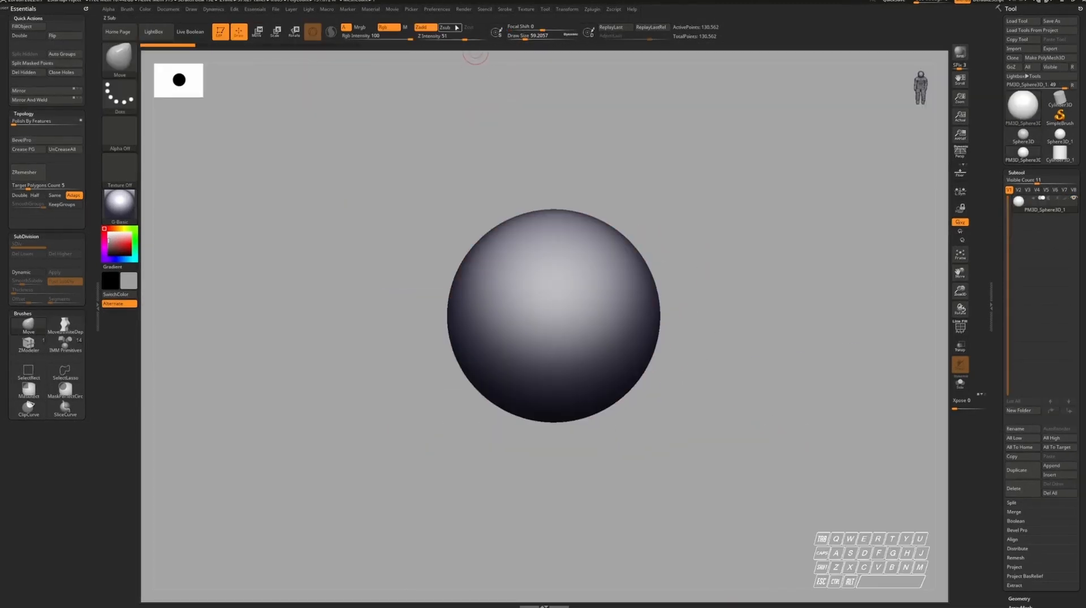
{"action": "left_click", "coordinate": [446, 11]}
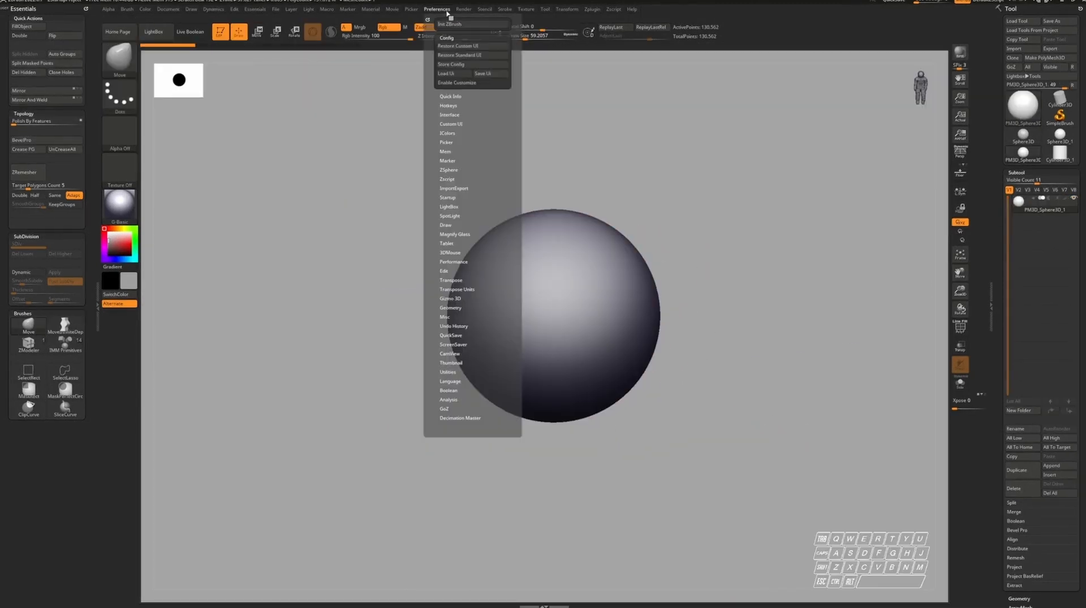
{"action": "left_click", "coordinate": [453, 74]}
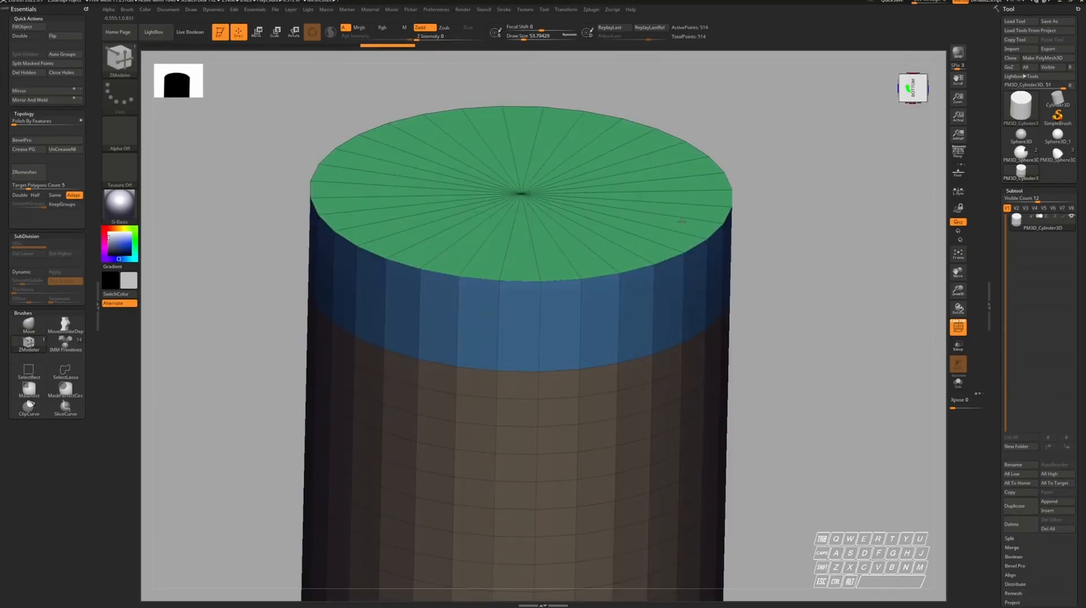
{"action": "left_click_drag", "start_coordinate": [679, 244], "coordinate": [728, 277]}
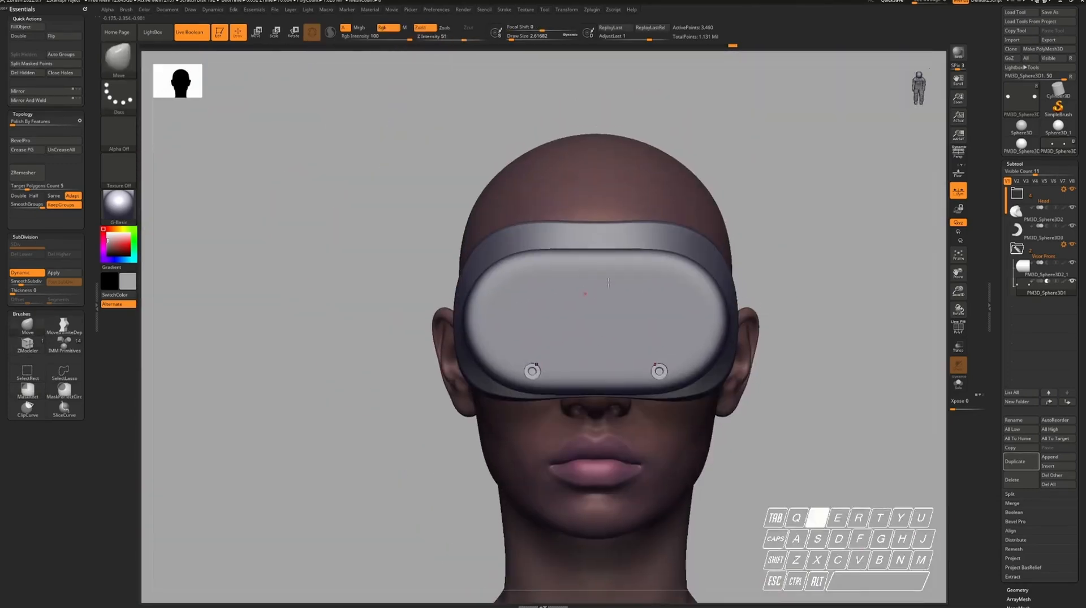
{"action": "key", "text": "w"}
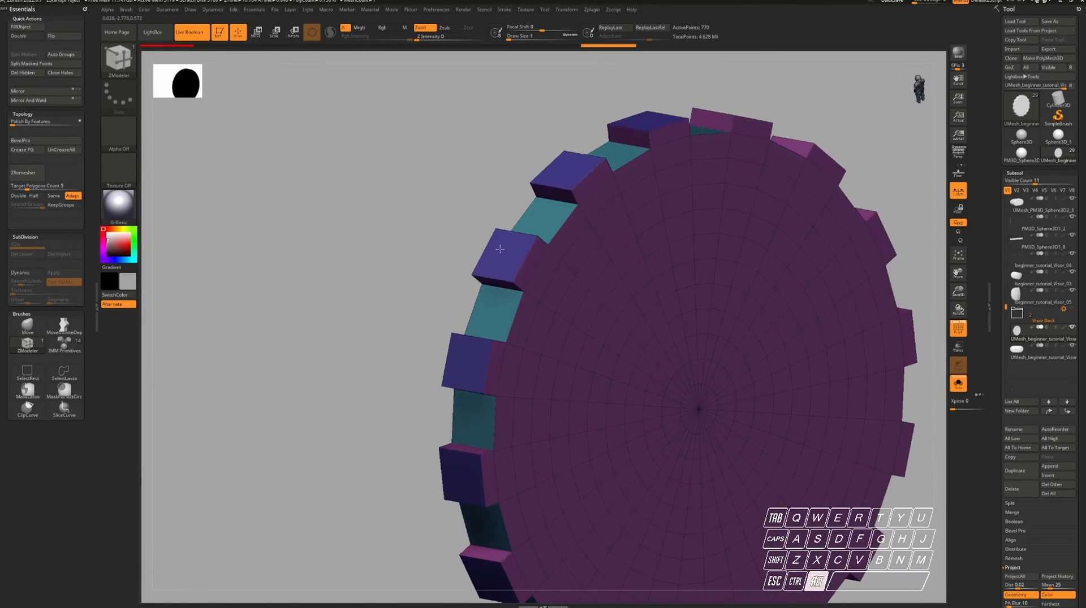
Extrude the disc's alternating rim teeth with ZModeler on all polygons of the polygroup, cycling the teeth's polygroup colour
{"action": "key", "text": "alt"}
{"action": "key", "text": "alt"}
{"action": "key", "text": "alt"}
{"action": "key", "text": "alt"}
{"action": "key", "text": "alt"}
{"action": "key", "text": "alt"}
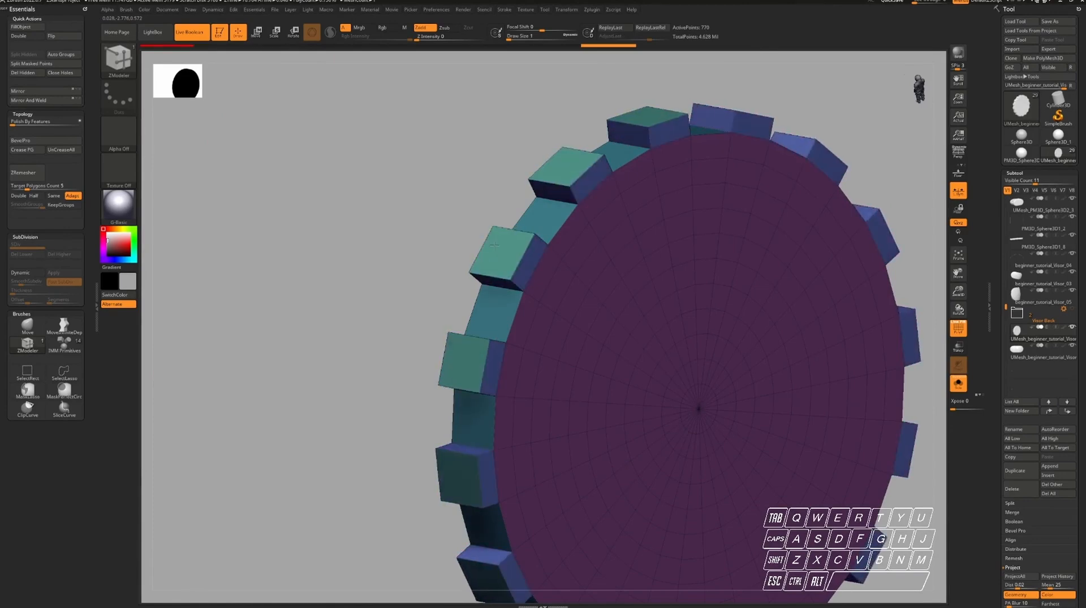
{"action": "right_click_drag", "start_coordinate": [500, 250], "coordinate": [532, 261]}
{"action": "key", "text": "space"}
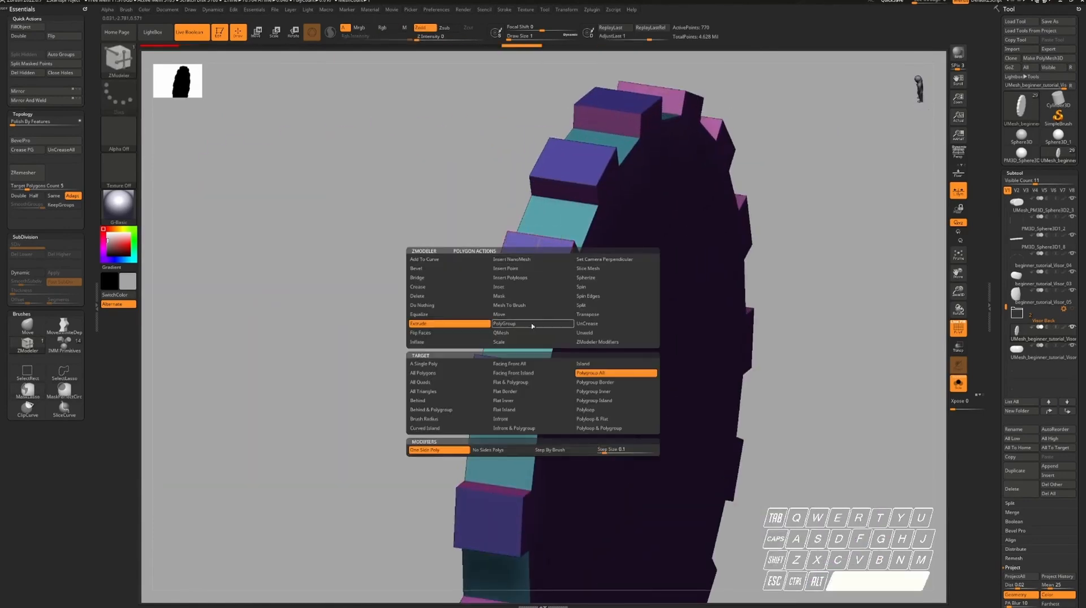
{"action": "right_click_drag", "start_coordinate": [603, 339], "coordinate": [543, 257]}
{"action": "left_click_drag", "start_coordinate": [545, 254], "coordinate": [526, 258]}
Hide the polyframe and switch on Dynamic Subdivision with a smooth subdivision level for the toothed disc
{"action": "right_click_drag", "start_coordinate": [525, 257], "coordinate": [611, 277]}
{"action": "key", "text": "space"}
{"action": "left_click", "coordinate": [571, 284]}
{"action": "key", "text": "shift+f"}
{"action": "key", "text": "f"}
{"action": "left_click", "coordinate": [26, 273]}
{"action": "left_click", "coordinate": [30, 282]}
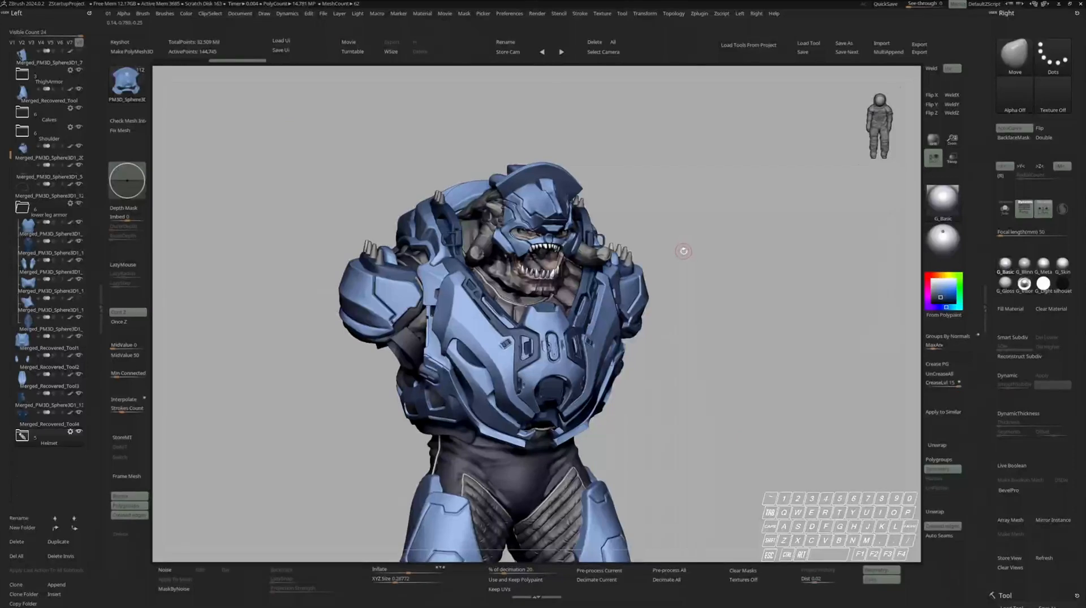
Select the spikes on the armour beside the creature's neck and isolate them
{"action": "left_click_drag", "start_coordinate": [621, 221], "coordinate": [554, 215]}
{"action": "right_click_drag", "start_coordinate": [639, 210], "coordinate": [593, 219]}
{"action": "mouse_move", "coordinate": [570, 254]}
{"action": "right_mouse_down"}
{"action": "mouse_move", "coordinate": [506, 254]}
{"action": "mouse_move", "coordinate": [721, 255]}
{"action": "right_mouse_up"}
{"action": "mouse_move", "coordinate": [721, 255]}
{"action": "right_mouse_down", "text": "ctrl"}
{"action": "mouse_move", "coordinate": [721, 229]}
{"action": "mouse_move", "coordinate": [489, 229]}
{"action": "right_mouse_up", "text": "ctrl"}
{"action": "right_click_drag", "start_coordinate": [489, 229], "coordinate": [464, 214]}
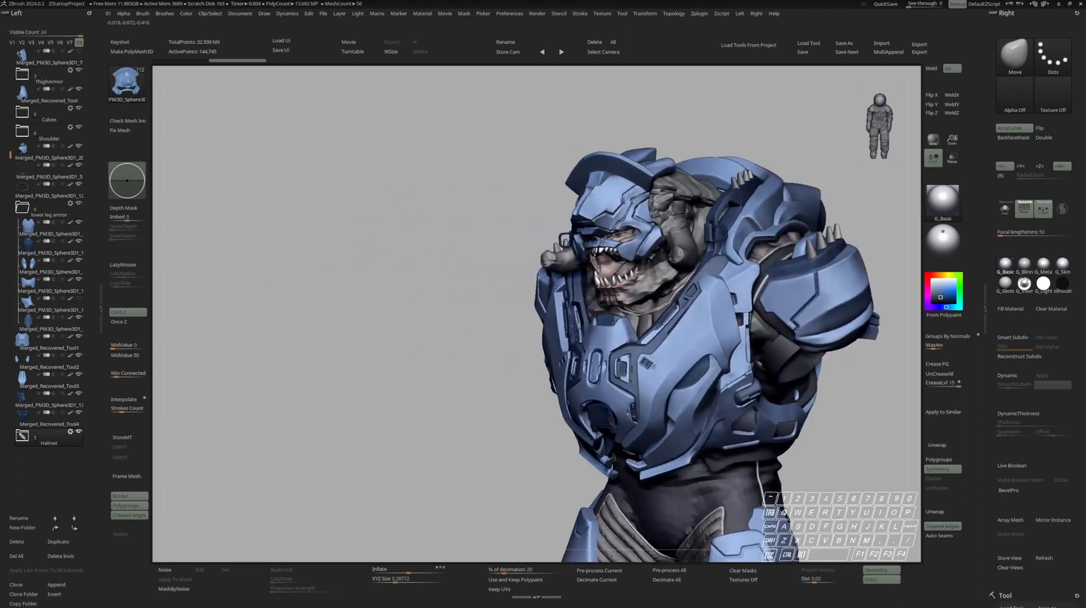
{"action": "right_click_drag", "start_coordinate": [581, 221], "coordinate": [489, 248], "text": "alt"}
{"action": "right_click_drag", "start_coordinate": [678, 246], "coordinate": [697, 249]}
{"action": "mouse_move", "coordinate": [729, 201]}
{"action": "right_mouse_down"}
{"action": "mouse_move", "coordinate": [764, 198]}
{"action": "mouse_move", "coordinate": [709, 194]}
{"action": "mouse_move", "coordinate": [714, 204]}
{"action": "right_mouse_up"}
{"action": "left_click", "coordinate": [699, 193], "text": "alt"}
{"action": "key", "text": "shift+s"}
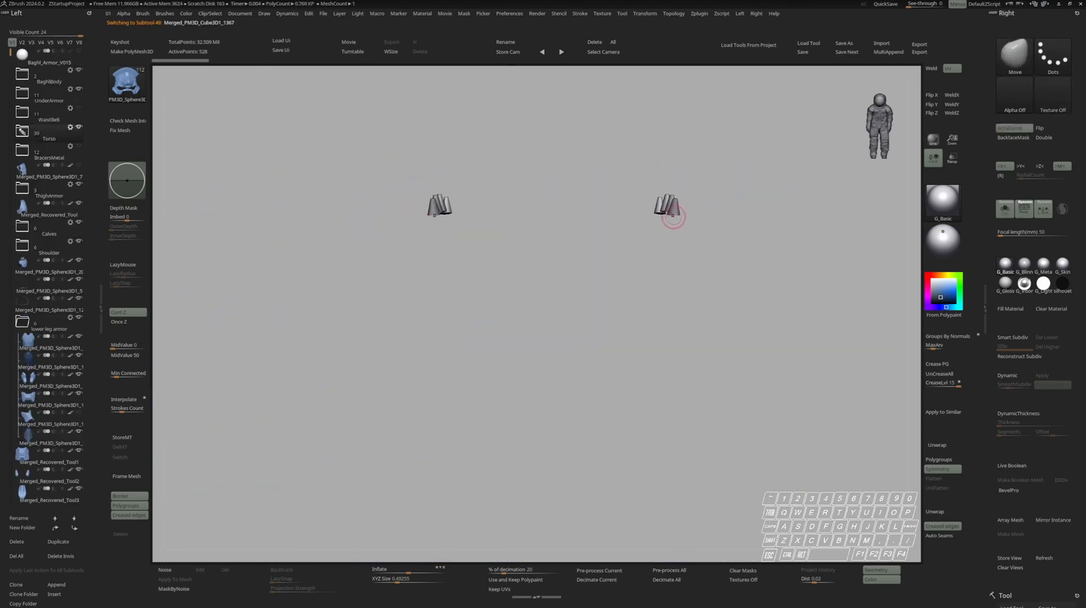
Duplicate the isolated neck spikes and place the copy at the end of the subtool list
{"action": "key", "text": "ctrl+shift+d"}
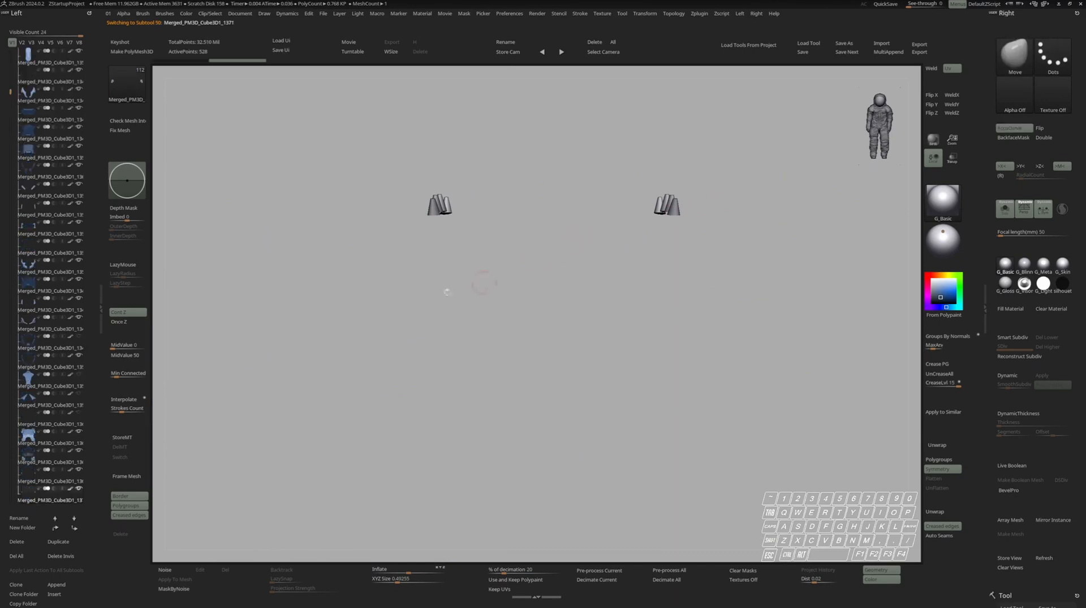
{"action": "left_click", "coordinate": [75, 528], "text": "shift"}
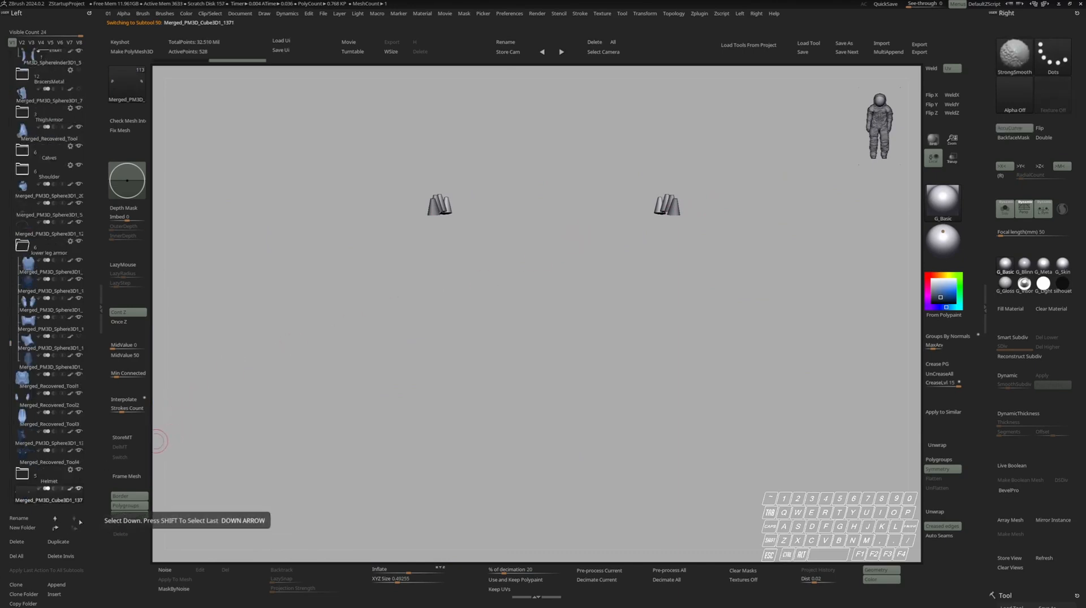
Turn off symmetry and reduce the duplicate to one side's row of four spikes
{"action": "key", "text": "s"}
{"action": "left_click_drag", "start_coordinate": [695, 224], "coordinate": [663, 230]}
{"action": "right_click_drag", "start_coordinate": [662, 231], "coordinate": [690, 255]}
{"action": "key", "text": "s"}
{"action": "right_click_drag", "start_coordinate": [713, 164], "coordinate": [686, 226], "text": "alt"}
{"action": "key", "text": "x"}
{"action": "left_click_drag", "start_coordinate": [721, 175], "coordinate": [648, 271], "text": "ctrl+shift"}
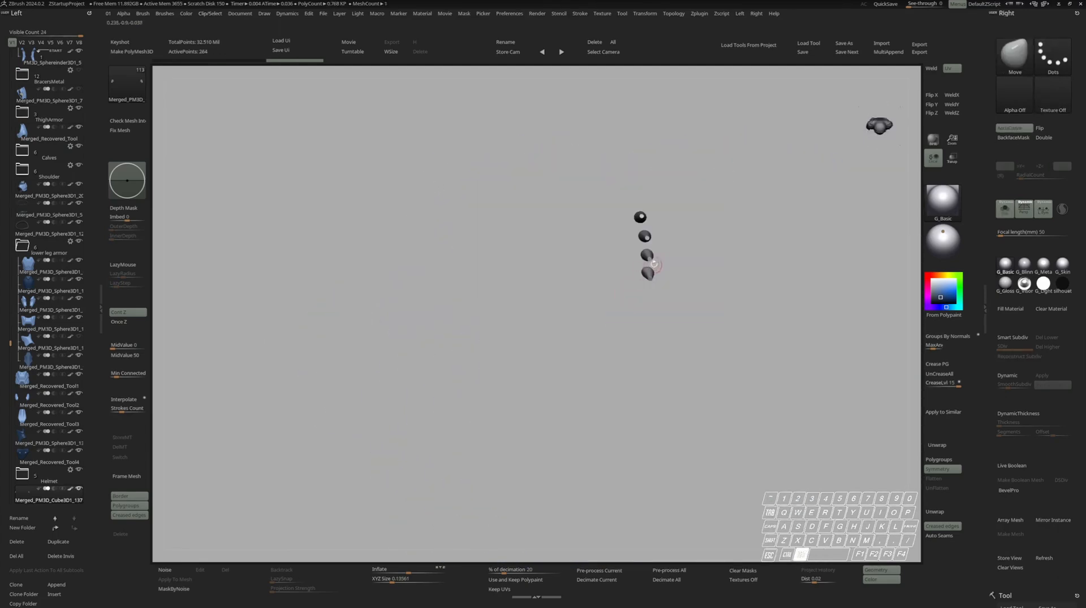
Show the whole figure again, then rotate the four-spike row and move it over to the helmet
{"action": "right_click_drag", "start_coordinate": [637, 217], "coordinate": [569, 312], "text": "alt"}
{"action": "left_click", "coordinate": [533, 87], "text": "alt"}
{"action": "key", "text": "s"}
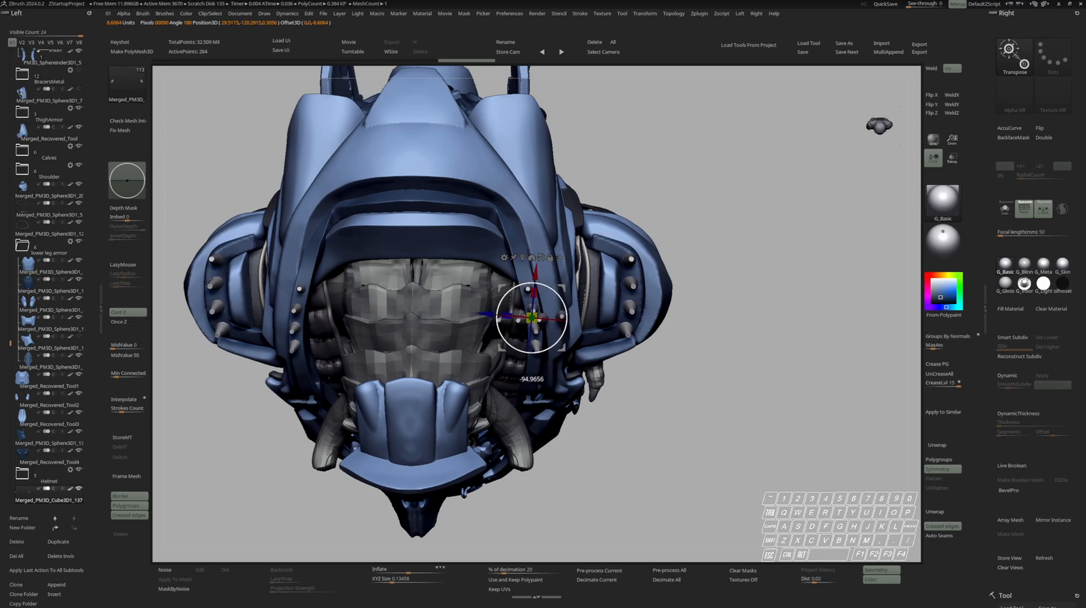
{"action": "left_click_drag", "start_coordinate": [558, 290], "coordinate": [440, 441]}
{"action": "right_click_drag", "start_coordinate": [449, 428], "coordinate": [436, 452], "text": "shift"}
{"action": "right_click_drag", "start_coordinate": [436, 452], "coordinate": [476, 396], "text": "alt"}
{"action": "mouse_move", "coordinate": [476, 396]}
{"action": "right_mouse_down"}
{"action": "mouse_move", "coordinate": [470, 333]}
{"action": "mouse_move", "coordinate": [467, 381]}
{"action": "right_mouse_up"}
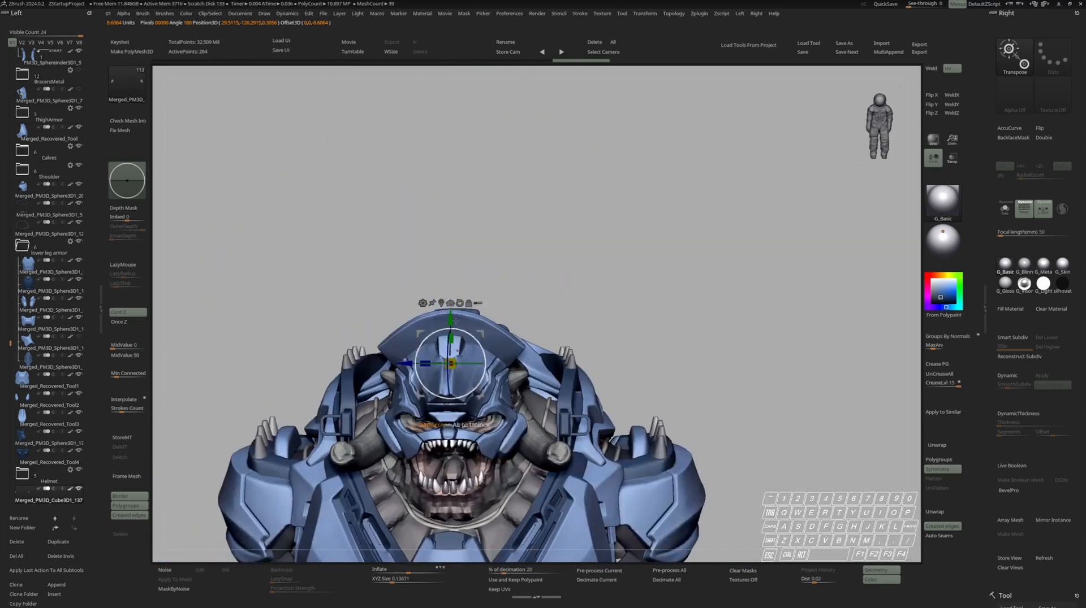
Position the four-spike row on one side of the helmet's crest
{"action": "left_click_drag", "start_coordinate": [451, 339], "coordinate": [441, 289]}
{"action": "key", "text": "q"}
{"action": "right_click_drag", "start_coordinate": [450, 293], "coordinate": [463, 358]}
{"action": "key", "text": "w"}
{"action": "left_click_drag", "start_coordinate": [417, 273], "coordinate": [418, 285]}
{"action": "key", "text": "q"}
{"action": "right_click_drag", "start_coordinate": [444, 353], "coordinate": [488, 226]}
{"action": "right_click_drag", "start_coordinate": [488, 226], "coordinate": [505, 242], "text": "ctrl"}
{"action": "key", "text": "w"}
{"action": "left_click_drag", "start_coordinate": [478, 233], "coordinate": [479, 218]}
{"action": "key", "text": "q"}
{"action": "mouse_move", "coordinate": [479, 219]}
{"action": "right_mouse_down"}
{"action": "mouse_move", "coordinate": [507, 228]}
{"action": "mouse_move", "coordinate": [469, 231]}
{"action": "mouse_move", "coordinate": [498, 243]}
{"action": "mouse_move", "coordinate": [478, 249]}
{"action": "mouse_move", "coordinate": [481, 276]}
{"action": "right_mouse_up"}
Subdivide the helmet spike row twice
{"action": "key", "text": "w"}
{"action": "key", "text": "shift+f"}
{"action": "key", "text": "shift+f"}
{"action": "key", "text": "ctrl+d"}
{"action": "key", "text": "ctrl+d"}
{"action": "key", "text": "space"}
{"action": "right_click_drag", "start_coordinate": [407, 294], "coordinate": [417, 208]}
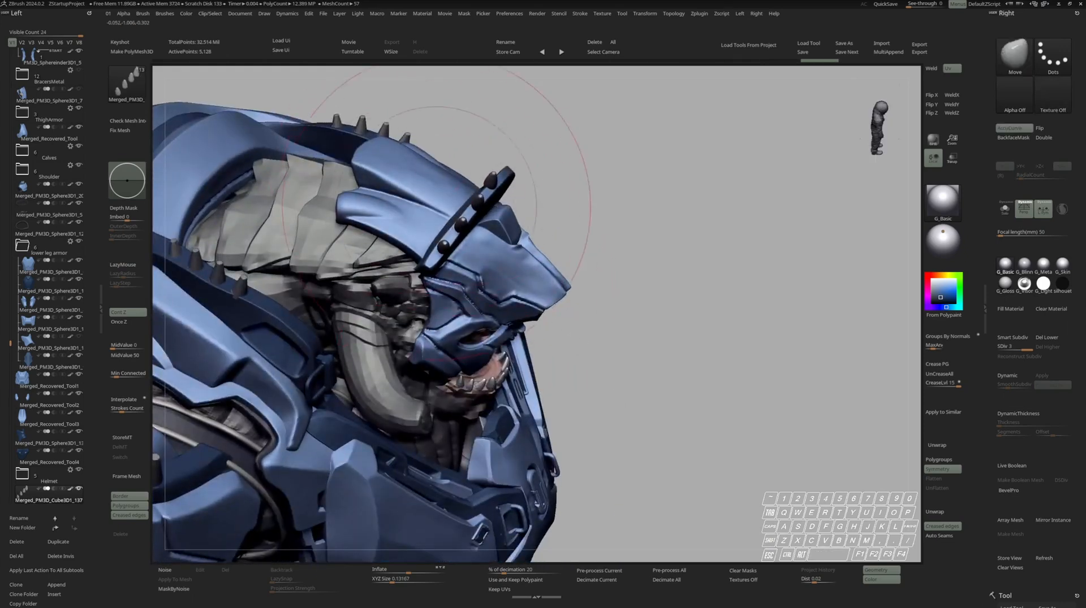
{"action": "right_click_drag", "start_coordinate": [433, 302], "coordinate": [447, 294]}
{"action": "mouse_move", "coordinate": [440, 218]}
{"action": "right_mouse_down"}
{"action": "mouse_move", "coordinate": [463, 265]}
{"action": "mouse_move", "coordinate": [455, 249]}
{"action": "mouse_move", "coordinate": [509, 251]}
{"action": "mouse_move", "coordinate": [434, 279]}
{"action": "right_mouse_up"}
Fit the four spikes along one half of the crest's curved edge and mirror them to the other half
{"action": "key", "text": "alt+w"}
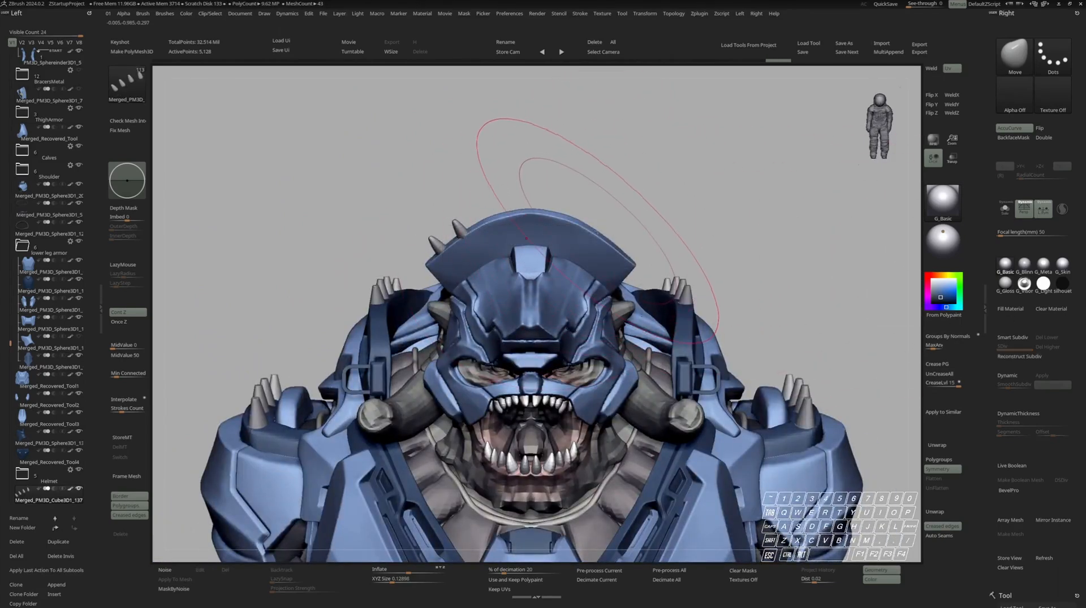
{"action": "key", "text": "space"}
{"action": "left_click_drag", "start_coordinate": [568, 241], "coordinate": [556, 234]}
{"action": "key", "text": "x"}
{"action": "key", "text": "space"}
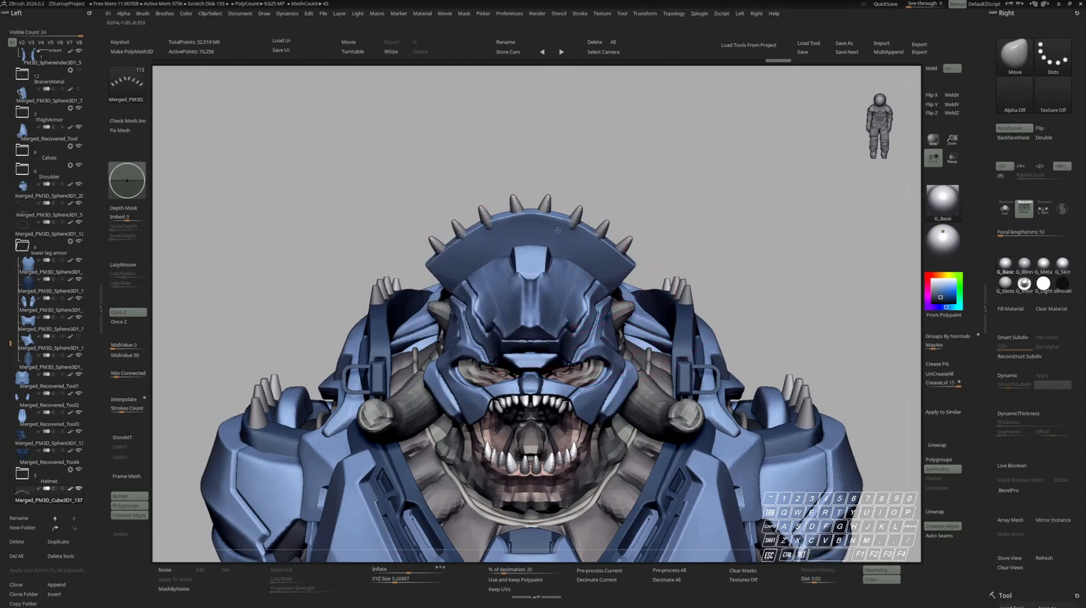
Refine the crest spikes' placement symmetrically along the curved edge with the Move brush
{"action": "right_click_drag", "start_coordinate": [577, 244], "coordinate": [469, 235]}
{"action": "left_click_drag", "start_coordinate": [534, 226], "coordinate": [549, 224]}
{"action": "mouse_move", "coordinate": [548, 227]}
{"action": "right_mouse_down"}
{"action": "mouse_move", "coordinate": [643, 240]}
{"action": "mouse_move", "coordinate": [623, 217]}
{"action": "mouse_move", "coordinate": [532, 219]}
{"action": "mouse_move", "coordinate": [612, 218]}
{"action": "mouse_move", "coordinate": [608, 266]}
{"action": "right_mouse_up"}
{"action": "key", "text": "space"}
{"action": "mouse_move", "coordinate": [565, 236]}
{"action": "left_mouse_down"}
{"action": "mouse_move", "coordinate": [574, 237]}
{"action": "mouse_move", "coordinate": [553, 233]}
{"action": "left_mouse_up"}
{"action": "key", "text": "space"}
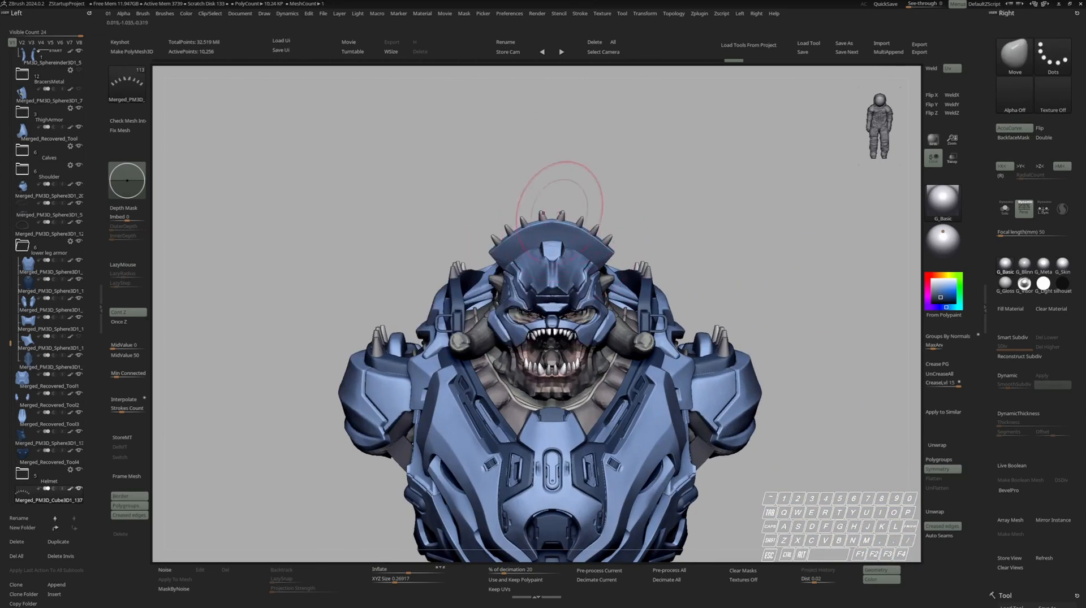
Select the helmet's crest plate and adjust the Move brush size
{"action": "right_click_drag", "start_coordinate": [572, 231], "coordinate": [615, 264]}
{"action": "left_click", "coordinate": [592, 247], "text": "alt"}
{"action": "key", "text": "s"}
{"action": "key", "text": "s"}
{"action": "key", "text": "s"}
{"action": "left_click", "coordinate": [625, 247], "text": "alt"}
{"action": "key", "text": "s"}
Trim the side ends of the helmet's crest plate symmetrically with ClipCurve
{"action": "right_click_drag", "start_coordinate": [551, 226], "coordinate": [544, 202]}
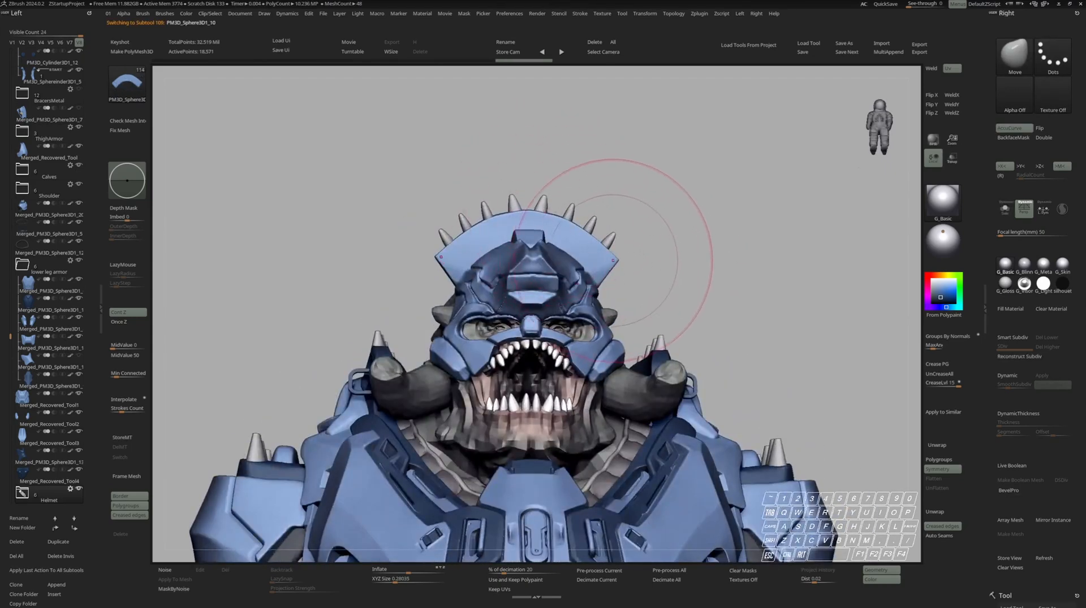
{"action": "right_click_drag", "start_coordinate": [633, 183], "coordinate": [594, 218]}
{"action": "right_click_drag", "start_coordinate": [685, 235], "coordinate": [650, 263], "text": "ctrl"}
{"action": "right_click_drag", "start_coordinate": [565, 232], "coordinate": [700, 253]}
{"action": "key", "text": "alt+s"}
{"action": "key", "text": "alt+s"}
{"action": "key", "text": "r"}
{"action": "mouse_move", "coordinate": [632, 246]}
{"action": "right_mouse_down"}
{"action": "mouse_move", "coordinate": [659, 236]}
{"action": "mouse_move", "coordinate": [632, 247]}
{"action": "mouse_move", "coordinate": [658, 272]}
{"action": "mouse_move", "coordinate": [640, 269]}
{"action": "mouse_move", "coordinate": [670, 275]}
{"action": "right_mouse_up"}
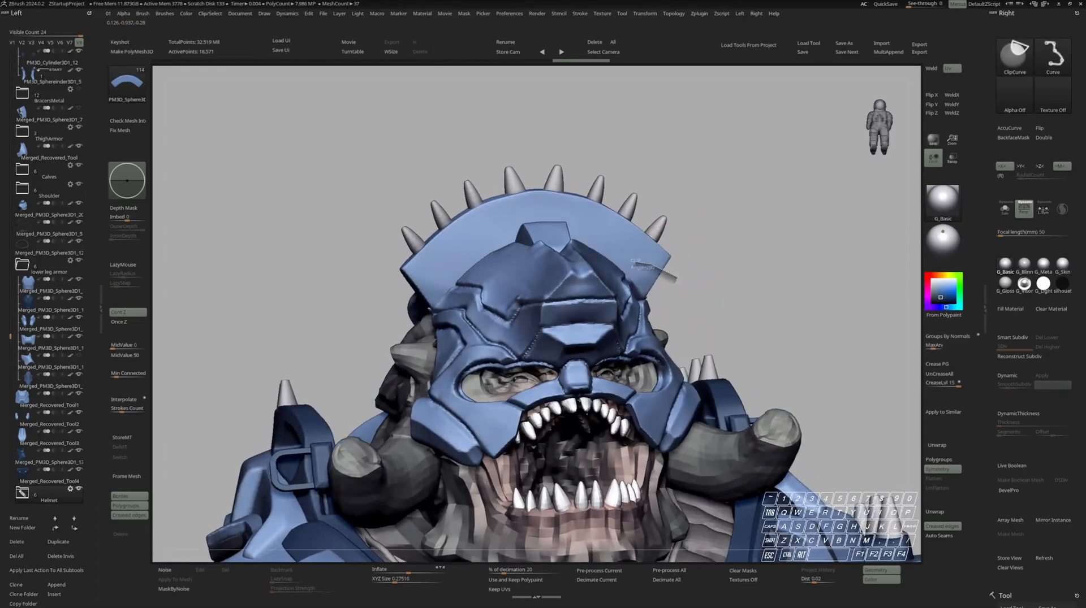
{"action": "left_click_drag", "start_coordinate": [615, 272], "coordinate": [611, 273], "text": "ctrl+shift"}
{"action": "right_click_drag", "start_coordinate": [611, 274], "coordinate": [619, 252]}
{"action": "right_click_drag", "start_coordinate": [620, 252], "coordinate": [639, 272], "text": "ctrl"}
Select the crest's spikes, duplicate them and isolate the copy
{"action": "key", "text": "space"}
{"action": "left_click", "coordinate": [578, 276], "text": "alt"}
{"action": "key", "text": "s"}
{"action": "key", "text": "s"}
{"action": "key", "text": "ctrl+shift+d"}
{"action": "key", "text": "s"}
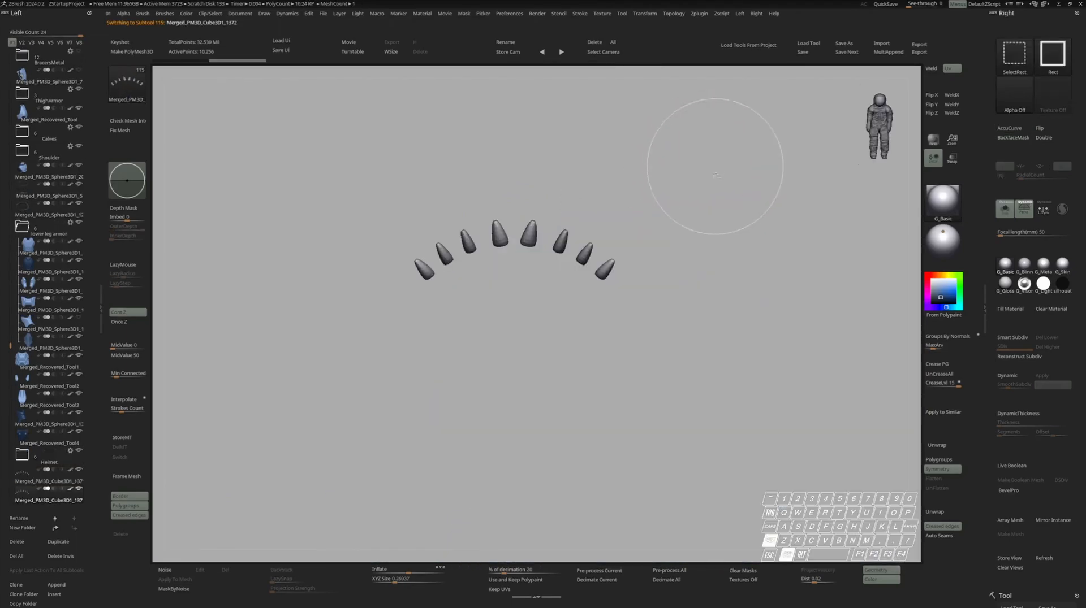
Rotate one side's four duplicated spikes so that they line up in a vertical row
{"action": "key", "text": "w"}
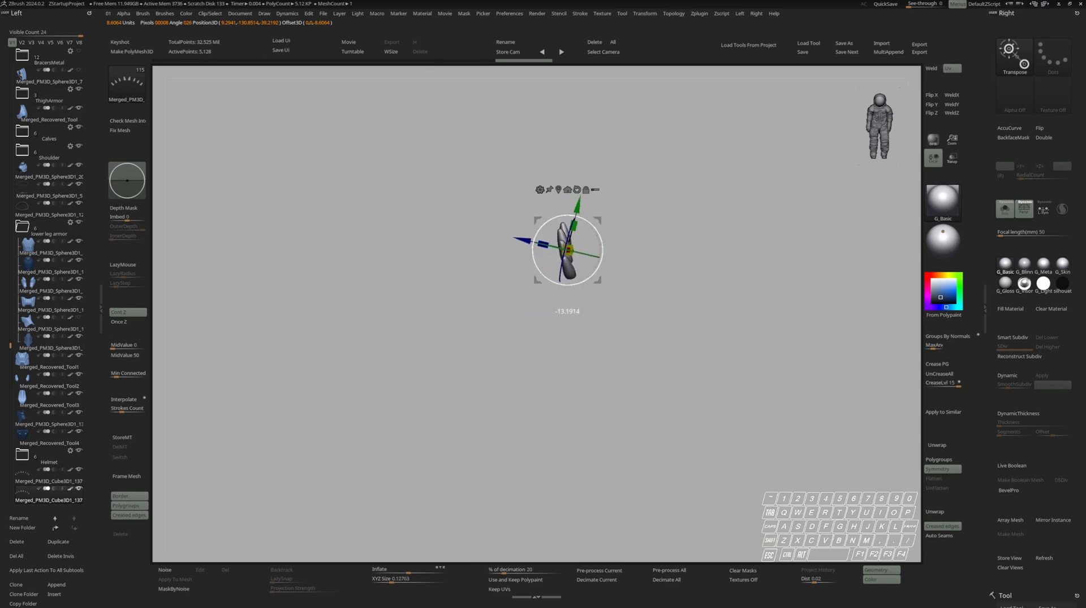
{"action": "key", "text": "m"}
{"action": "key", "text": "space"}
{"action": "left_click_drag", "start_coordinate": [559, 261], "coordinate": [570, 267]}
{"action": "key", "text": "space"}
{"action": "key", "text": "space"}
{"action": "key", "text": "space"}
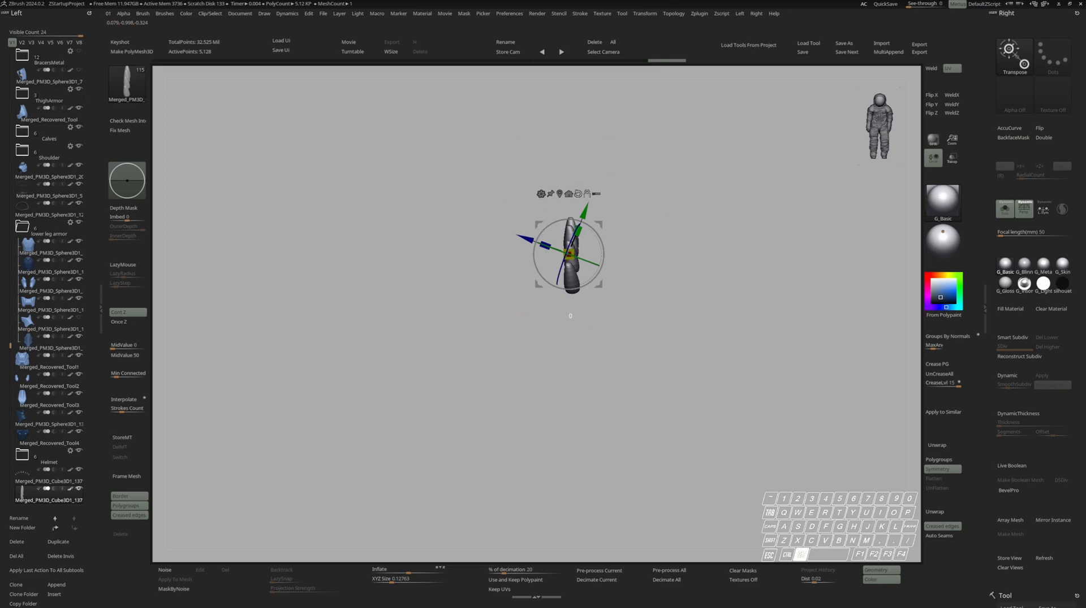
Centre the four-spike row at the world origin and raise it to the height of the head
{"action": "left_click", "coordinate": [569, 194]}
{"action": "key", "text": "f"}
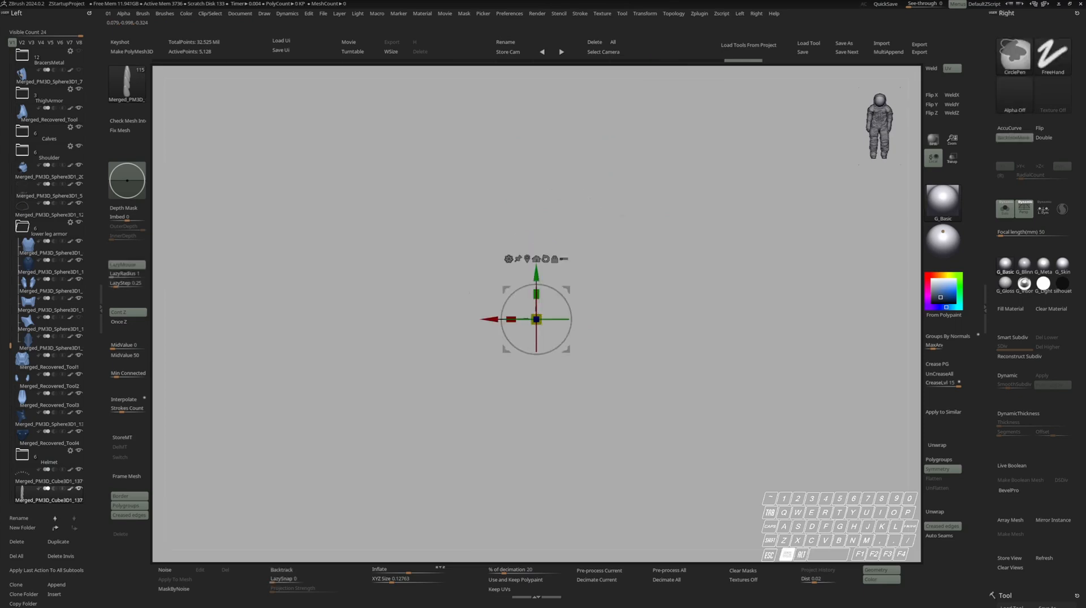
{"action": "left_click_drag", "start_coordinate": [536, 274], "coordinate": [536, 265]}
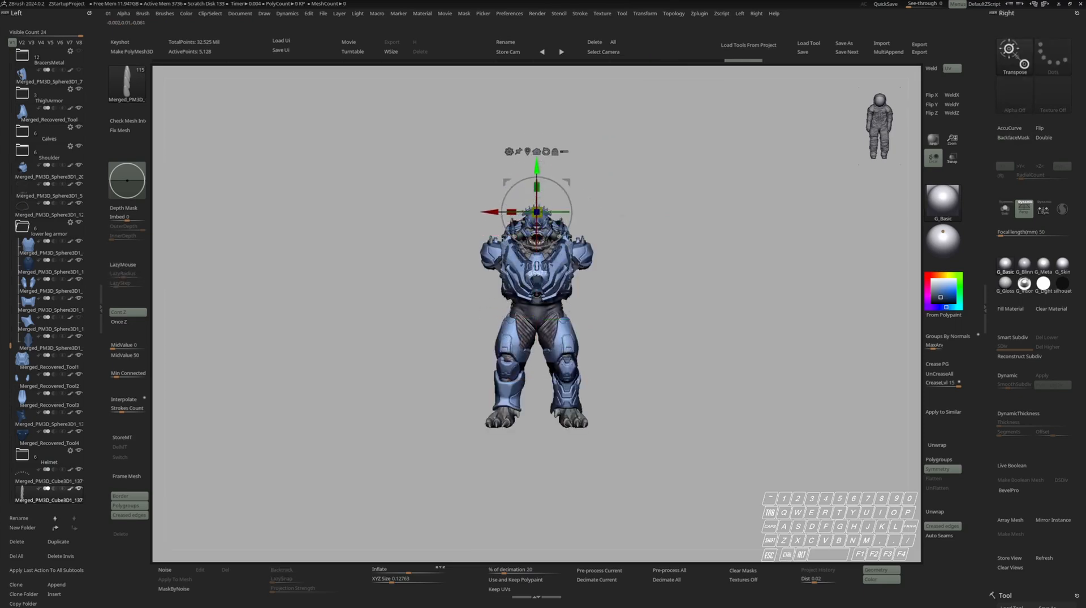
{"action": "key", "text": "q"}
{"action": "right_click_drag", "start_coordinate": [536, 174], "coordinate": [749, 252], "text": "ctrl"}
{"action": "right_click_drag", "start_coordinate": [596, 203], "coordinate": [690, 243], "text": "ctrl"}
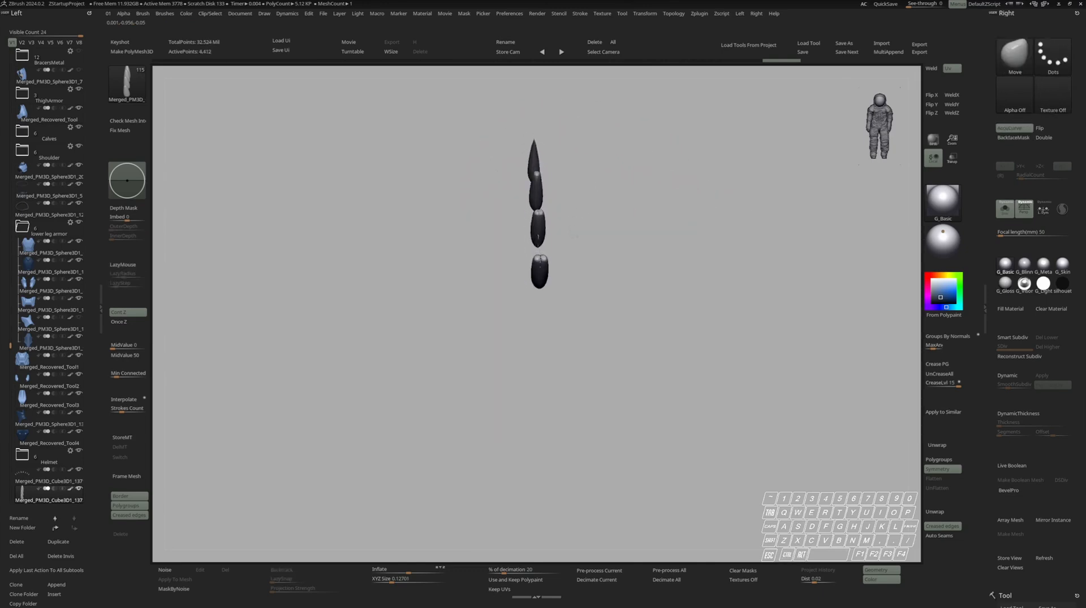
Undo the mirrored merge of the four-spike row
{"action": "right_click_drag", "start_coordinate": [574, 235], "coordinate": [582, 288]}
{"action": "key", "text": "ctrl+shift+z"}
{"action": "key", "text": "ctrl+z"}
Space the four spikes farther apart along the midline with the Move brush
{"action": "right_click_drag", "start_coordinate": [577, 175], "coordinate": [579, 238]}
{"action": "mouse_move", "coordinate": [579, 238]}
{"action": "right_mouse_down", "text": "ctrl"}
{"action": "mouse_move", "coordinate": [554, 198]}
{"action": "mouse_move", "coordinate": [554, 219]}
{"action": "right_mouse_up", "text": "ctrl"}
{"action": "key", "text": "space"}
{"action": "key", "text": "ctrl+z"}
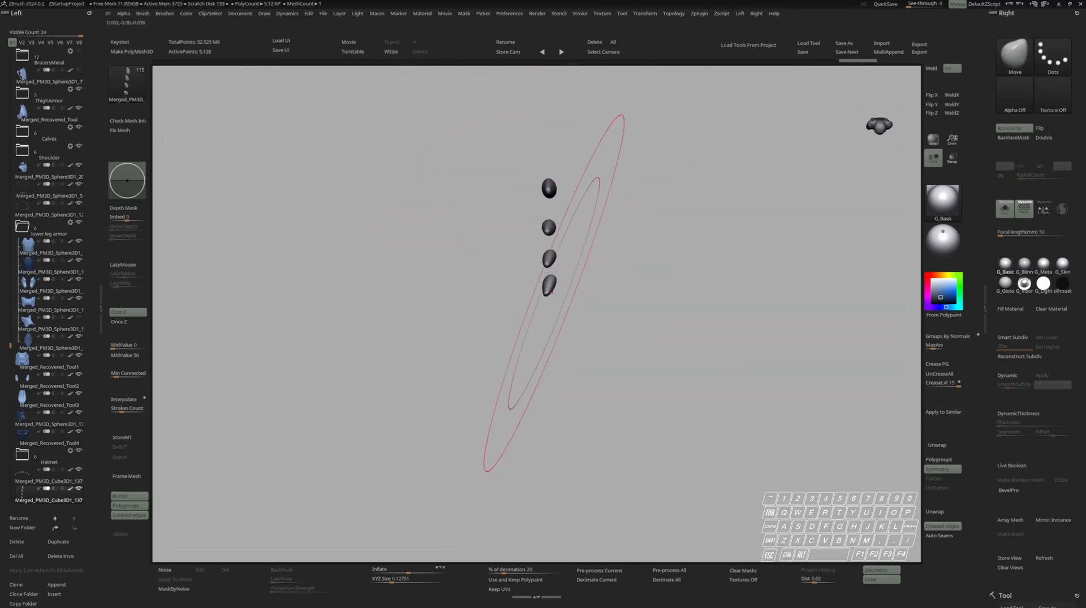
{"action": "key", "text": "space"}
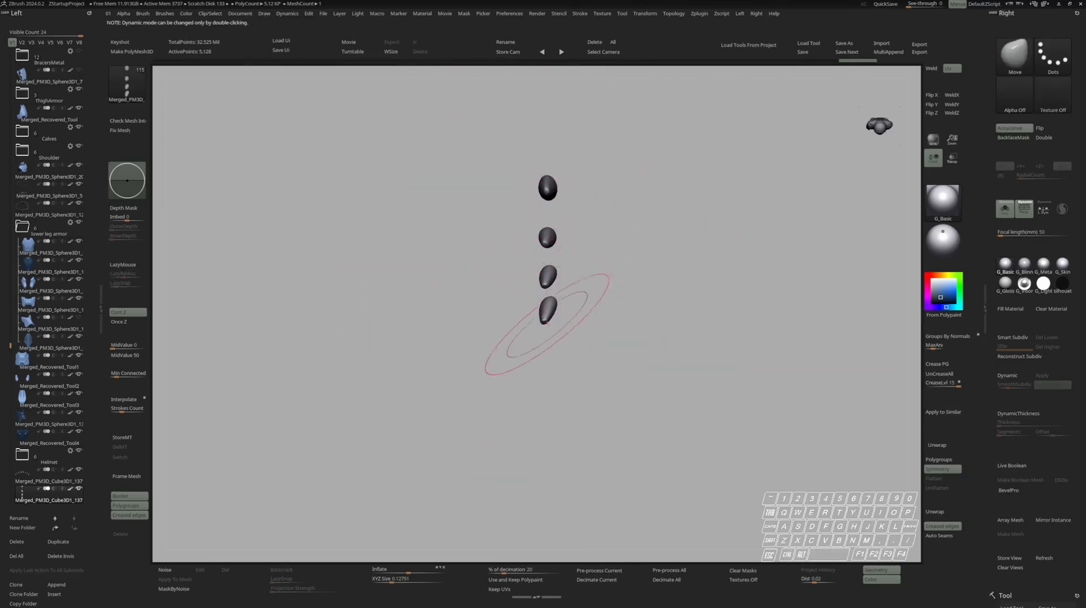
Undo the latest mirrored changes and reposition the spikes with the Move brush
{"action": "key", "text": "ctrl+z"}
{"action": "key", "text": "ctrl+z"}
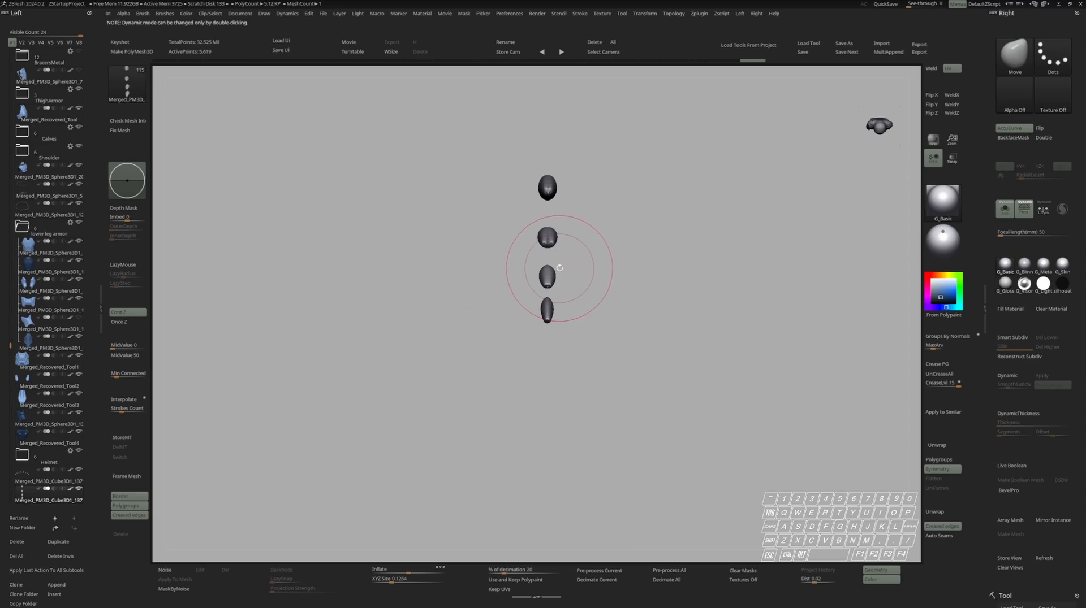
{"action": "key", "text": "ctrl+z"}
{"action": "left_click_drag", "start_coordinate": [565, 237], "coordinate": [532, 164]}
{"action": "key", "text": "space"}
Smooth the surfaces and centre seams of the four isolated spikes
{"action": "left_click_drag", "start_coordinate": [591, 222], "coordinate": [576, 212], "text": "shift"}
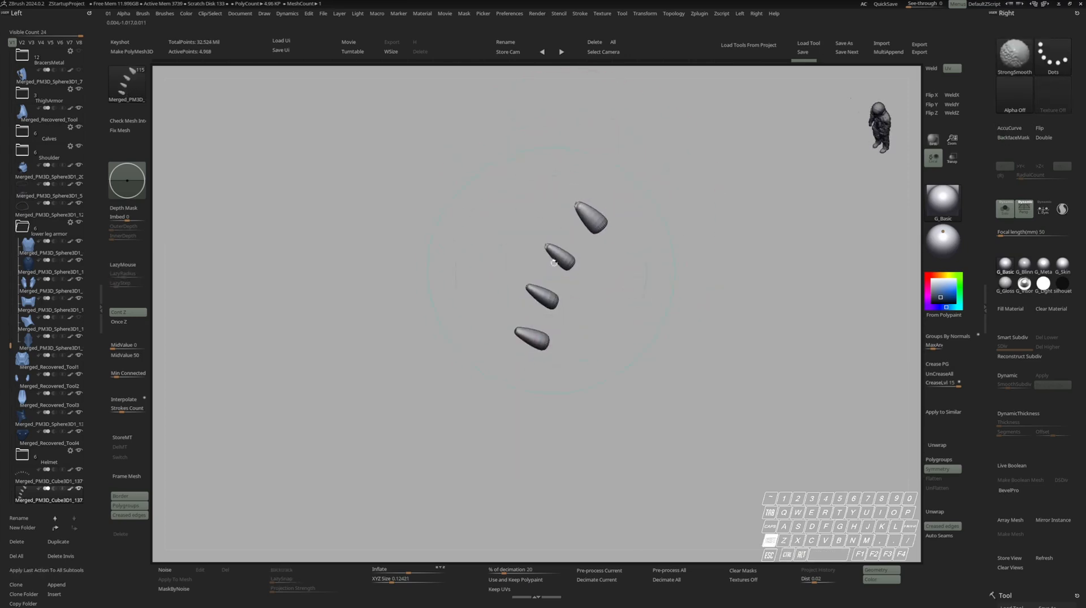
{"action": "left_click_drag", "start_coordinate": [551, 270], "coordinate": [588, 200], "text": "shift"}
{"action": "key", "text": "space"}
{"action": "mouse_move", "coordinate": [558, 221]}
{"action": "right_mouse_down", "text": "ctrl"}
{"action": "mouse_move", "coordinate": [558, 255]}
{"action": "mouse_move", "coordinate": [599, 226]}
{"action": "right_mouse_up", "text": "ctrl"}
{"action": "left_click_drag", "start_coordinate": [597, 149], "coordinate": [588, 153], "text": "shift"}
{"action": "left_click_drag", "start_coordinate": [537, 244], "coordinate": [535, 255], "text": "shift"}
{"action": "right_click_drag", "start_coordinate": [509, 254], "coordinate": [504, 296], "text": "shift"}
{"action": "left_click_drag", "start_coordinate": [526, 333], "coordinate": [535, 337], "text": "shift"}
{"action": "right_click_drag", "start_coordinate": [534, 337], "coordinate": [620, 373], "text": "shift"}
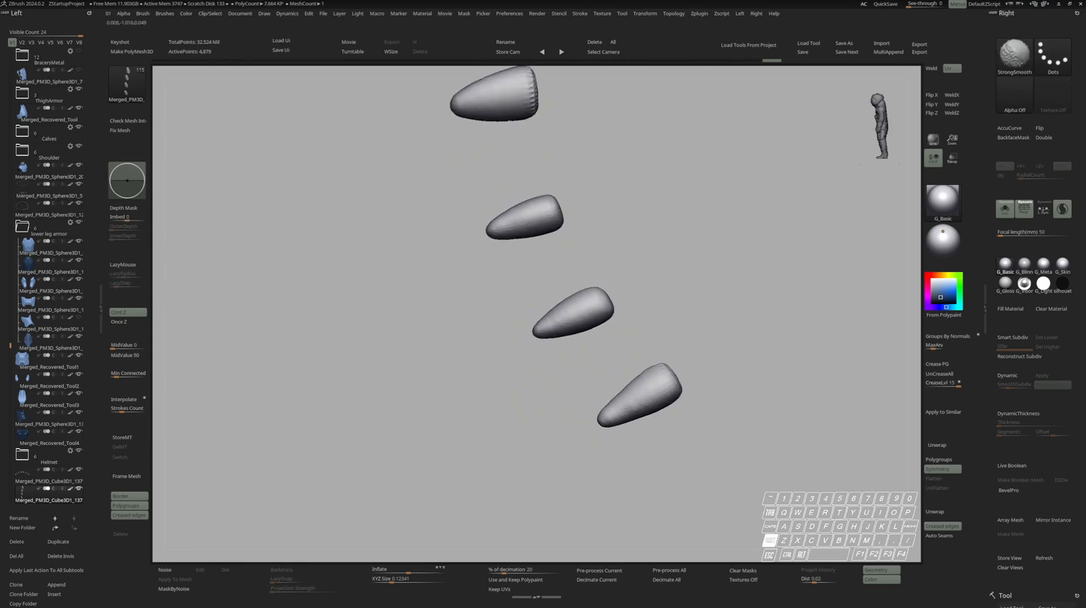
Move the smoothed spike row onto the midline at the front of the helmet
{"action": "mouse_move", "coordinate": [591, 165]}
{"action": "right_mouse_down", "text": "ctrl"}
{"action": "mouse_move", "coordinate": [611, 239]}
{"action": "mouse_move", "coordinate": [598, 232]}
{"action": "mouse_move", "coordinate": [622, 147]}
{"action": "right_mouse_up", "text": "ctrl"}
{"action": "key", "text": "s"}
{"action": "key", "text": "s"}
{"action": "right_click_drag", "start_coordinate": [576, 271], "coordinate": [580, 288], "text": "ctrl"}
{"action": "right_click_drag", "start_coordinate": [579, 289], "coordinate": [610, 162]}
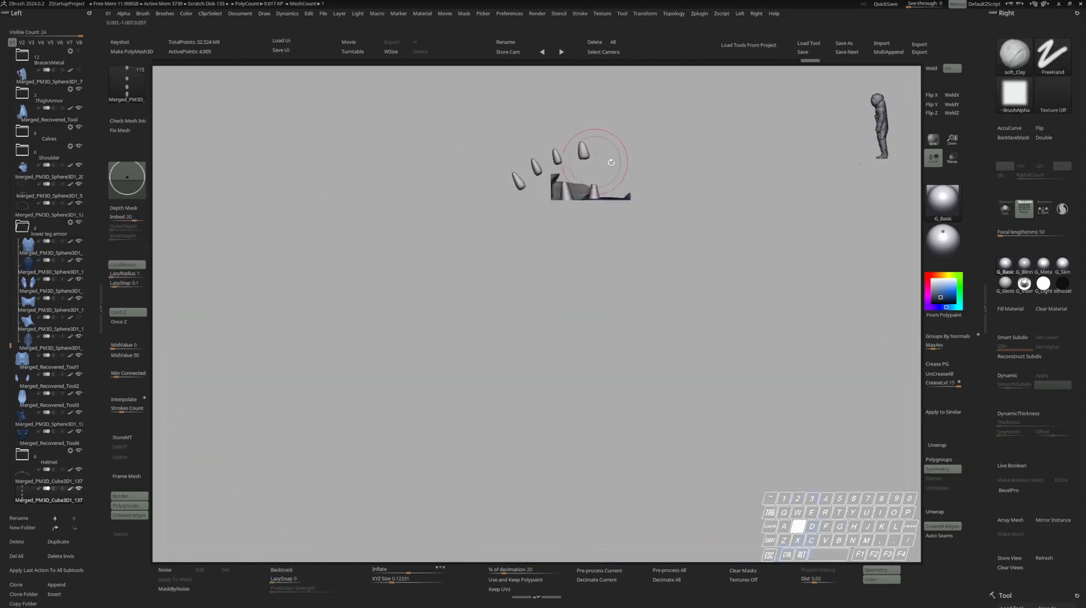
{"action": "key", "text": "w"}
{"action": "key", "text": "s"}
{"action": "mouse_move", "coordinate": [520, 135]}
{"action": "left_mouse_down"}
{"action": "mouse_move", "coordinate": [278, 188]}
{"action": "mouse_move", "coordinate": [291, 168]}
{"action": "left_mouse_up"}
{"action": "key", "text": "q"}
{"action": "mouse_move", "coordinate": [317, 226]}
{"action": "right_mouse_down", "text": "ctrl"}
{"action": "mouse_move", "coordinate": [322, 193]}
{"action": "mouse_move", "coordinate": [390, 232]}
{"action": "right_mouse_up", "text": "ctrl"}
{"action": "key", "text": "w"}
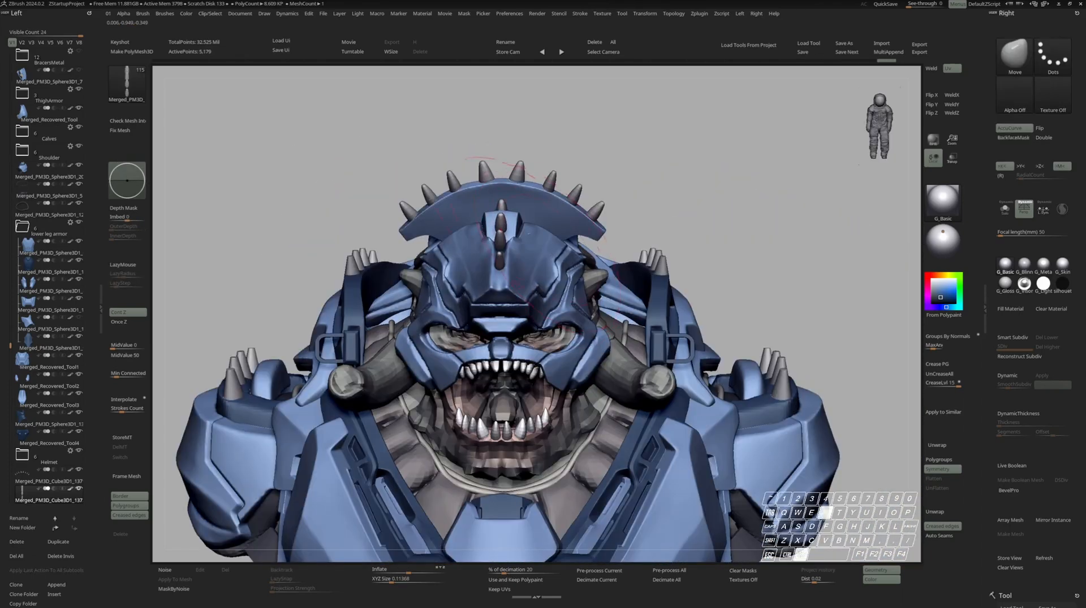
Adjust the midline spikes so that they sit against the helmet's forehead
{"action": "left_click_drag", "start_coordinate": [480, 159], "coordinate": [497, 182]}
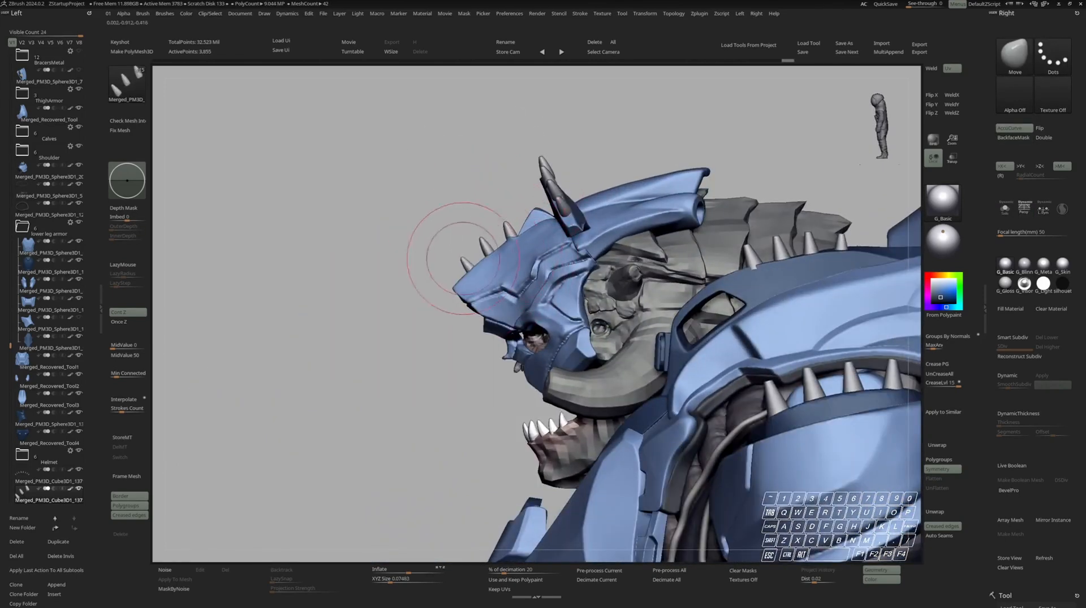
{"action": "key", "text": "w"}
{"action": "left_click_drag", "start_coordinate": [522, 228], "coordinate": [515, 232]}
{"action": "key", "text": "q"}
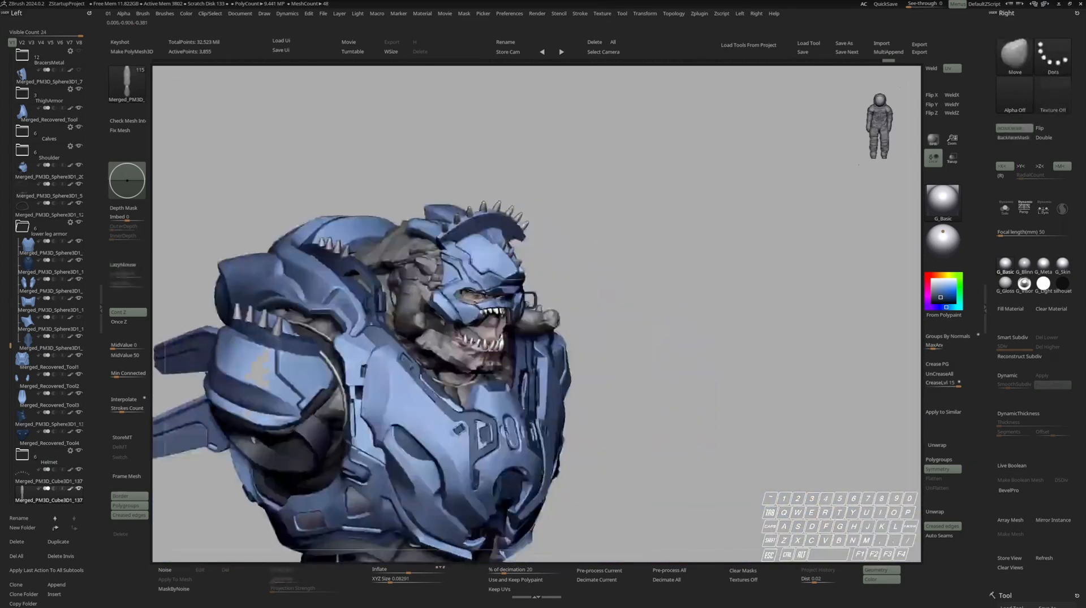
Select the midline spike row on the helmet's forehead and show it on its own
{"action": "left_click_drag", "start_coordinate": [602, 316], "coordinate": [682, 317]}
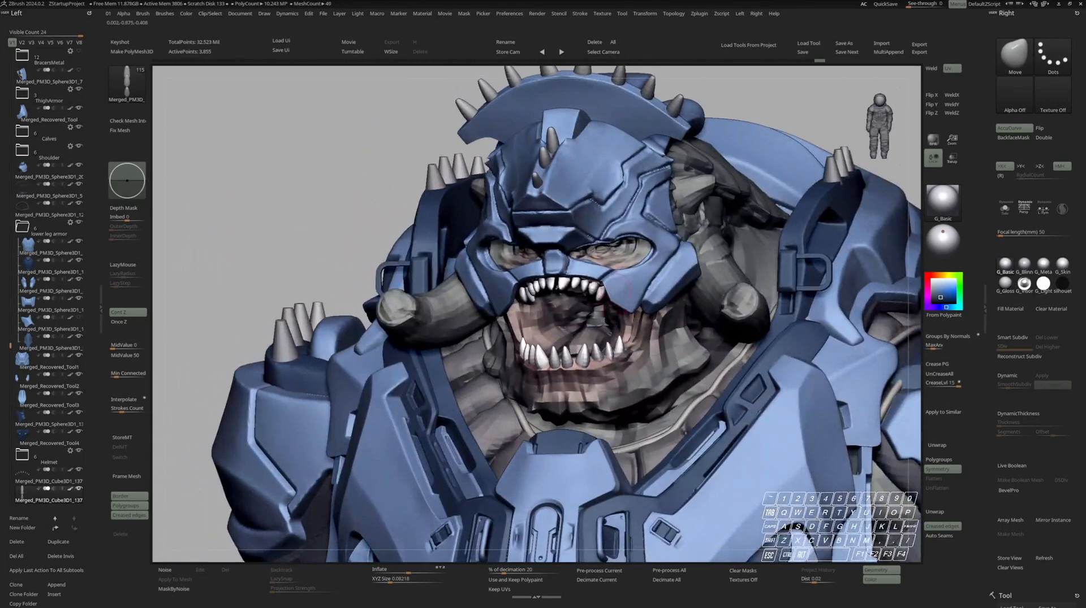
{"action": "right_click_drag", "start_coordinate": [619, 294], "coordinate": [651, 294]}
{"action": "key", "text": "alt+s"}
{"action": "right_click_drag", "start_coordinate": [577, 283], "coordinate": [572, 231], "text": "ctrl"}
{"action": "key", "text": "alt+s"}
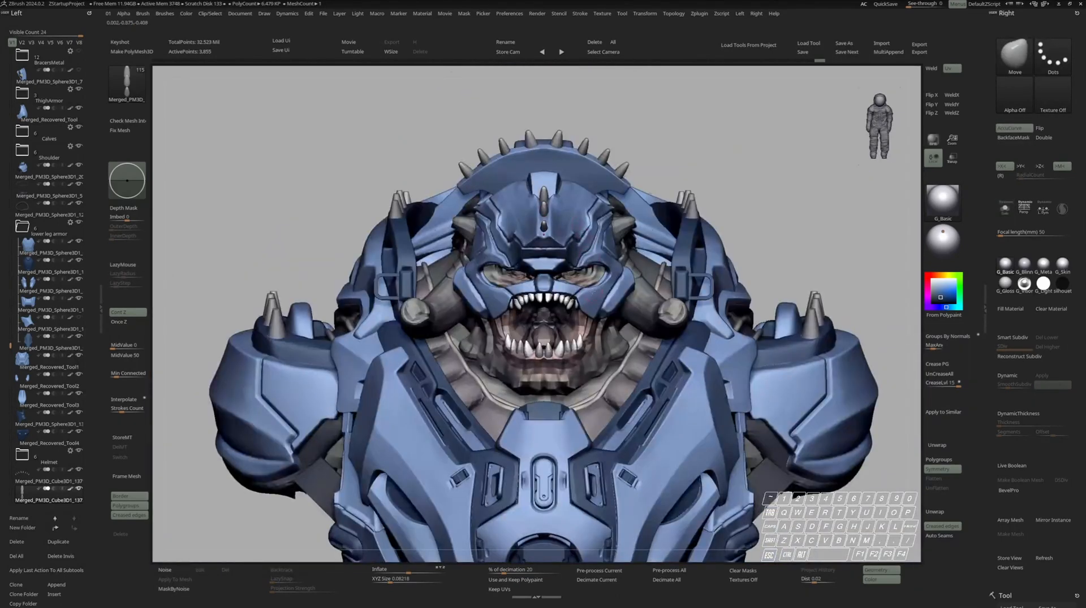
{"action": "left_click", "coordinate": [572, 304], "text": "alt"}
{"action": "key", "text": "alt+s"}
{"action": "right_click_drag", "start_coordinate": [574, 302], "coordinate": [493, 208], "text": "ctrl"}
{"action": "key", "text": "alt+s"}
{"action": "left_click", "coordinate": [499, 204], "text": "alt"}
{"action": "key", "text": "alt+s"}
Isolate part of the forehead spike row with the lasso selection and duplicate the spikes
{"action": "left_click_drag", "start_coordinate": [524, 206], "coordinate": [471, 192], "text": "ctrl+shift"}
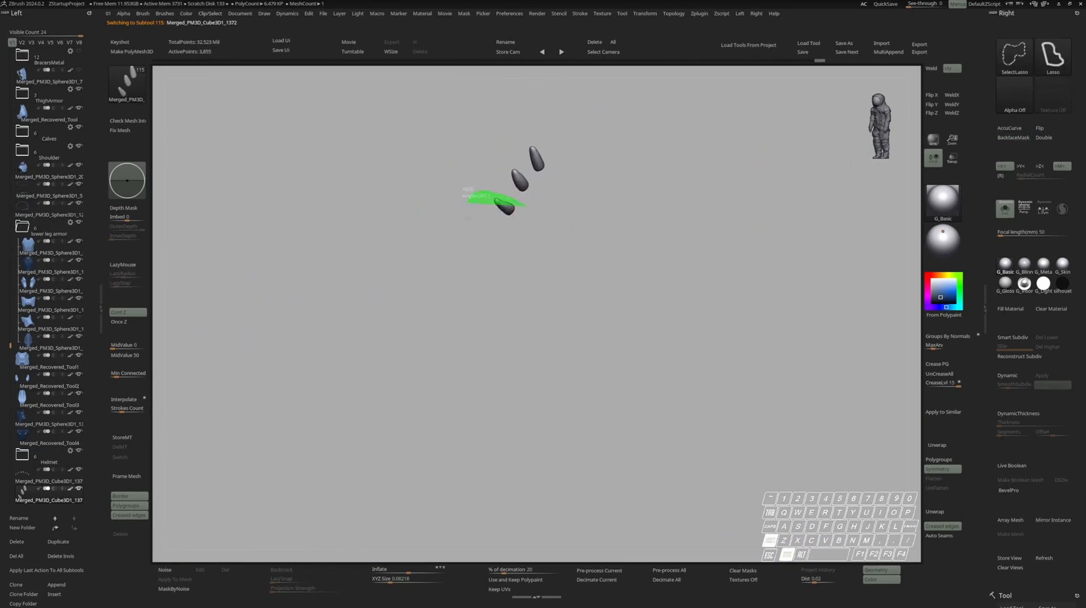
{"action": "left_click", "coordinate": [584, 218], "text": "ctrl+shift"}
{"action": "key", "text": "ctrl+shift+d"}
{"action": "mouse_move", "coordinate": [533, 205]}
{"action": "left_mouse_down", "text": "ctrl+shift"}
{"action": "mouse_move", "coordinate": [471, 190]}
{"action": "mouse_move", "coordinate": [521, 222]}
{"action": "left_mouse_up", "text": "ctrl+shift"}
Move the duplicated spikes down from the forehead to the area beside the creature's mouth
{"action": "key", "text": "w"}
{"action": "right_click_drag", "start_coordinate": [567, 210], "coordinate": [536, 233], "text": "shift"}
{"action": "key", "text": "alt+s"}
{"action": "key", "text": "alt+s"}
{"action": "right_click_drag", "start_coordinate": [536, 233], "coordinate": [481, 309]}
{"action": "left_click_drag", "start_coordinate": [500, 191], "coordinate": [439, 257], "text": "alt"}
{"action": "left_click", "coordinate": [485, 239], "text": "alt"}
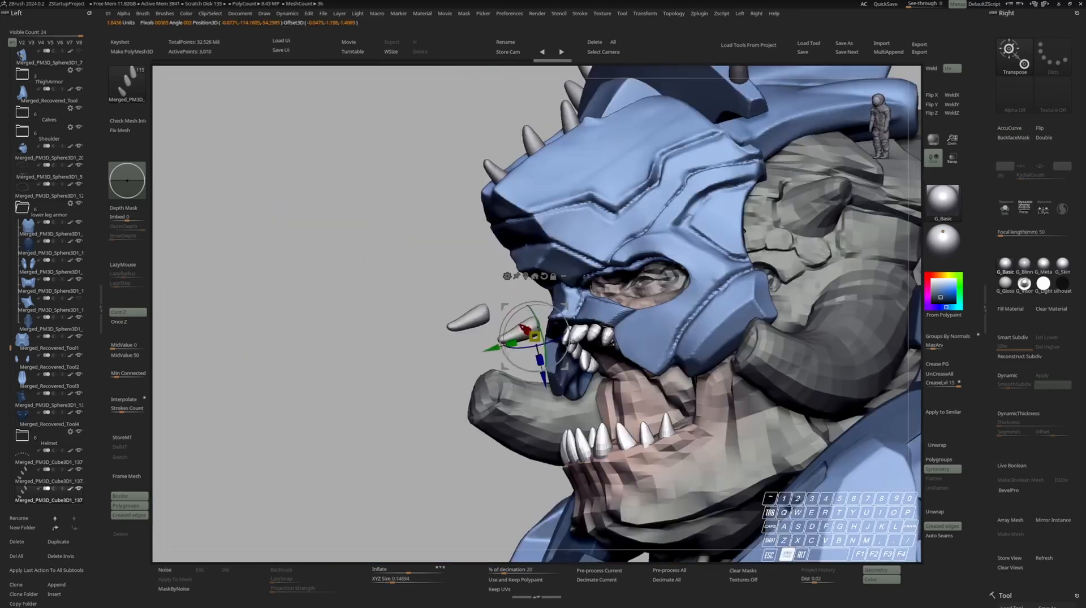
{"action": "left_click_drag", "start_coordinate": [534, 338], "coordinate": [650, 362]}
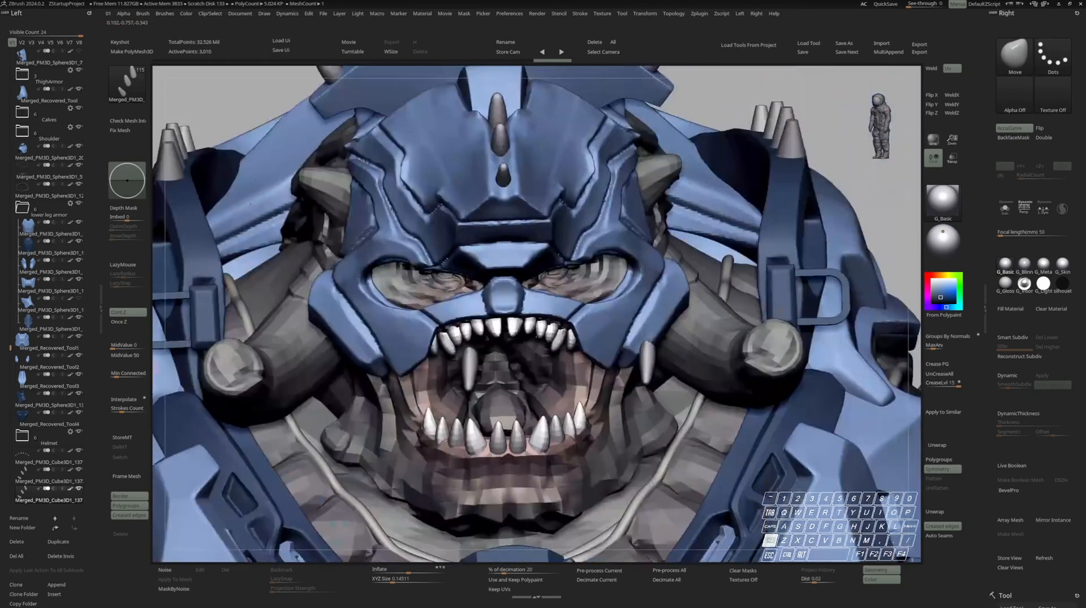
Position and tilt the copied spikes at the helmet's mouth corners and turn on X symmetry
{"action": "key", "text": "w"}
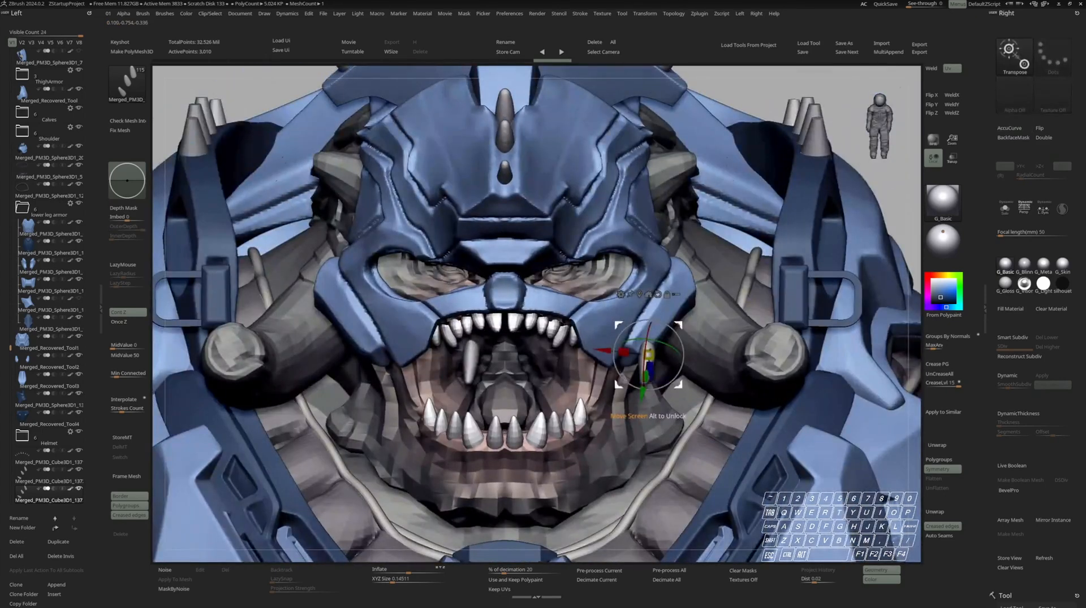
{"action": "left_click_drag", "start_coordinate": [648, 355], "coordinate": [593, 352]}
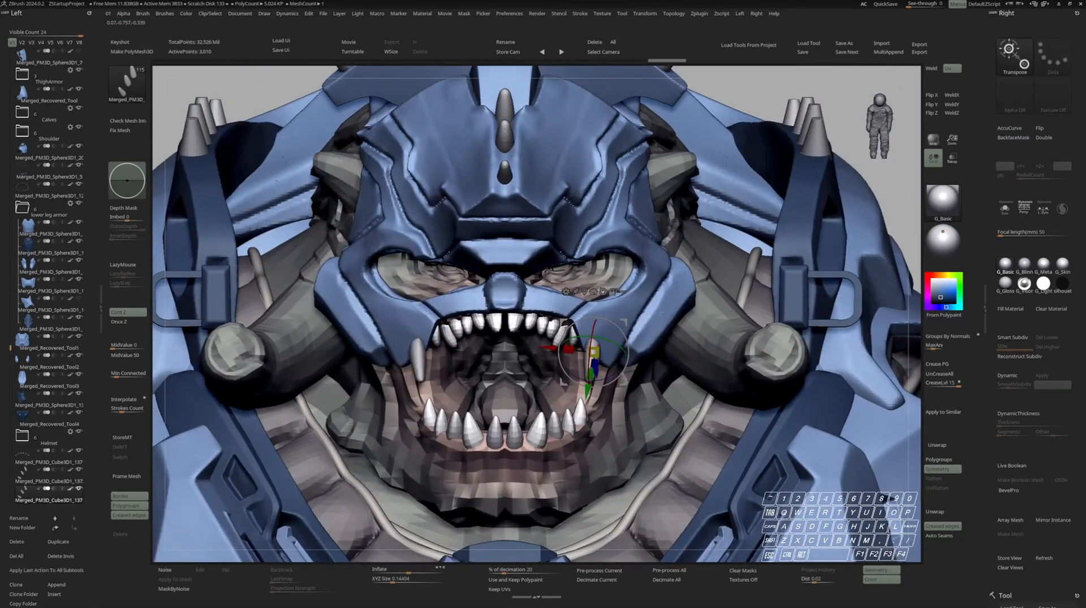
{"action": "key", "text": "ctrl+s"}
{"action": "right_click_drag", "start_coordinate": [650, 351], "coordinate": [577, 339]}
{"action": "key", "text": "ctrl+s"}
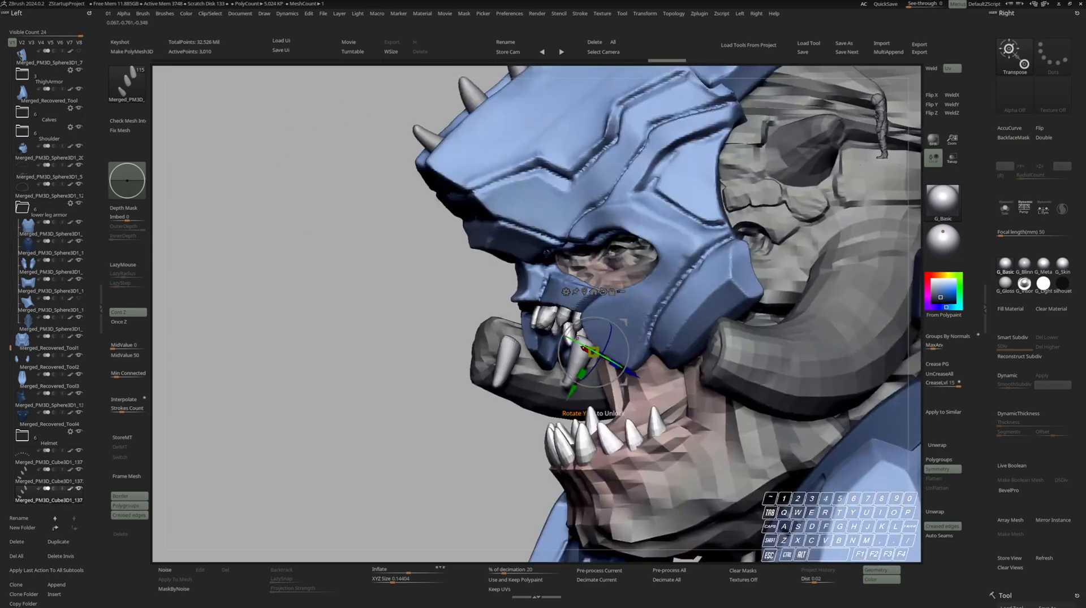
{"action": "key", "text": "x"}
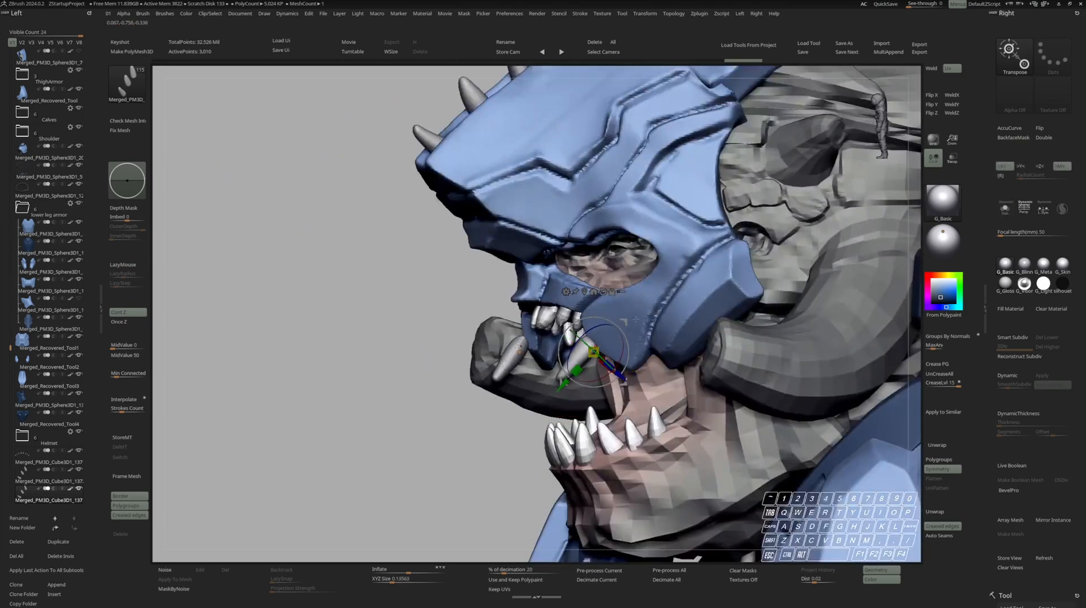
Isolate the mouth-corner spikes, enlarge them with the Move brush and seat them on the helmet's cheek guards
{"action": "right_click_drag", "start_coordinate": [637, 305], "coordinate": [692, 288]}
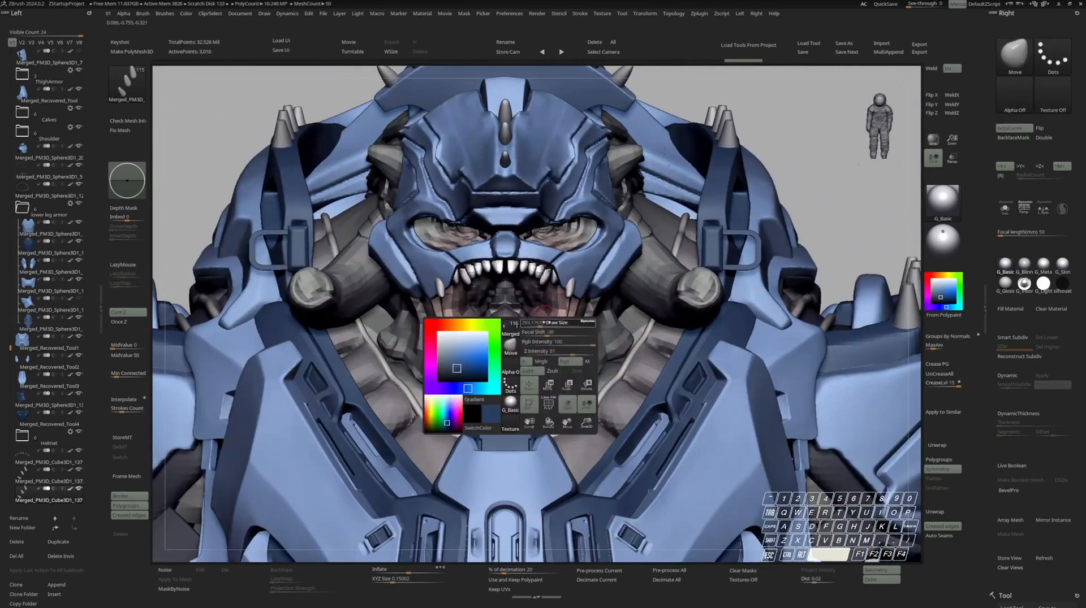
{"action": "mouse_move", "coordinate": [529, 258]}
{"action": "left_mouse_down", "text": "ctrl+shift"}
{"action": "mouse_move", "coordinate": [591, 390]}
{"action": "mouse_move", "coordinate": [577, 404]}
{"action": "left_mouse_up", "text": "ctrl+shift"}
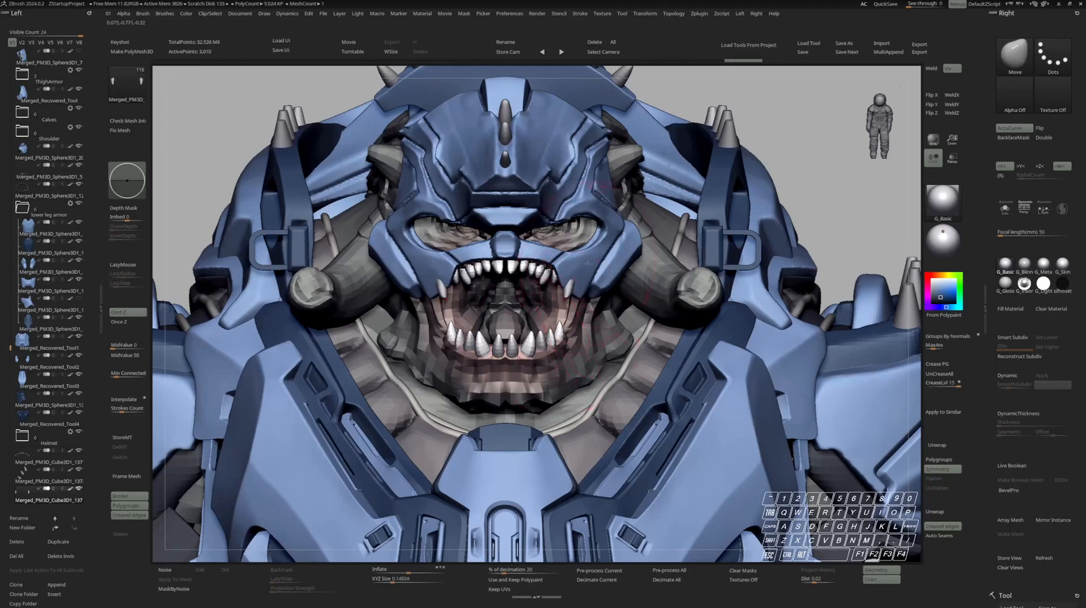
{"action": "key", "text": "space"}
{"action": "left_click_drag", "start_coordinate": [575, 287], "coordinate": [570, 292]}
{"action": "right_click_drag", "start_coordinate": [567, 300], "coordinate": [472, 297]}
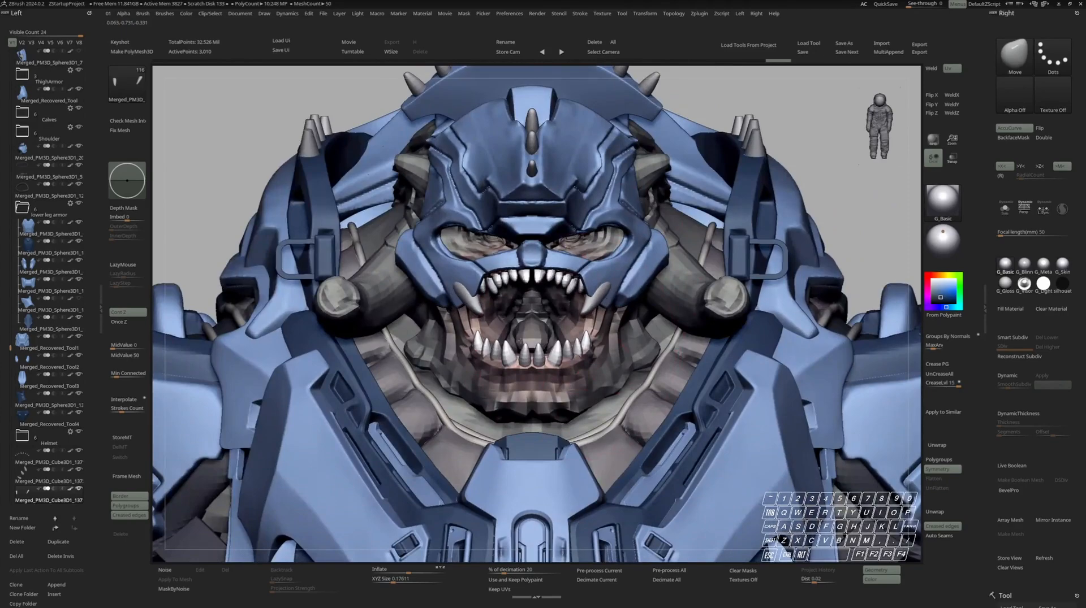
{"action": "key", "text": "f"}
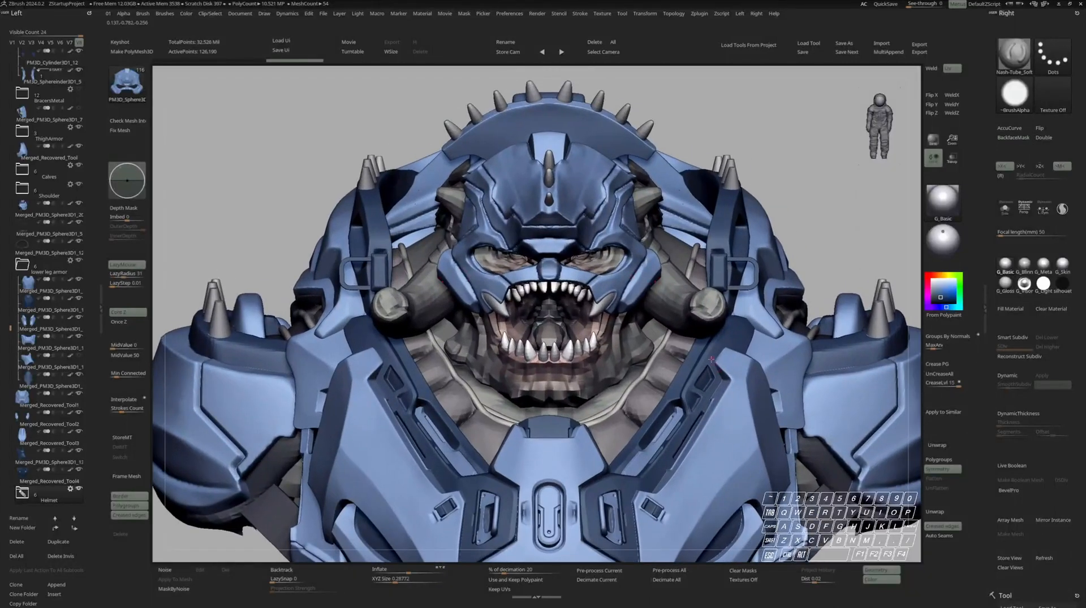
Duplicate the mouth-corner spikes and place the copies, turned around, at the outer sides of the helmet
{"action": "right_click_drag", "start_coordinate": [711, 360], "coordinate": [710, 305]}
{"action": "mouse_move", "coordinate": [622, 300]}
{"action": "right_mouse_down", "text": "ctrl"}
{"action": "mouse_move", "coordinate": [599, 283]}
{"action": "mouse_move", "coordinate": [598, 320]}
{"action": "mouse_move", "coordinate": [582, 331]}
{"action": "mouse_move", "coordinate": [574, 322]}
{"action": "mouse_move", "coordinate": [656, 325]}
{"action": "mouse_move", "coordinate": [614, 331]}
{"action": "mouse_move", "coordinate": [586, 362]}
{"action": "mouse_move", "coordinate": [586, 328]}
{"action": "mouse_move", "coordinate": [587, 368]}
{"action": "mouse_move", "coordinate": [517, 360]}
{"action": "right_mouse_up", "text": "ctrl"}
{"action": "key", "text": "s"}
{"action": "key", "text": "w"}
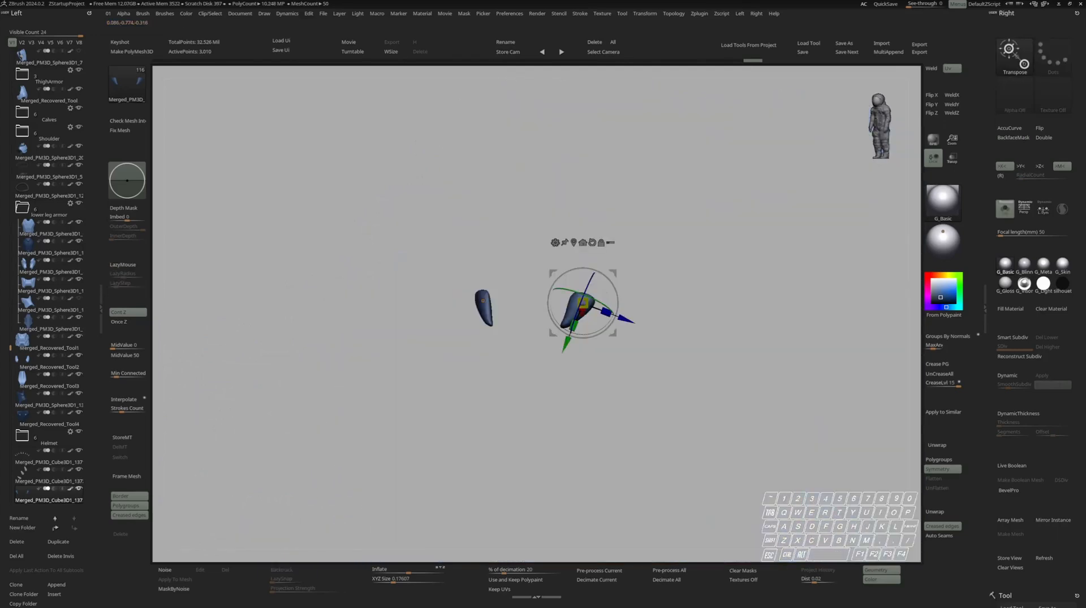
{"action": "key", "text": "ctrl+shift+d"}
{"action": "key", "text": "s"}
{"action": "right_click_drag", "start_coordinate": [588, 362], "coordinate": [566, 365]}
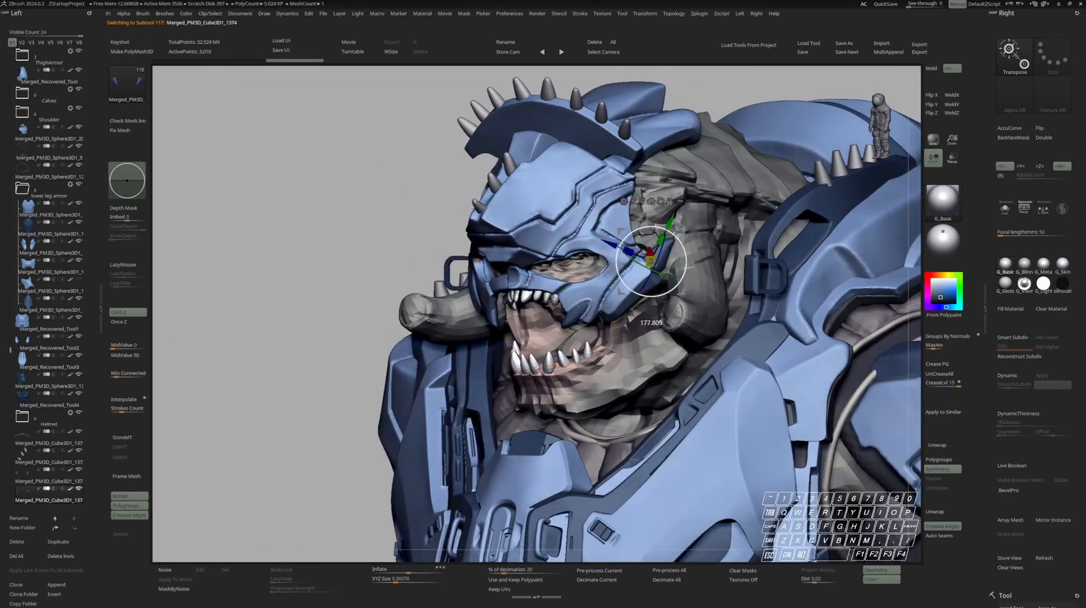
Switch to the alternate colour and fill the new side spikes with it
{"action": "key", "text": "q"}
{"action": "key", "text": "v"}
{"action": "key", "text": "ctrl+f"}
{"action": "right_click_drag", "start_coordinate": [640, 265], "coordinate": [656, 262]}
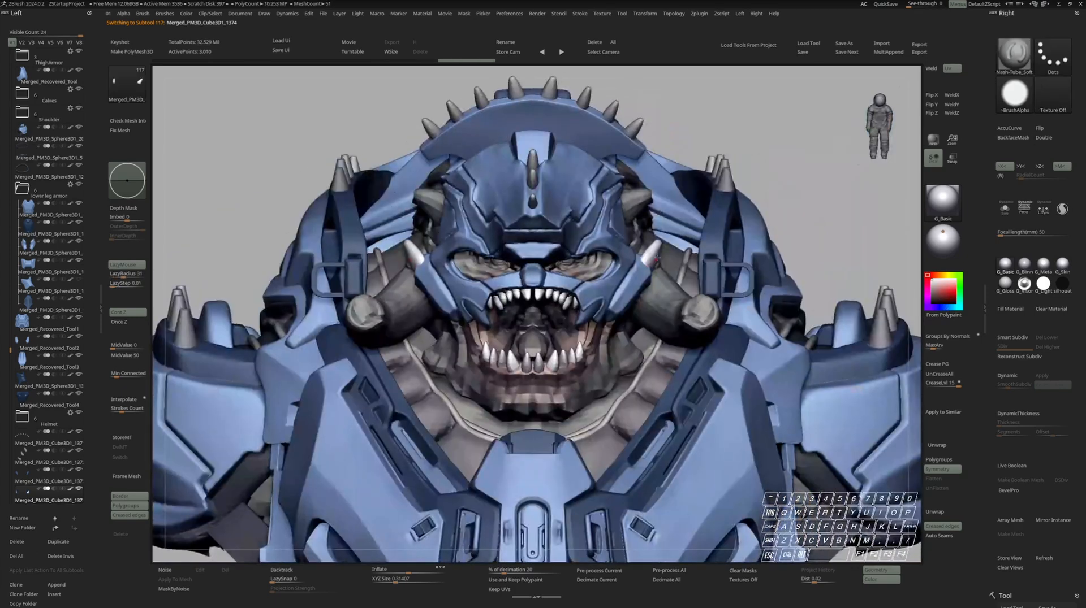
Rotate the side spikes slightly and shape them against the helmet's cheek edges with the Move brush
{"action": "key", "text": "w"}
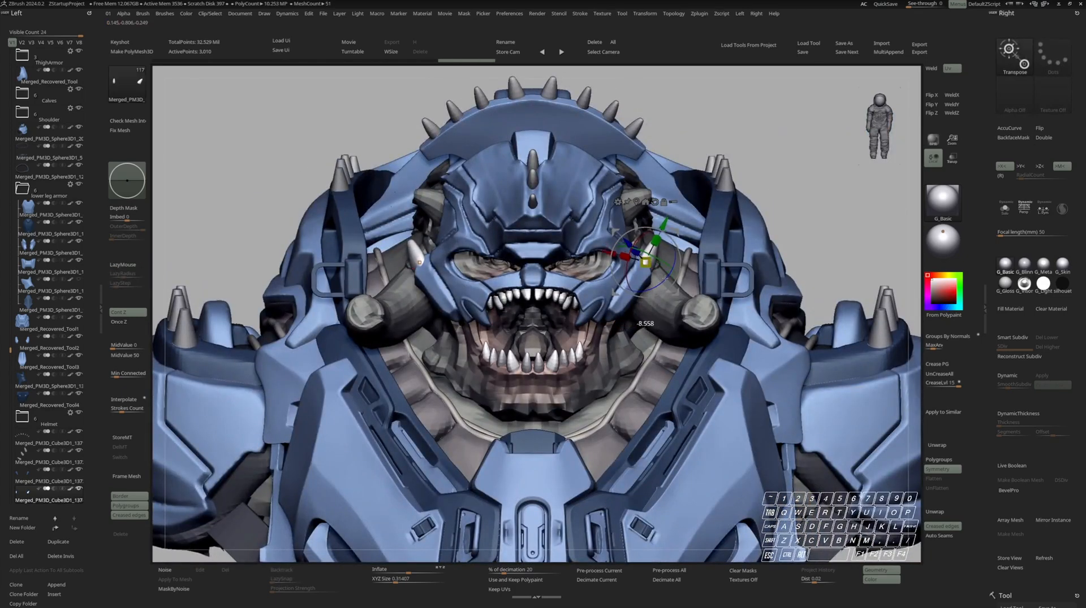
{"action": "key", "text": "q"}
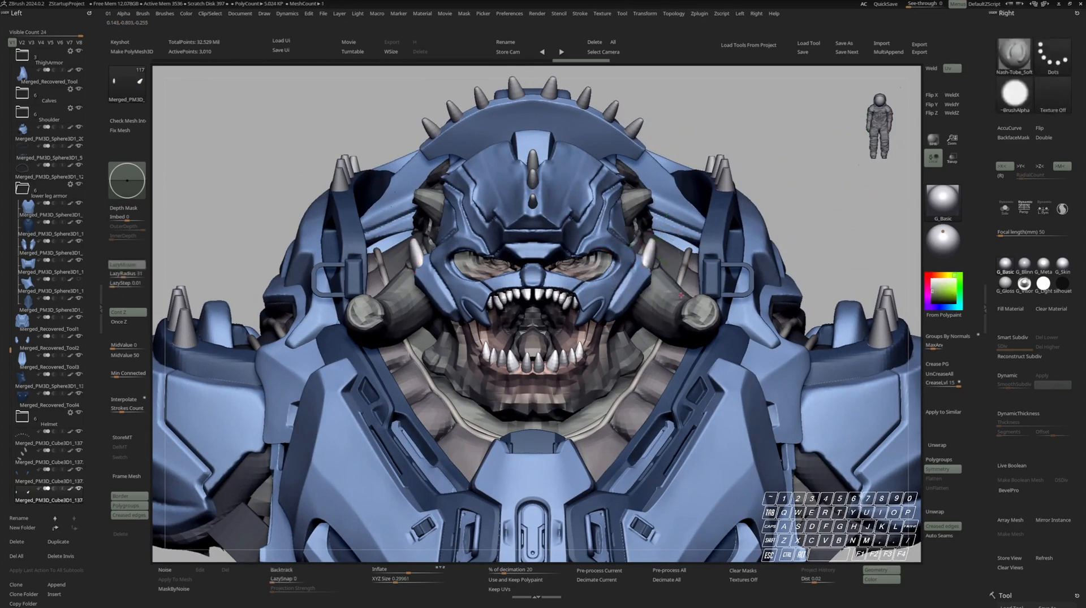
{"action": "key", "text": "b"}
{"action": "key", "text": "m"}
{"action": "key", "text": "v"}
{"action": "mouse_move", "coordinate": [664, 274]}
{"action": "right_mouse_down"}
{"action": "mouse_move", "coordinate": [526, 269]}
{"action": "mouse_move", "coordinate": [622, 289]}
{"action": "mouse_move", "coordinate": [642, 272]}
{"action": "right_mouse_up"}
{"action": "left_click_drag", "start_coordinate": [642, 263], "coordinate": [635, 255]}
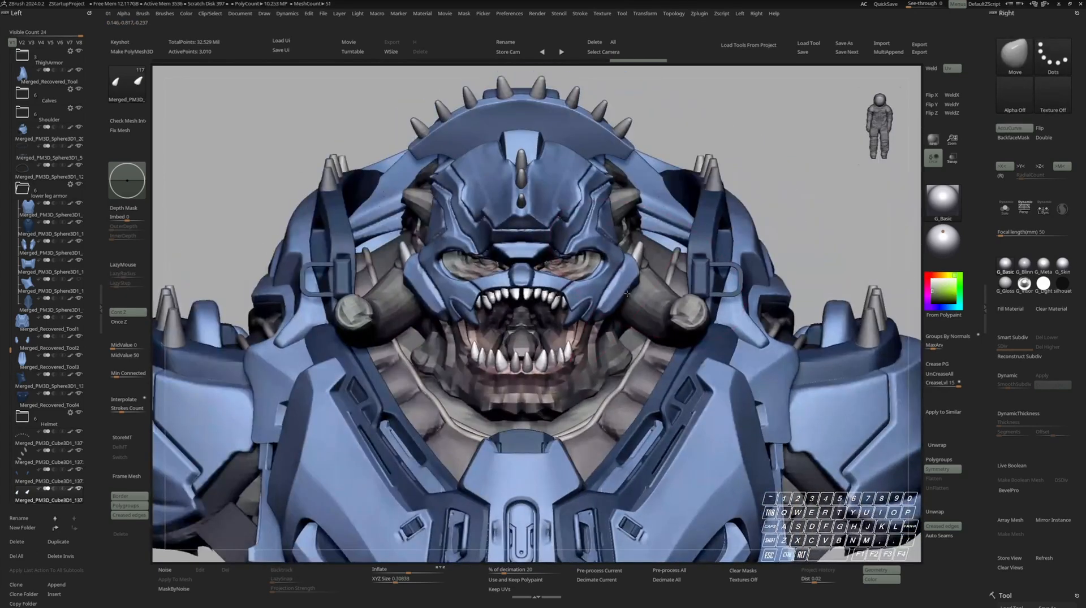
Smooth the isolated side spikes and pull them into longer, outward-pointing horns with the Move brush
{"action": "key", "text": "alt+s"}
{"action": "right_click_drag", "start_coordinate": [645, 238], "coordinate": [641, 263]}
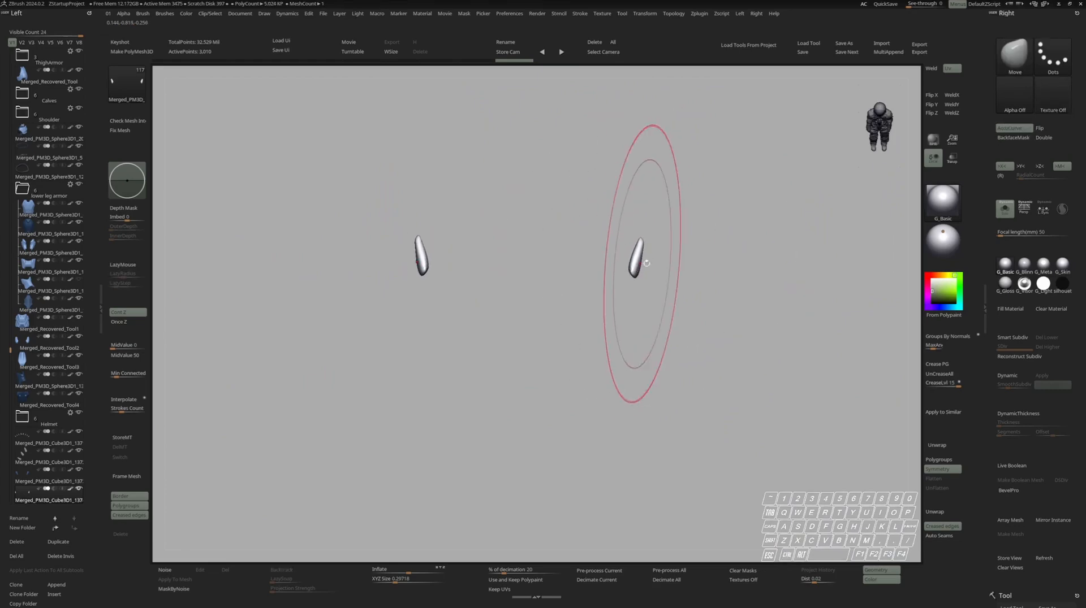
{"action": "left_click_drag", "start_coordinate": [622, 269], "coordinate": [627, 269], "text": "shift"}
{"action": "key", "text": "alt+s"}
{"action": "mouse_move", "coordinate": [641, 264]}
{"action": "right_mouse_down", "text": "ctrl"}
{"action": "mouse_move", "coordinate": [638, 231]}
{"action": "mouse_move", "coordinate": [600, 255]}
{"action": "right_mouse_up", "text": "ctrl"}
{"action": "left_click_drag", "start_coordinate": [650, 249], "coordinate": [645, 257]}
{"action": "mouse_move", "coordinate": [633, 283]}
{"action": "right_mouse_down"}
{"action": "mouse_move", "coordinate": [593, 345]}
{"action": "mouse_move", "coordinate": [628, 229]}
{"action": "mouse_move", "coordinate": [587, 234]}
{"action": "mouse_move", "coordinate": [634, 238]}
{"action": "mouse_move", "coordinate": [633, 209]}
{"action": "mouse_move", "coordinate": [641, 253]}
{"action": "right_mouse_up"}
{"action": "key", "text": "space"}
{"action": "left_click_drag", "start_coordinate": [641, 252], "coordinate": [644, 252]}
{"action": "mouse_move", "coordinate": [639, 247]}
{"action": "right_mouse_down"}
{"action": "mouse_move", "coordinate": [497, 255]}
{"action": "mouse_move", "coordinate": [634, 258]}
{"action": "mouse_move", "coordinate": [649, 228]}
{"action": "mouse_move", "coordinate": [639, 243]}
{"action": "right_mouse_up"}
{"action": "left_click", "coordinate": [650, 218], "text": "alt"}
{"action": "left_click", "coordinate": [641, 241], "text": "alt"}
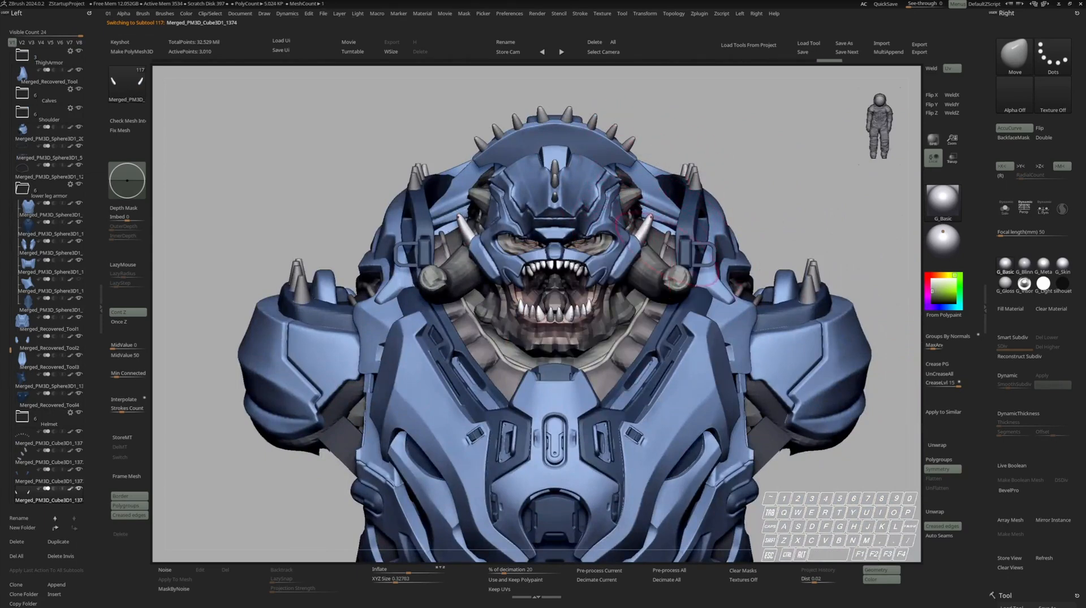
Refine the tips of the side spikes from the side view
{"action": "right_click_drag", "start_coordinate": [645, 231], "coordinate": [486, 238]}
{"action": "right_click_drag", "start_coordinate": [635, 207], "coordinate": [647, 206]}
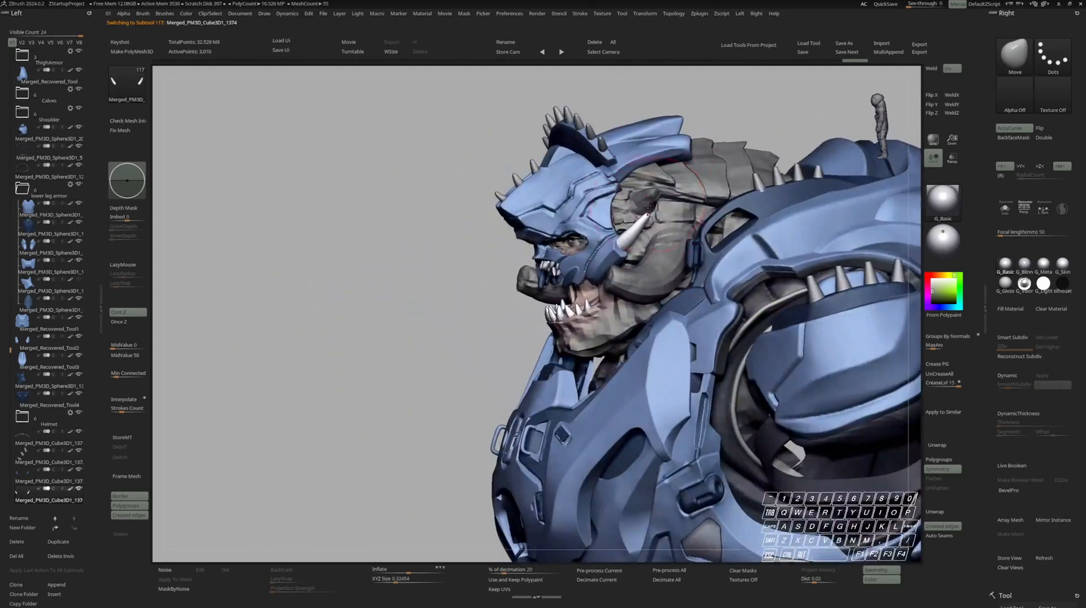
{"action": "key", "text": "space"}
{"action": "left_click_drag", "start_coordinate": [643, 220], "coordinate": [647, 216]}
Duplicate the long side spikes and move the copies up to the rear of the helmet
{"action": "key", "text": "shift"}
{"action": "key", "text": "w"}
{"action": "mouse_move", "coordinate": [628, 208]}
{"action": "right_mouse_down"}
{"action": "mouse_move", "coordinate": [576, 237]}
{"action": "mouse_move", "coordinate": [602, 210]}
{"action": "right_mouse_up"}
{"action": "key", "text": "ctrl+shift+d"}
{"action": "left_click_drag", "start_coordinate": [594, 213], "coordinate": [691, 110]}
{"action": "mouse_move", "coordinate": [691, 110]}
{"action": "right_mouse_down"}
{"action": "mouse_move", "coordinate": [778, 115]}
{"action": "mouse_move", "coordinate": [735, 192]}
{"action": "mouse_move", "coordinate": [679, 215]}
{"action": "mouse_move", "coordinate": [803, 187]}
{"action": "right_mouse_up"}
{"action": "key", "text": "q"}
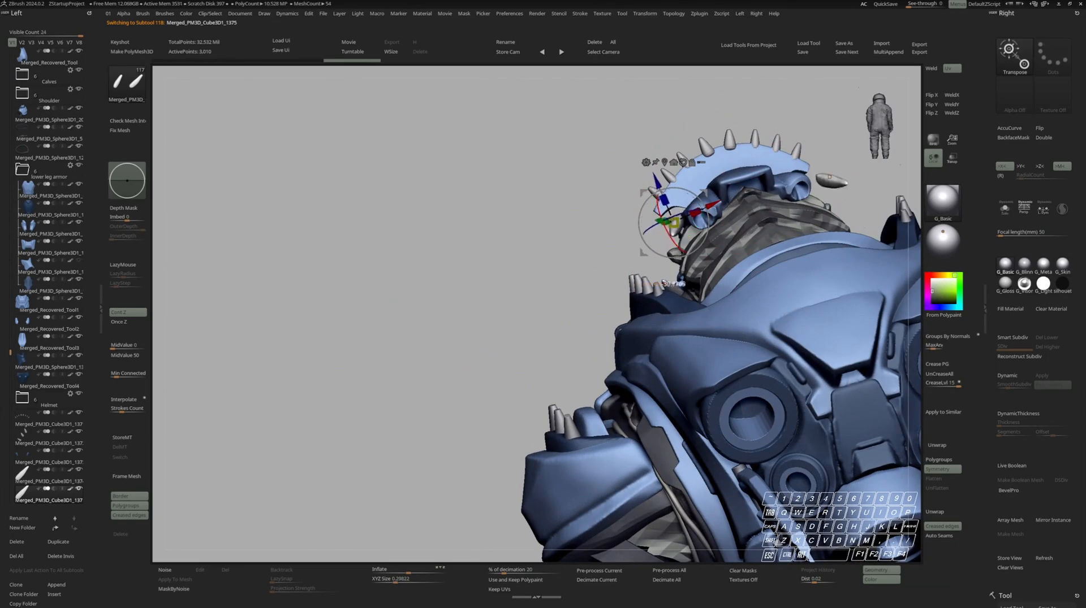
Scale and align the copied spikes with the rear ends of the helmet's upper fins
{"action": "left_click_drag", "start_coordinate": [727, 191], "coordinate": [726, 189]}
{"action": "key", "text": "q"}
{"action": "right_click_drag", "start_coordinate": [732, 118], "coordinate": [733, 224]}
{"action": "key", "text": "w"}
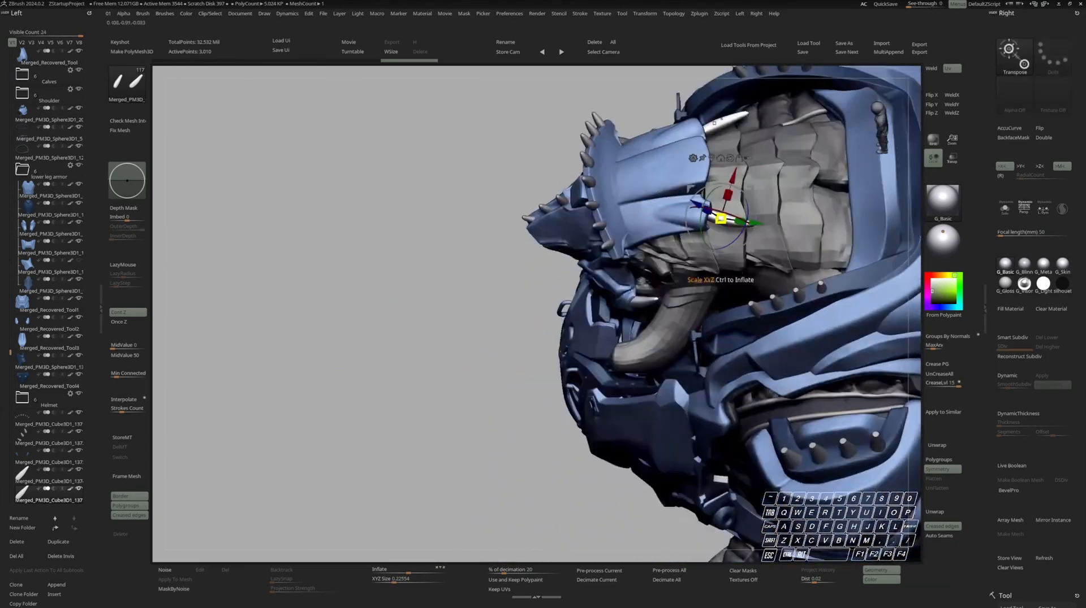
{"action": "left_click_drag", "start_coordinate": [741, 209], "coordinate": [731, 214]}
{"action": "key", "text": "q"}
Inflate the rear spikes slightly and adjust their placement behind the helmet fins
{"action": "right_click_drag", "start_coordinate": [728, 217], "coordinate": [656, 334]}
{"action": "left_click_drag", "start_coordinate": [408, 570], "coordinate": [411, 570]}
{"action": "mouse_move", "coordinate": [732, 218]}
{"action": "right_mouse_down"}
{"action": "mouse_move", "coordinate": [737, 198]}
{"action": "mouse_move", "coordinate": [724, 277]}
{"action": "mouse_move", "coordinate": [774, 272]}
{"action": "right_mouse_up"}
{"action": "key", "text": "w"}
{"action": "left_click_drag", "start_coordinate": [775, 206], "coordinate": [771, 241]}
{"action": "key", "text": "q"}
{"action": "key", "text": "j"}
Reshape the rear spikes with the Move brush so that they extend naturally from the helmet fins
{"action": "right_click_drag", "start_coordinate": [712, 255], "coordinate": [706, 176]}
{"action": "left_click_drag", "start_coordinate": [755, 243], "coordinate": [761, 227]}
{"action": "right_click_drag", "start_coordinate": [769, 216], "coordinate": [755, 255]}
{"action": "left_click_drag", "start_coordinate": [752, 255], "coordinate": [749, 266]}
{"action": "right_click_drag", "start_coordinate": [749, 265], "coordinate": [741, 237], "text": "ctrl"}
{"action": "mouse_move", "coordinate": [740, 237]}
{"action": "right_mouse_down"}
{"action": "mouse_move", "coordinate": [729, 271]}
{"action": "mouse_move", "coordinate": [724, 263]}
{"action": "right_mouse_up"}
{"action": "left_click_drag", "start_coordinate": [724, 263], "coordinate": [719, 277]}
{"action": "mouse_move", "coordinate": [719, 277]}
{"action": "right_mouse_down"}
{"action": "mouse_move", "coordinate": [735, 218]}
{"action": "mouse_move", "coordinate": [719, 286]}
{"action": "mouse_move", "coordinate": [698, 300]}
{"action": "right_mouse_up"}
{"action": "key", "text": "w"}
{"action": "key", "text": "q"}
{"action": "mouse_move", "coordinate": [684, 285]}
{"action": "left_mouse_down"}
{"action": "mouse_move", "coordinate": [693, 297]}
{"action": "mouse_move", "coordinate": [650, 285]}
{"action": "left_mouse_up"}
Examine the spike arrangement on the helmet from several angles
{"action": "left_click", "coordinate": [659, 293], "text": "alt"}
{"action": "right_click_drag", "start_coordinate": [673, 294], "coordinate": [698, 249], "text": "ctrl"}
{"action": "mouse_move", "coordinate": [698, 249]}
{"action": "right_mouse_down", "text": "alt"}
{"action": "mouse_move", "coordinate": [676, 277]}
{"action": "mouse_move", "coordinate": [703, 271]}
{"action": "mouse_move", "coordinate": [650, 305]}
{"action": "mouse_move", "coordinate": [599, 254]}
{"action": "mouse_move", "coordinate": [585, 269]}
{"action": "right_mouse_up", "text": "alt"}
{"action": "key", "text": "s"}
{"action": "key", "text": "s"}
{"action": "mouse_move", "coordinate": [586, 269]}
{"action": "right_mouse_down"}
{"action": "mouse_move", "coordinate": [570, 261]}
{"action": "mouse_move", "coordinate": [643, 216]}
{"action": "mouse_move", "coordinate": [616, 192]}
{"action": "mouse_move", "coordinate": [634, 267]}
{"action": "mouse_move", "coordinate": [642, 262]}
{"action": "mouse_move", "coordinate": [629, 247]}
{"action": "mouse_move", "coordinate": [625, 260]}
{"action": "mouse_move", "coordinate": [572, 256]}
{"action": "mouse_move", "coordinate": [585, 270]}
{"action": "right_mouse_up"}
{"action": "right_click_drag", "start_coordinate": [585, 270], "coordinate": [594, 207]}
{"action": "left_click", "coordinate": [588, 204], "text": "alt"}
{"action": "key", "text": "s"}
{"action": "key", "text": "s"}
{"action": "left_click", "coordinate": [588, 204], "text": "alt"}
{"action": "key", "text": "s"}
{"action": "key", "text": "s"}
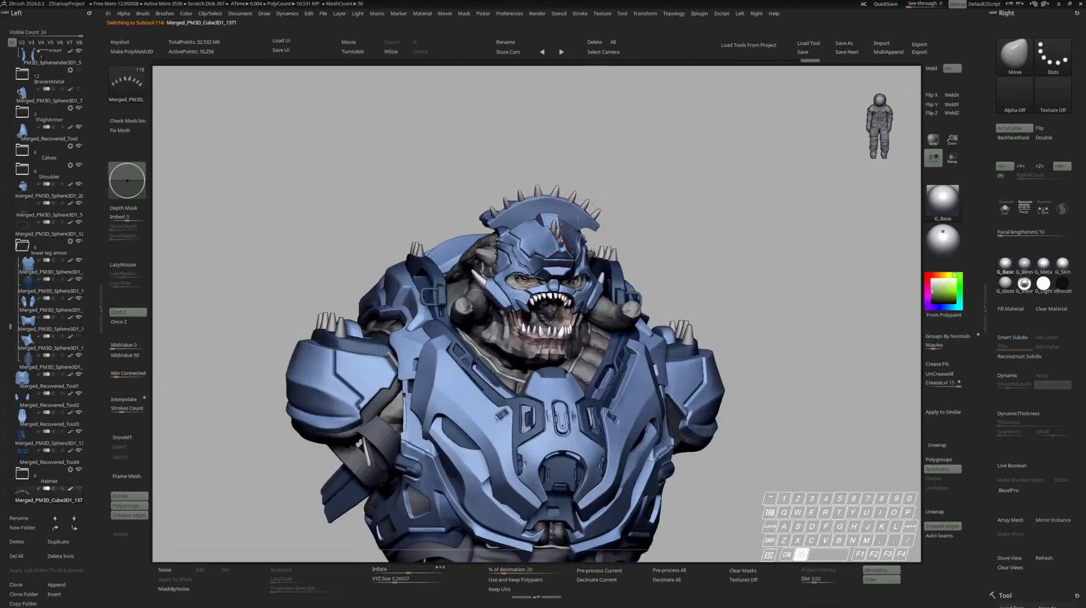
Select the forehead spike row and copy it onto the top of the helmet behind the crest
{"action": "left_click", "coordinate": [580, 216], "text": "alt"}
{"action": "right_click_drag", "start_coordinate": [577, 201], "coordinate": [630, 230]}
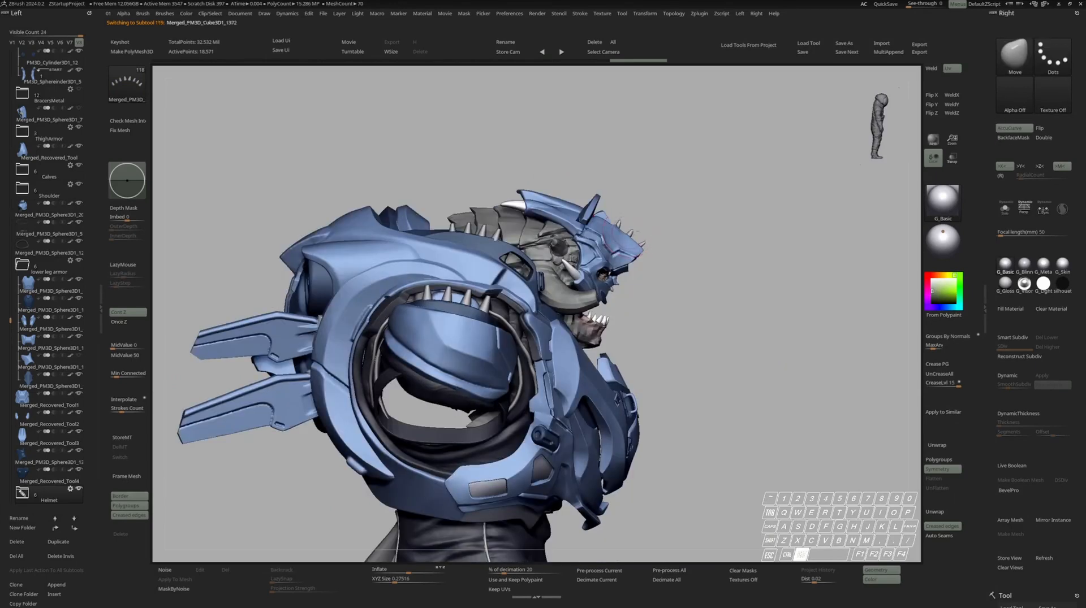
{"action": "left_click", "coordinate": [636, 221], "text": "alt"}
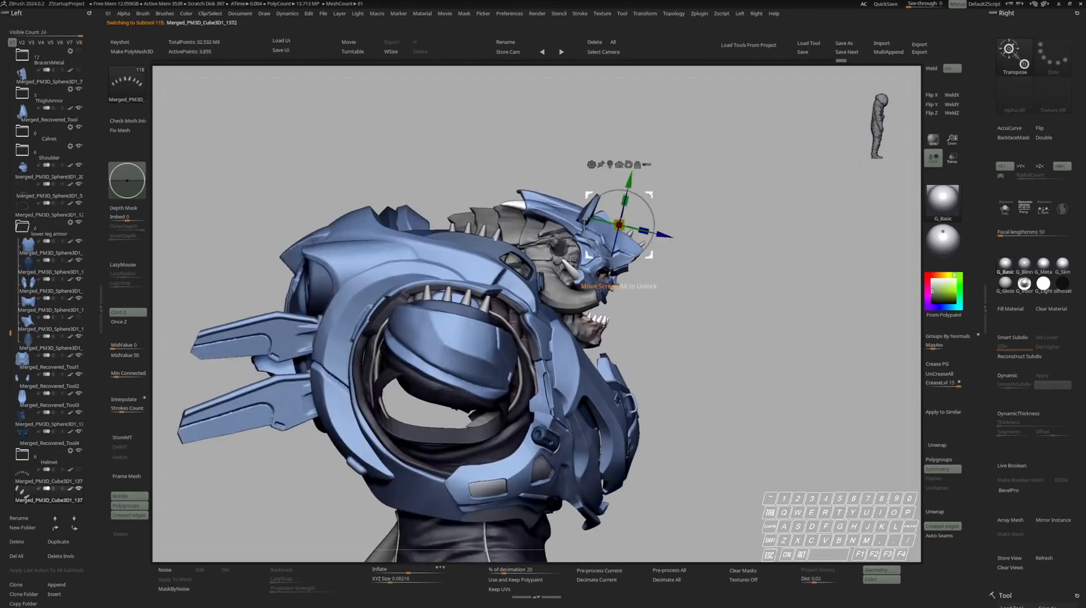
{"action": "left_click_drag", "start_coordinate": [619, 225], "coordinate": [570, 182], "text": "ctrl"}
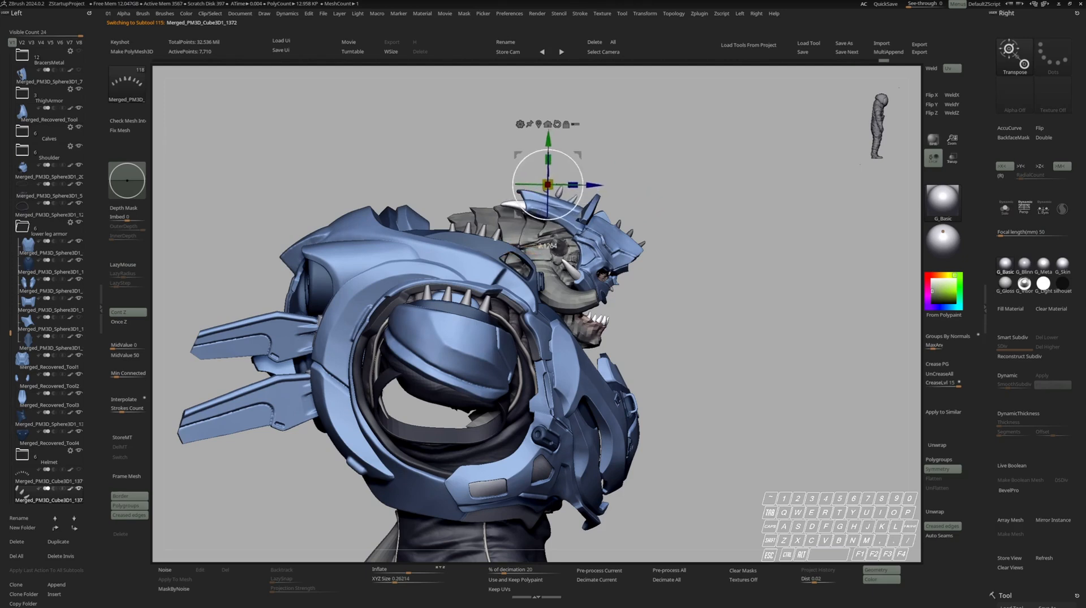
Adjust the copied spikes with the Move brush so that they run along the helmet's top
{"action": "key", "text": "q"}
{"action": "key", "text": "space"}
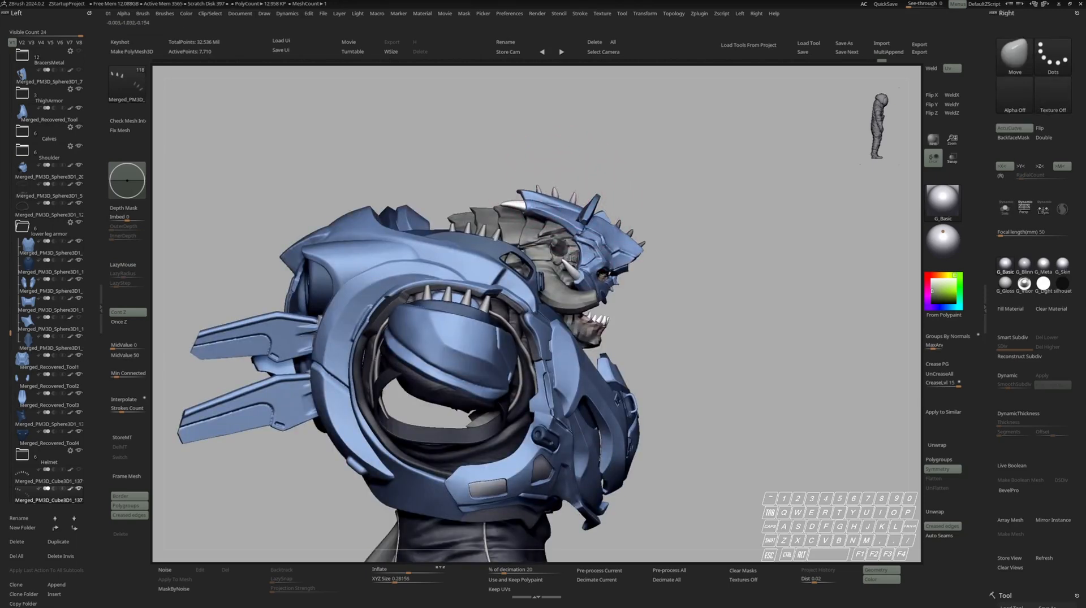
{"action": "mouse_move", "coordinate": [559, 195]}
{"action": "right_mouse_down", "text": "ctrl"}
{"action": "mouse_move", "coordinate": [565, 213]}
{"action": "mouse_move", "coordinate": [548, 169]}
{"action": "right_mouse_up", "text": "ctrl"}
{"action": "key", "text": "space"}
{"action": "key", "text": "space"}
{"action": "right_click_drag", "start_coordinate": [600, 169], "coordinate": [678, 209]}
Check the creature's silhouette from the side and front with the silhouette material, and restore the G_Basic material
{"action": "left_click", "coordinate": [1061, 285]}
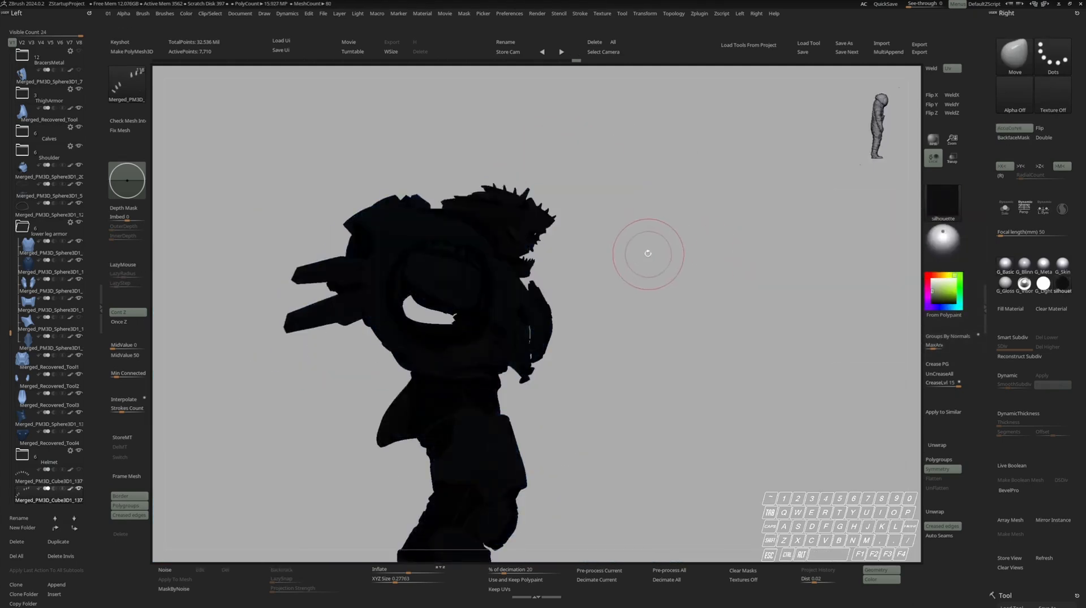
{"action": "right_click_drag", "start_coordinate": [520, 219], "coordinate": [390, 308], "text": "ctrl"}
{"action": "key", "text": "space"}
{"action": "key", "text": "space"}
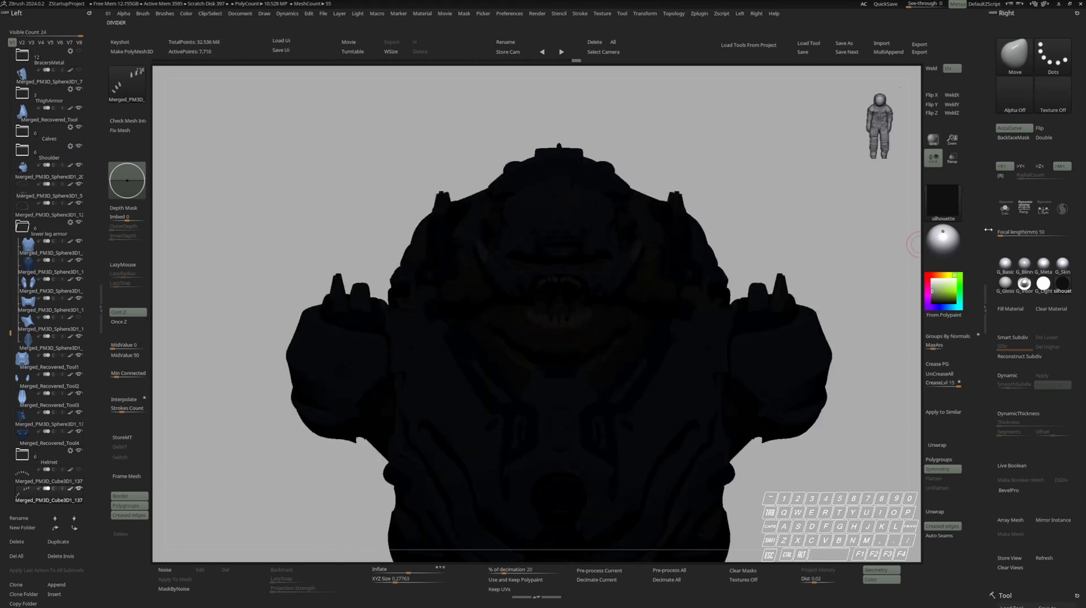
{"action": "left_click", "coordinate": [1006, 266]}
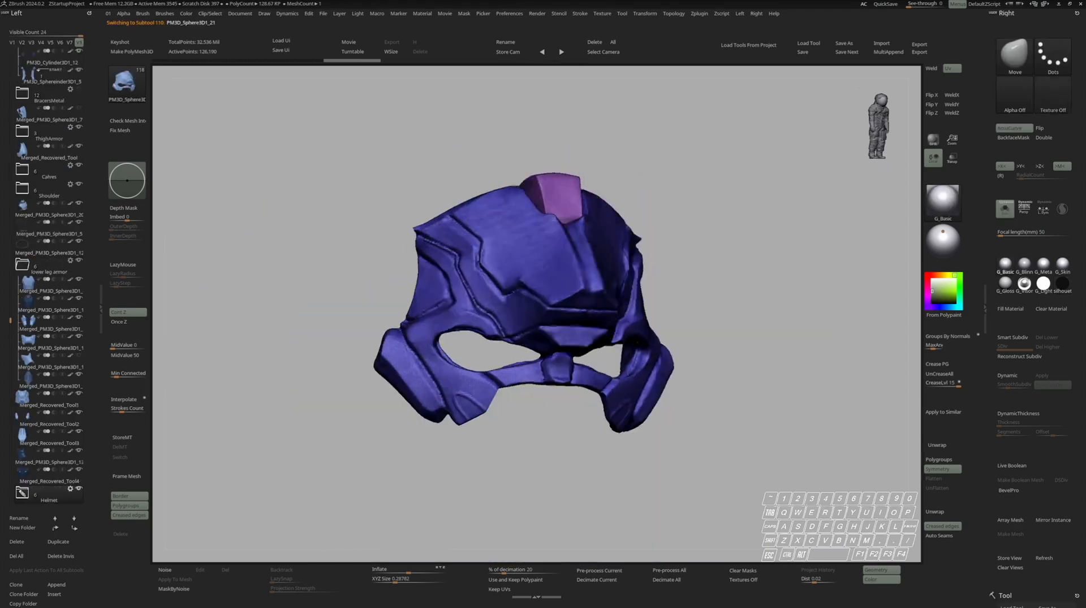
Isolate the central forehead strip of the helmet and separate it as its own piece
{"action": "right_click_drag", "start_coordinate": [639, 164], "coordinate": [591, 161]}
{"action": "left_click_drag", "start_coordinate": [589, 156], "coordinate": [563, 182], "text": "ctrl+shift"}
{"action": "key", "text": "ctrl+shift+a"}
{"action": "key", "text": "alt+s"}
{"action": "key", "text": "s"}
{"action": "key", "text": "d"}
{"action": "right_click_drag", "start_coordinate": [642, 186], "coordinate": [560, 213], "text": "ctrl"}
{"action": "key", "text": "shift+f"}
{"action": "key", "text": "space"}
Shape the tapered strip so that it fits along the midline of the helmet's forehead
{"action": "right_click_drag", "start_coordinate": [510, 240], "coordinate": [551, 226]}
{"action": "key", "text": "s"}
{"action": "key", "text": "s"}
{"action": "key", "text": "s"}
{"action": "left_click_drag", "start_coordinate": [551, 224], "coordinate": [550, 211]}
{"action": "key", "text": "s"}
{"action": "key", "text": "s"}
{"action": "key", "text": "s"}
{"action": "right_click_drag", "start_coordinate": [485, 262], "coordinate": [509, 272]}
{"action": "key", "text": "s"}
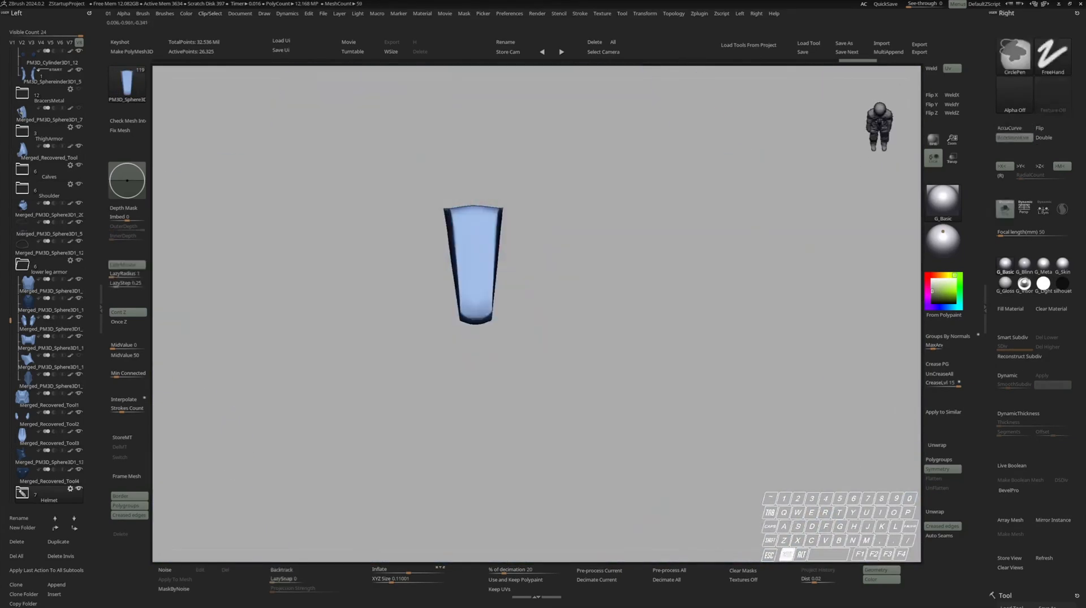
{"action": "left_click_drag", "start_coordinate": [491, 282], "coordinate": [490, 333], "text": "ctrl+shift"}
{"action": "right_click_drag", "start_coordinate": [532, 271], "coordinate": [512, 263], "text": "shift"}
{"action": "key", "text": "s"}
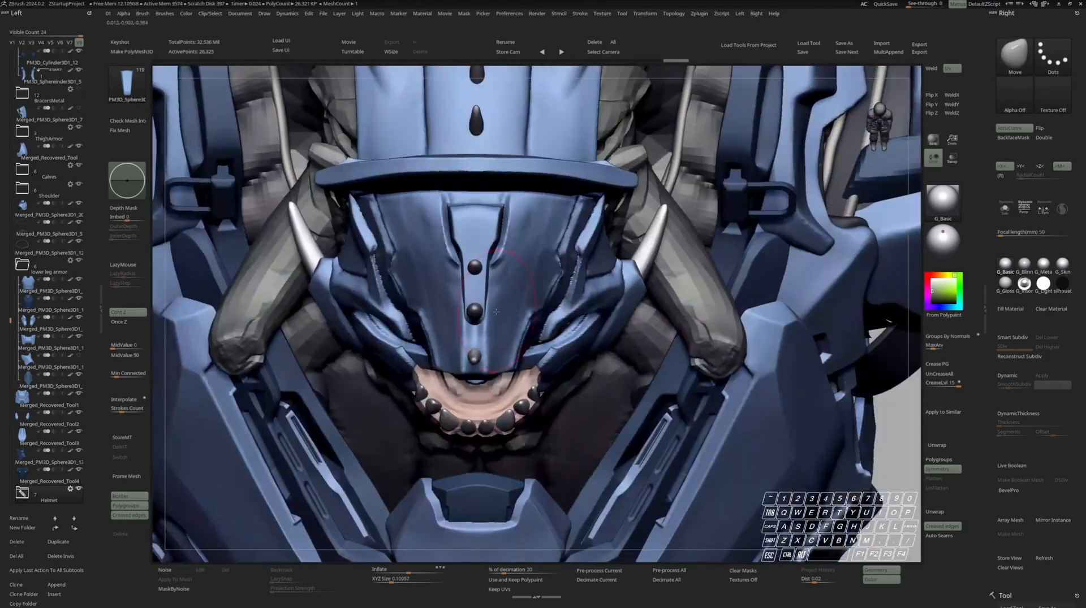
{"action": "key", "text": "s"}
{"action": "key", "text": "s"}
Duplicate the tapered forehead strip, and move and rotate the copy onto the helmet's top behind the brim
{"action": "right_click_drag", "start_coordinate": [512, 186], "coordinate": [508, 144], "text": "ctrl"}
{"action": "right_click_drag", "start_coordinate": [537, 240], "coordinate": [551, 259]}
{"action": "key", "text": "ctrl+shift+d"}
{"action": "key", "text": "s"}
{"action": "key", "text": "w"}
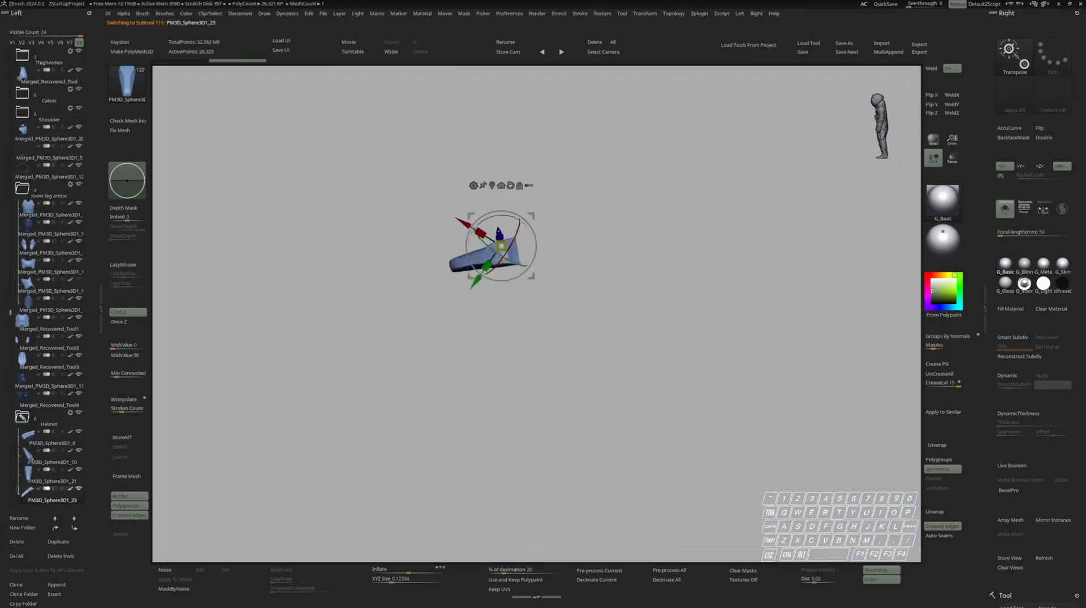
{"action": "left_click", "coordinate": [491, 185], "text": "alt"}
{"action": "left_click", "coordinate": [496, 193], "text": "alt"}
{"action": "left_click_drag", "start_coordinate": [487, 219], "coordinate": [519, 239], "text": "shift"}
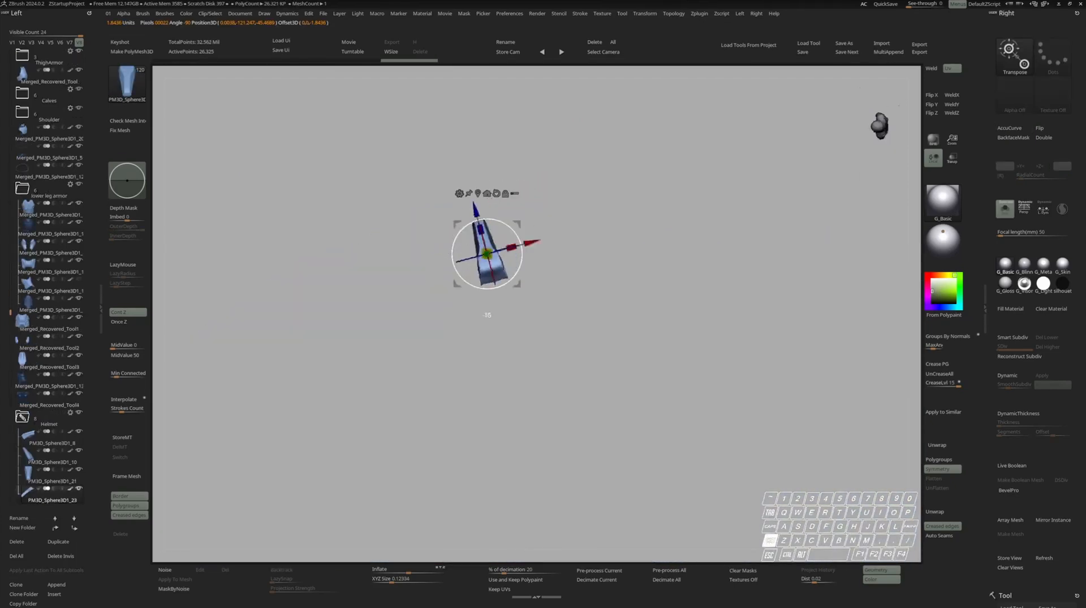
Reshape the copied strip with the Move brush so that it fits beneath the spikes on the helmet's top
{"action": "key", "text": "s"}
{"action": "right_click_drag", "start_coordinate": [522, 294], "coordinate": [522, 212]}
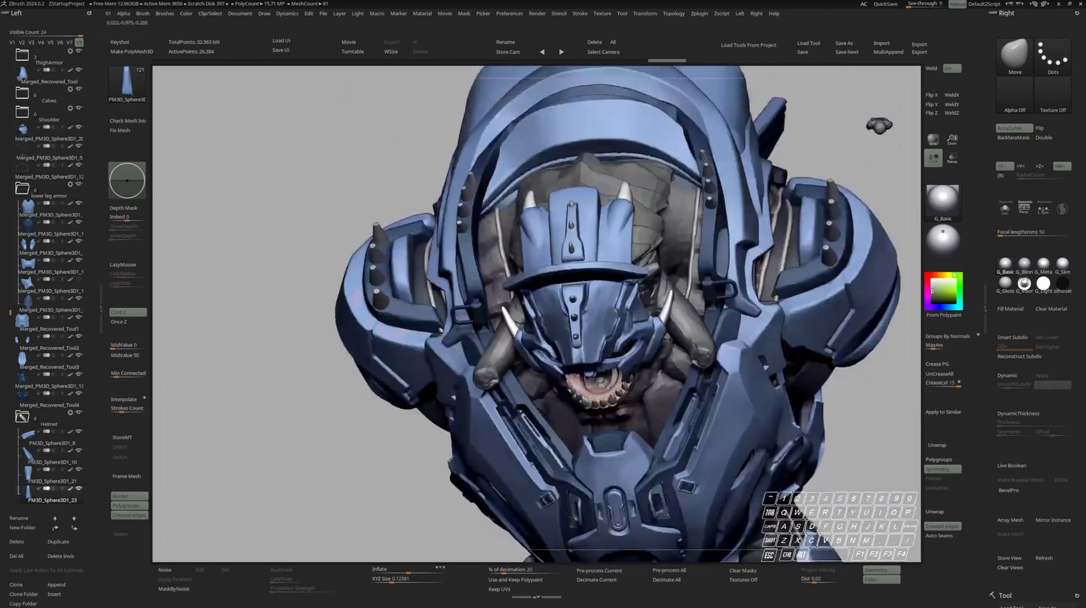
{"action": "mouse_move", "coordinate": [537, 311]}
{"action": "right_mouse_down"}
{"action": "mouse_move", "coordinate": [622, 294]}
{"action": "mouse_move", "coordinate": [667, 316]}
{"action": "mouse_move", "coordinate": [667, 294]}
{"action": "right_mouse_up"}
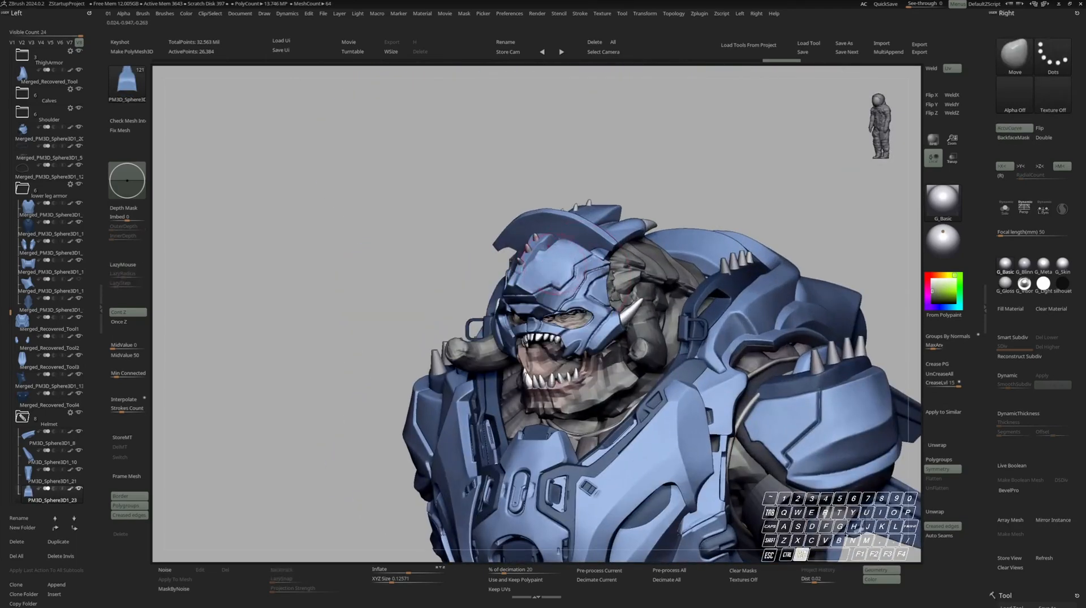
{"action": "right_click_drag", "start_coordinate": [566, 266], "coordinate": [582, 238], "text": "ctrl"}
{"action": "key", "text": "s"}
Mark out a raised plate on the helmet mask's forehead by painting its area orange with the Solid_Paint brush
{"action": "right_click_drag", "start_coordinate": [679, 226], "coordinate": [602, 219]}
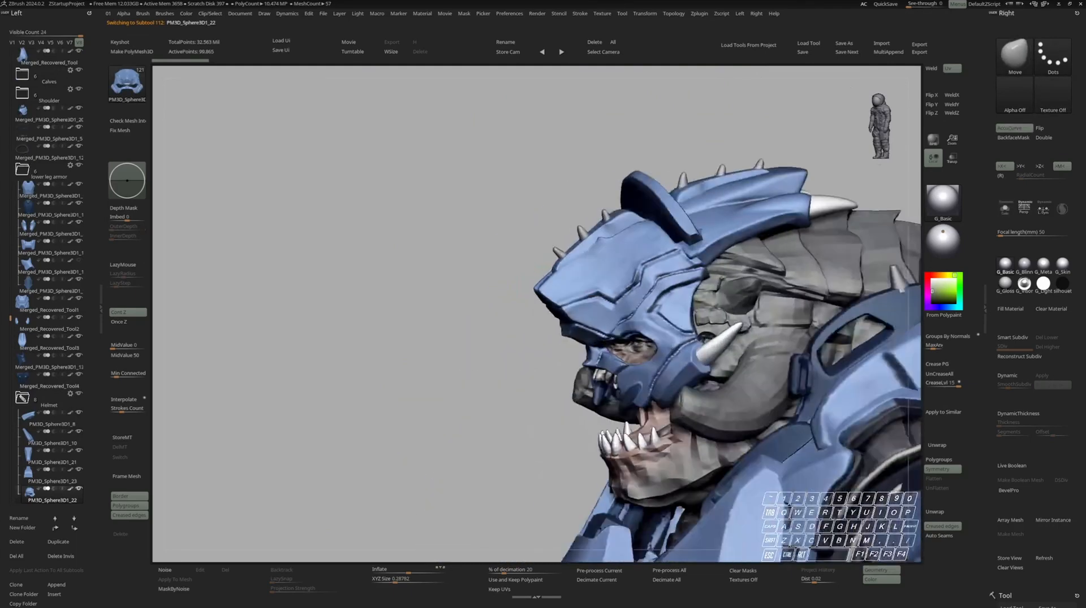
{"action": "right_click_drag", "start_coordinate": [656, 354], "coordinate": [727, 364]}
{"action": "right_click_drag", "start_coordinate": [543, 232], "coordinate": [586, 229], "text": "shift"}
{"action": "mouse_move", "coordinate": [625, 291]}
{"action": "right_mouse_down"}
{"action": "mouse_move", "coordinate": [603, 250]}
{"action": "mouse_move", "coordinate": [626, 288]}
{"action": "mouse_move", "coordinate": [626, 279]}
{"action": "mouse_move", "coordinate": [629, 299]}
{"action": "mouse_move", "coordinate": [616, 300]}
{"action": "right_mouse_up"}
{"action": "key", "text": "alt+1"}
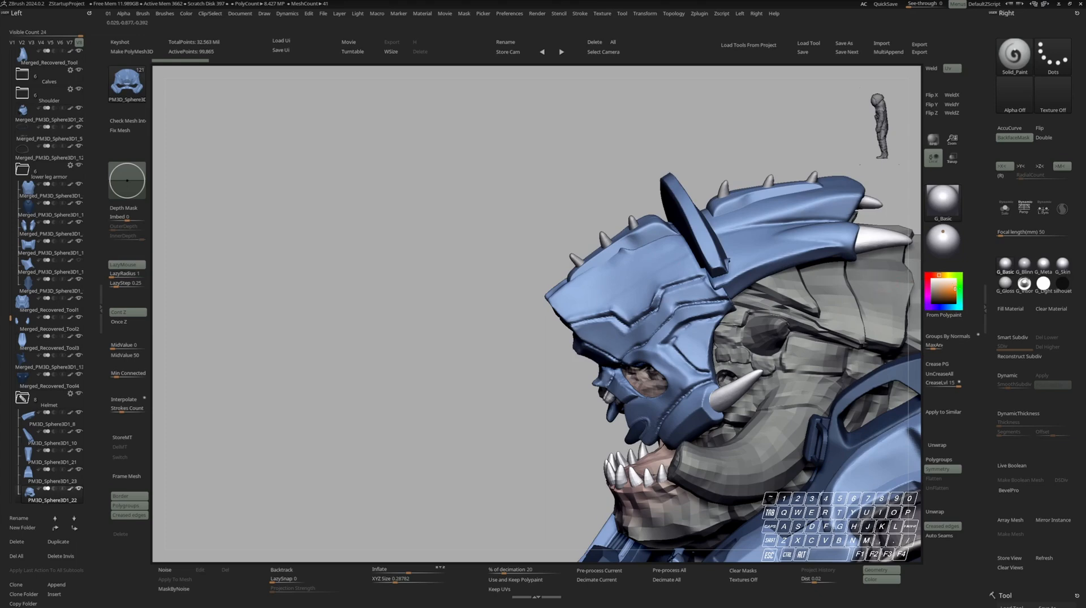
{"action": "right_click_drag", "start_coordinate": [586, 304], "coordinate": [604, 304]}
{"action": "key", "text": "space"}
{"action": "left_click_drag", "start_coordinate": [634, 310], "coordinate": [650, 306]}
{"action": "key", "text": "space"}
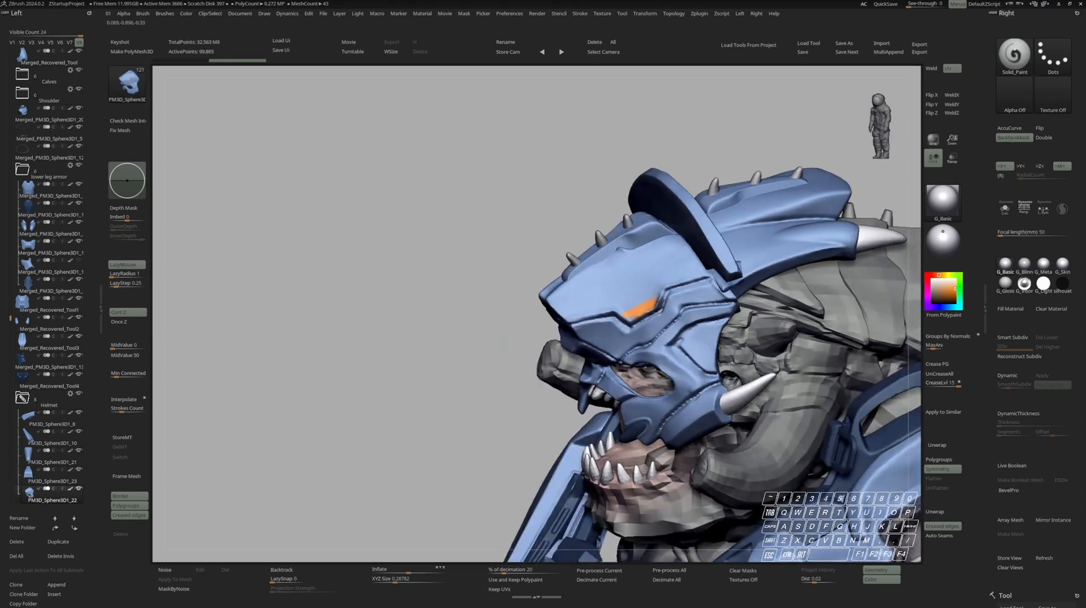
{"action": "left_click", "coordinate": [589, 279]}
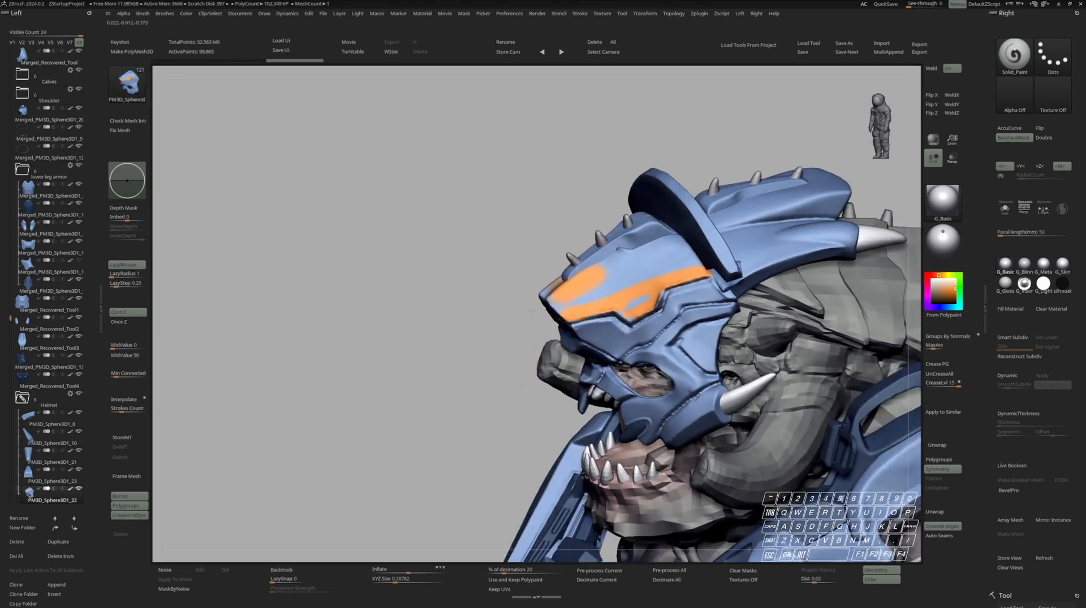
{"action": "left_click", "coordinate": [646, 300]}
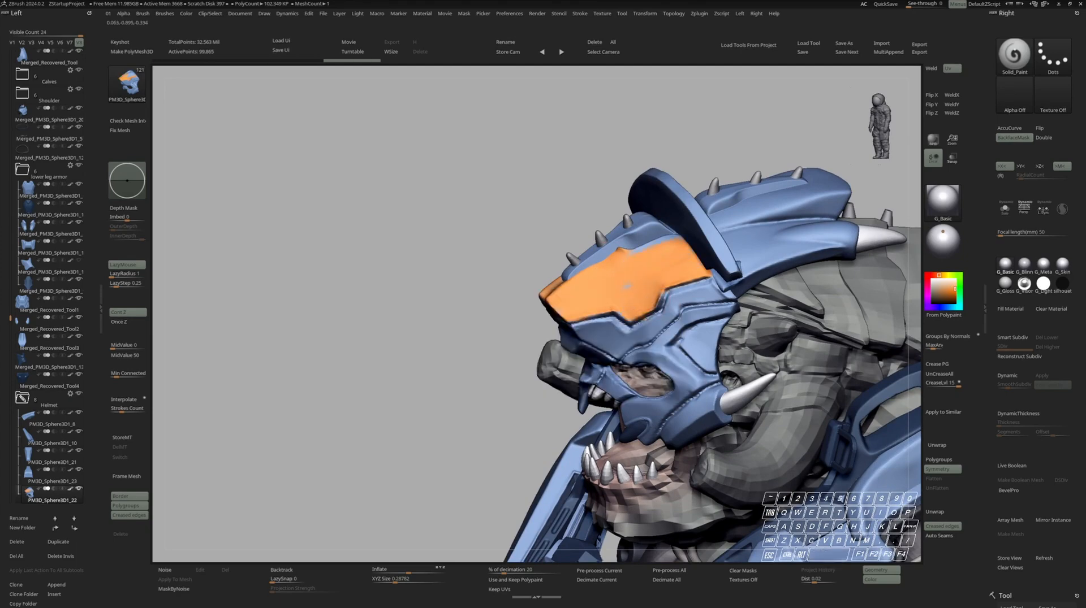
Trim the orange marking along the lower brow and midline by painting over it in blue
{"action": "right_click_drag", "start_coordinate": [637, 292], "coordinate": [755, 302]}
{"action": "mouse_move", "coordinate": [655, 362]}
{"action": "right_mouse_down", "text": "ctrl"}
{"action": "mouse_move", "coordinate": [634, 316]}
{"action": "mouse_move", "coordinate": [642, 357]}
{"action": "mouse_move", "coordinate": [707, 359]}
{"action": "right_mouse_up", "text": "ctrl"}
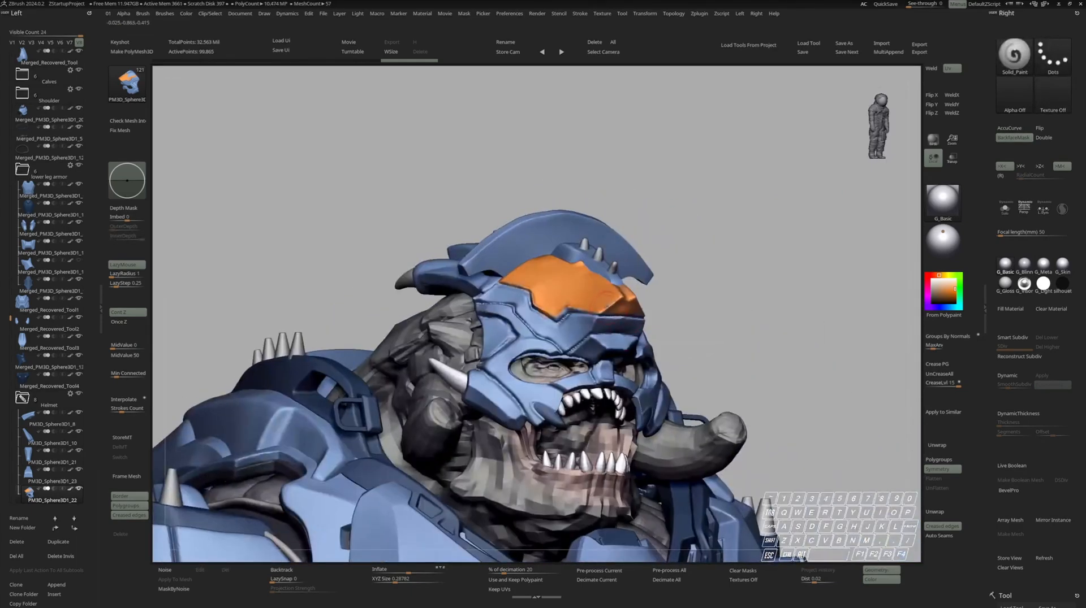
{"action": "mouse_move", "coordinate": [608, 307]}
{"action": "right_mouse_down"}
{"action": "mouse_move", "coordinate": [631, 330]}
{"action": "mouse_move", "coordinate": [622, 356]}
{"action": "mouse_move", "coordinate": [635, 294]}
{"action": "right_mouse_up"}
{"action": "mouse_move", "coordinate": [635, 294]}
{"action": "right_mouse_down", "text": "alt"}
{"action": "mouse_move", "coordinate": [602, 282]}
{"action": "mouse_move", "coordinate": [599, 328]}
{"action": "mouse_move", "coordinate": [664, 340]}
{"action": "right_mouse_up", "text": "alt"}
{"action": "key", "text": "space"}
{"action": "mouse_move", "coordinate": [610, 311]}
{"action": "right_mouse_down"}
{"action": "mouse_move", "coordinate": [583, 320]}
{"action": "mouse_move", "coordinate": [575, 339]}
{"action": "mouse_move", "coordinate": [581, 327]}
{"action": "right_mouse_up"}
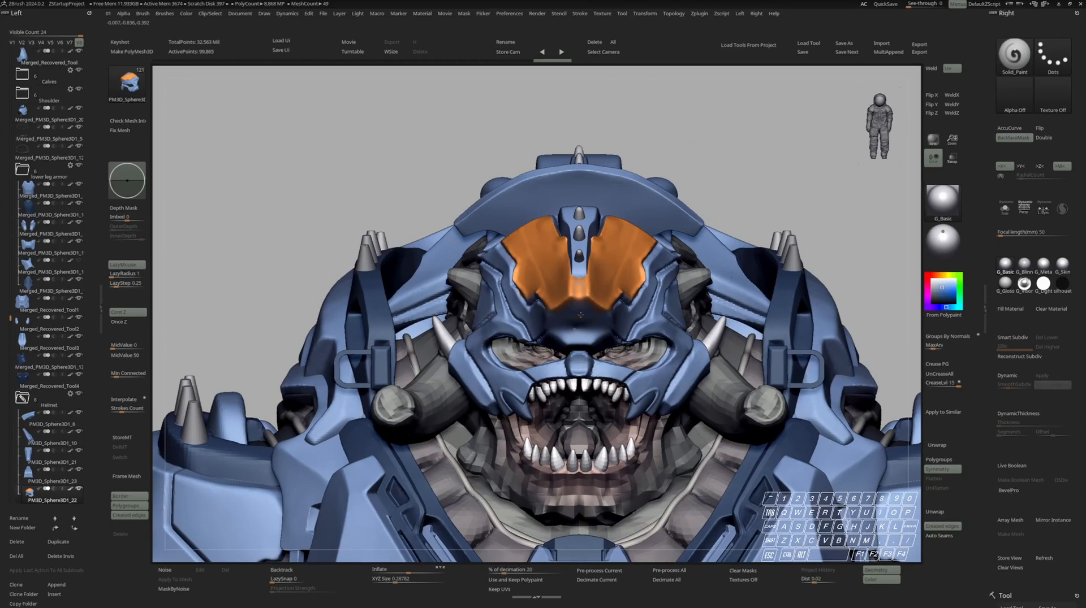
Review the orange forehead marking from several angles, and fill the helmet mask with blue to clear it
{"action": "right_click_drag", "start_coordinate": [633, 290], "coordinate": [599, 310], "text": "ctrl"}
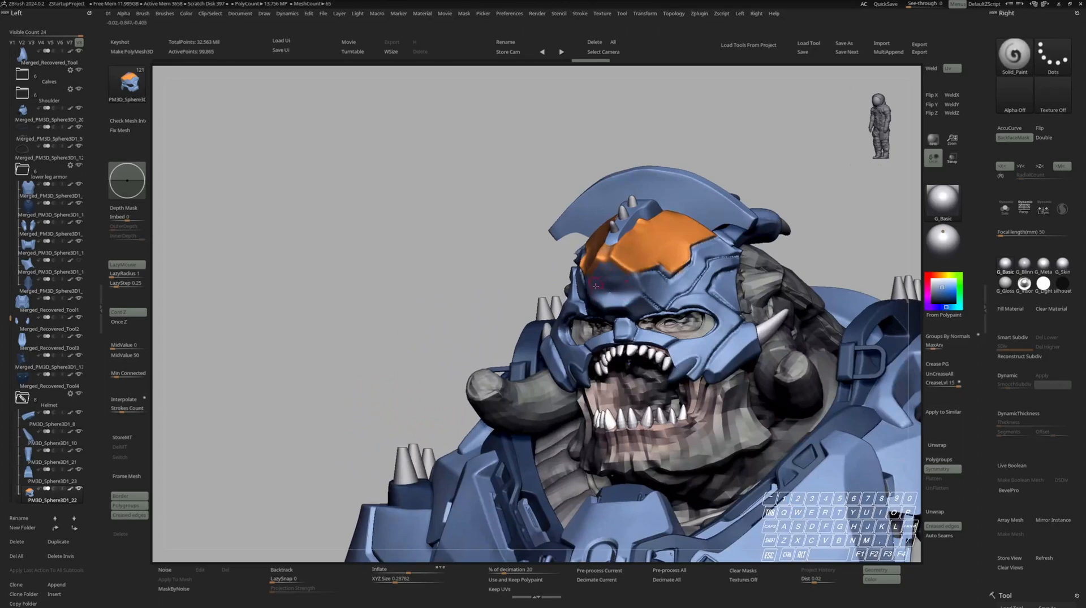
{"action": "mouse_move", "coordinate": [617, 273]}
{"action": "right_mouse_down"}
{"action": "mouse_move", "coordinate": [639, 298]}
{"action": "mouse_move", "coordinate": [604, 275]}
{"action": "mouse_move", "coordinate": [673, 279]}
{"action": "mouse_move", "coordinate": [615, 278]}
{"action": "mouse_move", "coordinate": [639, 276]}
{"action": "mouse_move", "coordinate": [626, 272]}
{"action": "right_mouse_up"}
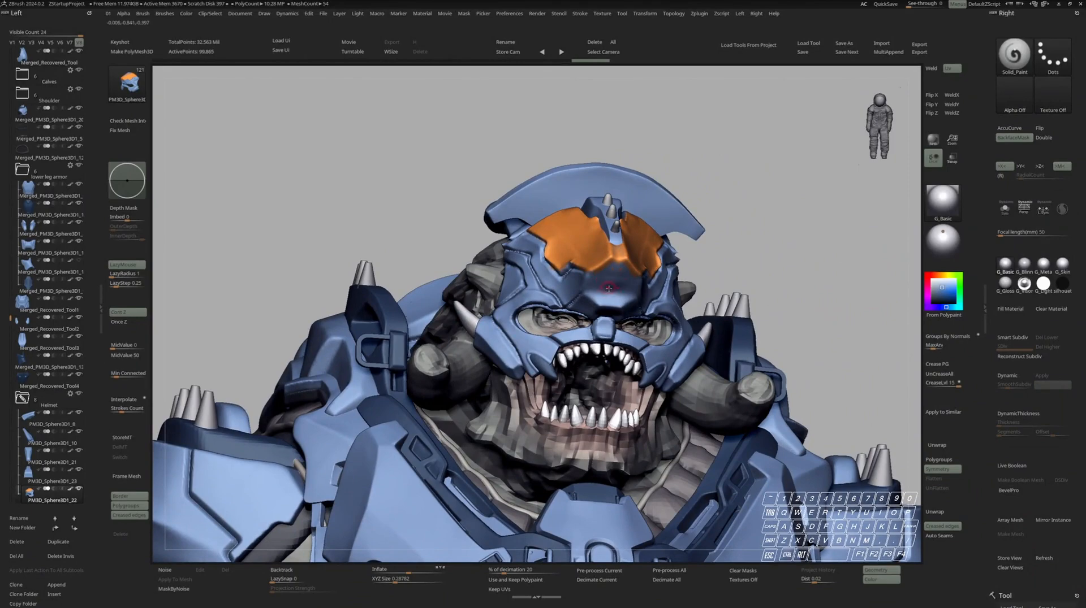
{"action": "mouse_move", "coordinate": [607, 291]}
{"action": "right_mouse_down"}
{"action": "mouse_move", "coordinate": [633, 288]}
{"action": "mouse_move", "coordinate": [613, 288]}
{"action": "right_mouse_up"}
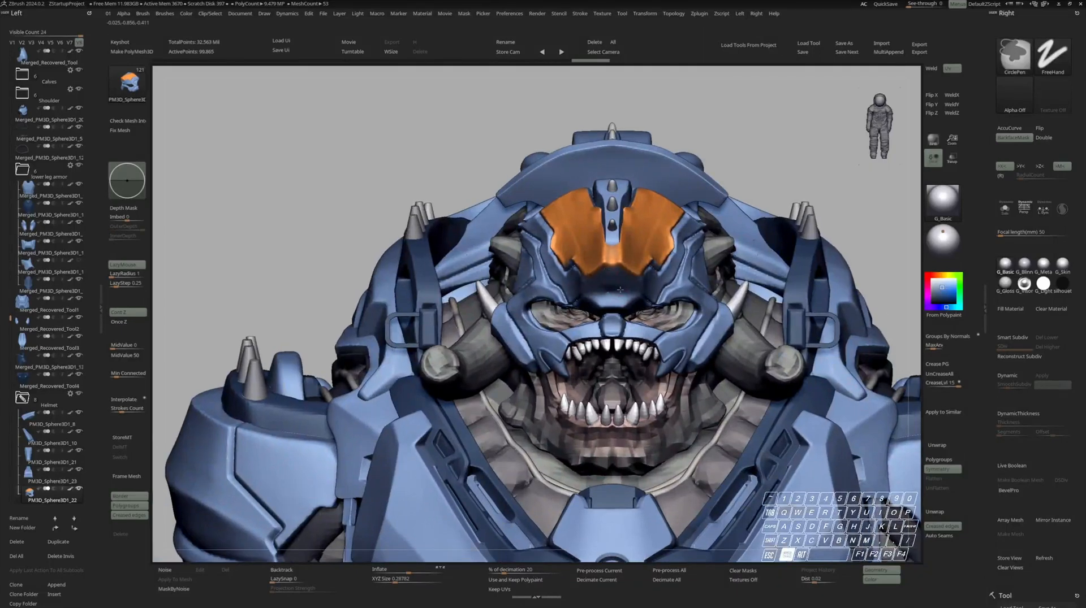
{"action": "right_click_drag", "start_coordinate": [608, 271], "coordinate": [596, 278], "text": "ctrl"}
{"action": "key", "text": "ctrl+f"}
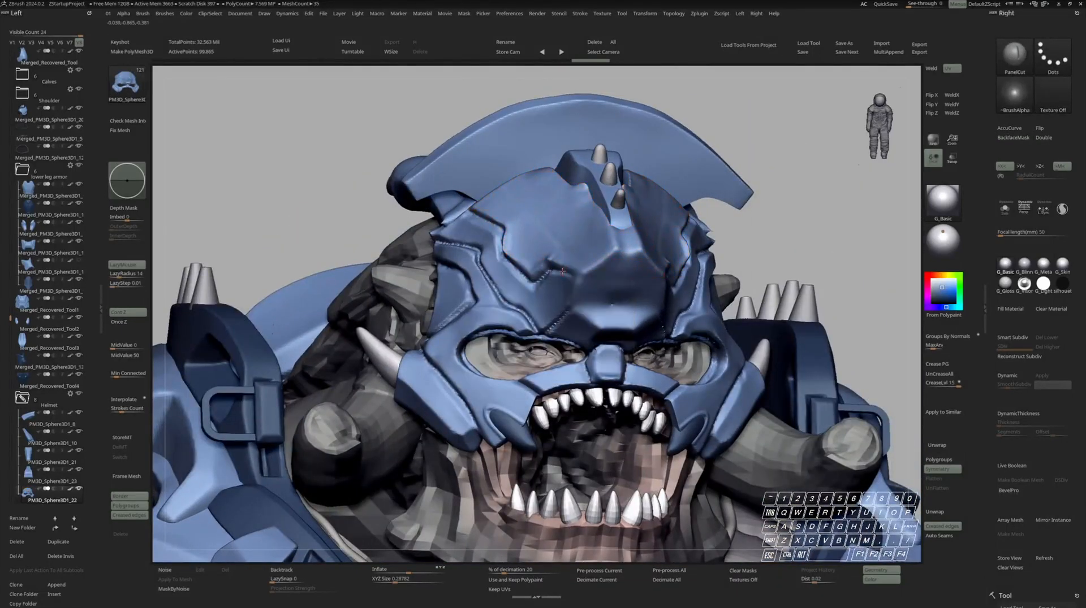
Adjust the forehead panels of the helmet mask with the Move brush, checking from the front and side
{"action": "mouse_move", "coordinate": [705, 243]}
{"action": "right_mouse_down"}
{"action": "mouse_move", "coordinate": [683, 264]}
{"action": "mouse_move", "coordinate": [631, 264]}
{"action": "right_mouse_up"}
{"action": "key", "text": "1"}
{"action": "key", "text": "space"}
{"action": "key", "text": "space"}
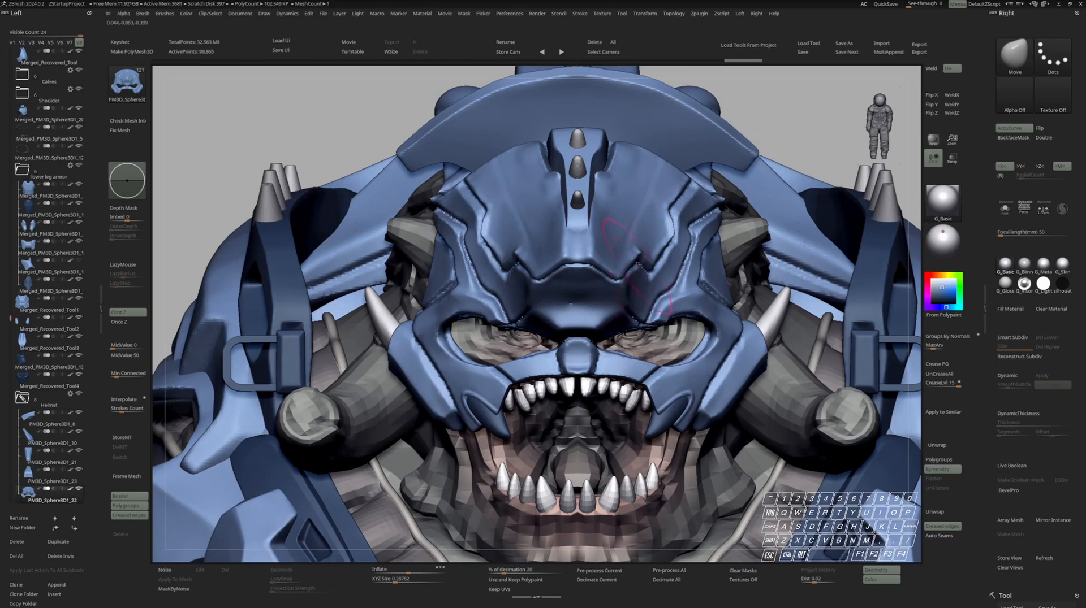
{"action": "key", "text": "s"}
{"action": "right_click_drag", "start_coordinate": [683, 167], "coordinate": [656, 172], "text": "ctrl"}
{"action": "key", "text": "s"}
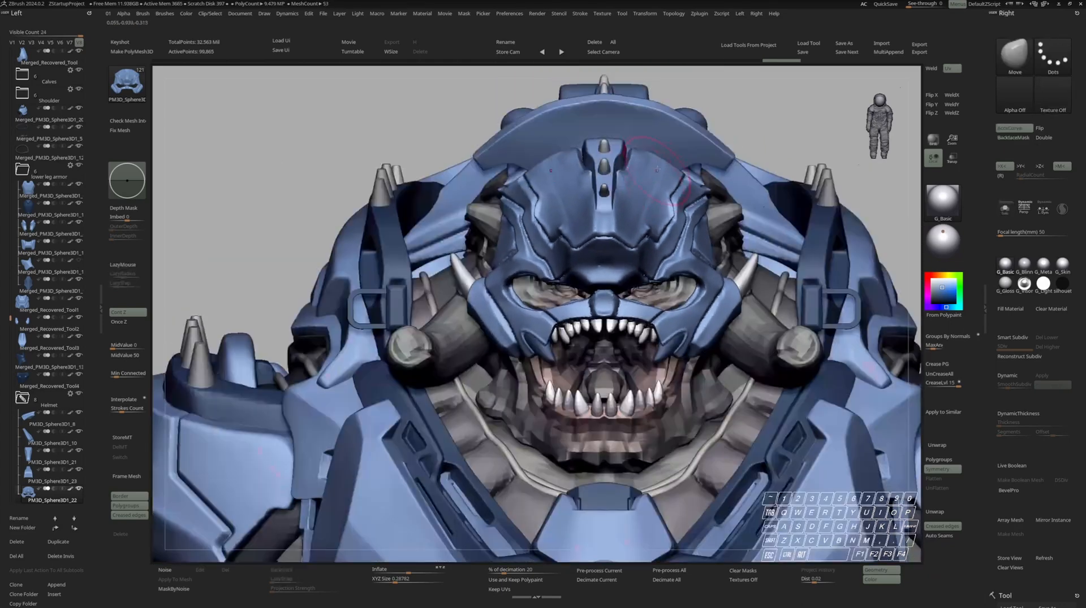
{"action": "mouse_move", "coordinate": [629, 230]}
{"action": "right_mouse_down"}
{"action": "mouse_move", "coordinate": [619, 231]}
{"action": "mouse_move", "coordinate": [652, 216]}
{"action": "right_mouse_up"}
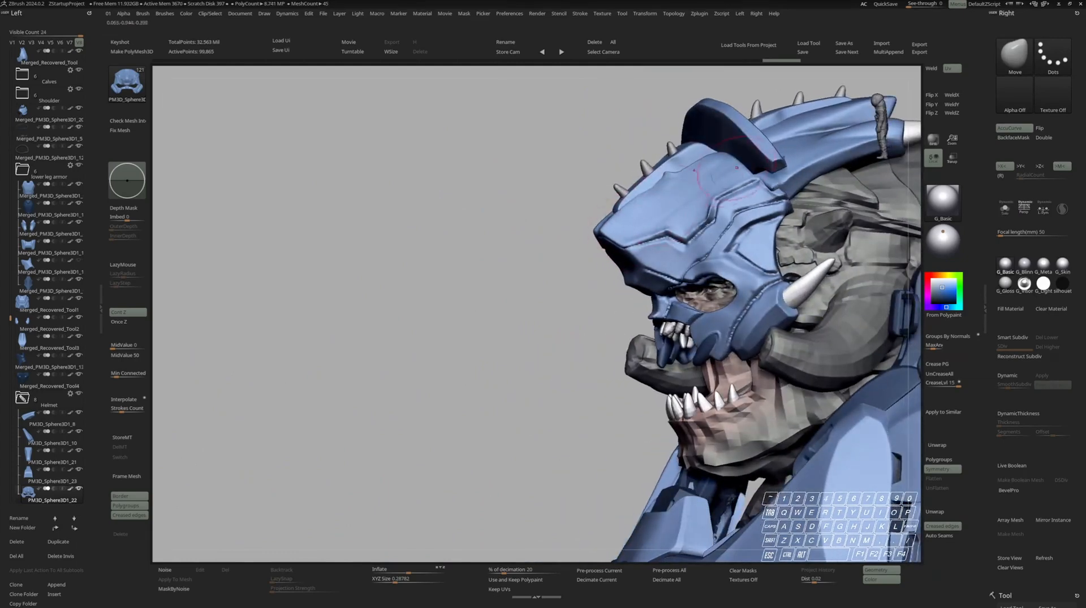
{"action": "key", "text": "s"}
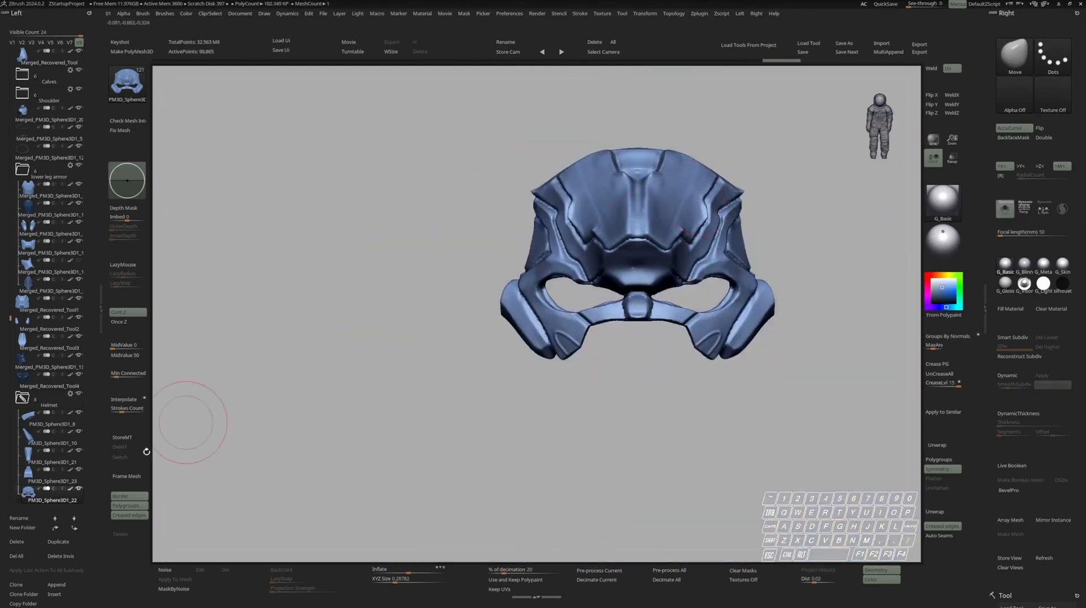
Move the helmet mask to the end of the subtool list, and duplicate it as the base for a forehead plate
{"action": "left_click", "coordinate": [74, 528], "text": "shift"}
{"action": "key", "text": "s"}
{"action": "key", "text": "shift+f"}
{"action": "key", "text": "shift+f"}
{"action": "key", "text": "s"}
{"action": "mouse_move", "coordinate": [701, 250]}
{"action": "right_mouse_down"}
{"action": "mouse_move", "coordinate": [662, 240]}
{"action": "mouse_move", "coordinate": [704, 237]}
{"action": "mouse_move", "coordinate": [672, 230]}
{"action": "mouse_move", "coordinate": [689, 196]}
{"action": "mouse_move", "coordinate": [652, 194]}
{"action": "mouse_move", "coordinate": [689, 201]}
{"action": "mouse_move", "coordinate": [710, 237]}
{"action": "mouse_move", "coordinate": [748, 259]}
{"action": "mouse_move", "coordinate": [699, 242]}
{"action": "right_mouse_up"}
{"action": "key", "text": "s"}
{"action": "key", "text": "ctrl+shift+d"}
{"action": "key", "text": "s"}
{"action": "right_click_drag", "start_coordinate": [698, 242], "coordinate": [714, 228], "text": "ctrl"}
Cut away the side and lower face sections of the copied helmet mask with SelectLasso, leaving the forehead
{"action": "mouse_move", "coordinate": [782, 225]}
{"action": "left_mouse_down", "text": "ctrl+alt+shift"}
{"action": "mouse_move", "coordinate": [782, 241]}
{"action": "mouse_move", "coordinate": [876, 157]}
{"action": "left_mouse_up", "text": "ctrl+alt+shift"}
{"action": "left_click_drag", "start_coordinate": [795, 277], "coordinate": [771, 254], "text": "ctrl+alt+shift"}
{"action": "left_click_drag", "start_coordinate": [806, 298], "coordinate": [817, 277], "text": "ctrl+alt+shift"}
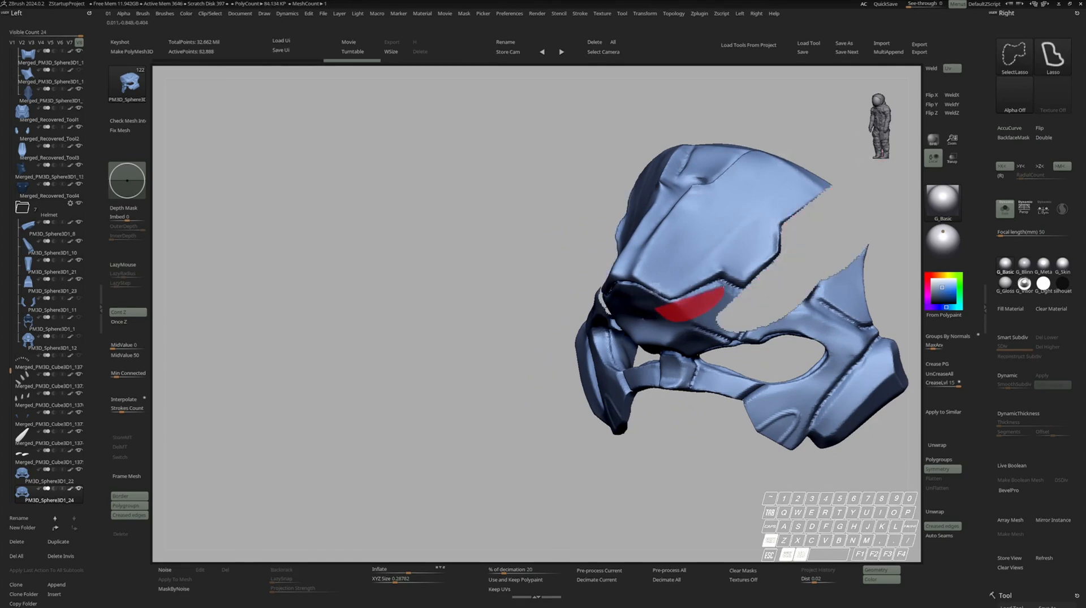
{"action": "mouse_move", "coordinate": [718, 283]}
{"action": "left_mouse_down", "text": "ctrl+alt+shift"}
{"action": "mouse_move", "coordinate": [815, 272]}
{"action": "mouse_move", "coordinate": [823, 148]}
{"action": "left_mouse_up", "text": "ctrl+alt+shift"}
{"action": "key", "text": "alt+d"}
{"action": "mouse_move", "coordinate": [715, 303]}
{"action": "left_mouse_down", "text": "ctrl+alt+shift"}
{"action": "mouse_move", "coordinate": [551, 435]}
{"action": "mouse_move", "coordinate": [804, 286]}
{"action": "mouse_move", "coordinate": [734, 301]}
{"action": "left_mouse_up", "text": "ctrl+alt+shift"}
{"action": "key", "text": "alt+d"}
Remove the leftover brow section and excess geometry around the forehead plate's lower and side edges
{"action": "mouse_move", "coordinate": [667, 286]}
{"action": "right_mouse_down", "text": "ctrl"}
{"action": "mouse_move", "coordinate": [672, 312]}
{"action": "mouse_move", "coordinate": [611, 300]}
{"action": "mouse_move", "coordinate": [568, 319]}
{"action": "right_mouse_up", "text": "ctrl"}
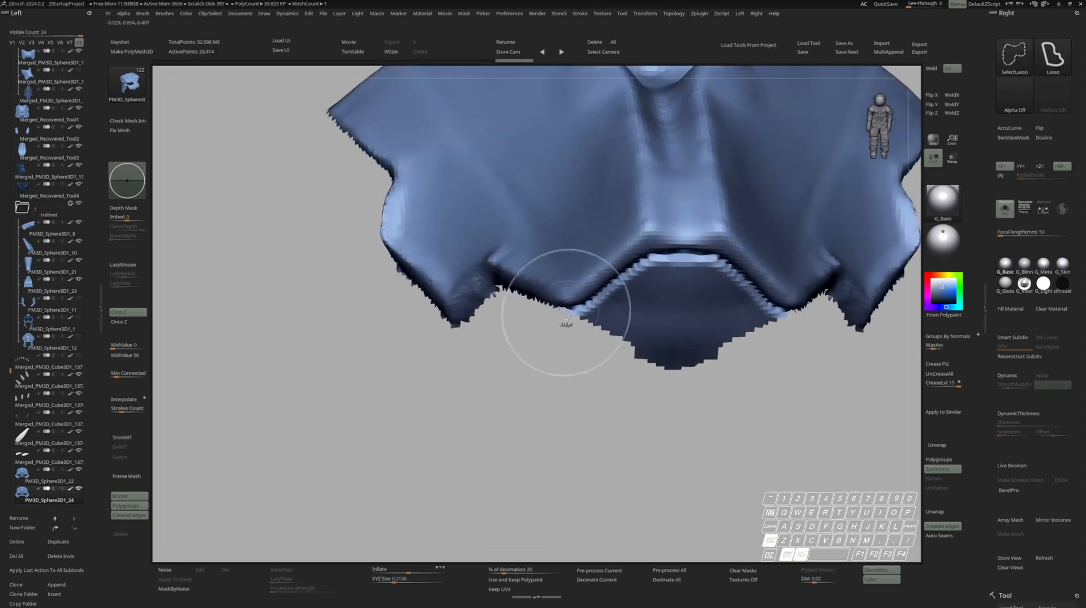
{"action": "left_click_drag", "start_coordinate": [649, 254], "coordinate": [648, 253], "text": "ctrl+alt+shift"}
{"action": "mouse_move", "coordinate": [649, 255]}
{"action": "left_mouse_down", "text": "ctrl+alt+shift"}
{"action": "mouse_move", "coordinate": [690, 281]}
{"action": "mouse_move", "coordinate": [704, 252]}
{"action": "mouse_move", "coordinate": [715, 283]}
{"action": "mouse_move", "coordinate": [704, 277]}
{"action": "left_mouse_up", "text": "ctrl+alt+shift"}
{"action": "key", "text": "alt+d"}
{"action": "right_click_drag", "start_coordinate": [782, 253], "coordinate": [772, 223], "text": "ctrl"}
{"action": "mouse_move", "coordinate": [772, 223]}
{"action": "right_mouse_down"}
{"action": "mouse_move", "coordinate": [670, 265]}
{"action": "mouse_move", "coordinate": [746, 300]}
{"action": "right_mouse_up"}
{"action": "mouse_move", "coordinate": [747, 299]}
{"action": "right_mouse_down", "text": "alt"}
{"action": "mouse_move", "coordinate": [641, 257]}
{"action": "mouse_move", "coordinate": [661, 282]}
{"action": "right_mouse_up", "text": "alt"}
{"action": "left_click_drag", "start_coordinate": [713, 233], "coordinate": [775, 355], "text": "ctrl+alt+shift"}
{"action": "right_click_drag", "start_coordinate": [679, 271], "coordinate": [640, 249]}
{"action": "key", "text": "s"}
{"action": "left_click_drag", "start_coordinate": [638, 244], "coordinate": [725, 156], "text": "ctrl+alt+shift"}
{"action": "key", "text": "alt+d"}
Trim the forehead plate's upper area to leave a central notch for the midline strip
{"action": "key", "text": "s"}
{"action": "mouse_move", "coordinate": [673, 226]}
{"action": "right_mouse_down"}
{"action": "mouse_move", "coordinate": [639, 266]}
{"action": "mouse_move", "coordinate": [588, 249]}
{"action": "right_mouse_up"}
{"action": "key", "text": "s"}
{"action": "key", "text": "s"}
{"action": "key", "text": "s"}
{"action": "key", "text": "s"}
{"action": "key", "text": "s"}
{"action": "left_click_drag", "start_coordinate": [567, 239], "coordinate": [670, 238], "text": "ctrl+alt+shift"}
{"action": "key", "text": "alt+d"}
{"action": "mouse_move", "coordinate": [731, 235]}
{"action": "right_mouse_down"}
{"action": "mouse_move", "coordinate": [700, 200]}
{"action": "mouse_move", "coordinate": [671, 243]}
{"action": "mouse_move", "coordinate": [707, 226]}
{"action": "right_mouse_up"}
{"action": "left_click", "coordinate": [661, 247]}
{"action": "left_click_drag", "start_coordinate": [747, 186], "coordinate": [698, 222], "text": "ctrl+alt+shift"}
{"action": "key", "text": "alt+d"}
{"action": "left_click", "coordinate": [673, 243]}
Clean up the forehead plate's ragged outline, and choose the hPolish brush
{"action": "mouse_move", "coordinate": [678, 243]}
{"action": "right_mouse_down"}
{"action": "mouse_move", "coordinate": [642, 237]}
{"action": "mouse_move", "coordinate": [574, 339]}
{"action": "right_mouse_up"}
{"action": "key", "text": "s"}
{"action": "key", "text": "s"}
{"action": "key", "text": "space"}
{"action": "left_click_drag", "start_coordinate": [613, 357], "coordinate": [636, 358]}
{"action": "mouse_move", "coordinate": [622, 243]}
{"action": "left_mouse_down"}
{"action": "mouse_move", "coordinate": [616, 260]}
{"action": "mouse_move", "coordinate": [611, 244]}
{"action": "mouse_move", "coordinate": [571, 263]}
{"action": "left_mouse_up"}
{"action": "key", "text": "s"}
{"action": "mouse_move", "coordinate": [572, 263]}
{"action": "right_mouse_down"}
{"action": "mouse_move", "coordinate": [582, 297]}
{"action": "mouse_move", "coordinate": [588, 259]}
{"action": "mouse_move", "coordinate": [637, 279]}
{"action": "right_mouse_up"}
{"action": "key", "text": "b"}
{"action": "key", "text": "h"}
{"action": "key", "text": "p"}
Remesh the forehead plate with ZRemesher while displaying its polyframe
{"action": "key", "text": "alt+d"}
{"action": "key", "text": "shift+f"}
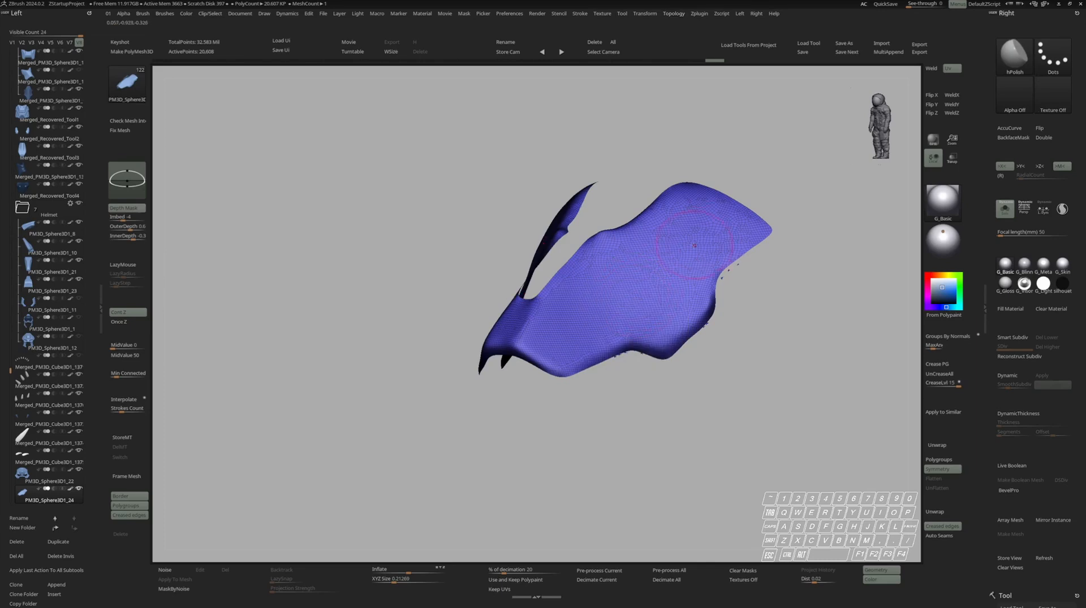
{"action": "key", "text": "alt+d"}
{"action": "left_click", "coordinate": [674, 383]}
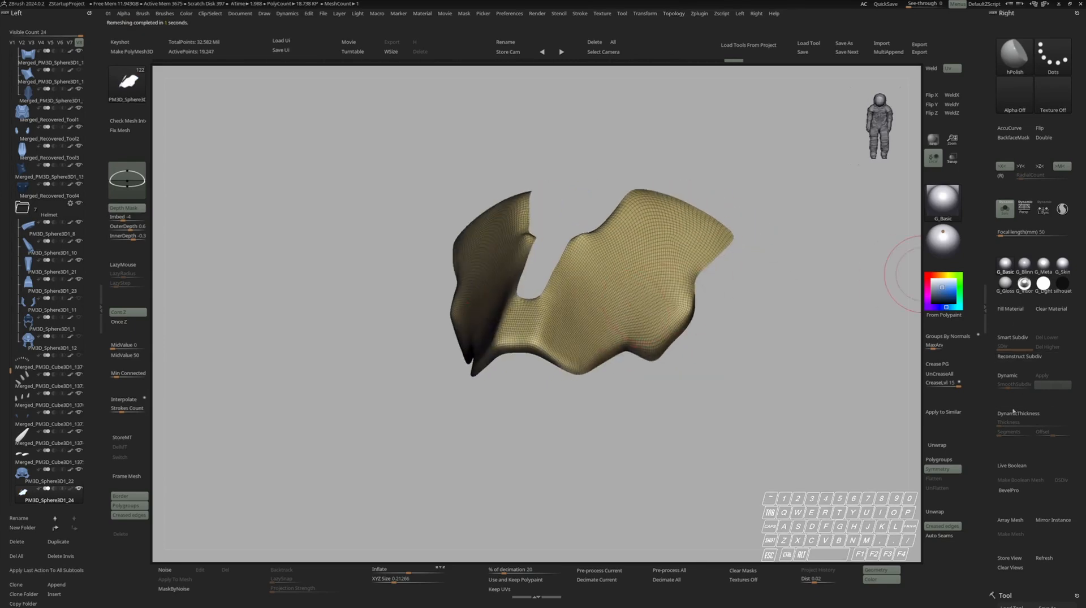
Preview the forehead plate with dynamic subdivision, and undo the latest edits
{"action": "left_click", "coordinate": [1012, 376]}
{"action": "left_click_drag", "start_coordinate": [703, 327], "coordinate": [679, 327]}
{"action": "key", "text": "ctrl+z"}
{"action": "key", "text": "ctrl+z"}
{"action": "key", "text": "ctrl+z"}
{"action": "key", "text": "ctrl+z"}
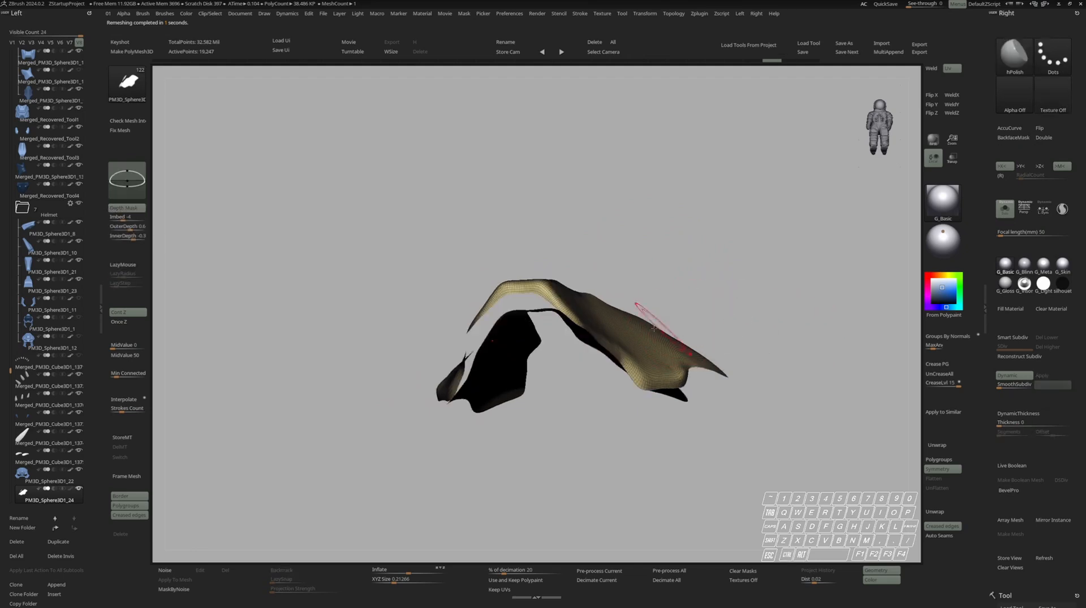
Give the forehead plate a thin dynamic thickness, and apply it to the mesh
{"action": "left_click_drag", "start_coordinate": [791, 317], "coordinate": [659, 361]}
{"action": "left_click", "coordinate": [656, 364], "text": "ctrl+shift"}
{"action": "left_click_drag", "start_coordinate": [747, 322], "coordinate": [837, 336]}
{"action": "left_click", "coordinate": [1016, 415]}
{"action": "left_click_drag", "start_coordinate": [797, 390], "coordinate": [792, 317]}
{"action": "left_click_drag", "start_coordinate": [1013, 424], "coordinate": [1000, 424]}
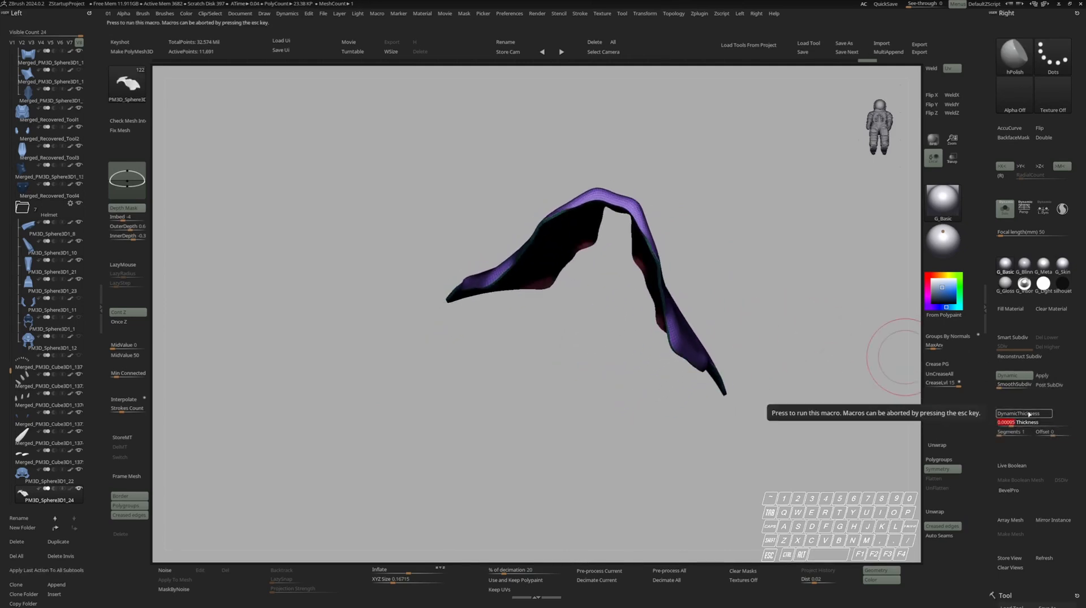
{"action": "left_click", "coordinate": [1035, 376]}
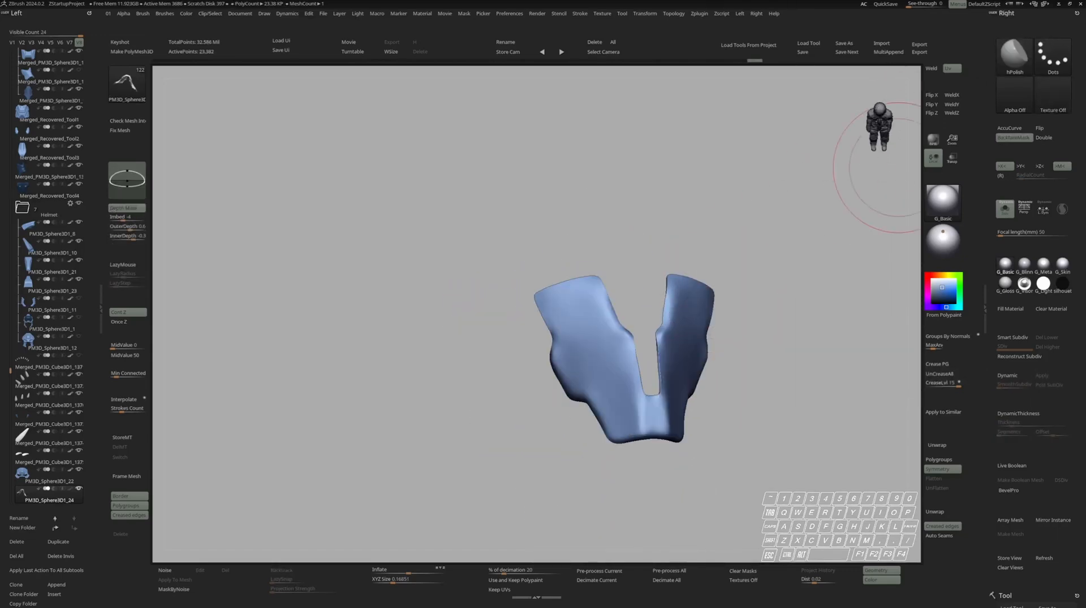
Polish the front surface and outer edges of the thickened forehead plate with the hPolish brush
{"action": "left_click_drag", "start_coordinate": [712, 334], "coordinate": [685, 303]}
{"action": "right_click_drag", "start_coordinate": [633, 308], "coordinate": [699, 321]}
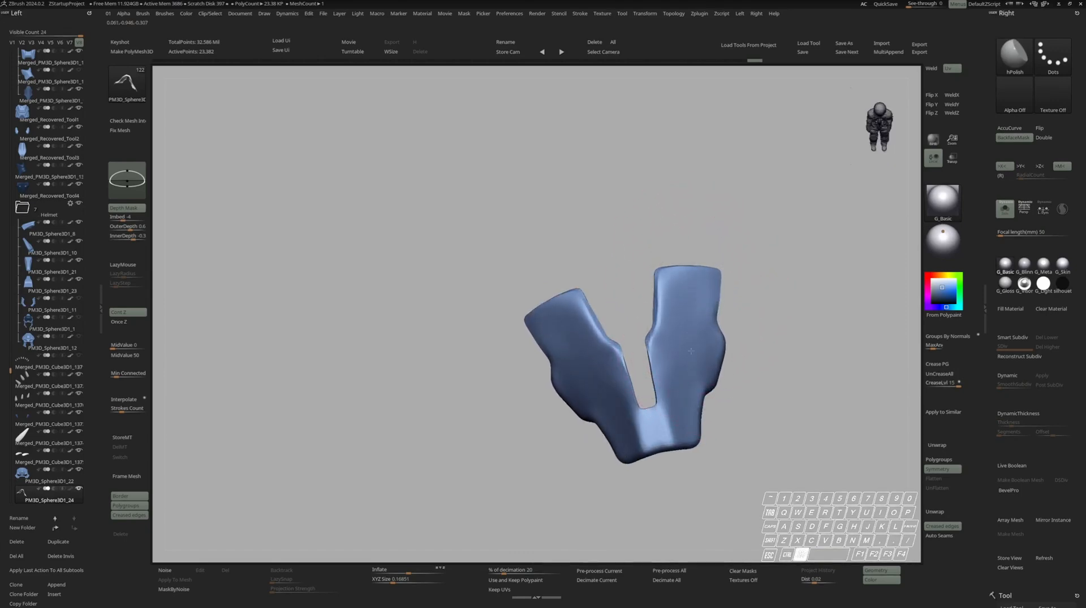
{"action": "mouse_move", "coordinate": [683, 277]}
{"action": "right_mouse_down"}
{"action": "mouse_move", "coordinate": [687, 267]}
{"action": "mouse_move", "coordinate": [695, 305]}
{"action": "right_mouse_up"}
{"action": "right_click_drag", "start_coordinate": [695, 372], "coordinate": [672, 301]}
{"action": "key", "text": "space"}
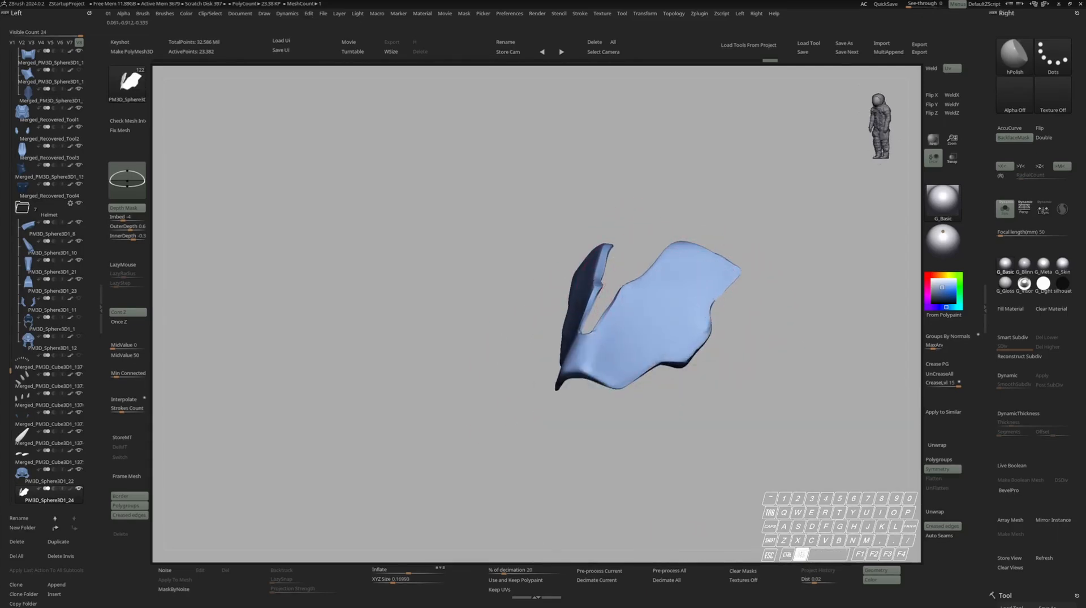
{"action": "right_click_drag", "start_coordinate": [669, 307], "coordinate": [673, 318]}
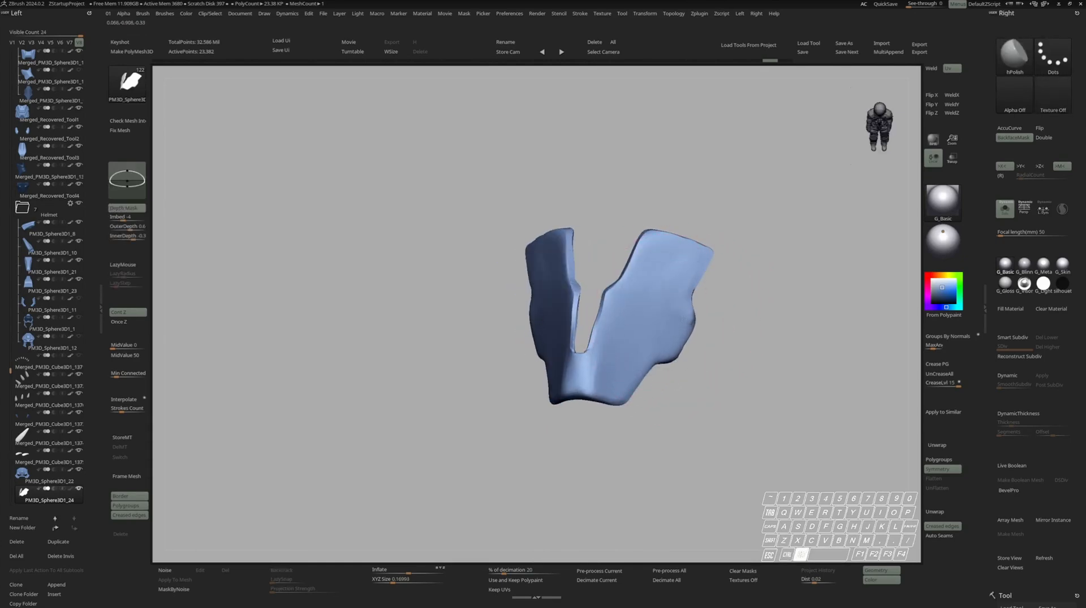
Polish the forehead plate's rim and underside edges, and check its fit on the helmet
{"action": "left_click_drag", "start_coordinate": [625, 385], "coordinate": [621, 376], "text": "alt"}
{"action": "right_click_drag", "start_coordinate": [620, 375], "coordinate": [699, 353]}
{"action": "right_click_drag", "start_coordinate": [591, 376], "coordinate": [650, 288]}
{"action": "mouse_move", "coordinate": [657, 331]}
{"action": "right_mouse_down"}
{"action": "mouse_move", "coordinate": [599, 272]}
{"action": "mouse_move", "coordinate": [650, 325]}
{"action": "right_mouse_up"}
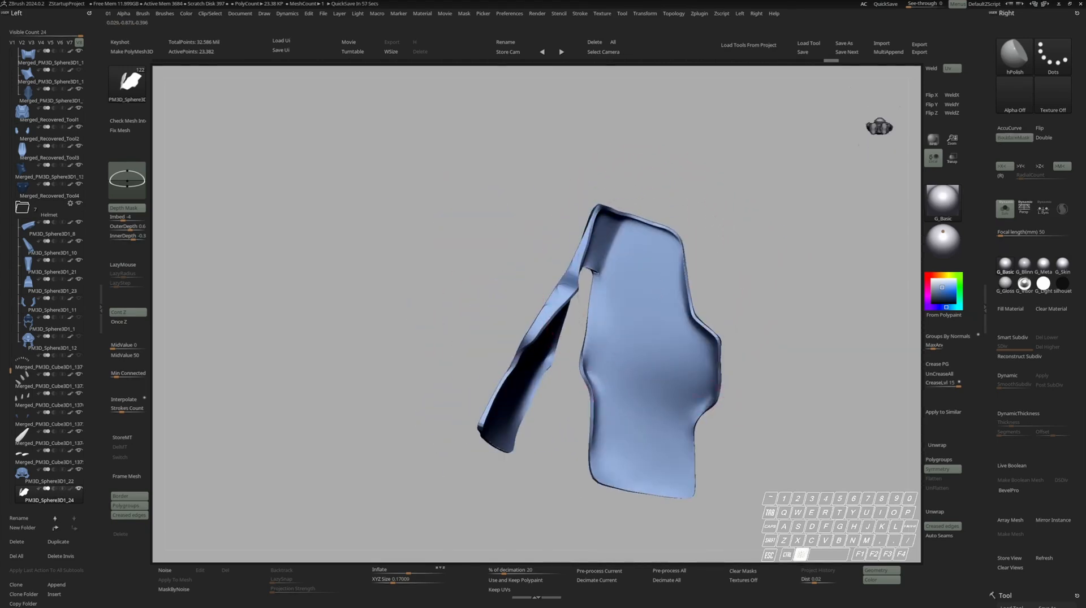
{"action": "left_click_drag", "start_coordinate": [645, 317], "coordinate": [639, 389], "text": "alt"}
{"action": "right_click_drag", "start_coordinate": [639, 384], "coordinate": [582, 339]}
{"action": "left_click_drag", "start_coordinate": [640, 327], "coordinate": [630, 289], "text": "alt"}
{"action": "mouse_move", "coordinate": [616, 266]}
{"action": "right_mouse_down"}
{"action": "mouse_move", "coordinate": [642, 243]}
{"action": "mouse_move", "coordinate": [714, 254]}
{"action": "mouse_move", "coordinate": [732, 318]}
{"action": "mouse_move", "coordinate": [718, 308]}
{"action": "right_mouse_up"}
{"action": "key", "text": "alt+s"}
{"action": "key", "text": "alt+s"}
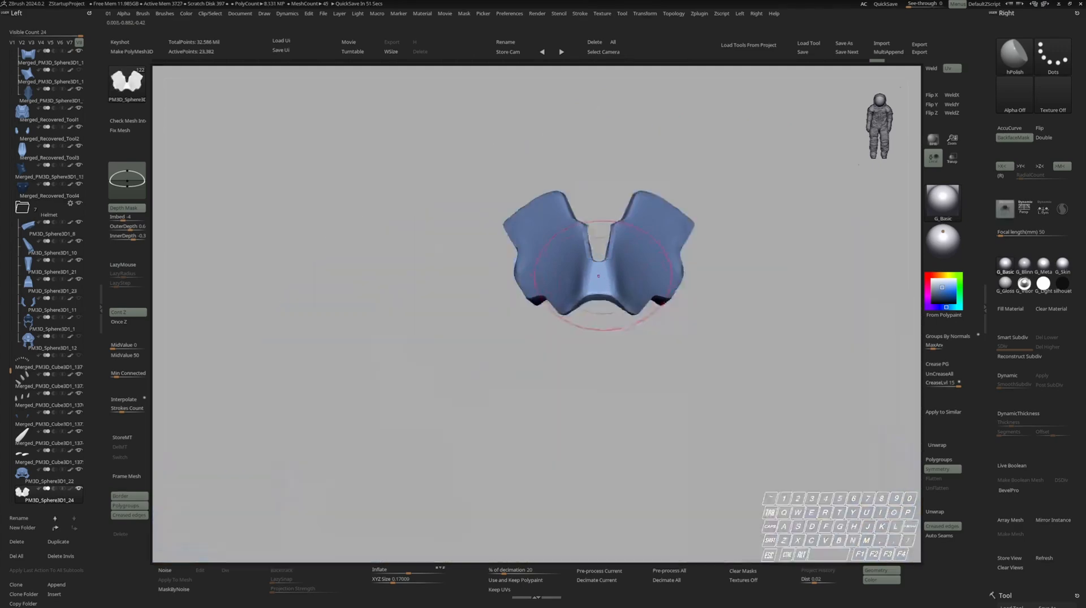
{"action": "key", "text": "s"}
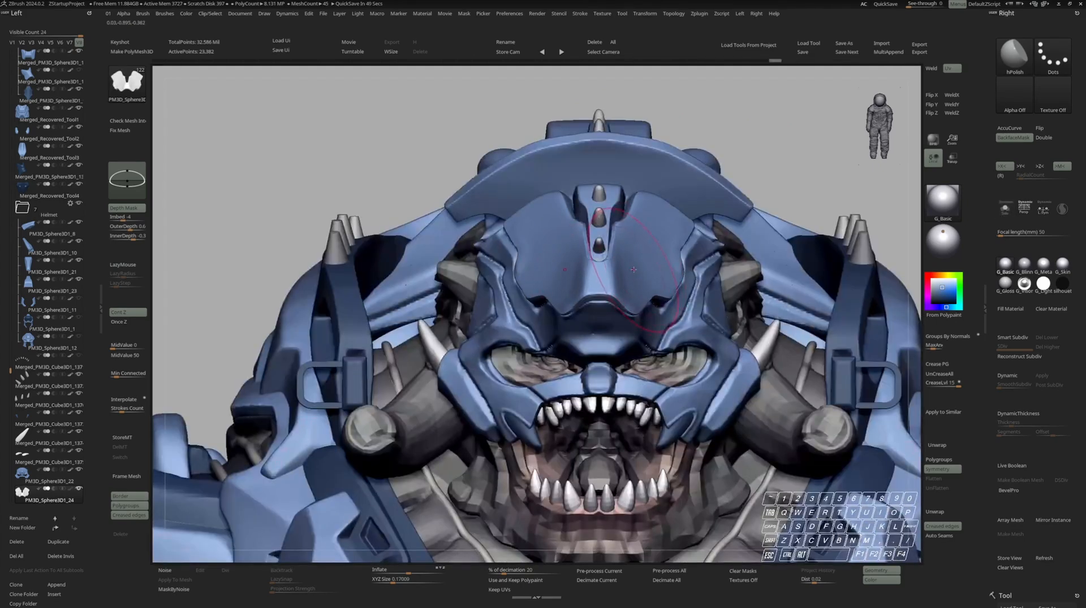
{"action": "key", "text": "s"}
Rebuild the forehead plate's mesh with DynaMesh, checking the topology in the polyframe display
{"action": "key", "text": "shift+f"}
{"action": "key", "text": "2"}
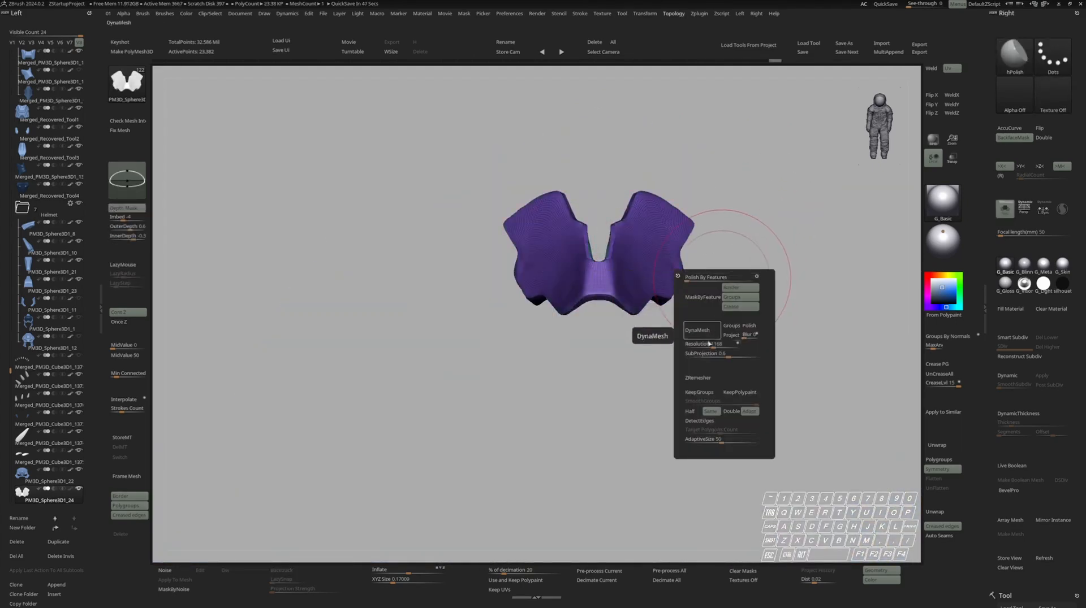
{"action": "left_click", "coordinate": [697, 330]}
{"action": "right_click_drag", "start_coordinate": [701, 283], "coordinate": [673, 300], "text": "ctrl"}
{"action": "key", "text": "shift+f"}
{"action": "key", "text": "space"}
{"action": "left_click", "coordinate": [661, 272]}
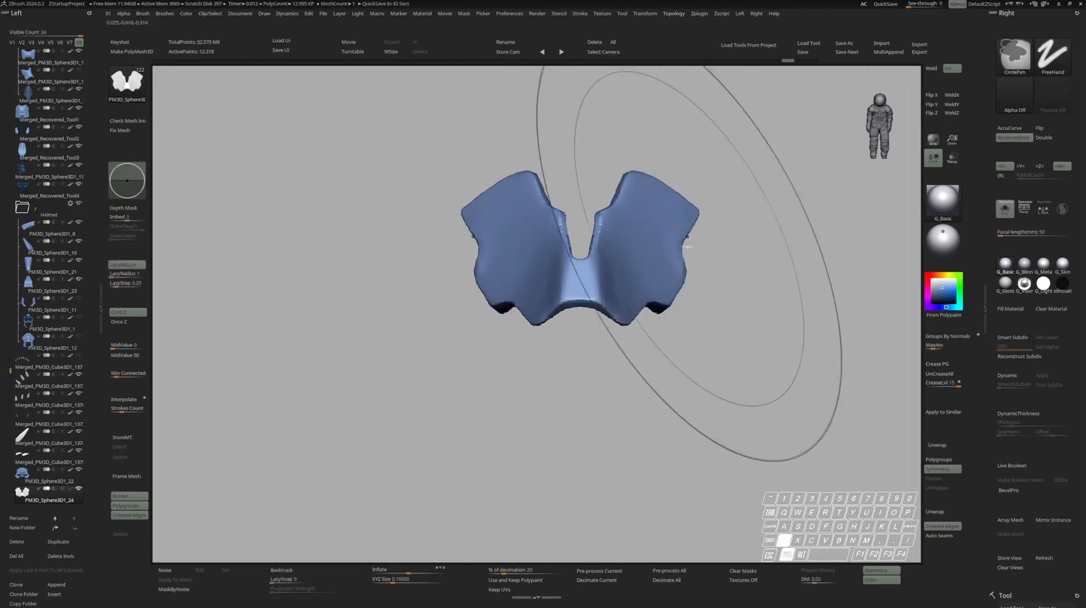
{"action": "key", "text": "2"}
{"action": "left_click", "coordinate": [650, 317]}
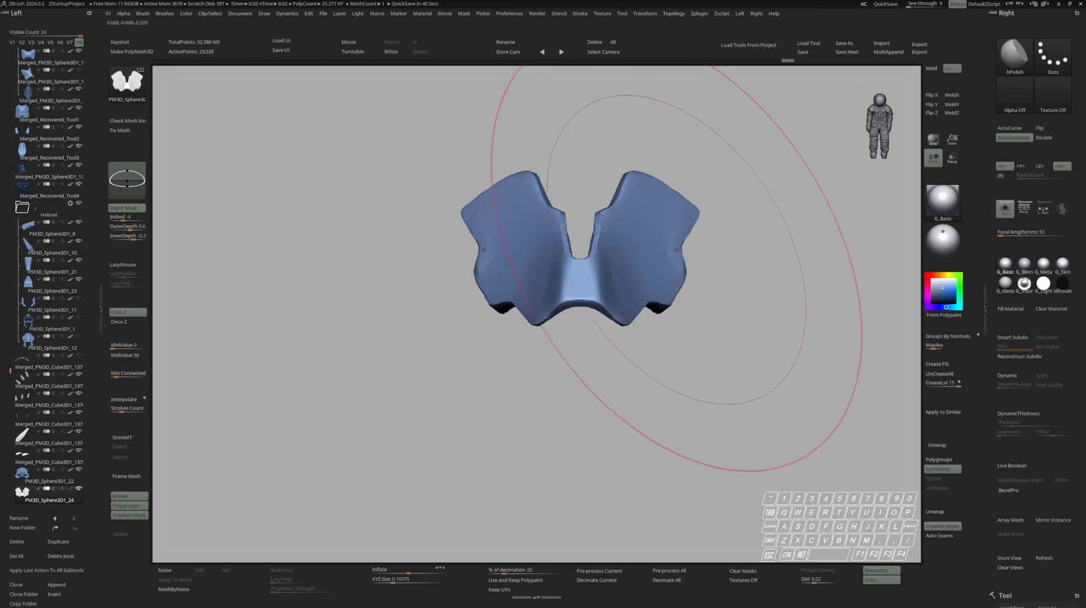
Smooth the forehead plate's side surface and adjust its shape with the Move brush against the full armour
{"action": "left_click_drag", "start_coordinate": [680, 252], "coordinate": [673, 253], "text": "shift"}
{"action": "key", "text": "s"}
{"action": "right_click_drag", "start_coordinate": [698, 257], "coordinate": [611, 345], "text": "ctrl"}
{"action": "key", "text": "space"}
{"action": "left_click", "coordinate": [591, 376]}
{"action": "right_click_drag", "start_coordinate": [632, 309], "coordinate": [641, 248]}
{"action": "key", "text": "s"}
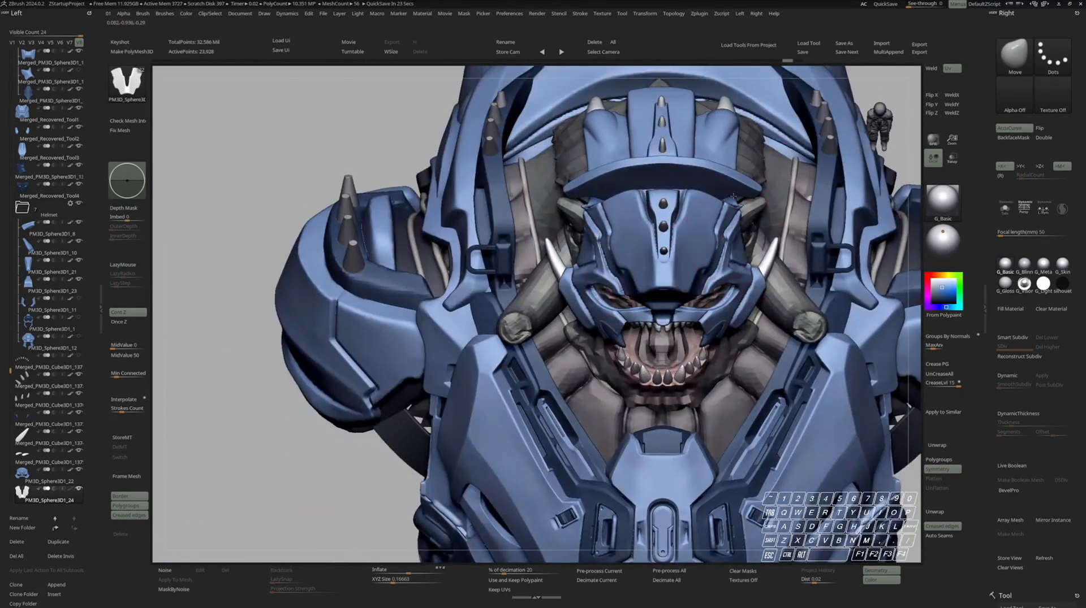
Isolate the helmet mask and cut back its forehead and crown with ClipCurve to make room for the forehead plate
{"action": "left_click", "coordinate": [730, 215], "text": "alt"}
{"action": "key", "text": "s"}
{"action": "right_click_drag", "start_coordinate": [725, 209], "coordinate": [729, 175]}
{"action": "mouse_move", "coordinate": [730, 175]}
{"action": "right_mouse_down", "text": "ctrl"}
{"action": "mouse_move", "coordinate": [746, 221]}
{"action": "mouse_move", "coordinate": [730, 233]}
{"action": "mouse_move", "coordinate": [611, 238]}
{"action": "mouse_move", "coordinate": [526, 218]}
{"action": "right_mouse_up", "text": "ctrl"}
{"action": "key", "text": "r"}
{"action": "left_click", "coordinate": [699, 256]}
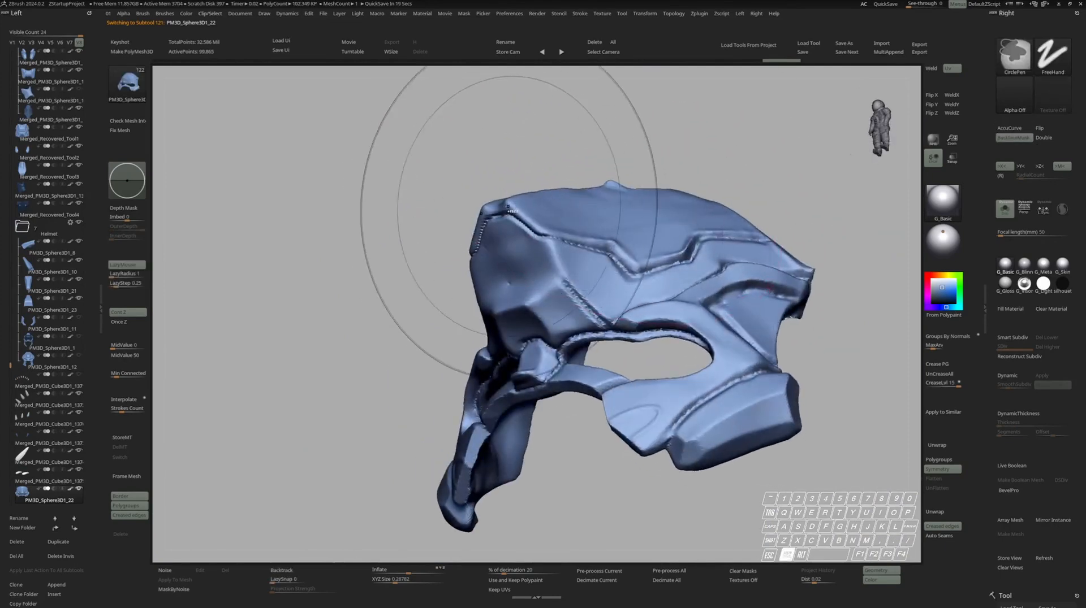
{"action": "left_click_drag", "start_coordinate": [444, 227], "coordinate": [582, 191], "text": "ctrl+shift"}
{"action": "right_click_drag", "start_coordinate": [528, 188], "coordinate": [521, 206]}
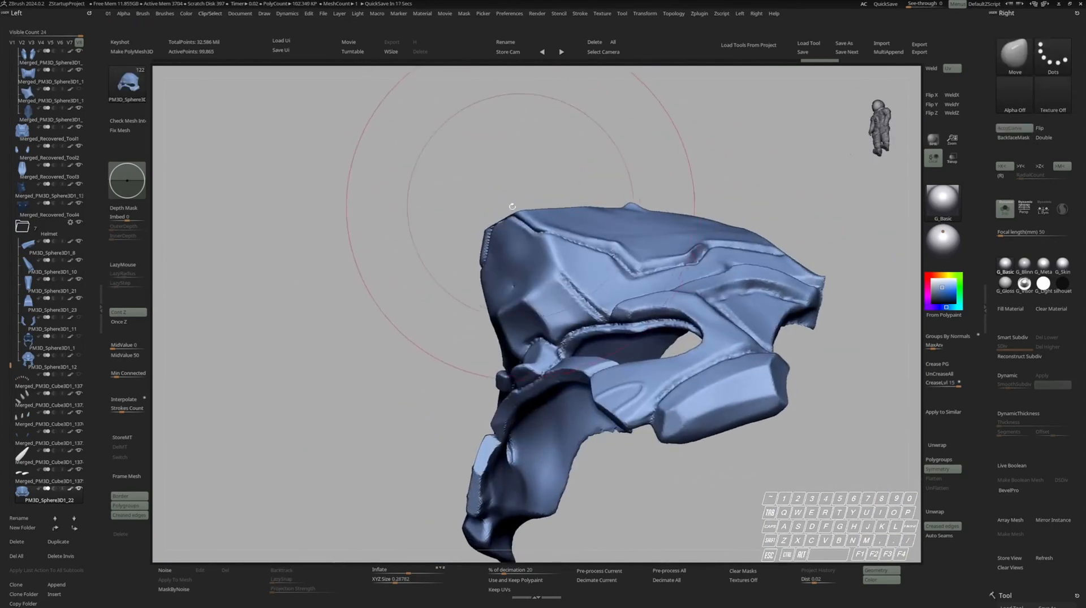
{"action": "left_click_drag", "start_coordinate": [505, 211], "coordinate": [535, 231], "text": "ctrl+shift"}
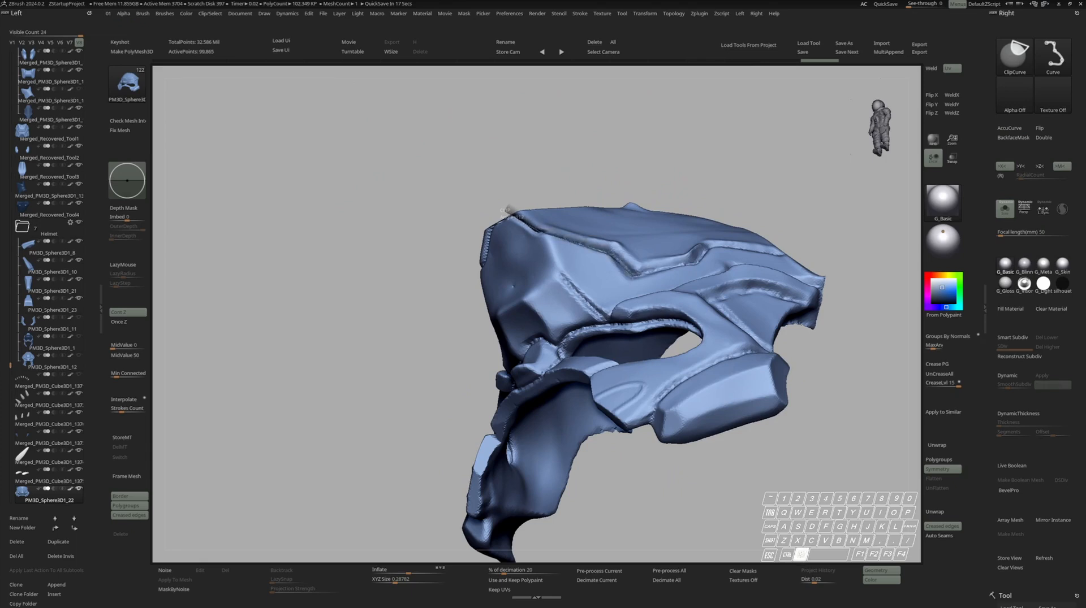
{"action": "right_click_drag", "start_coordinate": [758, 217], "coordinate": [741, 235]}
{"action": "left_click_drag", "start_coordinate": [668, 244], "coordinate": [806, 254], "text": "ctrl+shift"}
Fit the forehead plate over the trimmed helmet with the Move brush, working from the side and front
{"action": "key", "text": "v"}
{"action": "mouse_move", "coordinate": [693, 213]}
{"action": "right_mouse_down"}
{"action": "mouse_move", "coordinate": [714, 221]}
{"action": "mouse_move", "coordinate": [718, 250]}
{"action": "mouse_move", "coordinate": [608, 259]}
{"action": "mouse_move", "coordinate": [658, 249]}
{"action": "mouse_move", "coordinate": [582, 303]}
{"action": "right_mouse_up"}
{"action": "left_click", "coordinate": [656, 244], "text": "alt"}
{"action": "key", "text": "v"}
{"action": "key", "text": "v"}
{"action": "right_click", "coordinate": [580, 311]}
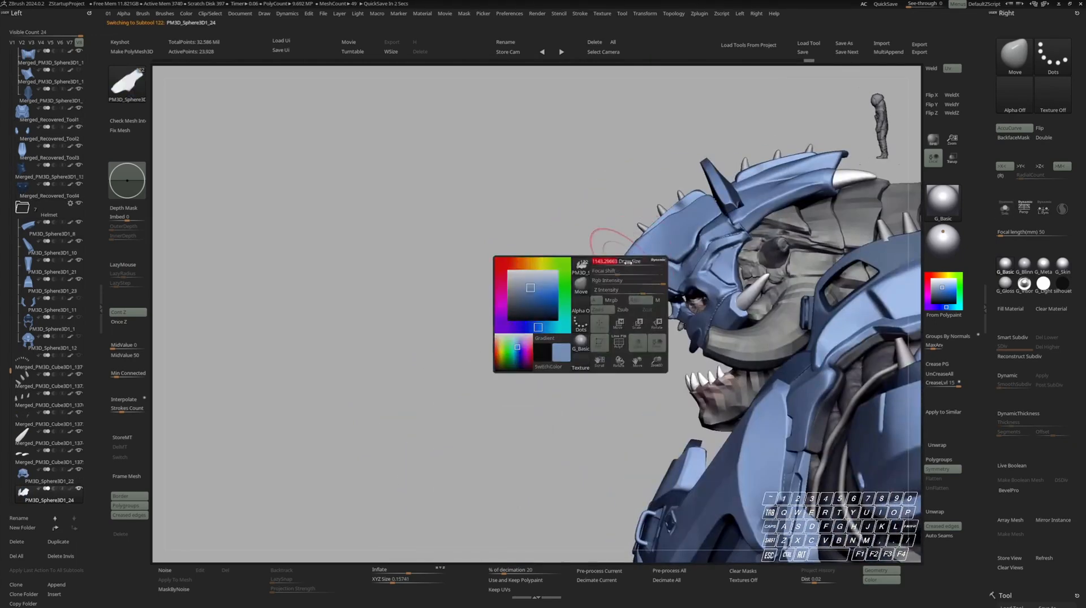
{"action": "right_click_drag", "start_coordinate": [637, 258], "coordinate": [571, 277]}
{"action": "key", "text": "space"}
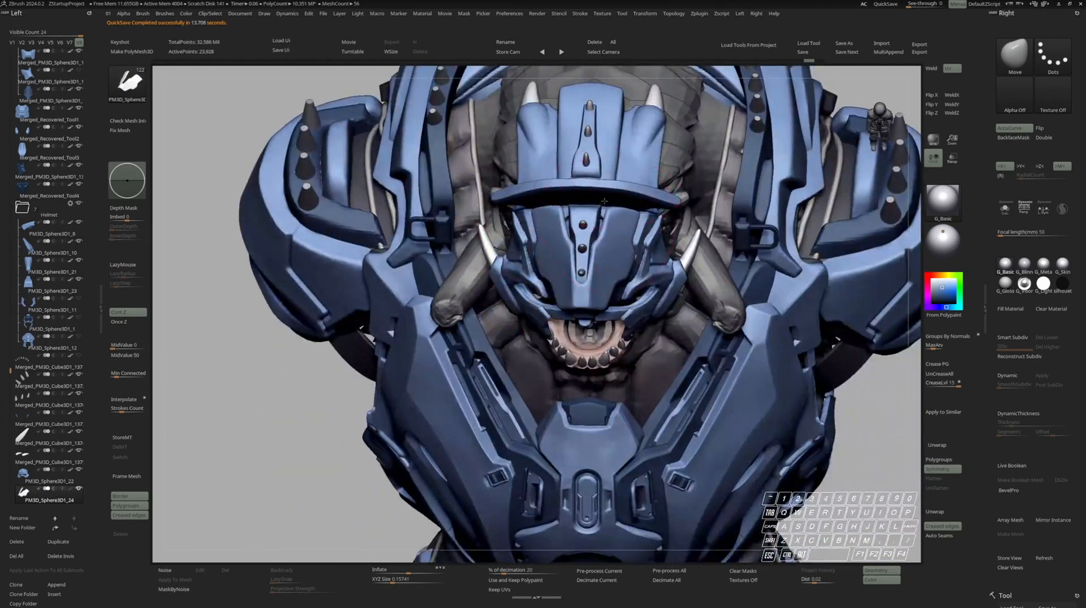
{"action": "key", "text": "space"}
{"action": "right_click_drag", "start_coordinate": [730, 277], "coordinate": [594, 183]}
{"action": "right_click_drag", "start_coordinate": [618, 248], "coordinate": [605, 283]}
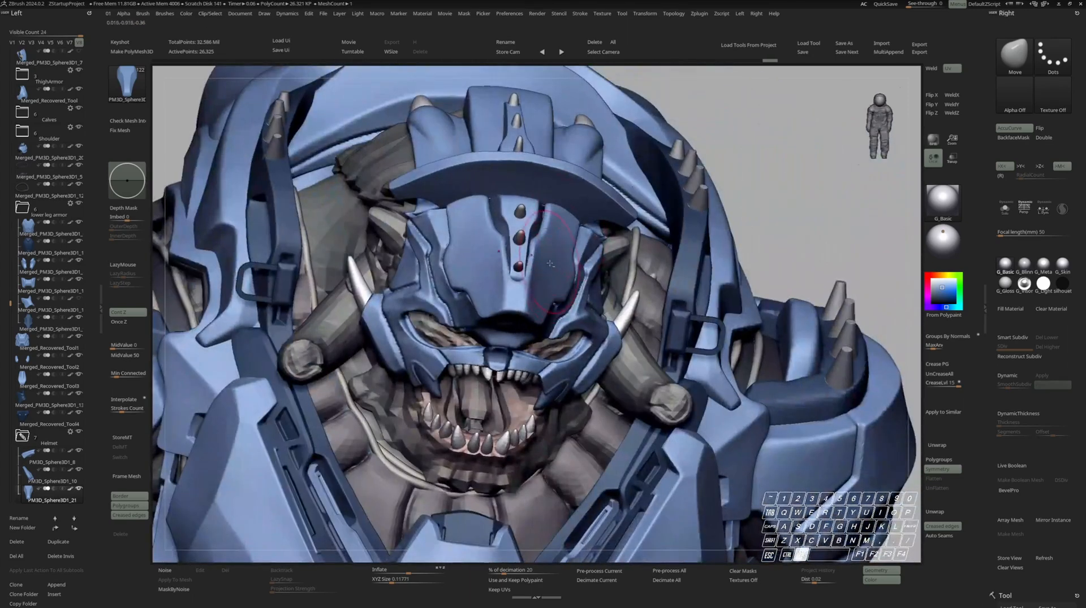
Refine the forehead plate's contour around the midline strip with the Move and EdgeRefine brushes
{"action": "left_click", "coordinate": [532, 275], "text": "alt"}
{"action": "right_click_drag", "start_coordinate": [532, 275], "coordinate": [517, 270]}
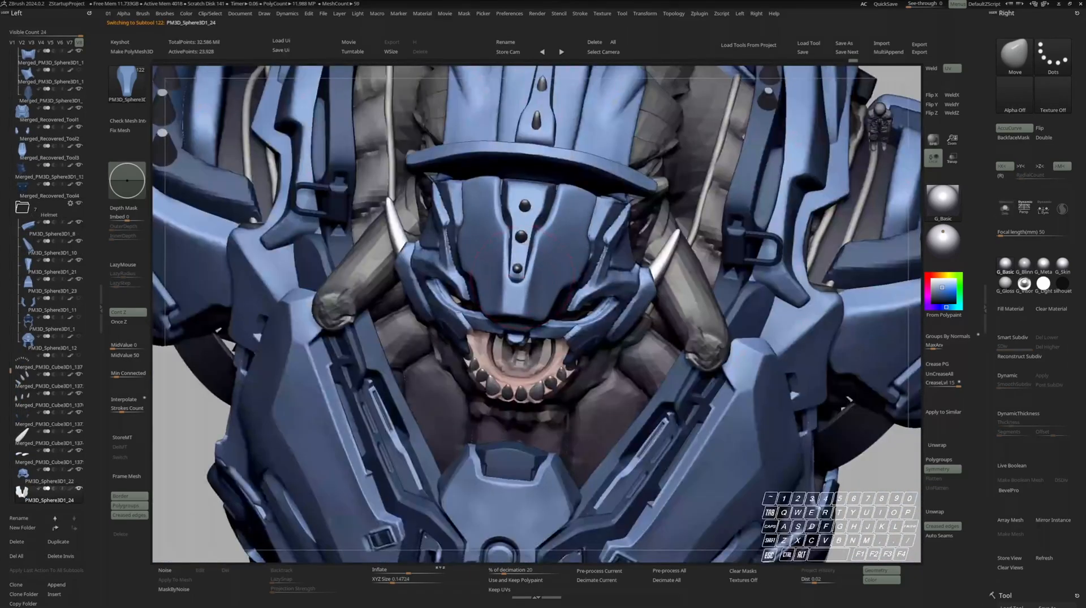
{"action": "key", "text": "space"}
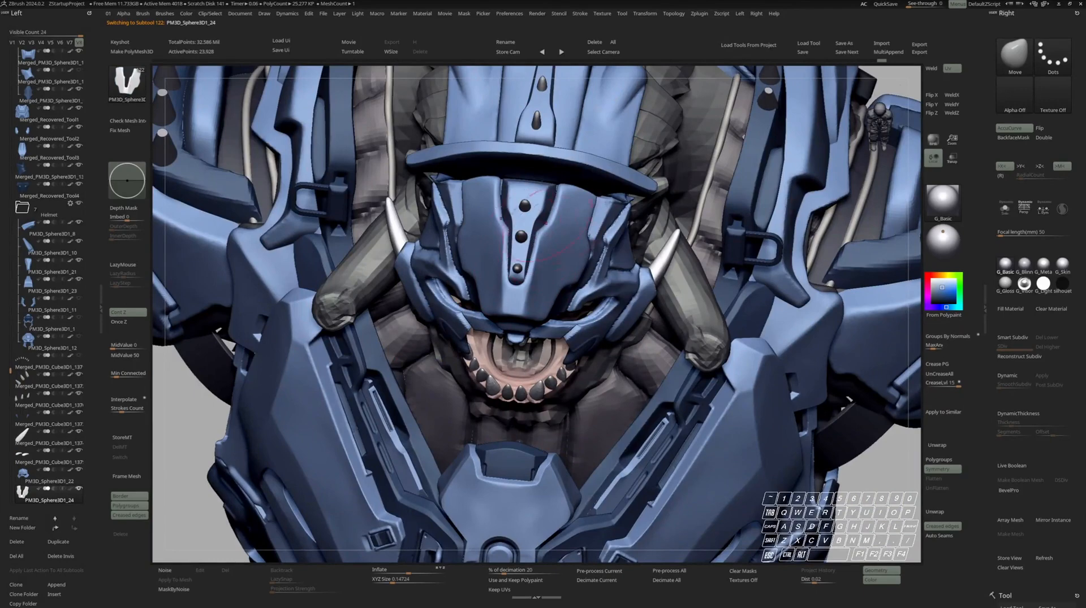
{"action": "right_click_drag", "start_coordinate": [561, 183], "coordinate": [560, 238]}
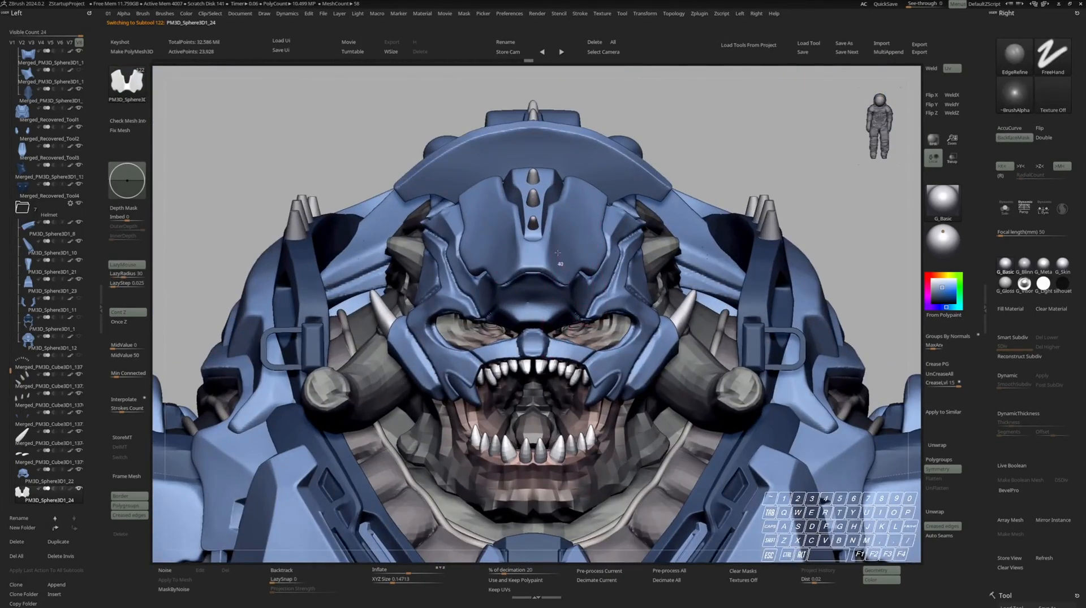
{"action": "right_click_drag", "start_coordinate": [576, 183], "coordinate": [571, 284]}
{"action": "mouse_move", "coordinate": [599, 151]}
{"action": "right_mouse_down", "text": "shift"}
{"action": "mouse_move", "coordinate": [585, 249]}
{"action": "mouse_move", "coordinate": [579, 195]}
{"action": "right_mouse_up", "text": "shift"}
{"action": "right_click_drag", "start_coordinate": [580, 195], "coordinate": [594, 215]}
{"action": "mouse_move", "coordinate": [593, 215]}
{"action": "right_mouse_down", "text": "ctrl"}
{"action": "mouse_move", "coordinate": [605, 263]}
{"action": "mouse_move", "coordinate": [602, 229]}
{"action": "mouse_move", "coordinate": [572, 249]}
{"action": "mouse_move", "coordinate": [610, 326]}
{"action": "right_mouse_up", "text": "ctrl"}
Isolate the helmet mask again and trim its protruding front brow with ClipCurve
{"action": "key", "text": "b"}
{"action": "key", "text": "m"}
{"action": "key", "text": "v"}
{"action": "left_click", "coordinate": [605, 256], "text": "alt"}
{"action": "key", "text": "shift+s"}
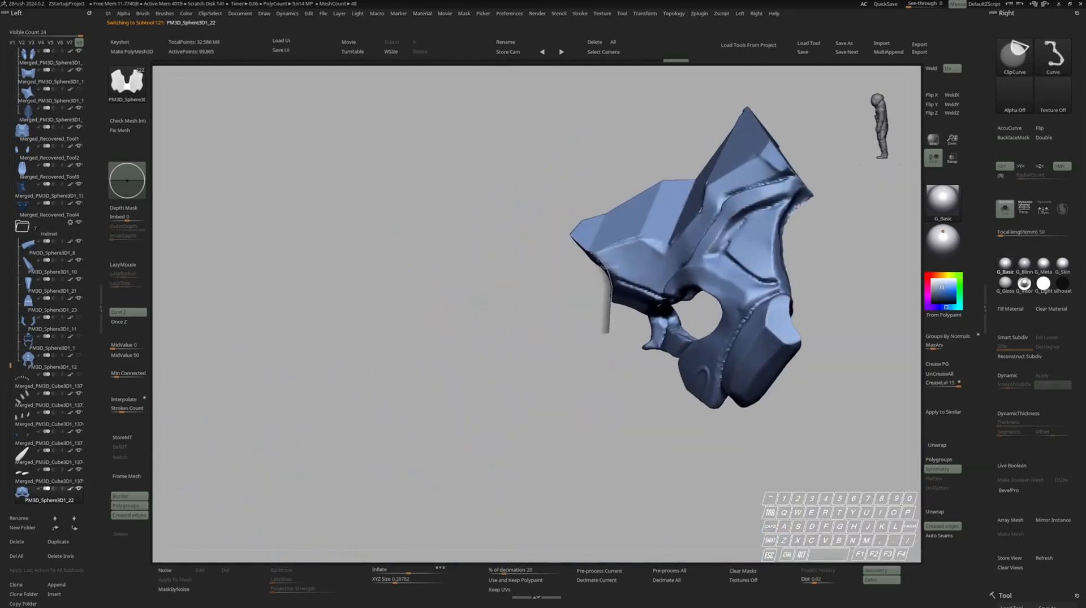
{"action": "left_click_drag", "start_coordinate": [567, 235], "coordinate": [568, 228], "text": "ctrl+shift"}
{"action": "key", "text": "shift+s"}
{"action": "mouse_move", "coordinate": [575, 223]}
{"action": "right_mouse_down"}
{"action": "mouse_move", "coordinate": [622, 232]}
{"action": "mouse_move", "coordinate": [597, 232]}
{"action": "mouse_move", "coordinate": [650, 215]}
{"action": "right_mouse_up"}
{"action": "key", "text": "shift+s"}
{"action": "key", "text": "shift+s"}
{"action": "key", "text": "shift+s"}
{"action": "right_click_drag", "start_coordinate": [650, 215], "coordinate": [685, 164], "text": "ctrl"}
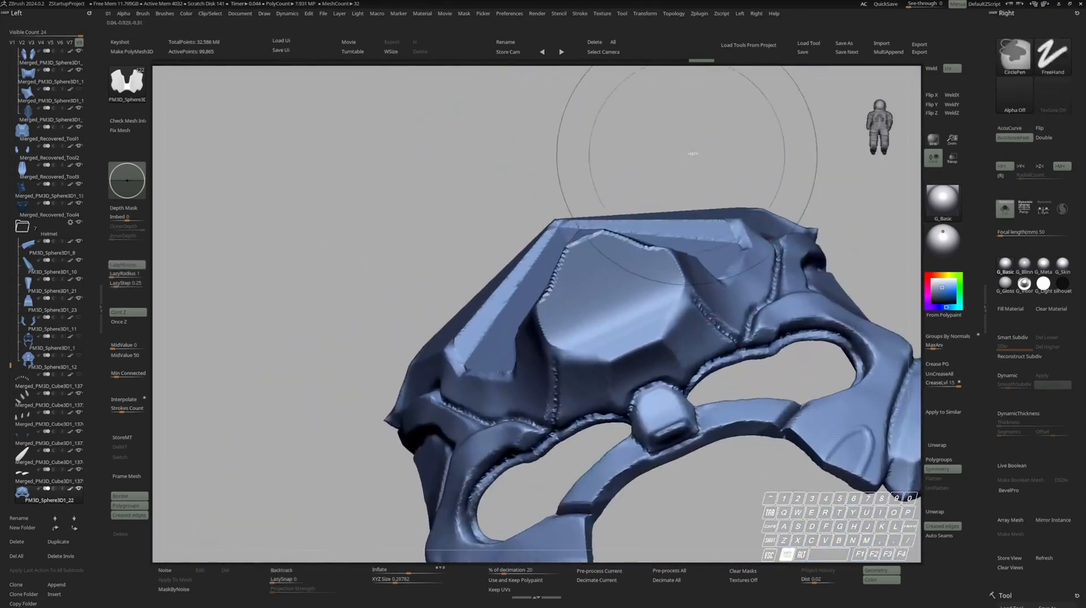
Smooth the ridges on the helmet mask's clipped forehead with StrongSmooth, checking the mesh in the polyframe display
{"action": "key", "text": "d"}
{"action": "left_click", "coordinate": [580, 314]}
{"action": "left_click_drag", "start_coordinate": [601, 286], "coordinate": [575, 264]}
{"action": "key", "text": "space"}
{"action": "right_click_drag", "start_coordinate": [575, 265], "coordinate": [544, 292]}
{"action": "key", "text": "shift+s"}
{"action": "key", "text": "shift+s"}
{"action": "key", "text": "shift+f"}
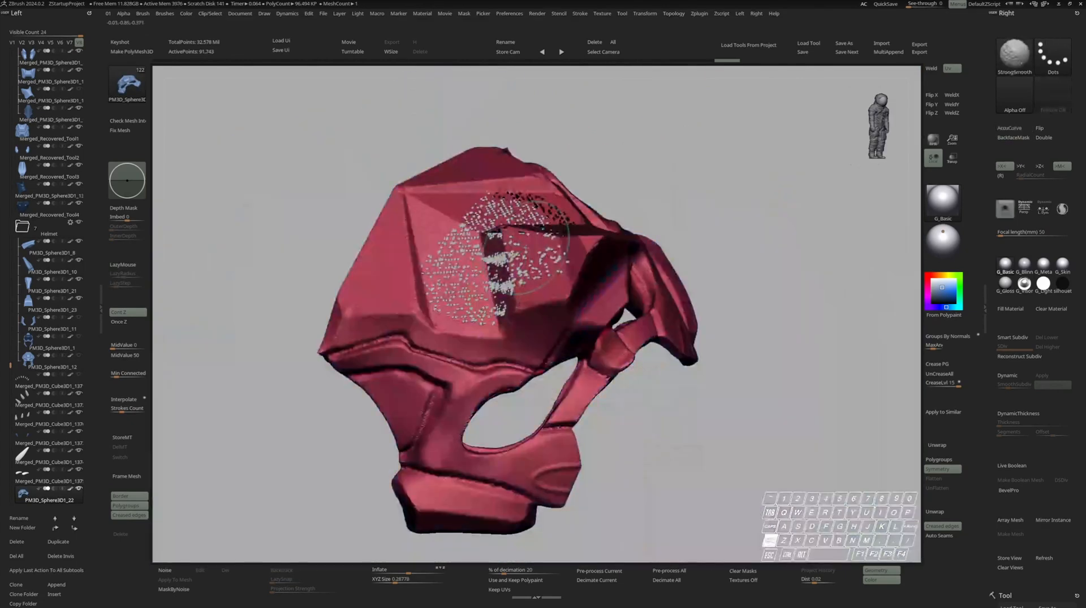
{"action": "mouse_move", "coordinate": [583, 255]}
{"action": "right_mouse_down"}
{"action": "mouse_move", "coordinate": [492, 252]}
{"action": "mouse_move", "coordinate": [435, 283]}
{"action": "mouse_move", "coordinate": [611, 260]}
{"action": "mouse_move", "coordinate": [455, 282]}
{"action": "right_mouse_up"}
{"action": "key", "text": "shift+f"}
Work the mask's thin forehead surface with soft_Clay and StrongSmooth to open it up beneath the plate
{"action": "key", "text": "ctrl+c"}
{"action": "key", "text": "space"}
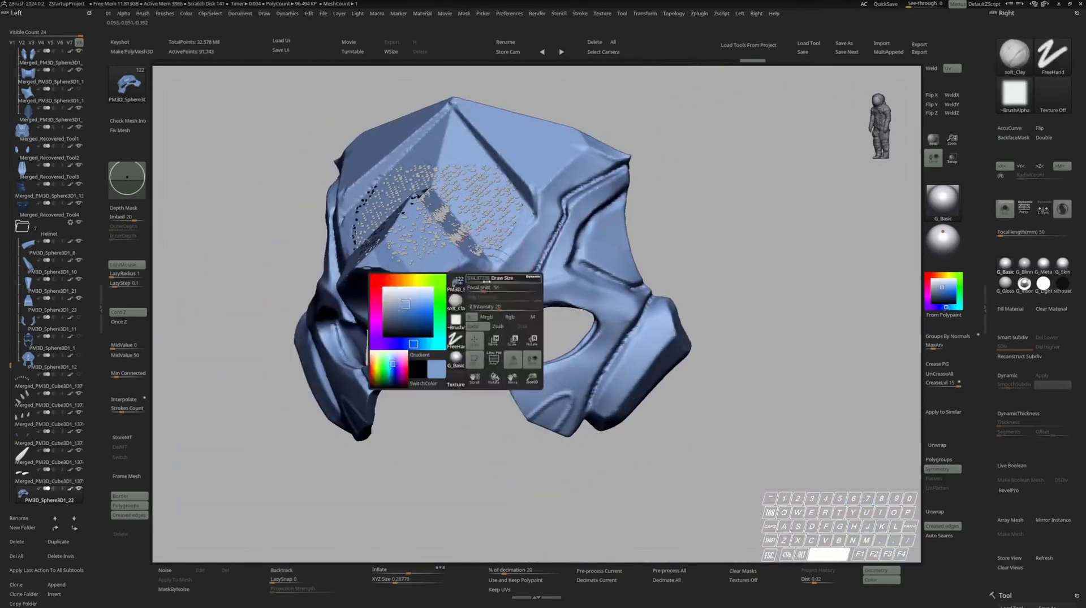
{"action": "right_click_drag", "start_coordinate": [454, 334], "coordinate": [446, 282], "text": "ctrl"}
{"action": "key", "text": "alt+a"}
{"action": "left_click_drag", "start_coordinate": [490, 259], "coordinate": [480, 275]}
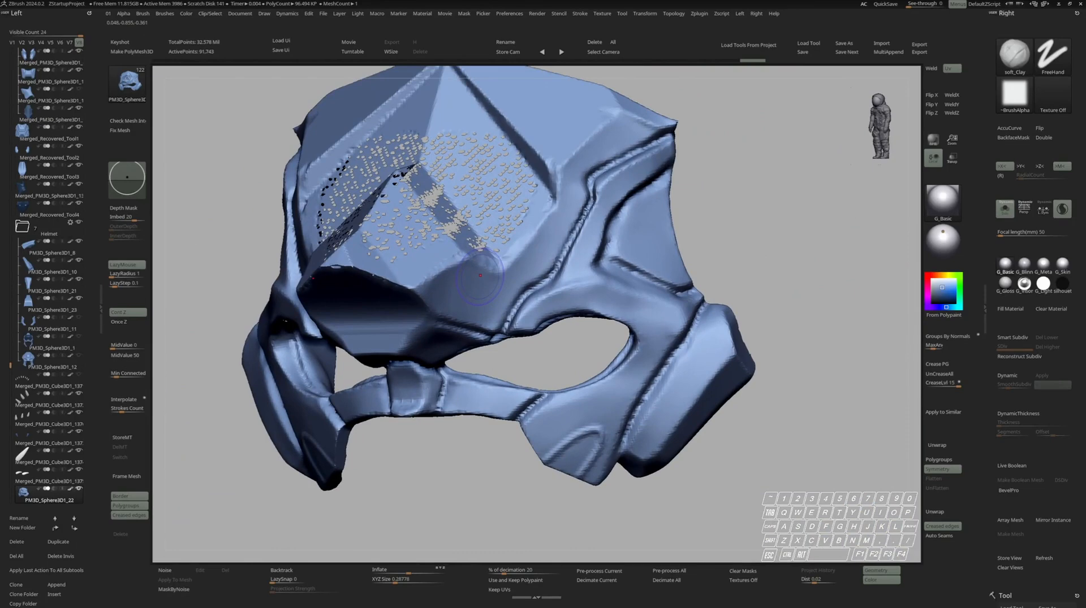
{"action": "right_click_drag", "start_coordinate": [480, 275], "coordinate": [438, 308]}
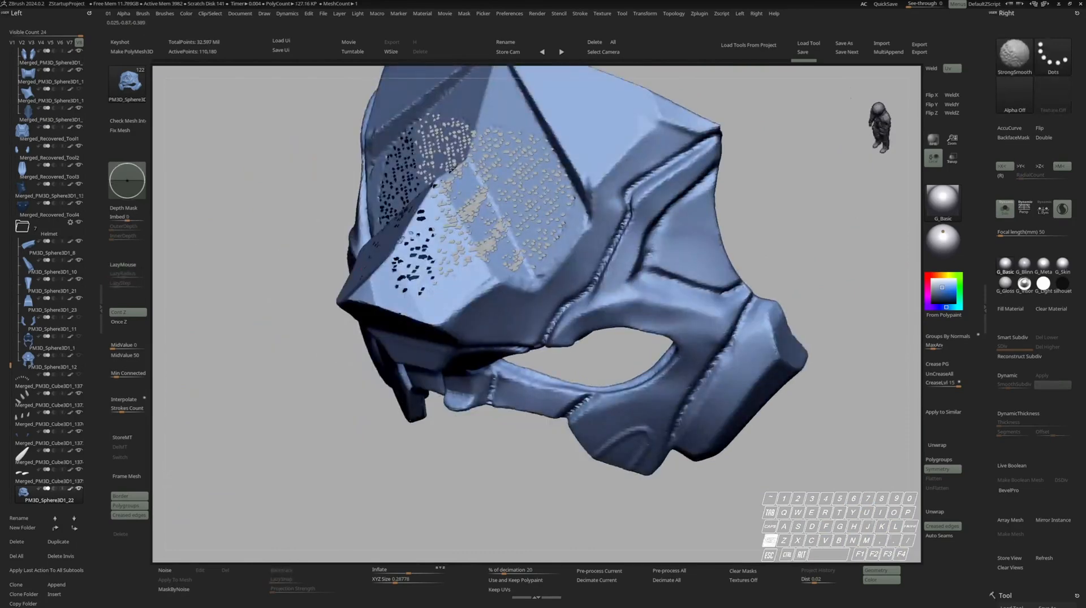
{"action": "mouse_move", "coordinate": [452, 251]}
{"action": "left_mouse_down", "text": "shift"}
{"action": "mouse_move", "coordinate": [431, 277]}
{"action": "mouse_move", "coordinate": [450, 271]}
{"action": "left_mouse_up", "text": "shift"}
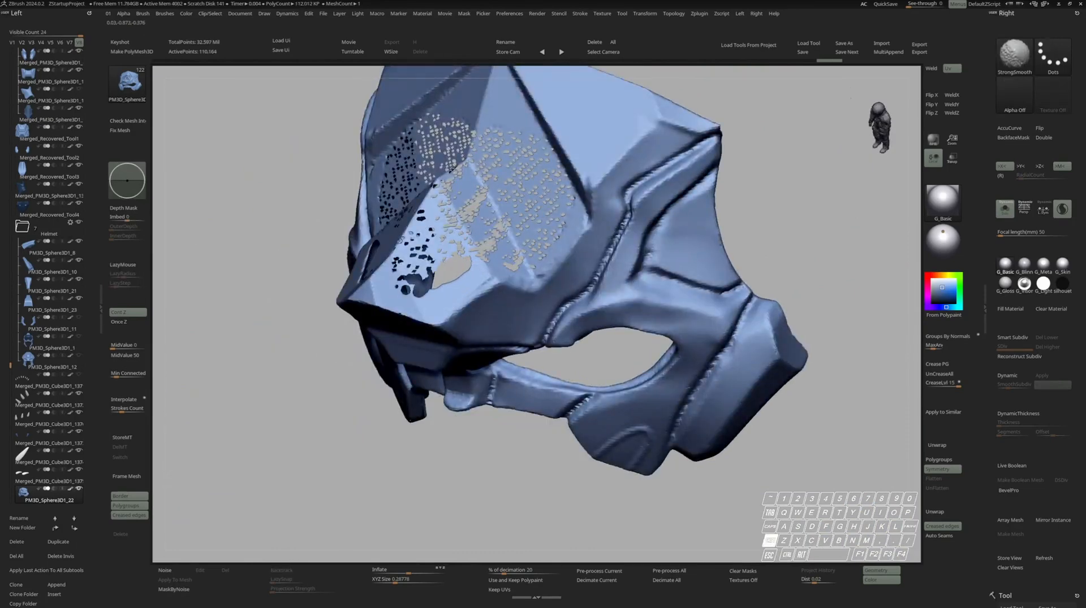
{"action": "left_click_drag", "start_coordinate": [567, 185], "coordinate": [487, 128], "text": "shift"}
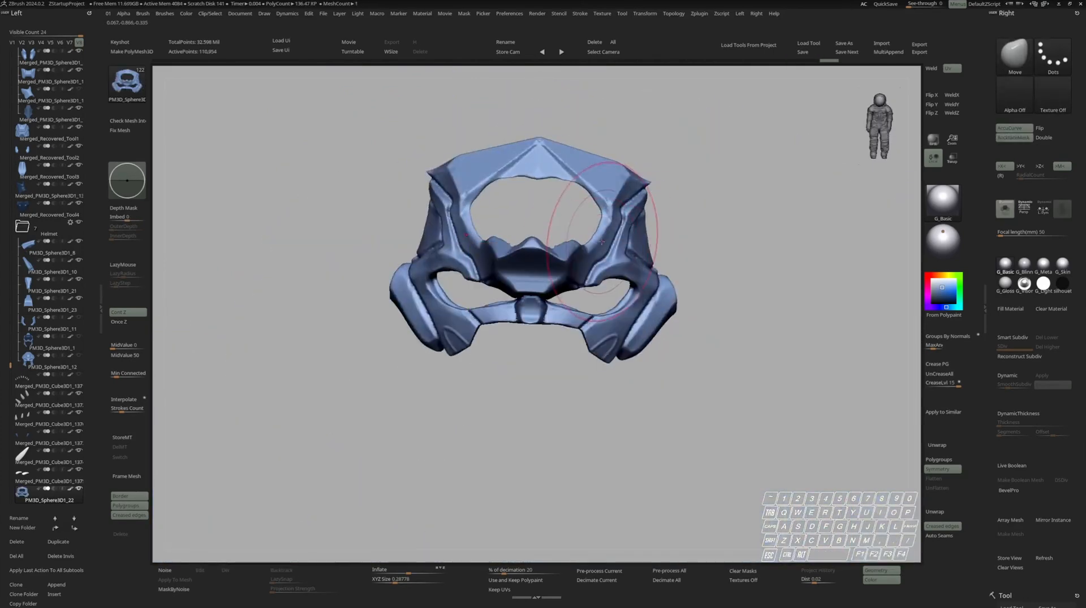
Pull the surface beside the mask's forehead opening inward with the Move brush and compare it with the armour
{"action": "left_click_drag", "start_coordinate": [601, 240], "coordinate": [588, 237]}
{"action": "mouse_move", "coordinate": [650, 226]}
{"action": "right_mouse_down"}
{"action": "mouse_move", "coordinate": [565, 215]}
{"action": "mouse_move", "coordinate": [650, 232]}
{"action": "right_mouse_up"}
{"action": "left_click_drag", "start_coordinate": [600, 241], "coordinate": [582, 237]}
{"action": "right_click_drag", "start_coordinate": [622, 209], "coordinate": [627, 224]}
{"action": "mouse_move", "coordinate": [565, 181]}
{"action": "right_mouse_down"}
{"action": "mouse_move", "coordinate": [603, 186]}
{"action": "mouse_move", "coordinate": [579, 271]}
{"action": "mouse_move", "coordinate": [583, 339]}
{"action": "mouse_move", "coordinate": [599, 362]}
{"action": "right_mouse_up"}
{"action": "key", "text": "space"}
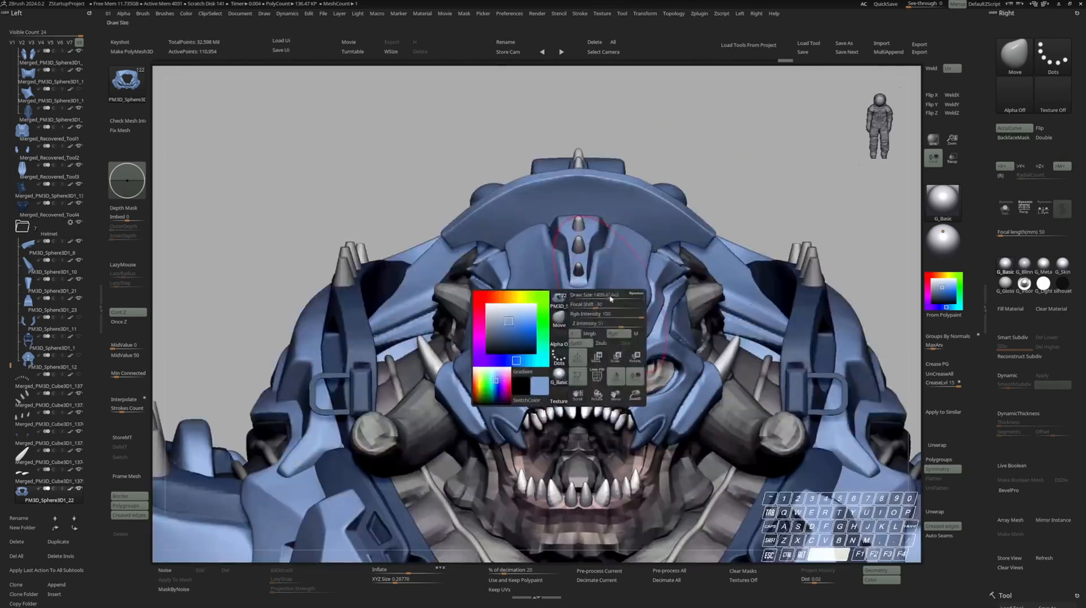
Reshape the helmet mask's brow and temples around the forehead plate with the Move brush
{"action": "right_click_drag", "start_coordinate": [626, 286], "coordinate": [588, 325]}
{"action": "right_click_drag", "start_coordinate": [646, 295], "coordinate": [696, 289]}
{"action": "key", "text": "alt+s"}
{"action": "left_click_drag", "start_coordinate": [540, 390], "coordinate": [514, 393]}
{"action": "key", "text": "alt+s"}
{"action": "right_click_drag", "start_coordinate": [769, 243], "coordinate": [722, 240]}
{"action": "right_click_drag", "start_coordinate": [625, 333], "coordinate": [628, 288]}
{"action": "mouse_move", "coordinate": [557, 289]}
{"action": "right_mouse_down"}
{"action": "mouse_move", "coordinate": [615, 285]}
{"action": "mouse_move", "coordinate": [504, 291]}
{"action": "right_mouse_up"}
{"action": "key", "text": "alt+s"}
Smooth away the old grooves on the isolated mask's brow and temples with StrongSmooth, and check the full helmet
{"action": "right_click_drag", "start_coordinate": [673, 294], "coordinate": [674, 285], "text": "ctrl"}
{"action": "mouse_move", "coordinate": [664, 263]}
{"action": "left_mouse_down", "text": "shift"}
{"action": "mouse_move", "coordinate": [693, 272]}
{"action": "mouse_move", "coordinate": [660, 270]}
{"action": "mouse_move", "coordinate": [656, 254]}
{"action": "left_mouse_up", "text": "shift"}
{"action": "key", "text": "2"}
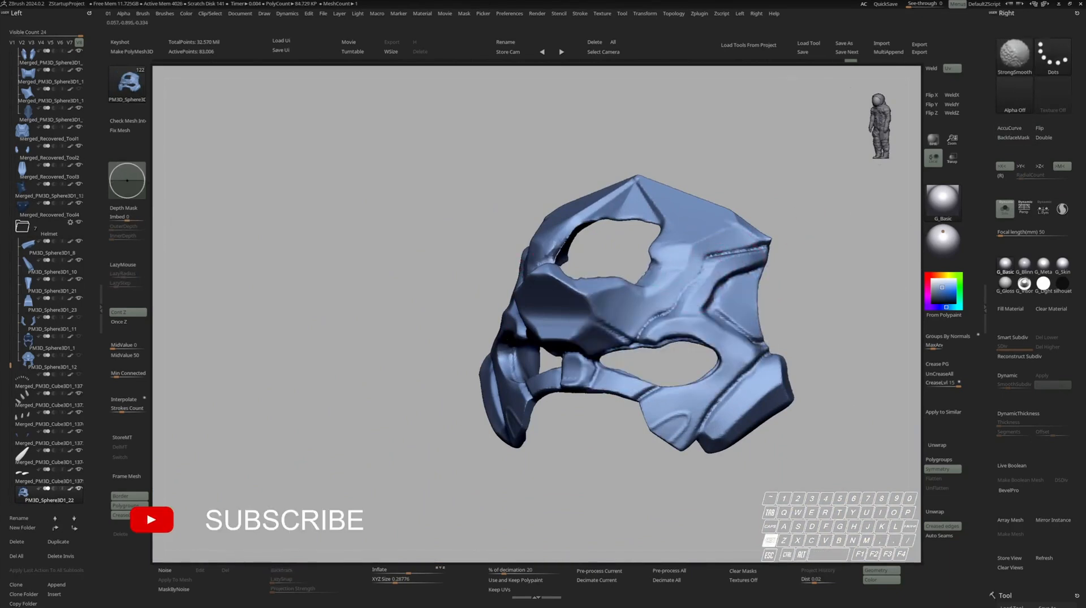
{"action": "right_click_drag", "start_coordinate": [671, 262], "coordinate": [621, 261]}
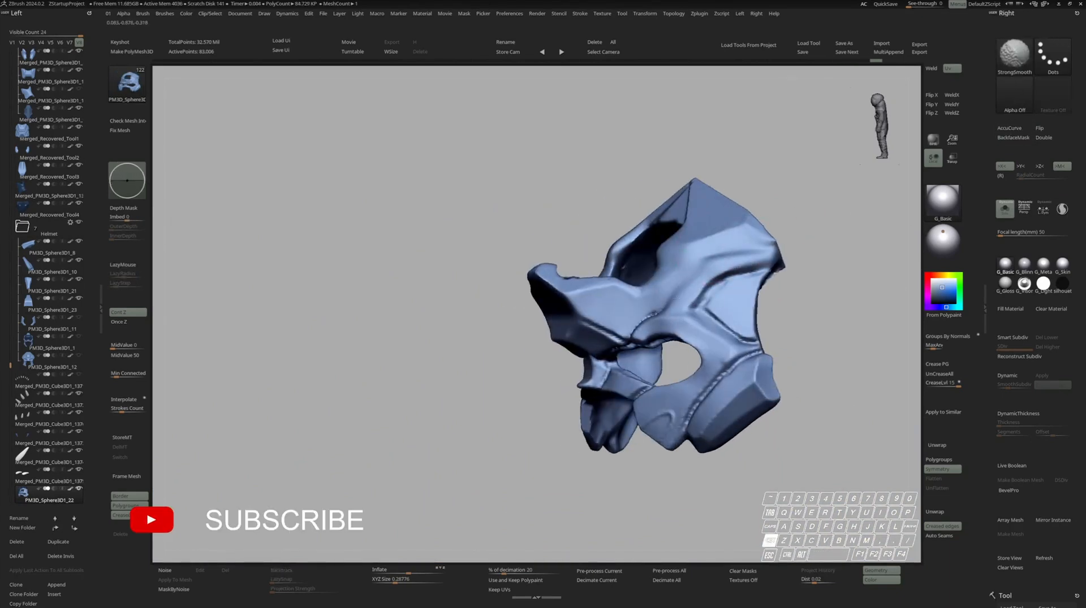
{"action": "left_click_drag", "start_coordinate": [676, 297], "coordinate": [659, 311], "text": "shift"}
{"action": "right_click_drag", "start_coordinate": [658, 303], "coordinate": [710, 291]}
{"action": "left_click_drag", "start_coordinate": [681, 271], "coordinate": [676, 294], "text": "shift"}
{"action": "right_click_drag", "start_coordinate": [678, 291], "coordinate": [696, 285], "text": "shift"}
{"action": "key", "text": "s"}
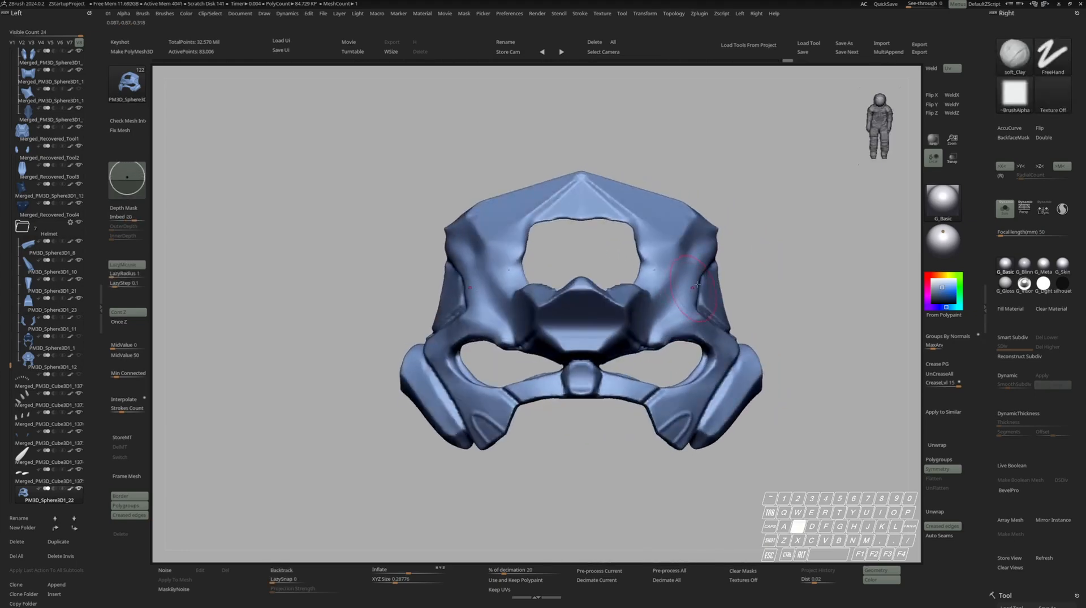
{"action": "right_click_drag", "start_coordinate": [761, 424], "coordinate": [659, 284], "text": "ctrl"}
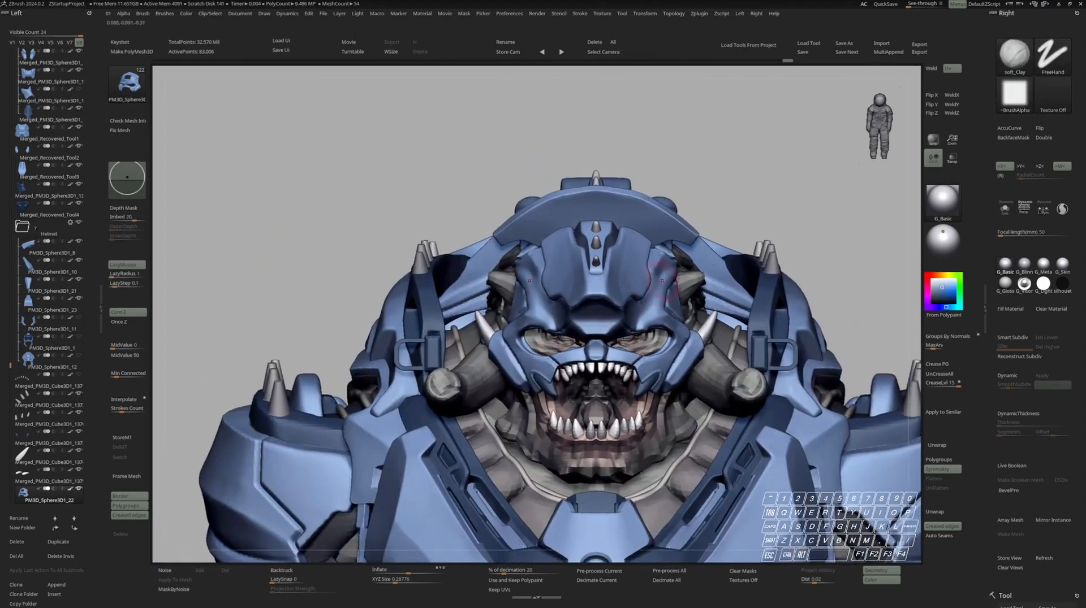
Polish the helmet mask's temple surfaces with the MPolish brush
{"action": "key", "text": "s"}
{"action": "right_click_drag", "start_coordinate": [638, 323], "coordinate": [667, 345], "text": "ctrl"}
{"action": "right_click_drag", "start_coordinate": [667, 345], "coordinate": [653, 310]}
{"action": "key", "text": "2"}
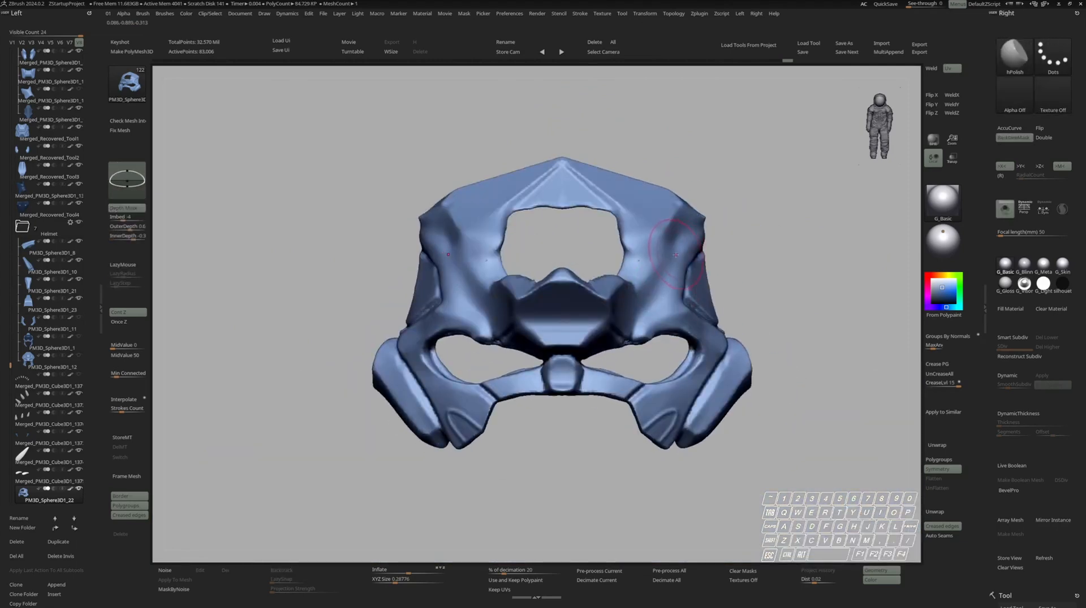
{"action": "key", "text": "s"}
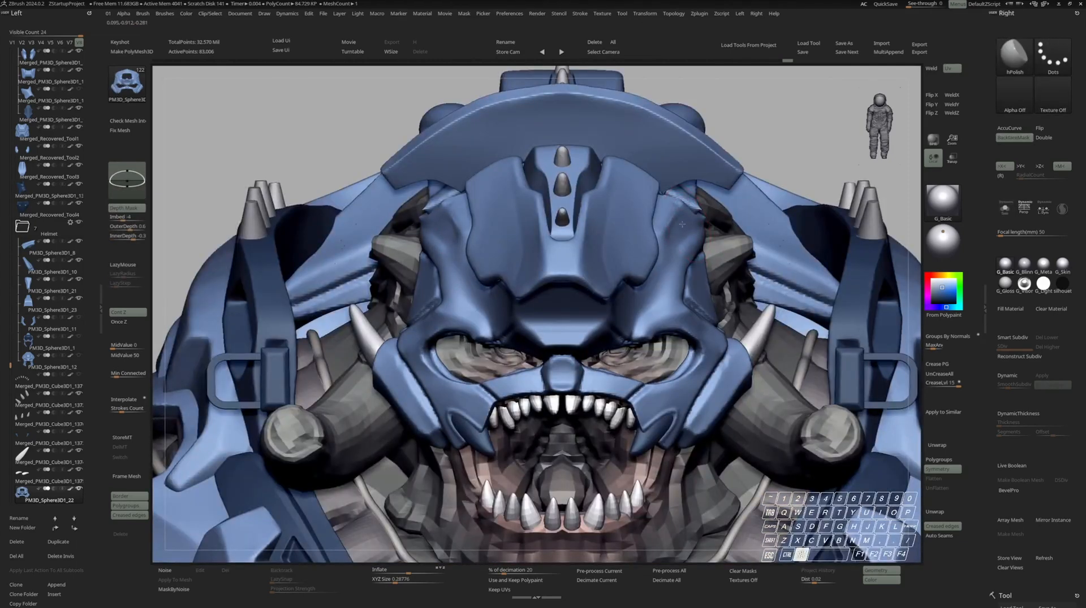
Flatten the mask's temples beside the forehead plate with hPolish, and smooth the transitions with StrongSmooth
{"action": "key", "text": "s"}
{"action": "key", "text": "s"}
{"action": "right_click_drag", "start_coordinate": [687, 286], "coordinate": [700, 229], "text": "ctrl"}
{"action": "key", "text": "s"}
{"action": "key", "text": "s"}
{"action": "left_click_drag", "start_coordinate": [701, 227], "coordinate": [696, 248], "text": "alt"}
{"action": "key", "text": "space"}
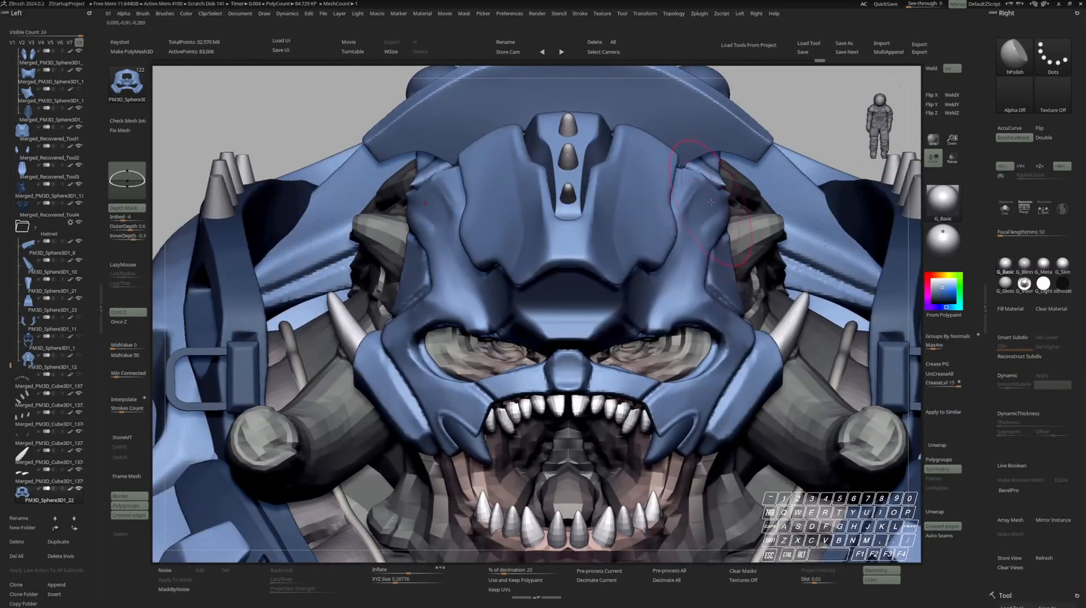
{"action": "key", "text": "s"}
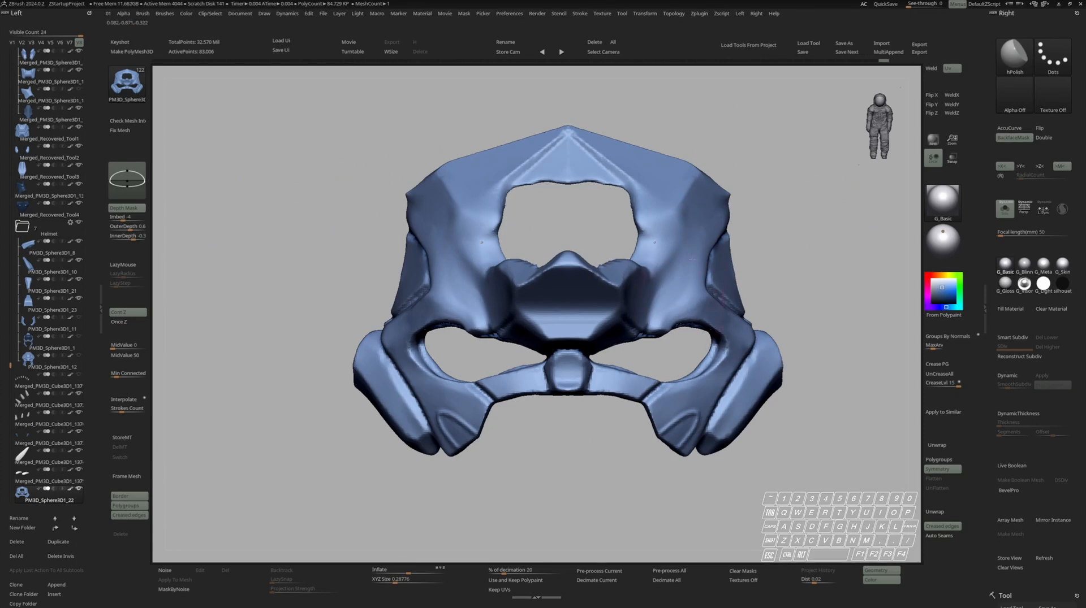
{"action": "left_click_drag", "start_coordinate": [691, 219], "coordinate": [696, 207], "text": "shift"}
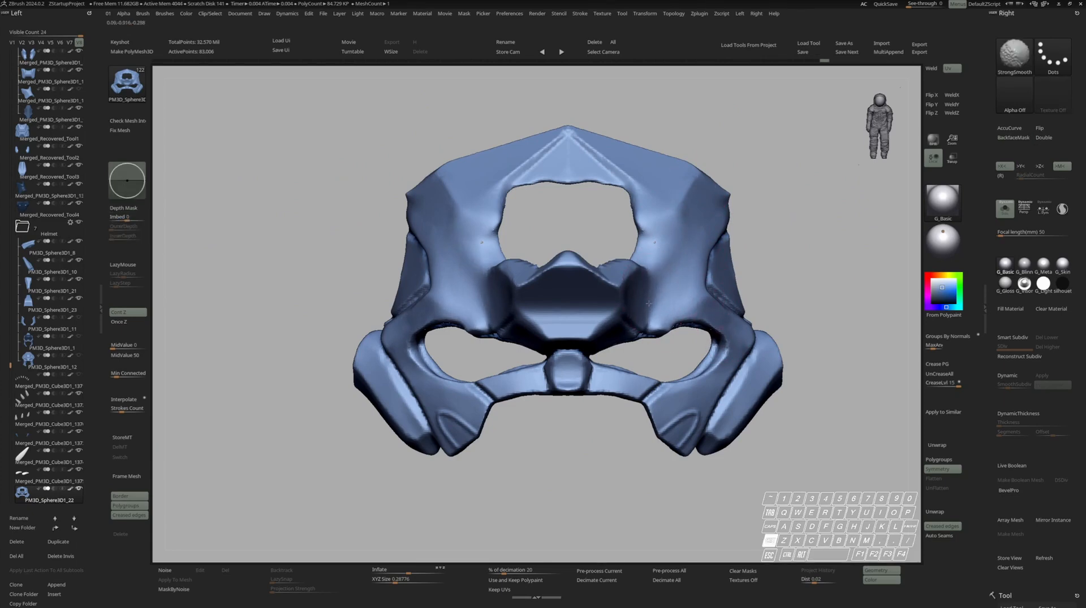
Adjust the helmet mask's outline around the forehead plate with the Move brush
{"action": "right_click_drag", "start_coordinate": [714, 205], "coordinate": [709, 152], "text": "ctrl"}
{"action": "right_click_drag", "start_coordinate": [707, 252], "coordinate": [680, 274], "text": "alt"}
{"action": "right_click_drag", "start_coordinate": [680, 274], "coordinate": [683, 340], "text": "ctrl"}
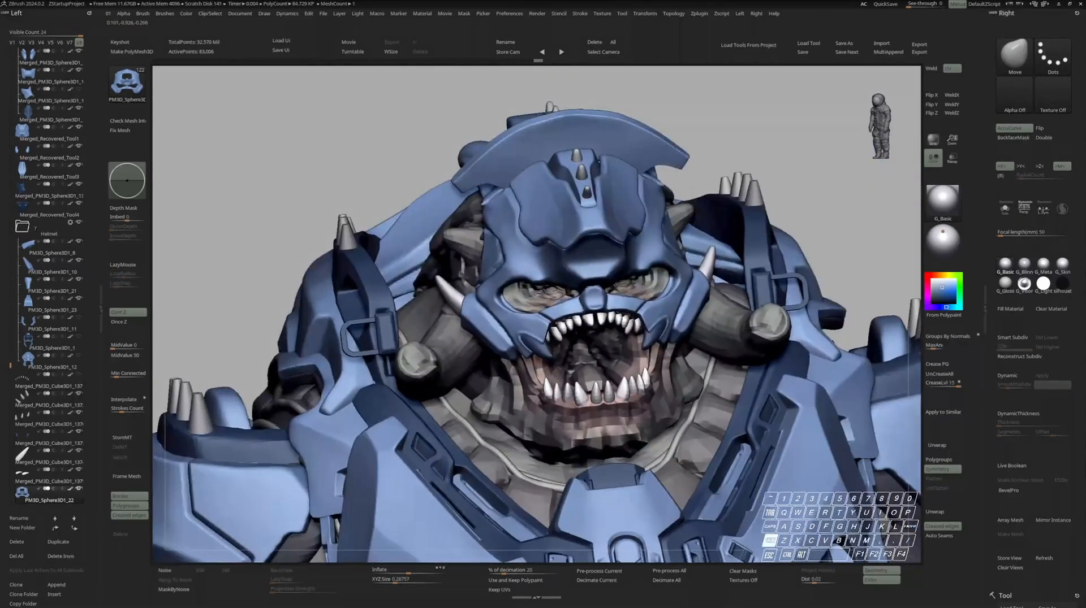
{"action": "key", "text": "space"}
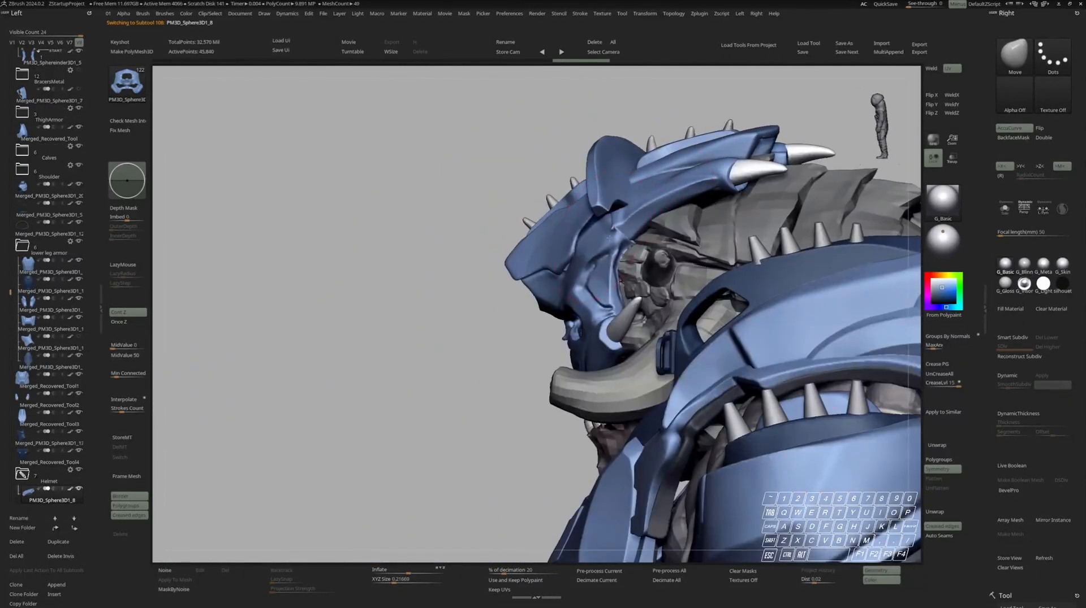
Fit the helmet mask's upper rear edge against the back crest with the Move brush
{"action": "left_click", "coordinate": [672, 170], "text": "alt"}
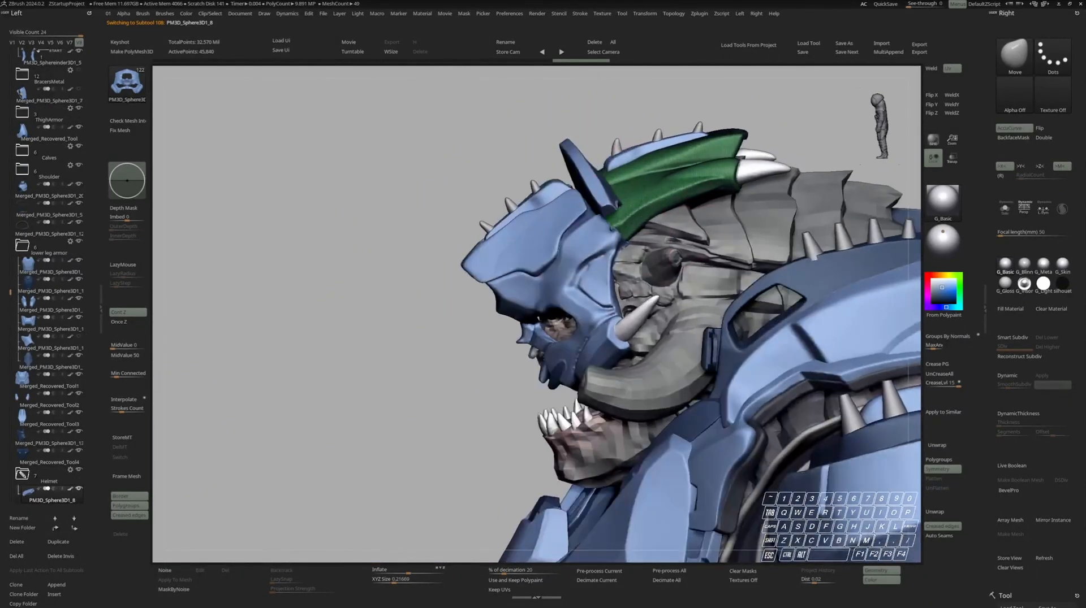
{"action": "left_click", "coordinate": [593, 249], "text": "alt"}
{"action": "right_click_drag", "start_coordinate": [594, 249], "coordinate": [615, 224]}
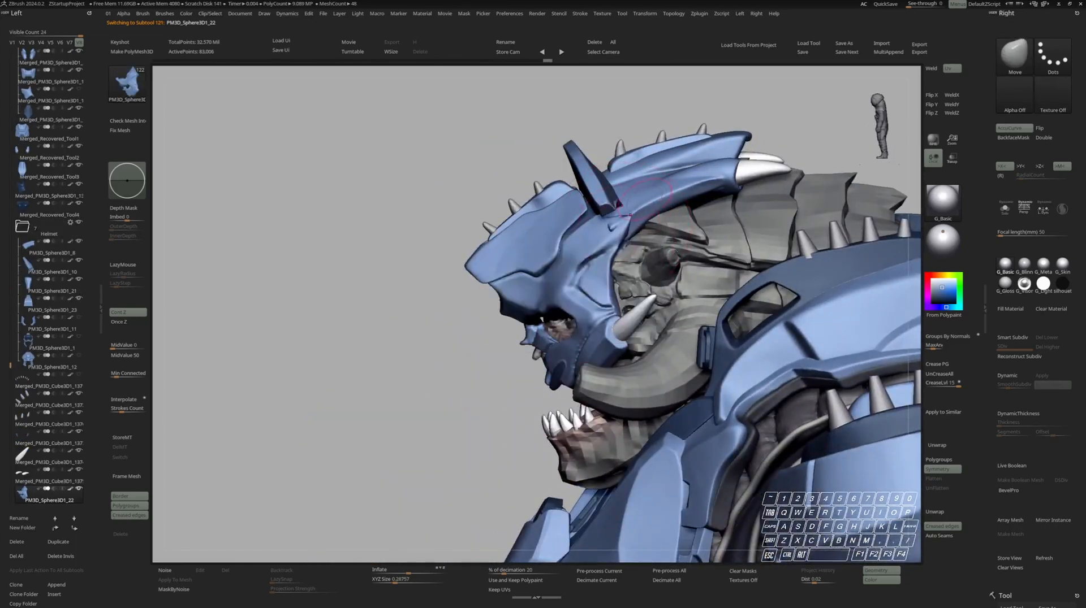
{"action": "right_click_drag", "start_coordinate": [639, 222], "coordinate": [730, 243]}
{"action": "right_click_drag", "start_coordinate": [619, 206], "coordinate": [619, 259]}
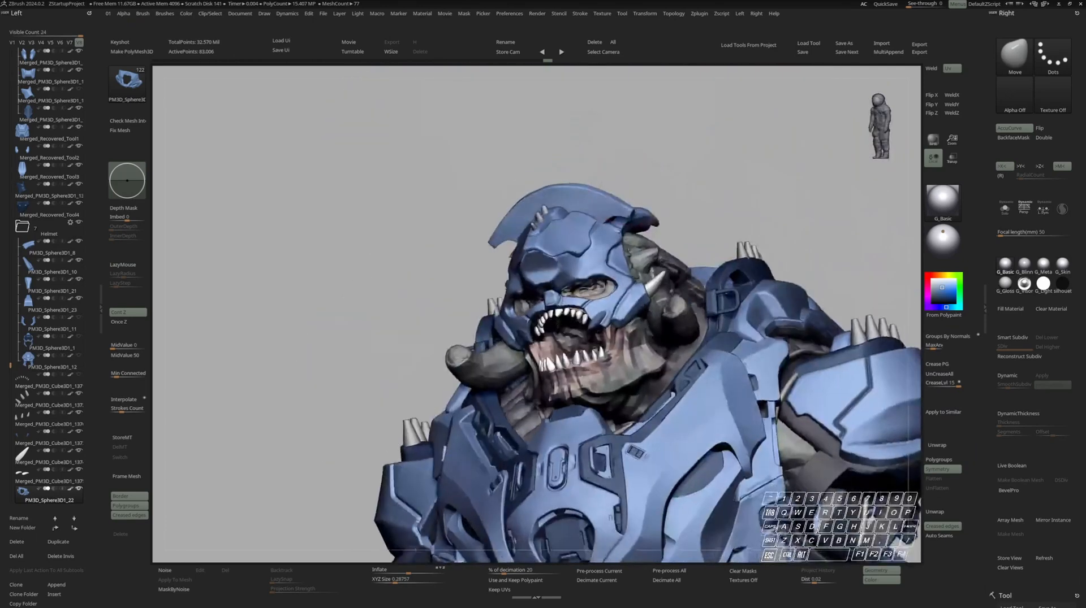
{"action": "right_click_drag", "start_coordinate": [294, 339], "coordinate": [179, 377]}
Isolate the helmet's back crest and move its subtool below the helmet mask in the subtool order
{"action": "key", "text": "s"}
{"action": "key", "text": "s"}
{"action": "left_click", "coordinate": [639, 190], "text": "alt"}
{"action": "key", "text": "s"}
{"action": "right_click_drag", "start_coordinate": [636, 198], "coordinate": [620, 234], "text": "ctrl"}
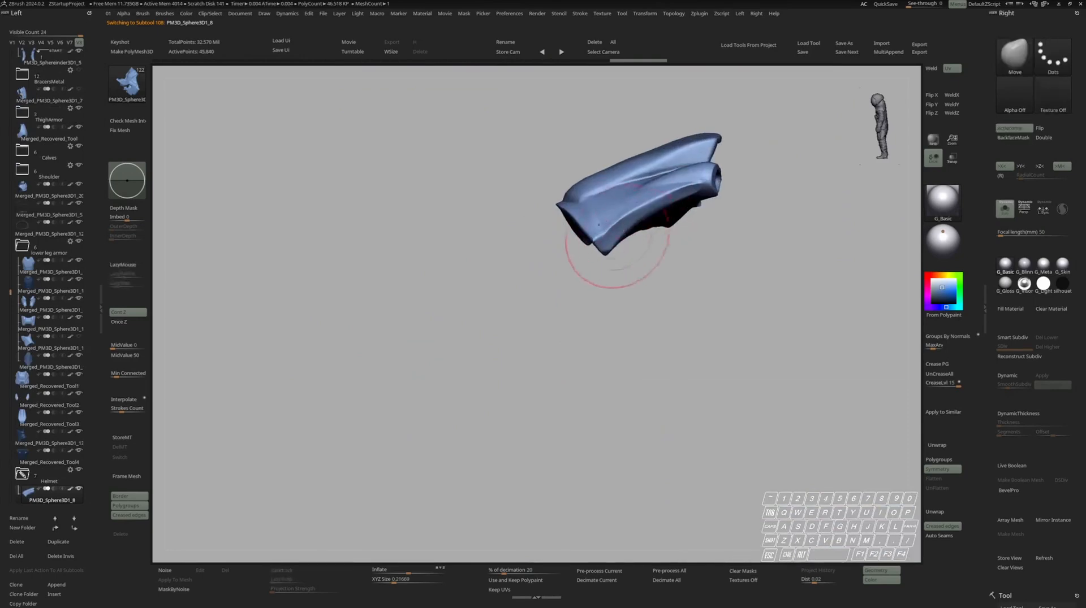
{"action": "left_click", "coordinate": [81, 531], "text": "shift"}
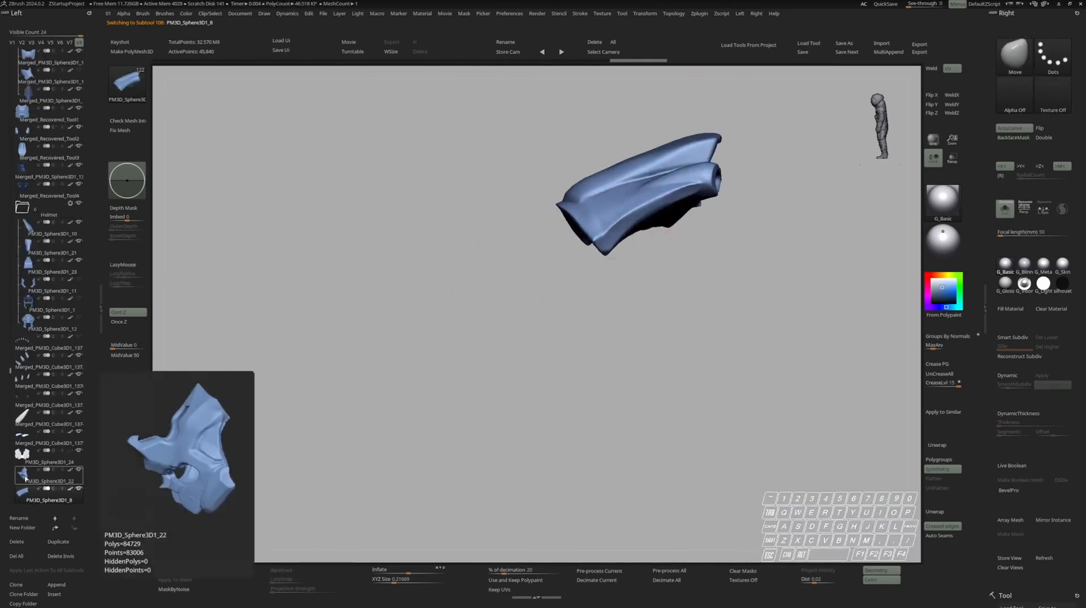
Merge the helmet mask with the back crest subtool below it
{"action": "left_click", "coordinate": [50, 478]}
{"action": "key", "text": "ctrl+e"}
{"action": "right_click_drag", "start_coordinate": [627, 233], "coordinate": [562, 275]}
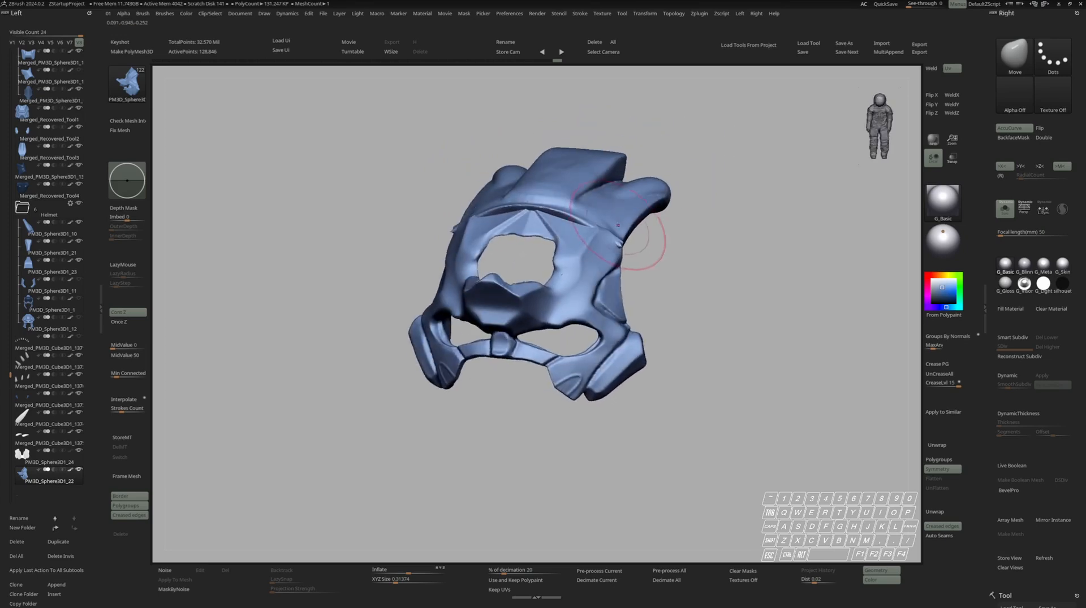
Duplicate the merged helmet mask and remesh the copy to fuse the mask and back crest into one surface
{"action": "key", "text": "ctrl+shift+d"}
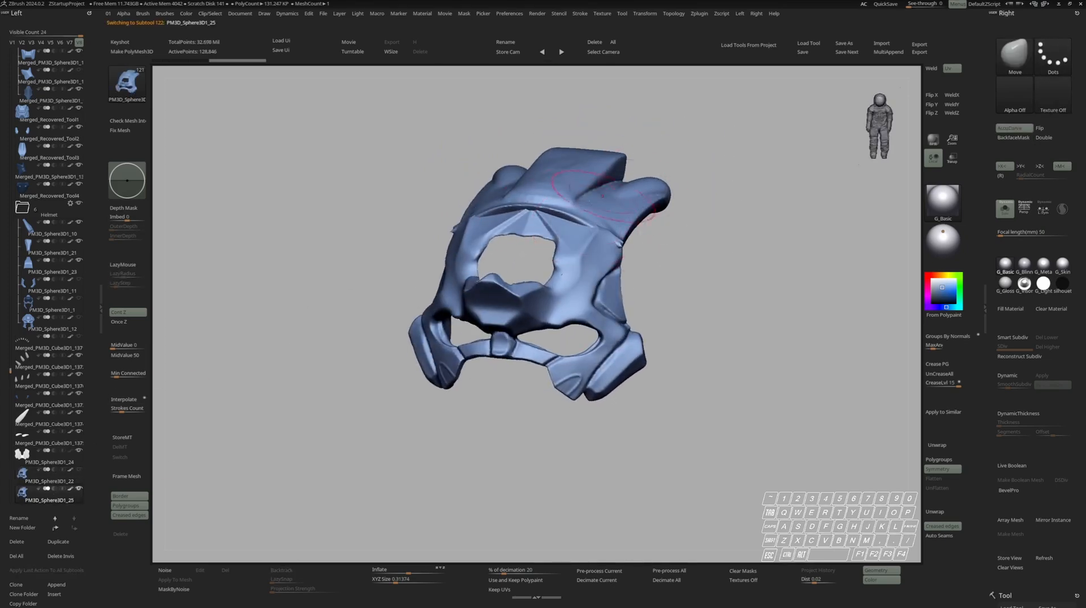
{"action": "mouse_move", "coordinate": [577, 215]}
{"action": "right_mouse_down"}
{"action": "mouse_move", "coordinate": [637, 248]}
{"action": "mouse_move", "coordinate": [622, 261]}
{"action": "mouse_move", "coordinate": [642, 296]}
{"action": "mouse_move", "coordinate": [603, 294]}
{"action": "right_mouse_up"}
{"action": "key", "text": "alt+c"}
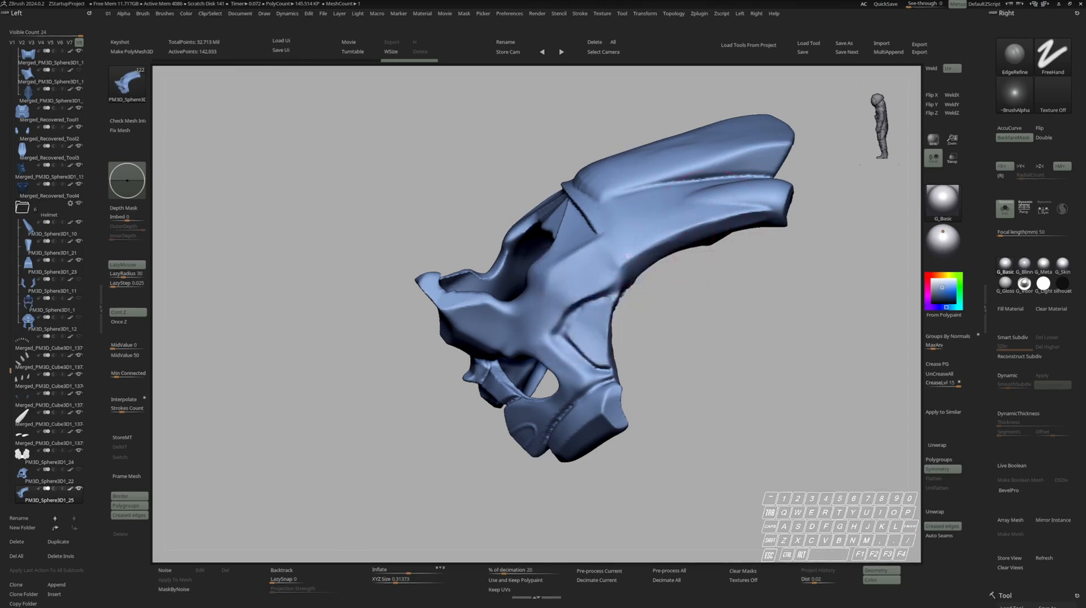
{"action": "right_click_drag", "start_coordinate": [579, 301], "coordinate": [625, 277]}
{"action": "key", "text": "alt+s"}
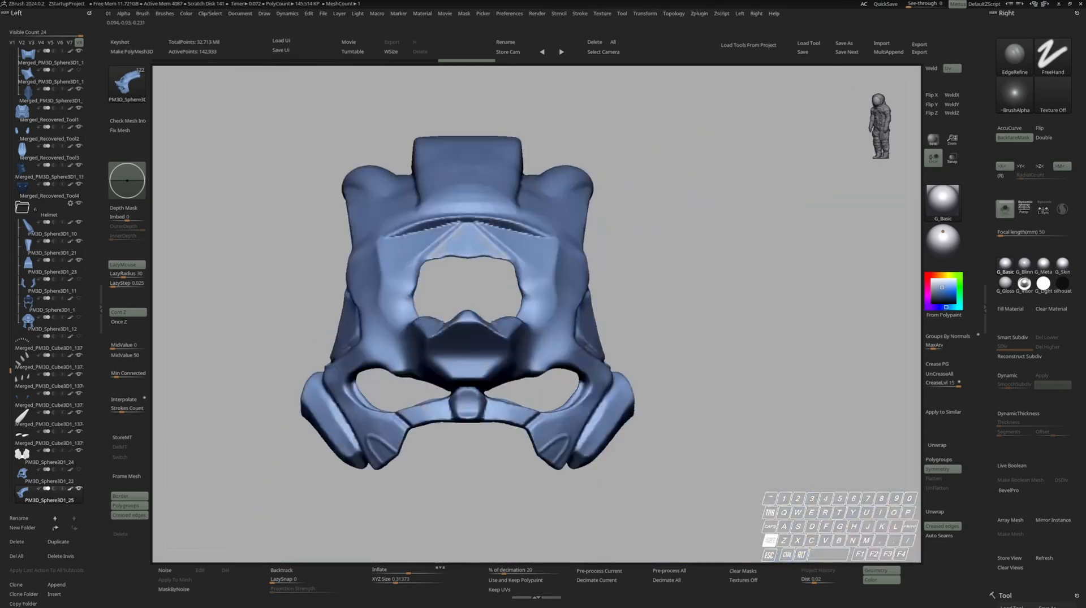
{"action": "key", "text": "alt+s"}
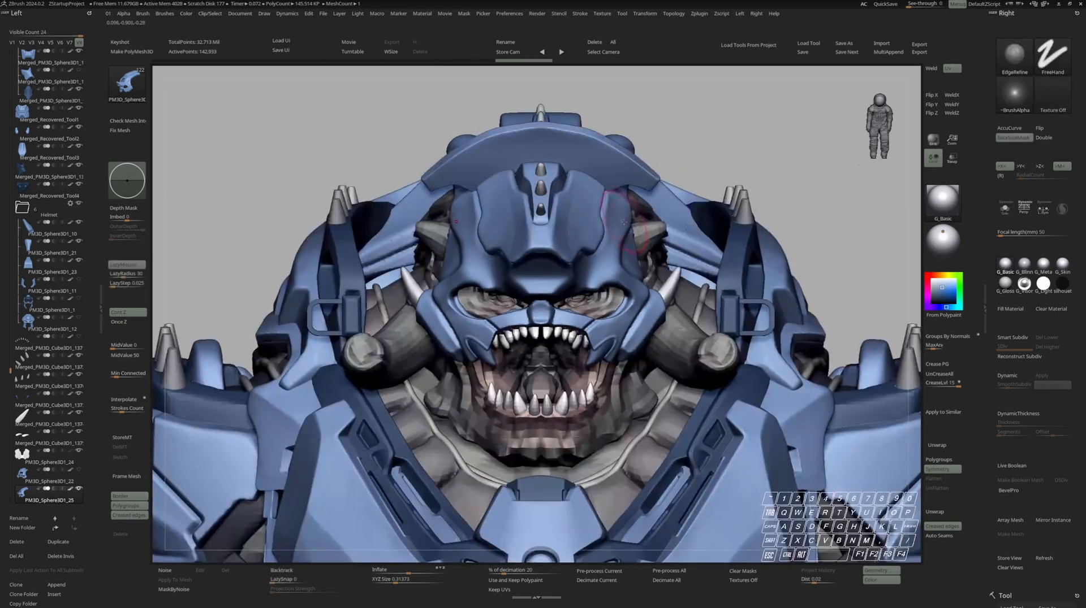
Try to carve the helmet mask's temple beside the forehead plate with the soft_Clay brush
{"action": "key", "text": "c"}
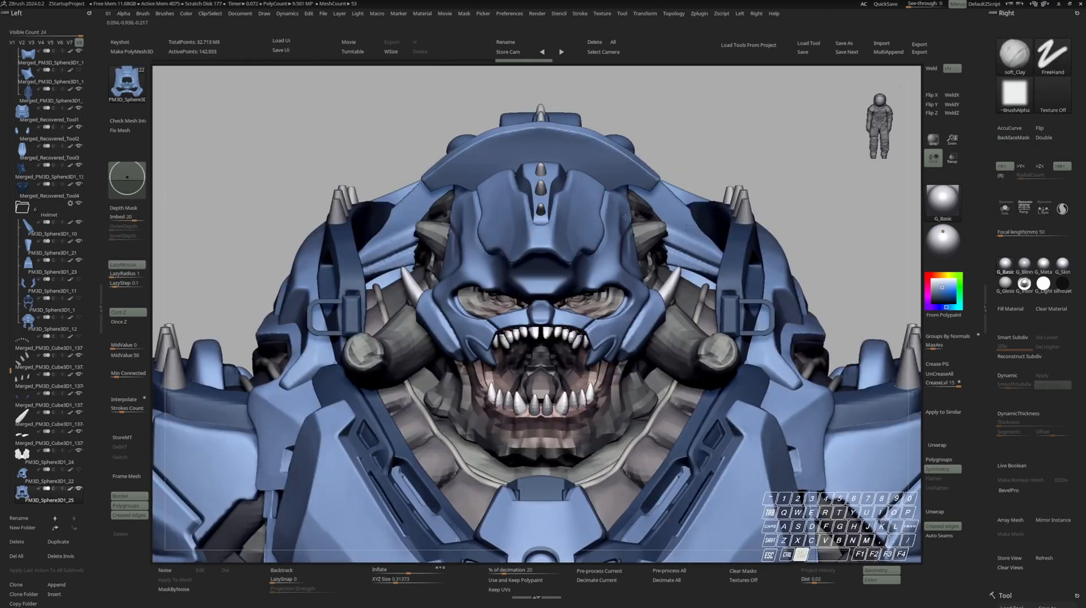
{"action": "mouse_move", "coordinate": [621, 204]}
{"action": "left_mouse_down", "text": "alt"}
{"action": "mouse_move", "coordinate": [620, 255]}
{"action": "mouse_move", "coordinate": [622, 223]}
{"action": "left_mouse_up", "text": "alt"}
{"action": "key", "text": "ctrl+z"}
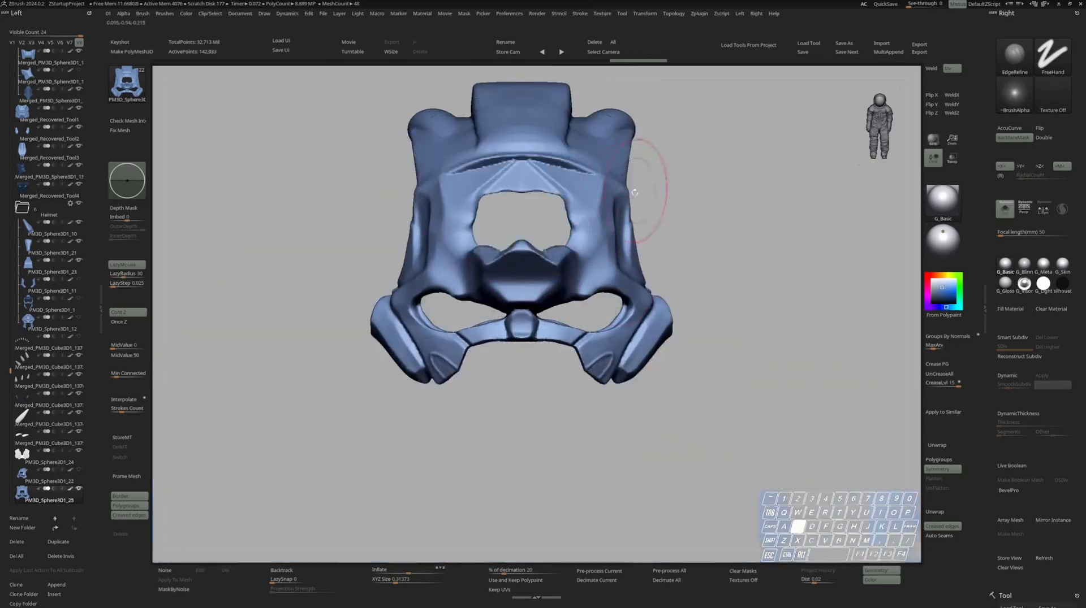
Refine the helmet mask's temples with the EdgeRefine brush and smooth the ridges down their sides
{"action": "left_click_drag", "start_coordinate": [635, 193], "coordinate": [602, 226]}
{"action": "key", "text": "s"}
{"action": "left_click_drag", "start_coordinate": [639, 192], "coordinate": [734, 175], "text": "shift"}
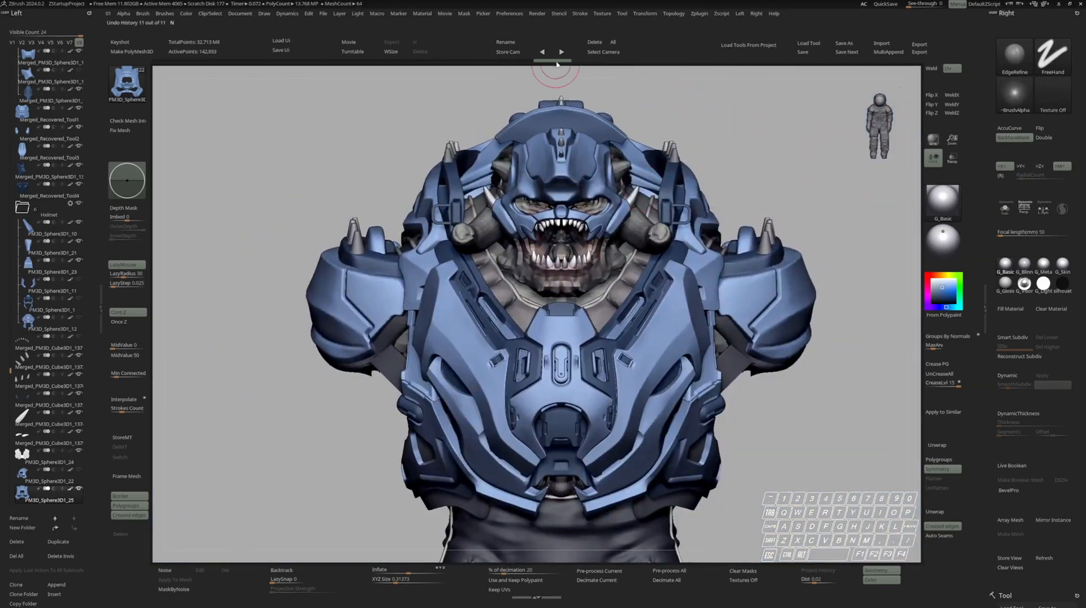
{"action": "right_click_drag", "start_coordinate": [605, 133], "coordinate": [605, 177], "text": "alt"}
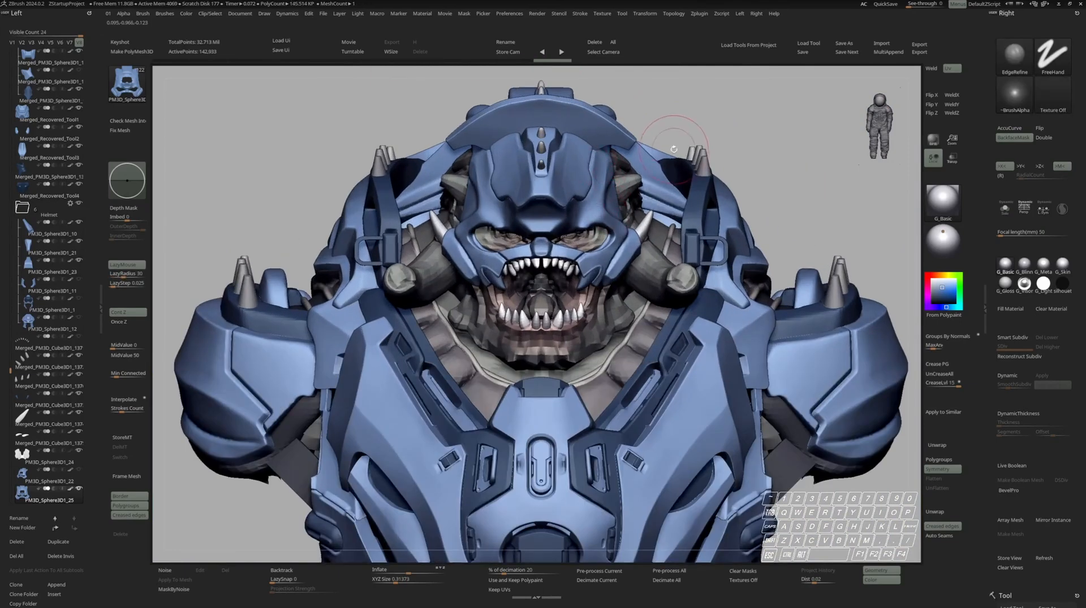
{"action": "key", "text": "s"}
{"action": "right_click_drag", "start_coordinate": [707, 175], "coordinate": [613, 184]}
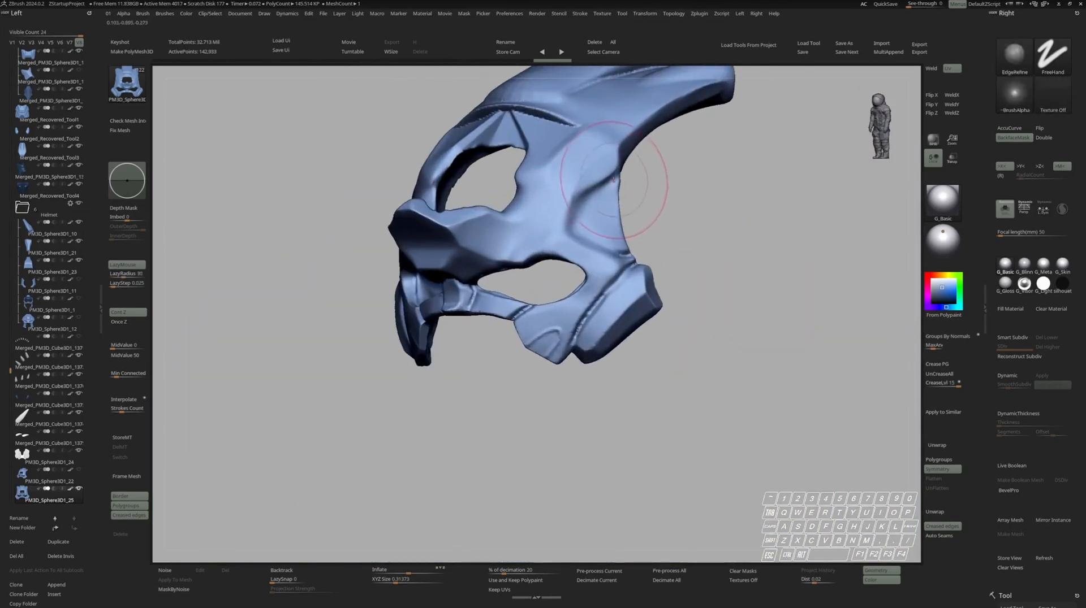
Pull the helmet mask's rear side outline behind the eye openings forward with the Move brush
{"action": "key", "text": "b"}
{"action": "key", "text": "m"}
{"action": "key", "text": "v"}
{"action": "mouse_move", "coordinate": [612, 186]}
{"action": "left_mouse_down"}
{"action": "mouse_move", "coordinate": [610, 170]}
{"action": "mouse_move", "coordinate": [585, 185]}
{"action": "left_mouse_up"}
{"action": "key", "text": "s"}
{"action": "mouse_move", "coordinate": [584, 186]}
{"action": "right_mouse_down", "text": "shift"}
{"action": "mouse_move", "coordinate": [635, 177]}
{"action": "mouse_move", "coordinate": [585, 134]}
{"action": "mouse_move", "coordinate": [637, 128]}
{"action": "mouse_move", "coordinate": [626, 161]}
{"action": "mouse_move", "coordinate": [594, 117]}
{"action": "right_mouse_up", "text": "shift"}
{"action": "key", "text": "s"}
{"action": "key", "text": "space"}
{"action": "key", "text": "s"}
{"action": "key", "text": "b"}
{"action": "key", "text": "m"}
{"action": "key", "text": "v"}
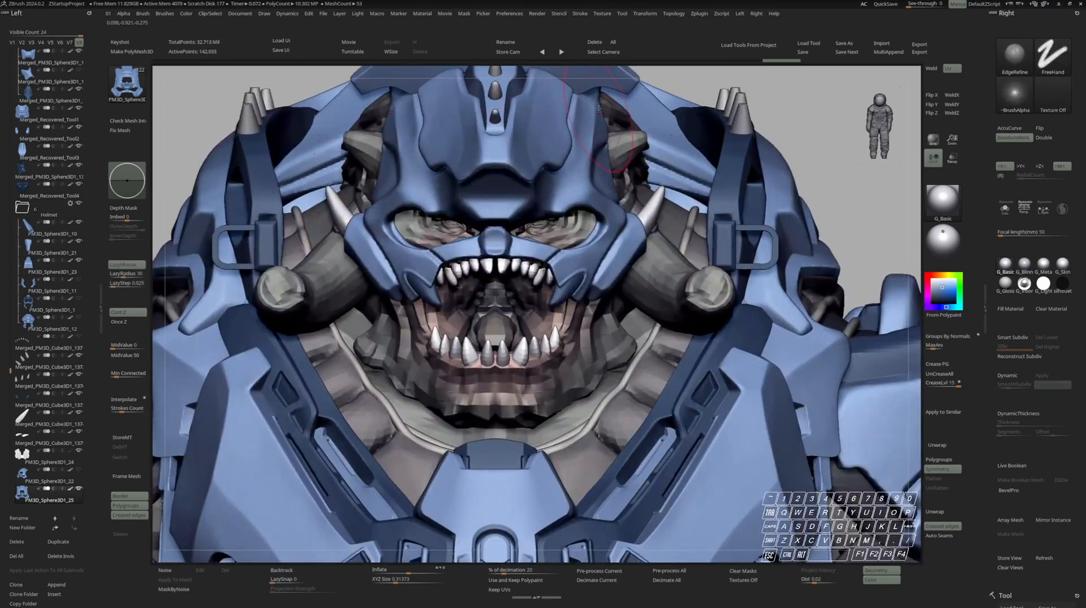
{"action": "mouse_move", "coordinate": [585, 192]}
{"action": "right_mouse_down", "text": "ctrl"}
{"action": "mouse_move", "coordinate": [589, 227]}
{"action": "mouse_move", "coordinate": [566, 198]}
{"action": "mouse_move", "coordinate": [597, 164]}
{"action": "mouse_move", "coordinate": [642, 182]}
{"action": "right_mouse_up", "text": "ctrl"}
{"action": "key", "text": "s"}
{"action": "key", "text": "m"}
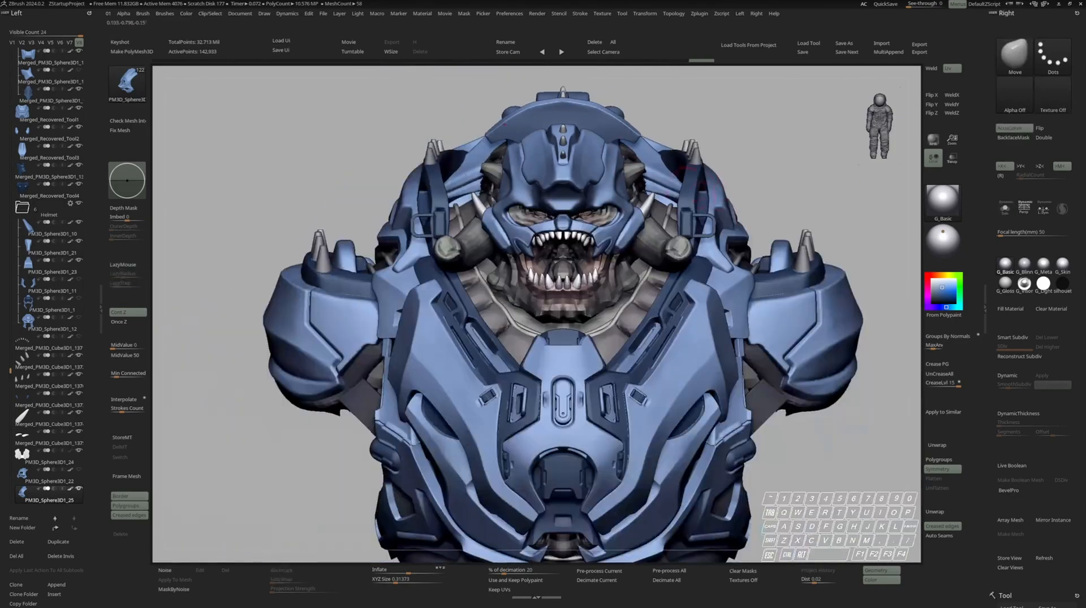
{"action": "mouse_move", "coordinate": [630, 207]}
{"action": "right_mouse_down"}
{"action": "mouse_move", "coordinate": [610, 186]}
{"action": "mouse_move", "coordinate": [628, 204]}
{"action": "right_mouse_up"}
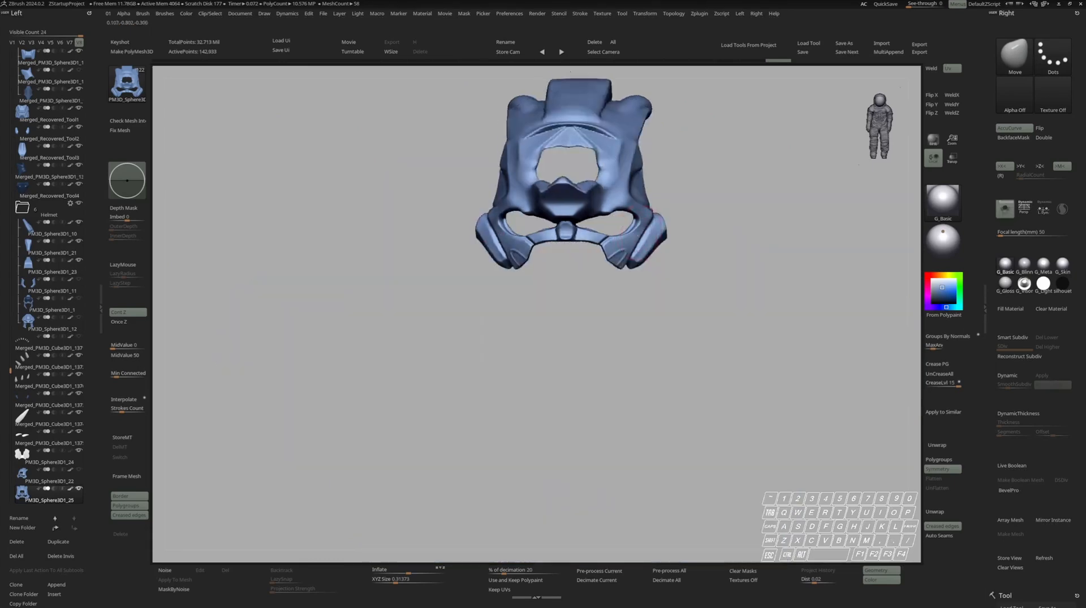
{"action": "right_click_drag", "start_coordinate": [636, 232], "coordinate": [616, 204]}
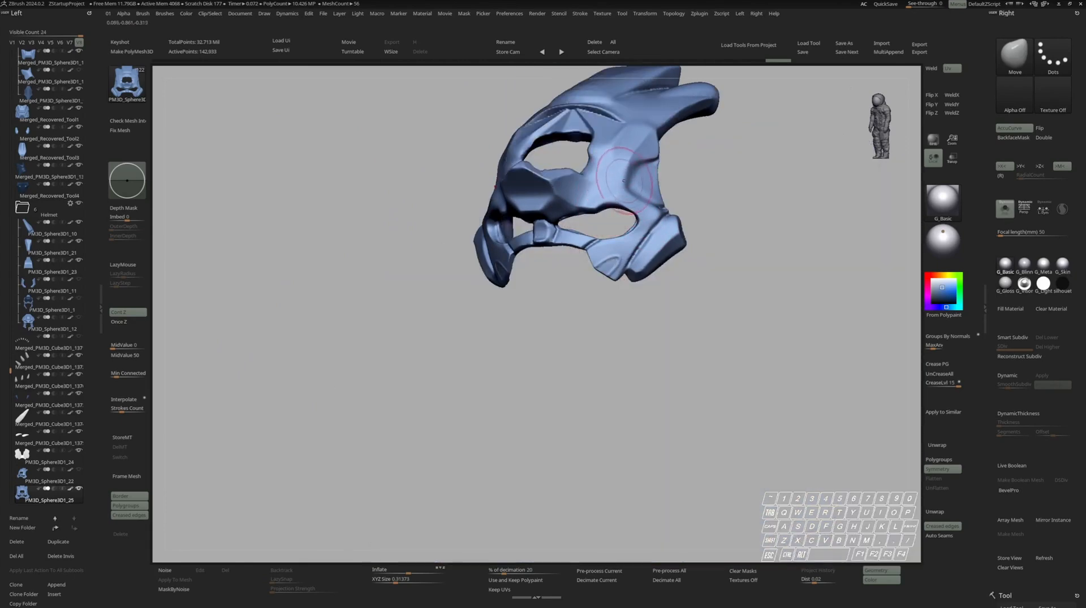
{"action": "mouse_move", "coordinate": [622, 189]}
{"action": "right_mouse_down"}
{"action": "mouse_move", "coordinate": [659, 199]}
{"action": "mouse_move", "coordinate": [617, 187]}
{"action": "right_mouse_up"}
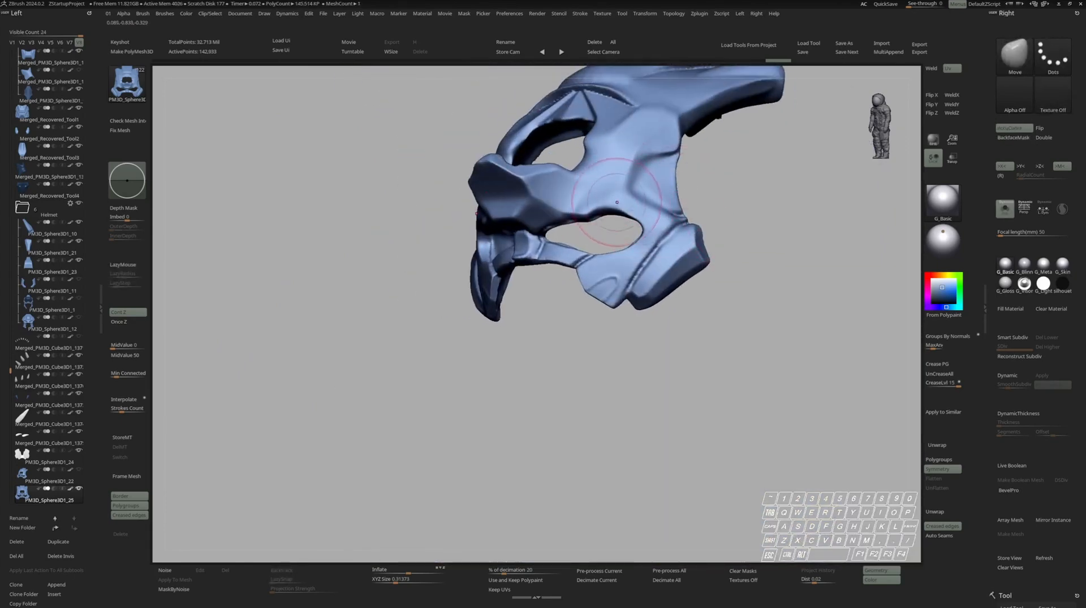
Mask part of the helmet's cheek and adjust the surface below the eye opening with the Move brush
{"action": "key", "text": "ctrl"}
{"action": "key", "text": "ctrl+space"}
{"action": "left_click", "coordinate": [680, 217], "text": "ctrl"}
{"action": "left_click_drag", "start_coordinate": [675, 274], "coordinate": [676, 273], "text": "ctrl"}
{"action": "key", "text": "space"}
{"action": "key", "text": "w"}
{"action": "right_click_drag", "start_coordinate": [639, 210], "coordinate": [634, 214]}
{"action": "key", "text": "q"}
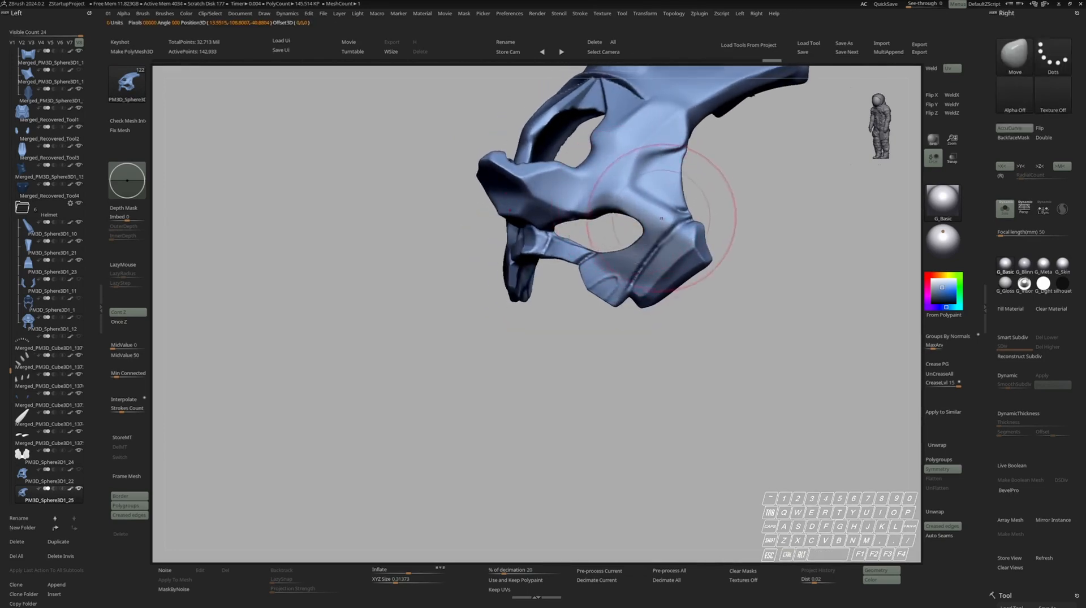
{"action": "left_click", "coordinate": [631, 225], "text": "ctrl"}
{"action": "key", "text": "space"}
{"action": "left_click_drag", "start_coordinate": [629, 249], "coordinate": [620, 249]}
{"action": "right_click_drag", "start_coordinate": [614, 207], "coordinate": [630, 208]}
Mask the rear cheek guards with MaskLasso and push the adjoining cheek surface slightly inward with the Move brush
{"action": "left_click_drag", "start_coordinate": [734, 192], "coordinate": [749, 209], "text": "ctrl"}
{"action": "right_click_drag", "start_coordinate": [735, 238], "coordinate": [749, 249]}
{"action": "left_click_drag", "start_coordinate": [695, 311], "coordinate": [589, 317], "text": "ctrl"}
{"action": "left_click_drag", "start_coordinate": [588, 168], "coordinate": [589, 170], "text": "ctrl"}
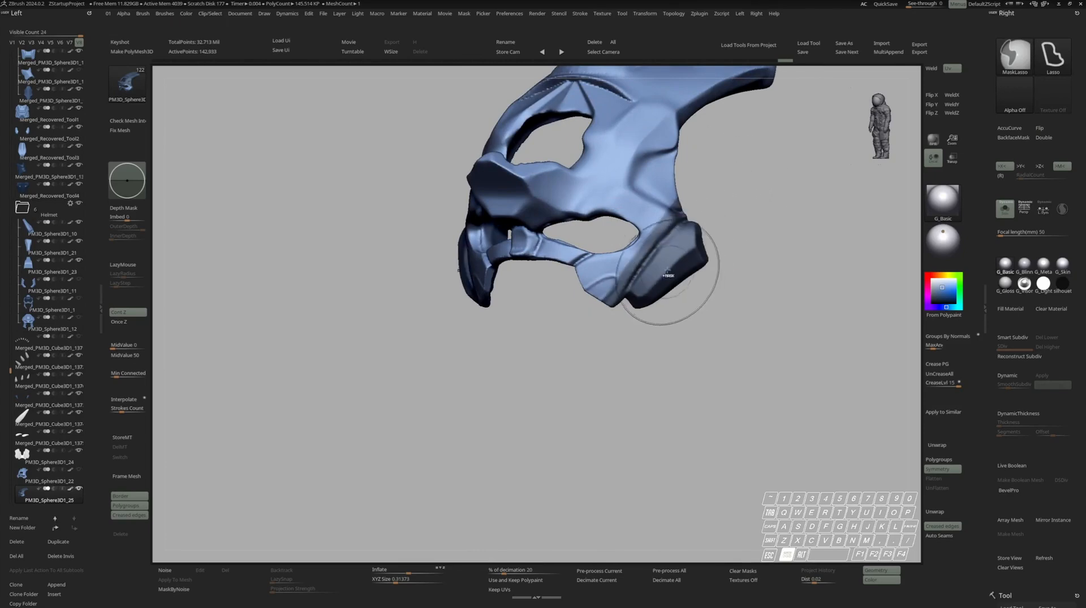
{"action": "left_click_drag", "start_coordinate": [724, 226], "coordinate": [772, 223]}
{"action": "key", "text": "space"}
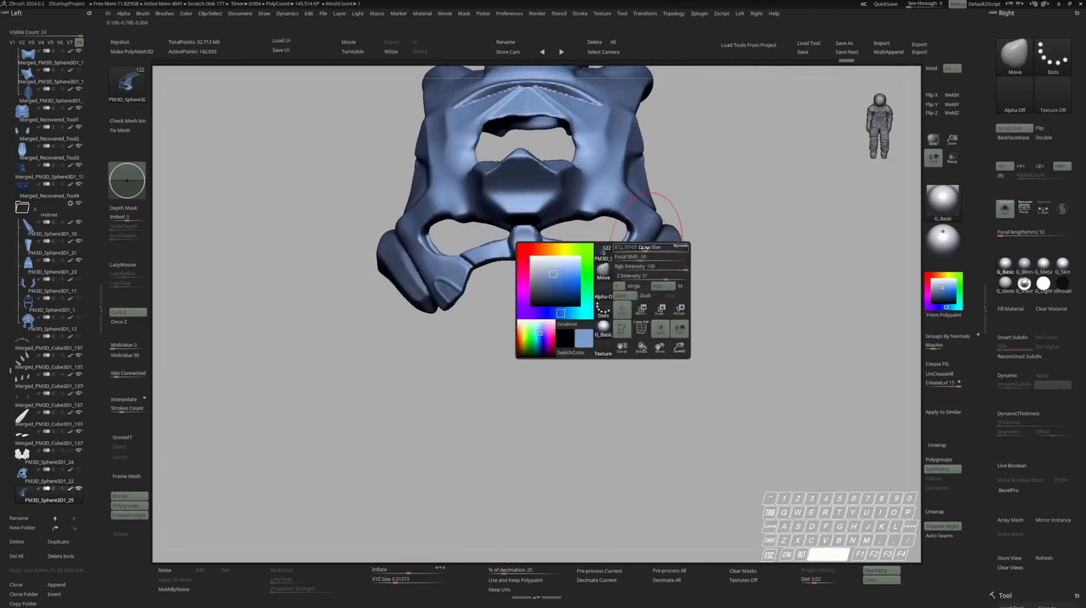
{"action": "left_click_drag", "start_coordinate": [645, 247], "coordinate": [638, 247]}
{"action": "left_click_drag", "start_coordinate": [645, 231], "coordinate": [640, 229]}
{"action": "left_click_drag", "start_coordinate": [752, 220], "coordinate": [733, 215]}
{"action": "mouse_move", "coordinate": [802, 203]}
{"action": "left_mouse_down"}
{"action": "mouse_move", "coordinate": [766, 193]}
{"action": "mouse_move", "coordinate": [730, 220]}
{"action": "left_mouse_up"}
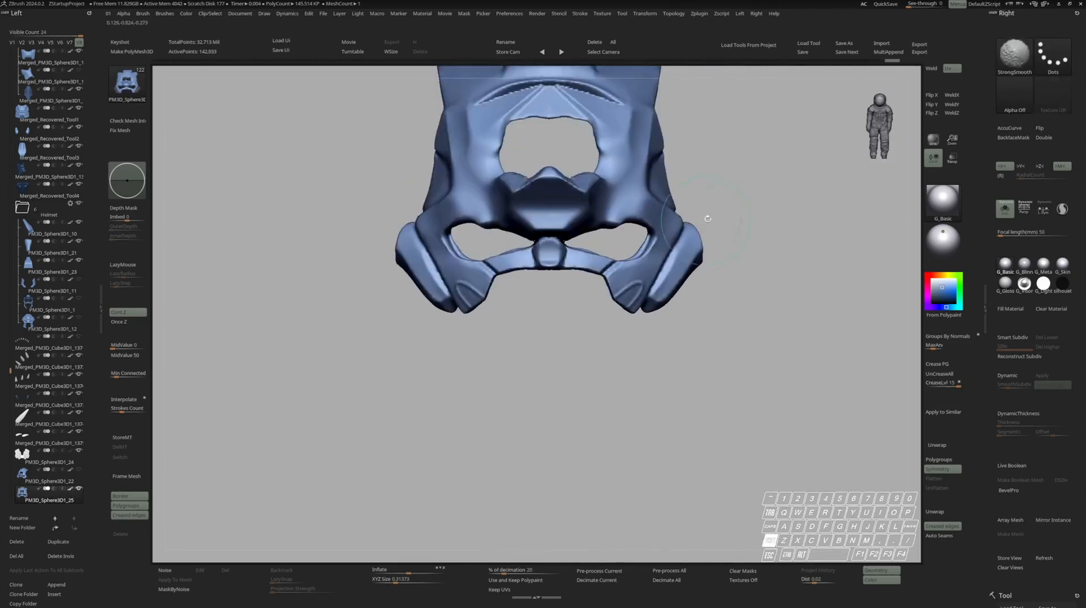
Examine the helmet mask's cheeks alone and together with the rest of the creature
{"action": "key", "text": "shift+alt+s"}
{"action": "right_click_drag", "start_coordinate": [701, 254], "coordinate": [650, 277], "text": "ctrl"}
{"action": "key", "text": "s"}
{"action": "key", "text": "s"}
{"action": "key", "text": "space"}
{"action": "key", "text": "space"}
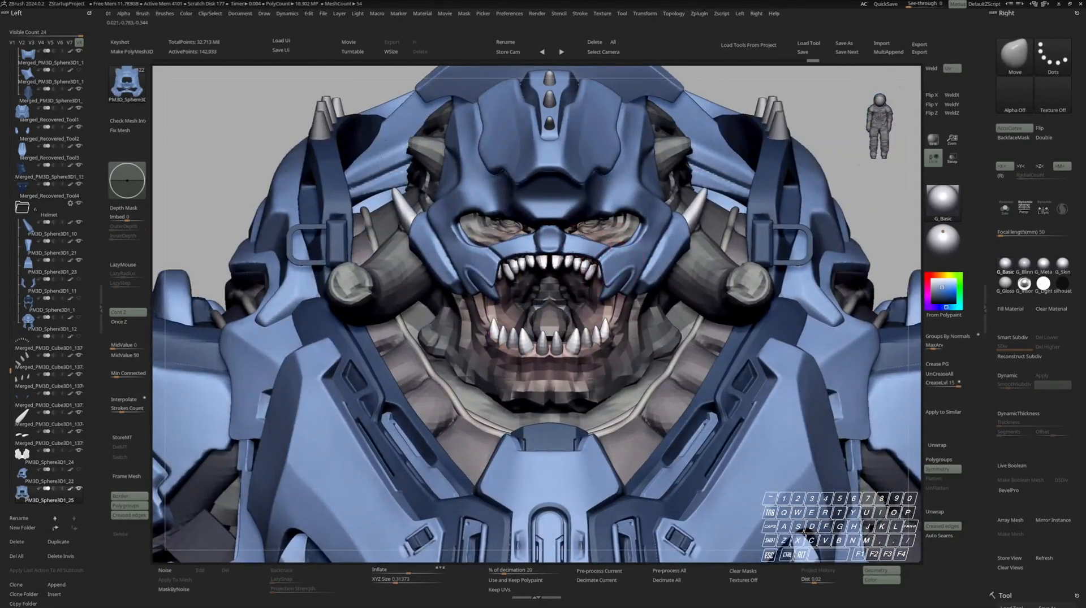
{"action": "key", "text": "space"}
{"action": "right_click_drag", "start_coordinate": [556, 192], "coordinate": [475, 243], "text": "ctrl"}
Reshape and smooth the helmet mask's central brow ridge beneath the forehead plate
{"action": "key", "text": "shift+s"}
{"action": "right_click_drag", "start_coordinate": [564, 223], "coordinate": [588, 215]}
{"action": "key", "text": "shift+s"}
{"action": "mouse_move", "coordinate": [520, 169]}
{"action": "right_mouse_down", "text": "shift"}
{"action": "mouse_move", "coordinate": [567, 165]}
{"action": "mouse_move", "coordinate": [560, 203]}
{"action": "mouse_move", "coordinate": [517, 184]}
{"action": "mouse_move", "coordinate": [571, 181]}
{"action": "mouse_move", "coordinate": [572, 218]}
{"action": "right_mouse_up", "text": "shift"}
{"action": "key", "text": "shift+s"}
{"action": "key", "text": "r"}
{"action": "key", "text": "shift+s"}
{"action": "key", "text": "shift+s"}
{"action": "mouse_move", "coordinate": [591, 239]}
{"action": "left_mouse_down", "text": "ctrl+shift"}
{"action": "mouse_move", "coordinate": [577, 172]}
{"action": "mouse_move", "coordinate": [607, 226]}
{"action": "left_mouse_up", "text": "ctrl+shift"}
{"action": "mouse_move", "coordinate": [608, 226]}
{"action": "right_mouse_down"}
{"action": "mouse_move", "coordinate": [582, 195]}
{"action": "mouse_move", "coordinate": [585, 125]}
{"action": "mouse_move", "coordinate": [589, 186]}
{"action": "right_mouse_up"}
{"action": "key", "text": "c"}
{"action": "key", "text": "space"}
{"action": "left_click_drag", "start_coordinate": [535, 170], "coordinate": [577, 183], "text": "shift"}
{"action": "mouse_move", "coordinate": [577, 215]}
{"action": "right_mouse_down"}
{"action": "mouse_move", "coordinate": [599, 177]}
{"action": "mouse_move", "coordinate": [591, 186]}
{"action": "mouse_move", "coordinate": [667, 187]}
{"action": "mouse_move", "coordinate": [656, 136]}
{"action": "mouse_move", "coordinate": [605, 144]}
{"action": "mouse_move", "coordinate": [627, 147]}
{"action": "right_mouse_up"}
{"action": "key", "text": "shift+s"}
Sharpen the mask's central brow peak and fit it under the forehead plate with the Move brush
{"action": "left_click", "coordinate": [660, 174], "text": "alt"}
{"action": "key", "text": "shift+s"}
{"action": "key", "text": "shift+s"}
{"action": "mouse_move", "coordinate": [628, 147]}
{"action": "right_mouse_down", "text": "ctrl"}
{"action": "mouse_move", "coordinate": [633, 178]}
{"action": "mouse_move", "coordinate": [603, 184]}
{"action": "mouse_move", "coordinate": [645, 177]}
{"action": "right_mouse_up", "text": "ctrl"}
{"action": "key", "text": "v"}
{"action": "key", "text": "shift+s"}
{"action": "key", "text": "space"}
{"action": "left_click", "coordinate": [604, 184]}
{"action": "key", "text": "shift+s"}
Remesh the helmet mask around the reshaped brow
{"action": "key", "text": "alt+r"}
{"action": "key", "text": "shift+s"}
{"action": "key", "text": "shift+s"}
{"action": "key", "text": "shift+s"}
{"action": "left_click_drag", "start_coordinate": [761, 160], "coordinate": [776, 173], "text": "ctrl"}
{"action": "right_click_drag", "start_coordinate": [604, 177], "coordinate": [595, 179], "text": "ctrl"}
{"action": "key", "text": "shift+s"}
{"action": "mouse_move", "coordinate": [665, 163]}
{"action": "right_mouse_down", "text": "ctrl"}
{"action": "mouse_move", "coordinate": [644, 148]}
{"action": "mouse_move", "coordinate": [606, 179]}
{"action": "mouse_move", "coordinate": [606, 164]}
{"action": "mouse_move", "coordinate": [624, 165]}
{"action": "mouse_move", "coordinate": [609, 169]}
{"action": "mouse_move", "coordinate": [601, 194]}
{"action": "right_mouse_up", "text": "ctrl"}
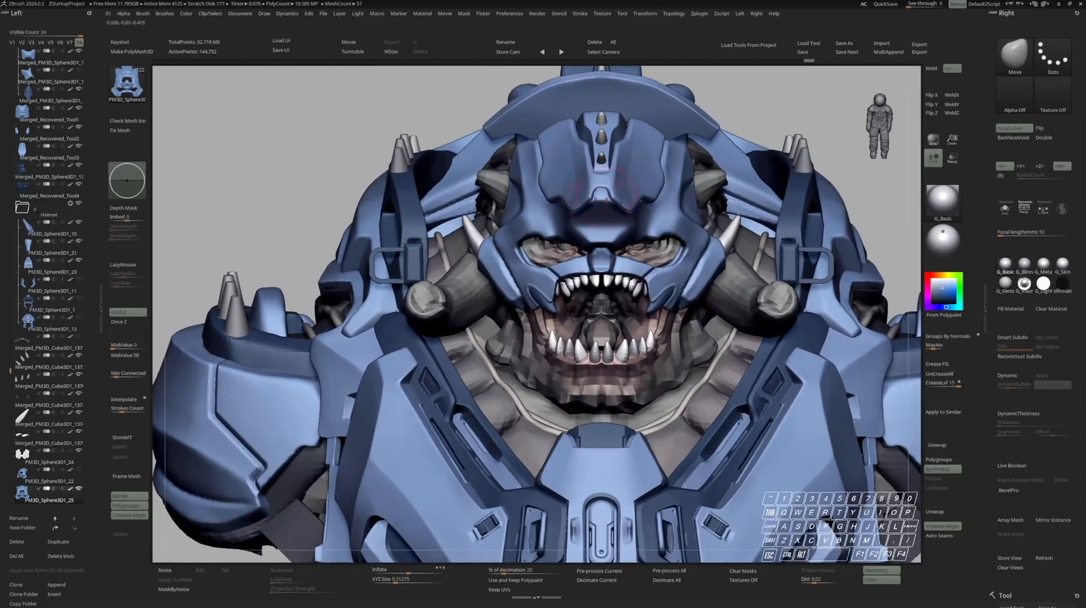
Examine how the helmet mask's brow fits the forehead plate, with the mask alone and with all parts shown
{"action": "key", "text": "s"}
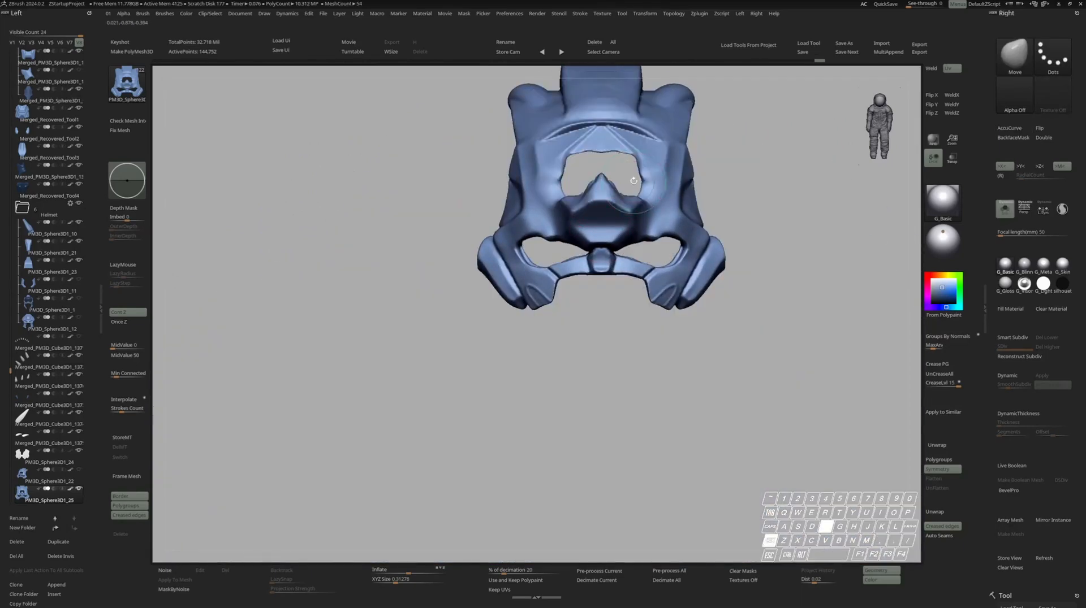
{"action": "key", "text": "shift+f"}
{"action": "key", "text": "s"}
{"action": "left_click", "coordinate": [629, 187], "text": "alt"}
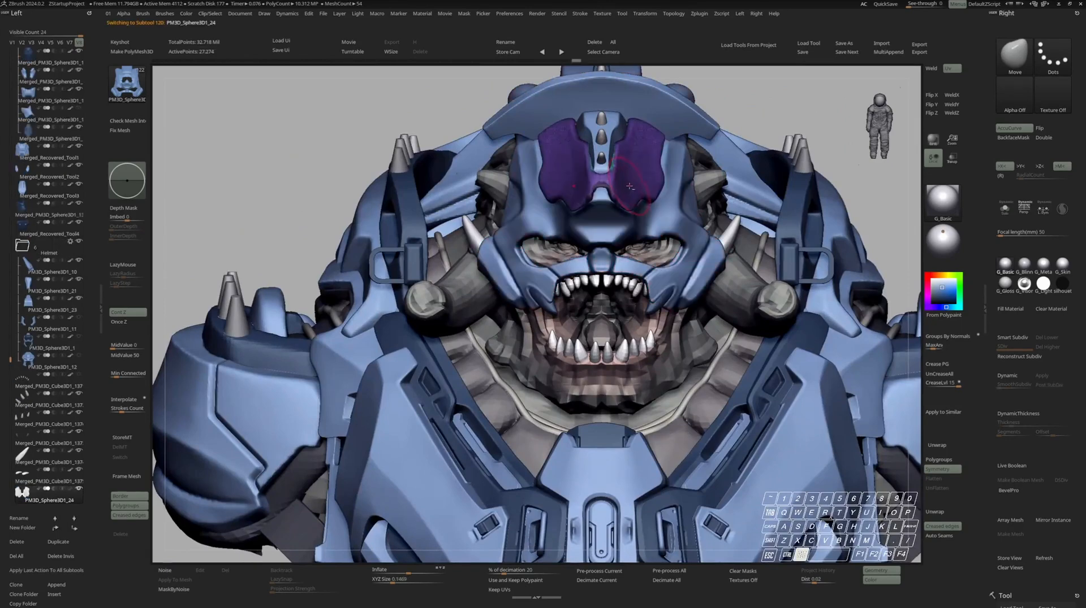
{"action": "left_click", "coordinate": [601, 212], "text": "alt"}
{"action": "key", "text": "s"}
{"action": "key", "text": "s"}
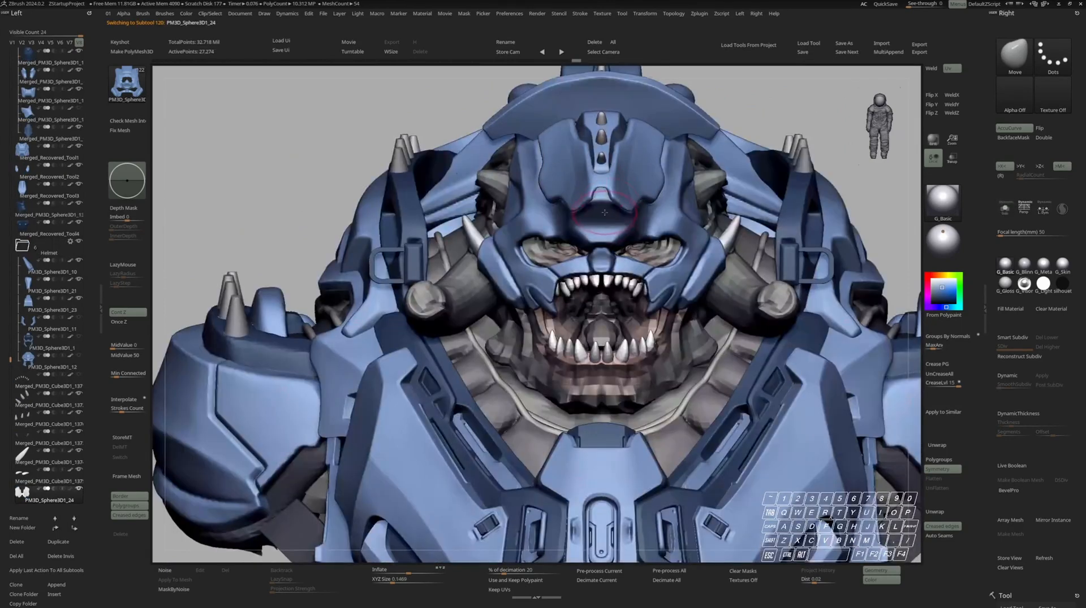
{"action": "key", "text": "s"}
{"action": "key", "text": "space"}
{"action": "key", "text": "s"}
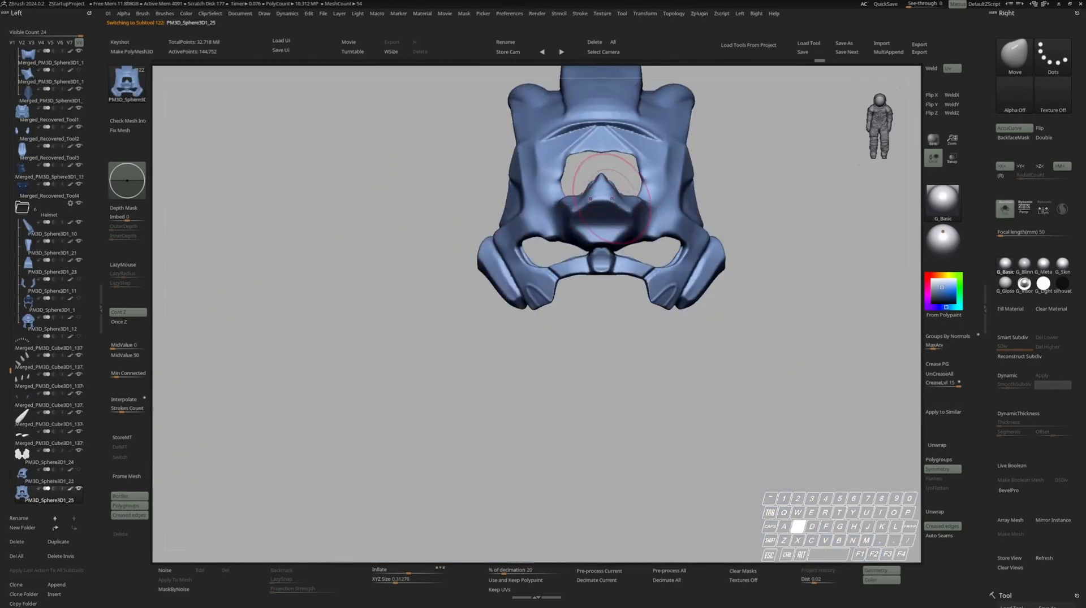
{"action": "key", "text": "s"}
{"action": "key", "text": "s"}
Reshape the forehead plate's lower inner edges above the brow with the Move brush and remesh the plate
{"action": "left_click", "coordinate": [622, 191], "text": "alt"}
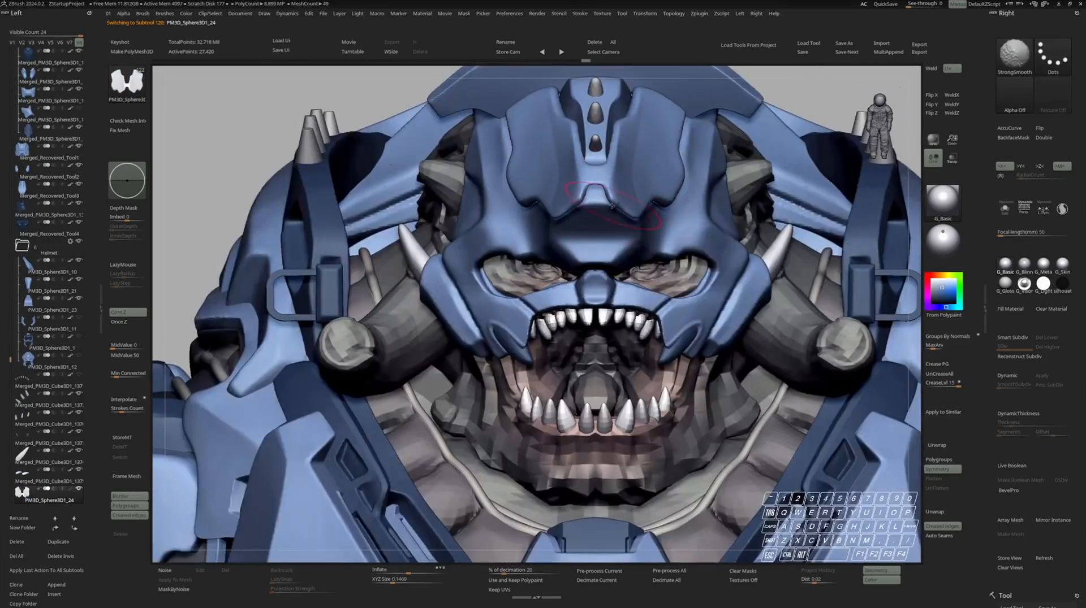
{"action": "key", "text": "s"}
{"action": "left_click_drag", "start_coordinate": [760, 188], "coordinate": [792, 226], "text": "ctrl"}
{"action": "key", "text": "shift+f"}
{"action": "key", "text": "s"}
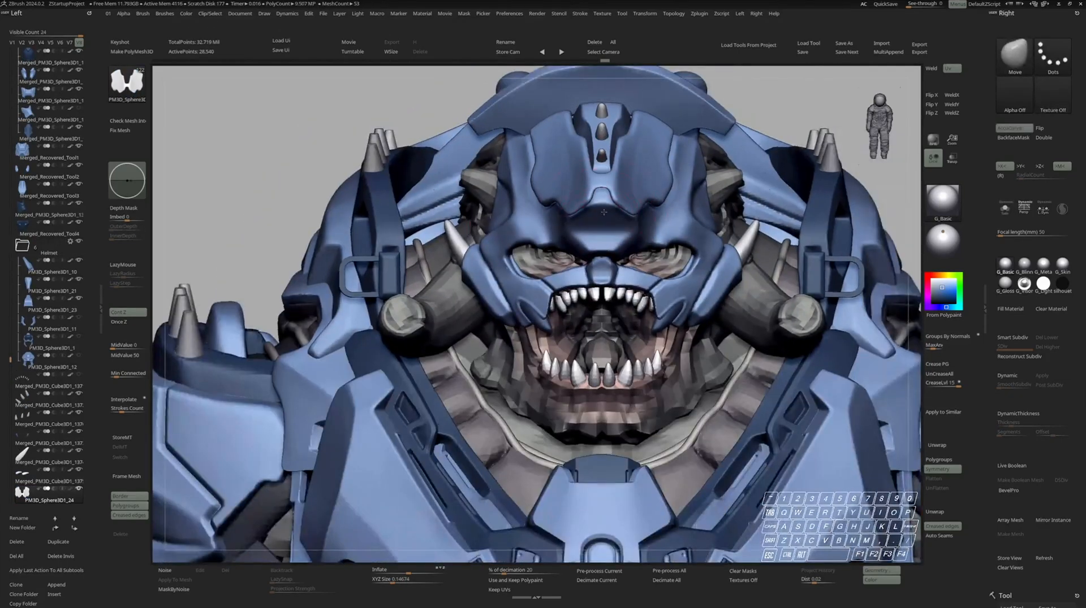
{"action": "key", "text": "s"}
{"action": "key", "text": "s"}
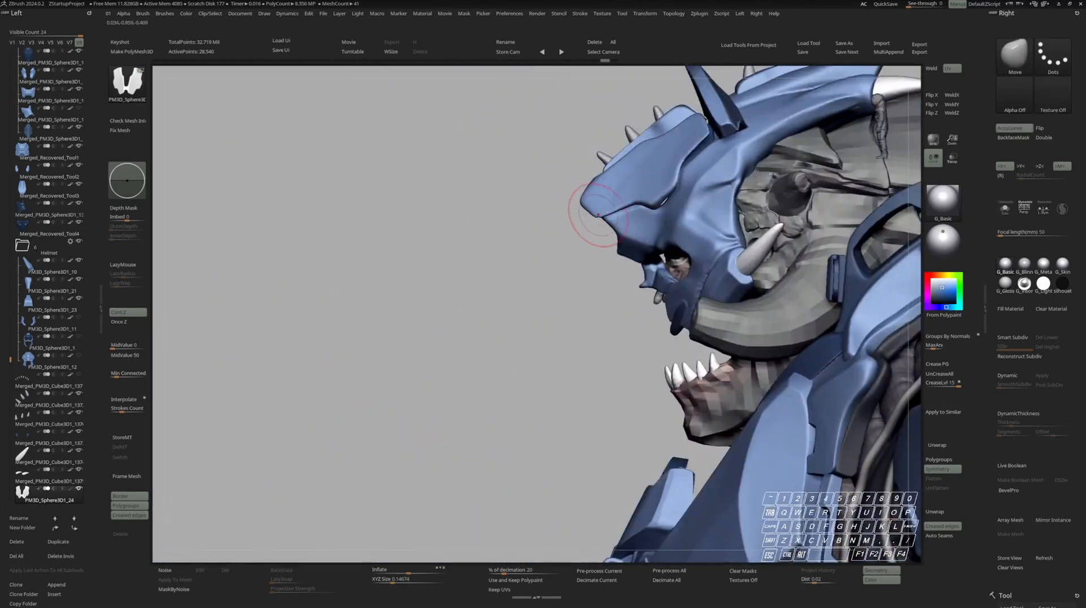
{"action": "mouse_move", "coordinate": [594, 215]}
{"action": "right_mouse_down", "text": "ctrl"}
{"action": "mouse_move", "coordinate": [557, 192]}
{"action": "mouse_move", "coordinate": [594, 218]}
{"action": "mouse_move", "coordinate": [647, 215]}
{"action": "mouse_move", "coordinate": [733, 126]}
{"action": "right_mouse_up", "text": "ctrl"}
Isolate the helmet mask's rear cheek guards with SelectLasso and split them into their own subtool
{"action": "left_click", "coordinate": [613, 208], "text": "alt"}
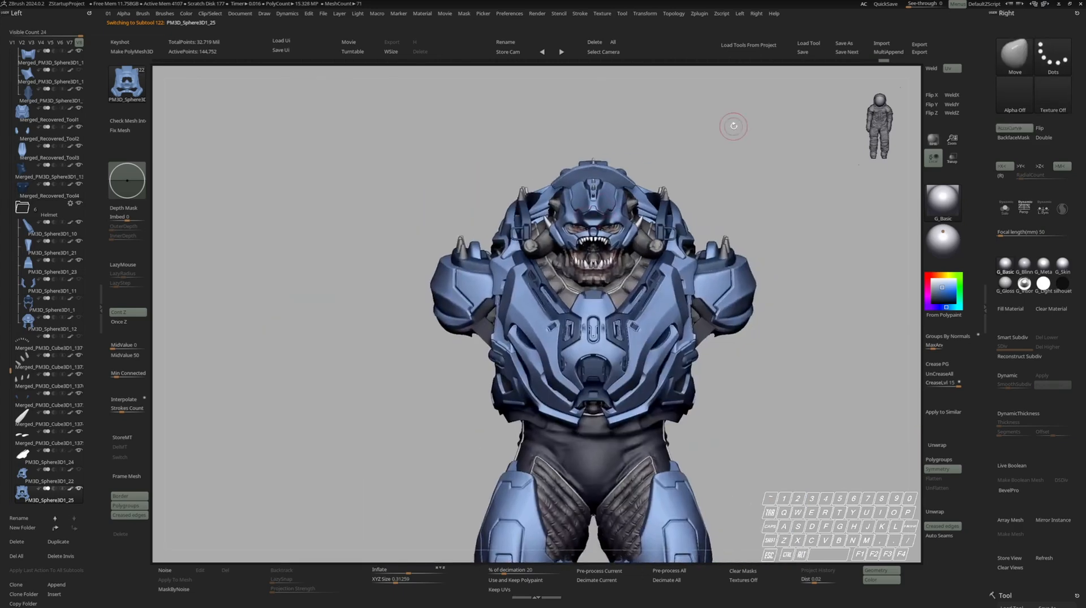
{"action": "mouse_move", "coordinate": [668, 229]}
{"action": "right_mouse_down"}
{"action": "mouse_move", "coordinate": [641, 227]}
{"action": "mouse_move", "coordinate": [643, 249]}
{"action": "right_mouse_up"}
{"action": "key", "text": "alt+s"}
{"action": "mouse_move", "coordinate": [642, 249]}
{"action": "right_mouse_down"}
{"action": "mouse_move", "coordinate": [666, 239]}
{"action": "mouse_move", "coordinate": [659, 256]}
{"action": "mouse_move", "coordinate": [593, 277]}
{"action": "right_mouse_up"}
{"action": "right_click", "coordinate": [666, 239], "text": "ctrl"}
{"action": "left_click_drag", "start_coordinate": [592, 277], "coordinate": [635, 346], "text": "ctrl+shift"}
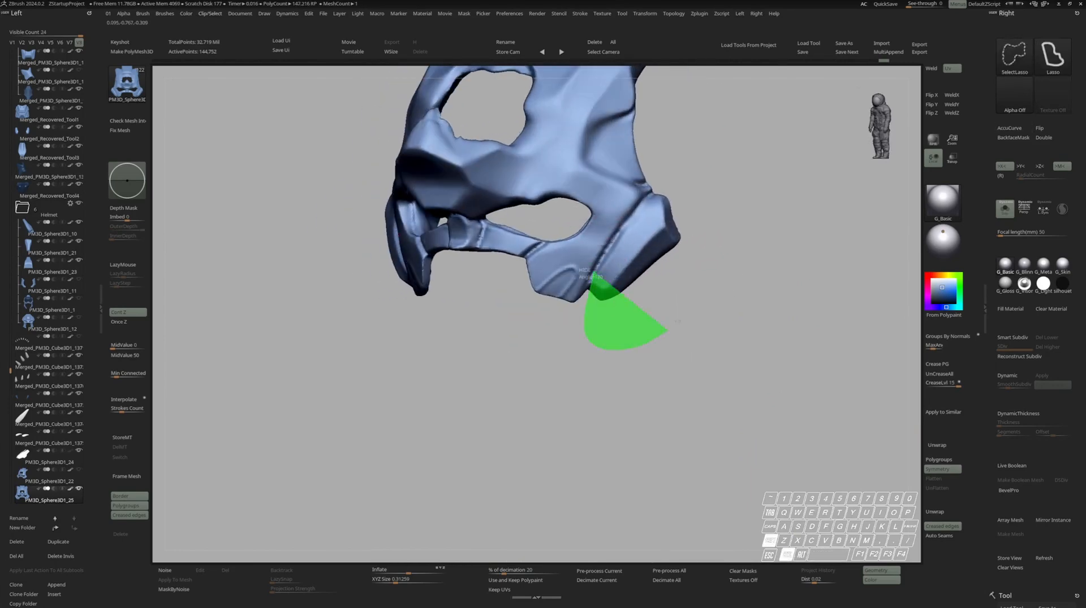
{"action": "left_click_drag", "start_coordinate": [727, 169], "coordinate": [633, 215], "text": "ctrl+shift"}
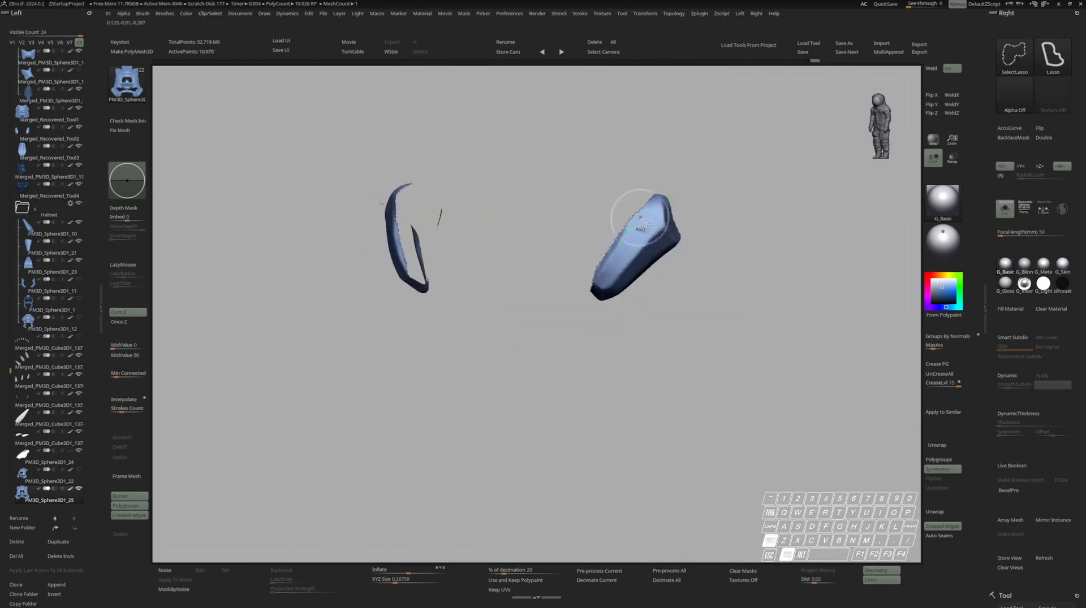
{"action": "left_click", "coordinate": [647, 229], "text": "alt"}
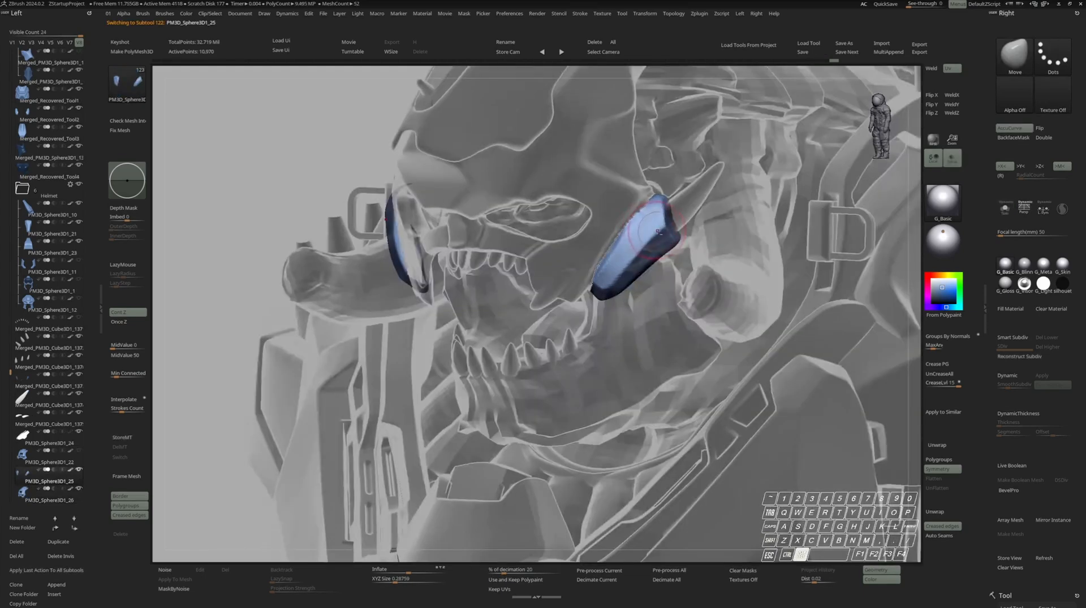
Remesh the separated cheek guards as closed pieces and smooth their cut edges
{"action": "key", "text": "s"}
{"action": "right_click_drag", "start_coordinate": [656, 229], "coordinate": [590, 248]}
{"action": "key", "text": "s"}
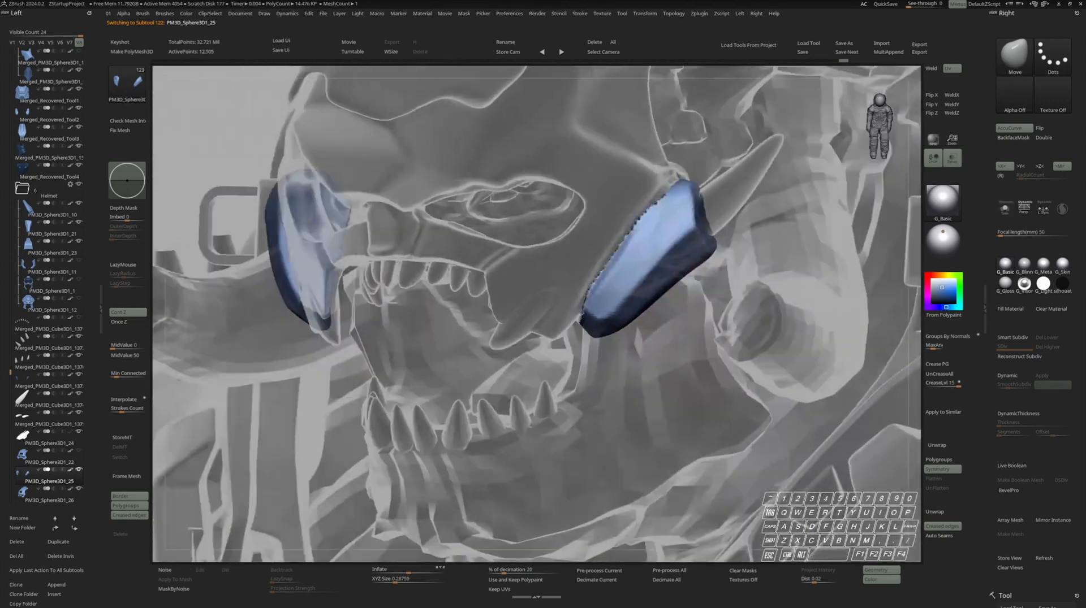
{"action": "key", "text": "s"}
{"action": "right_click_drag", "start_coordinate": [639, 220], "coordinate": [696, 224]}
{"action": "key", "text": "d"}
{"action": "left_click_drag", "start_coordinate": [809, 207], "coordinate": [779, 248], "text": "ctrl"}
{"action": "key", "text": "space"}
{"action": "mouse_move", "coordinate": [650, 249]}
{"action": "left_mouse_down", "text": "shift"}
{"action": "mouse_move", "coordinate": [636, 268]}
{"action": "mouse_move", "coordinate": [650, 260]}
{"action": "left_mouse_up", "text": "shift"}
{"action": "key", "text": "s"}
{"action": "key", "text": "f"}
{"action": "key", "text": "s"}
Select the remaining helmet mask and cap and remesh the openings left by the cheek guards
{"action": "mouse_move", "coordinate": [648, 224]}
{"action": "right_mouse_down", "text": "ctrl"}
{"action": "mouse_move", "coordinate": [633, 254]}
{"action": "mouse_move", "coordinate": [566, 243]}
{"action": "right_mouse_up", "text": "ctrl"}
{"action": "mouse_move", "coordinate": [566, 243]}
{"action": "right_mouse_down", "text": "alt"}
{"action": "mouse_move", "coordinate": [673, 233]}
{"action": "mouse_move", "coordinate": [701, 317]}
{"action": "right_mouse_up", "text": "alt"}
{"action": "key", "text": "space"}
{"action": "left_click", "coordinate": [656, 245]}
{"action": "left_click_drag", "start_coordinate": [763, 322], "coordinate": [730, 363], "text": "ctrl"}
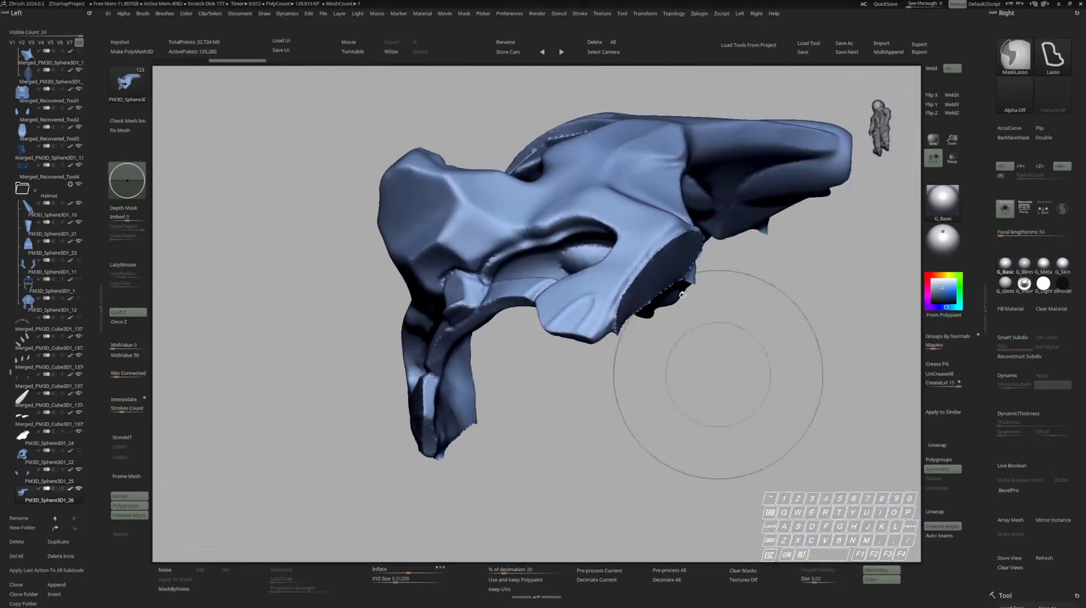
{"action": "key", "text": "alt+f"}
{"action": "key", "text": "space"}
Adjust the mask's capped cheek surfaces with the Move brush
{"action": "mouse_move", "coordinate": [662, 272]}
{"action": "left_mouse_down"}
{"action": "mouse_move", "coordinate": [645, 269]}
{"action": "mouse_move", "coordinate": [639, 294]}
{"action": "left_mouse_up"}
{"action": "right_click_drag", "start_coordinate": [639, 272], "coordinate": [639, 305], "text": "ctrl"}
{"action": "right_click_drag", "start_coordinate": [639, 306], "coordinate": [648, 265]}
{"action": "key", "text": "space"}
{"action": "mouse_move", "coordinate": [648, 265]}
{"action": "left_mouse_down"}
{"action": "mouse_move", "coordinate": [701, 221]}
{"action": "mouse_move", "coordinate": [727, 271]}
{"action": "left_mouse_up"}
Smooth the mask's capped cheek surfaces and the rough cut edges around them
{"action": "right_click_drag", "start_coordinate": [727, 271], "coordinate": [681, 221]}
{"action": "left_click_drag", "start_coordinate": [681, 221], "coordinate": [734, 244], "text": "shift"}
{"action": "left_click_drag", "start_coordinate": [722, 290], "coordinate": [679, 303], "text": "shift"}
{"action": "right_click_drag", "start_coordinate": [650, 297], "coordinate": [687, 286]}
{"action": "left_click_drag", "start_coordinate": [642, 247], "coordinate": [615, 270], "text": "shift"}
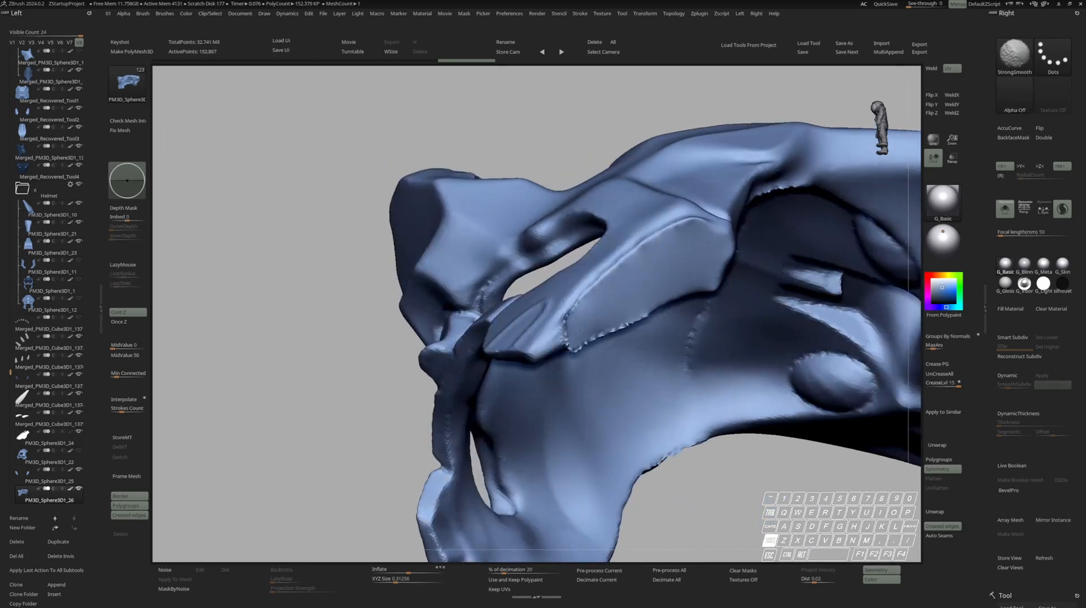
{"action": "right_click_drag", "start_coordinate": [575, 336], "coordinate": [594, 301]}
{"action": "mouse_move", "coordinate": [565, 343]}
{"action": "right_mouse_down"}
{"action": "mouse_move", "coordinate": [591, 346]}
{"action": "mouse_move", "coordinate": [630, 271]}
{"action": "mouse_move", "coordinate": [624, 285]}
{"action": "right_mouse_up"}
Trim the rear outer edge of the mask's cheek, from temple corner to lower tip, with ClipCurve
{"action": "key", "text": "backslash"}
{"action": "key", "text": "space"}
{"action": "left_click", "coordinate": [625, 288]}
{"action": "right_click_drag", "start_coordinate": [634, 233], "coordinate": [661, 229]}
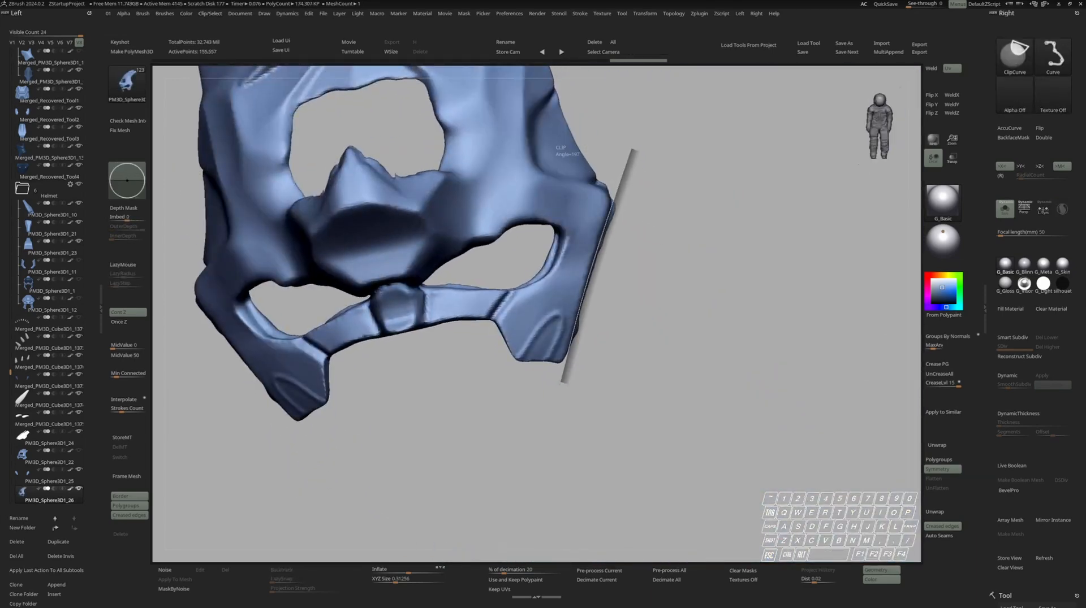
{"action": "left_click_drag", "start_coordinate": [564, 382], "coordinate": [564, 381], "text": "ctrl+shift"}
{"action": "mouse_move", "coordinate": [639, 333]}
{"action": "right_mouse_down"}
{"action": "mouse_move", "coordinate": [605, 322]}
{"action": "mouse_move", "coordinate": [577, 277]}
{"action": "right_mouse_up"}
{"action": "mouse_move", "coordinate": [577, 277]}
{"action": "right_mouse_down", "text": "ctrl"}
{"action": "mouse_move", "coordinate": [613, 255]}
{"action": "mouse_move", "coordinate": [667, 271]}
{"action": "mouse_move", "coordinate": [643, 264]}
{"action": "right_mouse_up", "text": "ctrl"}
{"action": "left_click_drag", "start_coordinate": [681, 192], "coordinate": [629, 228], "text": "ctrl+shift"}
{"action": "key", "text": "space"}
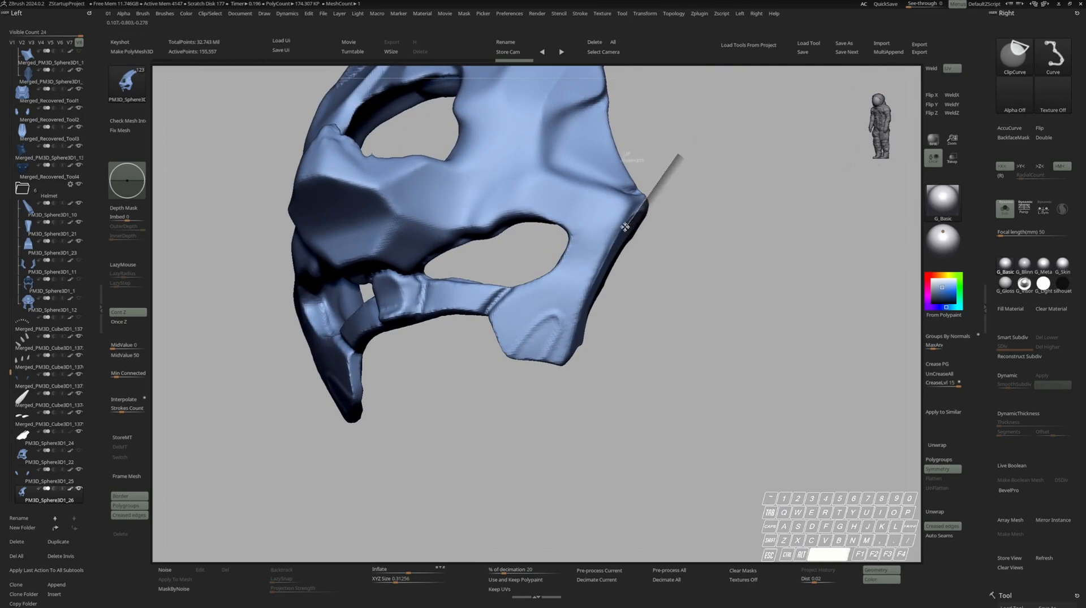
{"action": "left_click_drag", "start_coordinate": [561, 398], "coordinate": [562, 398], "text": "ctrl+shift"}
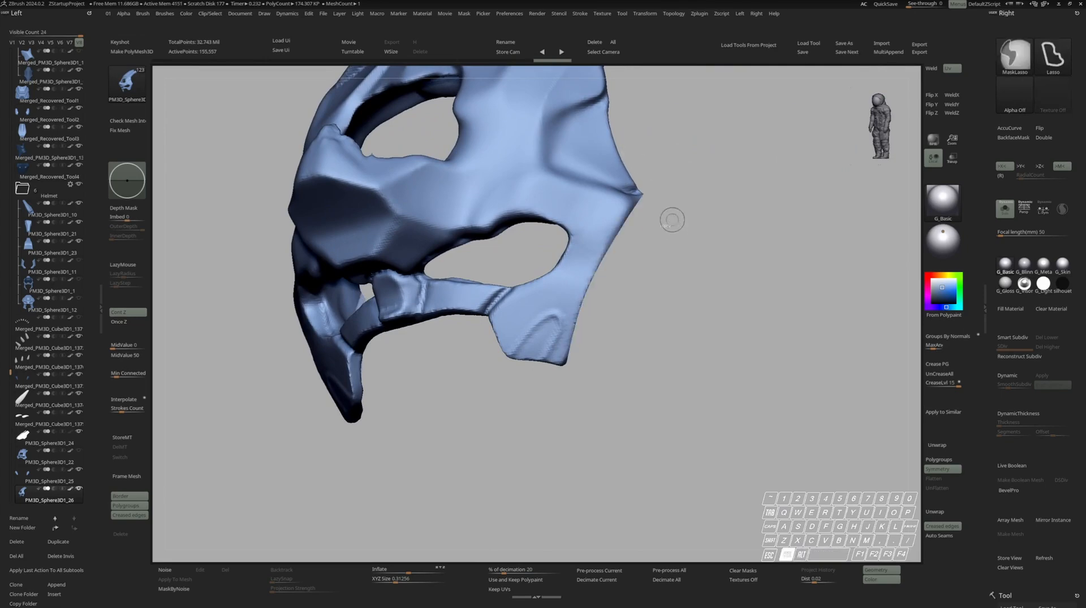
Reshape the outer side of the mask's cheek beside the eye opening with the Move brush
{"action": "right_click_drag", "start_coordinate": [668, 226], "coordinate": [622, 214]}
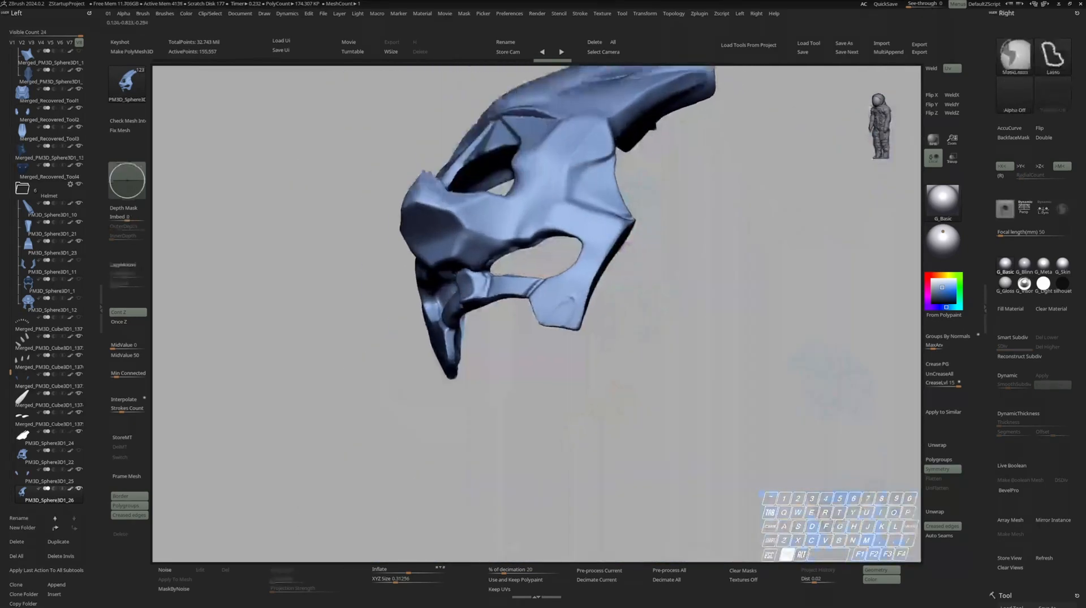
{"action": "mouse_move", "coordinate": [565, 254]}
{"action": "right_mouse_down"}
{"action": "mouse_move", "coordinate": [575, 290]}
{"action": "mouse_move", "coordinate": [553, 281]}
{"action": "right_mouse_up"}
{"action": "key", "text": "b"}
{"action": "key", "text": "m"}
{"action": "key", "text": "v"}
{"action": "key", "text": "space"}
{"action": "key", "text": "space"}
{"action": "key", "text": "space"}
{"action": "left_click_drag", "start_coordinate": [589, 271], "coordinate": [613, 234]}
Clip the mask's outer cheek side flat with another ClipCurve cut from a front three-quarter view
{"action": "right_click_drag", "start_coordinate": [608, 243], "coordinate": [643, 250]}
{"action": "mouse_move", "coordinate": [571, 249]}
{"action": "right_mouse_down"}
{"action": "mouse_move", "coordinate": [622, 247]}
{"action": "mouse_move", "coordinate": [626, 261]}
{"action": "mouse_move", "coordinate": [642, 227]}
{"action": "right_mouse_up"}
{"action": "left_click_drag", "start_coordinate": [622, 199], "coordinate": [619, 244], "text": "ctrl+shift"}
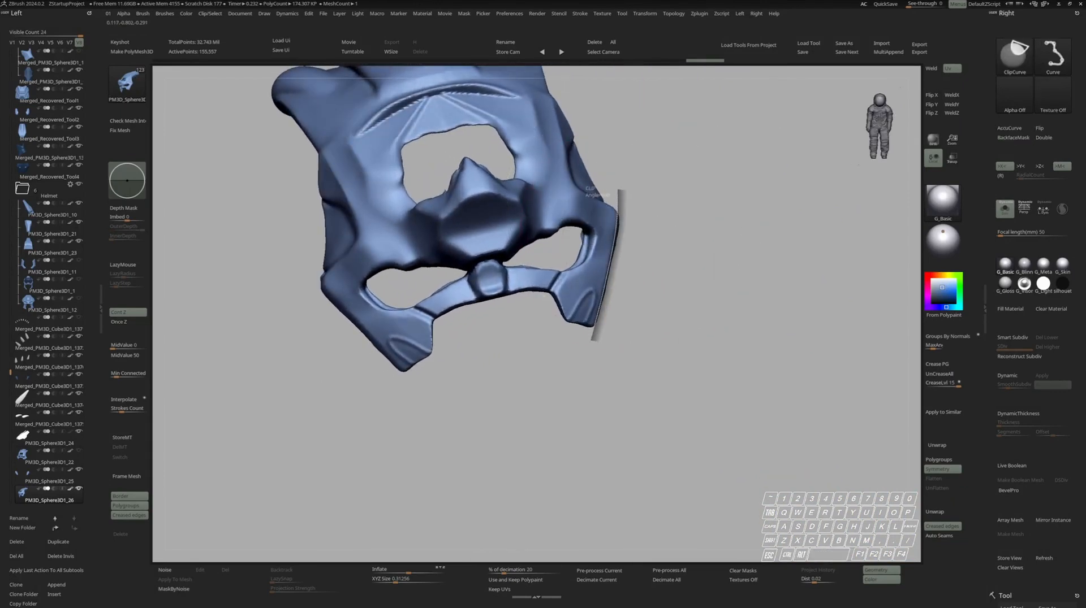
{"action": "left_click_drag", "start_coordinate": [592, 340], "coordinate": [594, 305], "text": "ctrl+shift"}
{"action": "right_click_drag", "start_coordinate": [594, 305], "coordinate": [582, 328]}
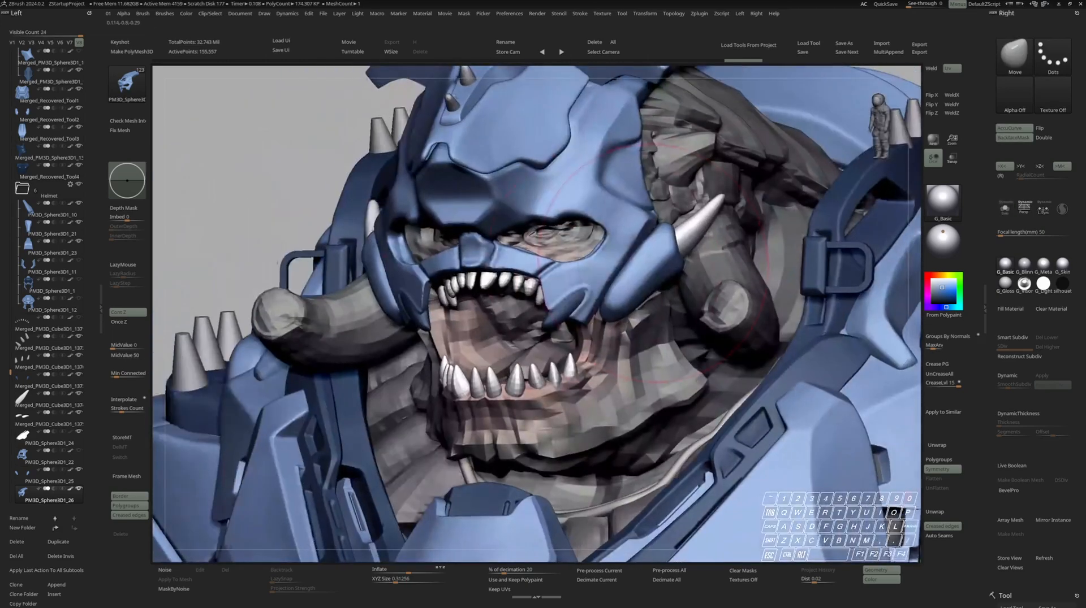
Clear the mask and remesh the trimmed helmet mask with DynaMesh at a finer resolution
{"action": "key", "text": "r"}
{"action": "mouse_move", "coordinate": [653, 264]}
{"action": "right_mouse_down", "text": "ctrl"}
{"action": "mouse_move", "coordinate": [582, 270]}
{"action": "mouse_move", "coordinate": [614, 240]}
{"action": "mouse_move", "coordinate": [630, 268]}
{"action": "right_mouse_up", "text": "ctrl"}
{"action": "key", "text": "F2"}
{"action": "left_click_drag", "start_coordinate": [760, 306], "coordinate": [807, 262], "text": "ctrl"}
{"action": "mouse_move", "coordinate": [806, 262]}
{"action": "right_mouse_down"}
{"action": "mouse_move", "coordinate": [814, 339]}
{"action": "mouse_move", "coordinate": [802, 384]}
{"action": "right_mouse_up"}
{"action": "key", "text": "shift+f"}
{"action": "key", "text": "y"}
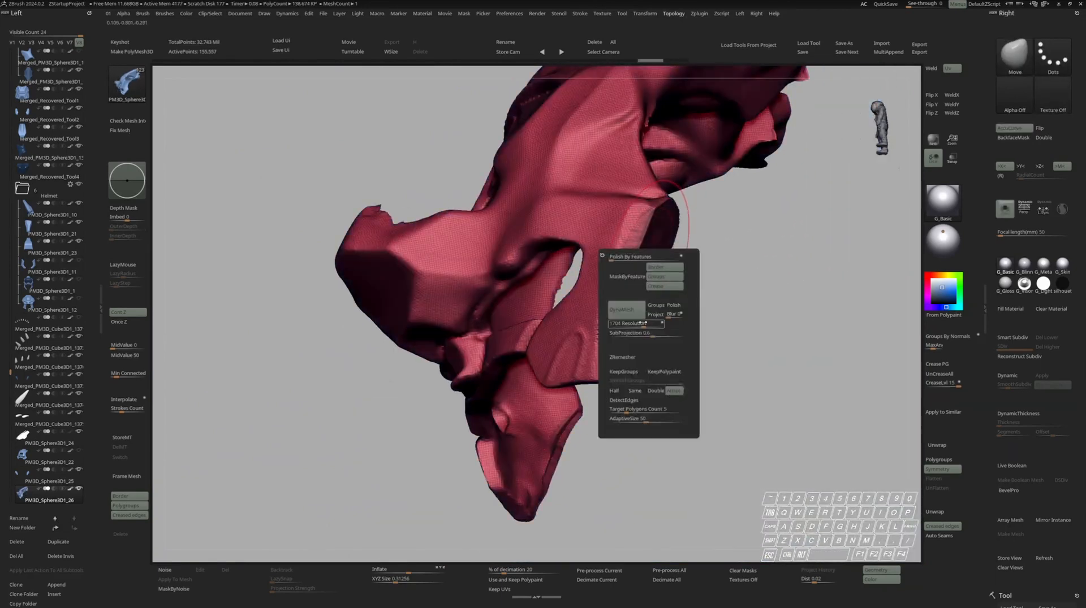
{"action": "left_click_drag", "start_coordinate": [741, 316], "coordinate": [727, 295], "text": "ctrl"}
{"action": "right_click_drag", "start_coordinate": [727, 296], "coordinate": [772, 286]}
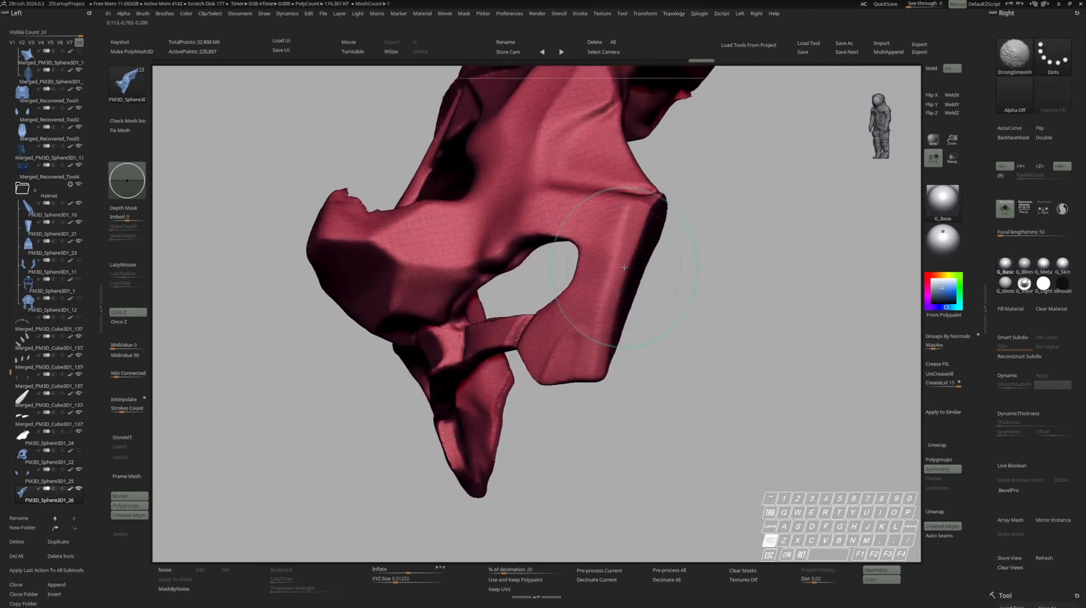
Smooth the remeshed cheek of the helmet mask and refine its outer edges with EdgeRefine
{"action": "key", "text": "shift+f"}
{"action": "key", "text": "space"}
{"action": "left_click_drag", "start_coordinate": [639, 252], "coordinate": [613, 222]}
{"action": "key", "text": "alt+c"}
{"action": "key", "text": "space"}
{"action": "right_click_drag", "start_coordinate": [655, 185], "coordinate": [659, 164], "text": "ctrl"}
{"action": "right_click_drag", "start_coordinate": [659, 164], "coordinate": [735, 169], "text": "shift"}
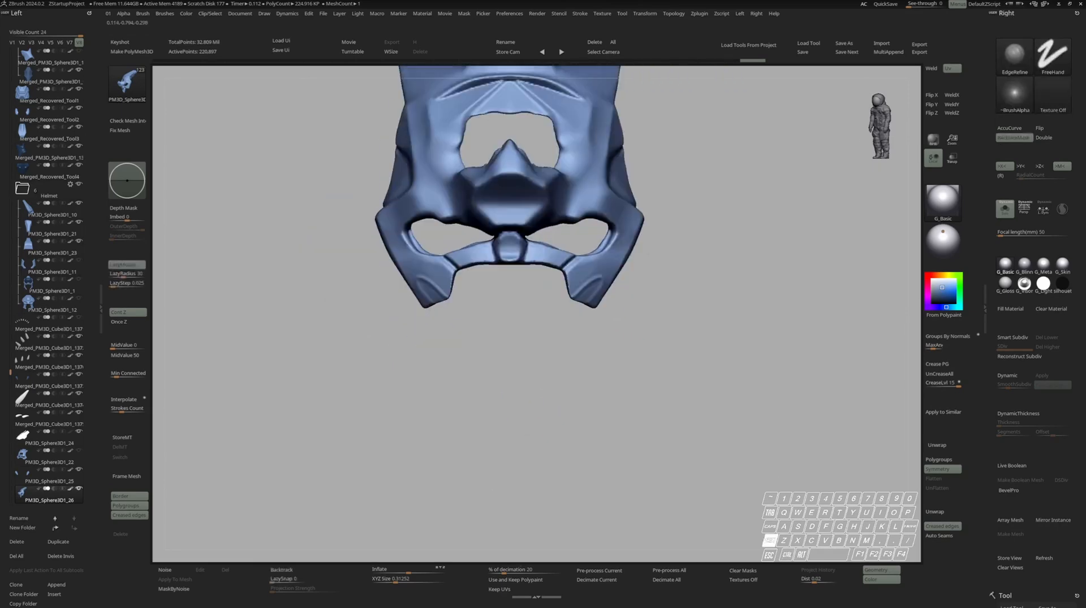
Select the separate cheek guards and adjust their shape against the mask with the Move brush
{"action": "key", "text": "alt+s"}
{"action": "right_click_drag", "start_coordinate": [650, 237], "coordinate": [650, 226], "text": "ctrl"}
{"action": "left_click", "coordinate": [634, 257], "text": "alt"}
{"action": "key", "text": "alt+s"}
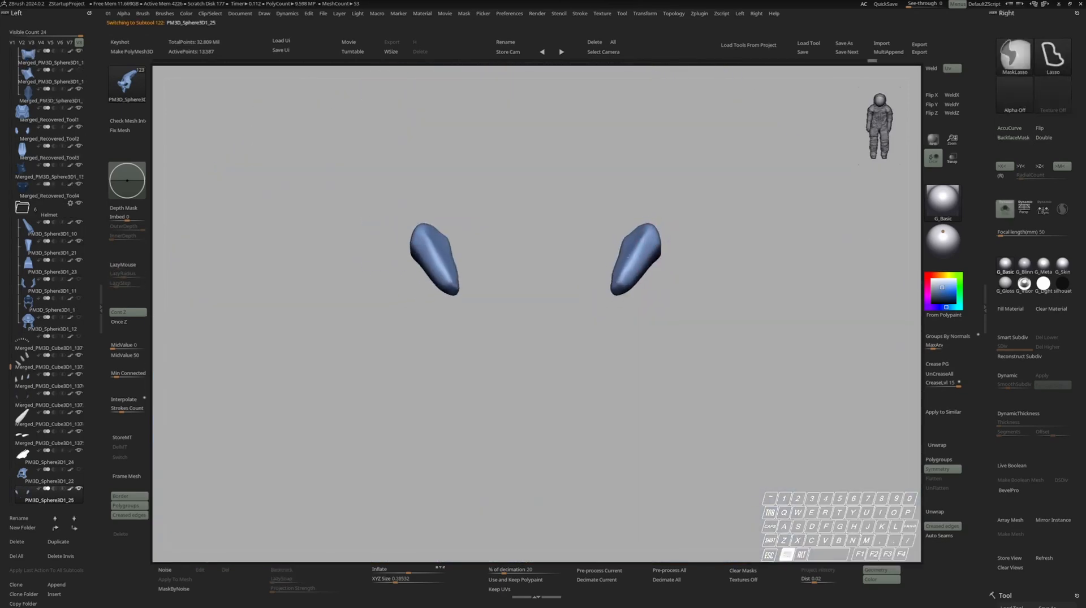
{"action": "key", "text": "alt+s"}
{"action": "right_click_drag", "start_coordinate": [636, 277], "coordinate": [576, 254], "text": "ctrl"}
{"action": "key", "text": "space"}
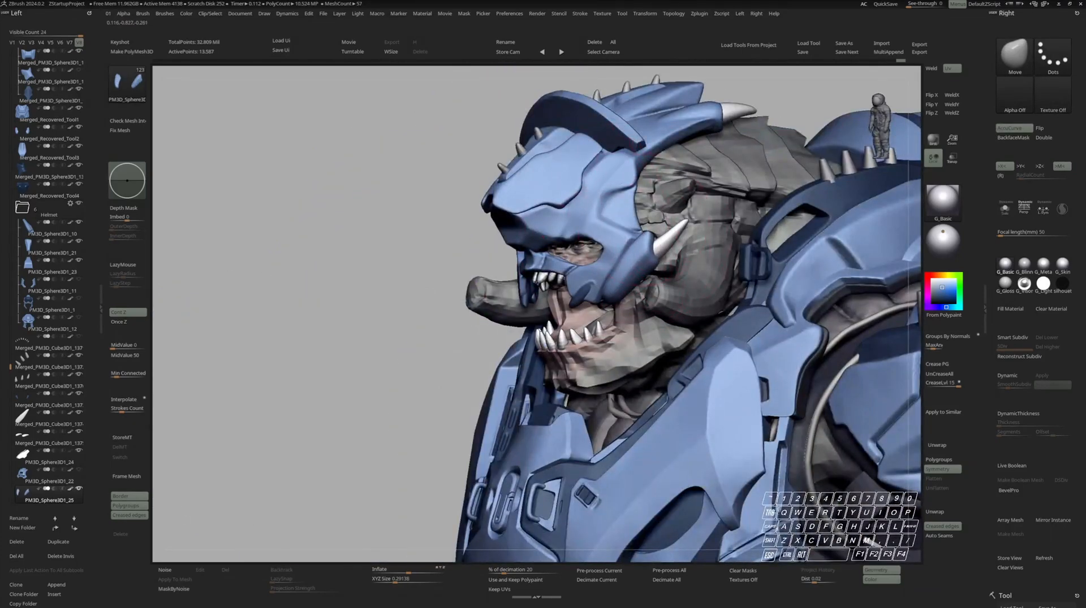
{"action": "right_click_drag", "start_coordinate": [626, 238], "coordinate": [676, 258]}
{"action": "key", "text": "space"}
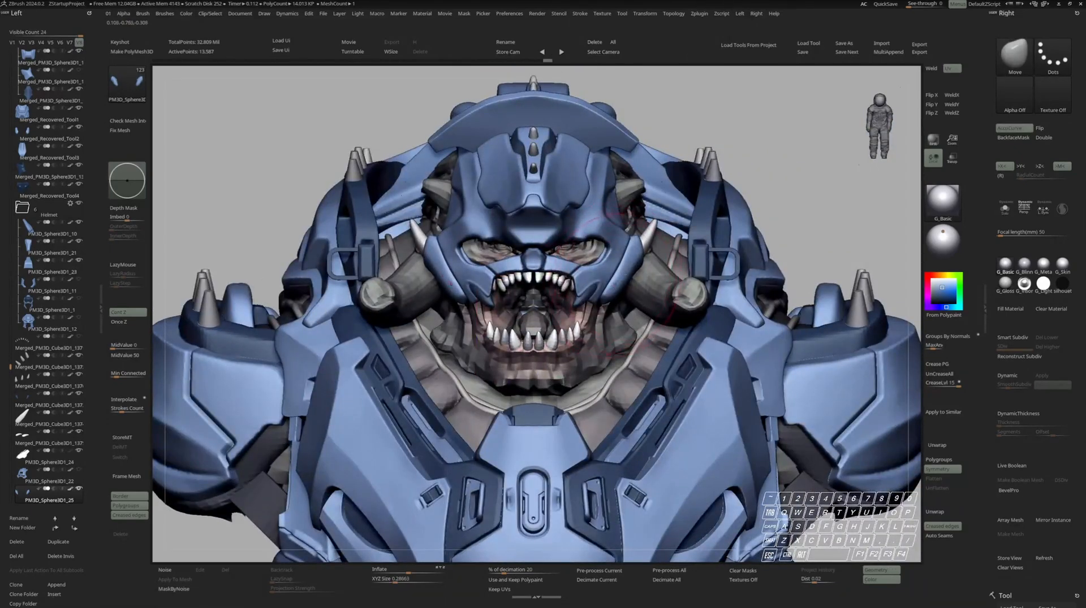
Refine the cheek guards' front silhouette with the Move brush at varied draw sizes, judging it against the whole figure
{"action": "right_click_drag", "start_coordinate": [628, 275], "coordinate": [627, 251], "text": "ctrl"}
{"action": "right_click_drag", "start_coordinate": [628, 269], "coordinate": [635, 313], "text": "ctrl"}
{"action": "key", "text": "space"}
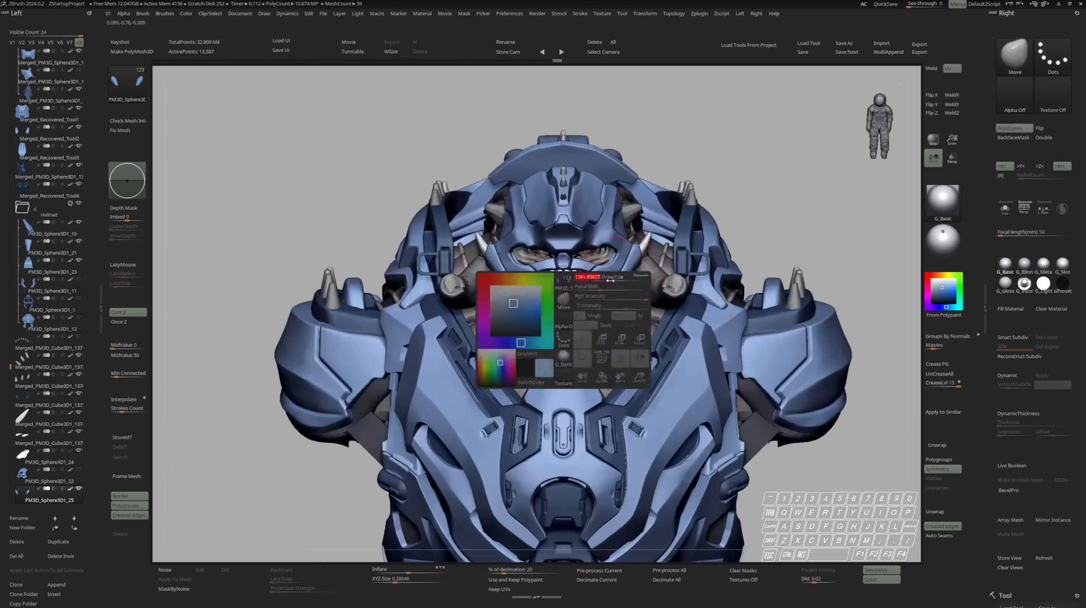
{"action": "key", "text": "space"}
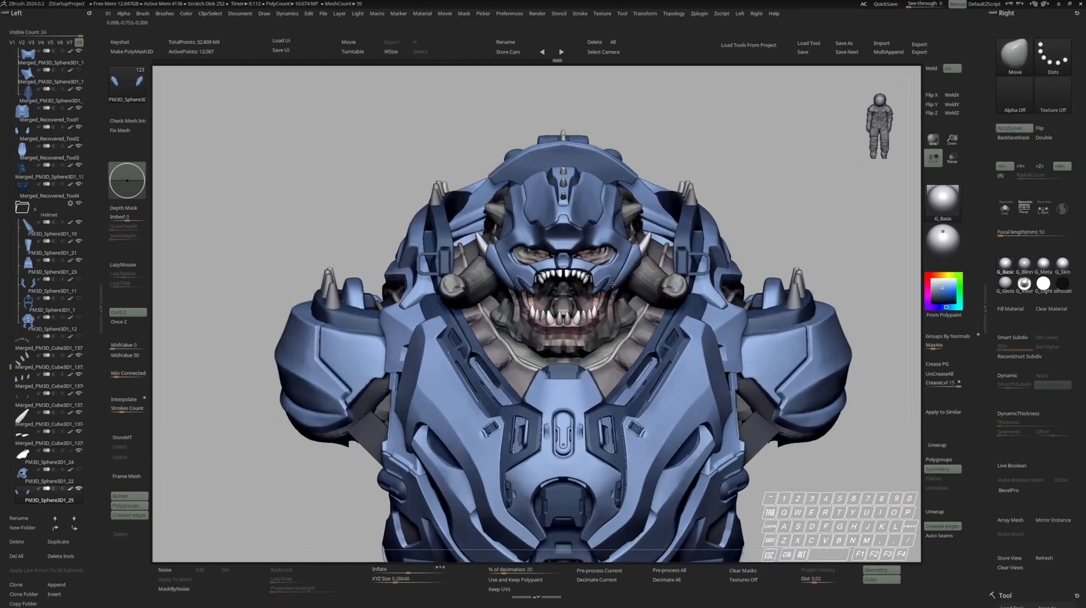
{"action": "right_click_drag", "start_coordinate": [705, 210], "coordinate": [609, 210], "text": "ctrl"}
{"action": "mouse_move", "coordinate": [582, 245]}
{"action": "right_mouse_down", "text": "ctrl"}
{"action": "mouse_move", "coordinate": [588, 281]}
{"action": "mouse_move", "coordinate": [602, 260]}
{"action": "mouse_move", "coordinate": [583, 244]}
{"action": "mouse_move", "coordinate": [609, 247]}
{"action": "right_mouse_up", "text": "ctrl"}
{"action": "key", "text": "space"}
{"action": "key", "text": "space"}
{"action": "key", "text": "space"}
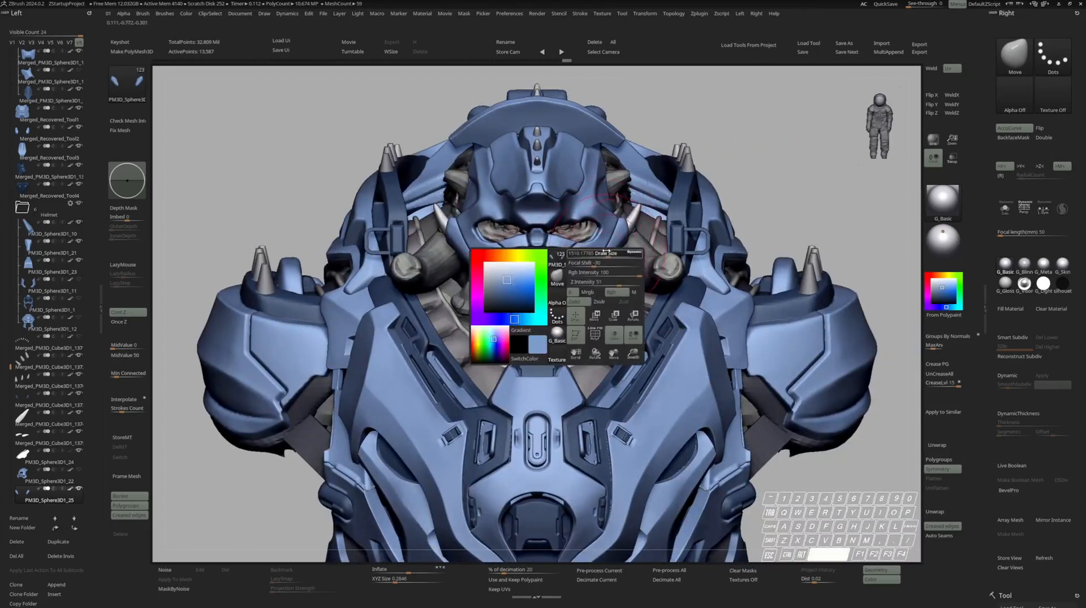
{"action": "key", "text": "space"}
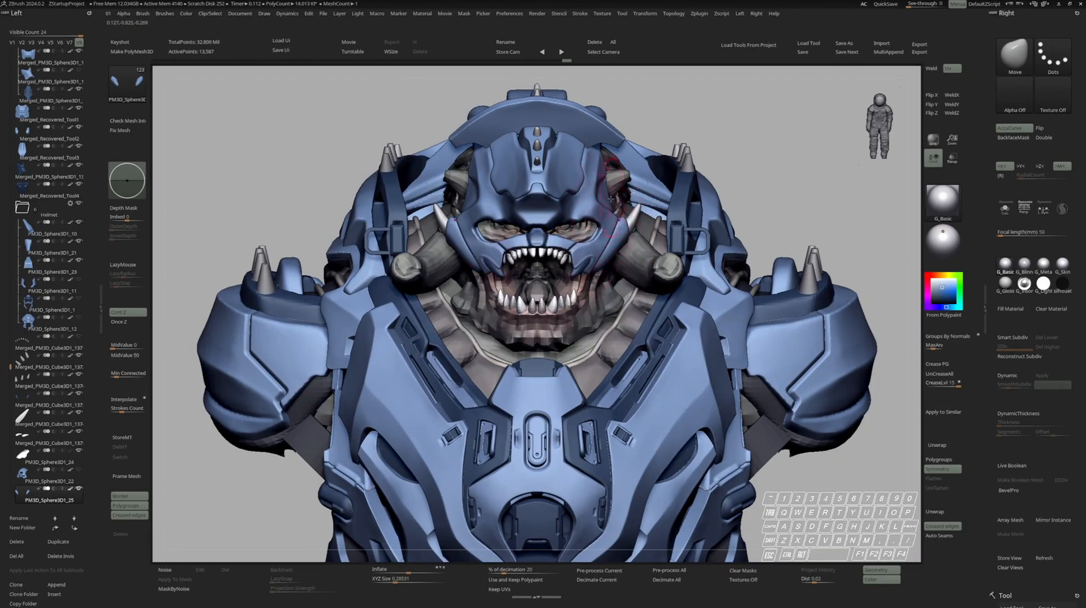
{"action": "key", "text": "space"}
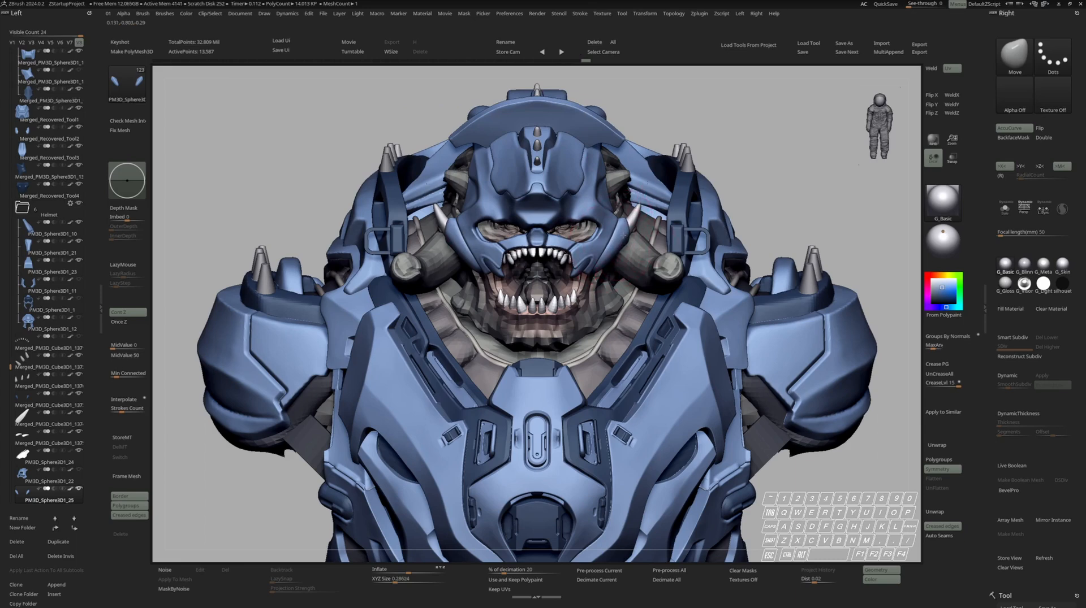
{"action": "right_click_drag", "start_coordinate": [625, 242], "coordinate": [602, 286], "text": "ctrl"}
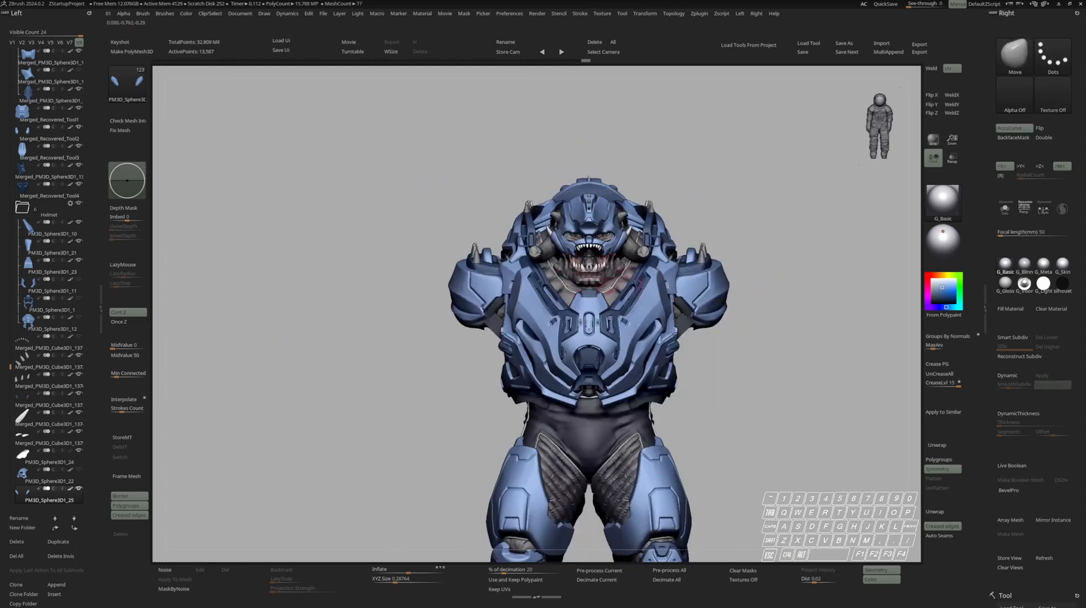
{"action": "key", "text": "space"}
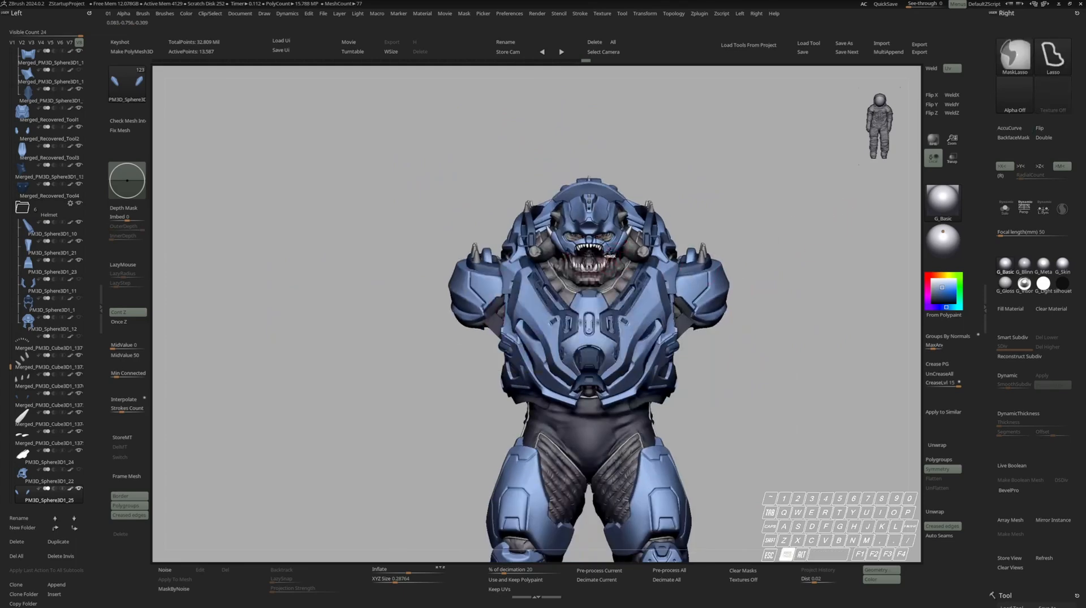
{"action": "right_click_drag", "start_coordinate": [617, 278], "coordinate": [628, 257], "text": "ctrl"}
{"action": "key", "text": "space"}
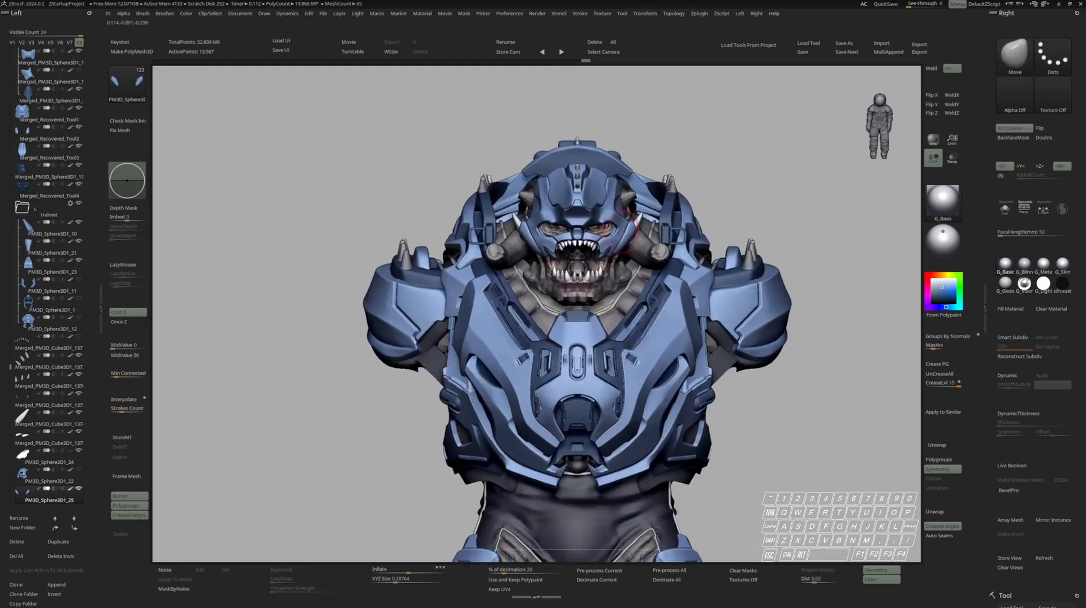
{"action": "right_click_drag", "start_coordinate": [630, 236], "coordinate": [616, 209], "text": "ctrl"}
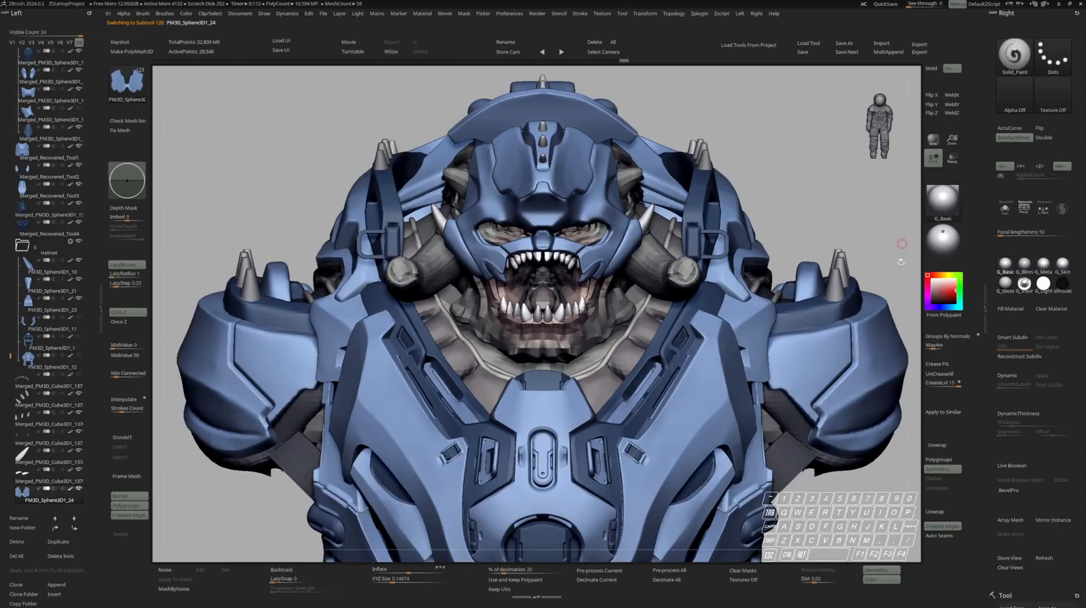
Try red Solid_Paint guide lines down both sides of the helmet mask, from temples to lower cheeks
{"action": "right_click_drag", "start_coordinate": [616, 218], "coordinate": [606, 190], "text": "ctrl"}
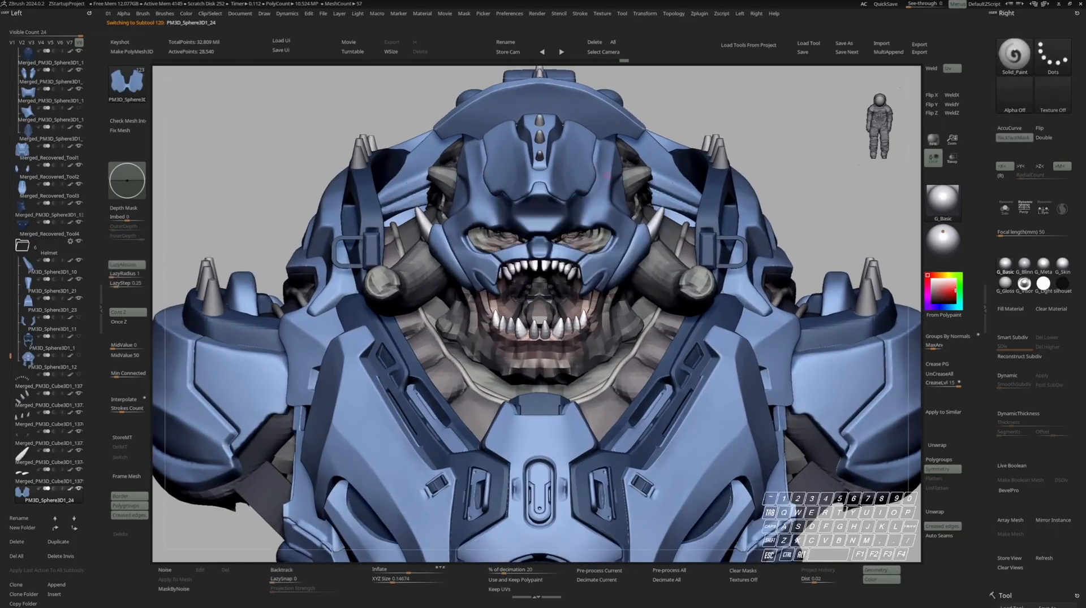
{"action": "left_click", "coordinate": [606, 140], "text": "alt"}
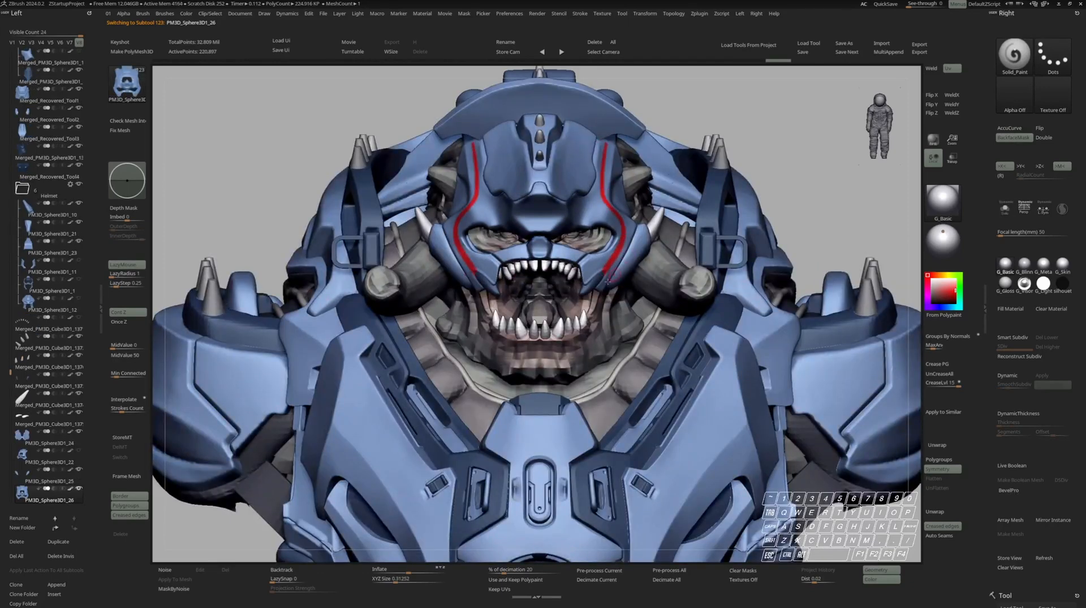
{"action": "left_click", "coordinate": [639, 242], "text": "alt"}
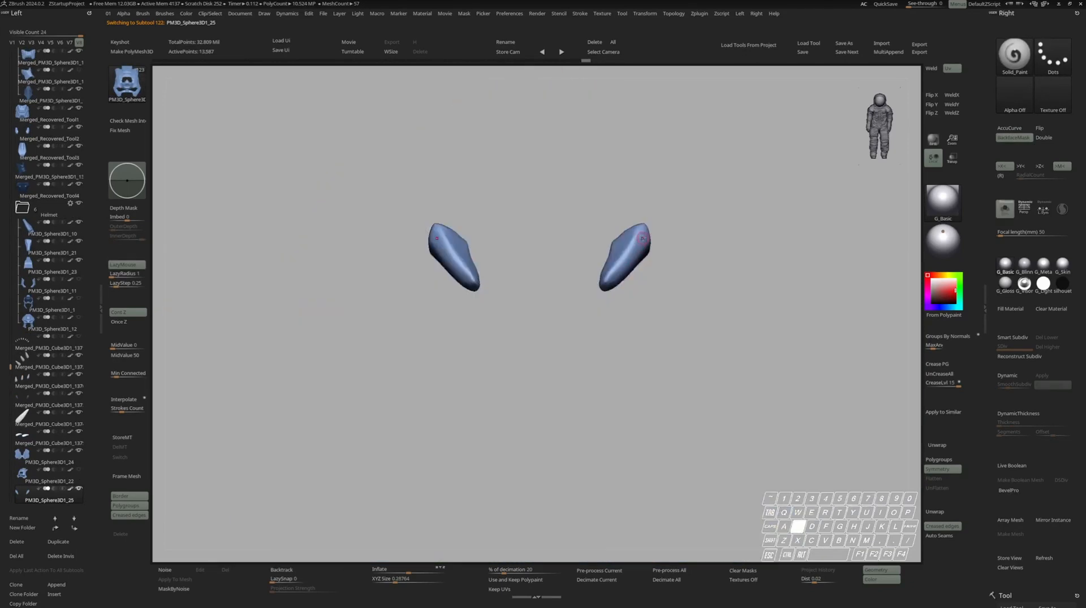
{"action": "key", "text": "ctrl+z"}
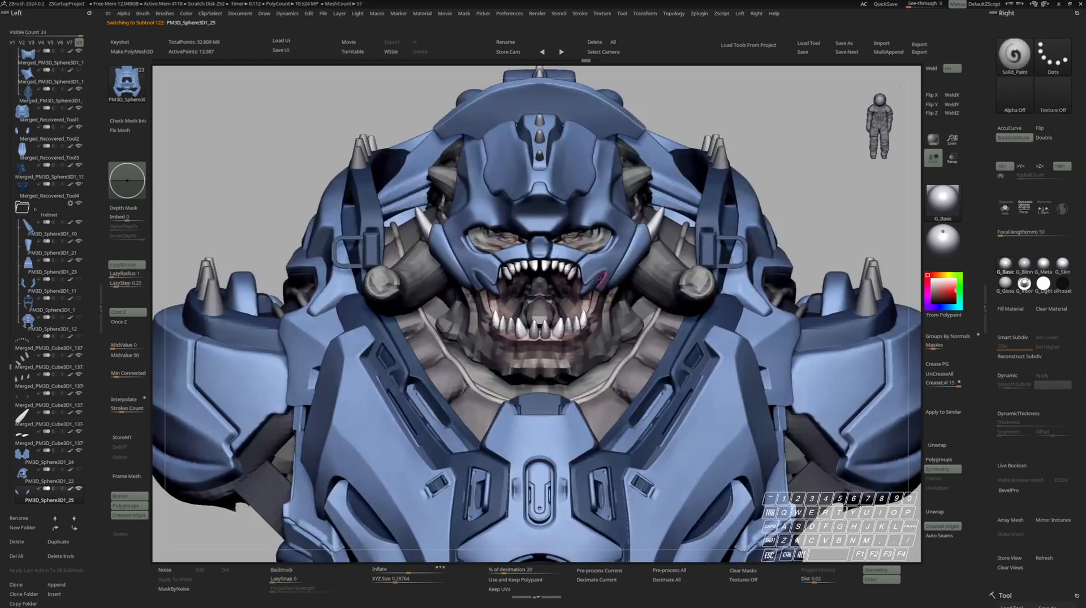
Reselect the helmet mask and smooth its lower cheek beside the mouth
{"action": "left_click", "coordinate": [598, 278], "text": "alt"}
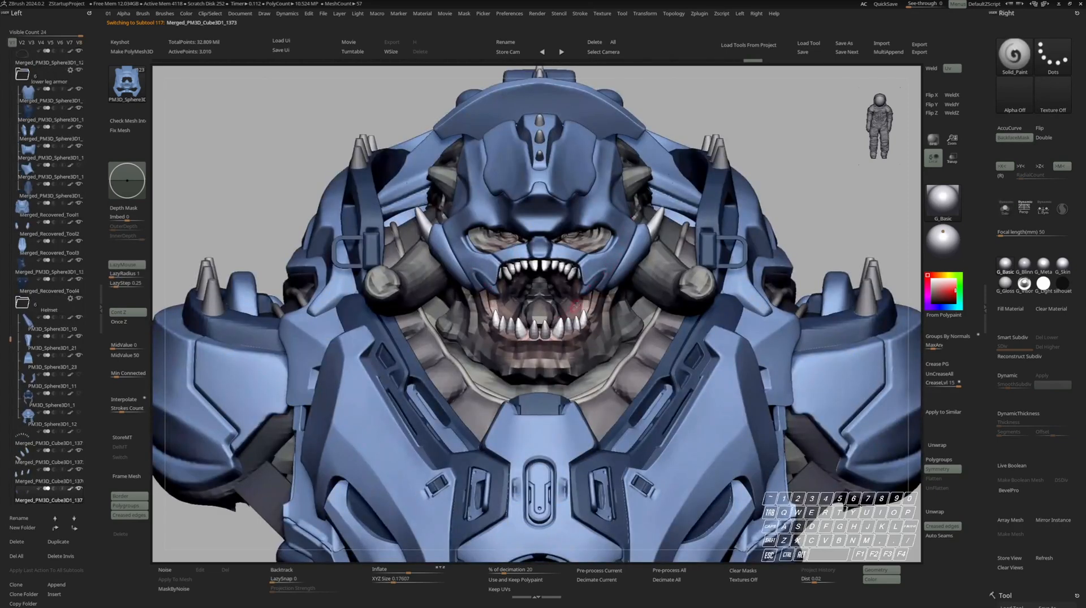
{"action": "key", "text": "m"}
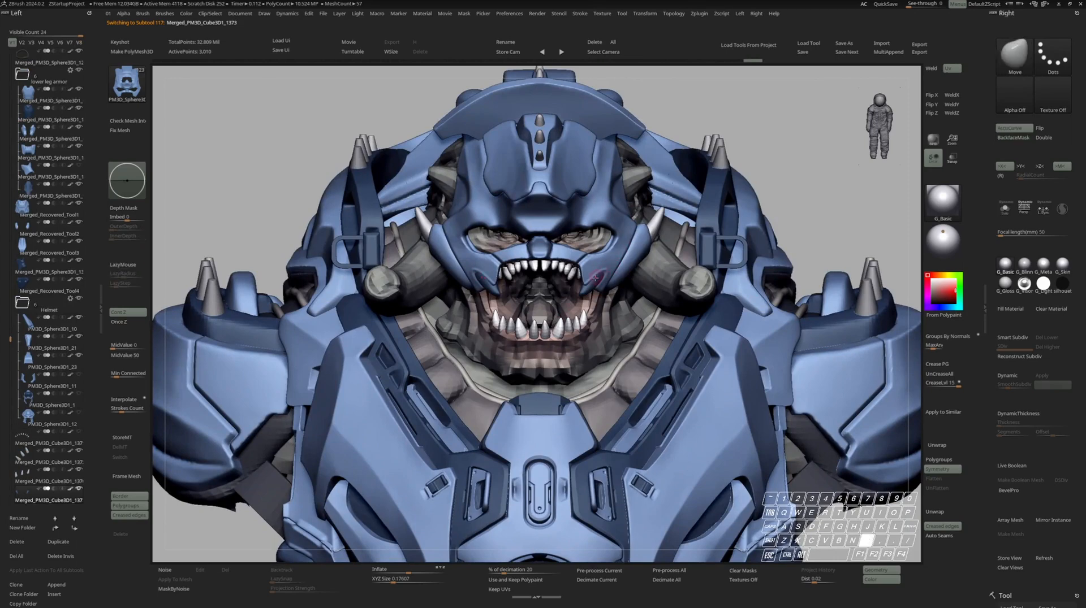
{"action": "left_click", "coordinate": [621, 248], "text": "alt"}
{"action": "key", "text": "s"}
{"action": "key", "text": "s"}
{"action": "key", "text": "s"}
{"action": "key", "text": "s"}
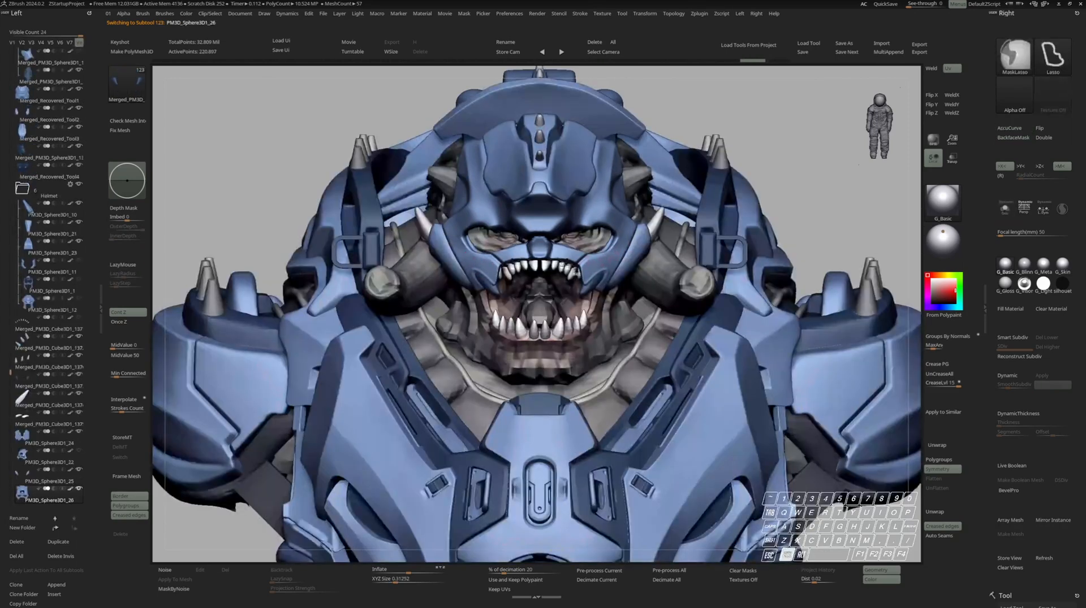
{"action": "right_click_drag", "start_coordinate": [610, 254], "coordinate": [613, 282], "text": "ctrl"}
{"action": "mouse_move", "coordinate": [602, 264]}
{"action": "left_mouse_down", "text": "shift"}
{"action": "mouse_move", "coordinate": [590, 263]}
{"action": "mouse_move", "coordinate": [597, 258]}
{"action": "left_mouse_up", "text": "shift"}
Reshape the junction of the cheek and the narrow bar below the eye opening with the Move brush
{"action": "key", "text": "s"}
{"action": "mouse_move", "coordinate": [632, 243]}
{"action": "right_mouse_down", "text": "ctrl"}
{"action": "mouse_move", "coordinate": [633, 265]}
{"action": "mouse_move", "coordinate": [597, 261]}
{"action": "right_mouse_up", "text": "ctrl"}
{"action": "key", "text": "b"}
{"action": "left_click_drag", "start_coordinate": [597, 269], "coordinate": [612, 274]}
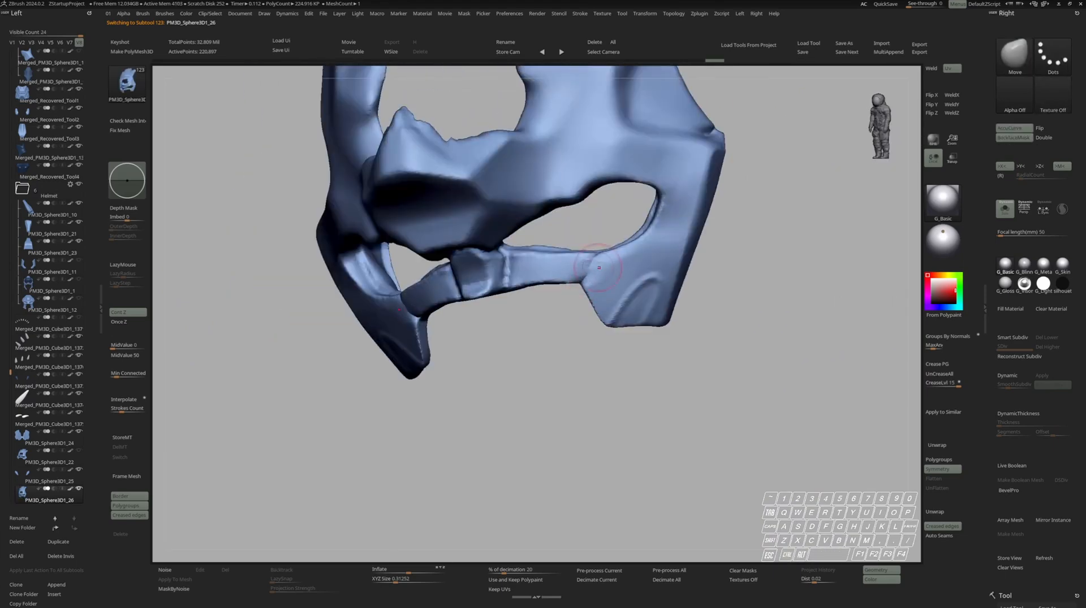
{"action": "right_click_drag", "start_coordinate": [568, 268], "coordinate": [572, 262]}
{"action": "left_click_drag", "start_coordinate": [588, 266], "coordinate": [598, 265]}
{"action": "key", "text": "h"}
{"action": "mouse_move", "coordinate": [577, 268]}
{"action": "right_mouse_down"}
{"action": "mouse_move", "coordinate": [605, 263]}
{"action": "mouse_move", "coordinate": [572, 258]}
{"action": "right_mouse_up"}
{"action": "left_click_drag", "start_coordinate": [572, 258], "coordinate": [568, 255]}
Continue refining the mask's cheek contours at varied draw sizes, checking them against the full head
{"action": "key", "text": "s"}
{"action": "mouse_move", "coordinate": [588, 271]}
{"action": "right_mouse_down", "text": "ctrl"}
{"action": "mouse_move", "coordinate": [588, 249]}
{"action": "mouse_move", "coordinate": [597, 269]}
{"action": "right_mouse_up", "text": "ctrl"}
{"action": "key", "text": "s"}
{"action": "mouse_move", "coordinate": [596, 269]}
{"action": "right_mouse_down"}
{"action": "mouse_move", "coordinate": [667, 294]}
{"action": "mouse_move", "coordinate": [767, 376]}
{"action": "right_mouse_up"}
{"action": "key", "text": "s"}
{"action": "key", "text": "m"}
{"action": "mouse_move", "coordinate": [688, 240]}
{"action": "right_mouse_down", "text": "ctrl"}
{"action": "mouse_move", "coordinate": [709, 294]}
{"action": "mouse_move", "coordinate": [678, 268]}
{"action": "mouse_move", "coordinate": [678, 294]}
{"action": "mouse_move", "coordinate": [747, 278]}
{"action": "mouse_move", "coordinate": [718, 283]}
{"action": "mouse_move", "coordinate": [645, 252]}
{"action": "mouse_move", "coordinate": [693, 247]}
{"action": "mouse_move", "coordinate": [645, 265]}
{"action": "mouse_move", "coordinate": [670, 265]}
{"action": "right_mouse_up", "text": "ctrl"}
{"action": "key", "text": "s"}
{"action": "key", "text": "s"}
{"action": "key", "text": "s"}
{"action": "key", "text": "space"}
{"action": "mouse_move", "coordinate": [688, 227]}
{"action": "right_mouse_down"}
{"action": "mouse_move", "coordinate": [667, 229]}
{"action": "mouse_move", "coordinate": [695, 233]}
{"action": "mouse_move", "coordinate": [697, 249]}
{"action": "mouse_move", "coordinate": [713, 198]}
{"action": "mouse_move", "coordinate": [687, 254]}
{"action": "mouse_move", "coordinate": [646, 250]}
{"action": "mouse_move", "coordinate": [640, 259]}
{"action": "mouse_move", "coordinate": [661, 257]}
{"action": "mouse_move", "coordinate": [635, 263]}
{"action": "mouse_move", "coordinate": [643, 247]}
{"action": "mouse_move", "coordinate": [634, 261]}
{"action": "right_mouse_up"}
{"action": "key", "text": "s"}
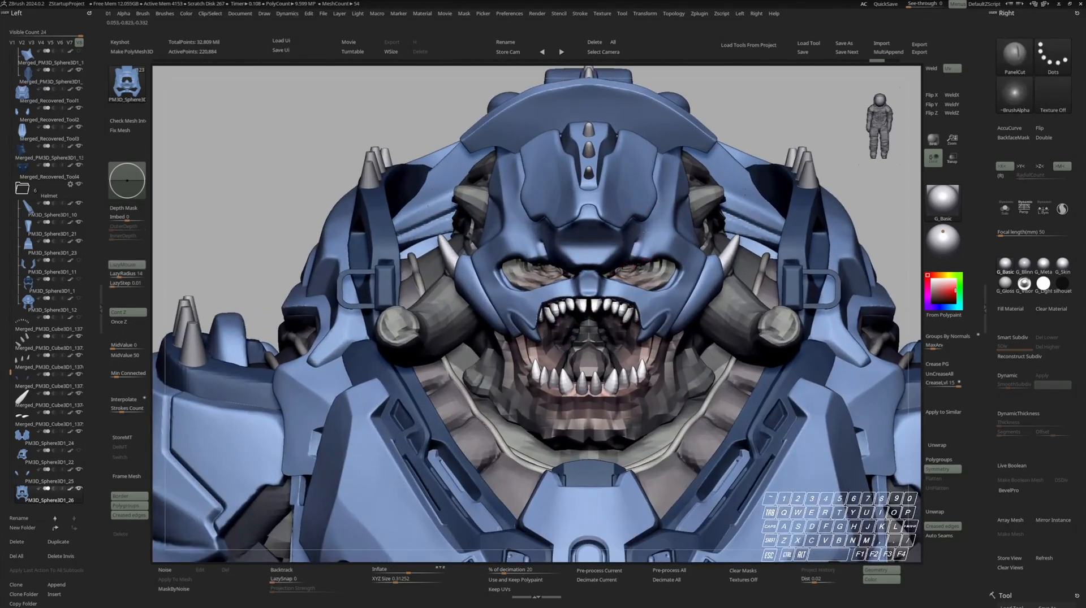
Check the helmet mask's brow and cheek lines against the full head from the front and three-quarter side
{"action": "mouse_move", "coordinate": [697, 221]}
{"action": "right_mouse_down", "text": "ctrl"}
{"action": "mouse_move", "coordinate": [686, 177]}
{"action": "mouse_move", "coordinate": [660, 236]}
{"action": "mouse_move", "coordinate": [653, 198]}
{"action": "right_mouse_up", "text": "ctrl"}
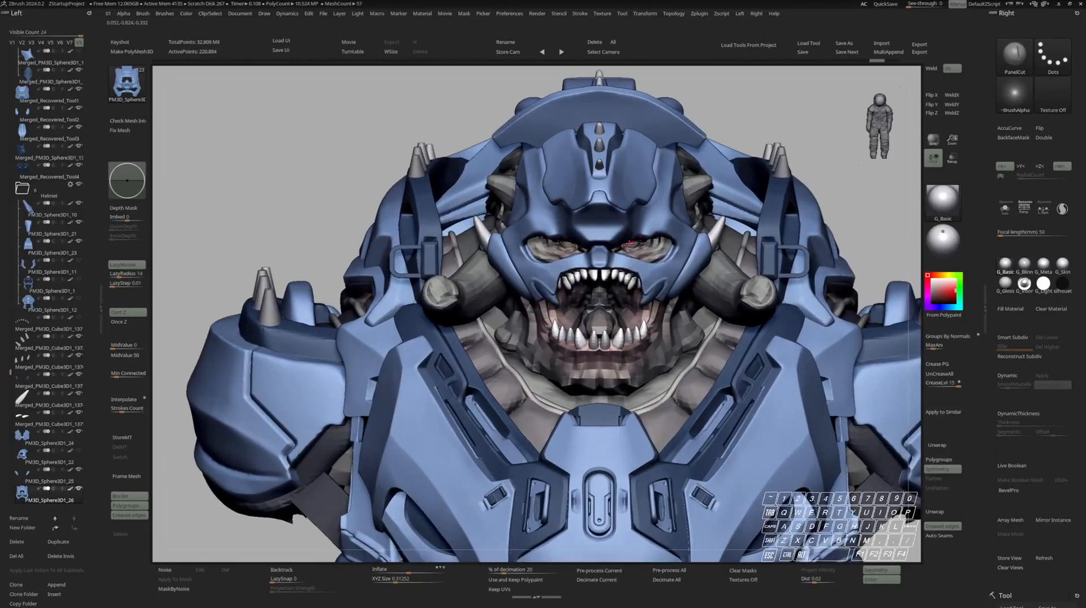
{"action": "right_click_drag", "start_coordinate": [636, 219], "coordinate": [631, 177], "text": "ctrl"}
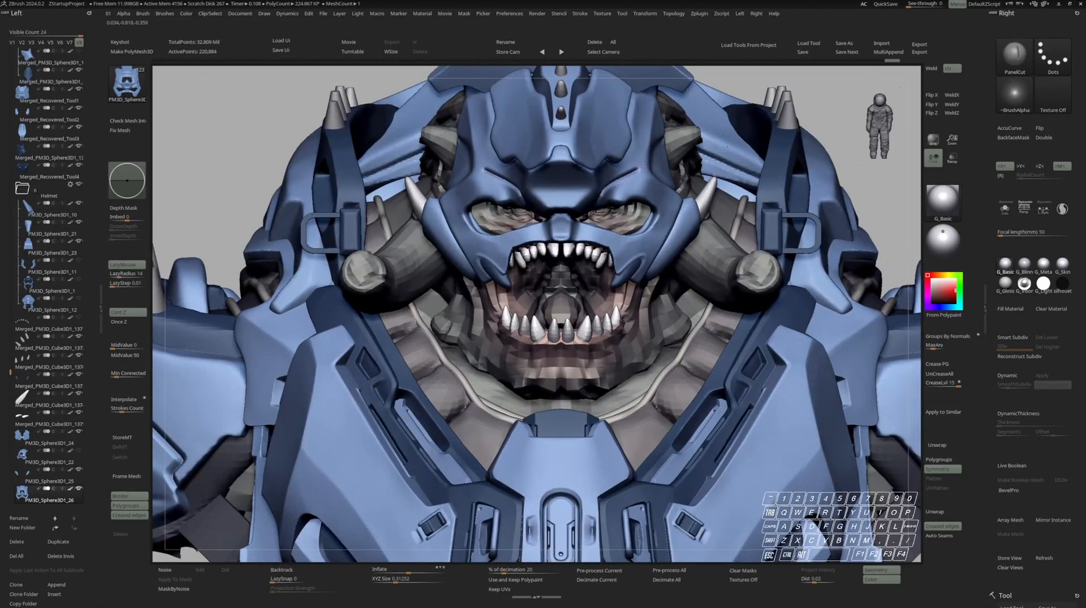
{"action": "key", "text": "space"}
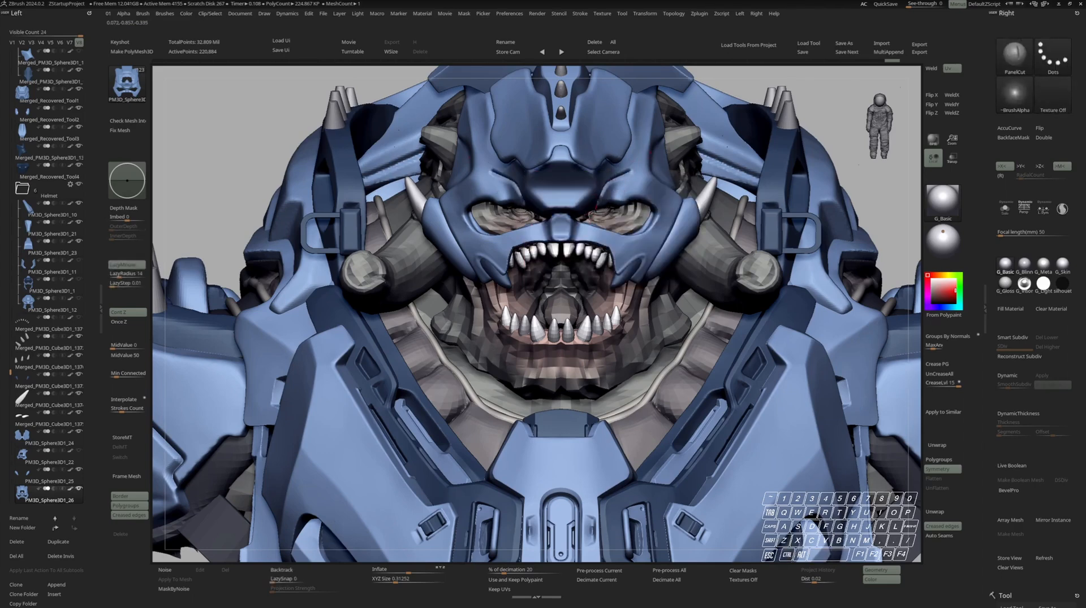
{"action": "key", "text": "ctrl+z"}
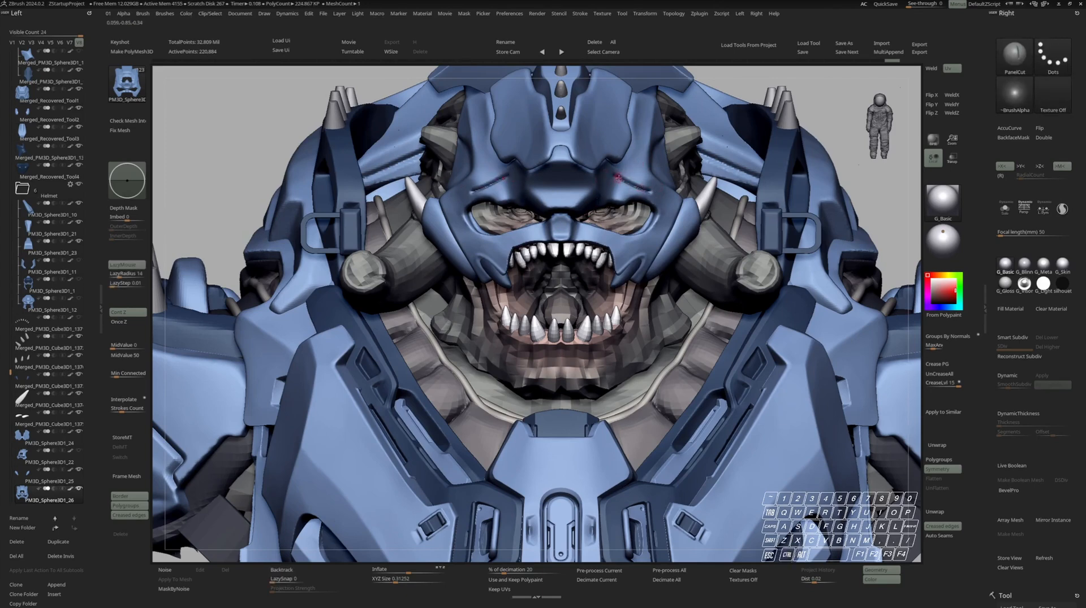
{"action": "key", "text": "ctrl"}
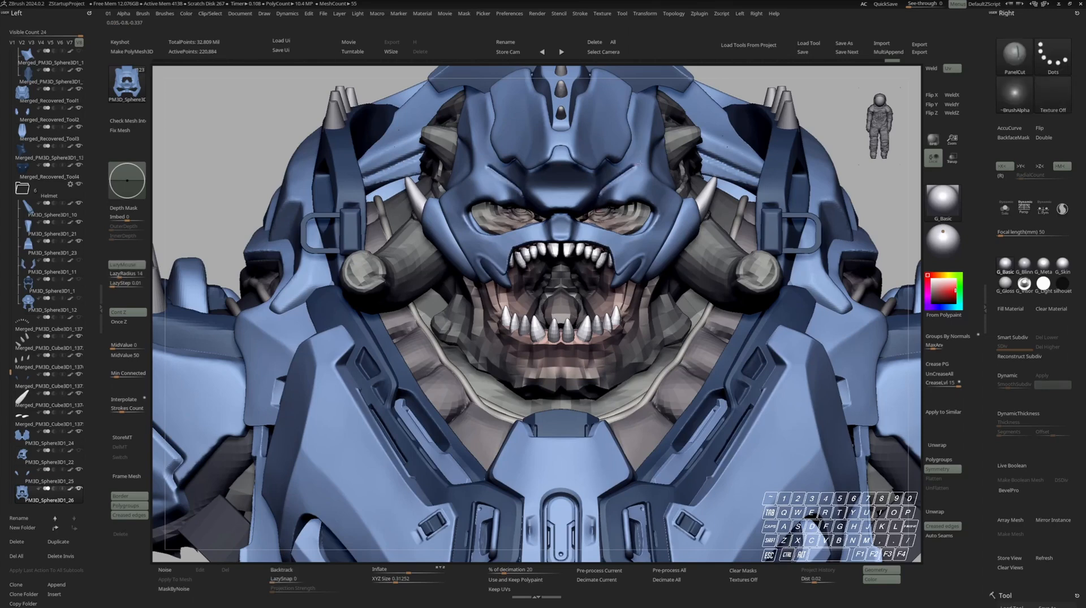
{"action": "right_click_drag", "start_coordinate": [661, 148], "coordinate": [575, 225]}
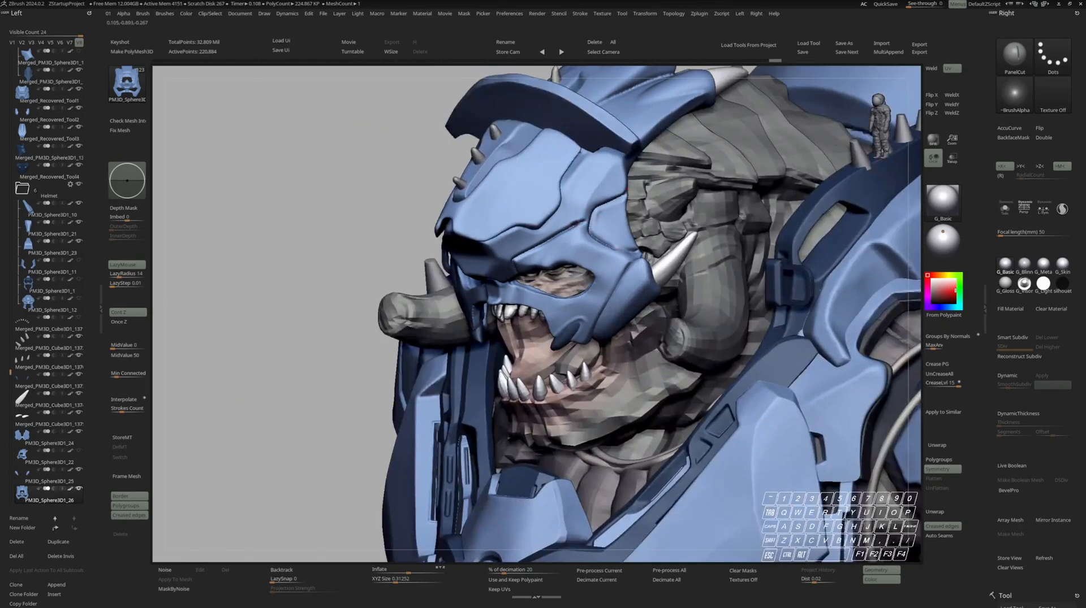
{"action": "right_click_drag", "start_coordinate": [625, 253], "coordinate": [643, 211]}
{"action": "right_click_drag", "start_coordinate": [610, 266], "coordinate": [604, 231], "text": "ctrl"}
{"action": "right_click_drag", "start_coordinate": [608, 238], "coordinate": [597, 260], "text": "alt"}
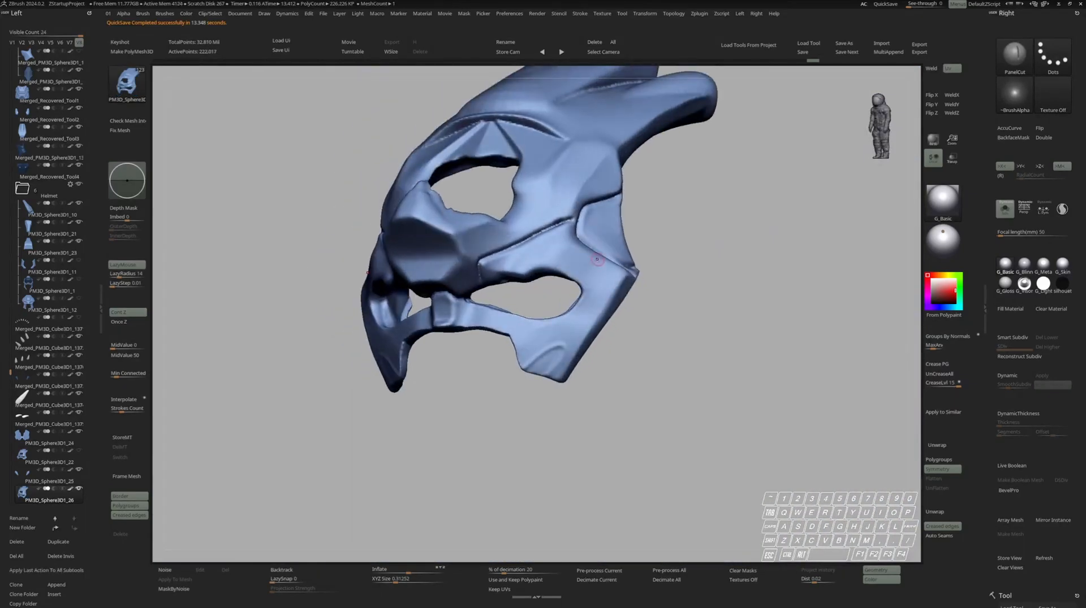
Draw a KnifeCurve cut on the isolated mask from the inner corner of the eye opening up toward the brow
{"action": "key", "text": "e"}
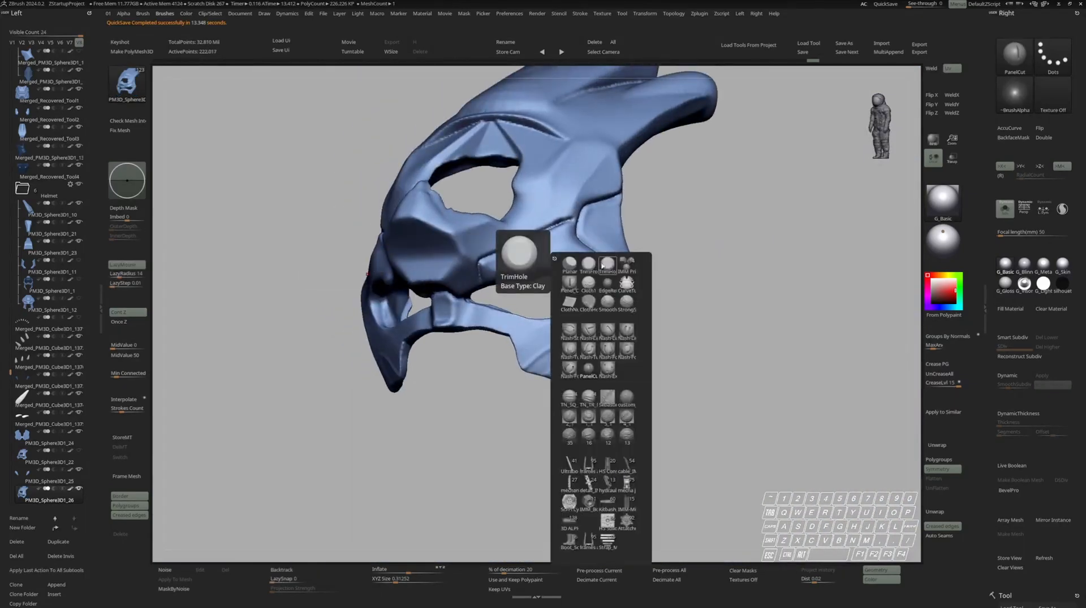
{"action": "key", "text": "r"}
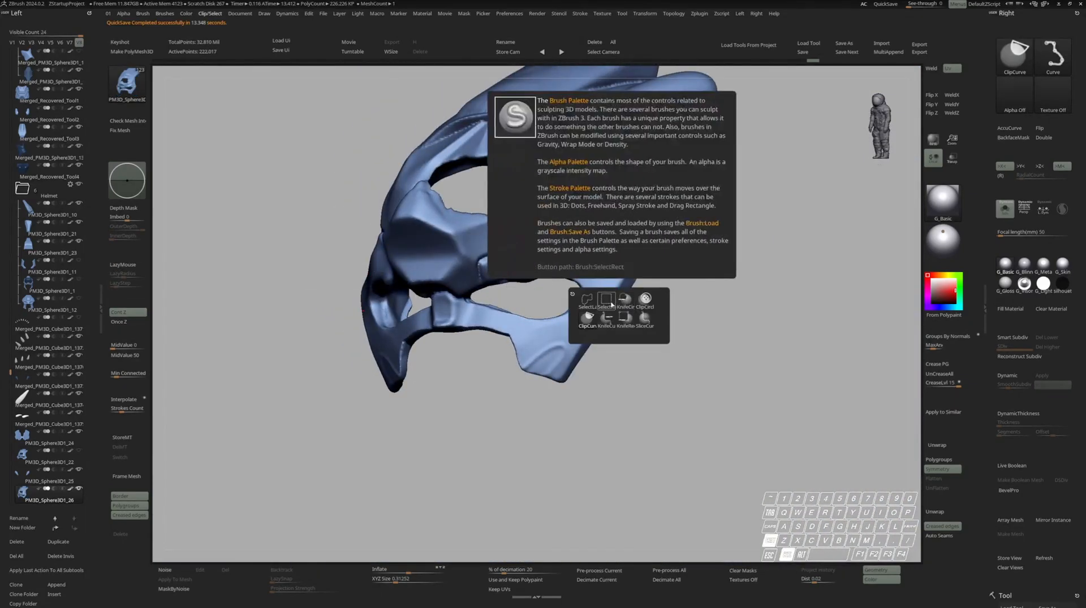
{"action": "left_click", "coordinate": [606, 319], "text": "ctrl+shift"}
{"action": "key", "text": "ctrl+space"}
{"action": "mouse_move", "coordinate": [571, 296]}
{"action": "right_mouse_down"}
{"action": "mouse_move", "coordinate": [461, 295]}
{"action": "mouse_move", "coordinate": [485, 295]}
{"action": "right_mouse_up"}
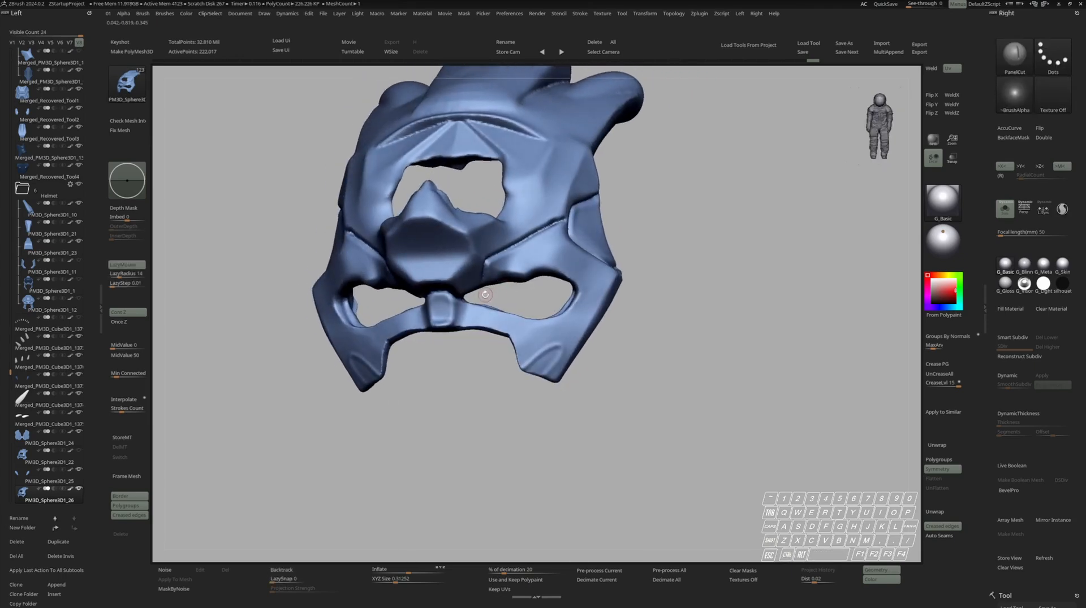
{"action": "key", "text": "ctrl+shift"}
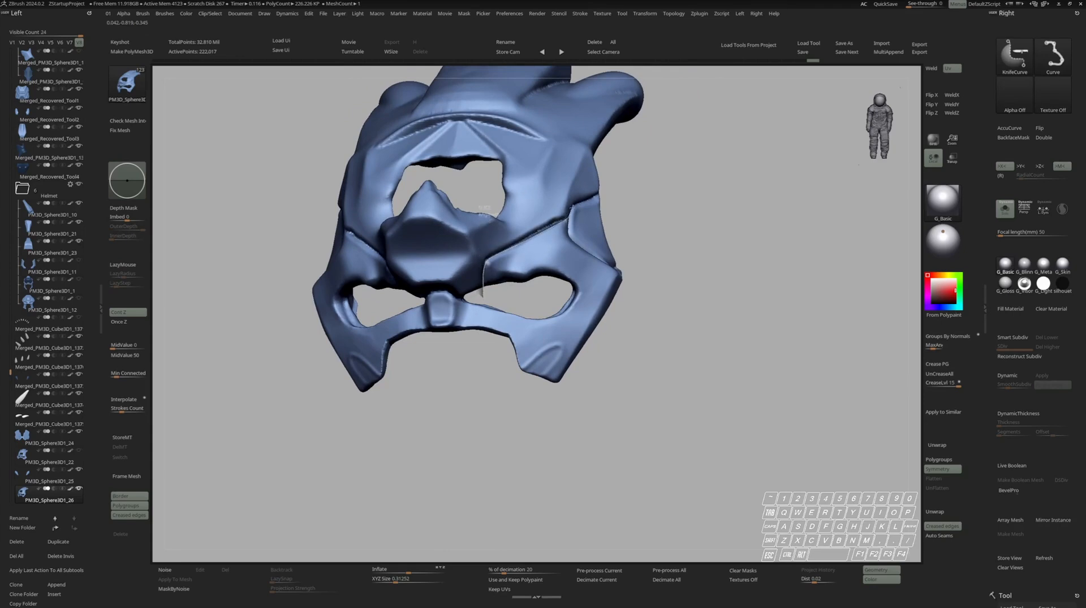
{"action": "mouse_move", "coordinate": [604, 205]}
{"action": "right_mouse_down"}
{"action": "mouse_move", "coordinate": [690, 201]}
{"action": "mouse_move", "coordinate": [565, 223]}
{"action": "right_mouse_up"}
{"action": "key", "text": "shift+f"}
{"action": "key", "text": "shift+f"}
{"action": "left_click_drag", "start_coordinate": [673, 237], "coordinate": [695, 257], "text": "ctrl"}
{"action": "right_click_drag", "start_coordinate": [667, 249], "coordinate": [704, 266]}
{"action": "right_click_drag", "start_coordinate": [559, 271], "coordinate": [572, 300], "text": "alt"}
{"action": "mouse_move", "coordinate": [572, 299]}
{"action": "right_mouse_down"}
{"action": "mouse_move", "coordinate": [486, 300]}
{"action": "mouse_move", "coordinate": [548, 306]}
{"action": "mouse_move", "coordinate": [520, 311]}
{"action": "mouse_move", "coordinate": [537, 315]}
{"action": "mouse_move", "coordinate": [551, 272]}
{"action": "mouse_move", "coordinate": [487, 295]}
{"action": "mouse_move", "coordinate": [499, 298]}
{"action": "right_mouse_up"}
Separate the forehead from the eye surround along the brow seam, lasso-hiding the regions that do not belong together
{"action": "key", "text": "ctrl+shift+c"}
{"action": "left_click", "coordinate": [520, 311], "text": "ctrl+shift"}
{"action": "mouse_move", "coordinate": [495, 291]}
{"action": "left_mouse_down", "text": "ctrl+shift"}
{"action": "mouse_move", "coordinate": [656, 272]}
{"action": "mouse_move", "coordinate": [596, 238]}
{"action": "left_mouse_up", "text": "ctrl+shift"}
{"action": "right_click_drag", "start_coordinate": [634, 233], "coordinate": [620, 223]}
{"action": "mouse_move", "coordinate": [632, 204]}
{"action": "left_mouse_down", "text": "ctrl+alt+shift"}
{"action": "mouse_move", "coordinate": [735, 161]}
{"action": "mouse_move", "coordinate": [668, 156]}
{"action": "left_mouse_up", "text": "ctrl+alt+shift"}
{"action": "mouse_move", "coordinate": [666, 252]}
{"action": "right_mouse_down"}
{"action": "mouse_move", "coordinate": [691, 254]}
{"action": "mouse_move", "coordinate": [693, 265]}
{"action": "right_mouse_up"}
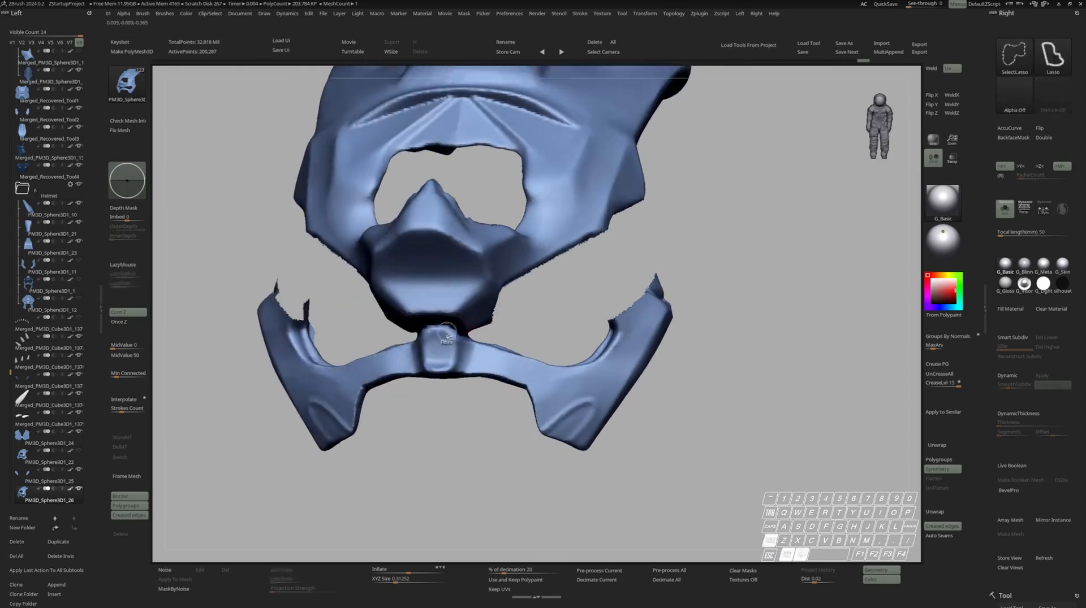
{"action": "left_click_drag", "start_coordinate": [450, 328], "coordinate": [538, 414], "text": "ctrl+alt+shift"}
{"action": "mouse_move", "coordinate": [560, 327]}
{"action": "left_mouse_down", "text": "ctrl+alt+shift"}
{"action": "mouse_move", "coordinate": [493, 346]}
{"action": "mouse_move", "coordinate": [723, 203]}
{"action": "left_mouse_up", "text": "ctrl+alt+shift"}
Split the forehead and eye surround into separate subtools, close the open cuts and remesh
{"action": "mouse_move", "coordinate": [673, 350]}
{"action": "right_mouse_down"}
{"action": "mouse_move", "coordinate": [647, 279]}
{"action": "mouse_move", "coordinate": [676, 273]}
{"action": "right_mouse_up"}
{"action": "mouse_move", "coordinate": [676, 274]}
{"action": "right_mouse_down", "text": "ctrl"}
{"action": "mouse_move", "coordinate": [653, 198]}
{"action": "mouse_move", "coordinate": [653, 233]}
{"action": "mouse_move", "coordinate": [696, 273]}
{"action": "mouse_move", "coordinate": [698, 243]}
{"action": "mouse_move", "coordinate": [707, 438]}
{"action": "right_mouse_up", "text": "ctrl"}
{"action": "key", "text": "alt+s"}
{"action": "key", "text": "s"}
{"action": "key", "text": "alt+a"}
{"action": "key", "text": "c"}
{"action": "left_click_drag", "start_coordinate": [814, 279], "coordinate": [770, 338], "text": "ctrl"}
{"action": "right_click_drag", "start_coordinate": [763, 339], "coordinate": [740, 390], "text": "ctrl"}
Smooth the forehead piece's rough cut edges along its underside
{"action": "key", "text": "space"}
{"action": "right_click_drag", "start_coordinate": [539, 447], "coordinate": [568, 390]}
{"action": "key", "text": "space"}
{"action": "left_click_drag", "start_coordinate": [573, 383], "coordinate": [571, 383]}
{"action": "key", "text": "shift"}
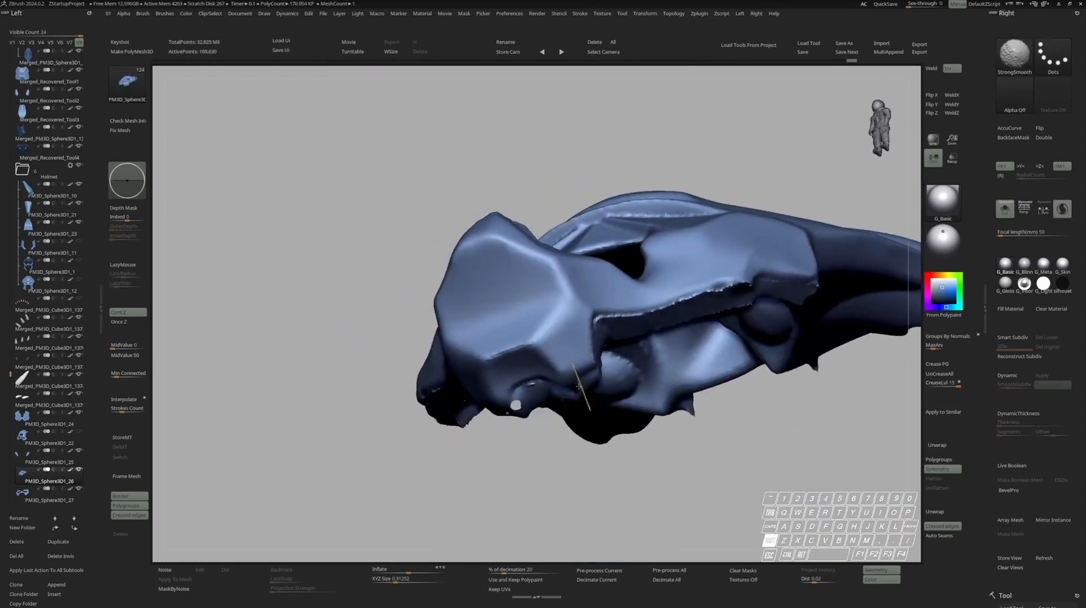
{"action": "right_click_drag", "start_coordinate": [581, 386], "coordinate": [557, 373]}
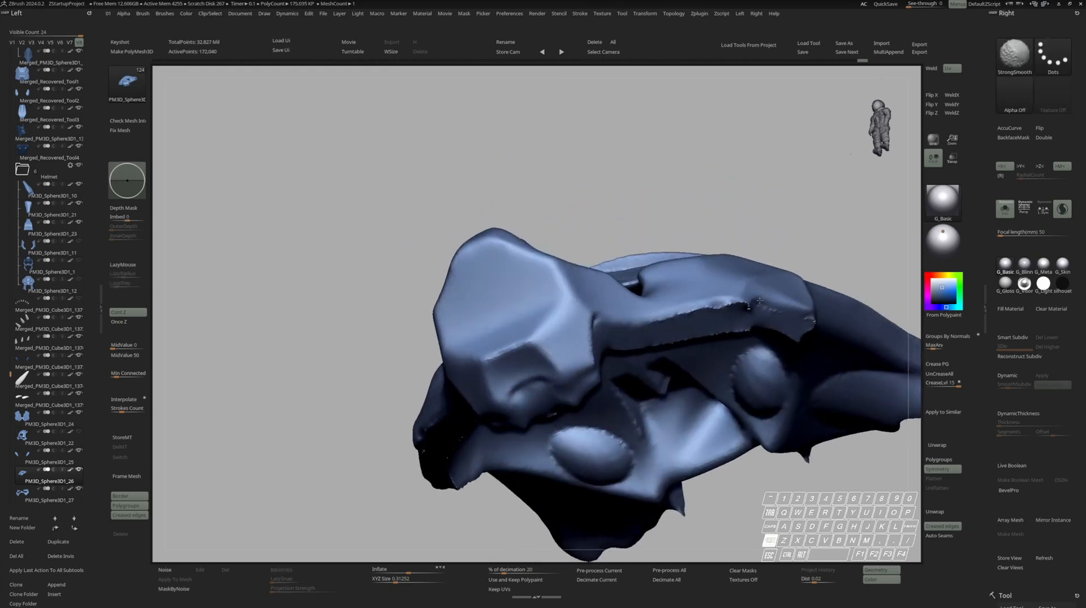
{"action": "right_click_drag", "start_coordinate": [746, 287], "coordinate": [735, 340]}
{"action": "mouse_move", "coordinate": [735, 339]}
{"action": "right_mouse_down", "text": "ctrl"}
{"action": "mouse_move", "coordinate": [738, 299]}
{"action": "mouse_move", "coordinate": [752, 314]}
{"action": "mouse_move", "coordinate": [682, 305]}
{"action": "mouse_move", "coordinate": [741, 308]}
{"action": "mouse_move", "coordinate": [735, 342]}
{"action": "right_mouse_up", "text": "ctrl"}
{"action": "key", "text": "s"}
Select the eye surround subtool, remesh it and smooth its jagged upper edges
{"action": "left_click", "coordinate": [745, 321], "text": "alt"}
{"action": "key", "text": "s"}
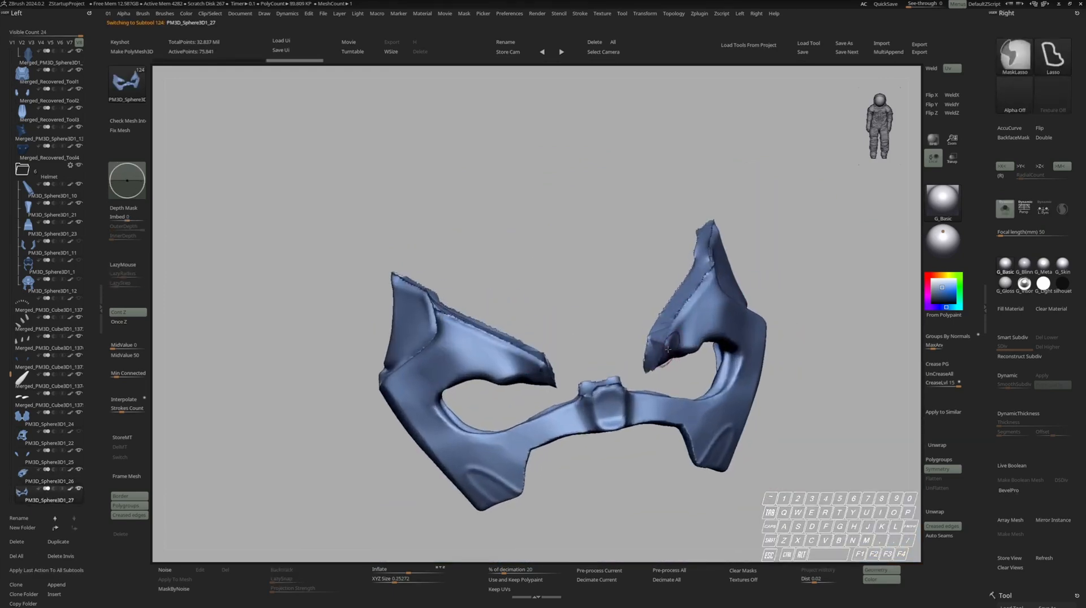
{"action": "left_click_drag", "start_coordinate": [639, 266], "coordinate": [622, 289], "text": "ctrl"}
{"action": "left_click_drag", "start_coordinate": [655, 362], "coordinate": [652, 350], "text": "shift"}
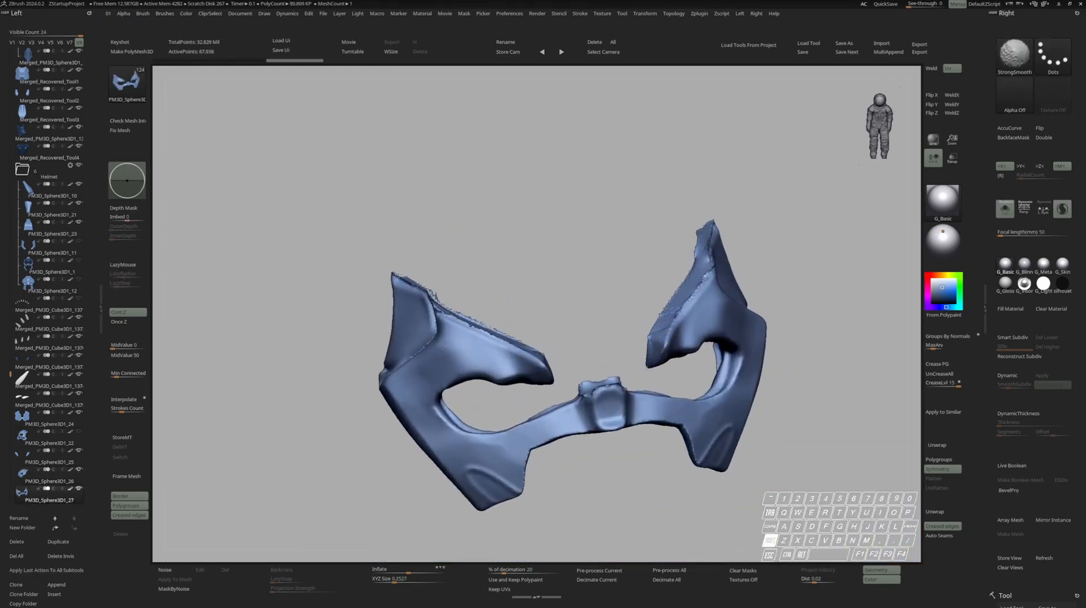
Clean up the top of the eye surround's nose bridge and smooth its temple area
{"action": "mouse_move", "coordinate": [724, 204]}
{"action": "right_mouse_down"}
{"action": "mouse_move", "coordinate": [729, 252]}
{"action": "mouse_move", "coordinate": [763, 246]}
{"action": "right_mouse_up"}
{"action": "key", "text": "q"}
{"action": "right_click_drag", "start_coordinate": [662, 268], "coordinate": [703, 271]}
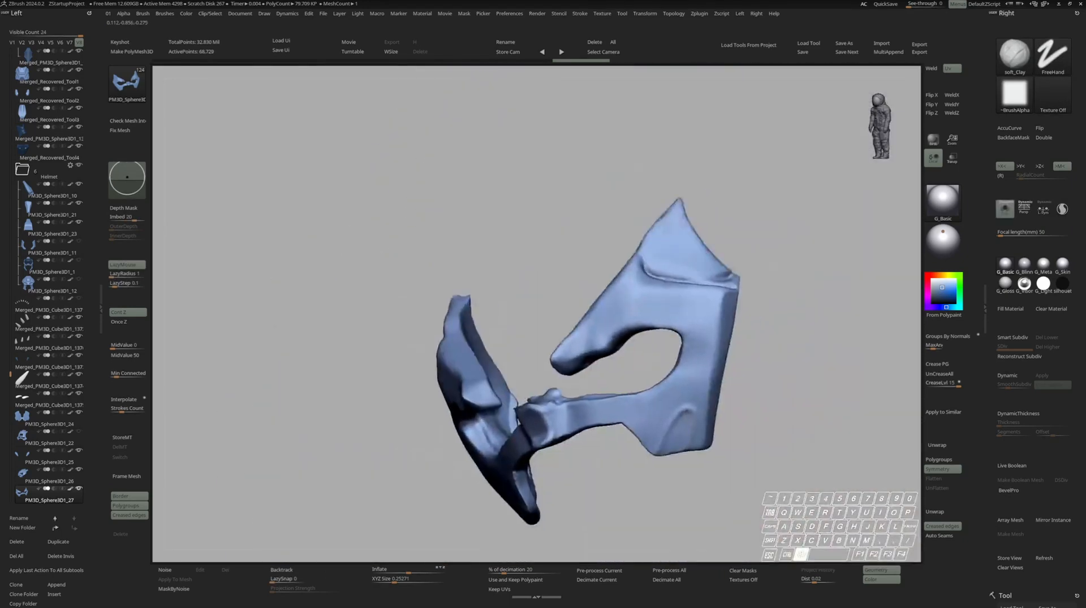
{"action": "right_click_drag", "start_coordinate": [692, 258], "coordinate": [611, 277], "text": "alt"}
{"action": "key", "text": "ctrl+shift+b"}
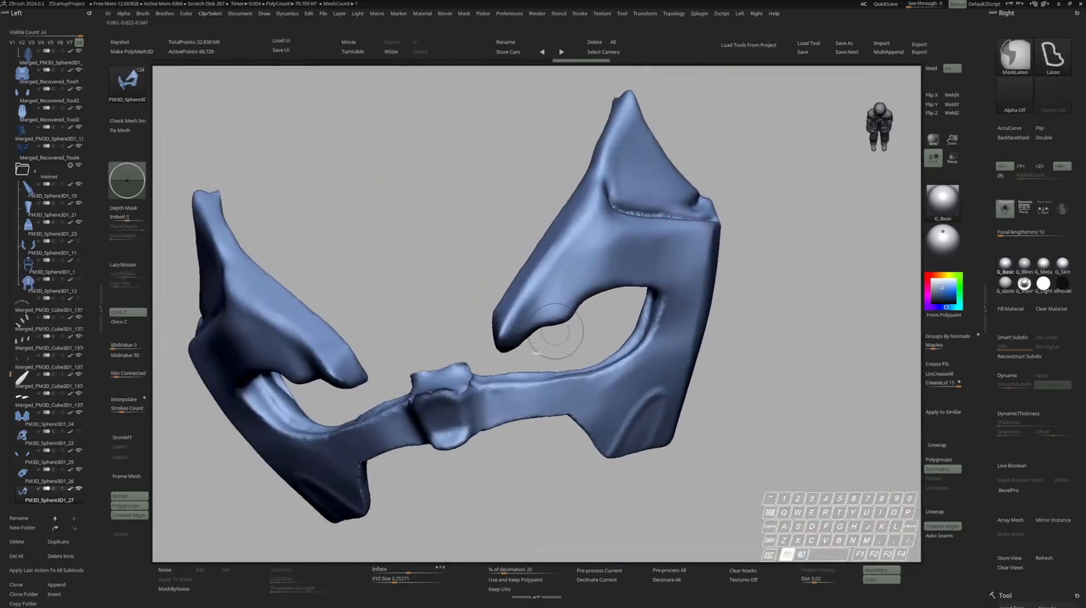
{"action": "key", "text": "shift"}
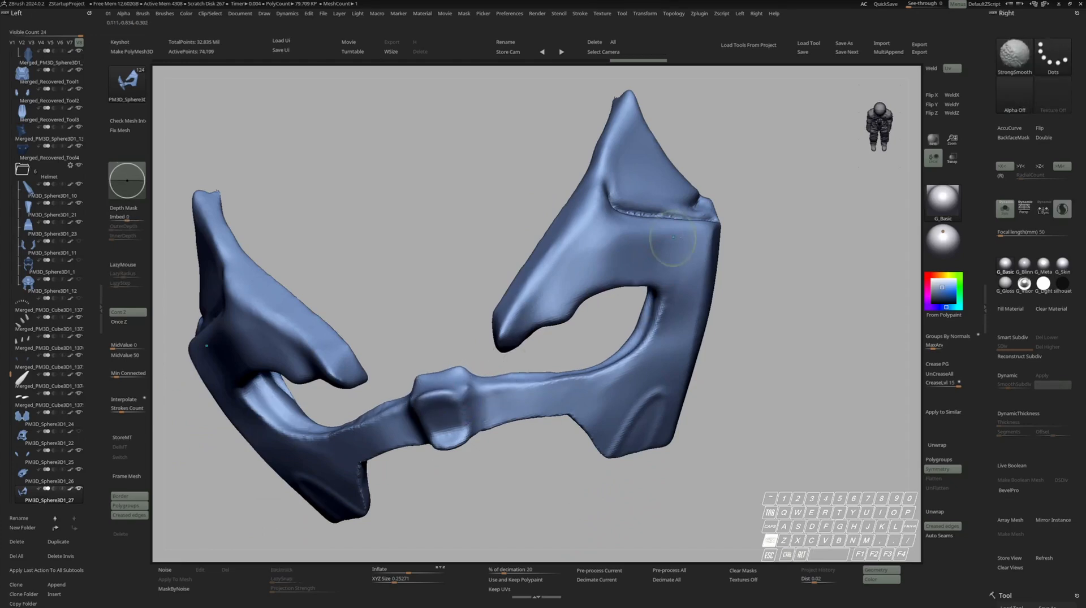
Cut the triangular temple panels from the eye surround with KnifeCurve, following the crease above the cheek
{"action": "mouse_move", "coordinate": [722, 238]}
{"action": "right_mouse_down", "text": "alt"}
{"action": "mouse_move", "coordinate": [656, 308]}
{"action": "mouse_move", "coordinate": [588, 299]}
{"action": "mouse_move", "coordinate": [538, 206]}
{"action": "right_mouse_up", "text": "alt"}
{"action": "key", "text": "ctrl+shift+b"}
{"action": "left_click", "coordinate": [682, 307]}
{"action": "key", "text": "space"}
{"action": "left_click_drag", "start_coordinate": [540, 187], "coordinate": [557, 232], "text": "ctrl+shift"}
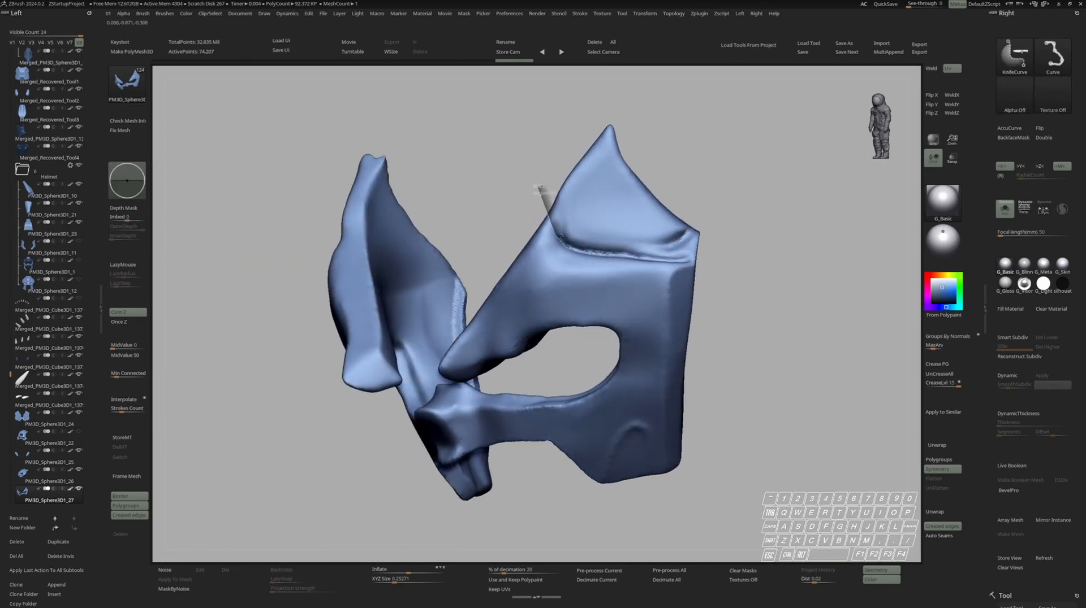
{"action": "left_click_drag", "start_coordinate": [731, 262], "coordinate": [730, 263], "text": "ctrl+shift"}
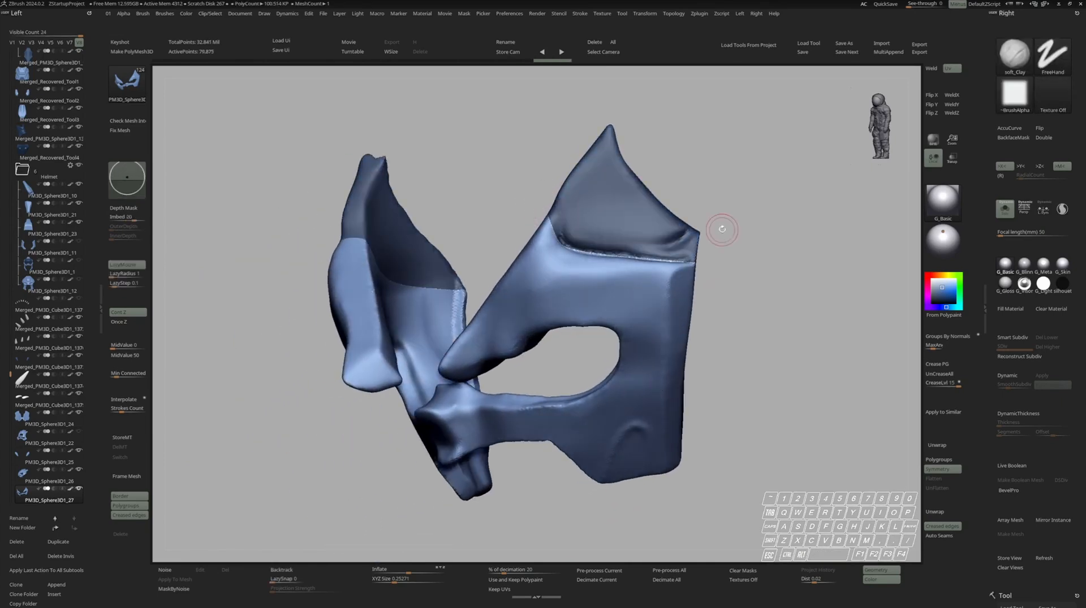
Split the temple panels into their own subtool and isolate them
{"action": "key", "text": "alt+s"}
{"action": "key", "text": "alt+t"}
{"action": "key", "text": "alt+s"}
{"action": "mouse_move", "coordinate": [679, 248]}
{"action": "right_mouse_down"}
{"action": "mouse_move", "coordinate": [628, 231]}
{"action": "mouse_move", "coordinate": [619, 249]}
{"action": "right_mouse_up"}
{"action": "key", "text": "ctrl+f"}
{"action": "key", "text": "alt+s"}
{"action": "key", "text": "alt+s"}
Flatten the temple panel's outer face with hPolish, remesh it and smooth the surface
{"action": "key", "text": "3"}
{"action": "key", "text": "space"}
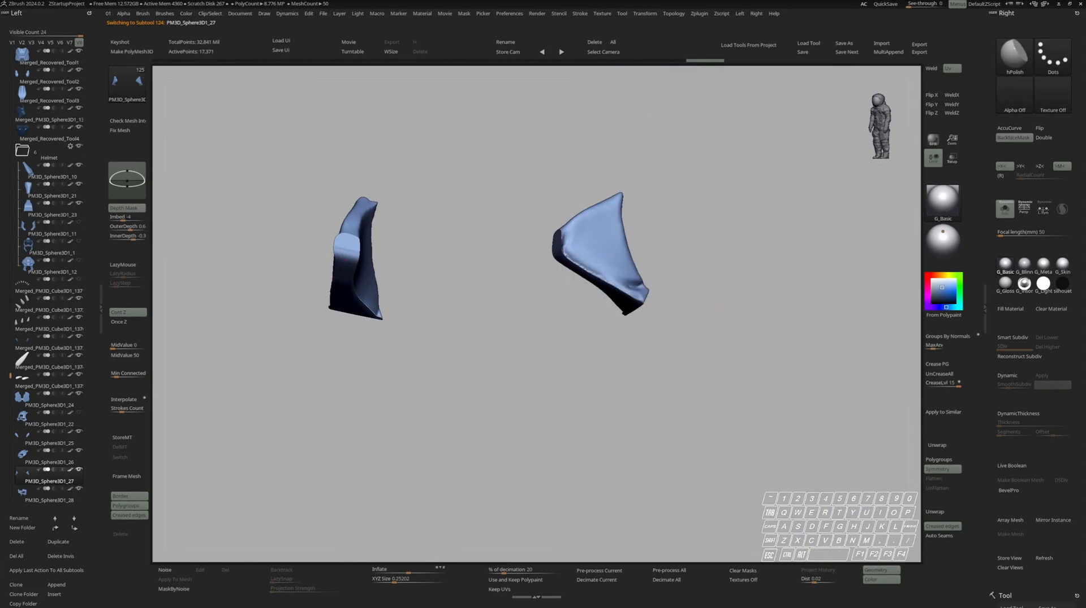
{"action": "key", "text": "space"}
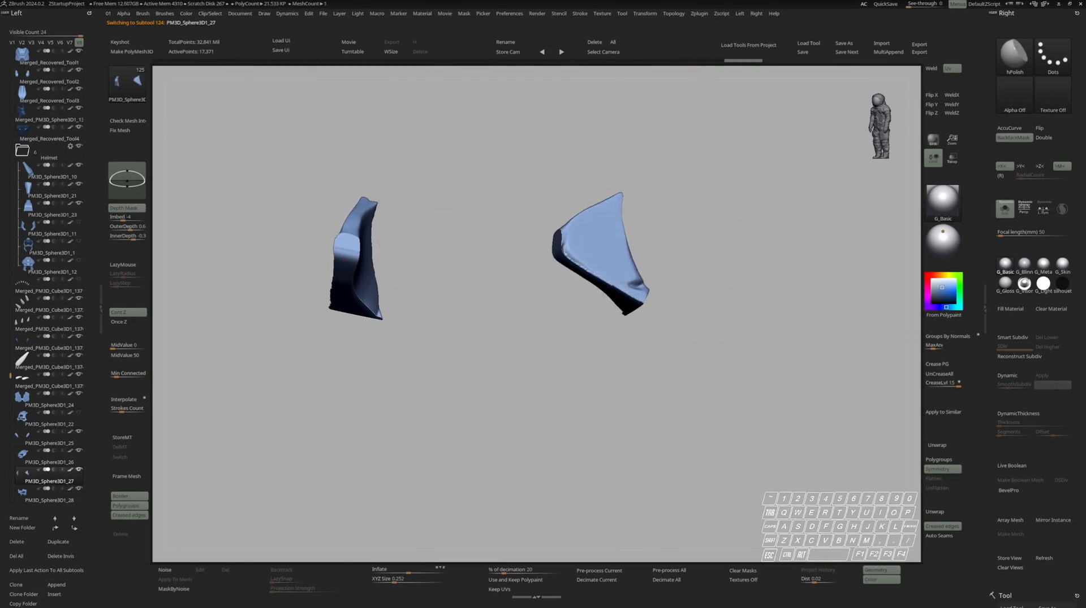
{"action": "left_click_drag", "start_coordinate": [683, 223], "coordinate": [701, 242], "text": "ctrl"}
{"action": "left_click_drag", "start_coordinate": [603, 248], "coordinate": [611, 242], "text": "shift"}
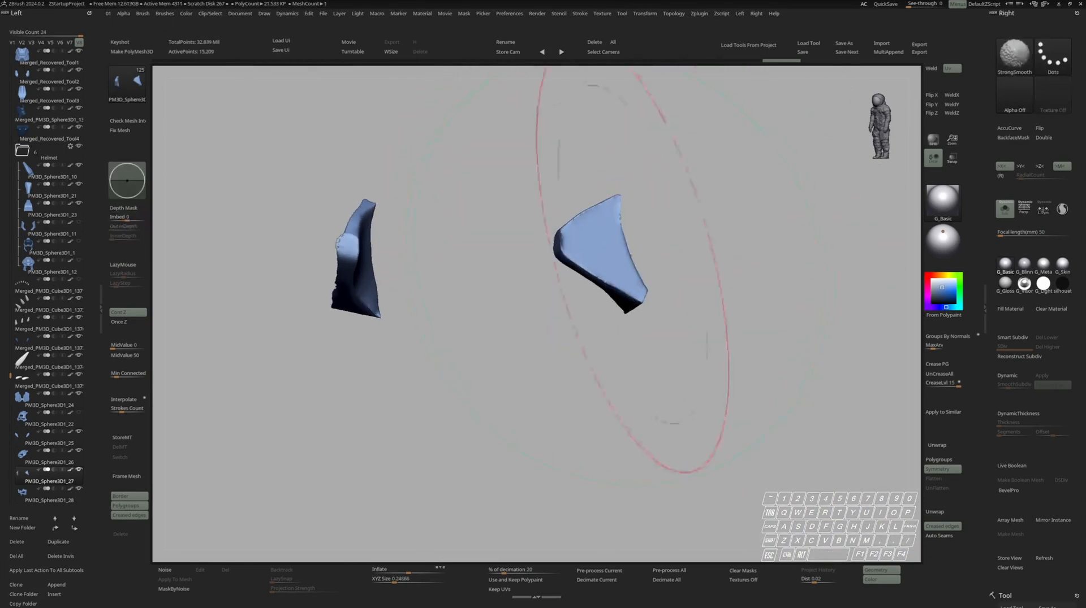
Polish the temple panel's face and edges further, remeshing and smoothing it again
{"action": "key", "text": "alt+s"}
{"action": "key", "text": "alt+s"}
{"action": "key", "text": "alt+r"}
{"action": "key", "text": "alt+r"}
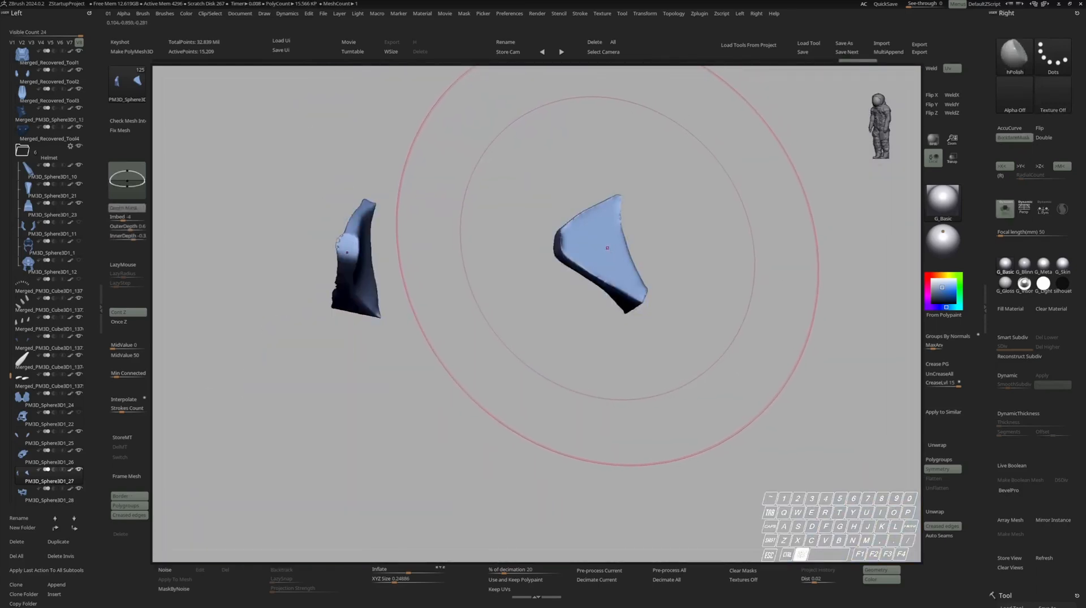
{"action": "key", "text": "alt+r"}
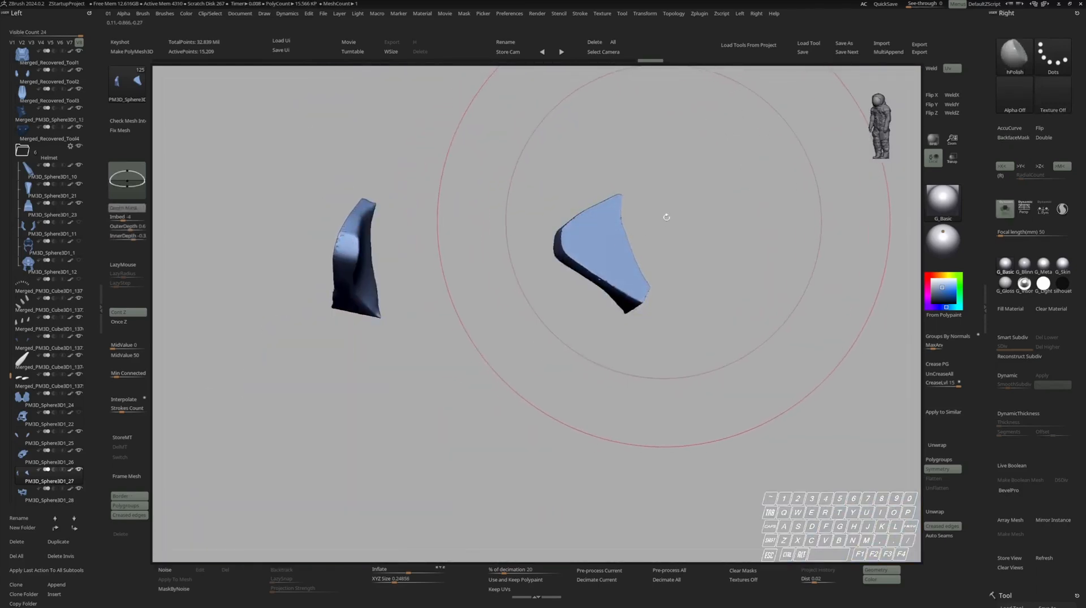
{"action": "left_click_drag", "start_coordinate": [683, 213], "coordinate": [701, 233], "text": "ctrl"}
{"action": "left_click_drag", "start_coordinate": [598, 259], "coordinate": [613, 269], "text": "shift"}
Show the full head and try to fit the temple panel between brow and cheek with the Move brush
{"action": "key", "text": "alt+s"}
{"action": "mouse_move", "coordinate": [678, 240]}
{"action": "right_mouse_down", "text": "ctrl"}
{"action": "mouse_move", "coordinate": [661, 181]}
{"action": "mouse_move", "coordinate": [594, 271]}
{"action": "right_mouse_up", "text": "ctrl"}
{"action": "key", "text": "b"}
{"action": "key", "text": "m"}
{"action": "key", "text": "v"}
{"action": "key", "text": "space"}
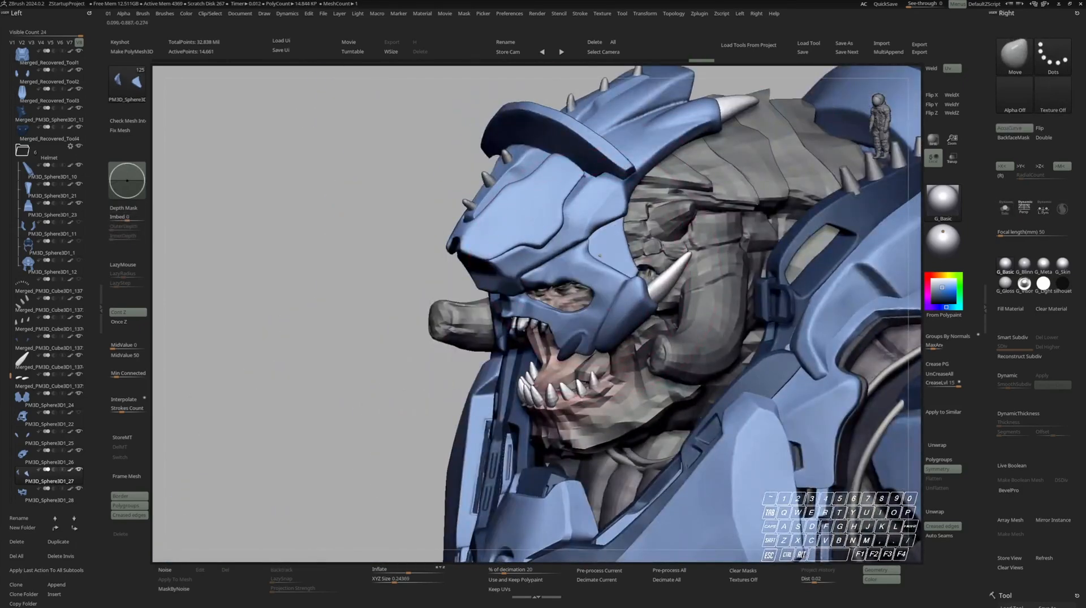
{"action": "key", "text": "space"}
{"action": "left_click_drag", "start_coordinate": [627, 278], "coordinate": [614, 260]}
{"action": "key", "text": "space"}
{"action": "key", "text": "ctrl+z"}
Adjust the temple panel's contour from the side with the Move brush at varied draw sizes
{"action": "right_click_drag", "start_coordinate": [636, 267], "coordinate": [580, 274]}
{"action": "key", "text": "space"}
{"action": "left_click_drag", "start_coordinate": [579, 275], "coordinate": [585, 274]}
{"action": "key", "text": "s"}
{"action": "key", "text": "s"}
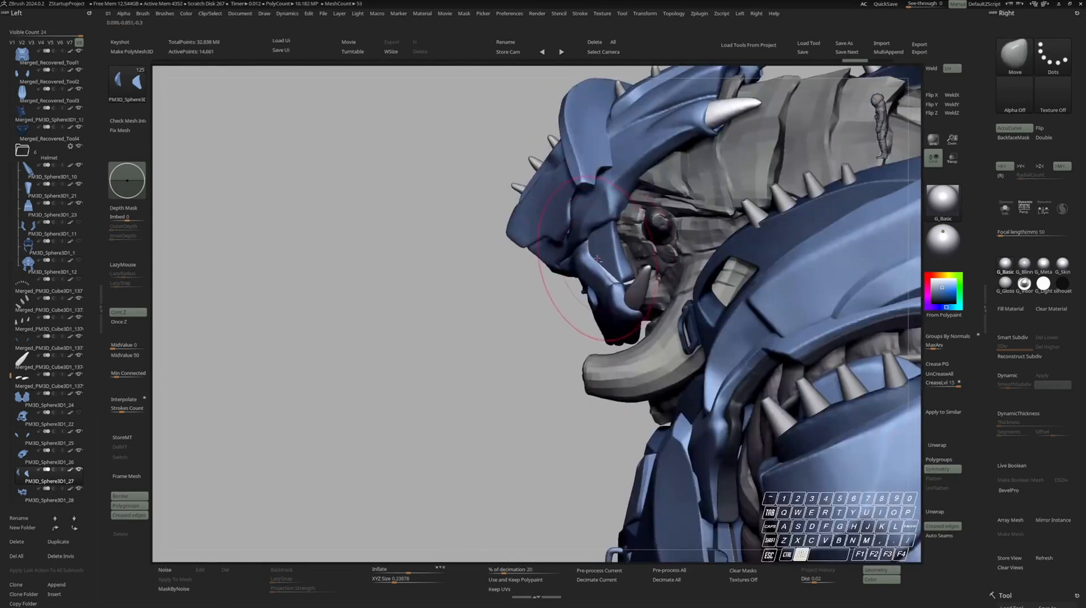
Alternate between the temple panel and neighbouring mask pieces, reshaping their shared edges with the Move brush
{"action": "left_click", "coordinate": [598, 255], "text": "alt"}
{"action": "key", "text": "s"}
{"action": "right_click_drag", "start_coordinate": [605, 252], "coordinate": [607, 277], "text": "ctrl"}
{"action": "right_click_drag", "start_coordinate": [607, 277], "coordinate": [628, 238]}
{"action": "key", "text": "s"}
{"action": "key", "text": "s"}
{"action": "left_click", "coordinate": [599, 254], "text": "alt"}
{"action": "key", "text": "s"}
{"action": "left_click_drag", "start_coordinate": [654, 227], "coordinate": [657, 225]}
{"action": "key", "text": "q"}
{"action": "mouse_move", "coordinate": [645, 240]}
{"action": "right_mouse_down", "text": "ctrl"}
{"action": "mouse_move", "coordinate": [633, 224]}
{"action": "mouse_move", "coordinate": [542, 275]}
{"action": "right_mouse_up", "text": "ctrl"}
{"action": "key", "text": "space"}
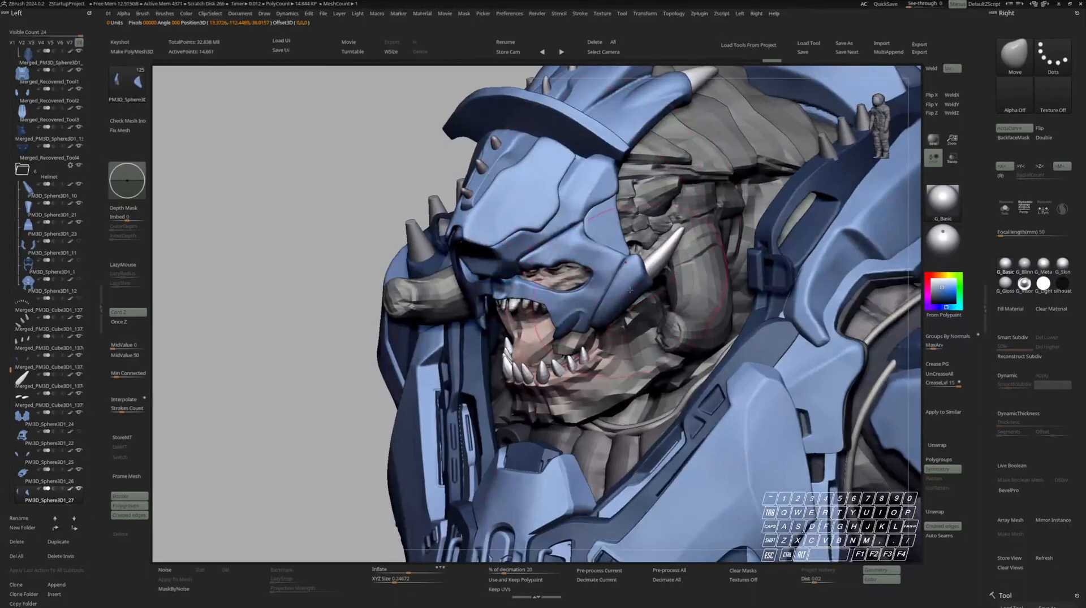
Select the eye surround and fit its nose bridge beneath the forehead piece, checking it from below
{"action": "mouse_move", "coordinate": [574, 221]}
{"action": "right_mouse_down"}
{"action": "mouse_move", "coordinate": [632, 243]}
{"action": "mouse_move", "coordinate": [602, 253]}
{"action": "right_mouse_up"}
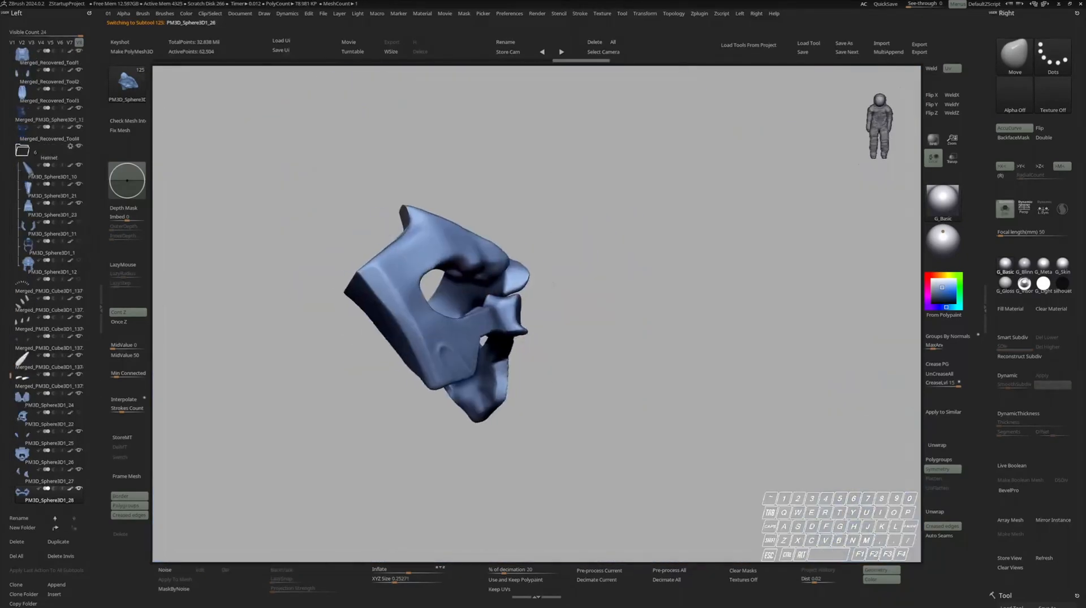
{"action": "key", "text": "space"}
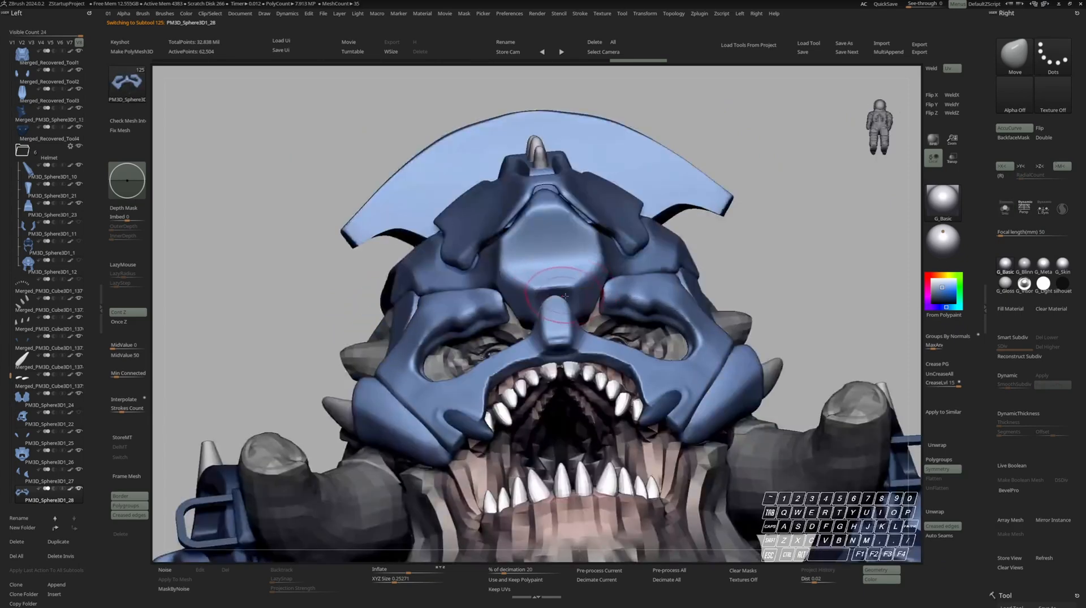
{"action": "right_click_drag", "start_coordinate": [565, 296], "coordinate": [624, 263]}
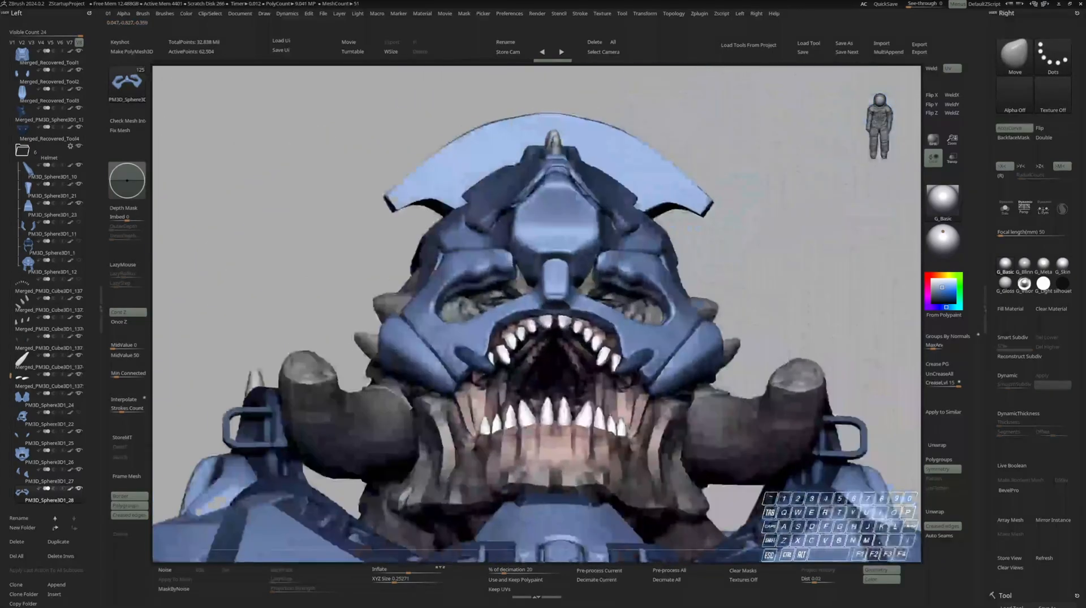
{"action": "key", "text": "shift+s"}
{"action": "key", "text": "shift+s"}
{"action": "key", "text": "shift+s"}
{"action": "key", "text": "shift+s"}
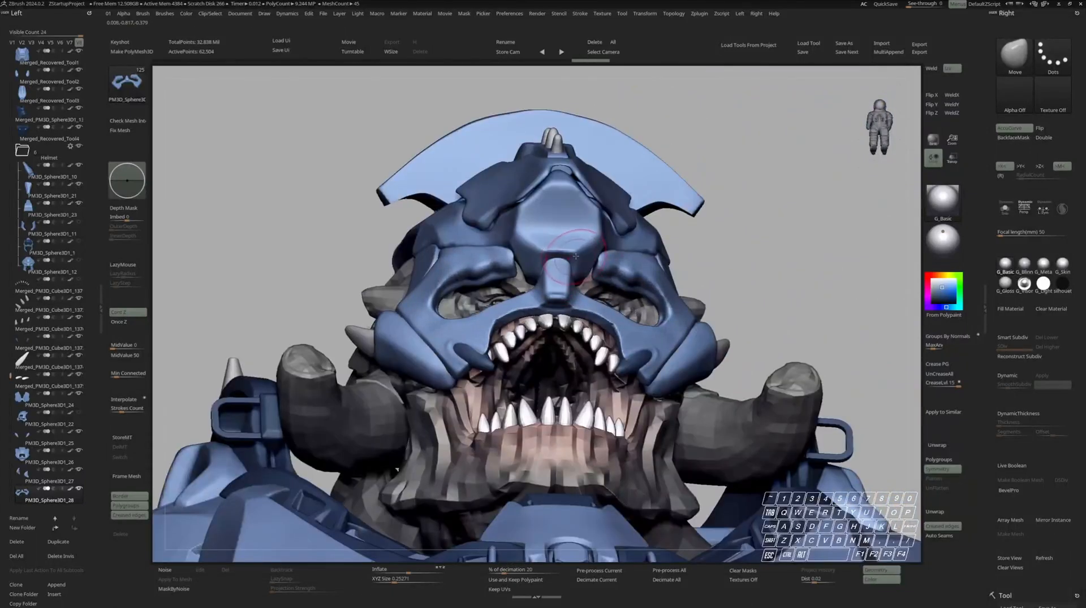
Select the forehead piece and refine its fit above the nose bridge from below and in front
{"action": "left_click", "coordinate": [560, 237], "text": "alt"}
{"action": "key", "text": "shift+s"}
{"action": "key", "text": "shift+s"}
{"action": "right_click_drag", "start_coordinate": [565, 316], "coordinate": [582, 257]}
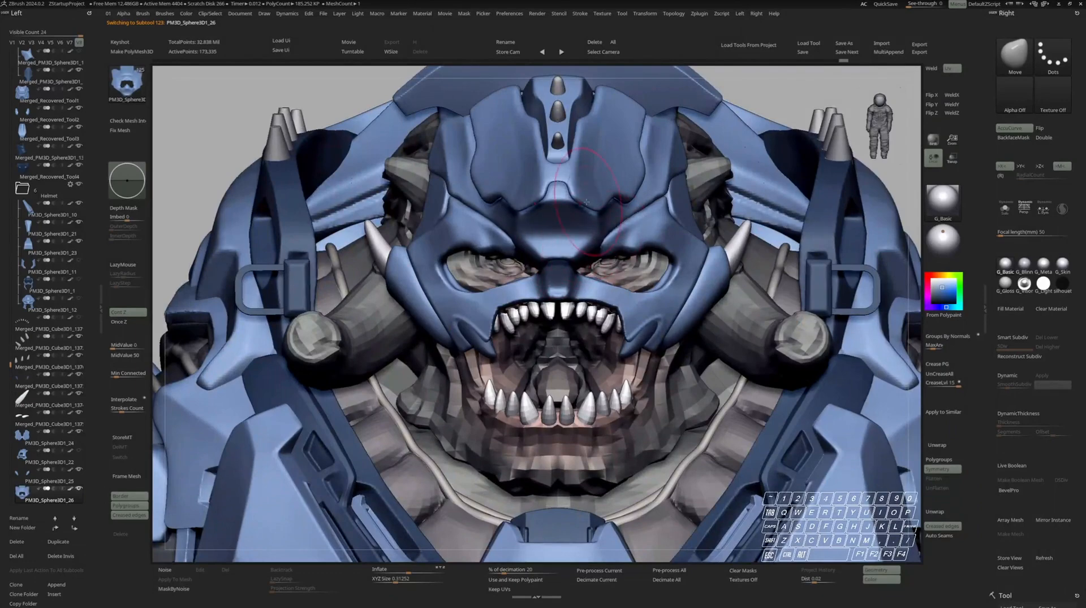
Select the raised plates on top of the forehead and adjust their shape with the Move brush from below
{"action": "mouse_move", "coordinate": [574, 254]}
{"action": "right_mouse_down"}
{"action": "mouse_move", "coordinate": [610, 256]}
{"action": "mouse_move", "coordinate": [547, 233]}
{"action": "mouse_move", "coordinate": [571, 249]}
{"action": "mouse_move", "coordinate": [630, 233]}
{"action": "mouse_move", "coordinate": [635, 211]}
{"action": "right_mouse_up"}
{"action": "key", "text": "space"}
{"action": "left_click", "coordinate": [633, 210], "text": "alt"}
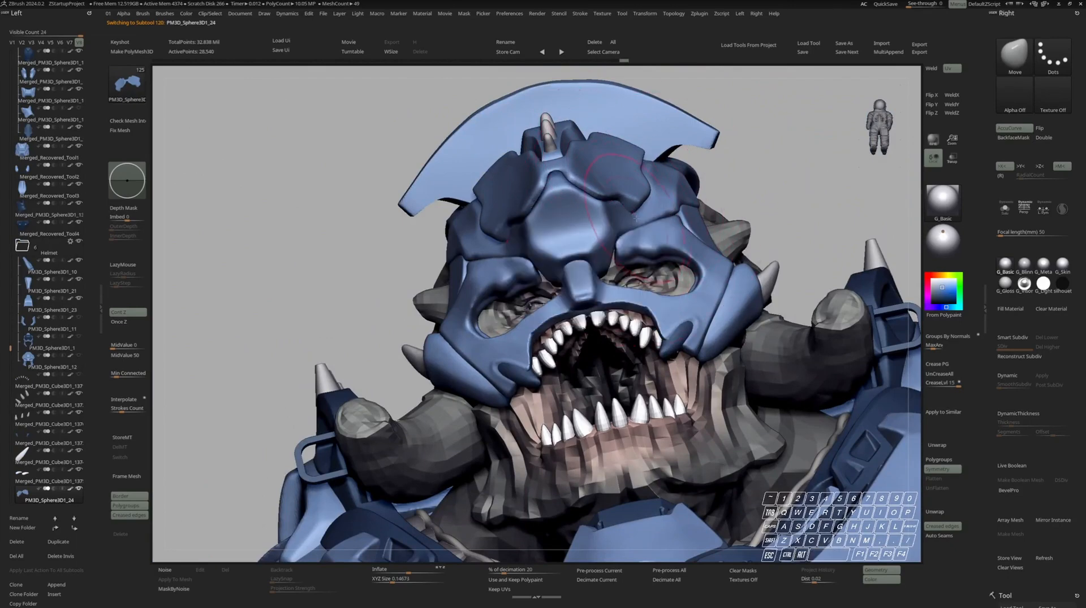
{"action": "key", "text": "s"}
{"action": "right_click_drag", "start_coordinate": [632, 215], "coordinate": [642, 192], "text": "ctrl"}
{"action": "key", "text": "s"}
{"action": "right_click_drag", "start_coordinate": [643, 192], "coordinate": [704, 222], "text": "ctrl"}
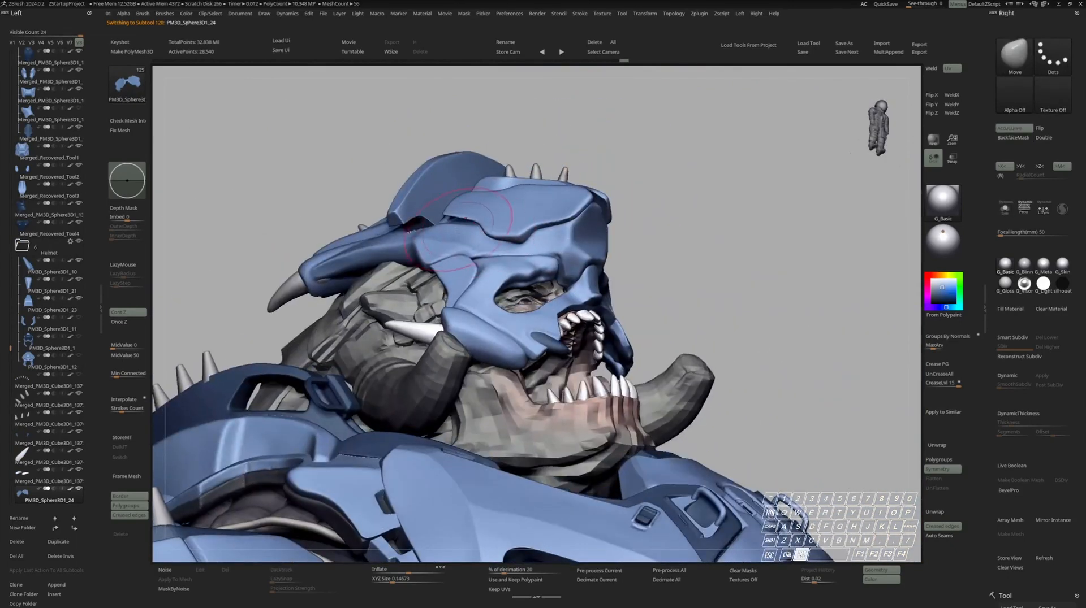
Select the central forehead piece and reshape its profile from the side with the Move brush at varied draw sizes
{"action": "left_click", "coordinate": [449, 230], "text": "alt"}
{"action": "key", "text": "s"}
{"action": "key", "text": "s"}
{"action": "right_click_drag", "start_coordinate": [449, 229], "coordinate": [283, 217]}
{"action": "key", "text": "space"}
{"action": "right_click_drag", "start_coordinate": [580, 246], "coordinate": [567, 261]}
{"action": "key", "text": "space"}
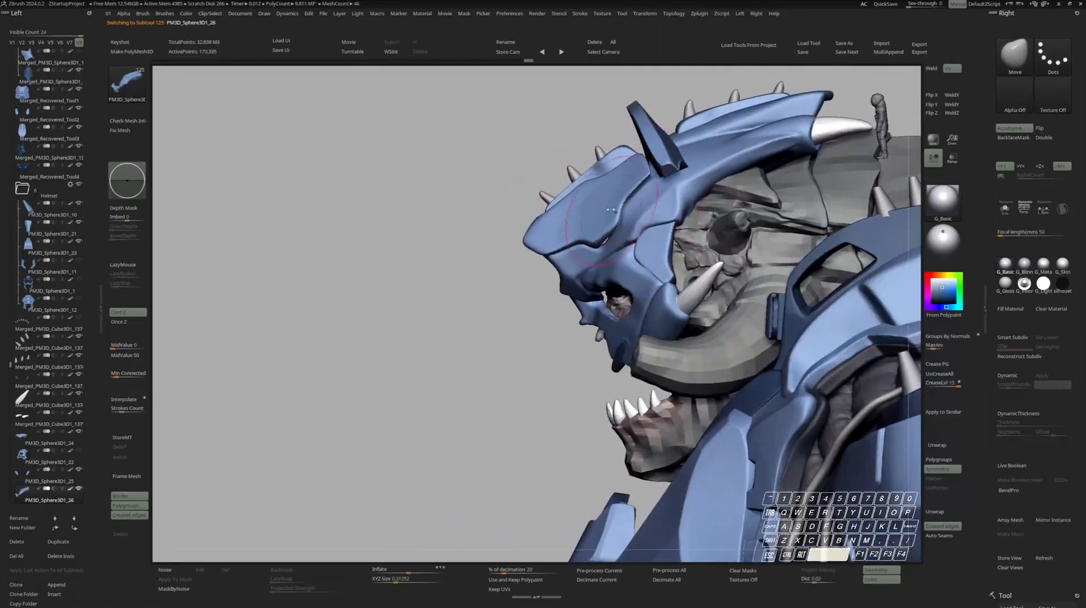
{"action": "mouse_move", "coordinate": [597, 227]}
{"action": "right_mouse_down"}
{"action": "mouse_move", "coordinate": [626, 215]}
{"action": "mouse_move", "coordinate": [621, 241]}
{"action": "mouse_move", "coordinate": [650, 272]}
{"action": "mouse_move", "coordinate": [685, 281]}
{"action": "mouse_move", "coordinate": [674, 263]}
{"action": "mouse_move", "coordinate": [691, 246]}
{"action": "mouse_move", "coordinate": [674, 239]}
{"action": "mouse_move", "coordinate": [675, 264]}
{"action": "right_mouse_up"}
{"action": "key", "text": "space"}
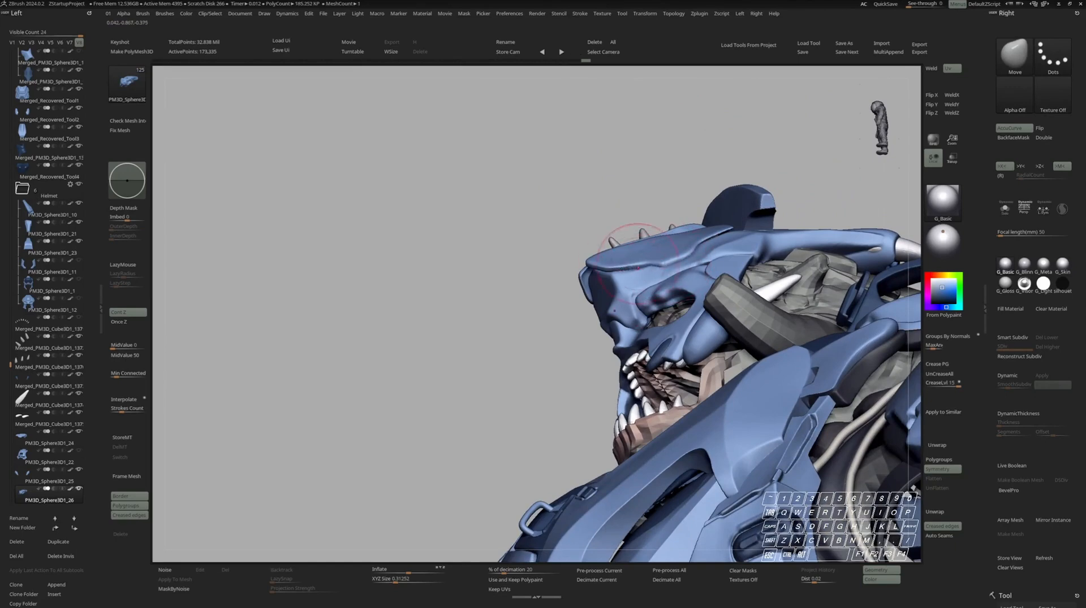
Adjust the forehead piece's brow and nose area from the front with the Move brush
{"action": "right_click_drag", "start_coordinate": [644, 226], "coordinate": [655, 248]}
{"action": "key", "text": "space"}
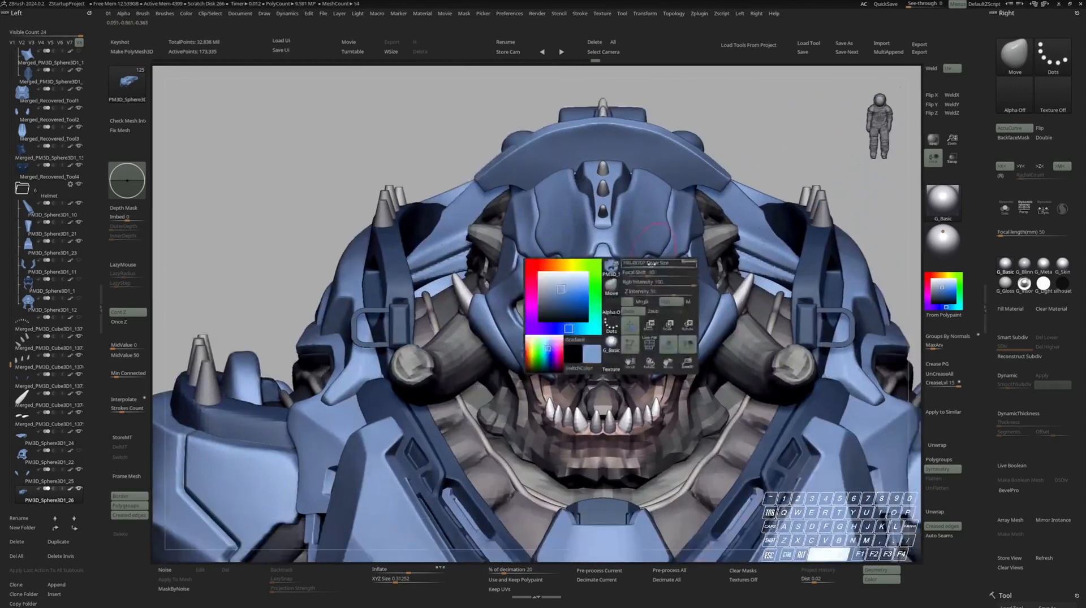
{"action": "mouse_move", "coordinate": [656, 221]}
{"action": "left_mouse_down"}
{"action": "mouse_move", "coordinate": [808, 396]}
{"action": "mouse_move", "coordinate": [899, 530]}
{"action": "mouse_move", "coordinate": [673, 219]}
{"action": "left_mouse_up"}
{"action": "key", "text": "space"}
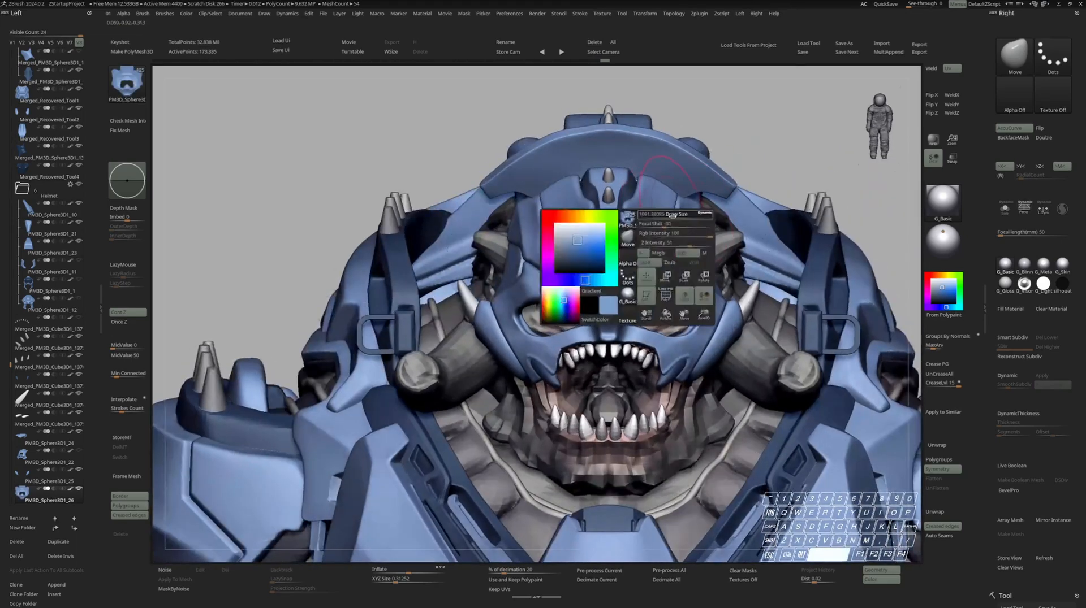
{"action": "key", "text": "ctrl"}
{"action": "right_click_drag", "start_coordinate": [673, 196], "coordinate": [661, 162], "text": "alt"}
{"action": "right_click_drag", "start_coordinate": [624, 305], "coordinate": [647, 339], "text": "alt"}
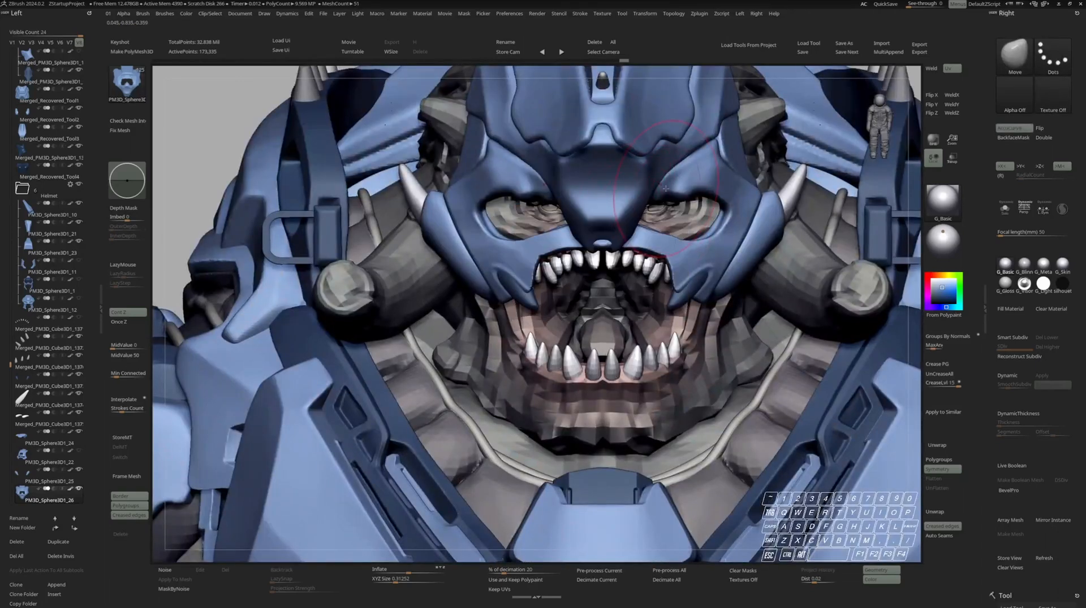
{"action": "right_click_drag", "start_coordinate": [679, 191], "coordinate": [655, 223], "text": "ctrl"}
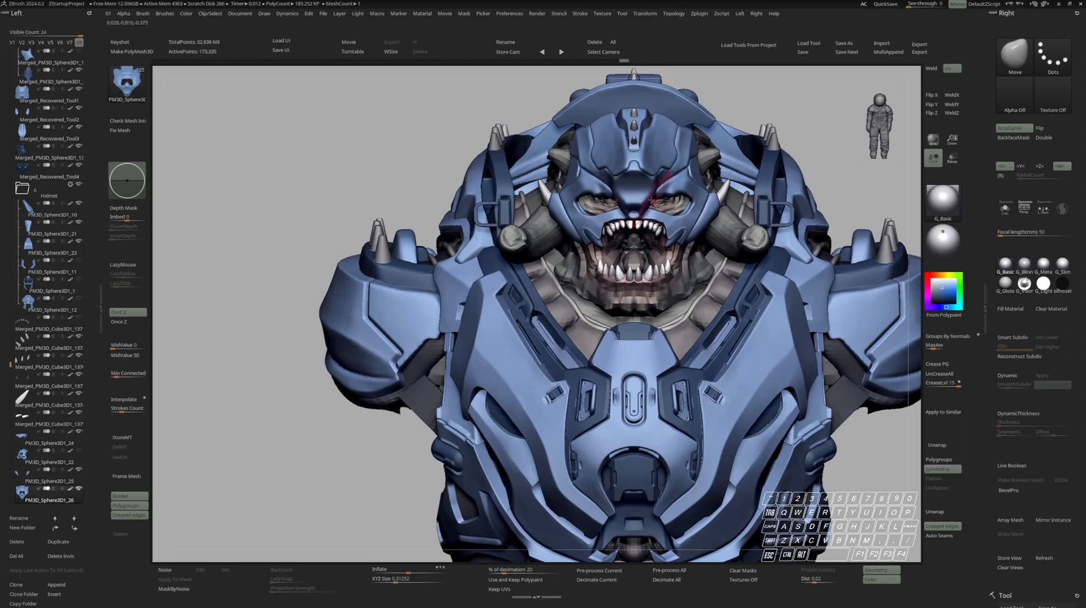
{"action": "right_click_drag", "start_coordinate": [652, 201], "coordinate": [653, 194], "text": "ctrl"}
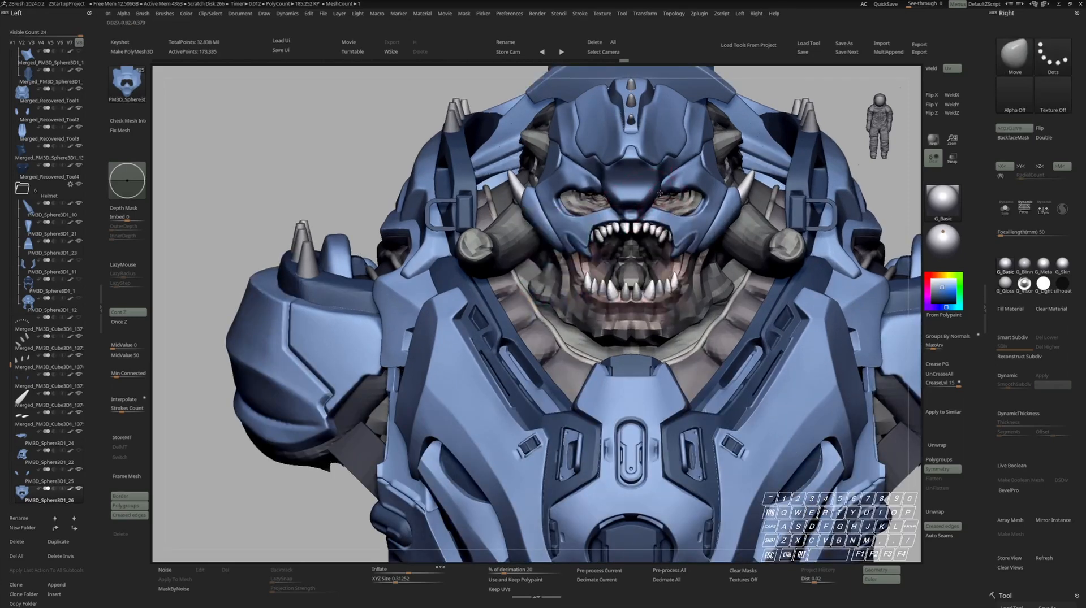
Define the edges of the forehead piece's nose section with the EdgeRefine brush, working on the isolated piece
{"action": "key", "text": "space"}
{"action": "right_click_drag", "start_coordinate": [573, 211], "coordinate": [633, 208]}
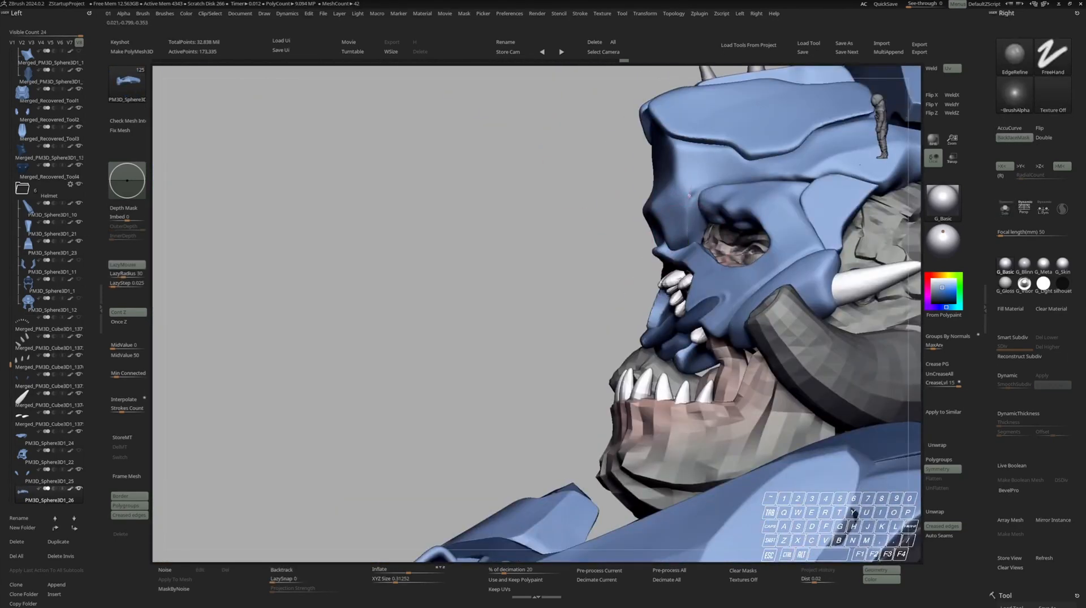
{"action": "key", "text": "s"}
{"action": "key", "text": "ctrl+z"}
{"action": "left_click_drag", "start_coordinate": [735, 182], "coordinate": [799, 179]}
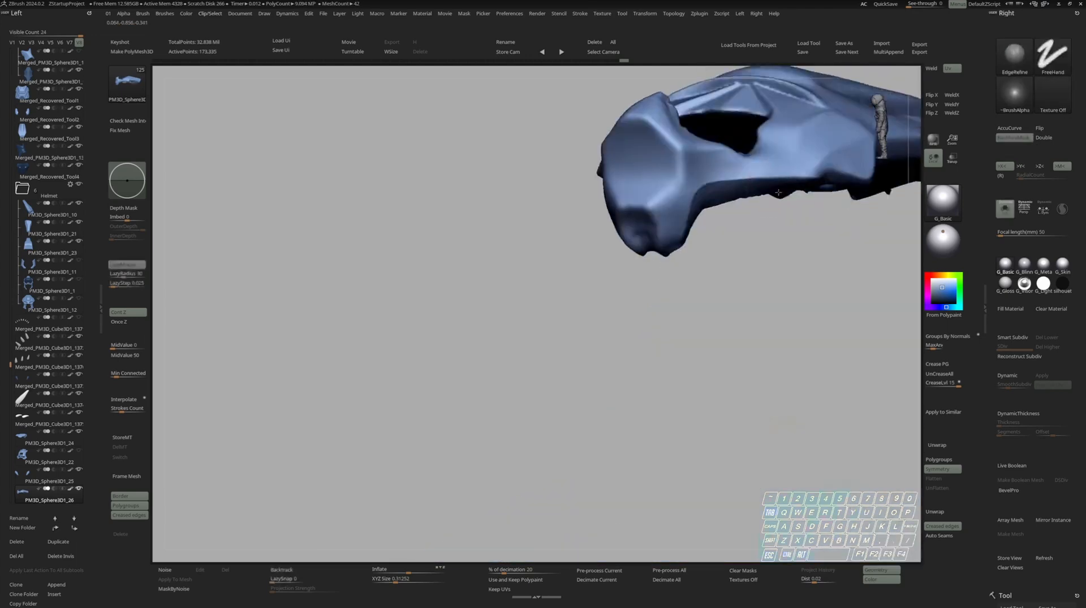
{"action": "left_click_drag", "start_coordinate": [847, 167], "coordinate": [769, 174], "text": "ctrl+shift"}
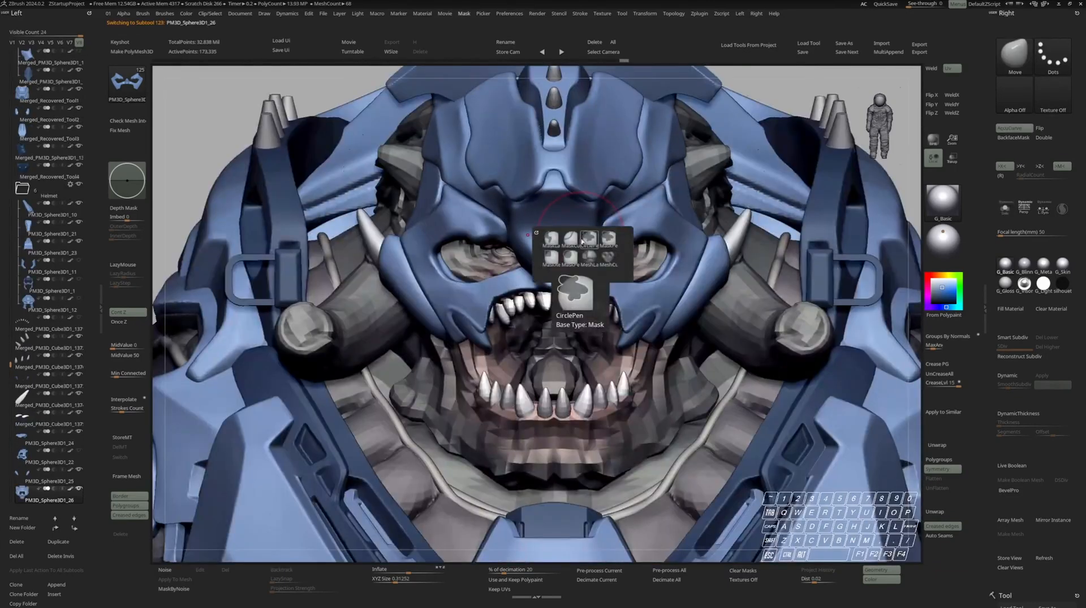
Try to form two nostril shapes on the nose section using a CirclePen mask and Transpose
{"action": "key", "text": "space"}
{"action": "key", "text": "ctrl"}
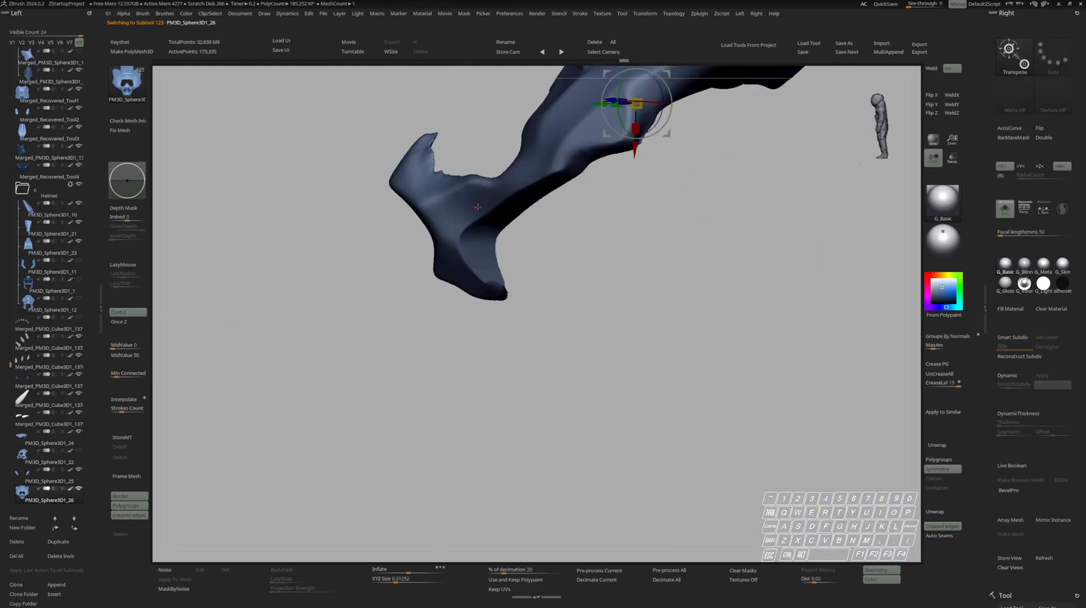
{"action": "right_click_drag", "start_coordinate": [478, 207], "coordinate": [593, 229], "text": "shift"}
{"action": "left_click", "coordinate": [422, 238], "text": "alt"}
{"action": "mouse_move", "coordinate": [537, 210]}
{"action": "right_mouse_down", "text": "shift"}
{"action": "mouse_move", "coordinate": [456, 212]}
{"action": "mouse_move", "coordinate": [543, 198]}
{"action": "right_mouse_up", "text": "shift"}
{"action": "key", "text": "q"}
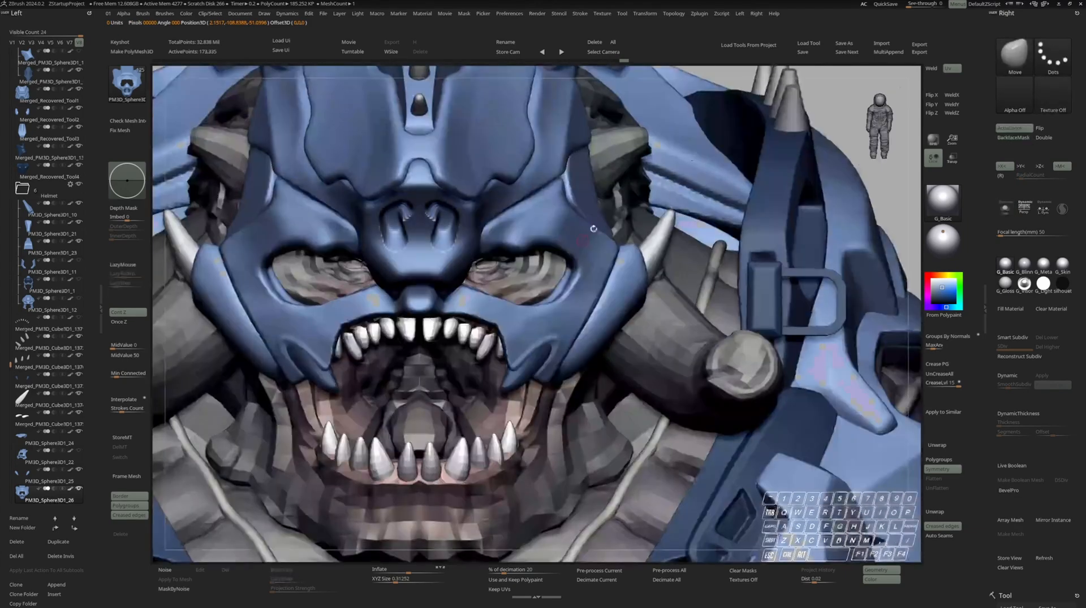
{"action": "mouse_move", "coordinate": [593, 229]}
{"action": "right_mouse_down", "text": "ctrl"}
{"action": "mouse_move", "coordinate": [558, 193]}
{"action": "mouse_move", "coordinate": [567, 201]}
{"action": "right_mouse_up", "text": "ctrl"}
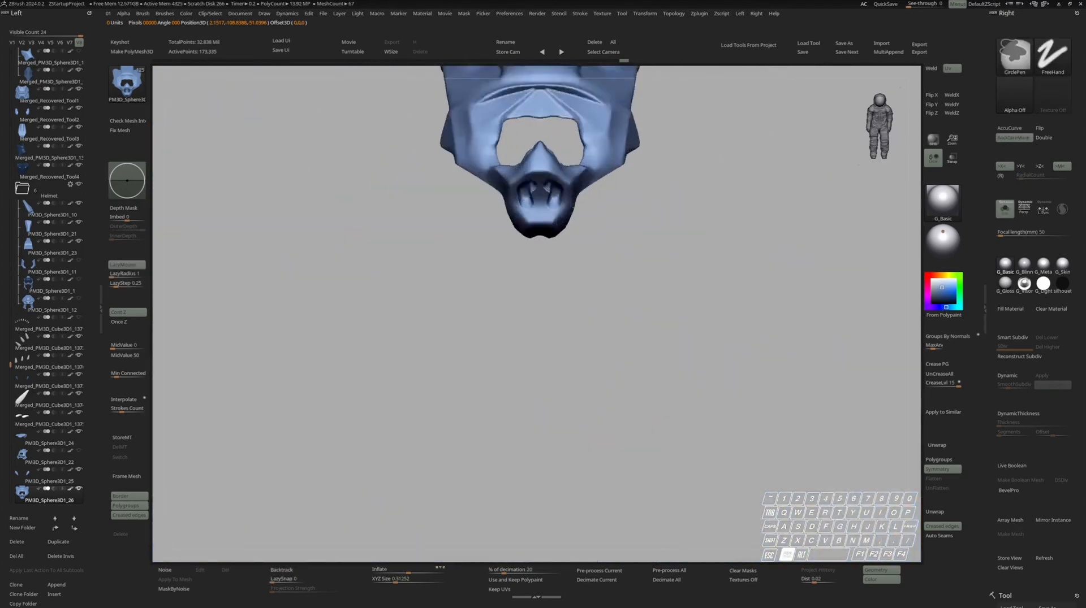
{"action": "right_click_drag", "start_coordinate": [647, 136], "coordinate": [675, 251], "text": "ctrl"}
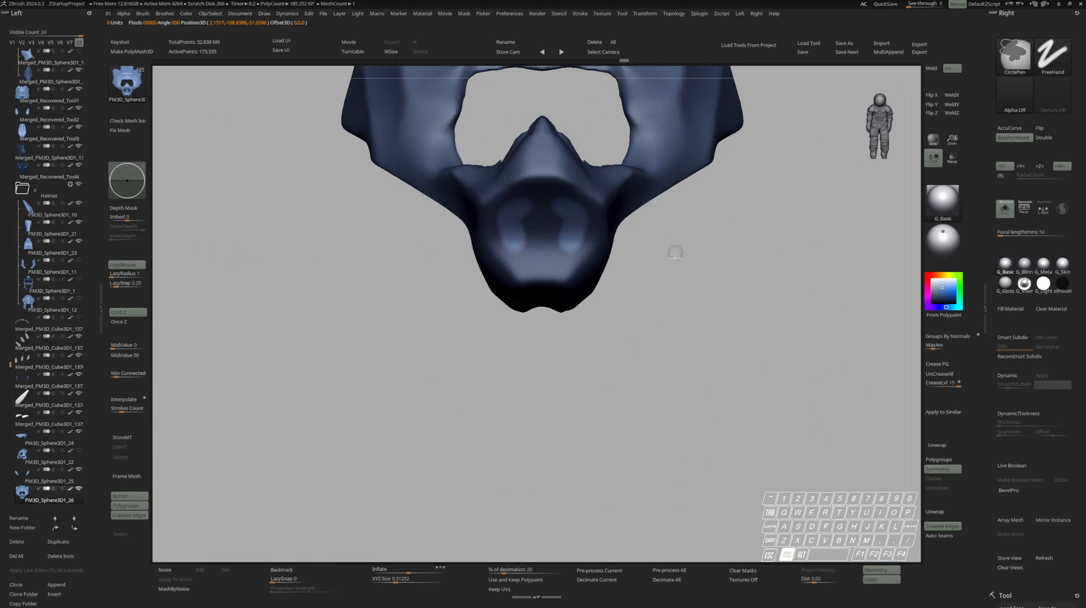
{"action": "left_click_drag", "start_coordinate": [678, 244], "coordinate": [687, 252], "text": "ctrl"}
{"action": "mouse_move", "coordinate": [678, 244]}
{"action": "right_mouse_down"}
{"action": "mouse_move", "coordinate": [656, 207]}
{"action": "mouse_move", "coordinate": [634, 195]}
{"action": "right_mouse_up"}
{"action": "right_click_drag", "start_coordinate": [633, 195], "coordinate": [608, 240], "text": "ctrl"}
Stamp a mirrored pair of small nostril recesses into the nose section with the Alpha_Brush in DragRect mode
{"action": "key", "text": "ctrl+space"}
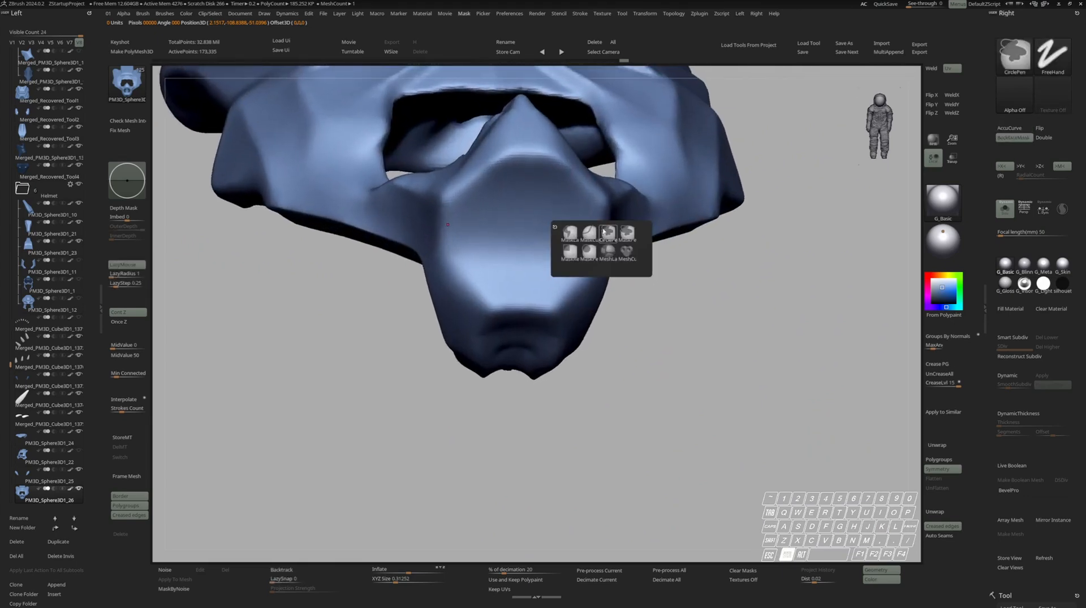
{"action": "left_click", "coordinate": [624, 237]}
{"action": "key", "text": "ctrl+a"}
{"action": "key", "text": "a"}
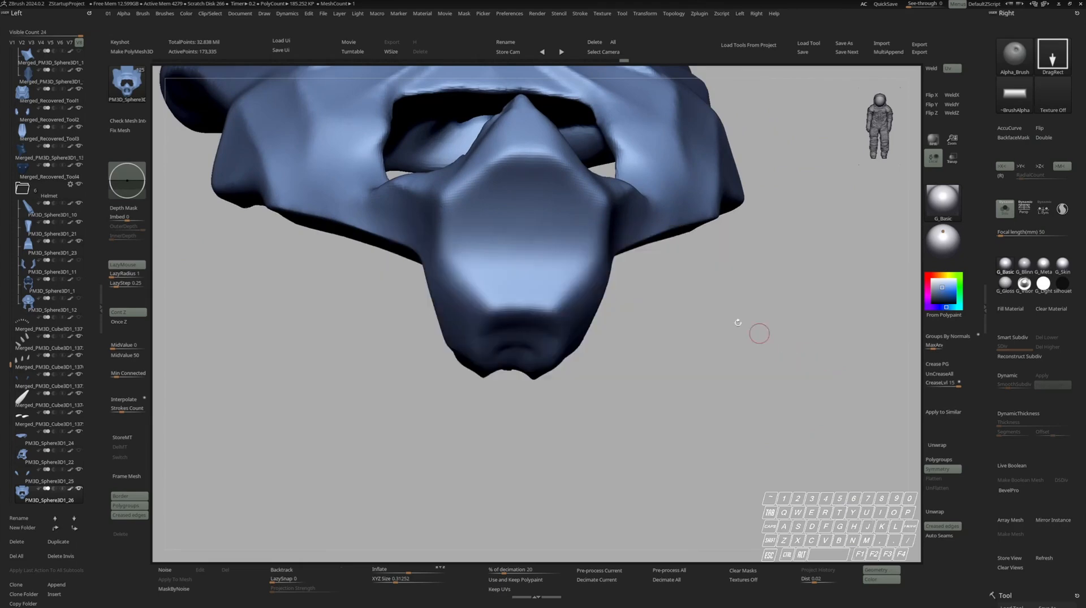
{"action": "key", "text": "a"}
{"action": "left_click", "coordinate": [842, 389]}
{"action": "right_click_drag", "start_coordinate": [701, 271], "coordinate": [574, 224]}
{"action": "key", "text": "space"}
{"action": "left_click_drag", "start_coordinate": [570, 219], "coordinate": [574, 223]}
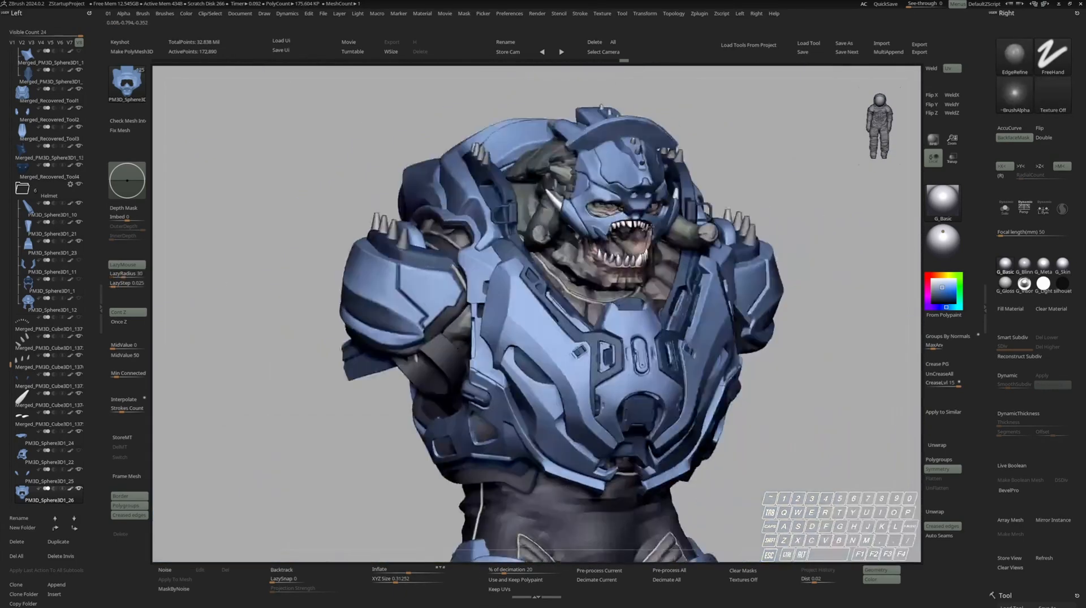
Check the helmet from several angles, reselect the central forehead piece and adjust its nose section with the Move brush
{"action": "right_click_drag", "start_coordinate": [671, 165], "coordinate": [647, 136]}
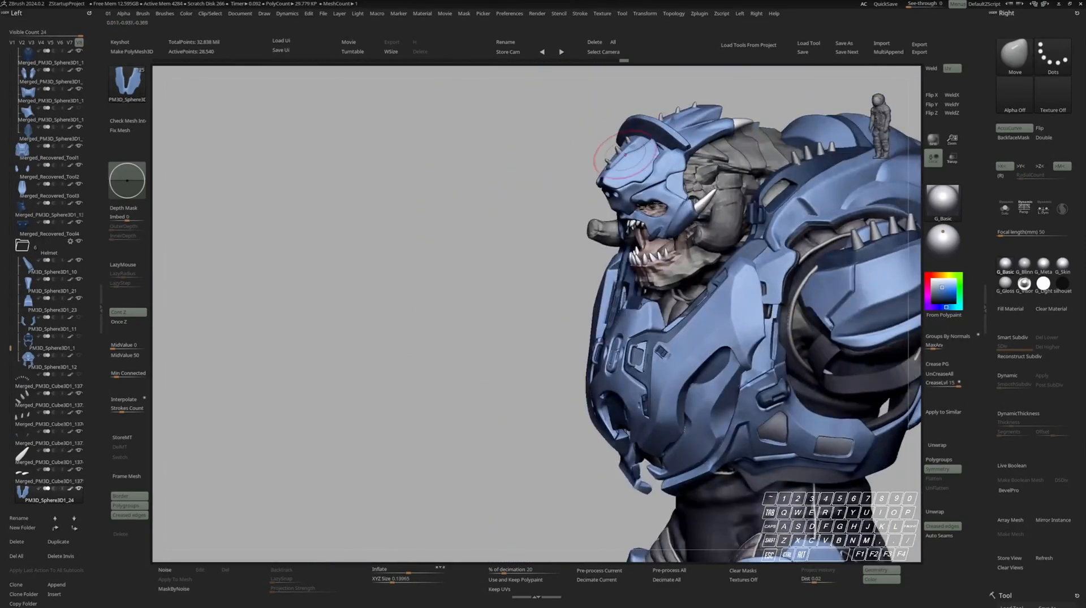
{"action": "key", "text": "space"}
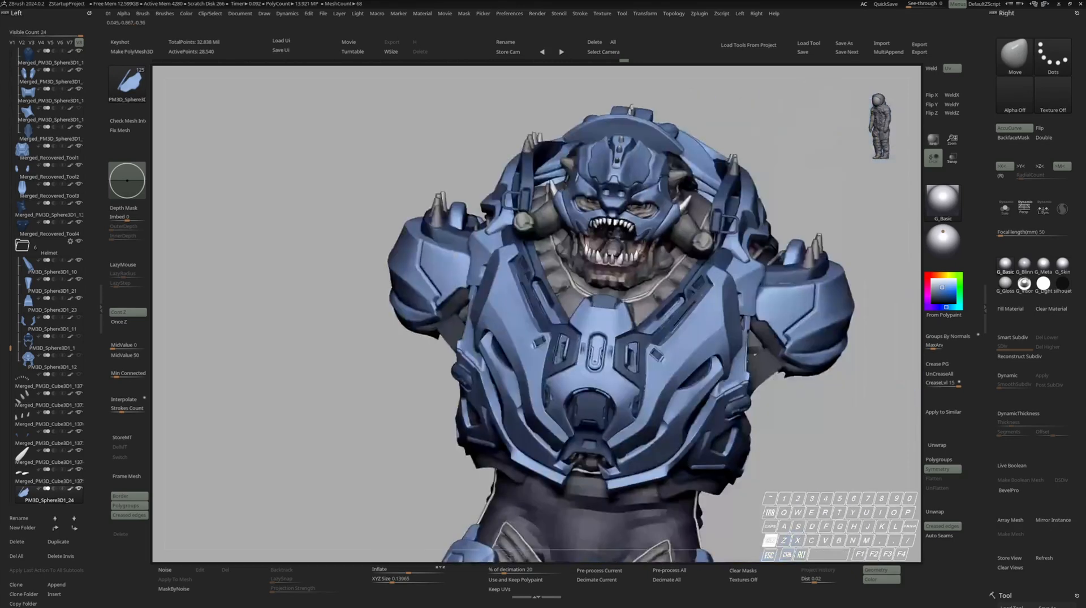
{"action": "left_click", "coordinate": [614, 166], "text": "alt"}
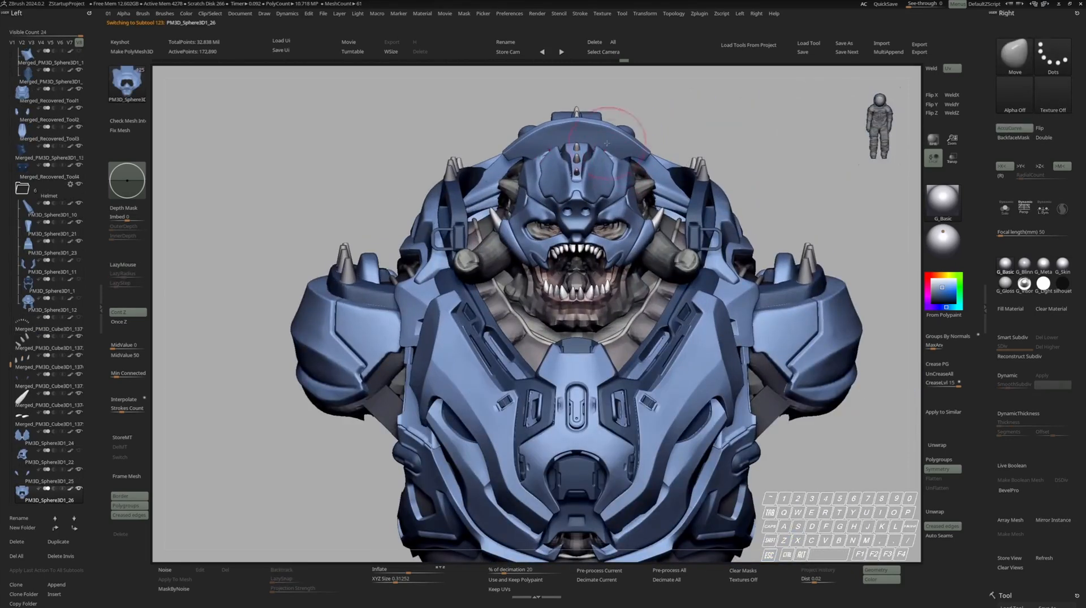
{"action": "mouse_move", "coordinate": [606, 144]}
{"action": "right_mouse_down"}
{"action": "mouse_move", "coordinate": [583, 148]}
{"action": "mouse_move", "coordinate": [671, 151]}
{"action": "right_mouse_up"}
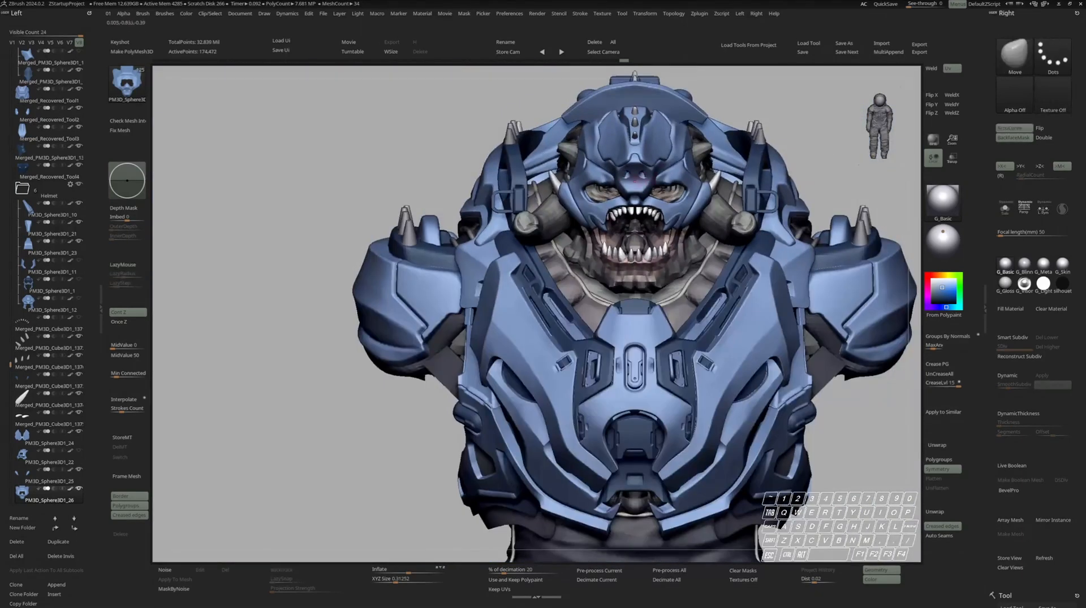
{"action": "mouse_move", "coordinate": [622, 170]}
{"action": "right_mouse_down", "text": "ctrl"}
{"action": "mouse_move", "coordinate": [622, 186]}
{"action": "mouse_move", "coordinate": [611, 176]}
{"action": "mouse_move", "coordinate": [624, 167]}
{"action": "right_mouse_up", "text": "ctrl"}
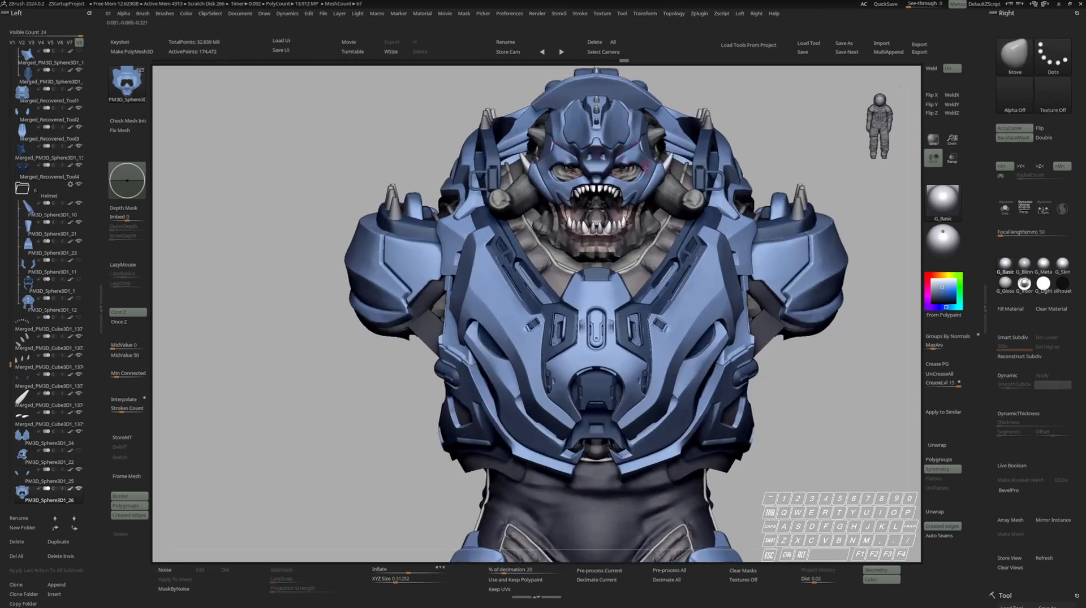
{"action": "mouse_move", "coordinate": [637, 150]}
{"action": "right_mouse_down", "text": "ctrl"}
{"action": "mouse_move", "coordinate": [605, 181]}
{"action": "mouse_move", "coordinate": [627, 210]}
{"action": "mouse_move", "coordinate": [616, 214]}
{"action": "mouse_move", "coordinate": [591, 182]}
{"action": "mouse_move", "coordinate": [593, 215]}
{"action": "mouse_move", "coordinate": [616, 177]}
{"action": "mouse_move", "coordinate": [627, 190]}
{"action": "mouse_move", "coordinate": [599, 186]}
{"action": "mouse_move", "coordinate": [621, 195]}
{"action": "mouse_move", "coordinate": [571, 195]}
{"action": "mouse_move", "coordinate": [592, 186]}
{"action": "mouse_move", "coordinate": [585, 195]}
{"action": "right_mouse_up", "text": "ctrl"}
Fine-tune the forehead piece around the nose and brow, switching between brush sizes
{"action": "key", "text": "space"}
{"action": "key", "text": "s"}
{"action": "key", "text": "space"}
{"action": "key", "text": "s"}
{"action": "key", "text": "space"}
{"action": "key", "text": "s"}
{"action": "key", "text": "space"}
{"action": "key", "text": "s"}
{"action": "key", "text": "s"}
{"action": "key", "text": "2"}
{"action": "key", "text": "space"}
{"action": "key", "text": "s"}
{"action": "key", "text": "1"}
Select the eye surround, fit it beneath the forehead piece with the Move brush, and isolate it
{"action": "left_click", "coordinate": [592, 184], "text": "alt"}
{"action": "key", "text": "s"}
{"action": "right_click_drag", "start_coordinate": [586, 195], "coordinate": [558, 194]}
{"action": "key", "text": "s"}
{"action": "key", "text": "space"}
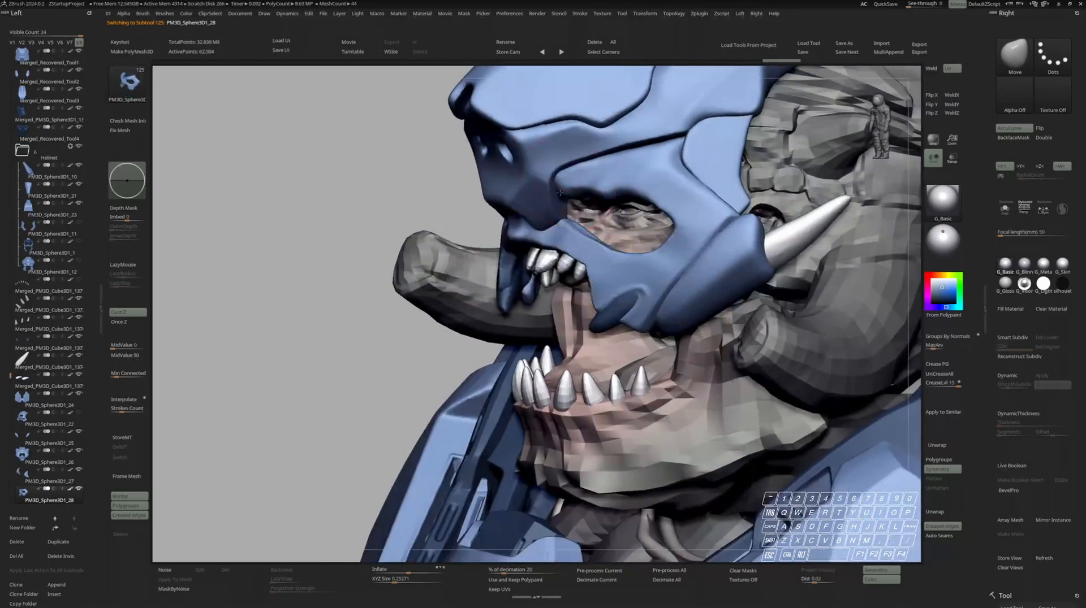
{"action": "right_click_drag", "start_coordinate": [546, 157], "coordinate": [642, 171], "text": "ctrl"}
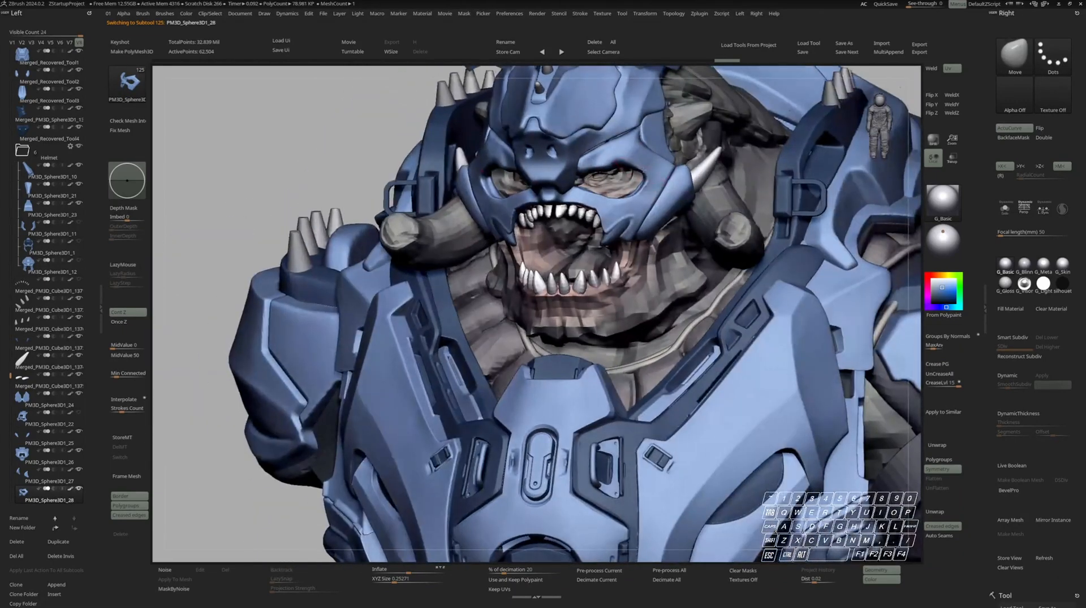
{"action": "key", "text": "space"}
{"action": "key", "text": "s"}
{"action": "right_click_drag", "start_coordinate": [599, 128], "coordinate": [616, 169]}
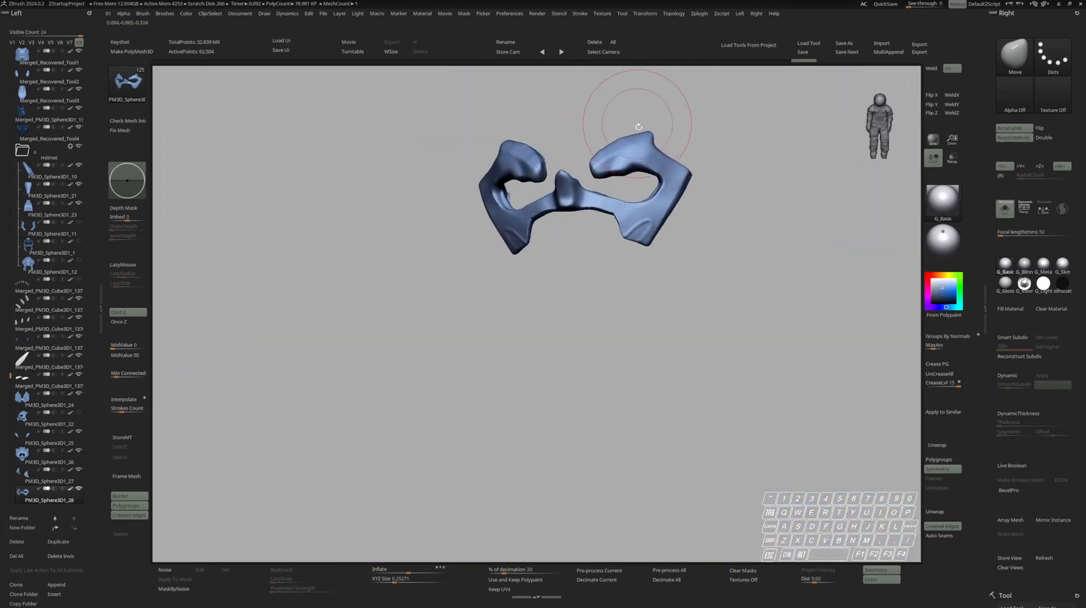
Work on the isolated eye surround's brow surfaces with the hPolish brush and undo the last change
{"action": "key", "text": "h"}
{"action": "right_click", "coordinate": [625, 160]}
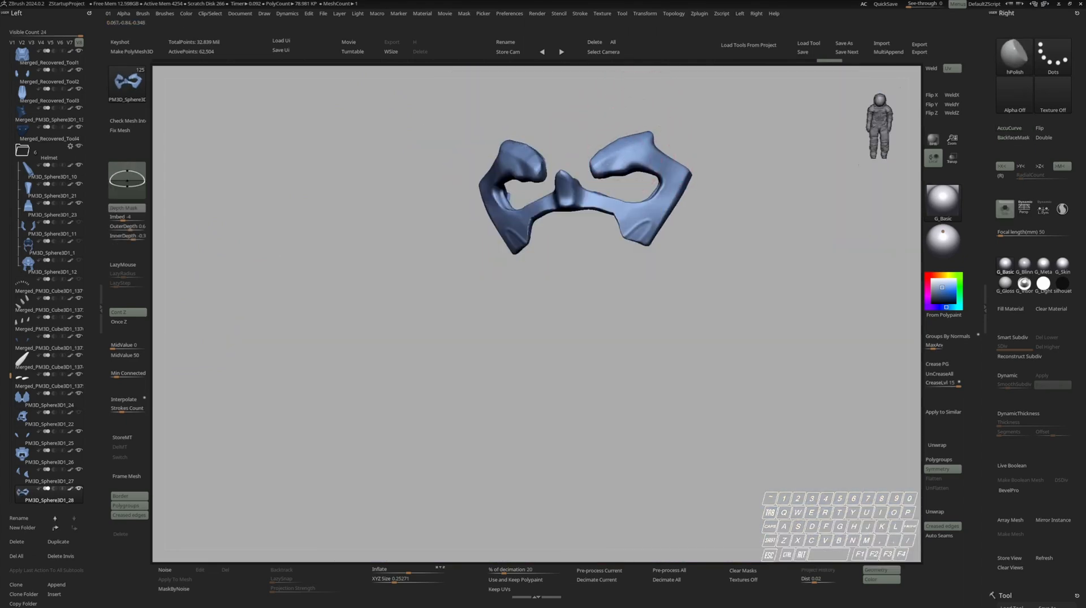
{"action": "right_click_drag", "start_coordinate": [625, 162], "coordinate": [669, 163], "text": "shift"}
{"action": "key", "text": "s"}
{"action": "key", "text": "s"}
{"action": "key", "text": "r"}
{"action": "right_click_drag", "start_coordinate": [669, 163], "coordinate": [625, 164]}
{"action": "key", "text": "ctrl+z"}
Remesh the eye surround with DynaMesh and trim the upper edge of its brow with ClipCurve
{"action": "key", "text": "y"}
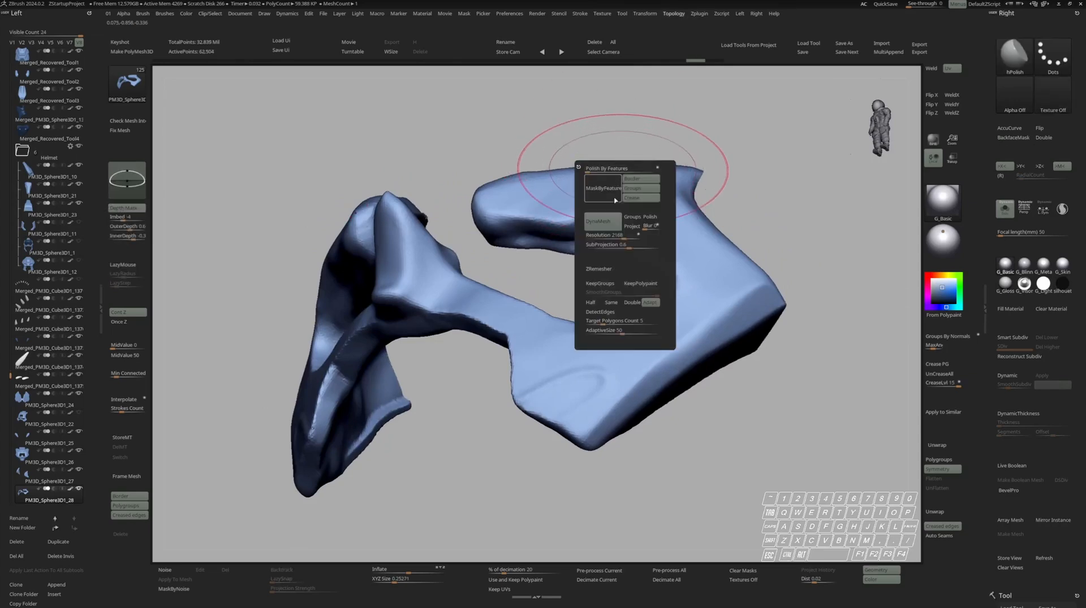
{"action": "left_click_drag", "start_coordinate": [763, 149], "coordinate": [772, 164], "text": "ctrl"}
{"action": "right_click_drag", "start_coordinate": [511, 181], "coordinate": [478, 158]}
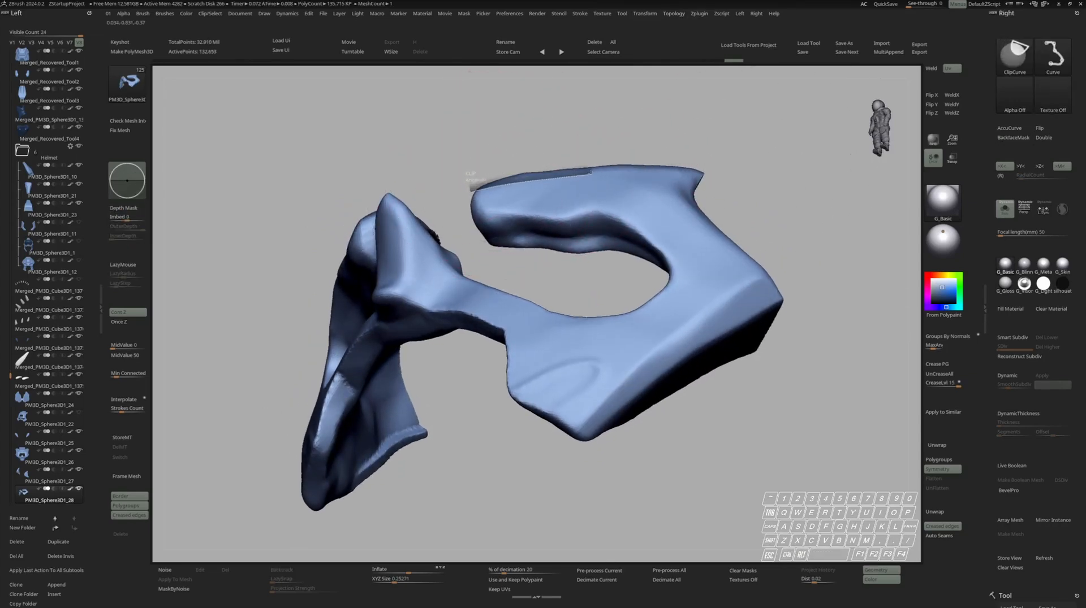
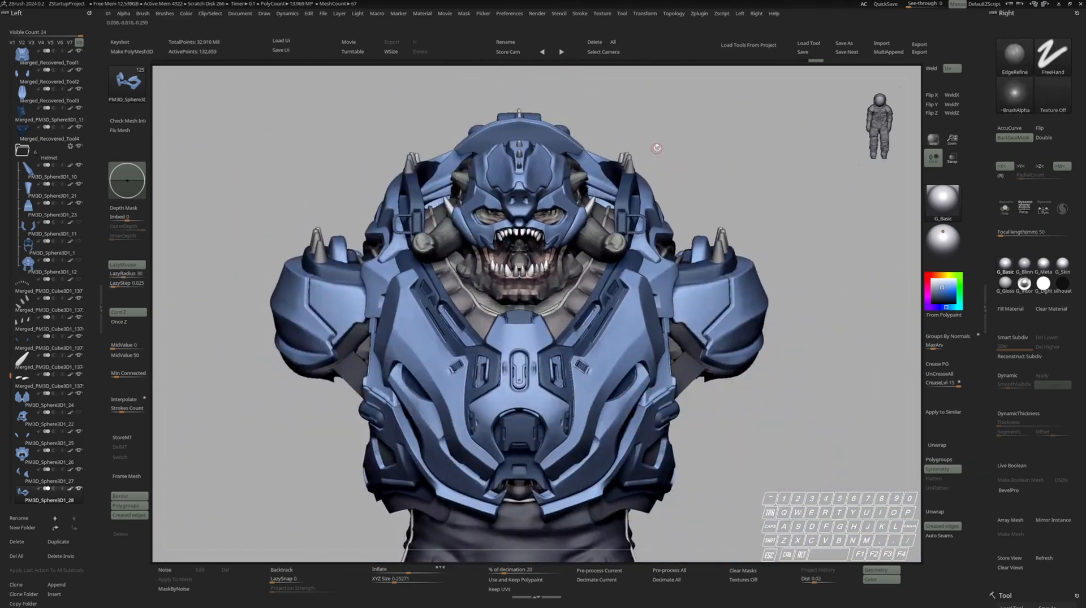
Choose the MaskLasso brush and lasso-mask the nose bridge and one eye area of the eye mask piece
{"action": "right_click_drag", "start_coordinate": [672, 126], "coordinate": [831, 65], "text": "ctrl"}
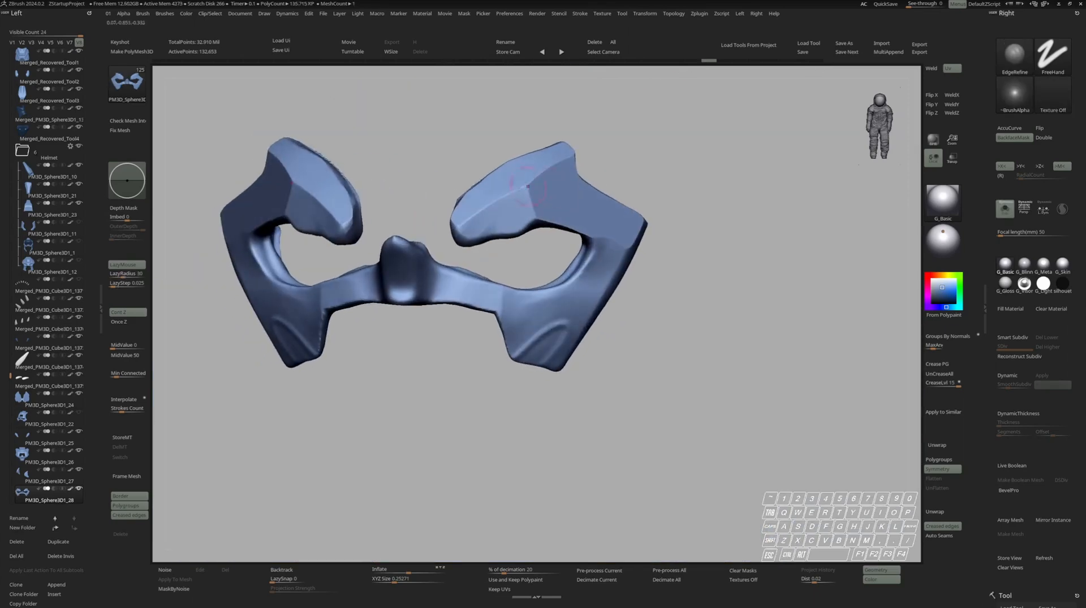
{"action": "key", "text": "space"}
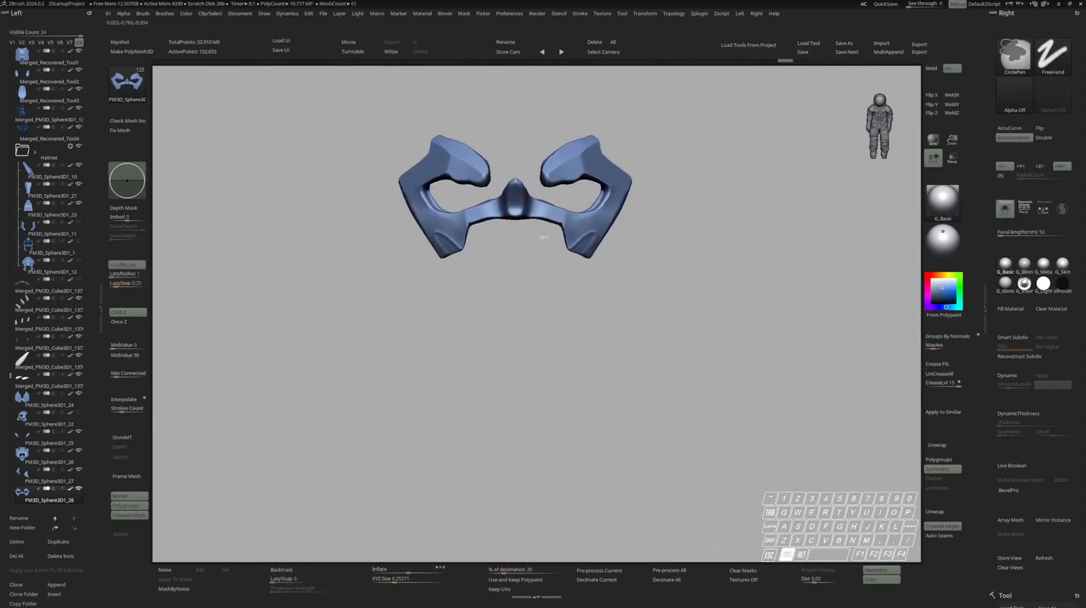
{"action": "key", "text": "b"}
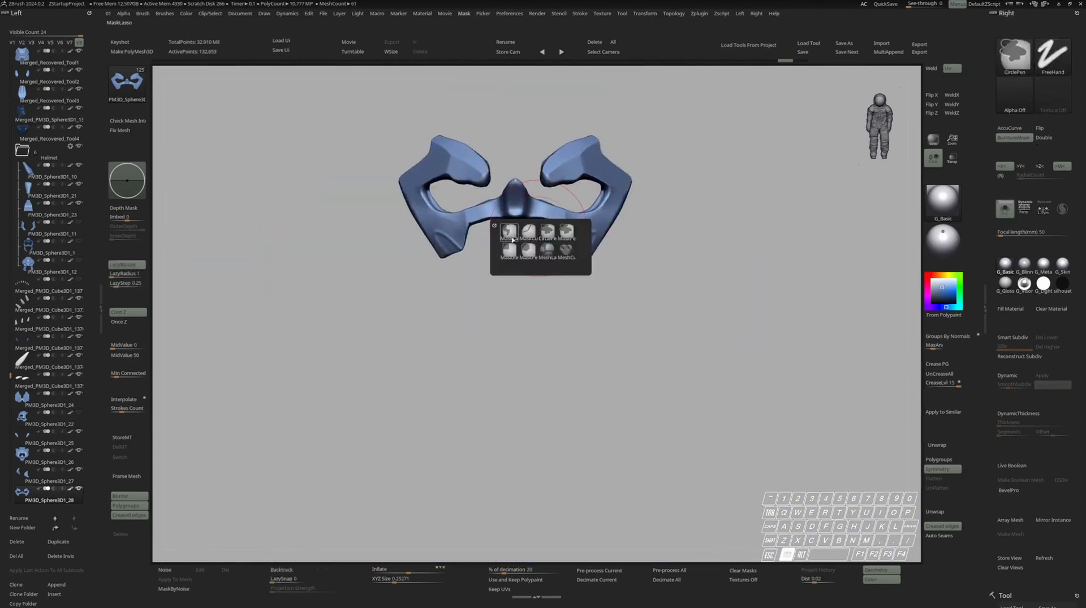
{"action": "key", "text": "m"}
{"action": "key", "text": "l"}
{"action": "mouse_move", "coordinate": [500, 175]}
{"action": "left_mouse_down", "text": "ctrl"}
{"action": "mouse_move", "coordinate": [637, 237]}
{"action": "mouse_move", "coordinate": [607, 207]}
{"action": "left_mouse_up", "text": "ctrl"}
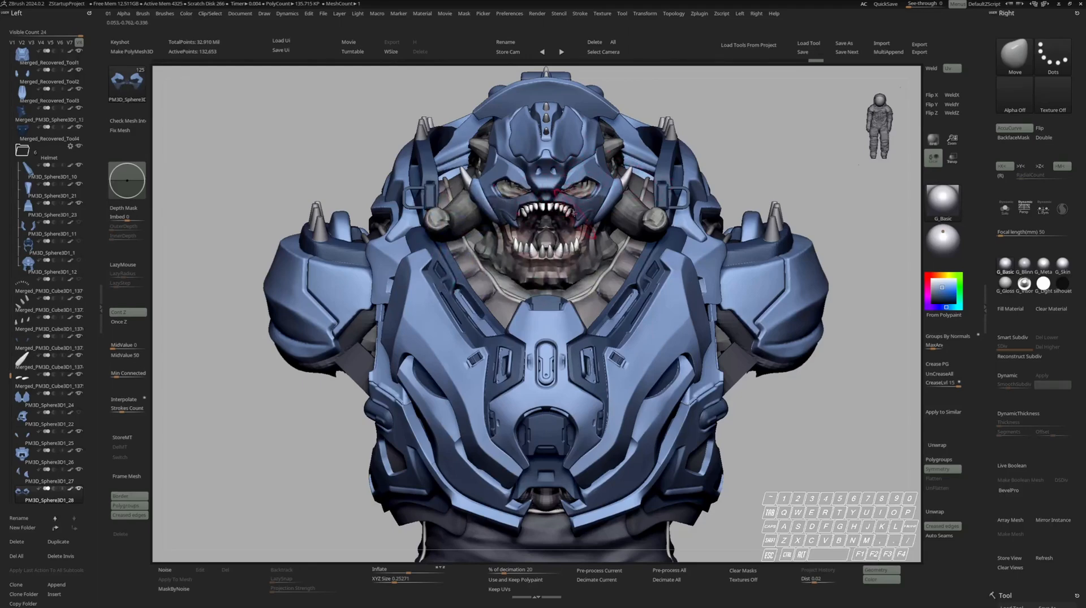
Undo the last two eye mask edits and reshape its brows against the face with a resized Move brush
{"action": "key", "text": "ctrl+z"}
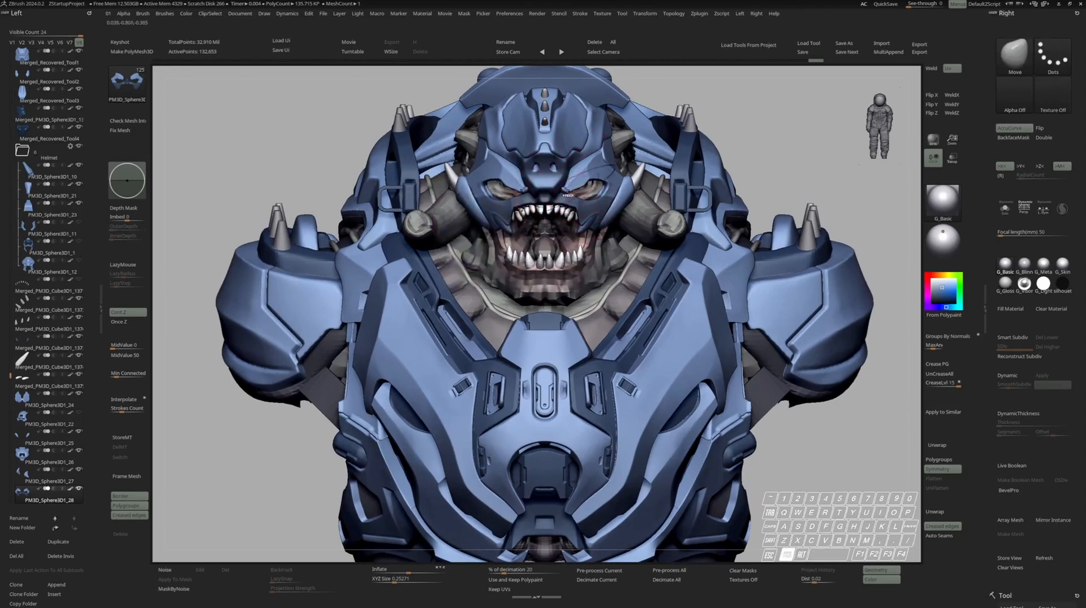
{"action": "key", "text": "ctrl+z"}
{"action": "key", "text": "s"}
{"action": "key", "text": "s"}
{"action": "key", "text": "s"}
{"action": "key", "text": "s"}
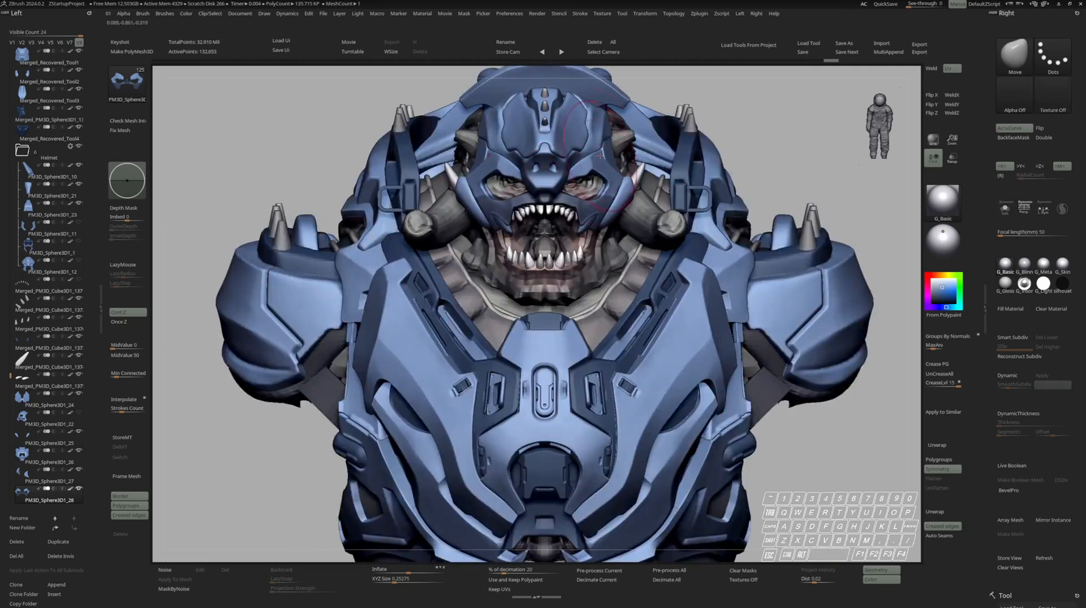
{"action": "key", "text": "s"}
{"action": "right_click_drag", "start_coordinate": [571, 171], "coordinate": [577, 192], "text": "ctrl"}
{"action": "key", "text": "s"}
{"action": "right_click_drag", "start_coordinate": [577, 192], "coordinate": [621, 149]}
{"action": "right_click_drag", "start_coordinate": [628, 80], "coordinate": [587, 191], "text": "shift"}
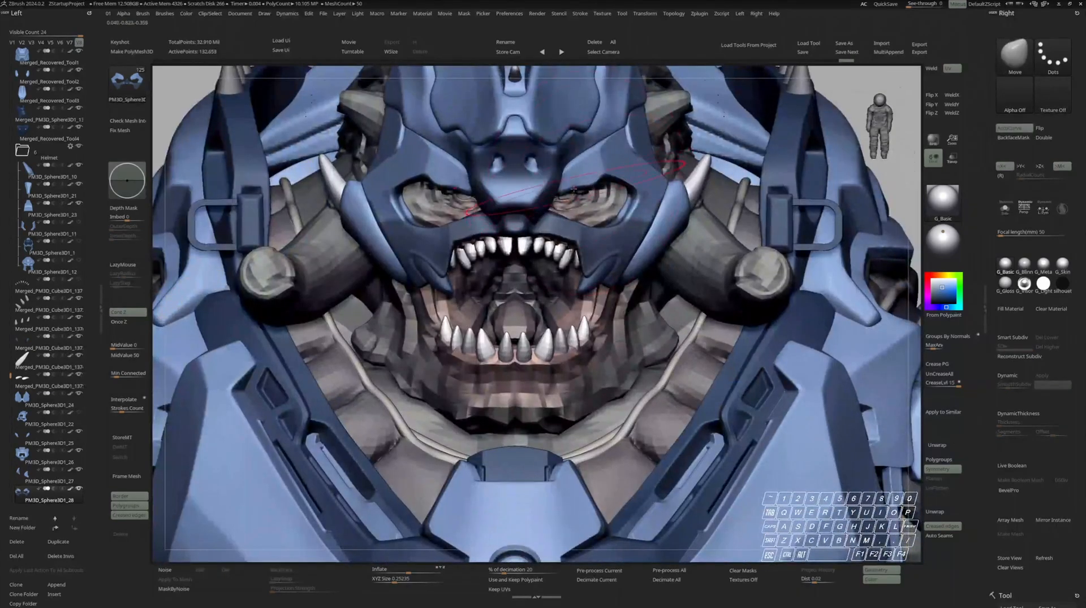
{"action": "key", "text": "f"}
{"action": "key", "text": "space"}
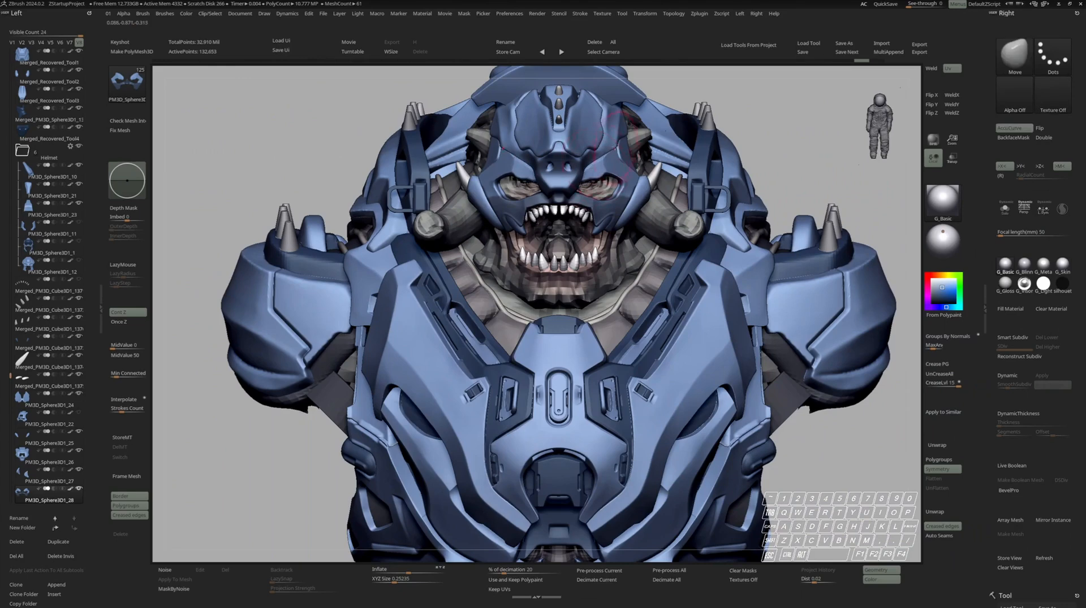
Make the forehead plates, PM3D_Sphere3D1_24, the active subtool
{"action": "left_click", "coordinate": [612, 143], "text": "alt"}
{"action": "right_click_drag", "start_coordinate": [616, 152], "coordinate": [592, 98], "text": "ctrl"}
{"action": "right_click_drag", "start_coordinate": [592, 99], "coordinate": [568, 108], "text": "ctrl"}
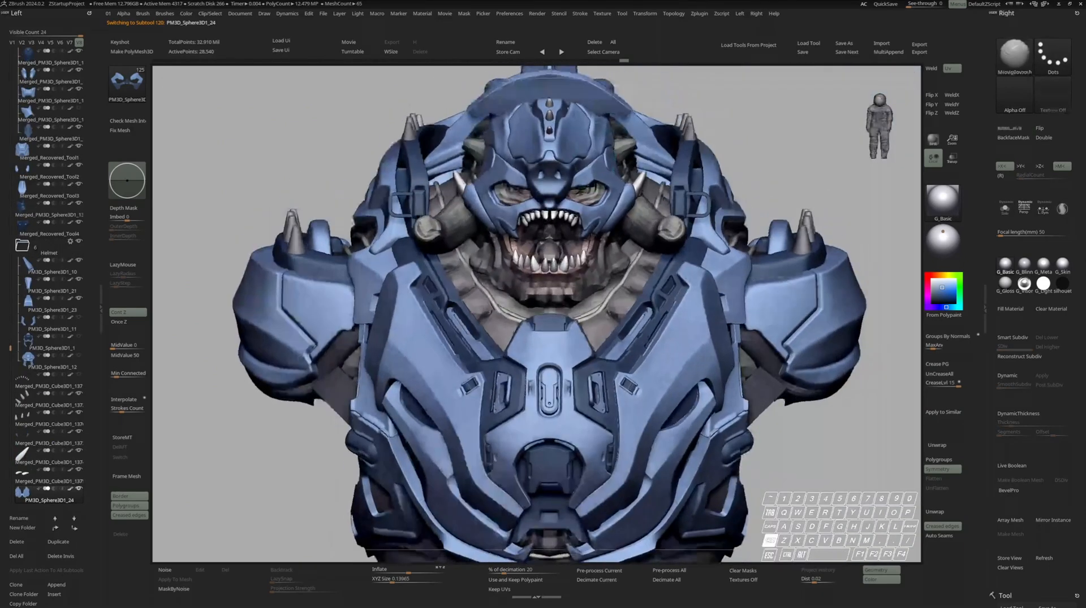
Select the helmet base, PM3D_Sphere3D1_26, and remesh it with DynaMesh
{"action": "left_click", "coordinate": [588, 151], "text": "alt"}
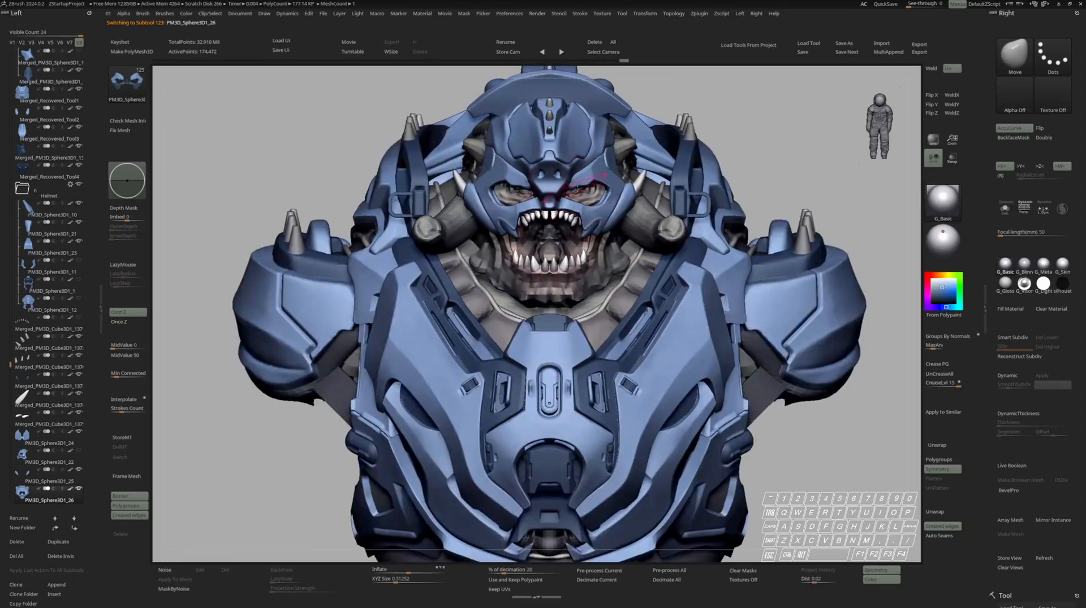
{"action": "mouse_move", "coordinate": [565, 195]}
{"action": "right_mouse_down", "text": "ctrl"}
{"action": "mouse_move", "coordinate": [570, 124]}
{"action": "mouse_move", "coordinate": [576, 187]}
{"action": "mouse_move", "coordinate": [590, 206]}
{"action": "mouse_move", "coordinate": [553, 174]}
{"action": "mouse_move", "coordinate": [568, 192]}
{"action": "mouse_move", "coordinate": [650, 198]}
{"action": "mouse_move", "coordinate": [591, 184]}
{"action": "mouse_move", "coordinate": [600, 170]}
{"action": "mouse_move", "coordinate": [596, 93]}
{"action": "mouse_move", "coordinate": [605, 166]}
{"action": "mouse_move", "coordinate": [628, 169]}
{"action": "mouse_move", "coordinate": [610, 170]}
{"action": "mouse_move", "coordinate": [594, 148]}
{"action": "right_mouse_up", "text": "ctrl"}
{"action": "left_click", "coordinate": [587, 177], "text": "alt"}
{"action": "left_click_drag", "start_coordinate": [767, 140], "coordinate": [769, 161], "text": "ctrl"}
{"action": "left_click_drag", "start_coordinate": [594, 148], "coordinate": [589, 163], "text": "shift"}
{"action": "right_click_drag", "start_coordinate": [599, 161], "coordinate": [628, 168]}
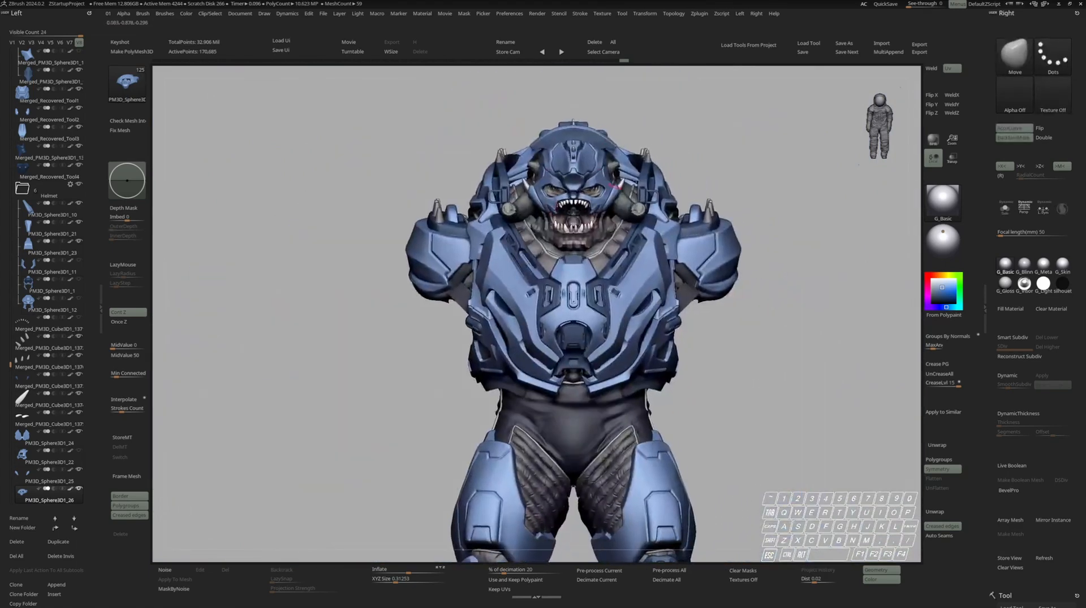
{"action": "key", "text": "ctrl"}
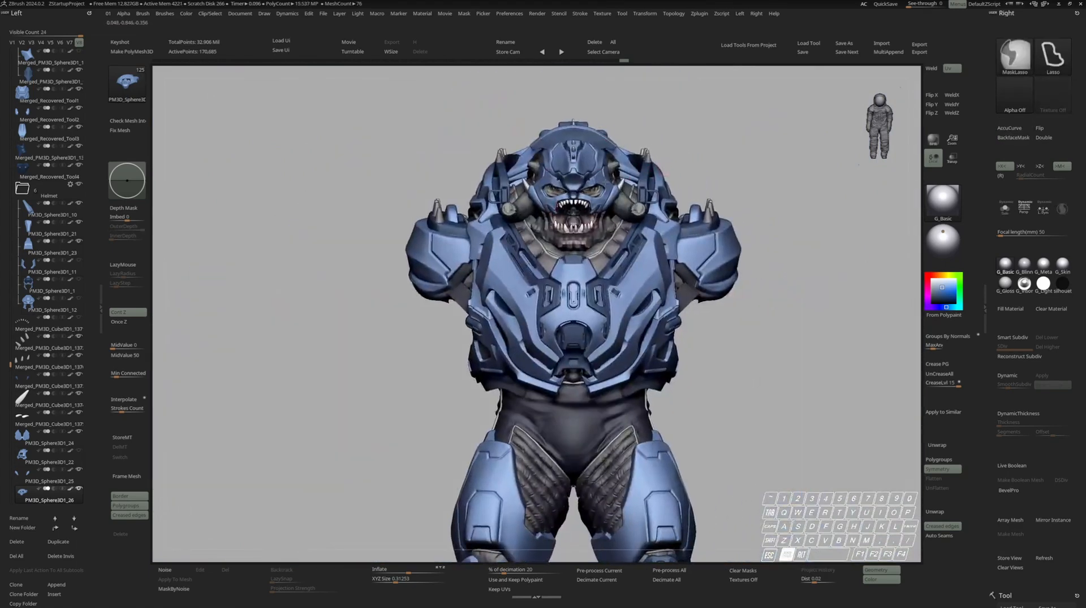
{"action": "right_click_drag", "start_coordinate": [586, 191], "coordinate": [594, 199], "text": "ctrl"}
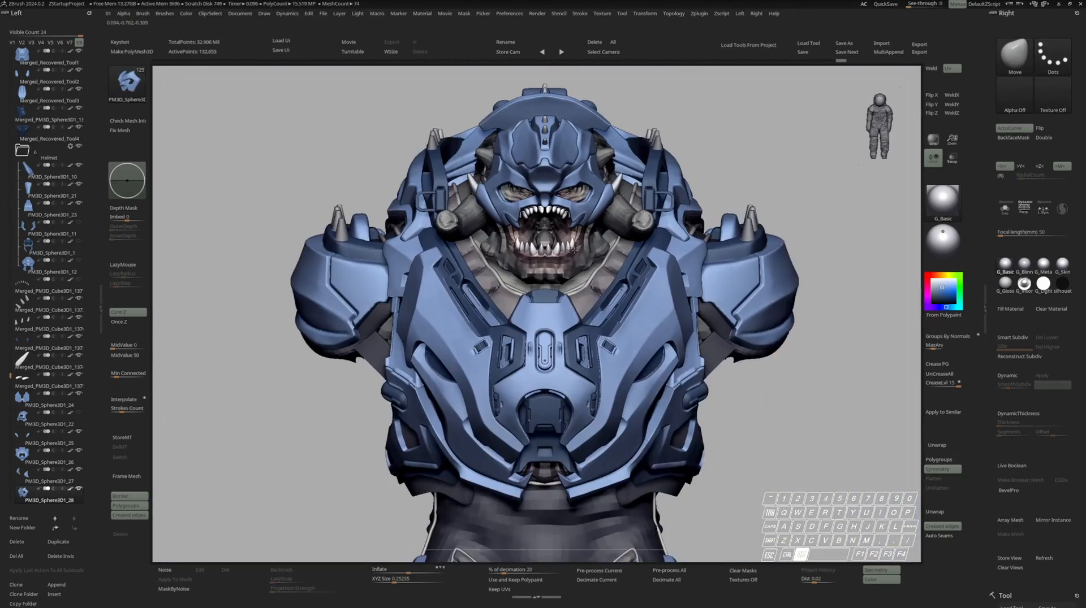
Nudge the eye mask's brow slightly inward with the Move brush
{"action": "key", "text": "m"}
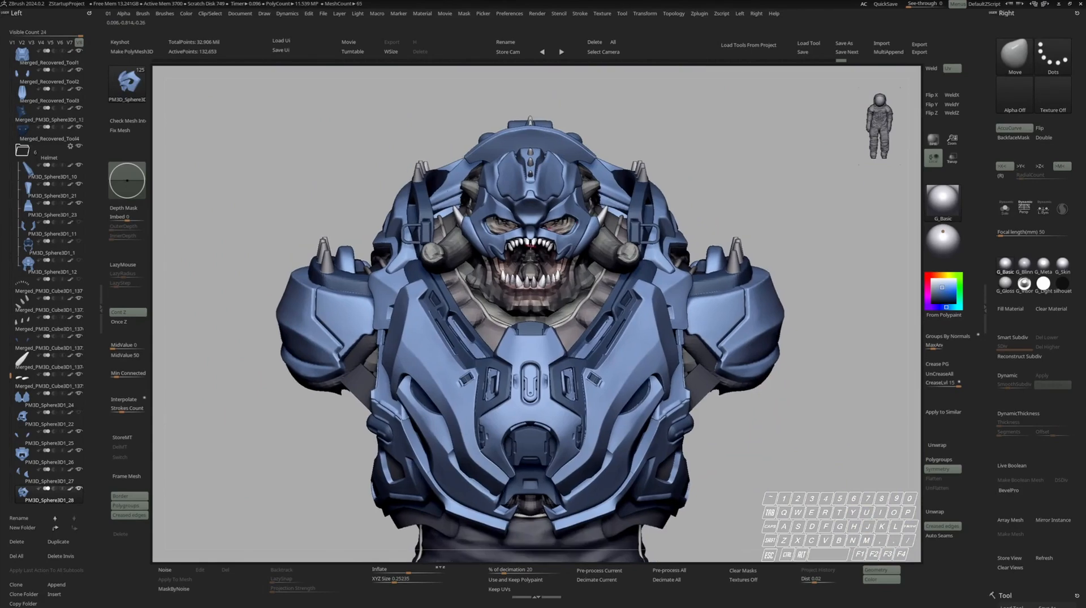
{"action": "mouse_move", "coordinate": [568, 195]}
{"action": "right_mouse_down"}
{"action": "mouse_move", "coordinate": [630, 201]}
{"action": "mouse_move", "coordinate": [574, 217]}
{"action": "mouse_move", "coordinate": [580, 259]}
{"action": "right_mouse_up"}
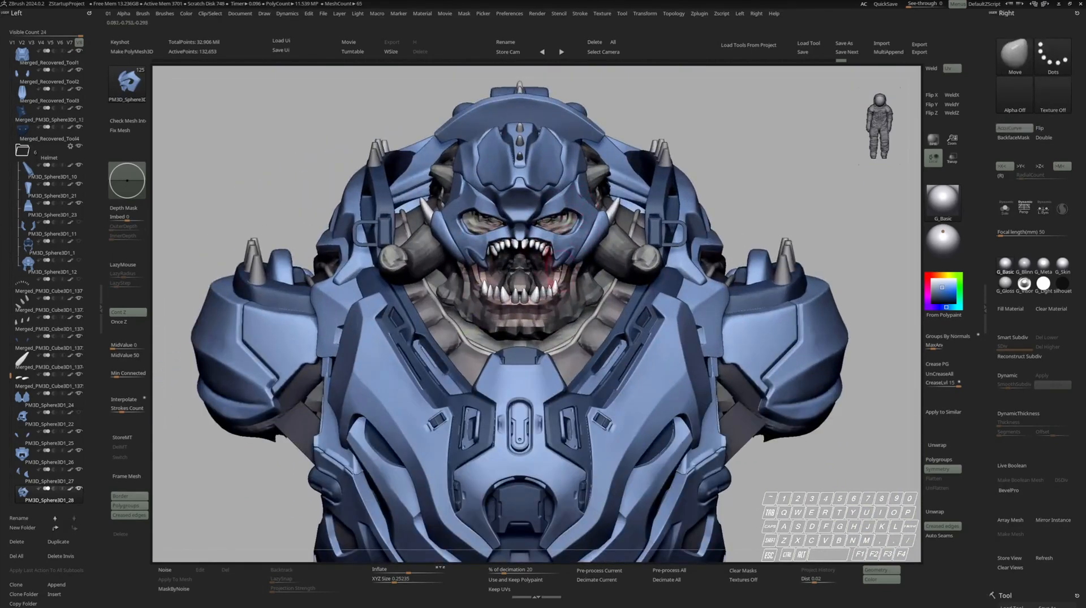
{"action": "right_click_drag", "start_coordinate": [580, 205], "coordinate": [514, 198]}
{"action": "right_click_drag", "start_coordinate": [581, 221], "coordinate": [638, 215]}
{"action": "left_click_drag", "start_coordinate": [581, 176], "coordinate": [572, 174]}
{"action": "right_click_drag", "start_coordinate": [575, 179], "coordinate": [546, 190], "text": "ctrl"}
Select the helmet base and set up the PanelCut brush with an adjusted draw size
{"action": "left_click", "coordinate": [574, 190], "text": "alt"}
{"action": "key", "text": "s"}
{"action": "key", "text": "s"}
{"action": "key", "text": "space"}
{"action": "key", "text": "s"}
{"action": "mouse_move", "coordinate": [436, 208]}
{"action": "right_mouse_down"}
{"action": "mouse_move", "coordinate": [486, 210]}
{"action": "mouse_move", "coordinate": [501, 223]}
{"action": "right_mouse_up"}
{"action": "key", "text": "s"}
{"action": "key", "text": "space"}
{"action": "right_click_drag", "start_coordinate": [385, 273], "coordinate": [385, 274]}
{"action": "key", "text": "space"}
{"action": "key", "text": "space"}
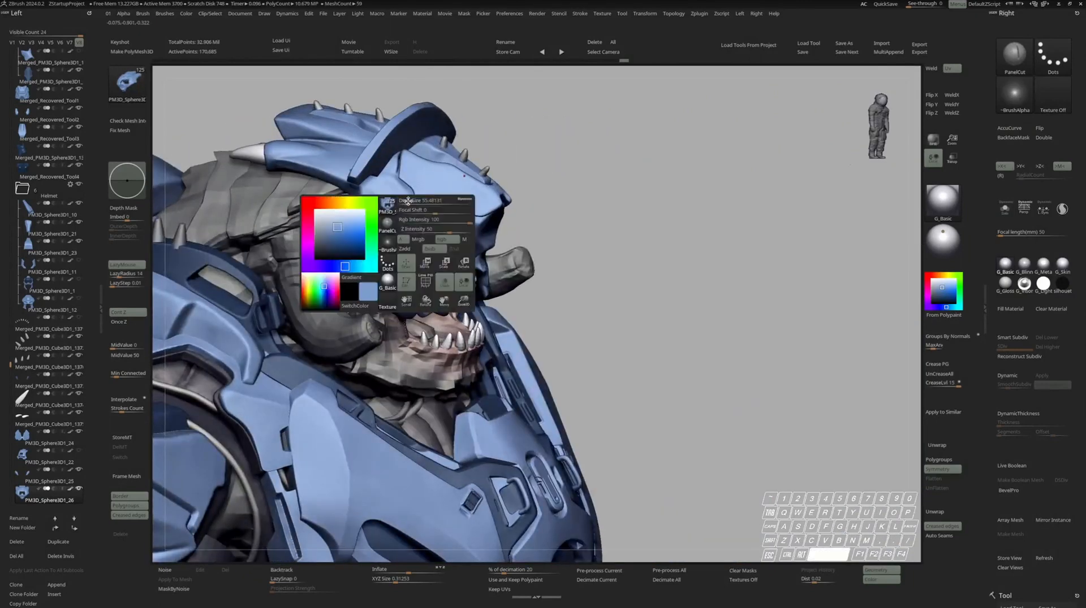
{"action": "right_click_drag", "start_coordinate": [437, 203], "coordinate": [351, 212]}
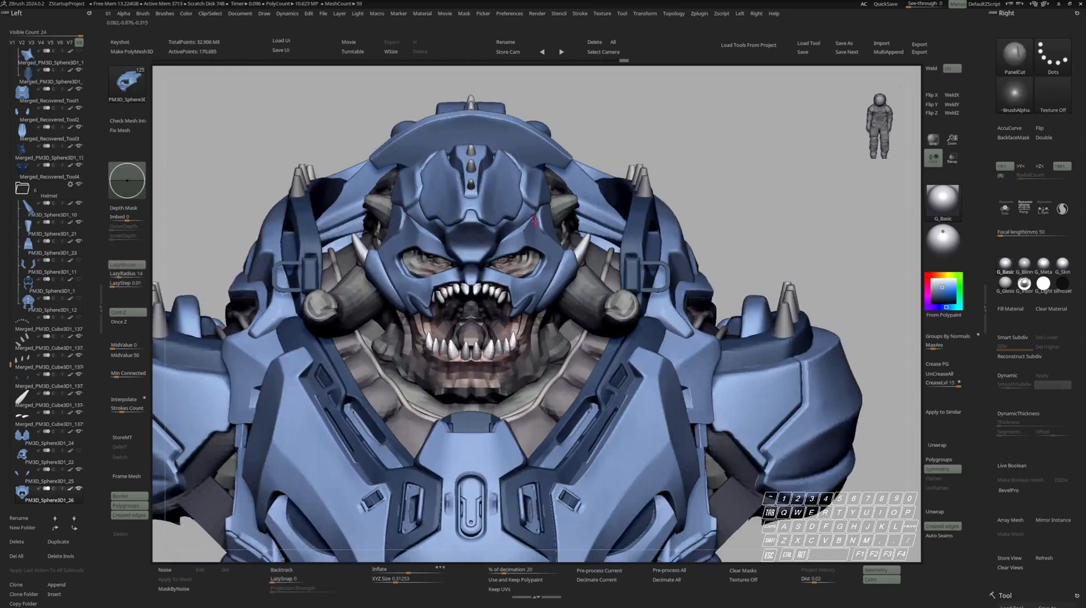
{"action": "mouse_move", "coordinate": [529, 225]}
{"action": "right_mouse_down"}
{"action": "mouse_move", "coordinate": [577, 231]}
{"action": "mouse_move", "coordinate": [510, 231]}
{"action": "mouse_move", "coordinate": [502, 201]}
{"action": "mouse_move", "coordinate": [492, 232]}
{"action": "mouse_move", "coordinate": [542, 217]}
{"action": "mouse_move", "coordinate": [512, 222]}
{"action": "right_mouse_up"}
Select the forehead plates and adjust their shape from the front and side with a resized Move brush
{"action": "left_click", "coordinate": [508, 196], "text": "alt"}
{"action": "key", "text": "s"}
{"action": "key", "text": "s"}
{"action": "key", "text": "space"}
{"action": "key", "text": "space"}
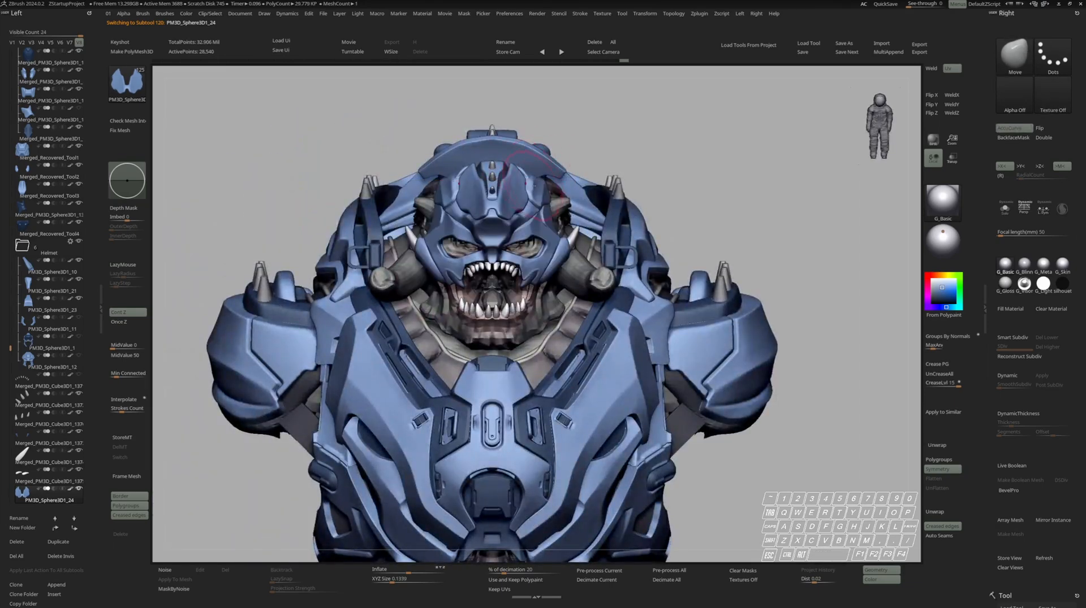
{"action": "mouse_move", "coordinate": [528, 169]}
{"action": "right_mouse_down"}
{"action": "mouse_move", "coordinate": [523, 180]}
{"action": "mouse_move", "coordinate": [511, 158]}
{"action": "mouse_move", "coordinate": [525, 160]}
{"action": "right_mouse_up"}
{"action": "key", "text": "s"}
{"action": "key", "text": "s"}
{"action": "right_click_drag", "start_coordinate": [512, 205], "coordinate": [548, 224], "text": "ctrl"}
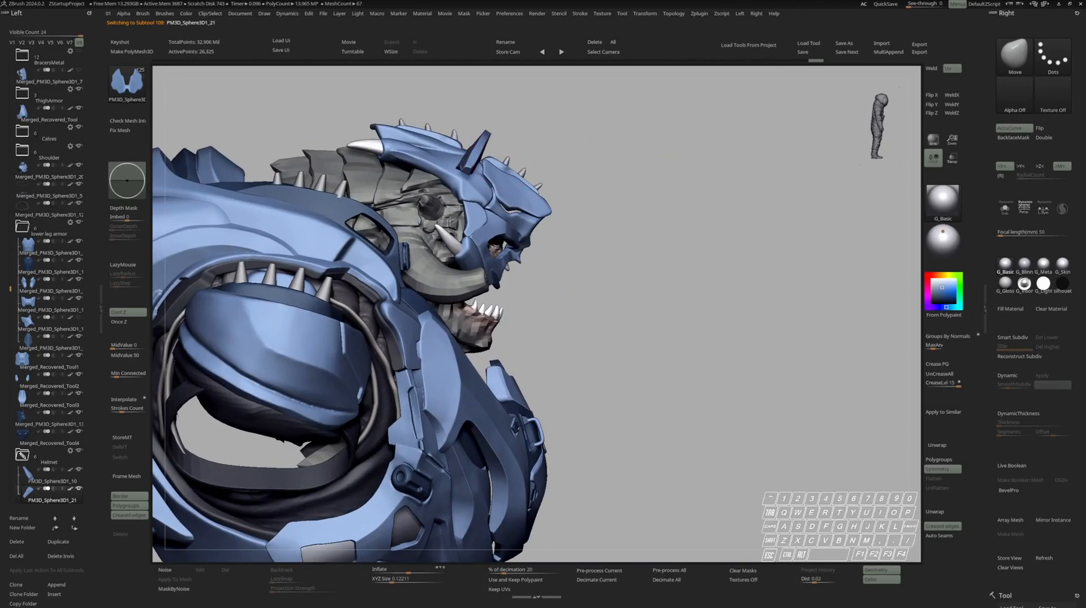
{"action": "left_click", "coordinate": [489, 164], "text": "alt"}
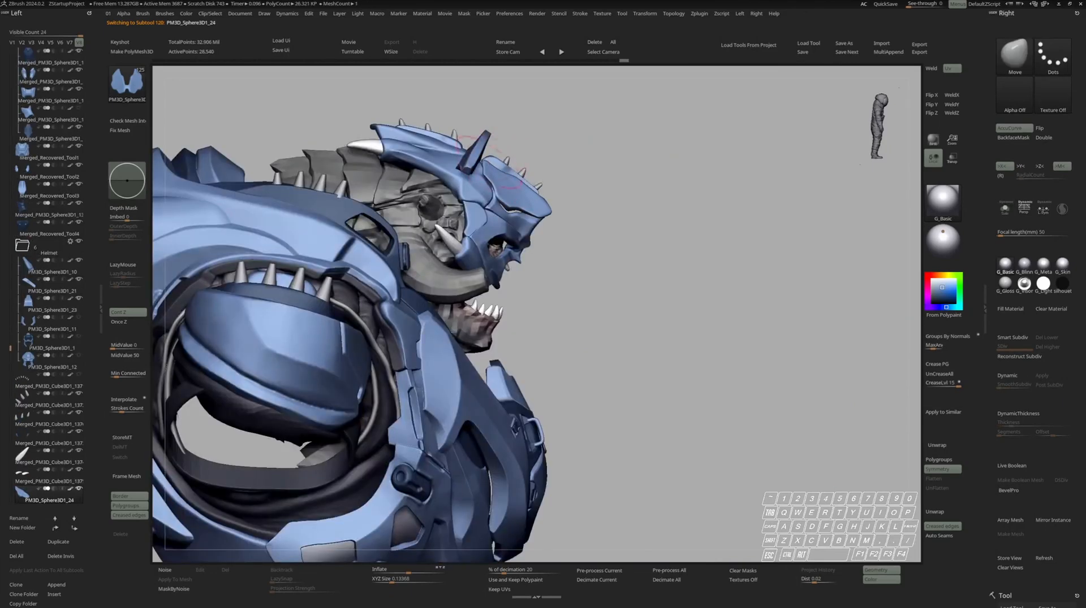
Select the helmet base under the forehead plates and undo the last edit
{"action": "left_click", "coordinate": [530, 219], "text": "alt"}
{"action": "right_click_drag", "start_coordinate": [529, 218], "coordinate": [488, 209]}
{"action": "right_click_drag", "start_coordinate": [584, 213], "coordinate": [649, 209]}
{"action": "key", "text": "ctrl+z"}
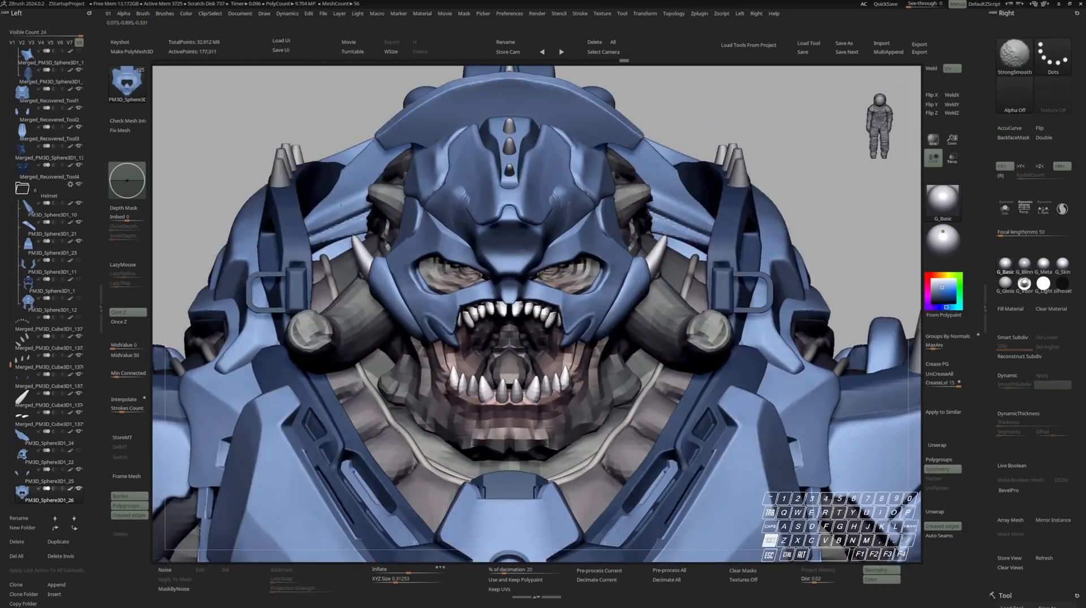
{"action": "key", "text": "f"}
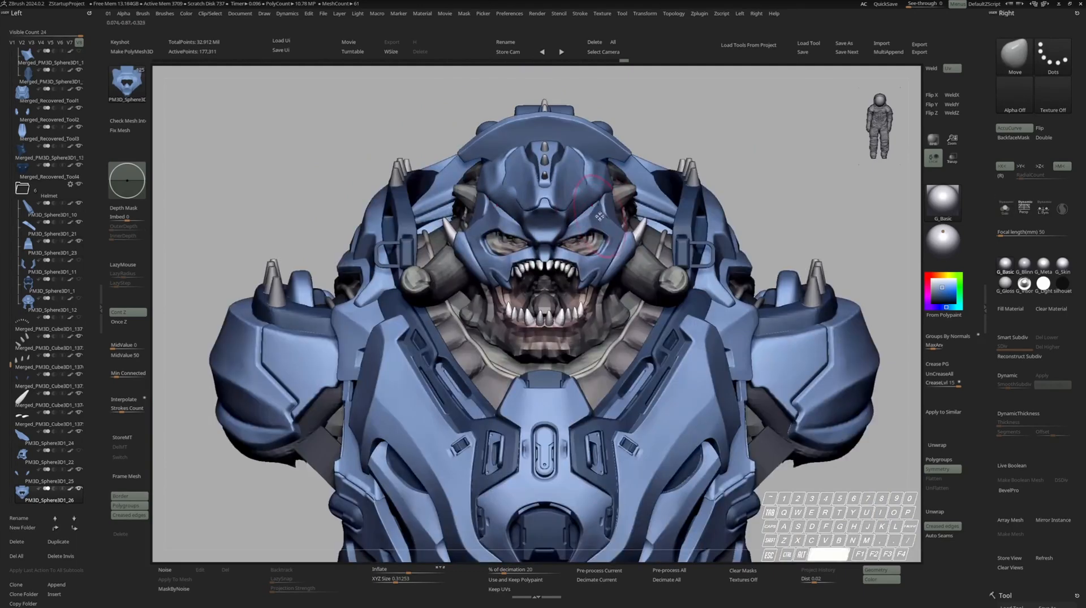
Reshape the helmet base around the forehead with the Move brush and switch to the EdgeRefine brush
{"action": "key", "text": "space"}
{"action": "mouse_move", "coordinate": [568, 197]}
{"action": "right_mouse_down"}
{"action": "mouse_move", "coordinate": [497, 240]}
{"action": "mouse_move", "coordinate": [537, 176]}
{"action": "mouse_move", "coordinate": [586, 207]}
{"action": "mouse_move", "coordinate": [557, 209]}
{"action": "right_mouse_up"}
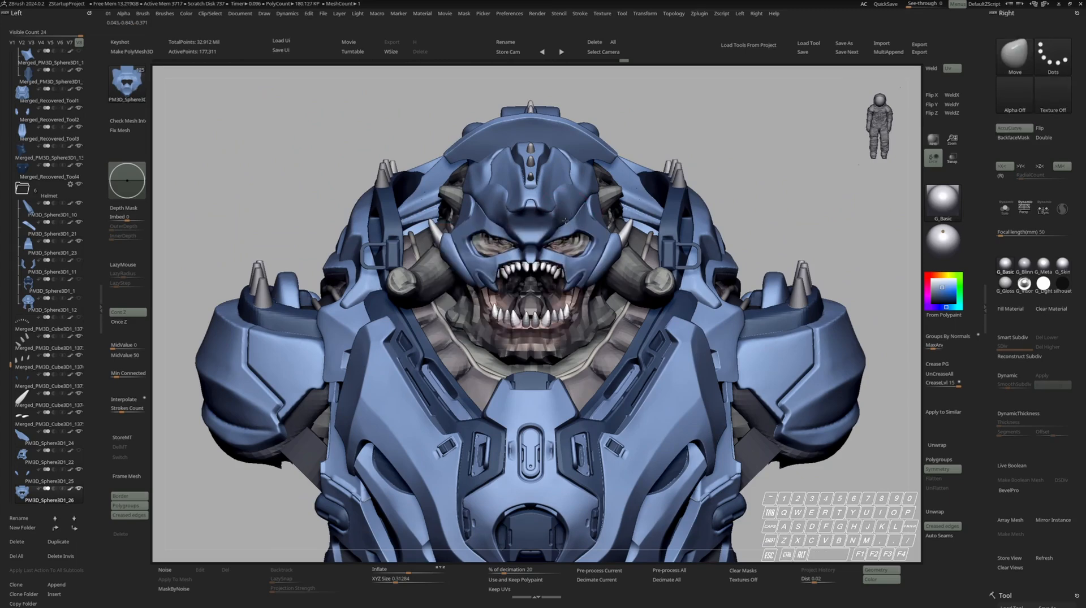
{"action": "mouse_move", "coordinate": [560, 229]}
{"action": "right_mouse_down", "text": "ctrl"}
{"action": "mouse_move", "coordinate": [571, 176]}
{"action": "mouse_move", "coordinate": [577, 212]}
{"action": "right_mouse_up", "text": "ctrl"}
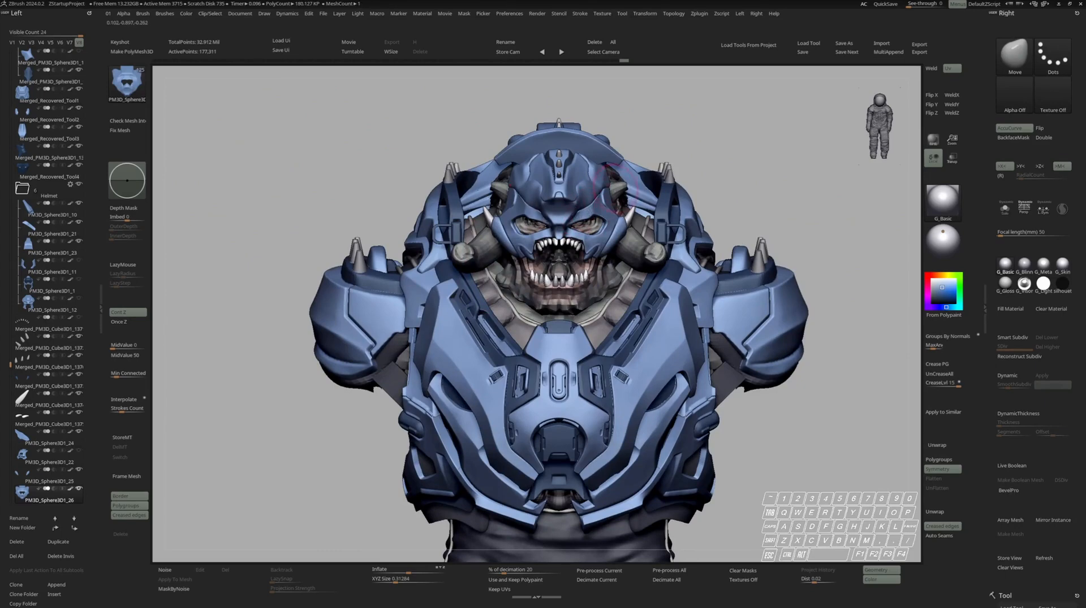
{"action": "mouse_move", "coordinate": [609, 186]}
{"action": "right_mouse_down", "text": "ctrl"}
{"action": "mouse_move", "coordinate": [616, 134]}
{"action": "mouse_move", "coordinate": [575, 153]}
{"action": "mouse_move", "coordinate": [578, 236]}
{"action": "mouse_move", "coordinate": [588, 214]}
{"action": "mouse_move", "coordinate": [583, 169]}
{"action": "right_mouse_up", "text": "ctrl"}
{"action": "key", "text": "space"}
{"action": "mouse_move", "coordinate": [509, 221]}
{"action": "right_mouse_down", "text": "ctrl"}
{"action": "mouse_move", "coordinate": [504, 252]}
{"action": "mouse_move", "coordinate": [497, 223]}
{"action": "mouse_move", "coordinate": [582, 217]}
{"action": "mouse_move", "coordinate": [474, 207]}
{"action": "mouse_move", "coordinate": [578, 201]}
{"action": "mouse_move", "coordinate": [446, 205]}
{"action": "mouse_move", "coordinate": [512, 203]}
{"action": "mouse_move", "coordinate": [534, 180]}
{"action": "mouse_move", "coordinate": [572, 213]}
{"action": "right_mouse_up", "text": "ctrl"}
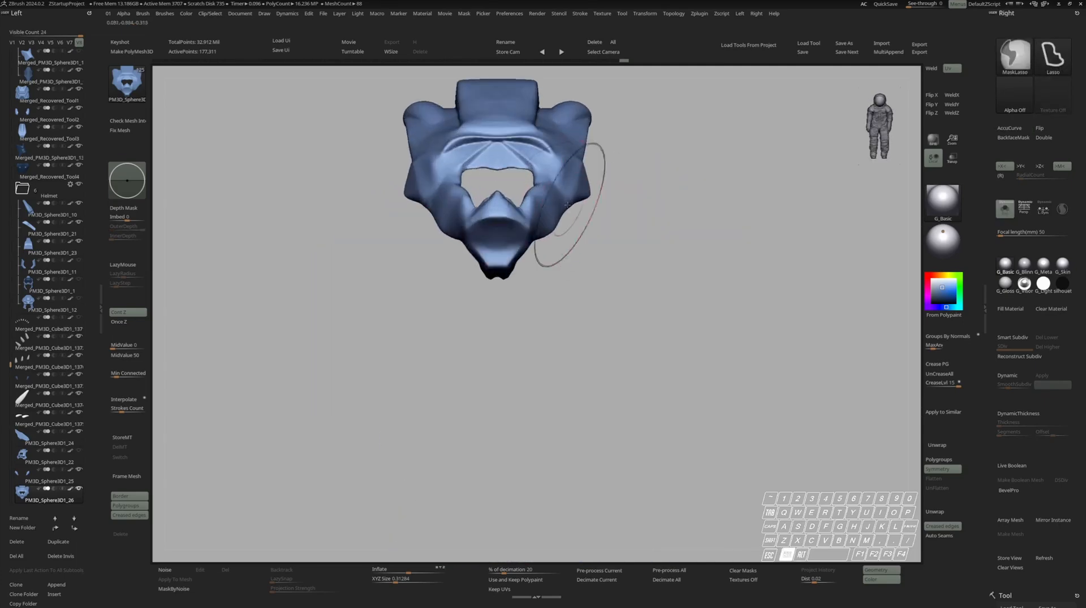
{"action": "key", "text": "alt+c"}
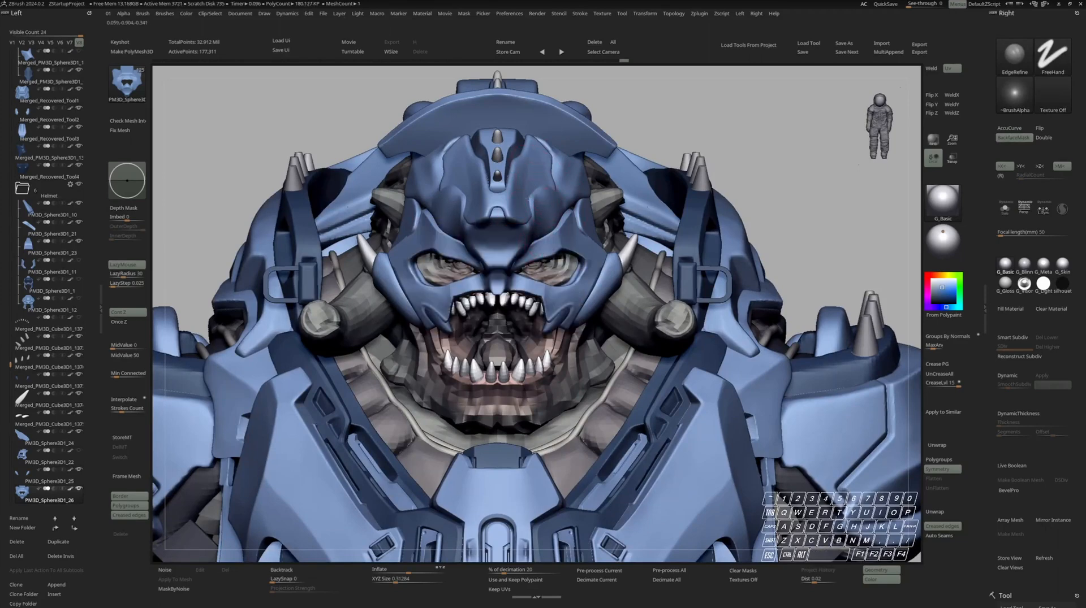
Make the forehead plates the active subtool and choose a resized Move brush for them
{"action": "mouse_move", "coordinate": [605, 189]}
{"action": "right_mouse_down", "text": "ctrl"}
{"action": "mouse_move", "coordinate": [576, 164]}
{"action": "mouse_move", "coordinate": [553, 195]}
{"action": "mouse_move", "coordinate": [599, 195]}
{"action": "mouse_move", "coordinate": [551, 191]}
{"action": "right_mouse_up", "text": "ctrl"}
{"action": "left_click", "coordinate": [544, 177], "text": "alt"}
{"action": "key", "text": "s"}
{"action": "key", "text": "s"}
{"action": "key", "text": "b"}
{"action": "key", "text": "m"}
{"action": "key", "text": "v"}
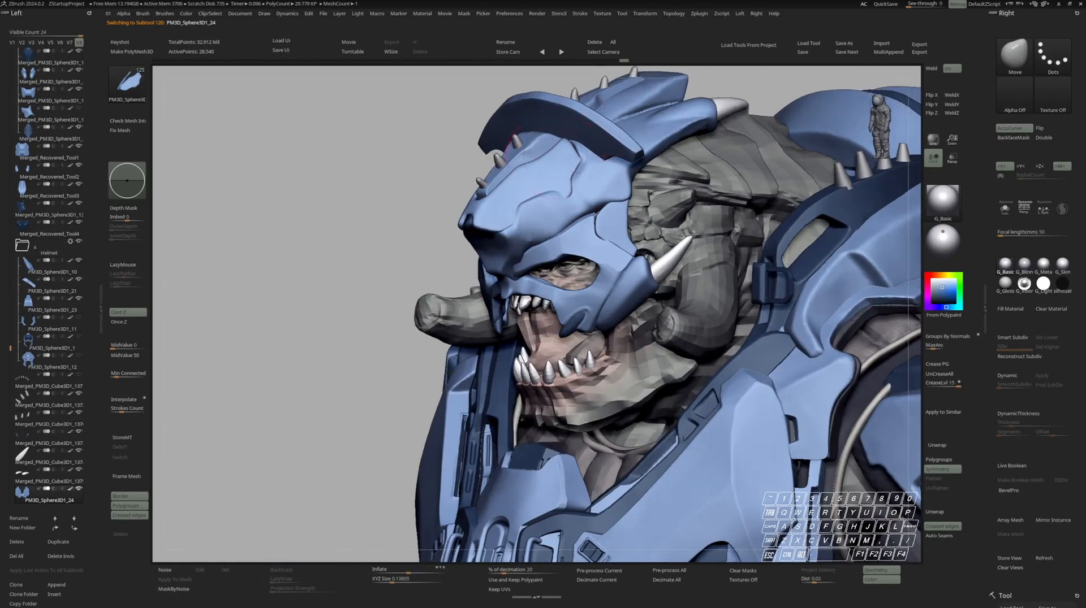
Select the helmet base and pull its forehead surface down toward the nose bridge with the Move brush
{"action": "right_click_drag", "start_coordinate": [555, 157], "coordinate": [555, 220], "text": "shift"}
{"action": "left_click", "coordinate": [555, 226], "text": "alt"}
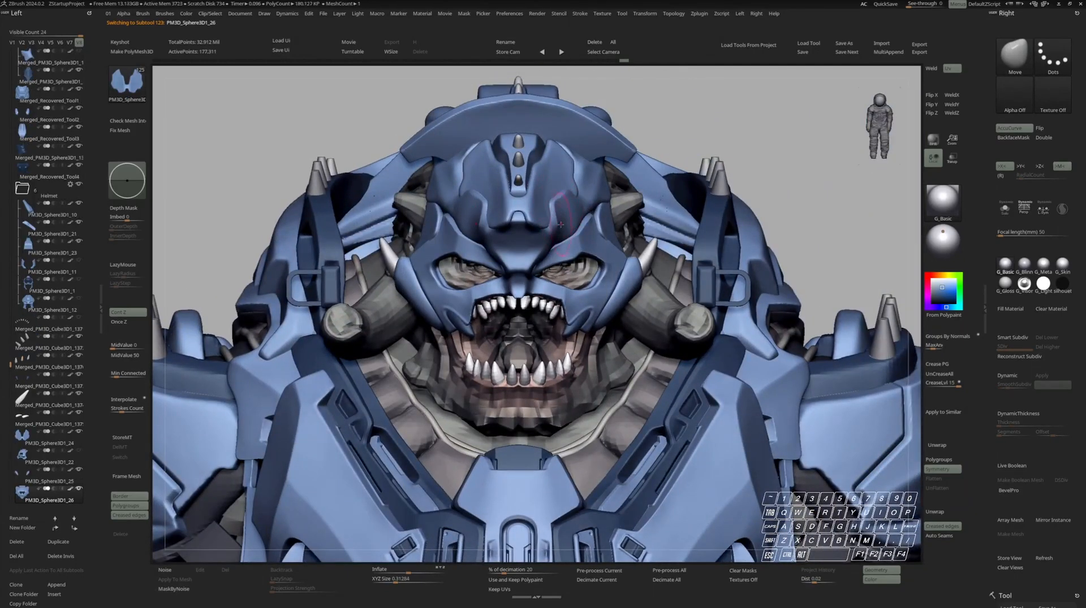
{"action": "key", "text": "1"}
{"action": "left_click_drag", "start_coordinate": [551, 225], "coordinate": [539, 246]}
{"action": "right_click_drag", "start_coordinate": [575, 229], "coordinate": [727, 167], "text": "ctrl"}
{"action": "right_click_drag", "start_coordinate": [727, 167], "coordinate": [701, 172], "text": "alt"}
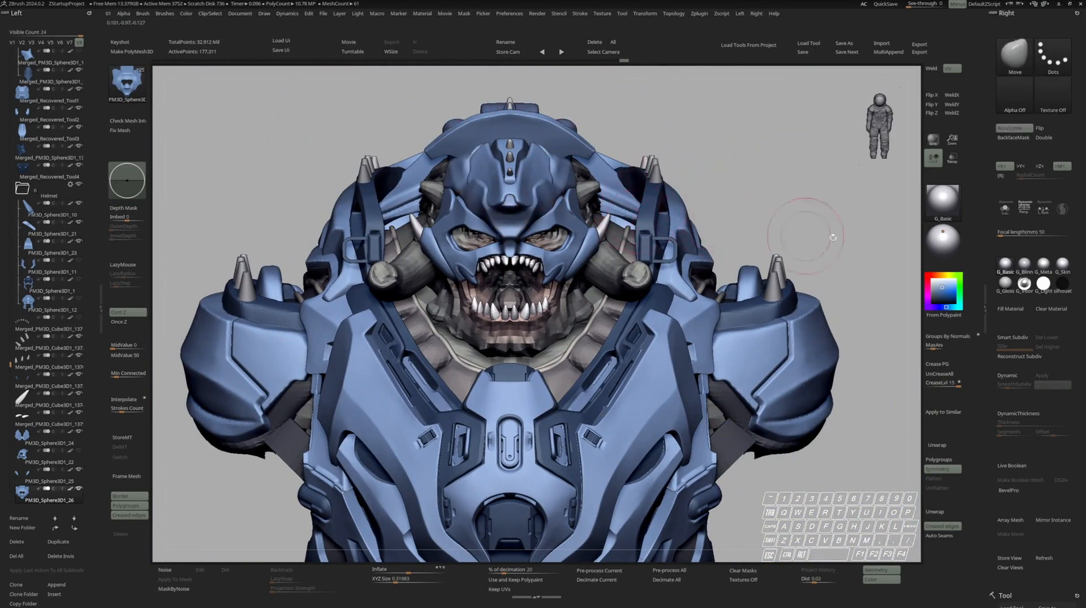
Color the helmet base orange to set it apart from the blue armor pieces
{"action": "left_click", "coordinate": [937, 276]}
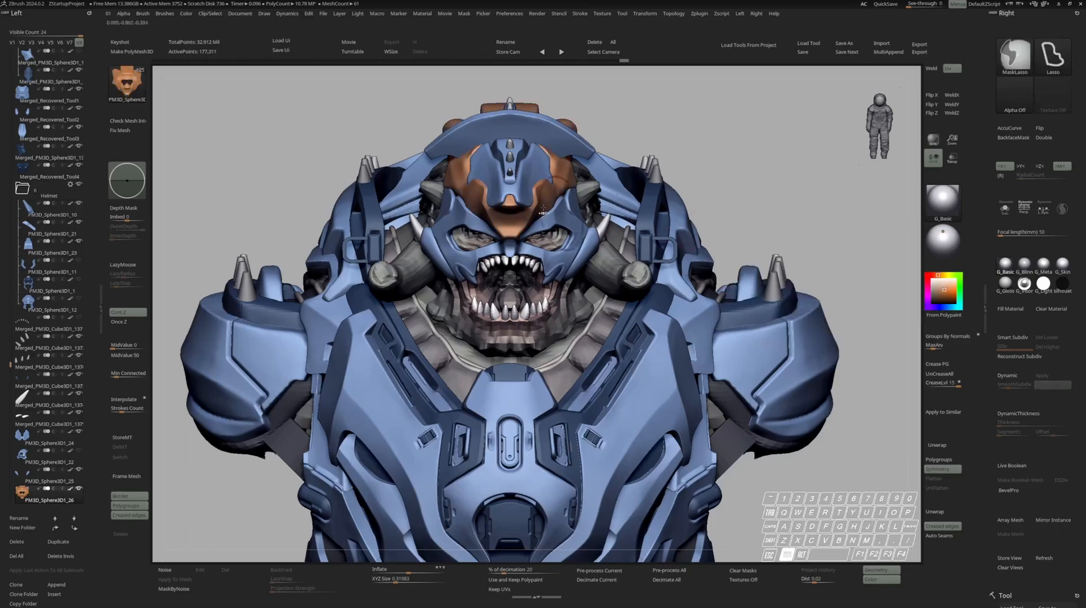
{"action": "left_click_drag", "start_coordinate": [543, 237], "coordinate": [543, 216], "text": "alt"}
{"action": "right_click_drag", "start_coordinate": [543, 215], "coordinate": [580, 224], "text": "alt"}
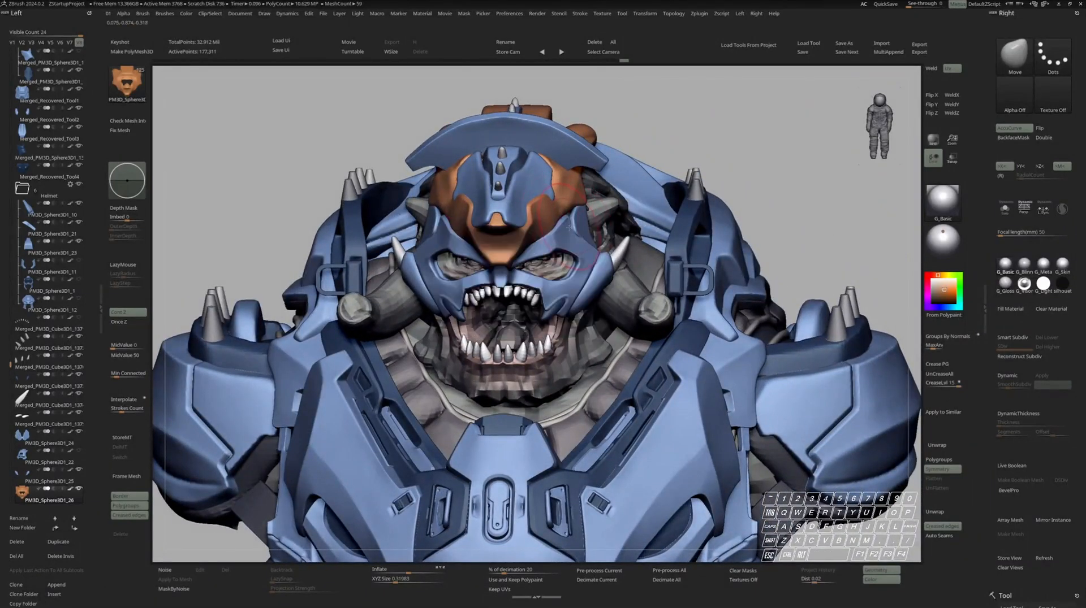
Adjust the orange helmet base between the brows with a resized Move brush
{"action": "right_click_drag", "start_coordinate": [581, 219], "coordinate": [675, 168]}
{"action": "key", "text": "space"}
{"action": "right_click_drag", "start_coordinate": [560, 222], "coordinate": [539, 252], "text": "ctrl"}
{"action": "key", "text": "space"}
{"action": "key", "text": "space"}
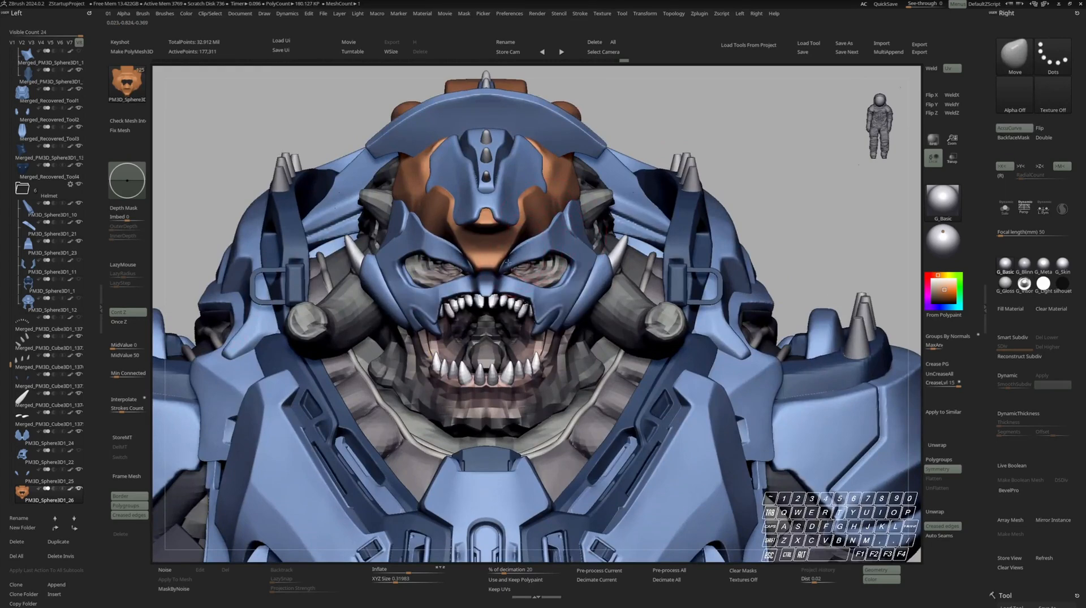
Select the eye mask, PM3D_Sphere3D1_28, isolate it, and choose the Move brush
{"action": "right_click_drag", "start_coordinate": [506, 261], "coordinate": [556, 233], "text": "ctrl"}
{"action": "left_click", "coordinate": [560, 221], "text": "alt"}
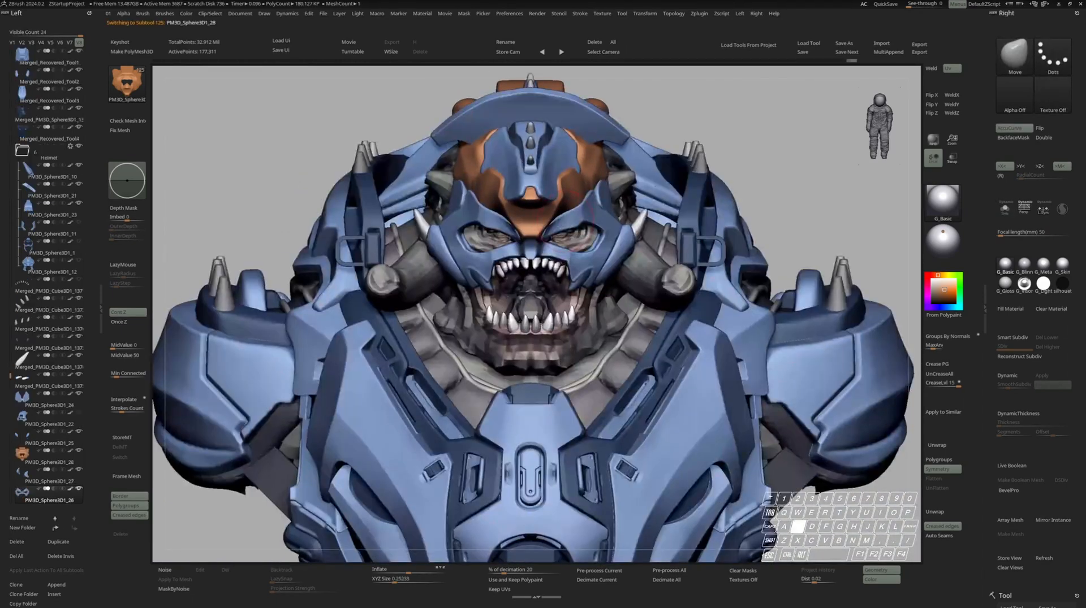
{"action": "key", "text": "alt+s"}
{"action": "mouse_move", "coordinate": [549, 223]}
{"action": "right_mouse_down", "text": "ctrl"}
{"action": "mouse_move", "coordinate": [553, 257]}
{"action": "mouse_move", "coordinate": [564, 215]}
{"action": "mouse_move", "coordinate": [556, 243]}
{"action": "right_mouse_up", "text": "ctrl"}
{"action": "key", "text": "shift+f"}
{"action": "key", "text": "shift+f"}
{"action": "right_click_drag", "start_coordinate": [556, 243], "coordinate": [606, 273]}
{"action": "key", "text": "b"}
{"action": "key", "text": "m"}
{"action": "key", "text": "v"}
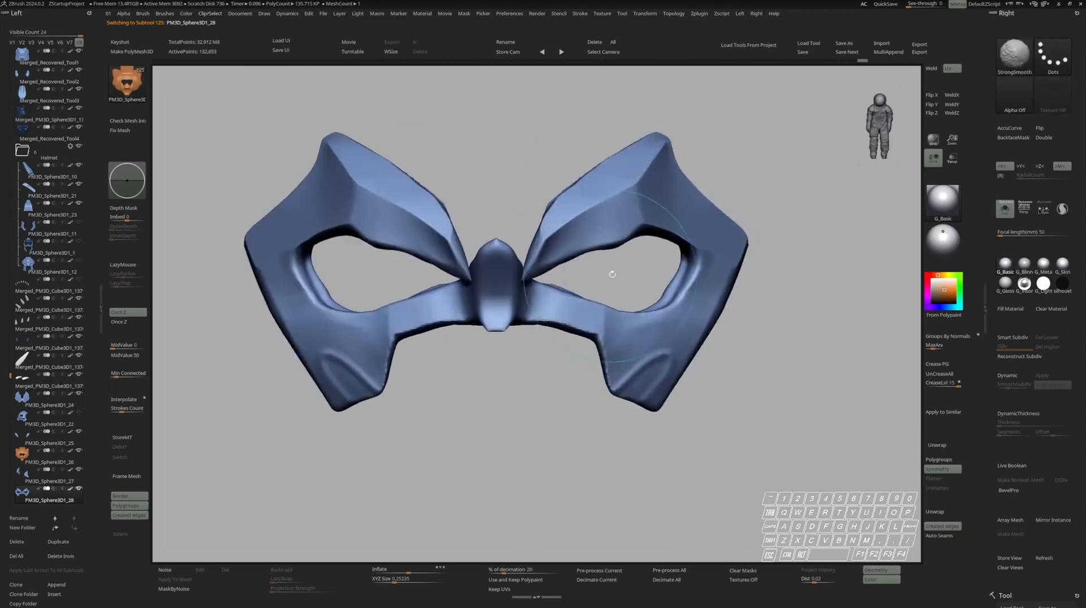
Adjust the eye mask around the eye openings with a resized Move brush
{"action": "key", "text": "alt+s"}
{"action": "mouse_move", "coordinate": [656, 317]}
{"action": "right_mouse_down", "text": "ctrl"}
{"action": "mouse_move", "coordinate": [660, 281]}
{"action": "mouse_move", "coordinate": [642, 281]}
{"action": "right_mouse_up", "text": "ctrl"}
{"action": "key", "text": "space"}
{"action": "left_click_drag", "start_coordinate": [639, 282], "coordinate": [631, 282]}
{"action": "key", "text": "space"}
{"action": "right_click_drag", "start_coordinate": [656, 266], "coordinate": [557, 276]}
Hide the lower cheek parts of the eye mask with SelectLasso, cutting through the outer eye corners and beside the nose bridge, and display the polygroups
{"action": "key", "text": "alt+s"}
{"action": "right_click_drag", "start_coordinate": [661, 238], "coordinate": [666, 276], "text": "ctrl"}
{"action": "key", "text": "ctrl+shift+t"}
{"action": "left_click", "coordinate": [636, 281]}
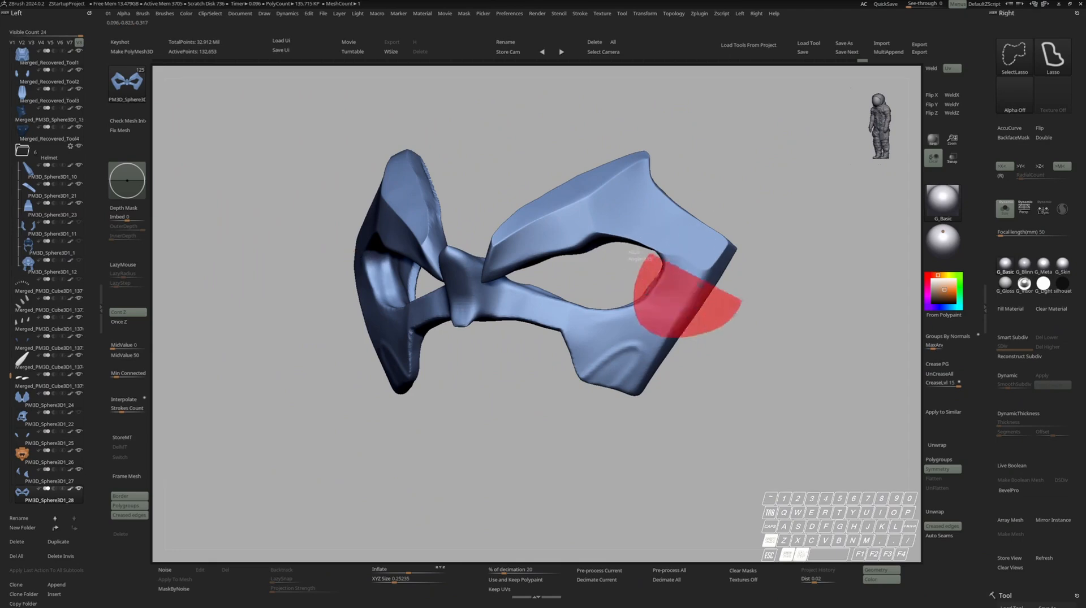
{"action": "left_click_drag", "start_coordinate": [747, 289], "coordinate": [746, 287], "text": "ctrl+alt+shift"}
{"action": "right_click_drag", "start_coordinate": [623, 286], "coordinate": [659, 277]}
{"action": "mouse_move", "coordinate": [625, 269]}
{"action": "left_mouse_down", "text": "ctrl+alt+shift"}
{"action": "mouse_move", "coordinate": [608, 270]}
{"action": "mouse_move", "coordinate": [687, 289]}
{"action": "left_mouse_up", "text": "ctrl+alt+shift"}
{"action": "right_click_drag", "start_coordinate": [673, 280], "coordinate": [674, 317], "text": "ctrl"}
{"action": "right_click_drag", "start_coordinate": [608, 288], "coordinate": [603, 263]}
{"action": "right_click_drag", "start_coordinate": [602, 263], "coordinate": [551, 240], "text": "alt"}
{"action": "key", "text": "shift+f"}
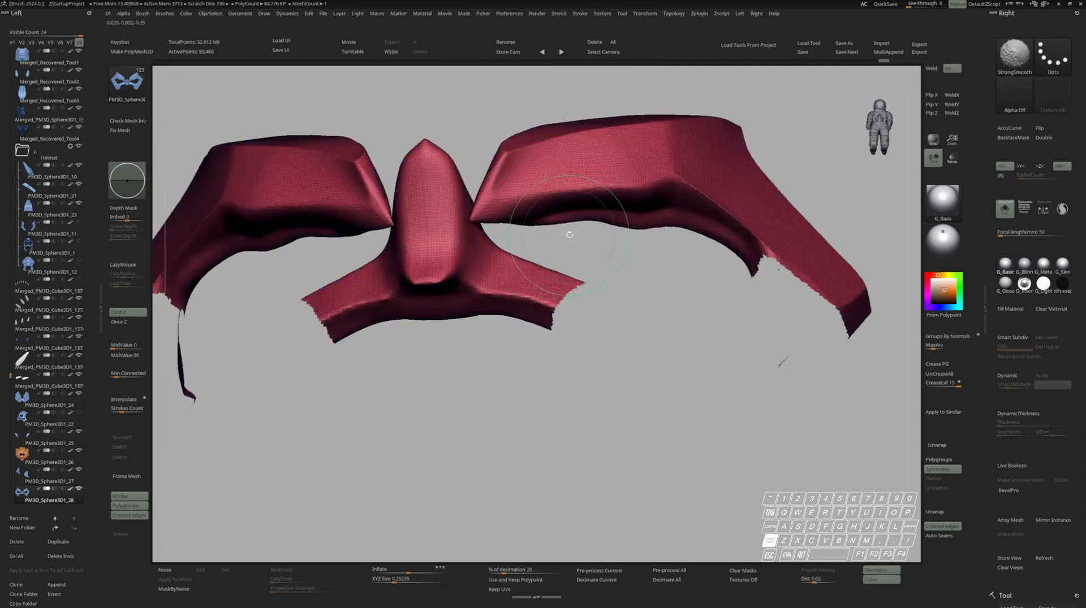
Split the hidden cheek parts off the eye mask into their own subtool
{"action": "mouse_move", "coordinate": [677, 250]}
{"action": "right_mouse_down"}
{"action": "mouse_move", "coordinate": [607, 266]}
{"action": "mouse_move", "coordinate": [483, 180]}
{"action": "mouse_move", "coordinate": [502, 180]}
{"action": "mouse_move", "coordinate": [492, 186]}
{"action": "mouse_move", "coordinate": [537, 127]}
{"action": "mouse_move", "coordinate": [537, 215]}
{"action": "right_mouse_up"}
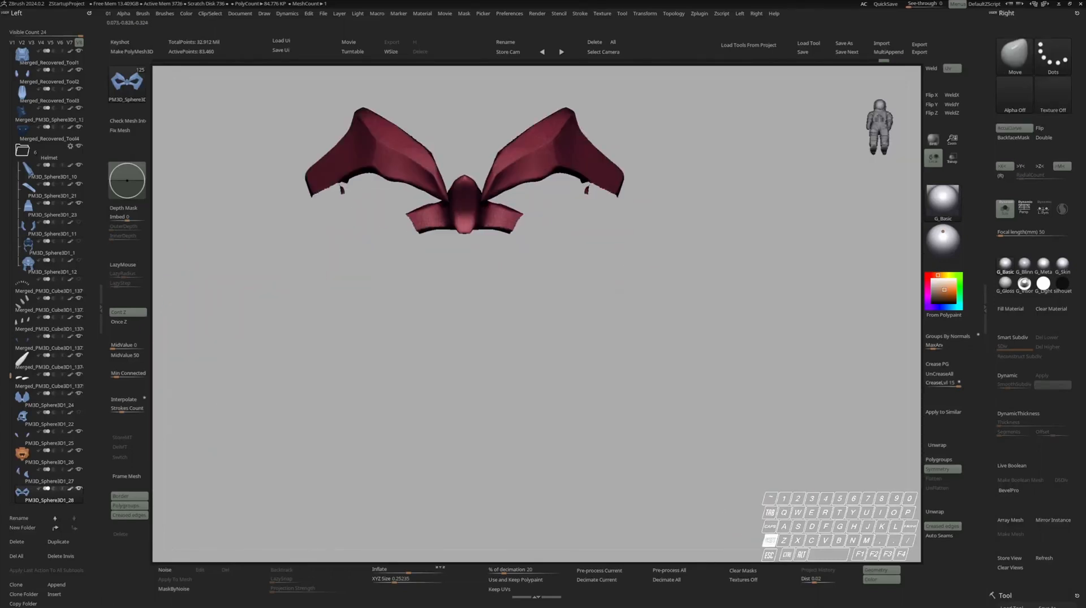
{"action": "right_click_drag", "start_coordinate": [636, 229], "coordinate": [610, 220]}
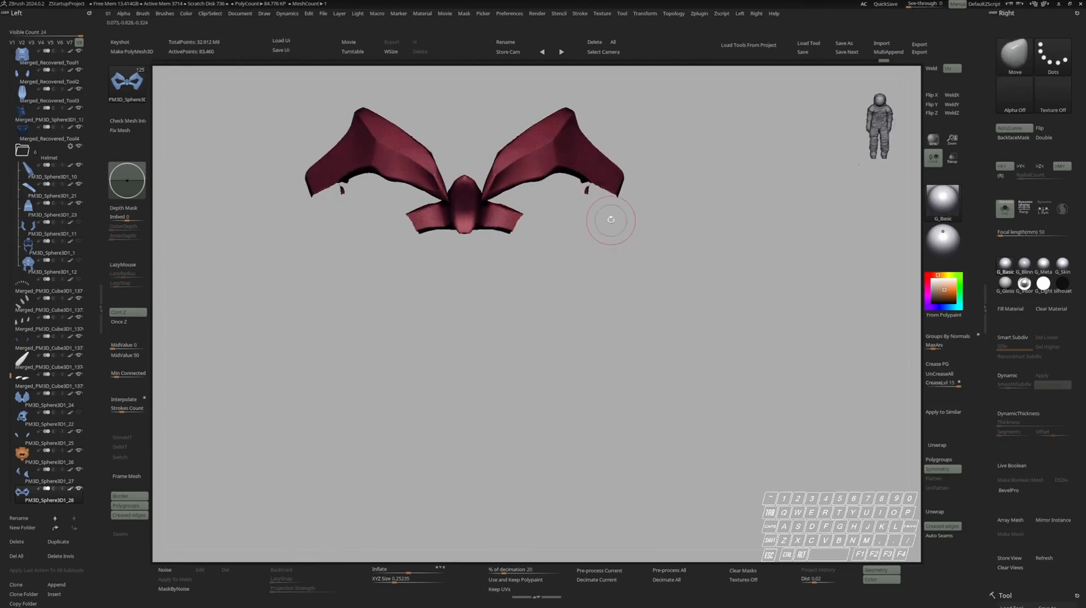
{"action": "key", "text": "alt+s"}
{"action": "key", "text": "s"}
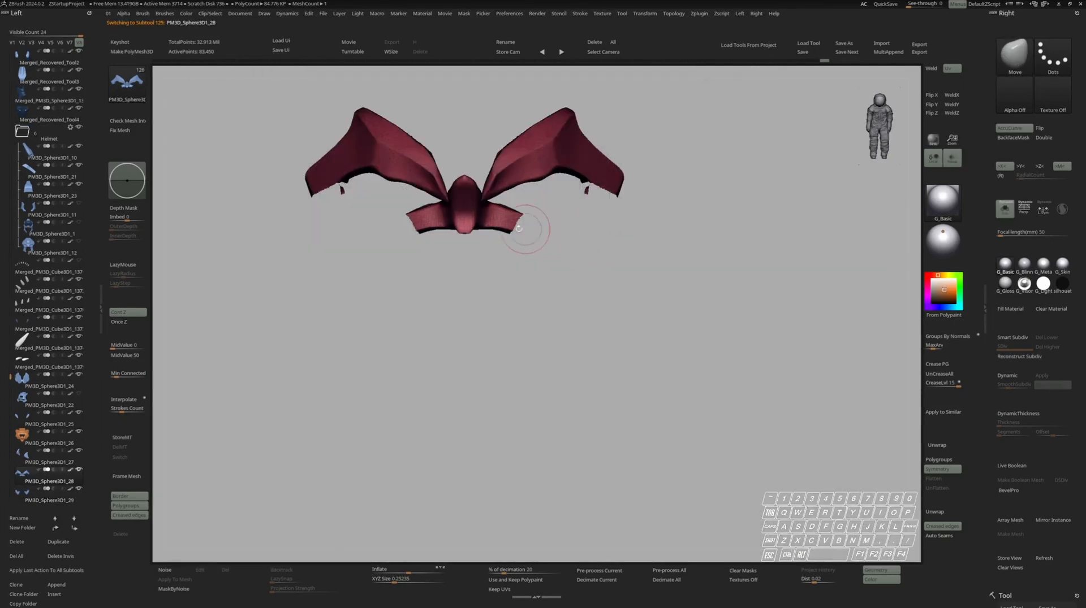
Give the remaining mask parts separate polygroups and split the brow plates off the nose bridge into their own subtool
{"action": "key", "text": "g"}
{"action": "right_click_drag", "start_coordinate": [514, 226], "coordinate": [526, 240], "text": "ctrl"}
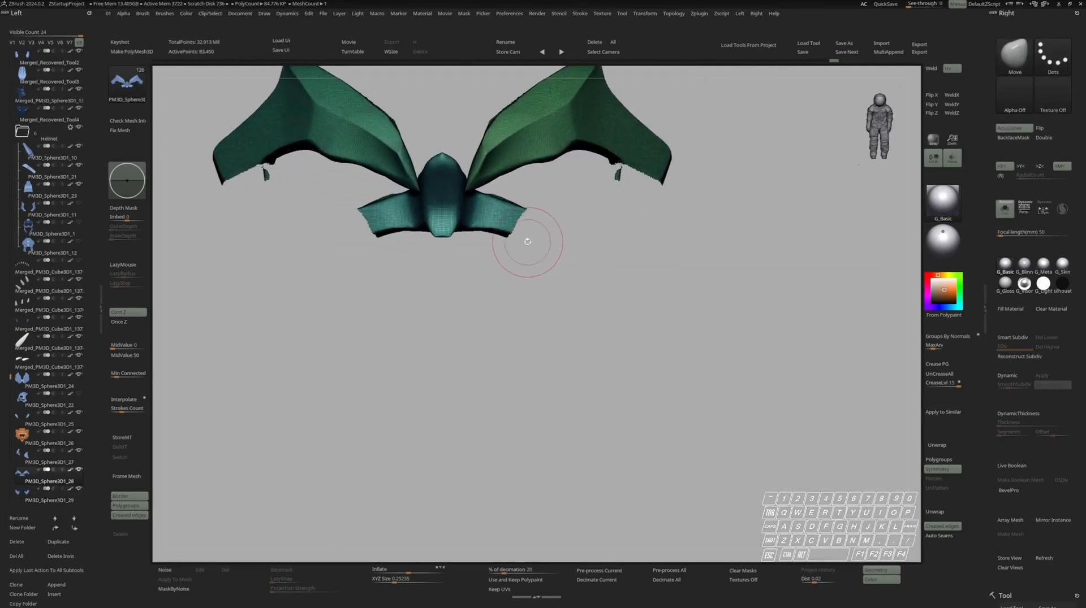
{"action": "key", "text": "1"}
{"action": "left_click", "coordinate": [500, 245], "text": "ctrl+shift"}
{"action": "left_click", "coordinate": [505, 221], "text": "ctrl+shift"}
{"action": "key", "text": "alt+s"}
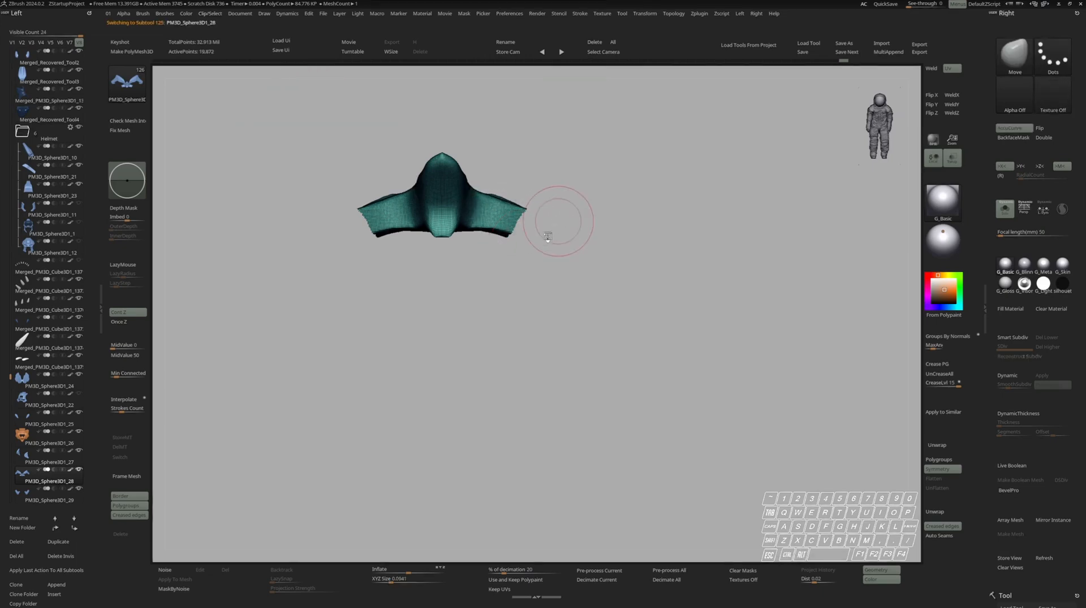
{"action": "key", "text": "s"}
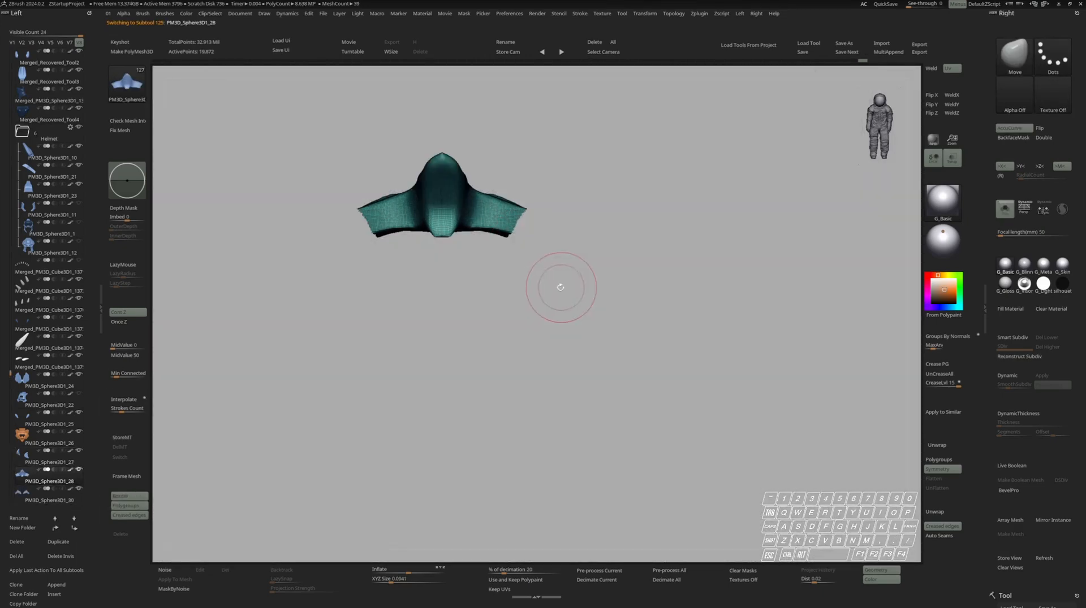
Go through the split subtools to check the nose bridge, cheek and brow pieces against the head
{"action": "key", "text": "Down"}
{"action": "key", "text": "Up"}
{"action": "key", "text": "Up"}
{"action": "key", "text": "Down"}
{"action": "key", "text": "Up"}
{"action": "key", "text": "Down"}
{"action": "key", "text": "Down"}
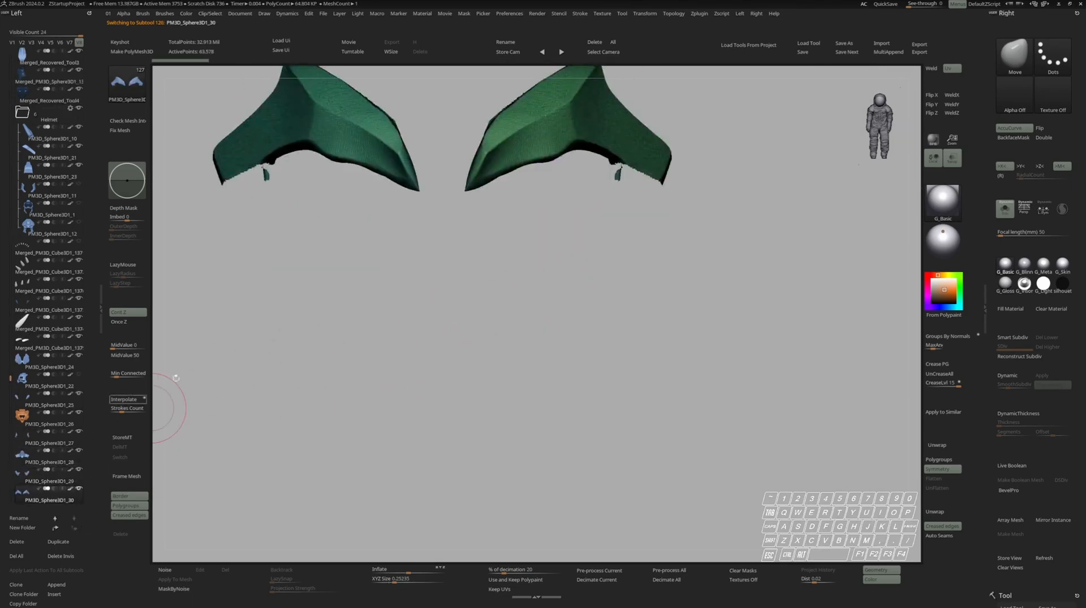
{"action": "key", "text": "s"}
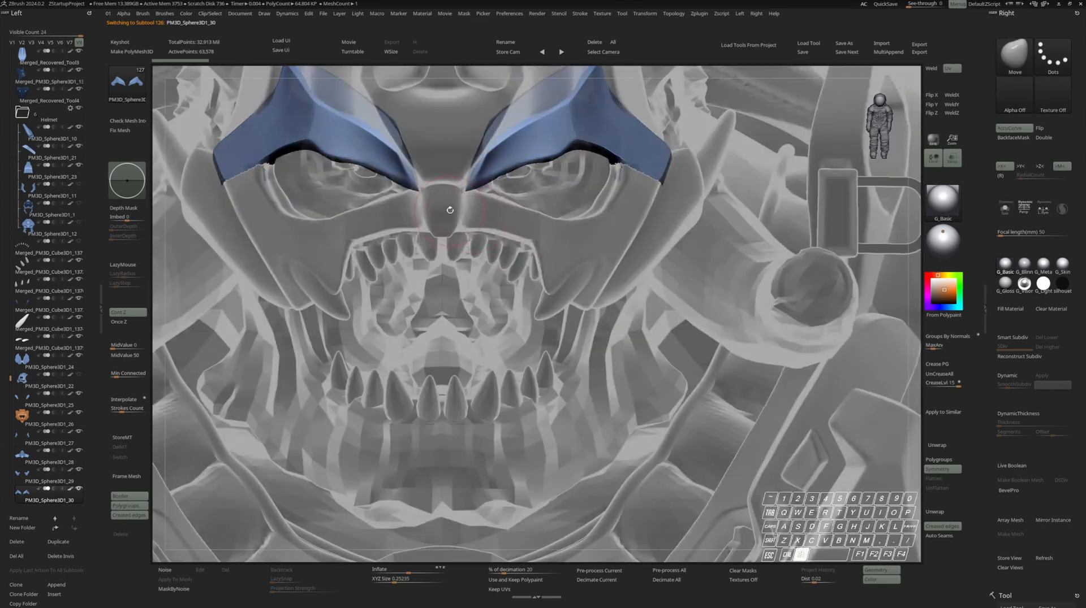
Reorder the nose bridge and cheek subtools next to each other and merge them into one subtool
{"action": "left_click", "coordinate": [450, 210], "text": "alt"}
{"action": "left_click", "coordinate": [74, 528], "text": "shift"}
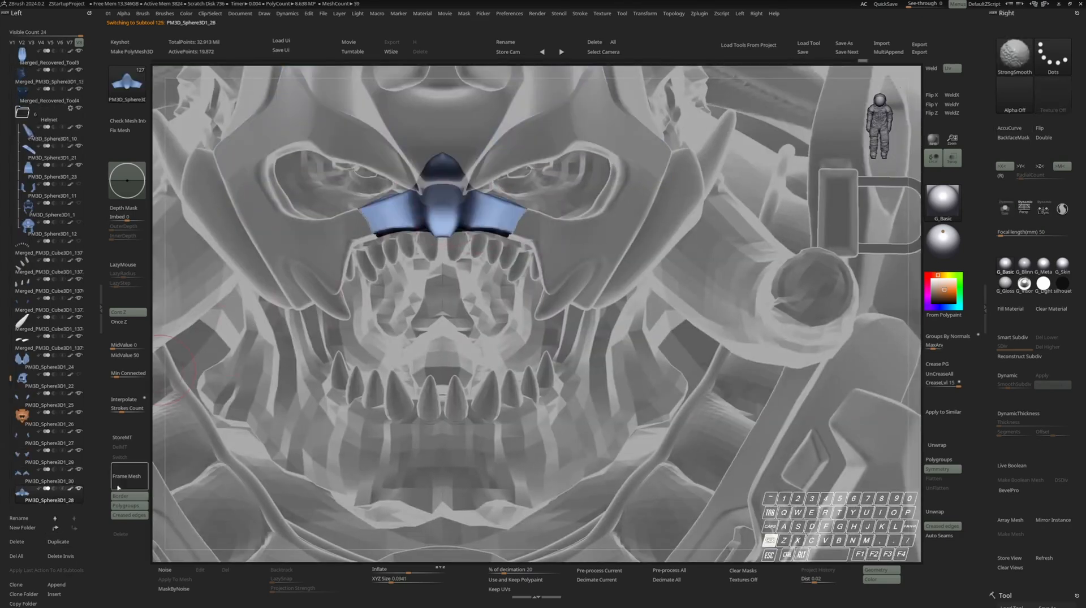
{"action": "left_click", "coordinate": [553, 245], "text": "alt"}
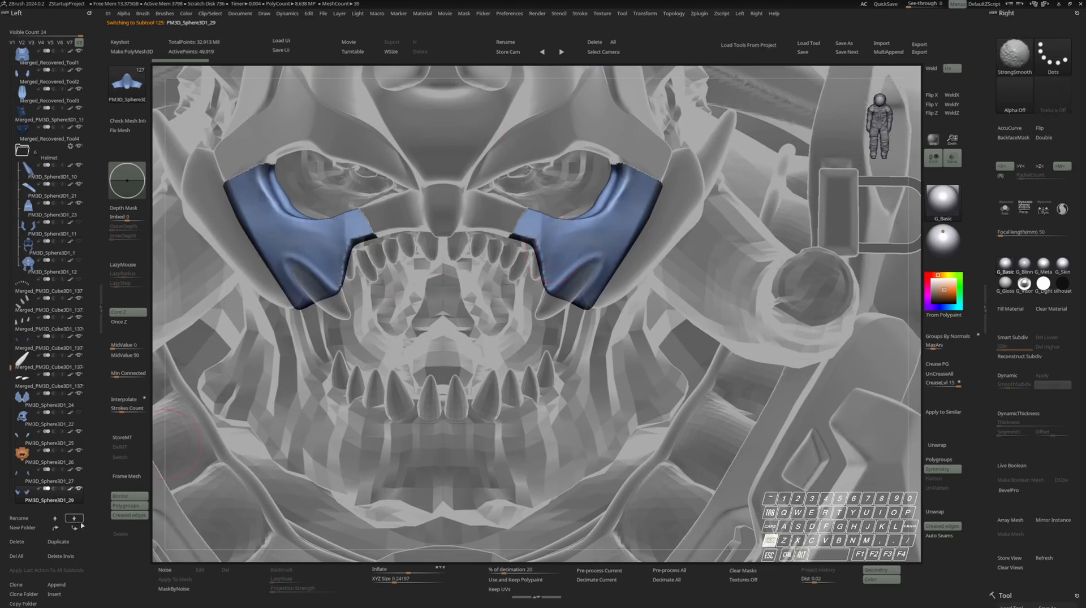
{"action": "left_click", "coordinate": [74, 529], "text": "shift"}
{"action": "left_click", "coordinate": [34, 476]}
{"action": "key", "text": "ctrl+m"}
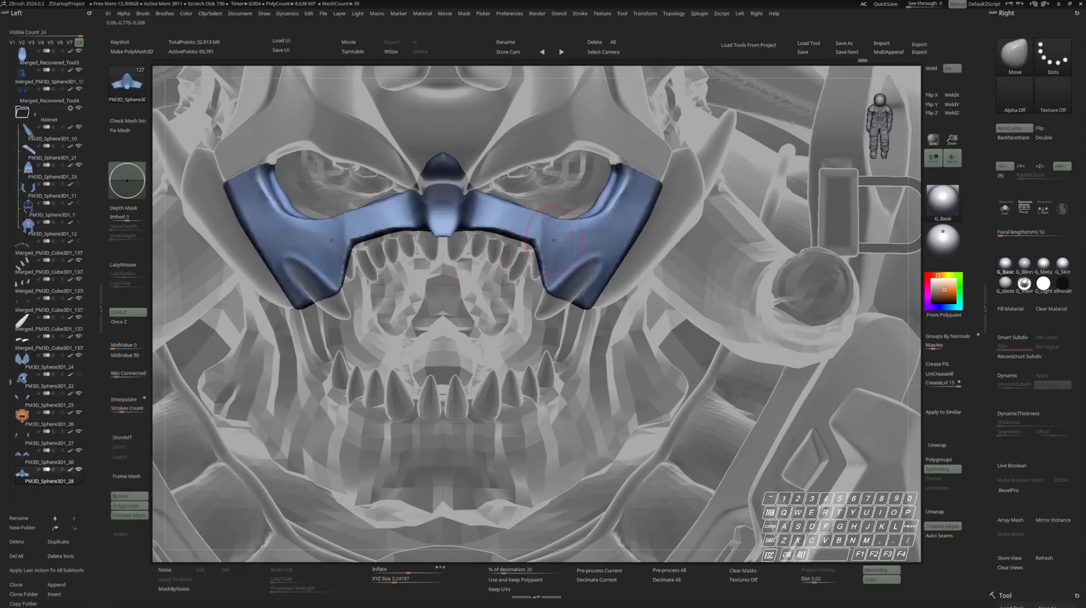
Fuse the nose bridge and cheek parts into one continuous mesh and smooth the seams between them
{"action": "key", "text": "shift+f"}
{"action": "key", "text": "s"}
{"action": "right_click_drag", "start_coordinate": [551, 232], "coordinate": [575, 249], "text": "alt"}
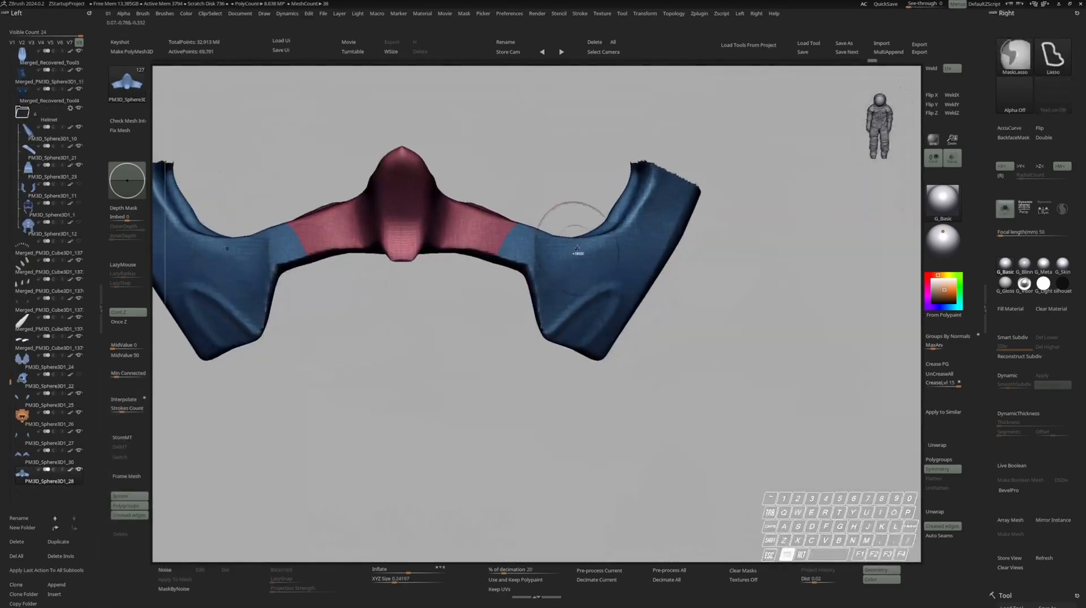
{"action": "key", "text": "shift+f"}
{"action": "key", "text": "shift+f"}
{"action": "left_click_drag", "start_coordinate": [475, 235], "coordinate": [507, 240], "text": "shift"}
{"action": "key", "text": "shift+f"}
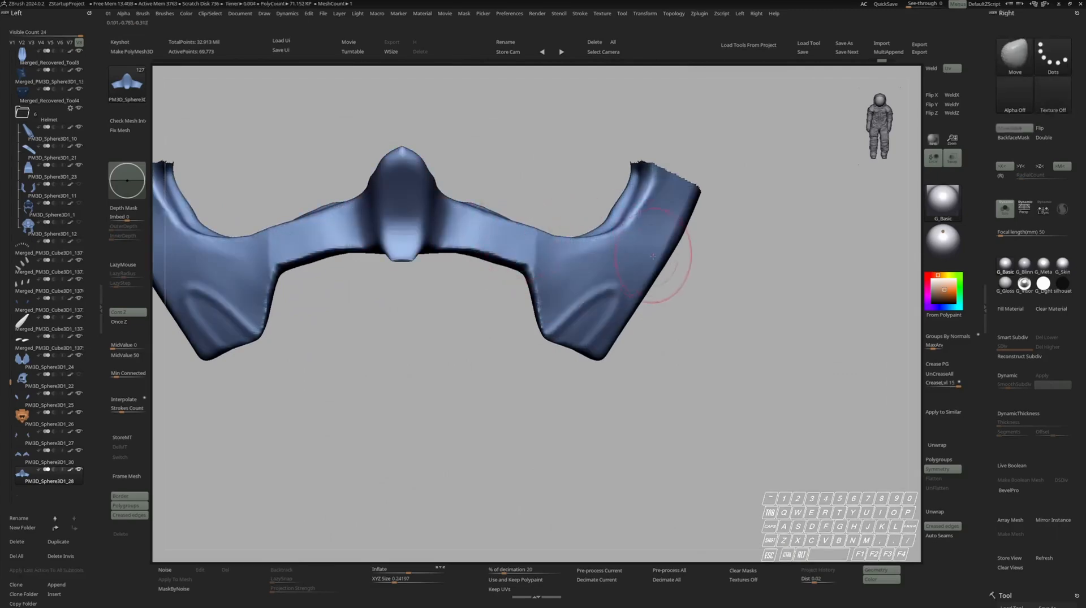
Close the open cut ends of the lower mask and isolate the brow plates, PM3D_Sphere3D1_30, with the soft_Clay brush
{"action": "right_click_drag", "start_coordinate": [644, 252], "coordinate": [590, 258], "text": "ctrl"}
{"action": "key", "text": "s"}
{"action": "key", "text": "alt+t"}
{"action": "key", "text": "s"}
{"action": "mouse_move", "coordinate": [652, 217]}
{"action": "right_mouse_down", "text": "ctrl"}
{"action": "mouse_move", "coordinate": [669, 223]}
{"action": "mouse_move", "coordinate": [637, 221]}
{"action": "mouse_move", "coordinate": [624, 261]}
{"action": "right_mouse_up", "text": "ctrl"}
{"action": "key", "text": "alt+f"}
{"action": "key", "text": "space"}
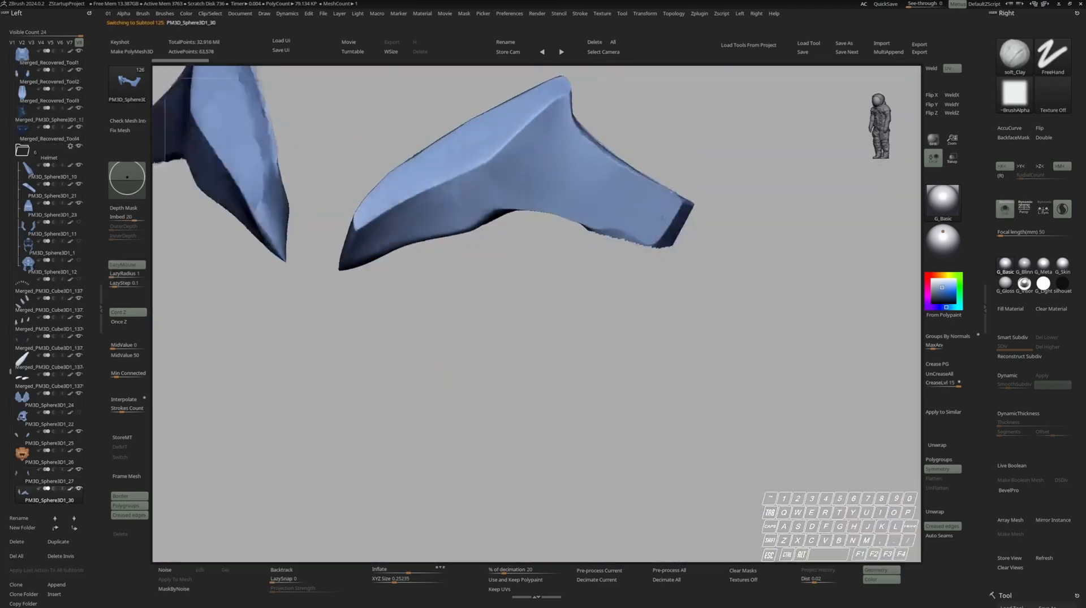
Close the brow plates' cut outer ends and flatten their surfaces with the hPolish brush
{"action": "right_click_drag", "start_coordinate": [628, 249], "coordinate": [609, 228]}
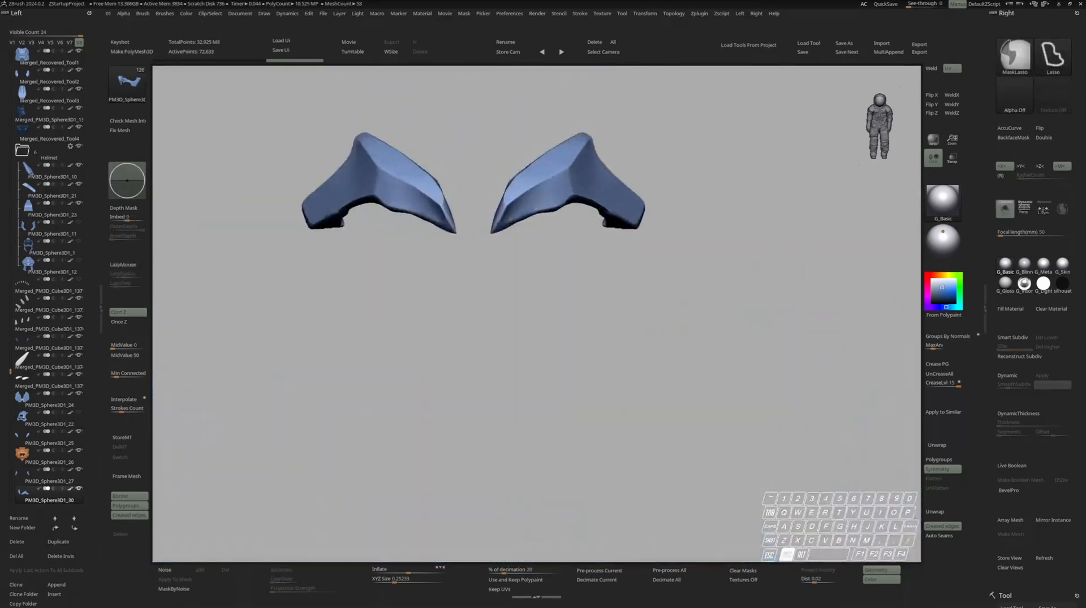
{"action": "right_click_drag", "start_coordinate": [588, 214], "coordinate": [596, 194]}
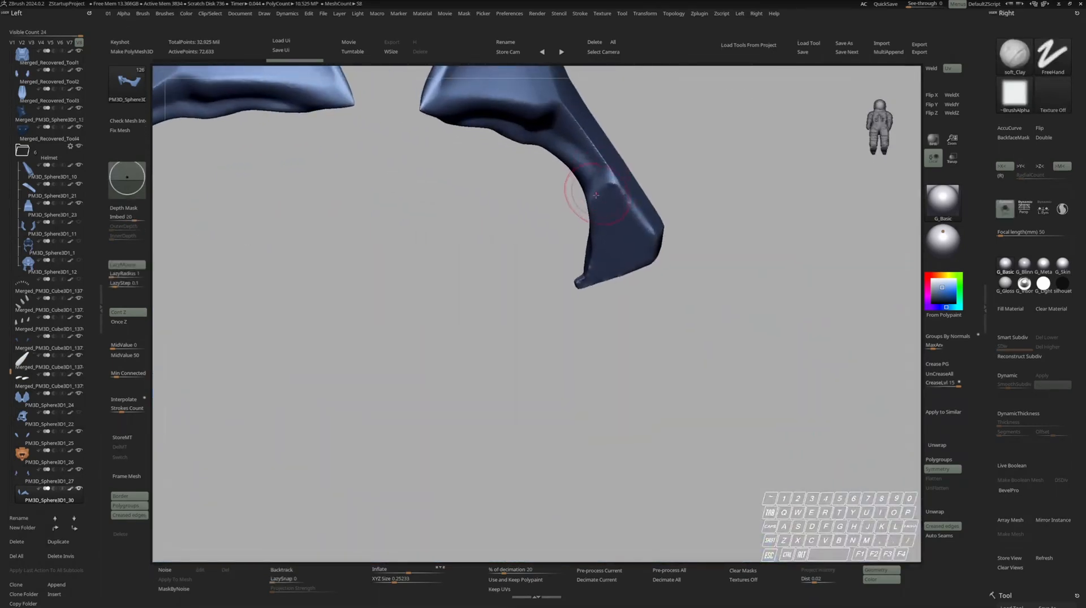
{"action": "key", "text": "b"}
{"action": "key", "text": "h"}
{"action": "key", "text": "p"}
{"action": "key", "text": "space"}
{"action": "left_click_drag", "start_coordinate": [621, 214], "coordinate": [598, 181]}
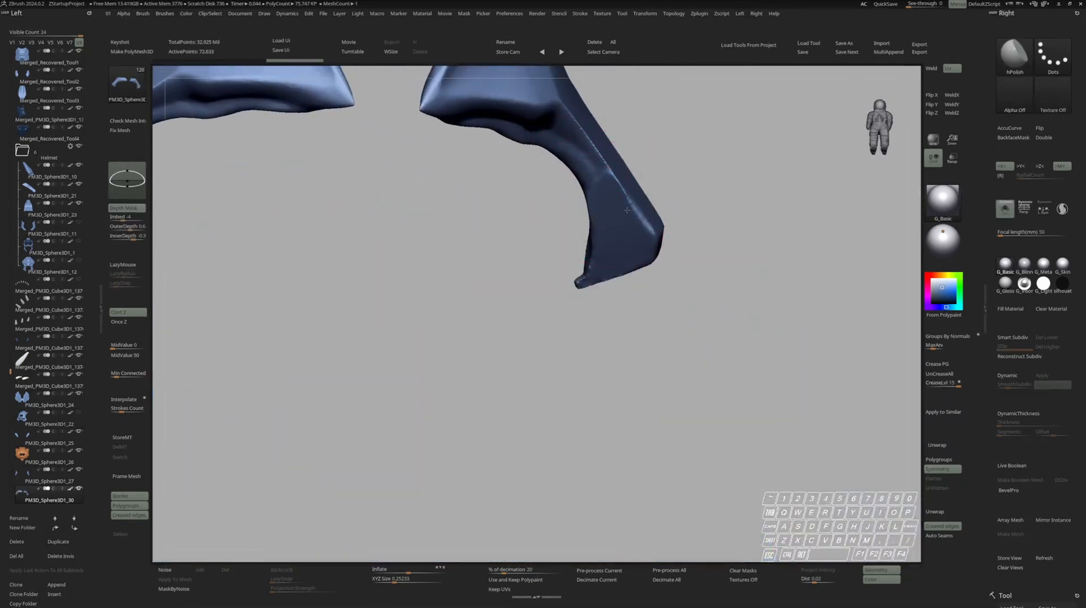
{"action": "right_click_drag", "start_coordinate": [647, 220], "coordinate": [630, 218], "text": "ctrl"}
{"action": "key", "text": "ctrl+shift+s"}
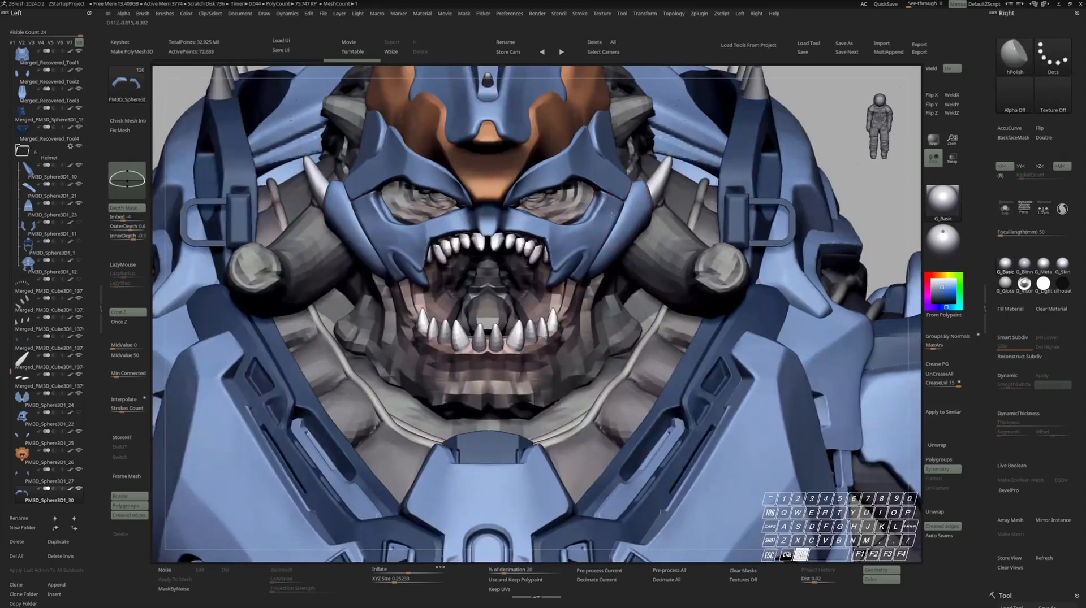
Isolate the lower mask, PM3D_Sphere3D1_28, and trim its outer upper ends straight with the ClipCurve brush
{"action": "left_click", "coordinate": [612, 215], "text": "alt"}
{"action": "key", "text": "ctrl+shift+s"}
{"action": "right_click_drag", "start_coordinate": [596, 184], "coordinate": [604, 249], "text": "ctrl"}
{"action": "key", "text": "space"}
{"action": "left_click", "coordinate": [603, 221]}
{"action": "left_click_drag", "start_coordinate": [440, 249], "coordinate": [492, 256], "text": "ctrl+shift"}
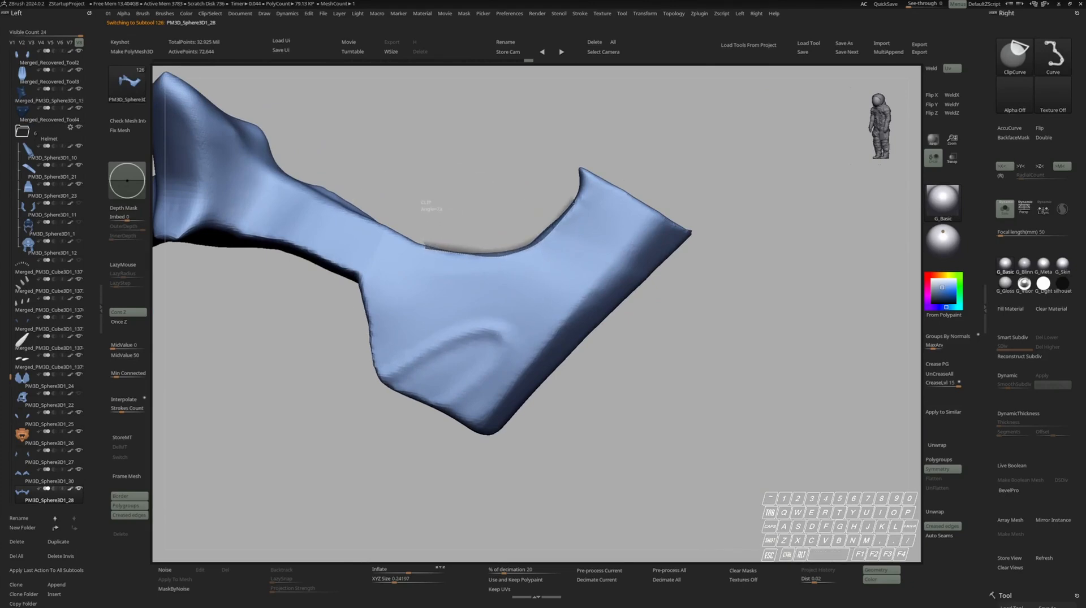
{"action": "left_click_drag", "start_coordinate": [577, 160], "coordinate": [578, 158], "text": "ctrl+shift"}
{"action": "right_click_drag", "start_coordinate": [588, 161], "coordinate": [543, 185], "text": "alt"}
{"action": "key", "text": "ctrl+shift"}
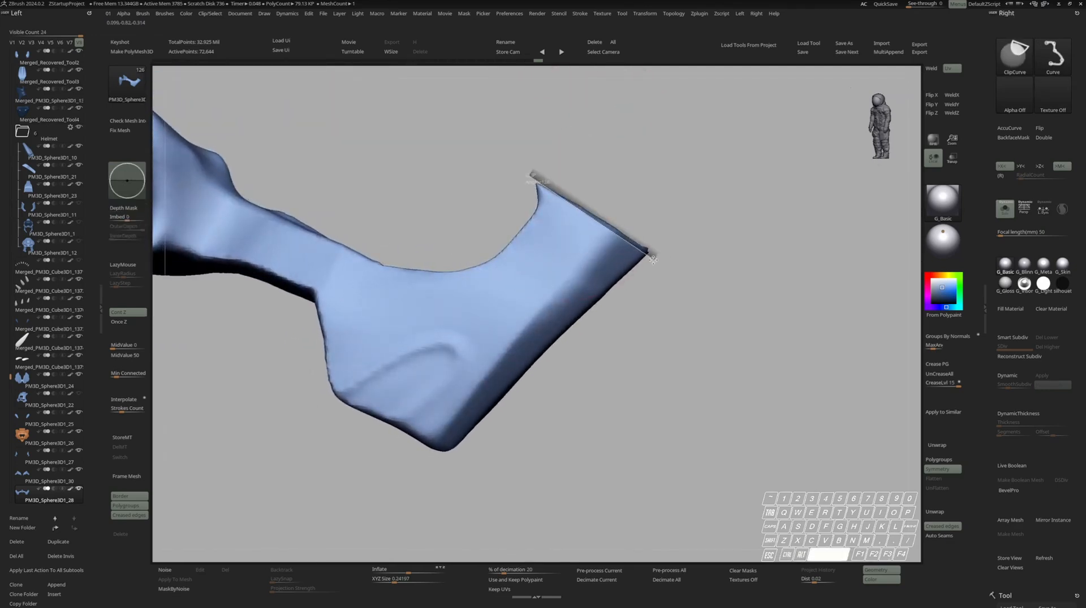
Fit the lower mask's trimmed outer ends against the brow plates with a resized Move brush
{"action": "right_click_drag", "start_coordinate": [648, 232], "coordinate": [599, 226], "text": "ctrl"}
{"action": "key", "text": "b"}
{"action": "key", "text": "m"}
{"action": "key", "text": "v"}
{"action": "key", "text": "space"}
{"action": "left_click_drag", "start_coordinate": [566, 259], "coordinate": [592, 259]}
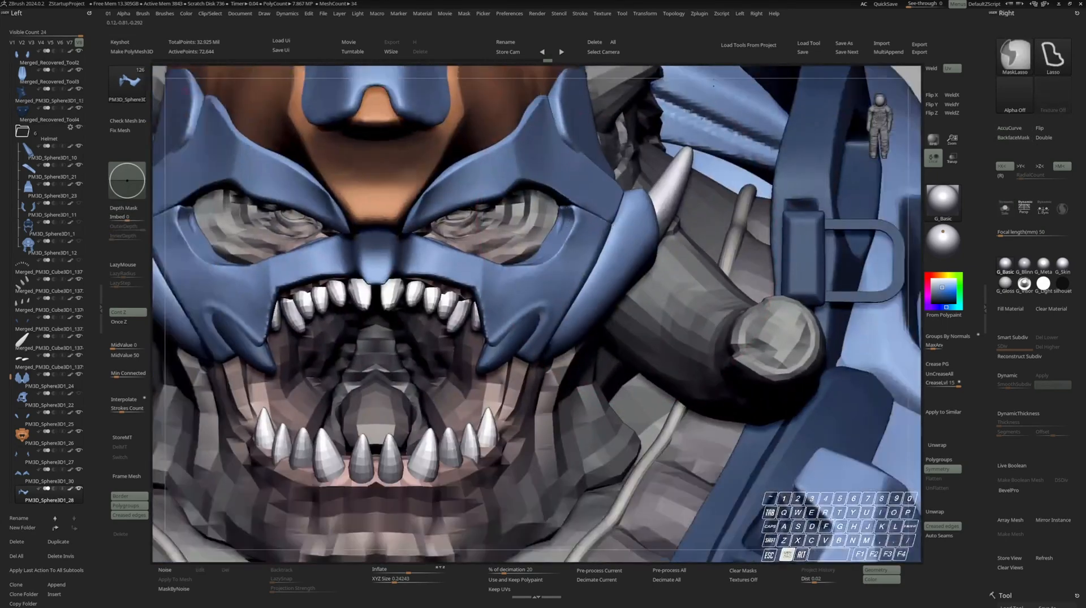
{"action": "key", "text": "space"}
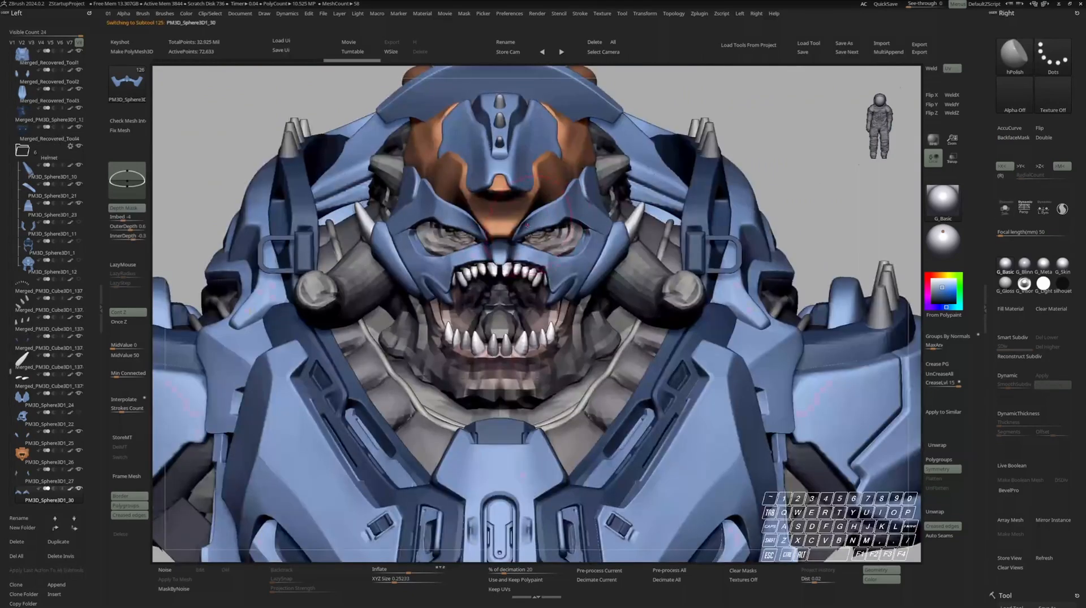
Reshape the brow plates around the forehead with a resized Move brush
{"action": "key", "text": "b"}
{"action": "key", "text": "m"}
{"action": "key", "text": "v"}
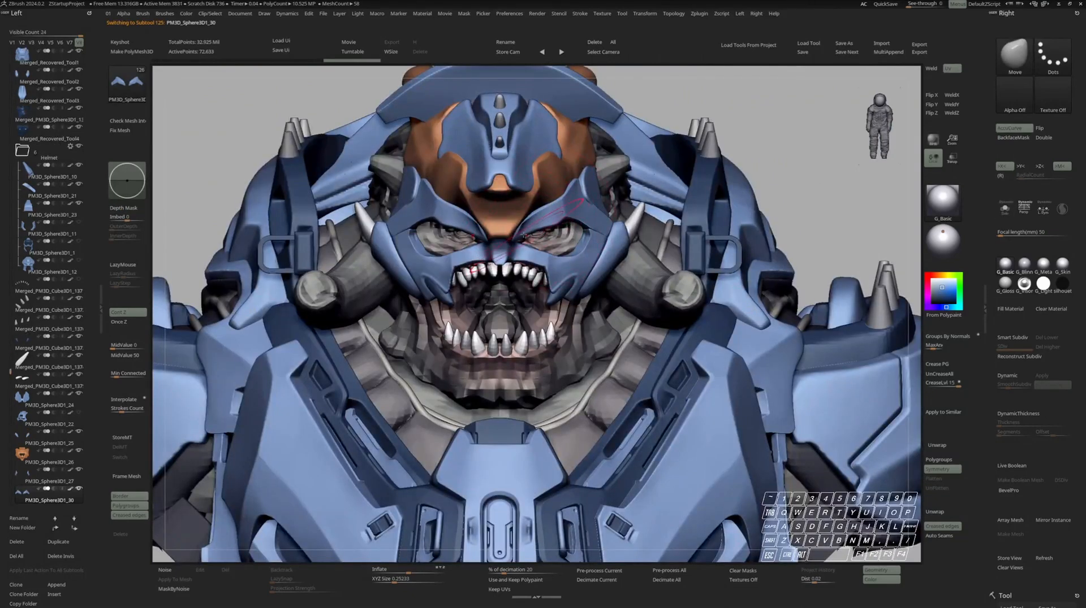
{"action": "key", "text": "space"}
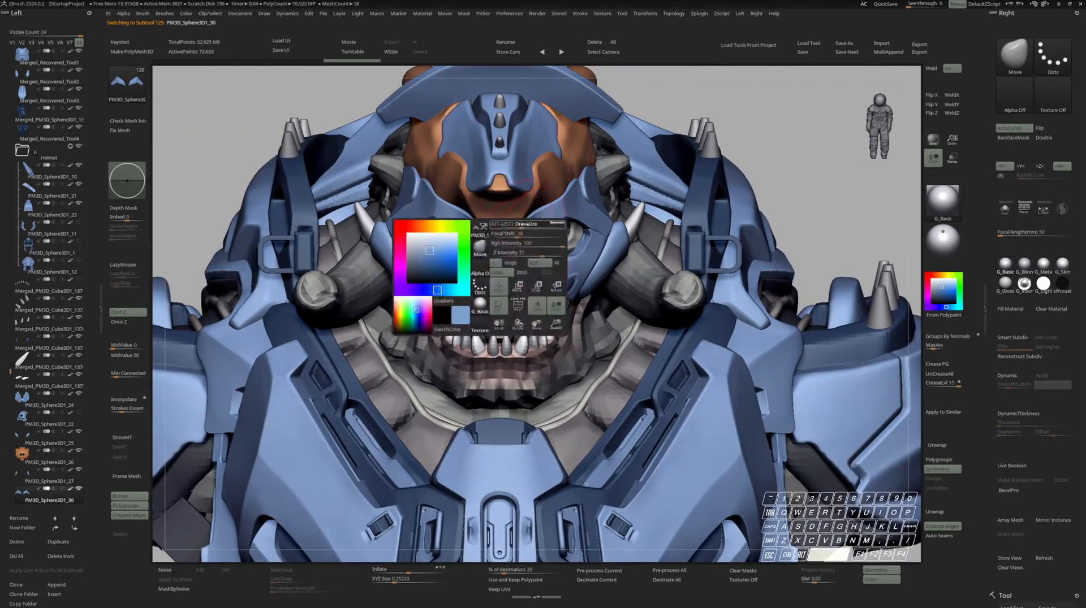
{"action": "key", "text": "s"}
{"action": "key", "text": "space"}
{"action": "right_click_drag", "start_coordinate": [526, 222], "coordinate": [509, 255], "text": "ctrl"}
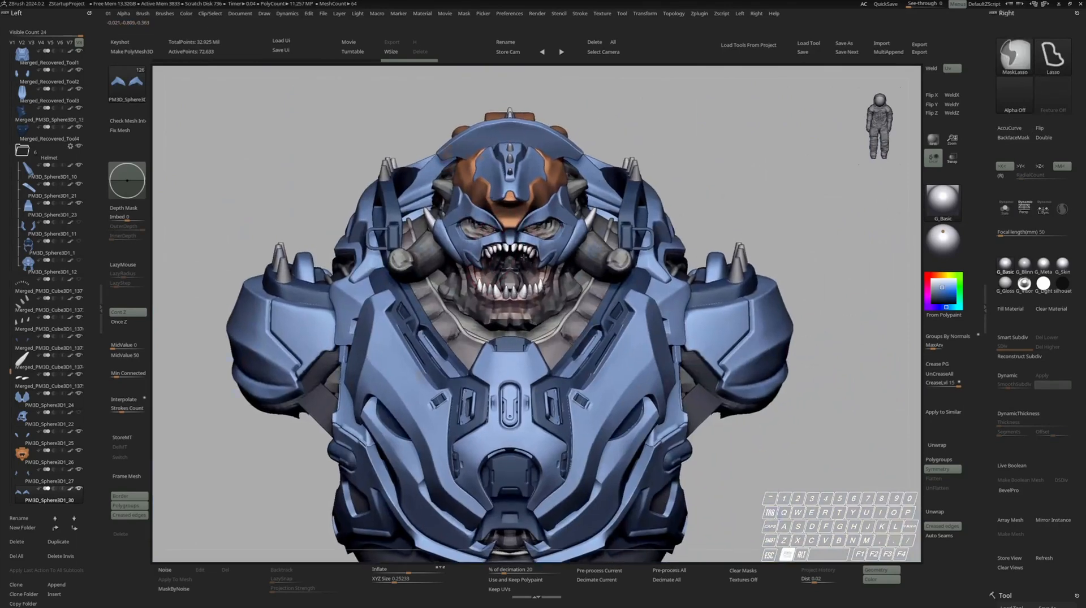
Refine the brow plates' upper tips and inner ends near the nose bridge with the Move brush
{"action": "right_click_drag", "start_coordinate": [562, 243], "coordinate": [475, 277], "text": "alt"}
{"action": "key", "text": "space"}
{"action": "right_click_drag", "start_coordinate": [534, 228], "coordinate": [565, 262]}
{"action": "key", "text": "space"}
{"action": "mouse_move", "coordinate": [520, 214]}
{"action": "right_mouse_down"}
{"action": "mouse_move", "coordinate": [520, 243]}
{"action": "mouse_move", "coordinate": [557, 186]}
{"action": "mouse_move", "coordinate": [498, 220]}
{"action": "mouse_move", "coordinate": [525, 216]}
{"action": "mouse_move", "coordinate": [513, 217]}
{"action": "mouse_move", "coordinate": [530, 210]}
{"action": "mouse_move", "coordinate": [528, 190]}
{"action": "mouse_move", "coordinate": [528, 224]}
{"action": "right_mouse_up"}
{"action": "key", "text": "space"}
{"action": "key", "text": "space"}
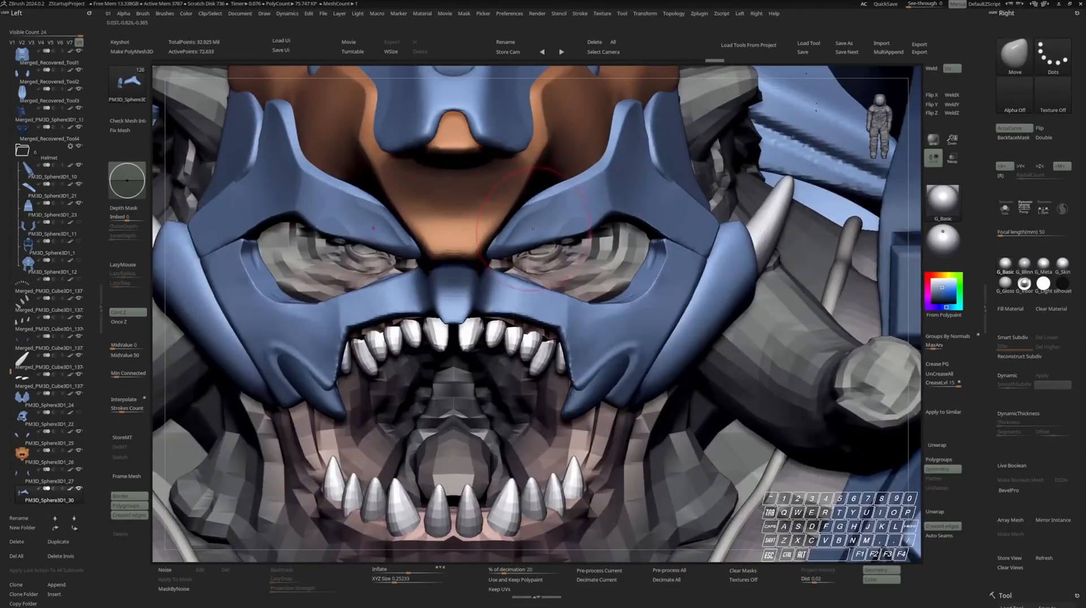
Isolate the brow plates and sharpen their lower edges with the EdgeRefine brush
{"action": "key", "text": "space"}
{"action": "mouse_move", "coordinate": [528, 227]}
{"action": "right_mouse_down"}
{"action": "mouse_move", "coordinate": [608, 222]}
{"action": "mouse_move", "coordinate": [660, 268]}
{"action": "right_mouse_up"}
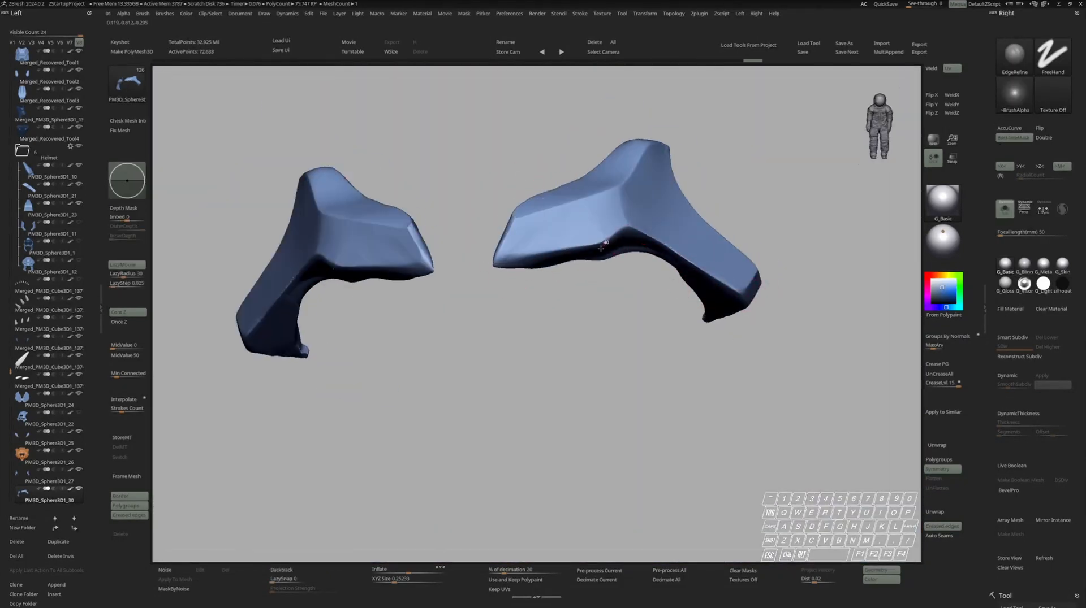
{"action": "right_click_drag", "start_coordinate": [511, 247], "coordinate": [621, 190]}
{"action": "key", "text": "space"}
Adjust the orange helmet base above the brow plates with the StrongSmooth and Move brushes, and reselect the brow plates
{"action": "left_click", "coordinate": [574, 220], "text": "alt"}
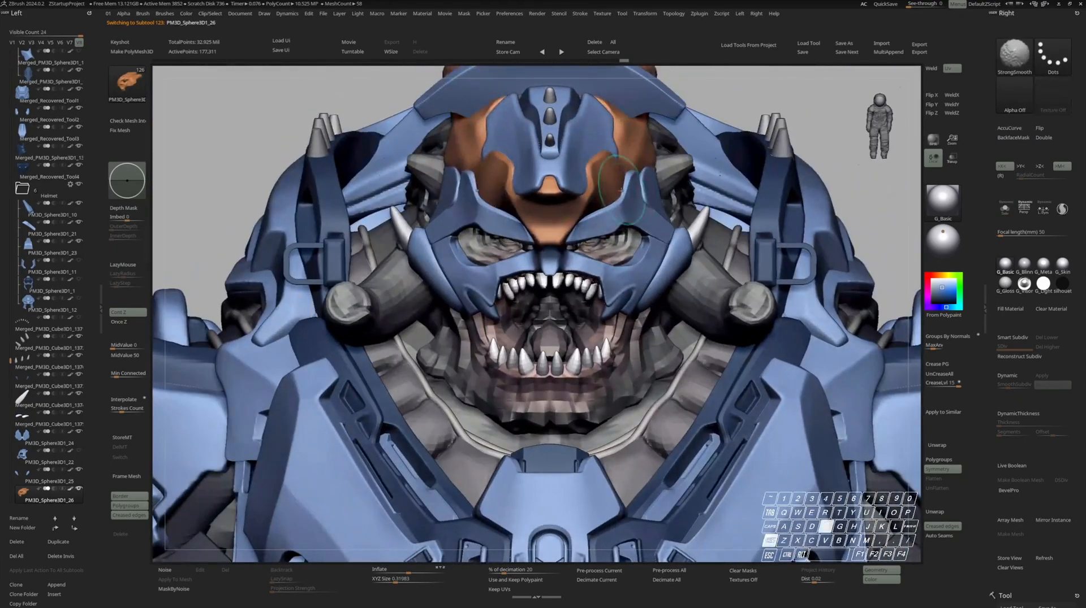
{"action": "right_click_drag", "start_coordinate": [755, 142], "coordinate": [731, 188], "text": "ctrl"}
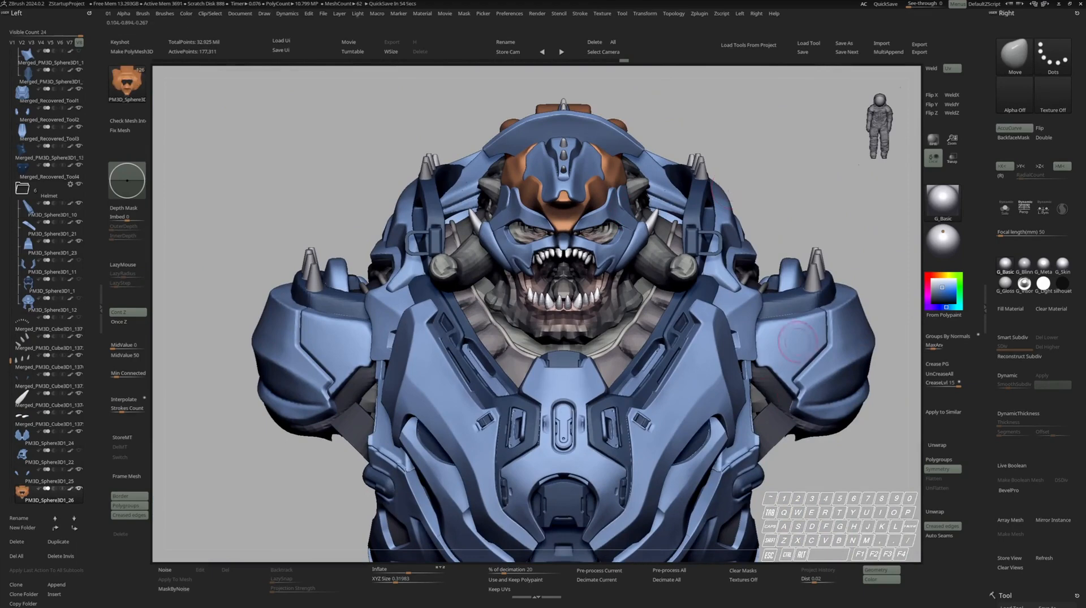
{"action": "left_click", "coordinate": [591, 232], "text": "alt"}
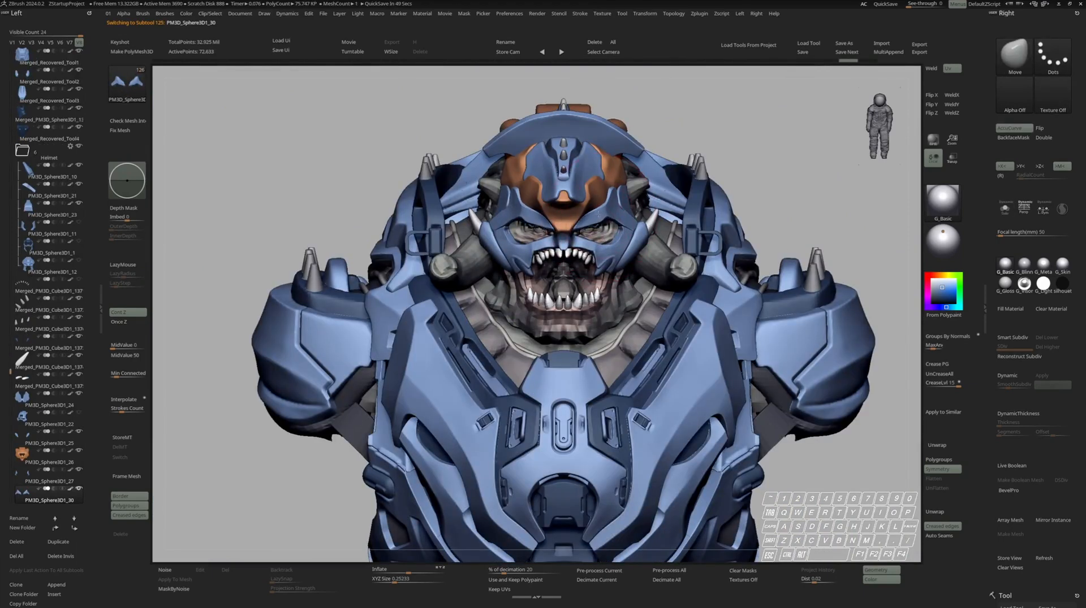
Adjust the brow plates' silhouette against the helmet base with a resized Move brush and isolate them
{"action": "mouse_move", "coordinate": [605, 220]}
{"action": "right_mouse_down", "text": "ctrl"}
{"action": "mouse_move", "coordinate": [627, 193]}
{"action": "mouse_move", "coordinate": [594, 238]}
{"action": "right_mouse_up", "text": "ctrl"}
{"action": "left_click", "coordinate": [588, 249], "text": "alt"}
{"action": "key", "text": "space"}
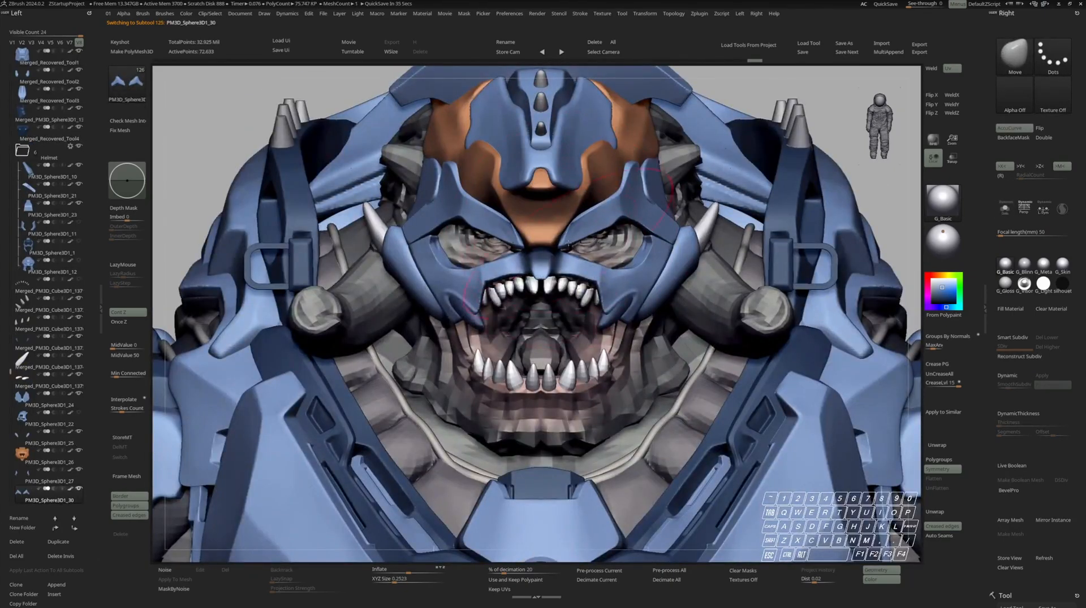
{"action": "right_click_drag", "start_coordinate": [557, 222], "coordinate": [757, 206], "text": "ctrl"}
{"action": "right_click_drag", "start_coordinate": [757, 207], "coordinate": [509, 283], "text": "alt"}
{"action": "key", "text": "space"}
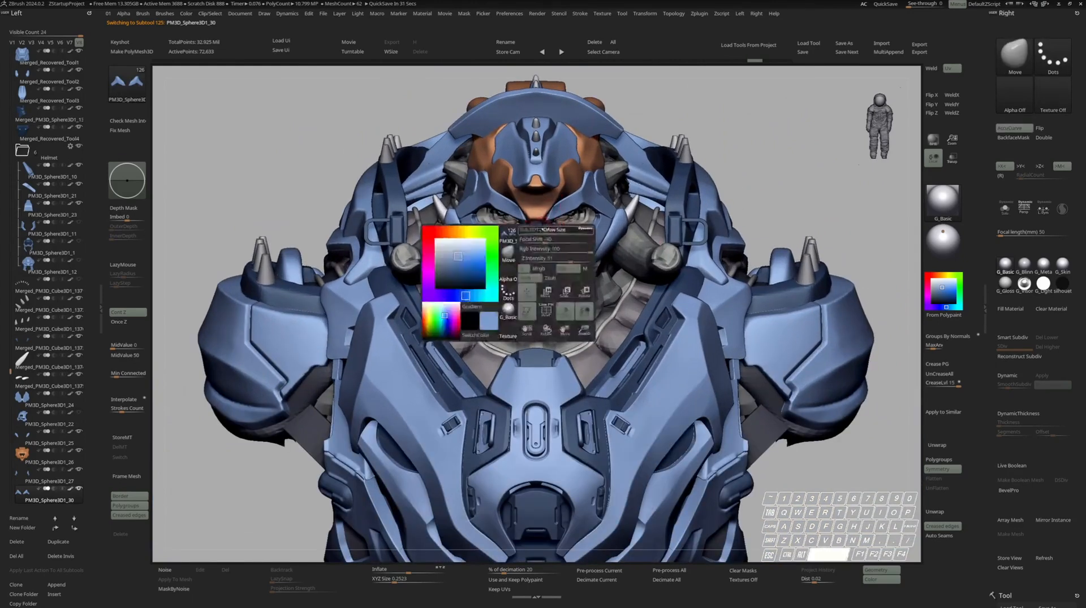
{"action": "right_click_drag", "start_coordinate": [551, 201], "coordinate": [552, 249]}
{"action": "key", "text": "s"}
{"action": "key", "text": "s"}
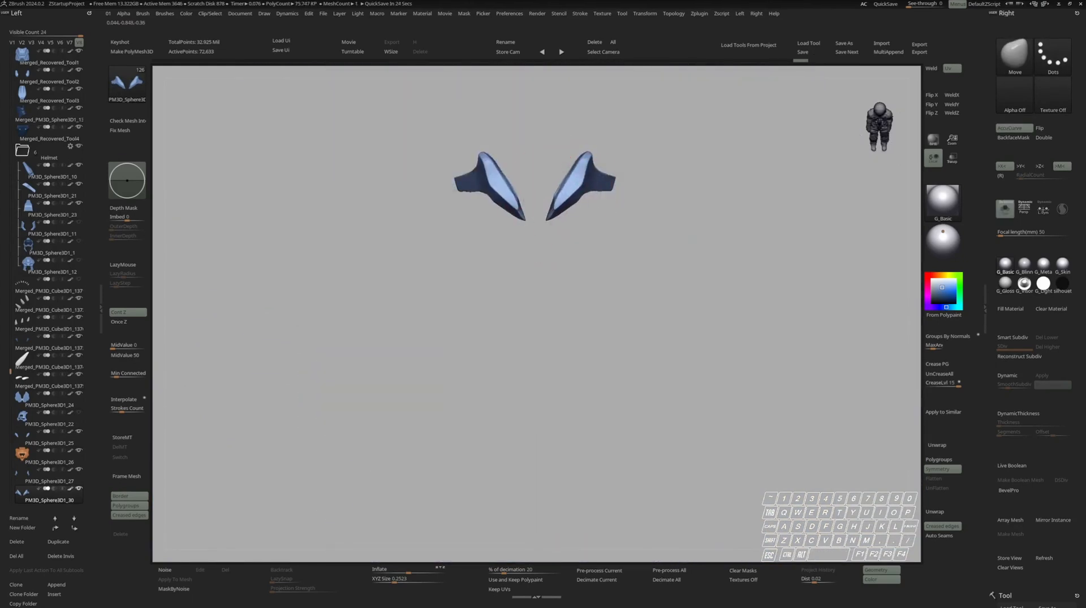
Show the full bust and reshape the brow plates over the eyes with a resized Move brush
{"action": "key", "text": "s"}
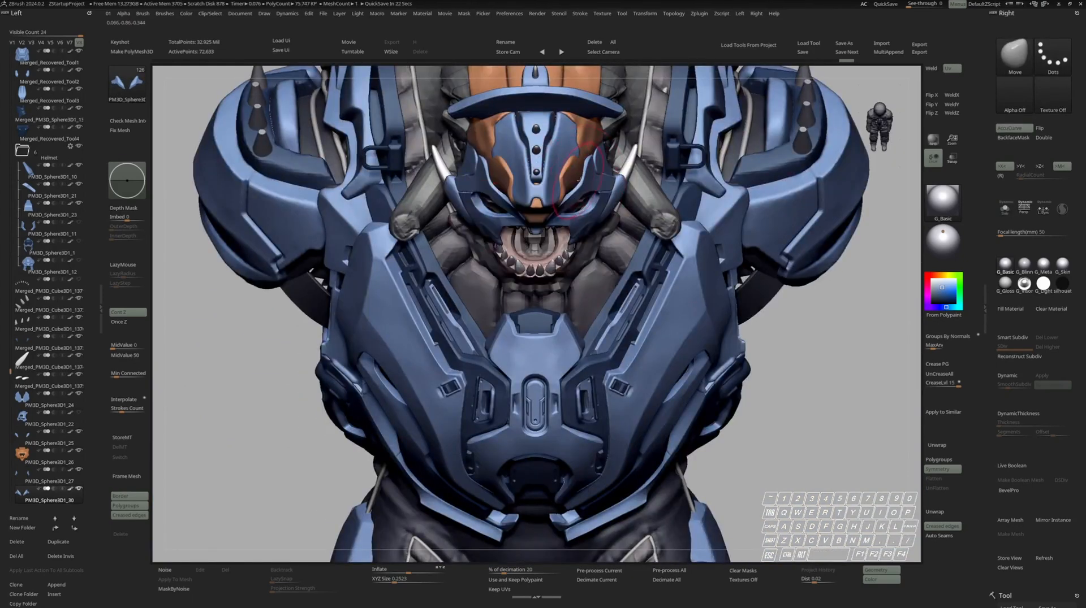
{"action": "key", "text": "s"}
{"action": "right_click_drag", "start_coordinate": [560, 273], "coordinate": [559, 227]}
{"action": "key", "text": "s"}
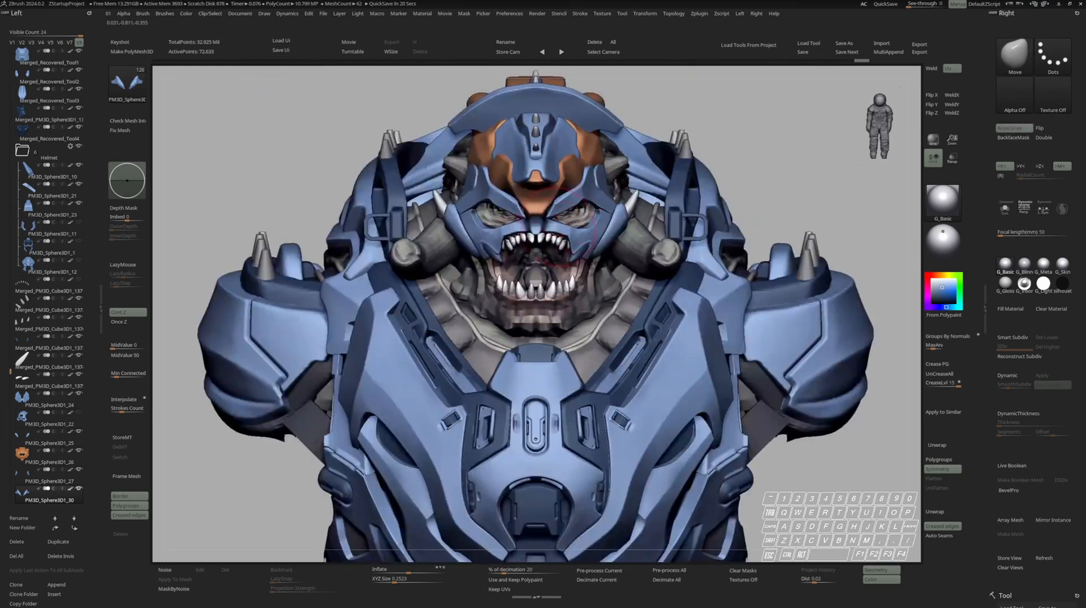
{"action": "key", "text": "s"}
{"action": "key", "text": "s"}
{"action": "right_click", "coordinate": [496, 278]}
{"action": "key", "text": "s"}
{"action": "right_click_drag", "start_coordinate": [671, 239], "coordinate": [645, 176], "text": "ctrl"}
{"action": "key", "text": "s"}
Refine the brow plates' upper tips and outer arms against the helmet base with the Move brush
{"action": "right_click_drag", "start_coordinate": [619, 226], "coordinate": [543, 277], "text": "ctrl"}
{"action": "key", "text": "s"}
{"action": "key", "text": "s"}
{"action": "right_click_drag", "start_coordinate": [538, 213], "coordinate": [593, 242]}
{"action": "key", "text": "s"}
{"action": "right_click_drag", "start_coordinate": [594, 242], "coordinate": [571, 246], "text": "alt"}
{"action": "key", "text": "s"}
{"action": "key", "text": "space"}
{"action": "key", "text": "s"}
{"action": "key", "text": "s"}
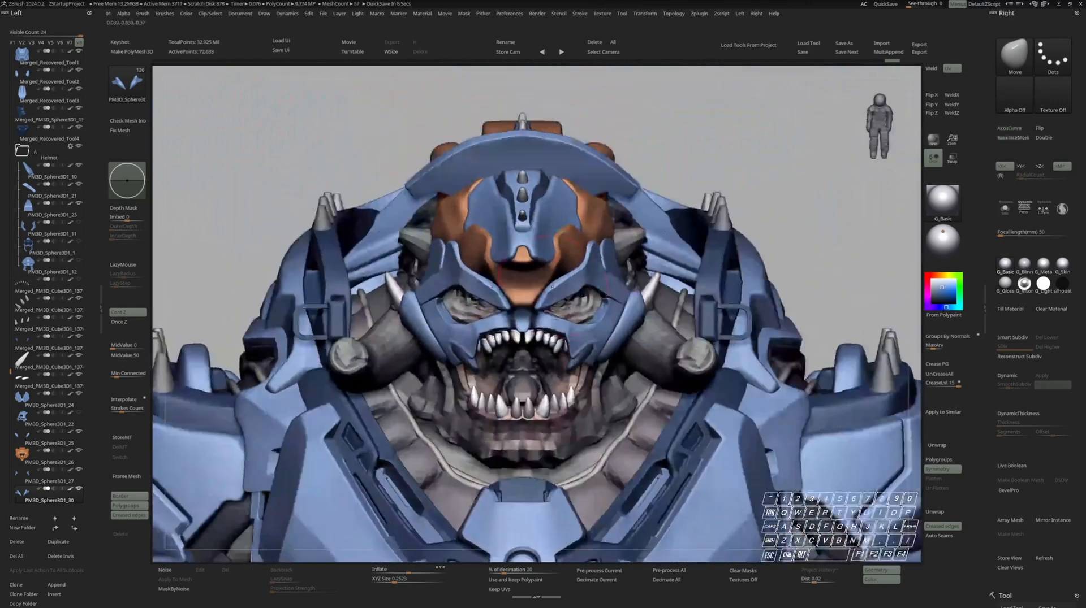
Isolate the brow plates and flatten their facets with the hPolish brush
{"action": "mouse_move", "coordinate": [605, 300]}
{"action": "right_mouse_down", "text": "ctrl"}
{"action": "mouse_move", "coordinate": [568, 277]}
{"action": "mouse_move", "coordinate": [526, 285]}
{"action": "mouse_move", "coordinate": [565, 282]}
{"action": "mouse_move", "coordinate": [568, 296]}
{"action": "right_mouse_up", "text": "ctrl"}
{"action": "key", "text": "s"}
{"action": "key", "text": "f"}
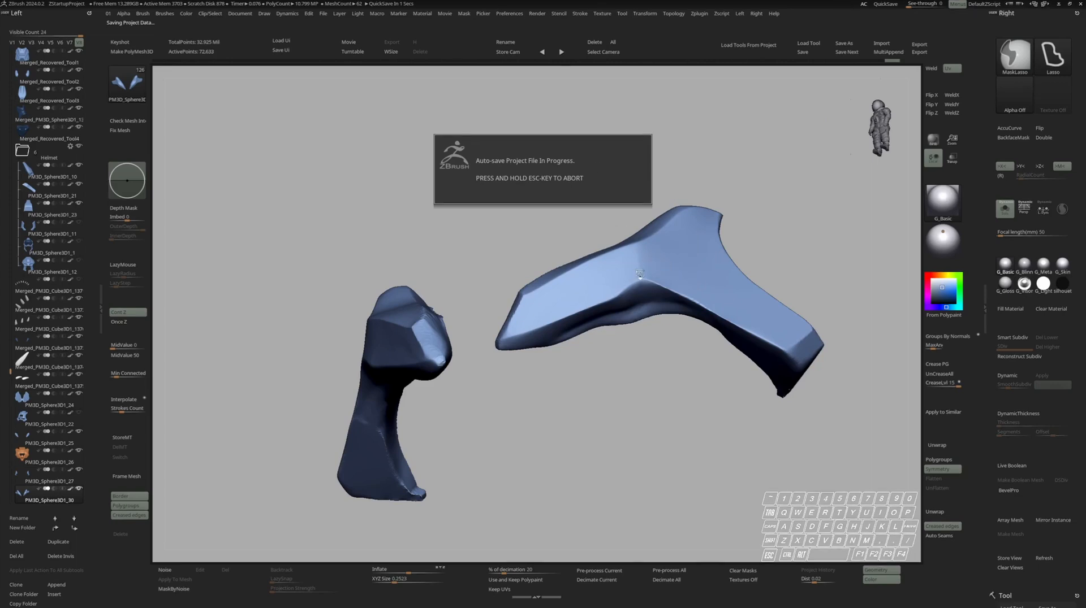
{"action": "key", "text": "r"}
{"action": "key", "text": "shift+r"}
{"action": "left_click", "coordinate": [595, 333]}
{"action": "key", "text": "shift+r"}
{"action": "left_click", "coordinate": [594, 337]}
{"action": "mouse_move", "coordinate": [634, 339]}
{"action": "right_mouse_down"}
{"action": "mouse_move", "coordinate": [574, 299]}
{"action": "mouse_move", "coordinate": [551, 322]}
{"action": "right_mouse_up"}
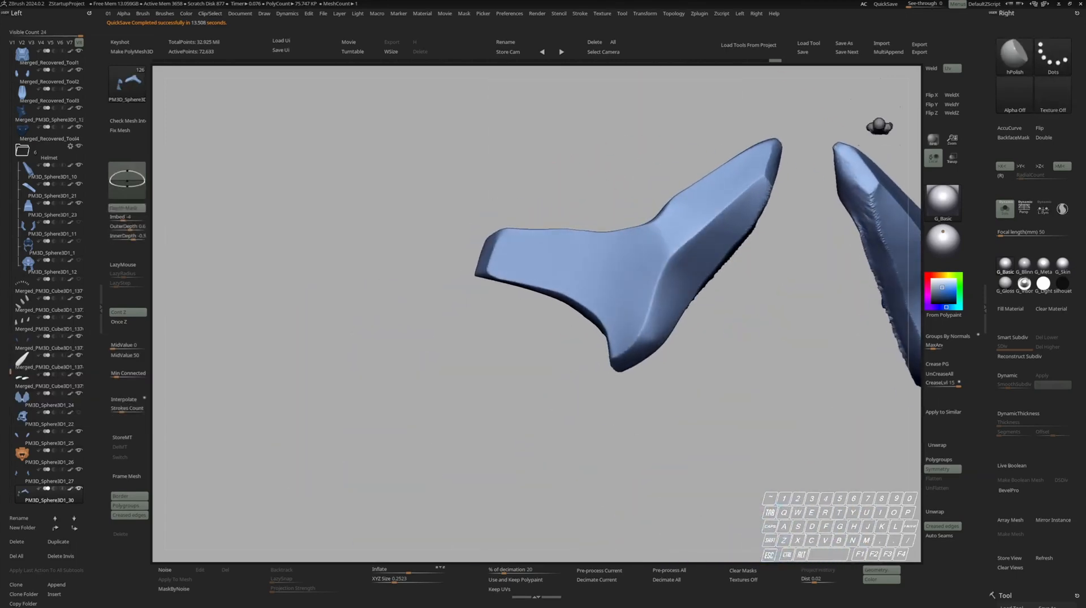
Trim the upper edge of the brow plates' outer arms with a ClipCurve
{"action": "key", "text": "space"}
{"action": "left_click_drag", "start_coordinate": [479, 234], "coordinate": [616, 231], "text": "ctrl+shift"}
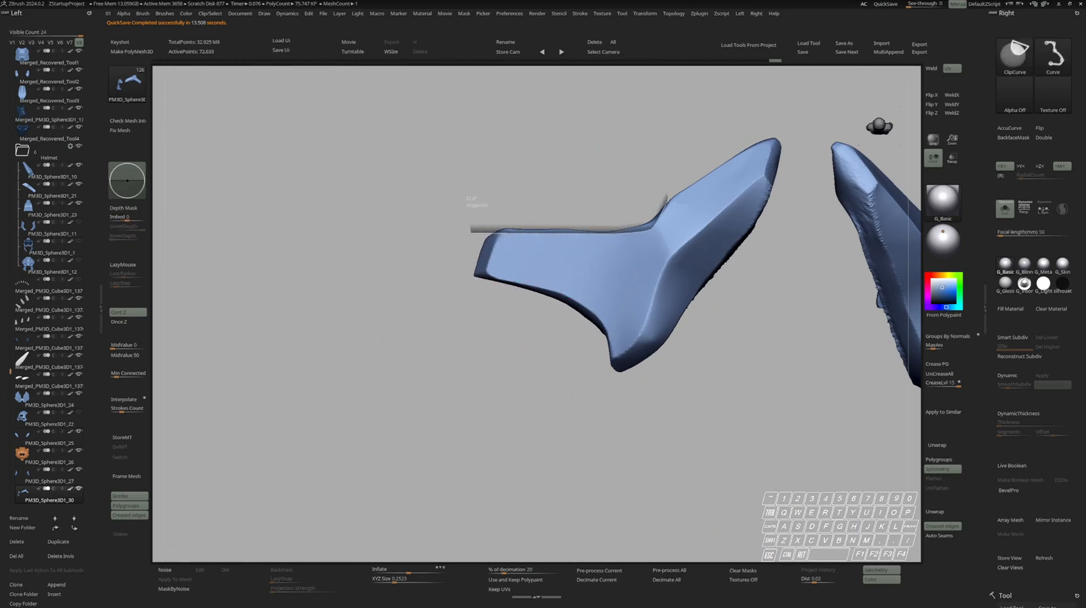
{"action": "right_click_drag", "start_coordinate": [672, 193], "coordinate": [741, 170]}
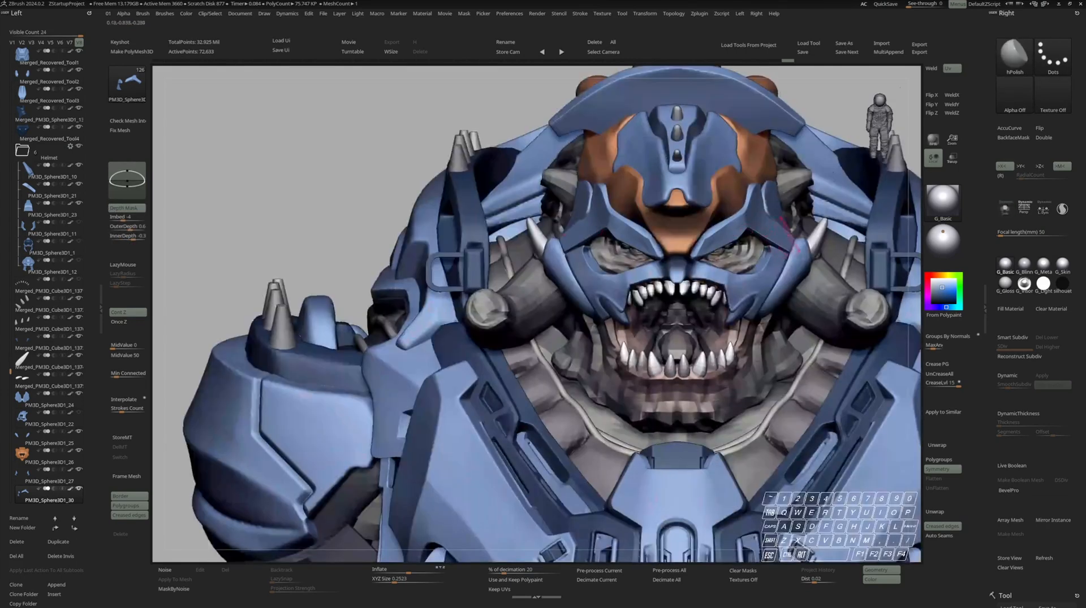
{"action": "mouse_move", "coordinate": [789, 234]}
{"action": "right_mouse_down"}
{"action": "mouse_move", "coordinate": [686, 270]}
{"action": "mouse_move", "coordinate": [738, 262]}
{"action": "right_mouse_up"}
Adjust the trimmed brow plates' outline within the full helmet using a resized Move brush
{"action": "key", "text": "m"}
{"action": "key", "text": "space"}
{"action": "key", "text": "r"}
{"action": "key", "text": "space"}
{"action": "key", "text": "space"}
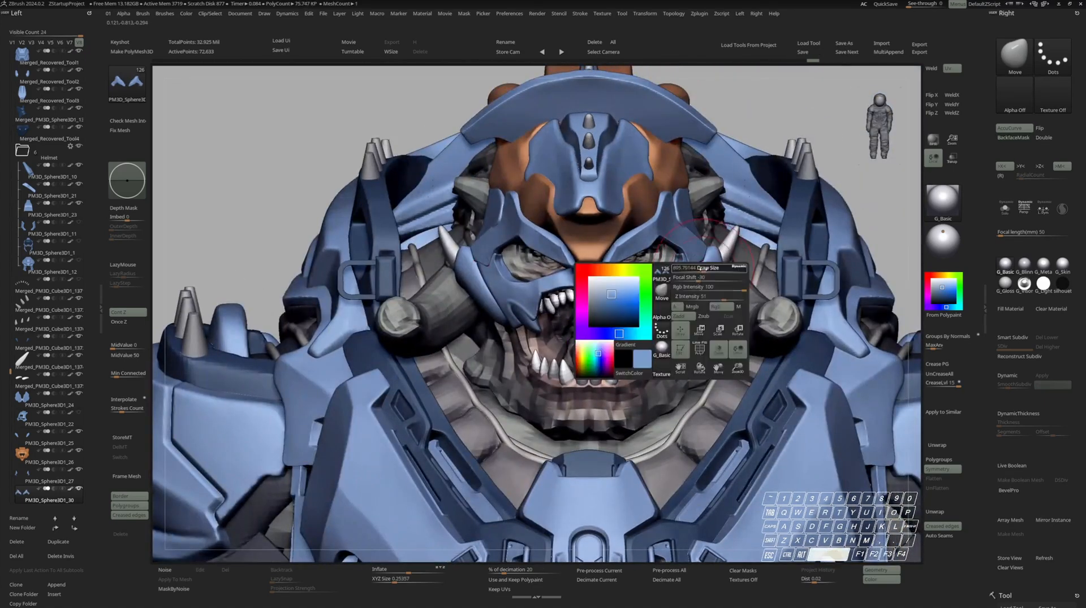
{"action": "right_click_drag", "start_coordinate": [699, 263], "coordinate": [588, 339], "text": "ctrl"}
{"action": "key", "text": "space"}
{"action": "key", "text": "space"}
{"action": "mouse_move", "coordinate": [666, 249]}
{"action": "right_mouse_down"}
{"action": "mouse_move", "coordinate": [704, 245]}
{"action": "mouse_move", "coordinate": [665, 238]}
{"action": "right_mouse_up"}
{"action": "mouse_move", "coordinate": [665, 238]}
{"action": "right_mouse_down", "text": "alt"}
{"action": "mouse_move", "coordinate": [699, 221]}
{"action": "mouse_move", "coordinate": [677, 223]}
{"action": "right_mouse_up", "text": "alt"}
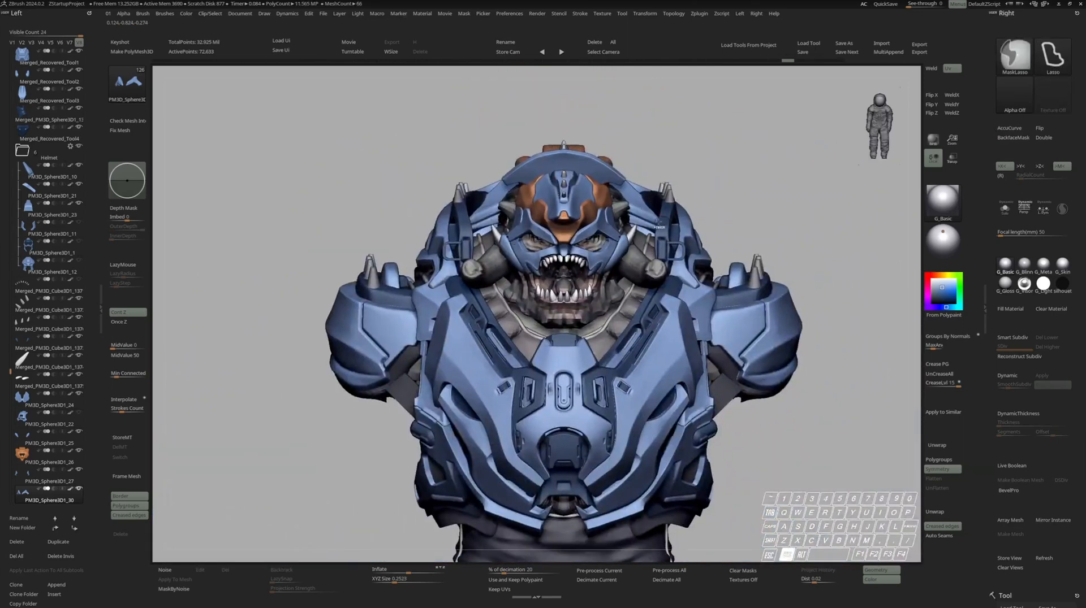
Refine the brow plates' fit at full-bust scale with the Move brush and redo the undone edits
{"action": "right_click_drag", "start_coordinate": [664, 226], "coordinate": [613, 235], "text": "ctrl"}
{"action": "right_click_drag", "start_coordinate": [613, 235], "coordinate": [642, 204], "text": "alt"}
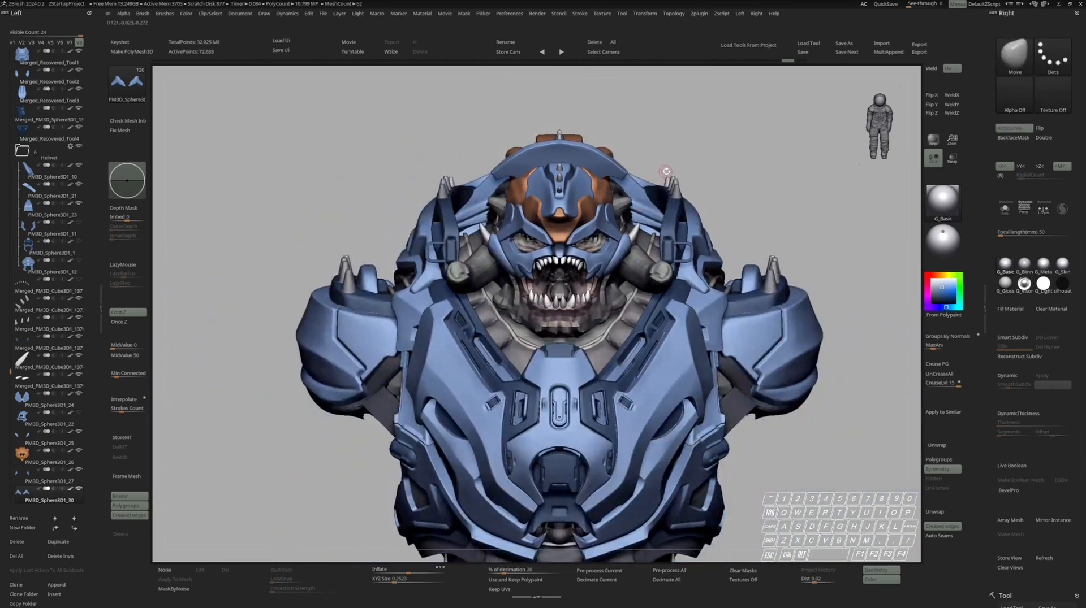
{"action": "key", "text": "ctrl"}
{"action": "key", "text": "s"}
{"action": "right_click_drag", "start_coordinate": [652, 182], "coordinate": [655, 216], "text": "ctrl"}
{"action": "key", "text": "ctrl+shift"}
{"action": "key", "text": "ctrl+shift+z"}
{"action": "key", "text": "ctrl+shift+z"}
{"action": "key", "text": "s"}
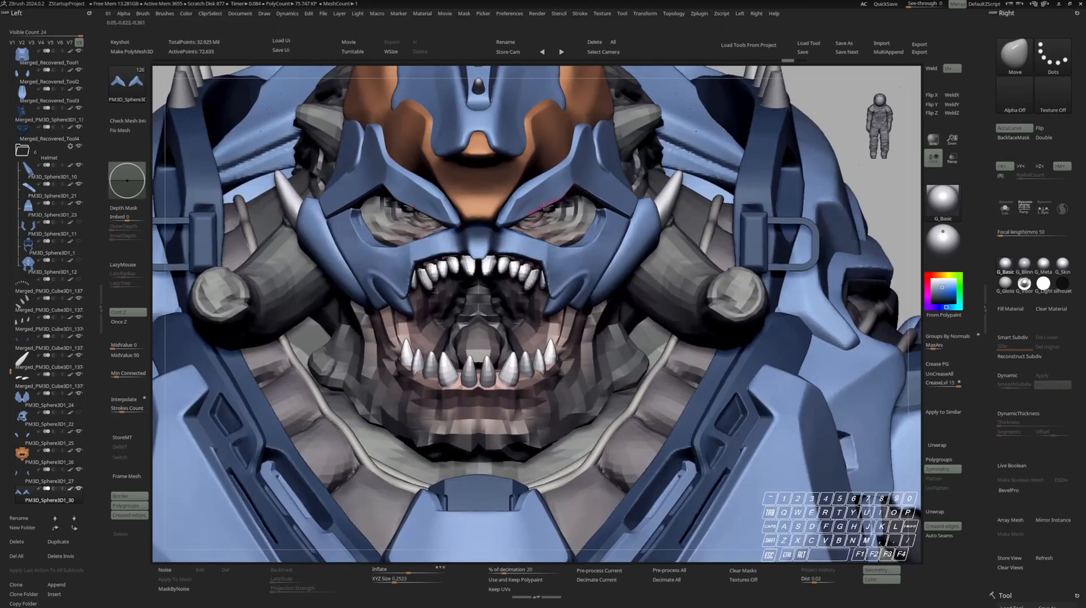
Reshape the brow plates' lower edges and inner ends above the eyes, undoing the last stroke
{"action": "key", "text": "ctrl+shift"}
{"action": "left_click", "coordinate": [532, 235]}
{"action": "key", "text": "s"}
{"action": "mouse_move", "coordinate": [565, 224]}
{"action": "right_mouse_down"}
{"action": "mouse_move", "coordinate": [590, 229]}
{"action": "mouse_move", "coordinate": [580, 252]}
{"action": "right_mouse_up"}
{"action": "mouse_move", "coordinate": [582, 226]}
{"action": "left_mouse_down", "text": "ctrl+shift"}
{"action": "mouse_move", "coordinate": [545, 280]}
{"action": "mouse_move", "coordinate": [536, 262]}
{"action": "mouse_move", "coordinate": [511, 286]}
{"action": "left_mouse_up", "text": "ctrl+shift"}
{"action": "key", "text": "s"}
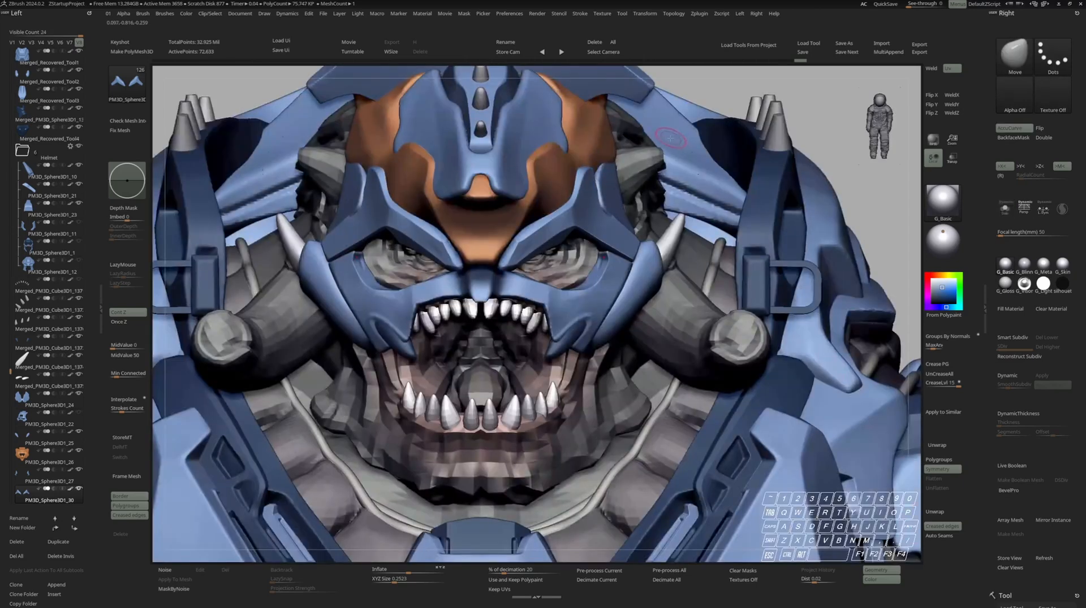
{"action": "right_click_drag", "start_coordinate": [670, 151], "coordinate": [656, 114], "text": "ctrl"}
{"action": "key", "text": "s"}
{"action": "key", "text": "ctrl+z"}
{"action": "right_click_drag", "start_coordinate": [574, 204], "coordinate": [547, 286], "text": "ctrl"}
Trim the isolated brow plates along their rear edge from the outer arm to the inner tip with a ClipCurve
{"action": "left_click_drag", "start_coordinate": [668, 191], "coordinate": [571, 210], "text": "ctrl+shift"}
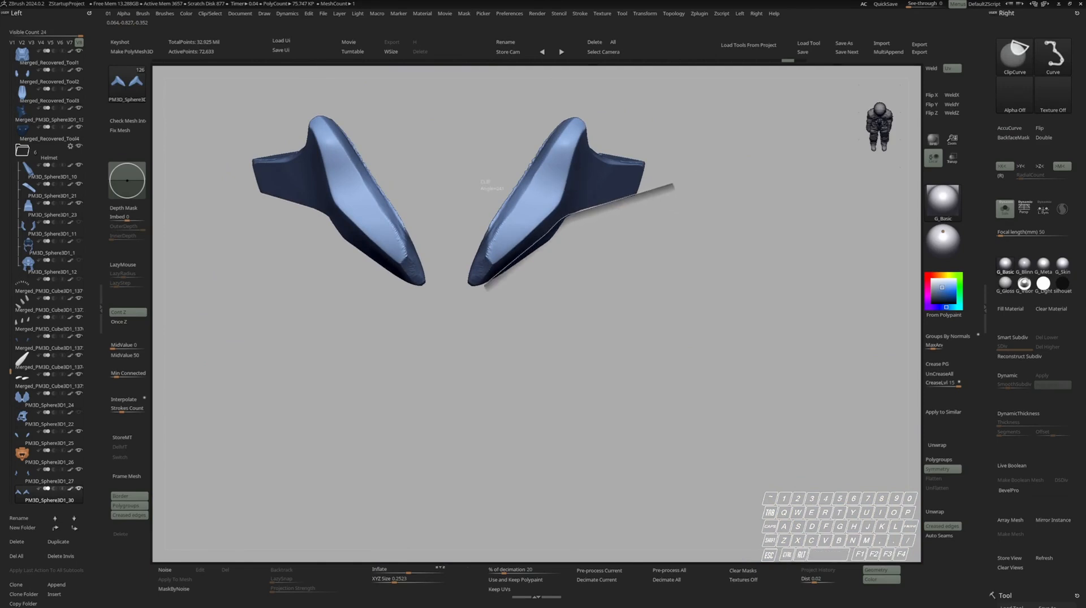
{"action": "left_click_drag", "start_coordinate": [473, 296], "coordinate": [473, 296], "text": "ctrl+shift"}
{"action": "right_click_drag", "start_coordinate": [537, 368], "coordinate": [560, 351]}
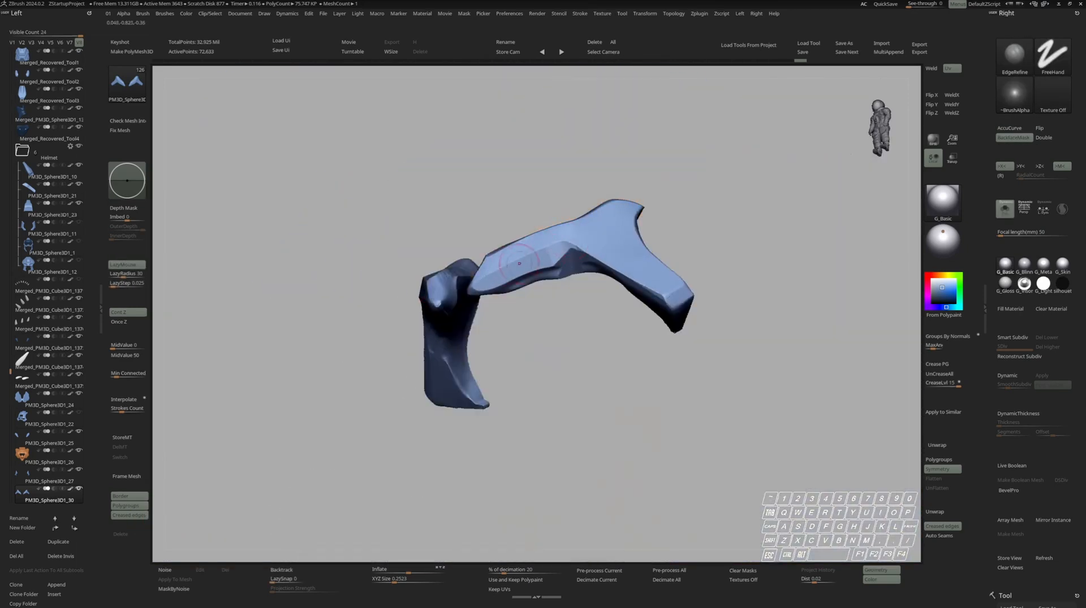
Sharpen the brow plates' inner ends and ridge lines with a resized EdgeRefine brush
{"action": "key", "text": "space"}
{"action": "left_click_drag", "start_coordinate": [484, 242], "coordinate": [433, 330], "text": "ctrl+shift"}
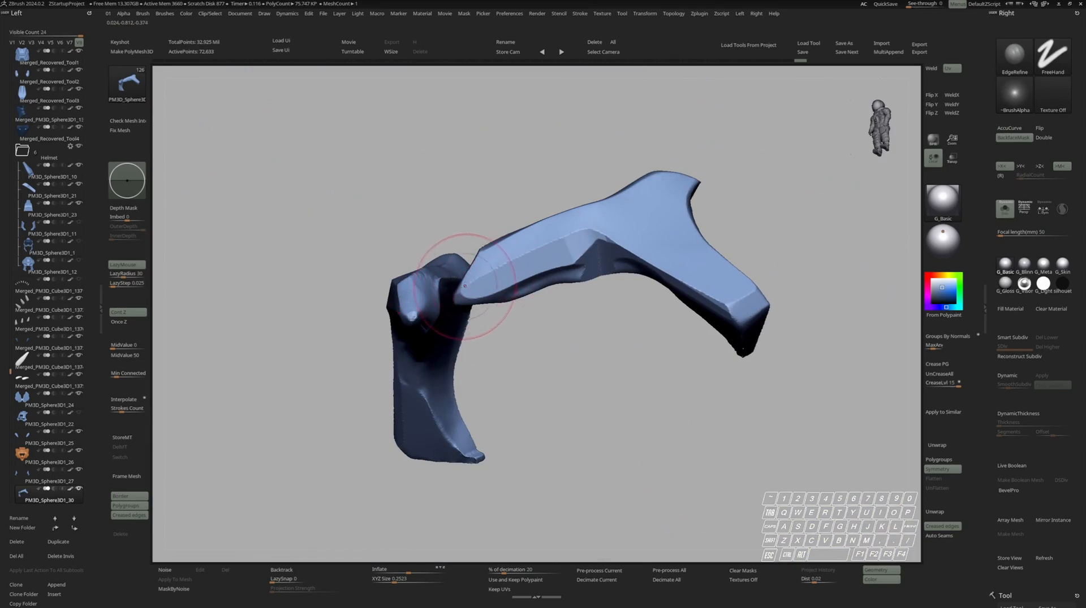
{"action": "mouse_move", "coordinate": [543, 272]}
{"action": "right_mouse_down"}
{"action": "mouse_move", "coordinate": [577, 218]}
{"action": "mouse_move", "coordinate": [586, 305]}
{"action": "right_mouse_up"}
{"action": "mouse_move", "coordinate": [476, 355]}
{"action": "left_mouse_down", "text": "ctrl+shift"}
{"action": "mouse_move", "coordinate": [594, 267]}
{"action": "mouse_move", "coordinate": [586, 261]}
{"action": "left_mouse_up", "text": "ctrl+shift"}
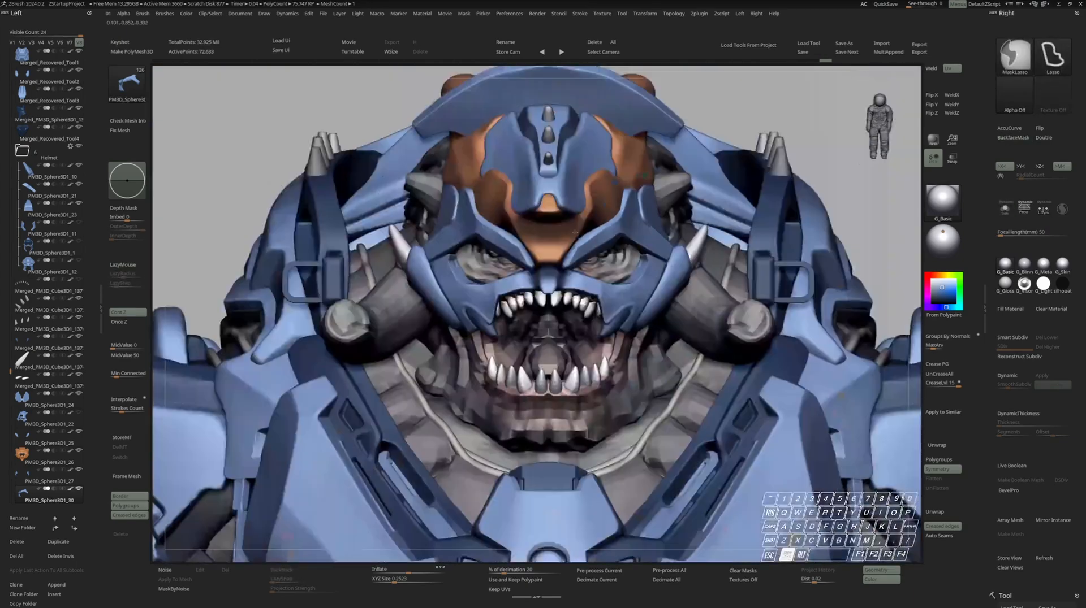
{"action": "right_click_drag", "start_coordinate": [593, 294], "coordinate": [595, 250], "text": "ctrl"}
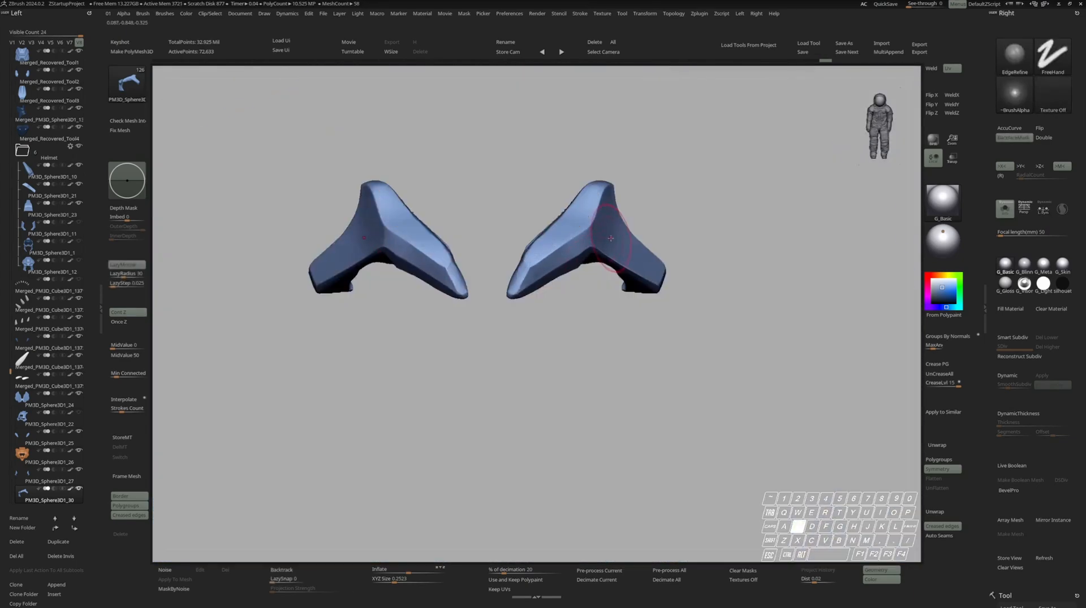
{"action": "mouse_move", "coordinate": [600, 243]}
{"action": "right_mouse_down"}
{"action": "mouse_move", "coordinate": [633, 241]}
{"action": "mouse_move", "coordinate": [619, 237]}
{"action": "right_mouse_up"}
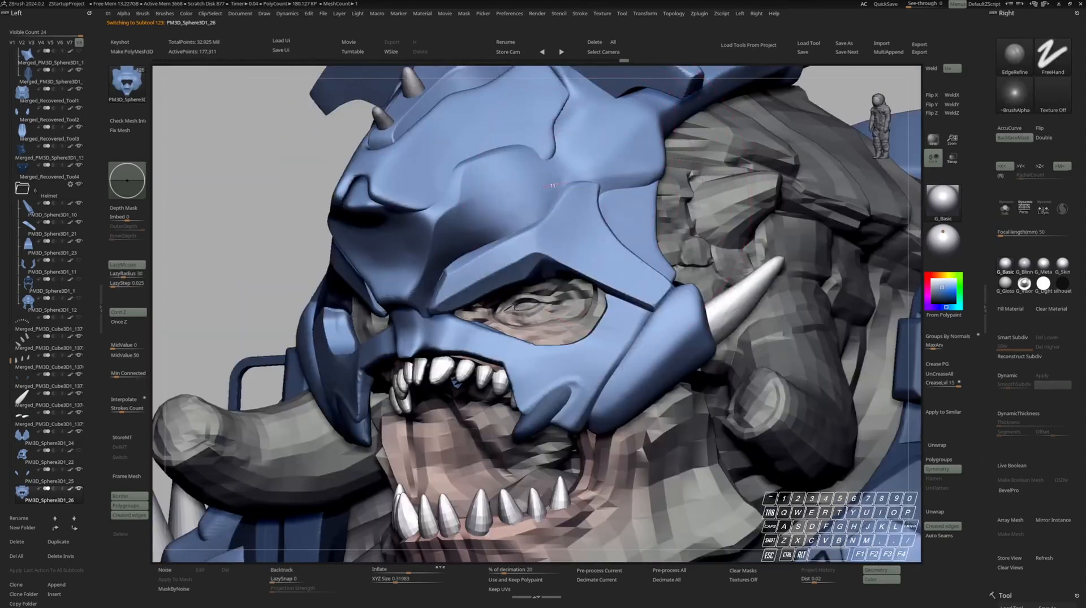
Refine the helmet base around and above the brow plates with the EdgeRefine and Move brushes
{"action": "key", "text": "space"}
{"action": "right_click_drag", "start_coordinate": [698, 161], "coordinate": [803, 170]}
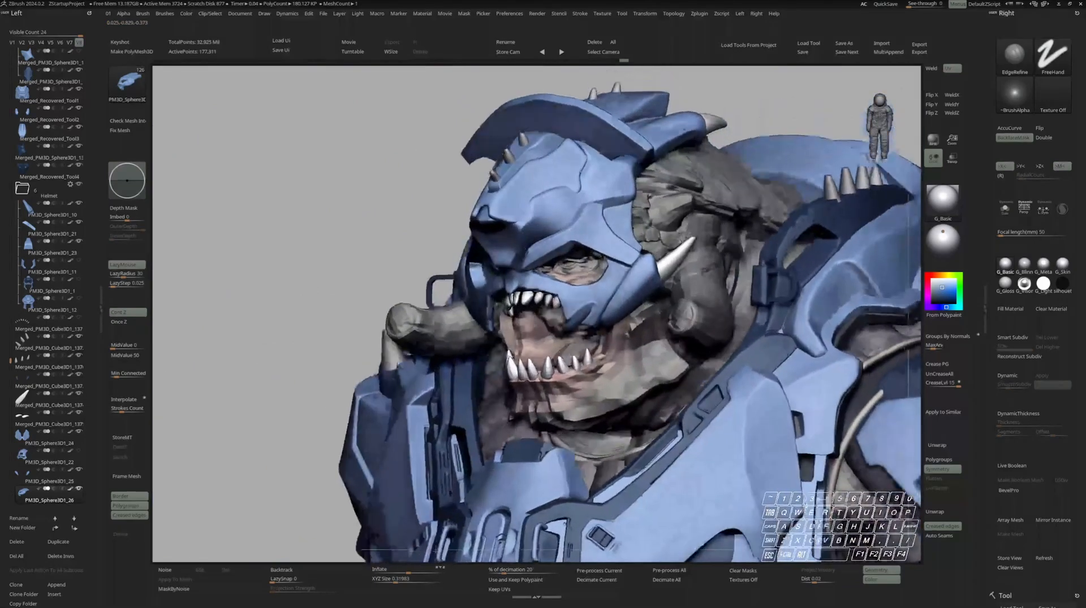
{"action": "right_click_drag", "start_coordinate": [511, 357], "coordinate": [614, 351]}
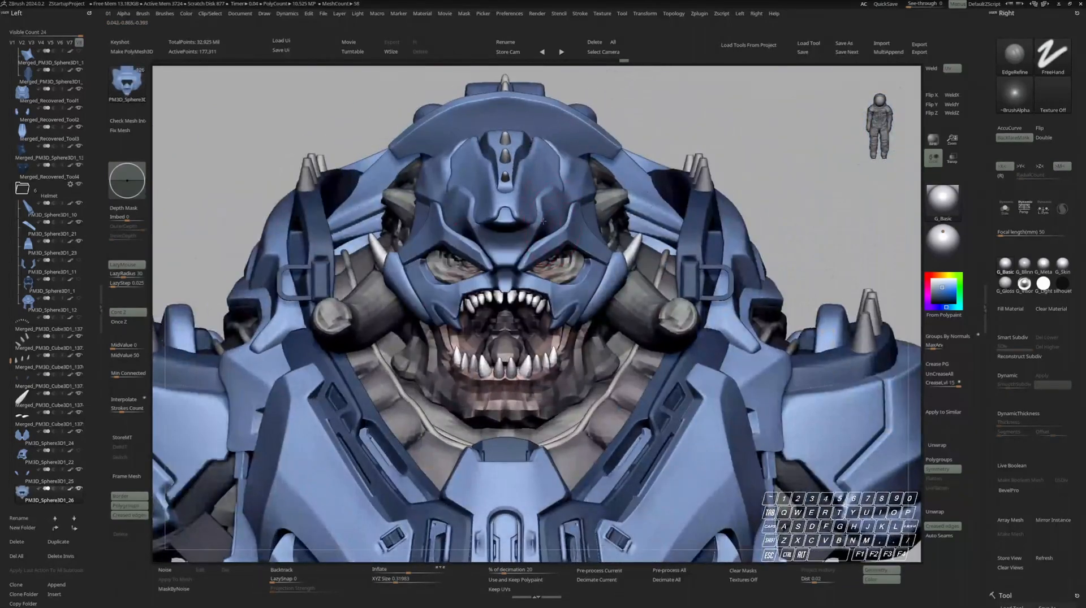
{"action": "right_click_drag", "start_coordinate": [526, 225], "coordinate": [576, 221]}
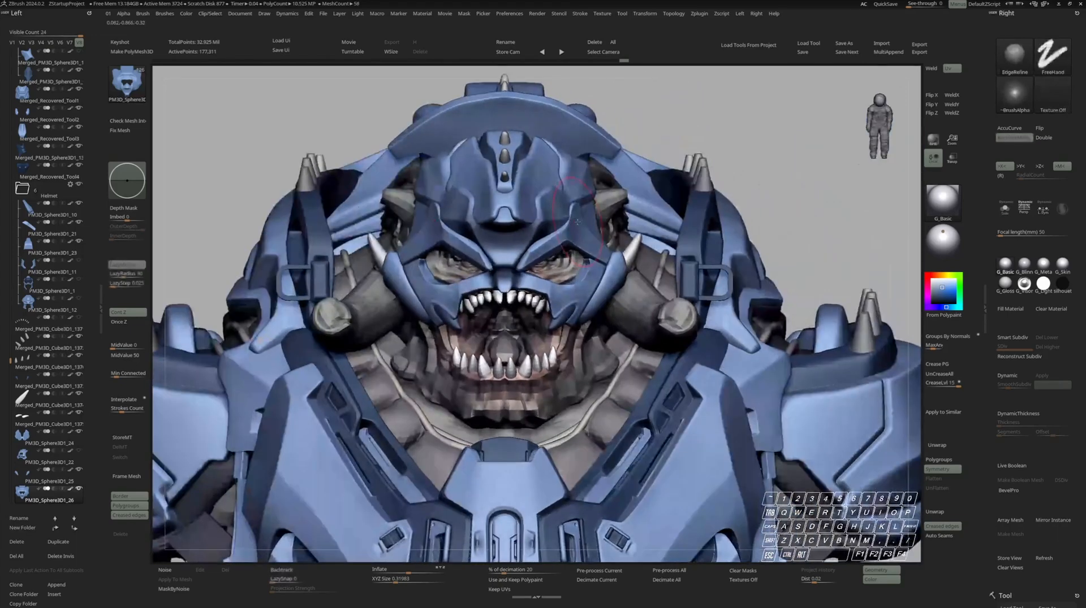
{"action": "key", "text": "b"}
{"action": "key", "text": "m"}
{"action": "key", "text": "v"}
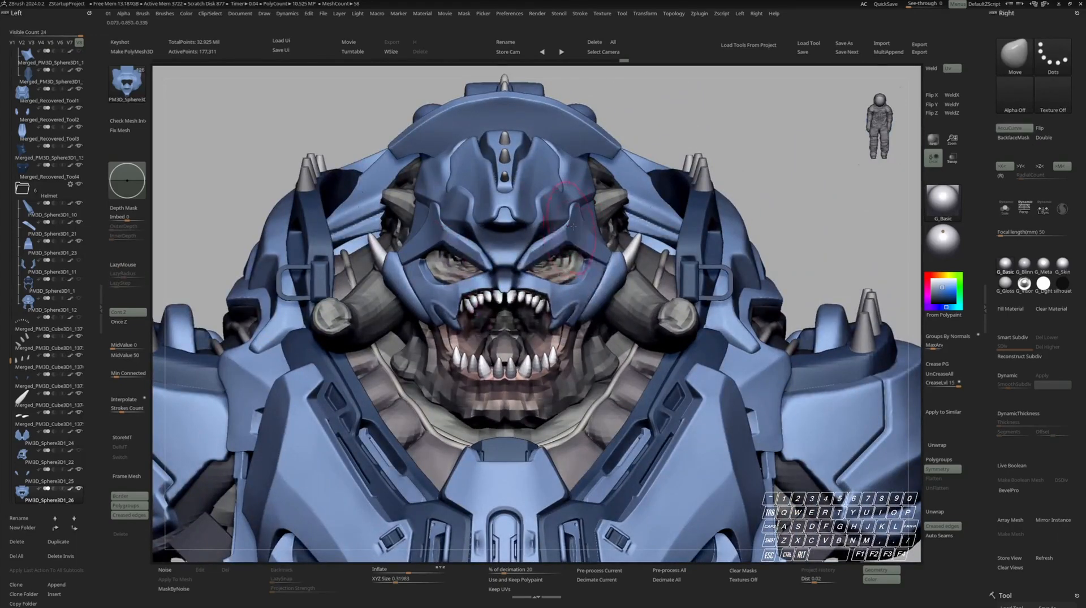
{"action": "right_click_drag", "start_coordinate": [567, 245], "coordinate": [531, 299]}
{"action": "key", "text": "space"}
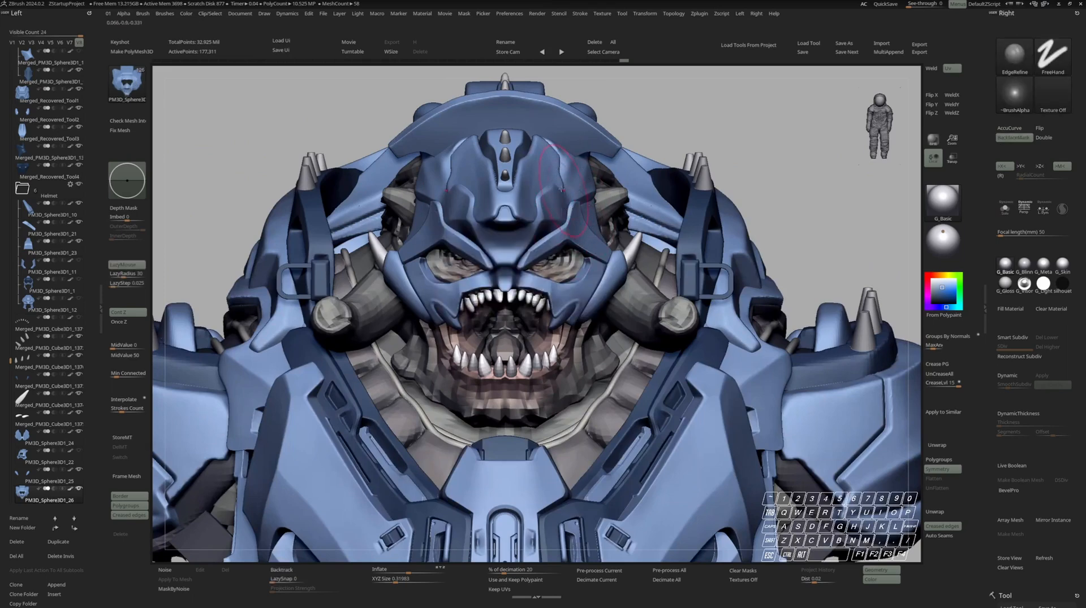
{"action": "mouse_move", "coordinate": [582, 242]}
{"action": "right_mouse_down", "text": "ctrl"}
{"action": "mouse_move", "coordinate": [537, 190]}
{"action": "mouse_move", "coordinate": [532, 209]}
{"action": "mouse_move", "coordinate": [599, 219]}
{"action": "mouse_move", "coordinate": [410, 232]}
{"action": "mouse_move", "coordinate": [523, 243]}
{"action": "mouse_move", "coordinate": [536, 278]}
{"action": "right_mouse_up", "text": "ctrl"}
Select the brow plates and adjust their shape against the helmet base with a resized Move brush
{"action": "left_click", "coordinate": [535, 226], "text": "alt"}
{"action": "key", "text": "grave"}
{"action": "key", "text": "grave"}
{"action": "key", "text": "b"}
{"action": "key", "text": "m"}
{"action": "key", "text": "v"}
{"action": "mouse_move", "coordinate": [534, 227]}
{"action": "right_mouse_down"}
{"action": "mouse_move", "coordinate": [421, 231]}
{"action": "mouse_move", "coordinate": [469, 220]}
{"action": "mouse_move", "coordinate": [565, 238]}
{"action": "mouse_move", "coordinate": [569, 255]}
{"action": "right_mouse_up"}
{"action": "key", "text": "space"}
{"action": "left_click_drag", "start_coordinate": [529, 262], "coordinate": [546, 262]}
{"action": "key", "text": "space"}
{"action": "key", "text": "ctrl+shift+s"}
Isolate the brow plates and reshape their depth and curvature from angled views with the Move brush
{"action": "right_click_drag", "start_coordinate": [551, 257], "coordinate": [588, 215]}
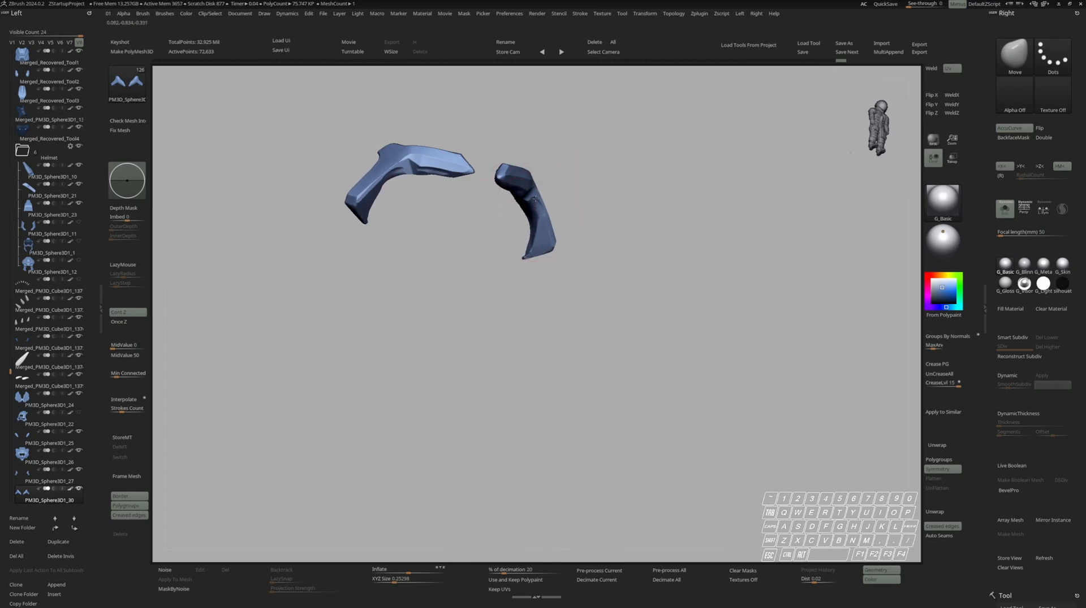
{"action": "right_click_drag", "start_coordinate": [547, 231], "coordinate": [565, 196]}
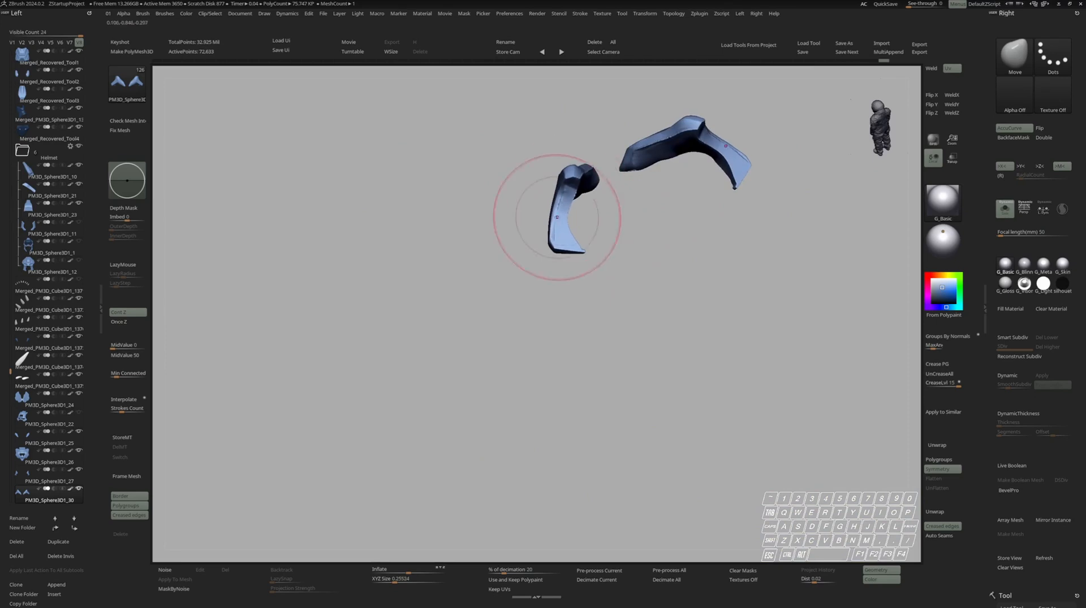
{"action": "right_click_drag", "start_coordinate": [560, 201], "coordinate": [666, 225]}
{"action": "key", "text": "space"}
{"action": "mouse_move", "coordinate": [535, 297]}
{"action": "right_mouse_down", "text": "ctrl"}
{"action": "mouse_move", "coordinate": [592, 202]}
{"action": "mouse_move", "coordinate": [601, 259]}
{"action": "mouse_move", "coordinate": [574, 215]}
{"action": "mouse_move", "coordinate": [566, 251]}
{"action": "mouse_move", "coordinate": [588, 259]}
{"action": "right_mouse_up", "text": "ctrl"}
Adjust the lower mask beneath the brow plates with the Move brush and reselect the brow plates
{"action": "left_click", "coordinate": [582, 276], "text": "alt"}
{"action": "key", "text": "v"}
{"action": "key", "text": "v"}
{"action": "left_click_drag", "start_coordinate": [597, 269], "coordinate": [589, 270]}
{"action": "mouse_move", "coordinate": [589, 271]}
{"action": "right_mouse_down"}
{"action": "mouse_move", "coordinate": [625, 277]}
{"action": "mouse_move", "coordinate": [591, 283]}
{"action": "mouse_move", "coordinate": [610, 238]}
{"action": "mouse_move", "coordinate": [540, 222]}
{"action": "right_mouse_up"}
{"action": "key", "text": "space"}
{"action": "left_click", "coordinate": [556, 222], "text": "alt"}
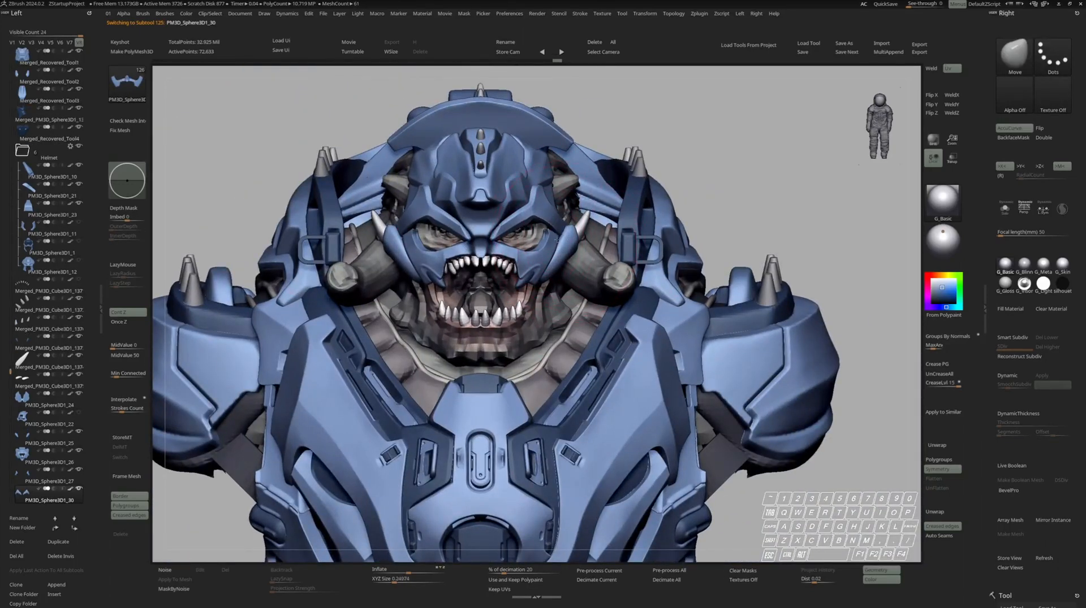
Switch between the neighbouring helmet pieces and nudge the area around the brow plates' upper tips with the Move brush
{"action": "left_click", "coordinate": [553, 243], "text": "alt"}
{"action": "right_click_drag", "start_coordinate": [575, 246], "coordinate": [547, 169], "text": "ctrl"}
{"action": "left_click", "coordinate": [559, 201], "text": "alt"}
{"action": "left_click_drag", "start_coordinate": [540, 177], "coordinate": [546, 178]}
{"action": "mouse_move", "coordinate": [560, 170]}
{"action": "right_mouse_down"}
{"action": "mouse_move", "coordinate": [512, 164]}
{"action": "mouse_move", "coordinate": [526, 159]}
{"action": "right_mouse_up"}
{"action": "key", "text": "space"}
{"action": "left_click_drag", "start_coordinate": [526, 165], "coordinate": [533, 165]}
{"action": "key", "text": "r"}
Isolate the lower mask and trim its outer side edge with a ClipCurve
{"action": "right_click_drag", "start_coordinate": [531, 171], "coordinate": [526, 226]}
{"action": "mouse_move", "coordinate": [526, 226]}
{"action": "right_mouse_down"}
{"action": "mouse_move", "coordinate": [506, 217]}
{"action": "mouse_move", "coordinate": [526, 212]}
{"action": "mouse_move", "coordinate": [458, 208]}
{"action": "right_mouse_up"}
{"action": "right_click_drag", "start_coordinate": [583, 217], "coordinate": [589, 249]}
{"action": "mouse_move", "coordinate": [589, 248]}
{"action": "right_mouse_down", "text": "ctrl"}
{"action": "mouse_move", "coordinate": [589, 231]}
{"action": "mouse_move", "coordinate": [639, 229]}
{"action": "mouse_move", "coordinate": [639, 272]}
{"action": "right_mouse_up", "text": "ctrl"}
{"action": "key", "text": "shift+s"}
{"action": "mouse_move", "coordinate": [554, 196]}
{"action": "left_mouse_down", "text": "ctrl"}
{"action": "mouse_move", "coordinate": [671, 225]}
{"action": "mouse_move", "coordinate": [659, 186]}
{"action": "left_mouse_up", "text": "ctrl"}
{"action": "key", "text": "w"}
{"action": "left_click_drag", "start_coordinate": [613, 196], "coordinate": [595, 191], "text": "alt"}
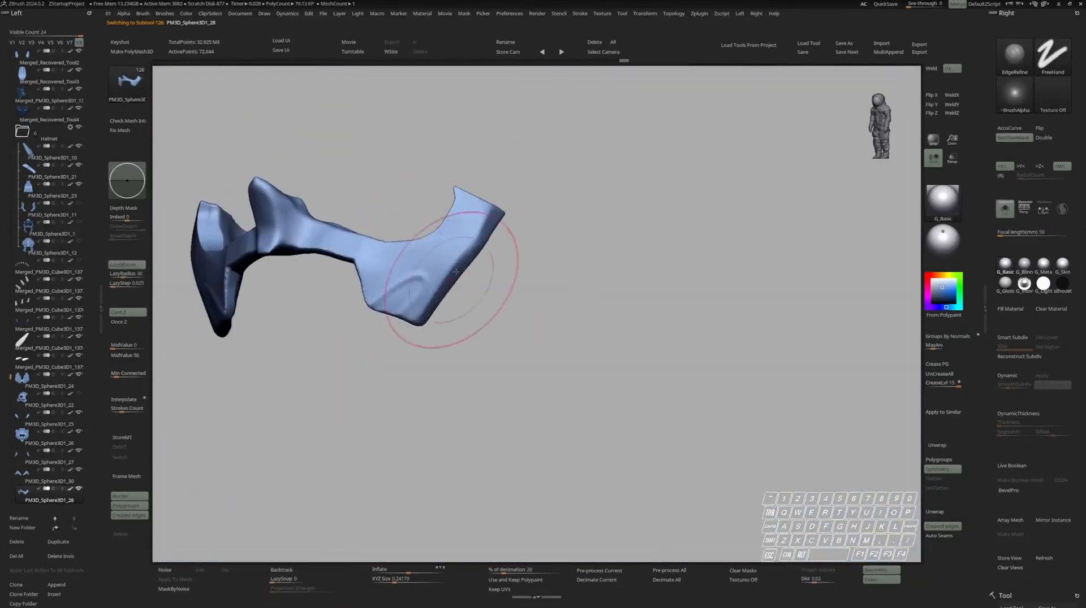
{"action": "left_click_drag", "start_coordinate": [497, 172], "coordinate": [486, 232], "text": "ctrl+shift"}
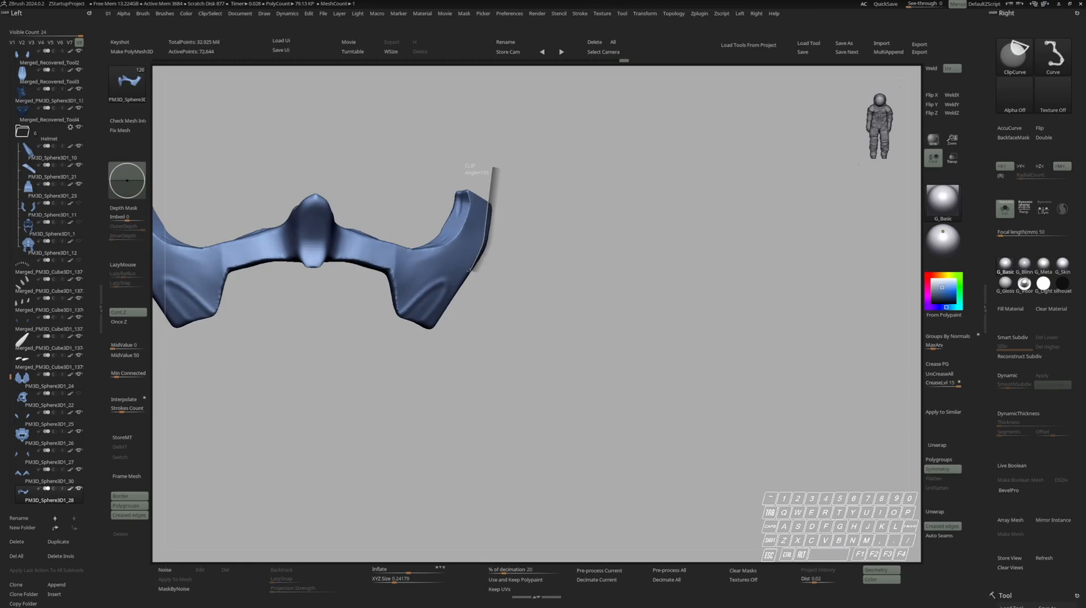
{"action": "left_click_drag", "start_coordinate": [468, 271], "coordinate": [469, 271], "text": "ctrl+shift"}
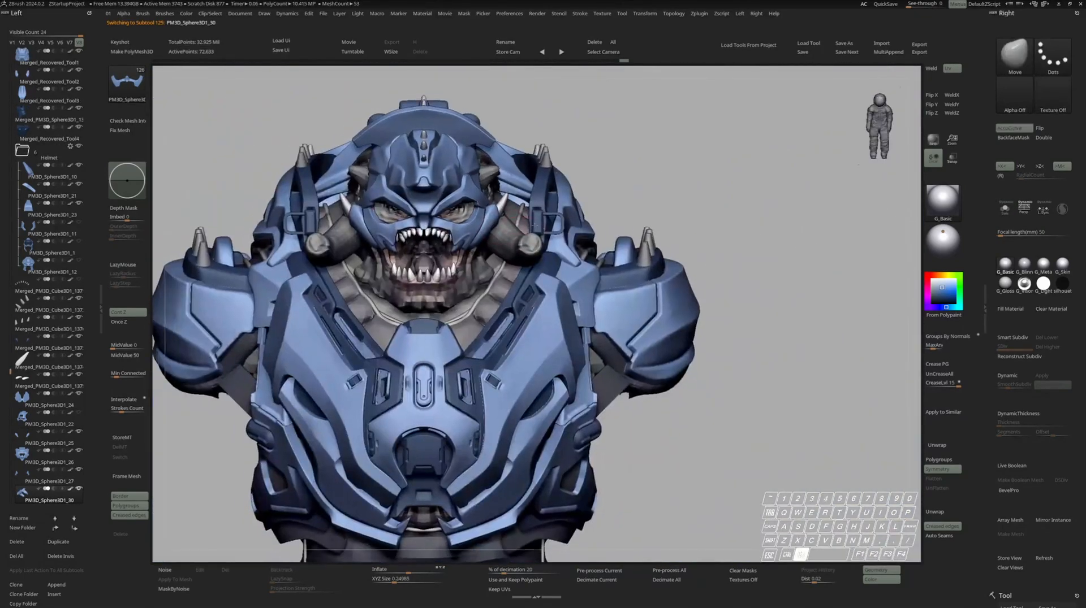
Adjust the brow plates and the helmet base in turn with a resized Move brush
{"action": "left_click_drag", "start_coordinate": [673, 144], "coordinate": [679, 146]}
{"action": "key", "text": "space"}
{"action": "right_click_drag", "start_coordinate": [474, 197], "coordinate": [425, 241], "text": "ctrl"}
{"action": "left_click", "coordinate": [421, 225], "text": "alt"}
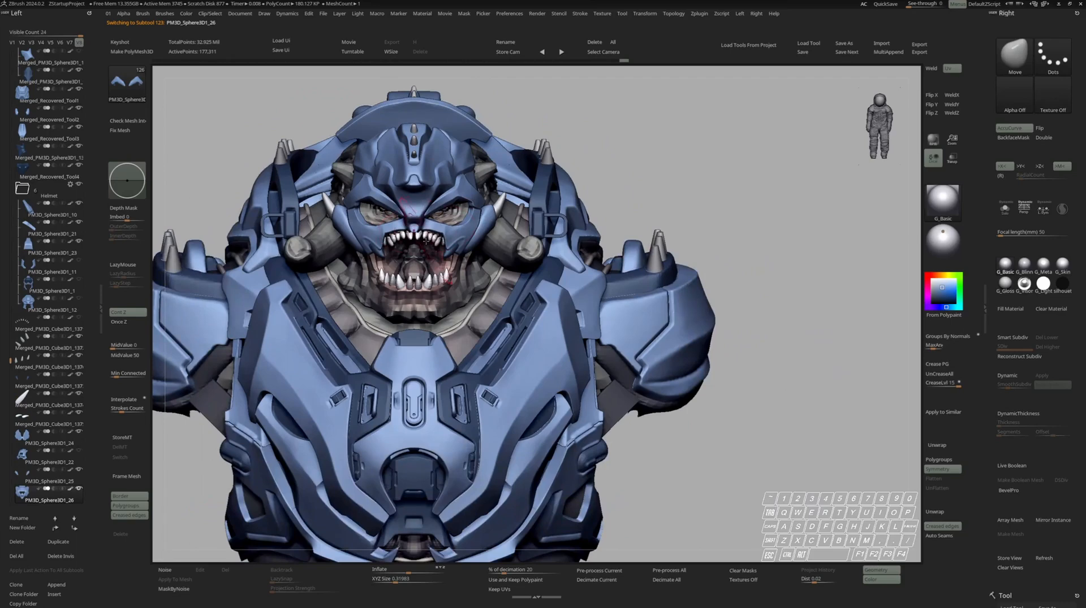
{"action": "right_click_drag", "start_coordinate": [542, 132], "coordinate": [520, 148], "text": "ctrl"}
{"action": "left_click", "coordinate": [378, 210], "text": "alt"}
{"action": "key", "text": "space"}
Refine the brow plates' outline in the front view with the Move brush and select the helmet base
{"action": "right_click_drag", "start_coordinate": [362, 249], "coordinate": [434, 205]}
{"action": "key", "text": "s"}
{"action": "key", "text": "s"}
{"action": "right_click_drag", "start_coordinate": [435, 205], "coordinate": [474, 212], "text": "alt"}
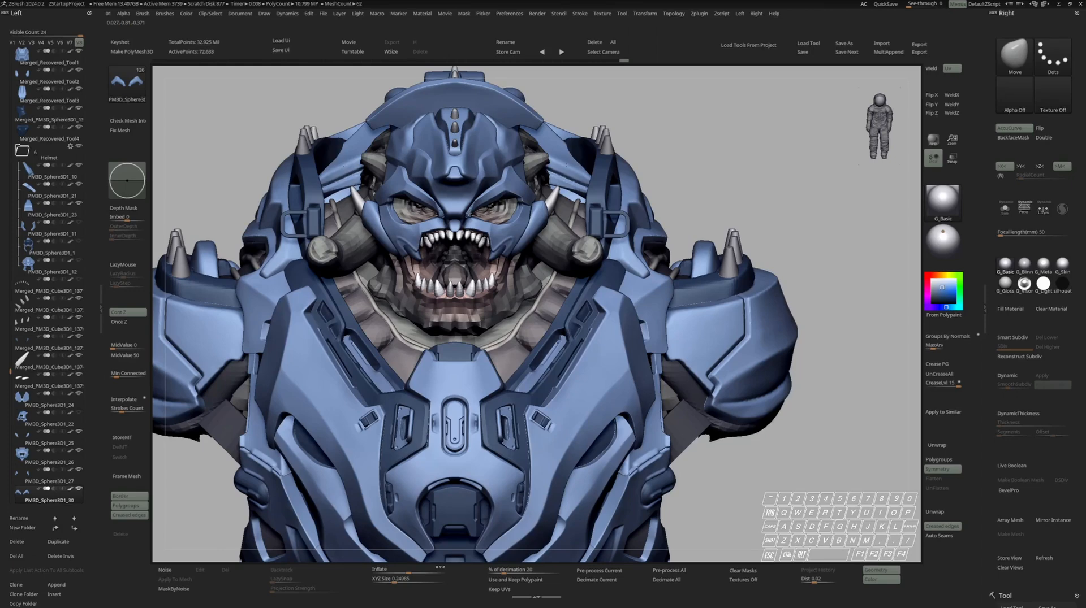
{"action": "left_click", "coordinate": [461, 193], "text": "alt"}
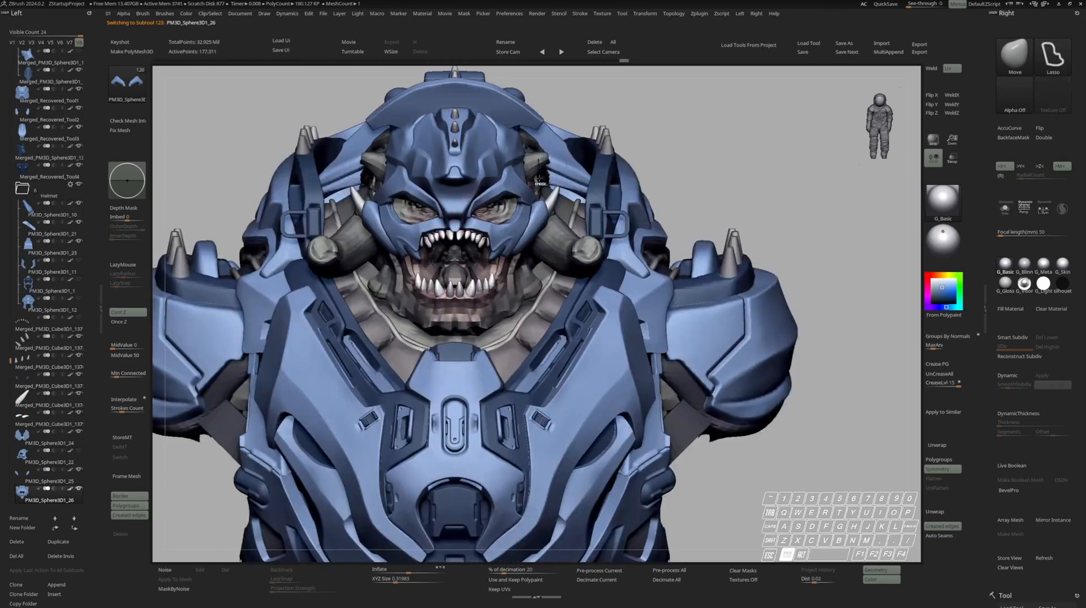
{"action": "right_click_drag", "start_coordinate": [534, 184], "coordinate": [425, 262], "text": "ctrl"}
{"action": "right_click_drag", "start_coordinate": [529, 196], "coordinate": [440, 276], "text": "ctrl"}
Reselect the brow plates and fine-tune their inner ends near the nose bridge with a resized Move brush
{"action": "left_click", "coordinate": [450, 252], "text": "alt"}
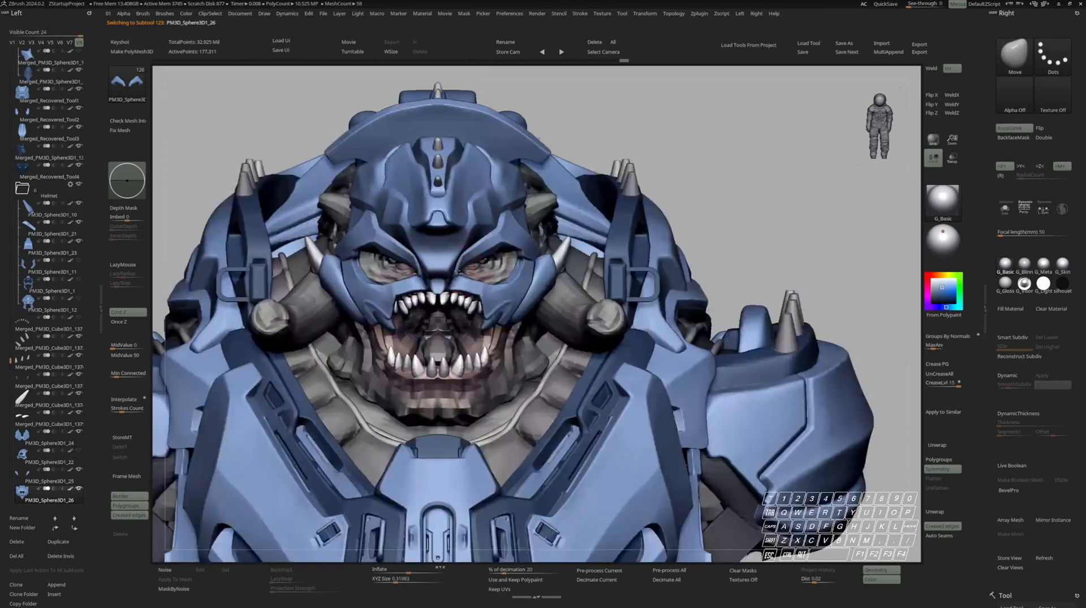
{"action": "left_click", "coordinate": [450, 258], "text": "alt"}
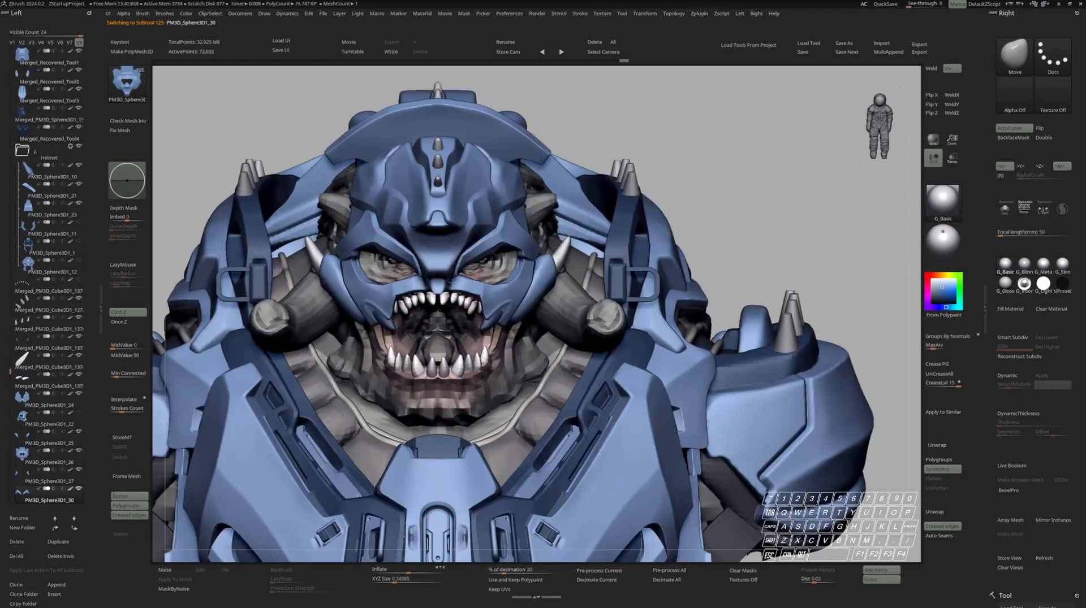
{"action": "key", "text": "space"}
{"action": "right_click_drag", "start_coordinate": [464, 249], "coordinate": [459, 244]}
{"action": "key", "text": "space"}
{"action": "key", "text": "space"}
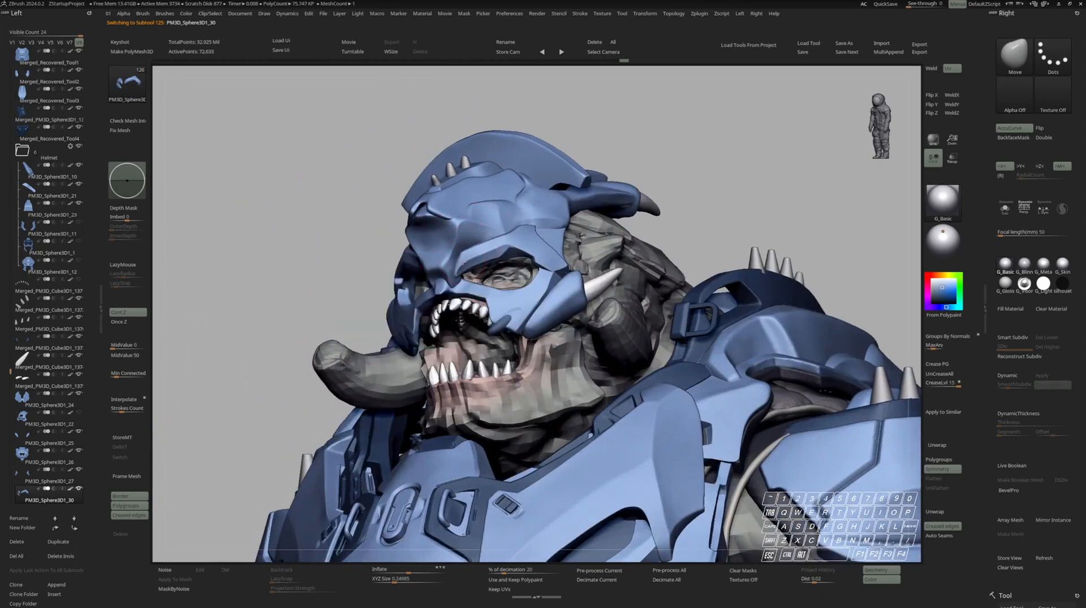
Adjust the helmet base near the nose bridge and the neighbouring upper plate with a resized Move brush
{"action": "right_click_drag", "start_coordinate": [466, 251], "coordinate": [456, 271]}
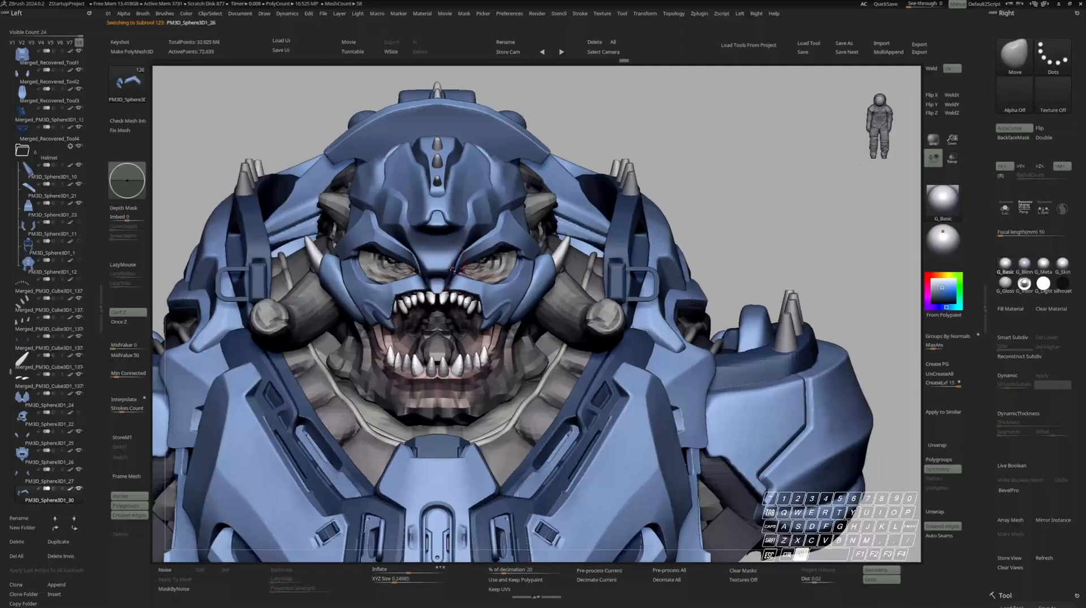
{"action": "left_click", "coordinate": [453, 268], "text": "alt"}
{"action": "key", "text": "space"}
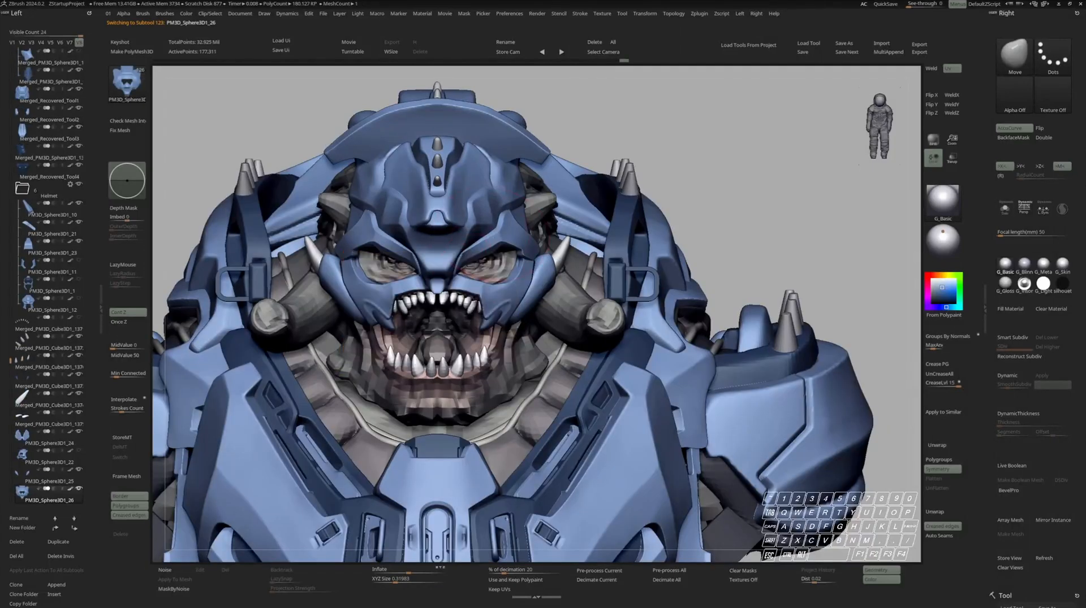
{"action": "mouse_move", "coordinate": [478, 247]}
{"action": "right_mouse_down", "text": "ctrl"}
{"action": "mouse_move", "coordinate": [564, 194]}
{"action": "mouse_move", "coordinate": [574, 208]}
{"action": "right_mouse_up", "text": "ctrl"}
{"action": "left_click", "coordinate": [570, 194], "text": "alt"}
{"action": "mouse_move", "coordinate": [564, 256]}
{"action": "right_mouse_down", "text": "ctrl"}
{"action": "mouse_move", "coordinate": [493, 165]}
{"action": "mouse_move", "coordinate": [484, 185]}
{"action": "mouse_move", "coordinate": [495, 215]}
{"action": "mouse_move", "coordinate": [540, 187]}
{"action": "mouse_move", "coordinate": [531, 195]}
{"action": "mouse_move", "coordinate": [543, 215]}
{"action": "mouse_move", "coordinate": [565, 226]}
{"action": "right_mouse_up", "text": "ctrl"}
Select the upper forehead piece and work its surface with a resized Nash-Tube_Soft brush
{"action": "left_click", "coordinate": [480, 154], "text": "alt"}
{"action": "key", "text": "s"}
{"action": "key", "text": "s"}
{"action": "key", "text": "s"}
{"action": "key", "text": "s"}
{"action": "key", "text": "2"}
{"action": "key", "text": "space"}
{"action": "key", "text": "s"}
{"action": "key", "text": "s"}
Work the side of the forehead with the Nash-Tube_Soft brush at varied sizes and reselect the brow plates
{"action": "left_click", "coordinate": [548, 221], "text": "alt"}
{"action": "key", "text": "s"}
{"action": "key", "text": "s"}
{"action": "key", "text": "s"}
{"action": "right_click_drag", "start_coordinate": [565, 226], "coordinate": [606, 191], "text": "ctrl"}
{"action": "key", "text": "s"}
{"action": "key", "text": "s"}
{"action": "key", "text": "s"}
{"action": "left_click", "coordinate": [584, 184], "text": "alt"}
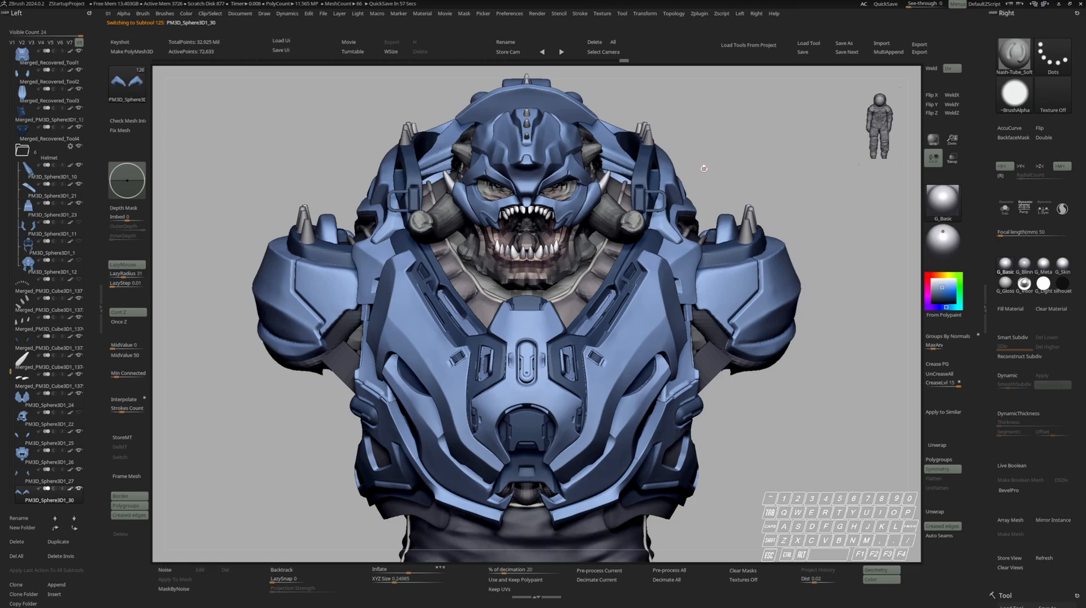
Touch up the helmet's upper brow area with a resized Nash-Tube_Soft brush and select the helmet base
{"action": "mouse_move", "coordinate": [575, 134]}
{"action": "right_mouse_down", "text": "ctrl"}
{"action": "mouse_move", "coordinate": [573, 148]}
{"action": "mouse_move", "coordinate": [619, 196]}
{"action": "mouse_move", "coordinate": [585, 216]}
{"action": "right_mouse_up", "text": "ctrl"}
{"action": "left_click", "coordinate": [572, 148], "text": "alt"}
{"action": "key", "text": "s"}
{"action": "key", "text": "s"}
{"action": "left_click", "coordinate": [628, 189], "text": "alt"}
{"action": "key", "text": "s"}
{"action": "key", "text": "s"}
Define the helmet base's temple edges with the EdgeRefine brush
{"action": "key", "text": "4"}
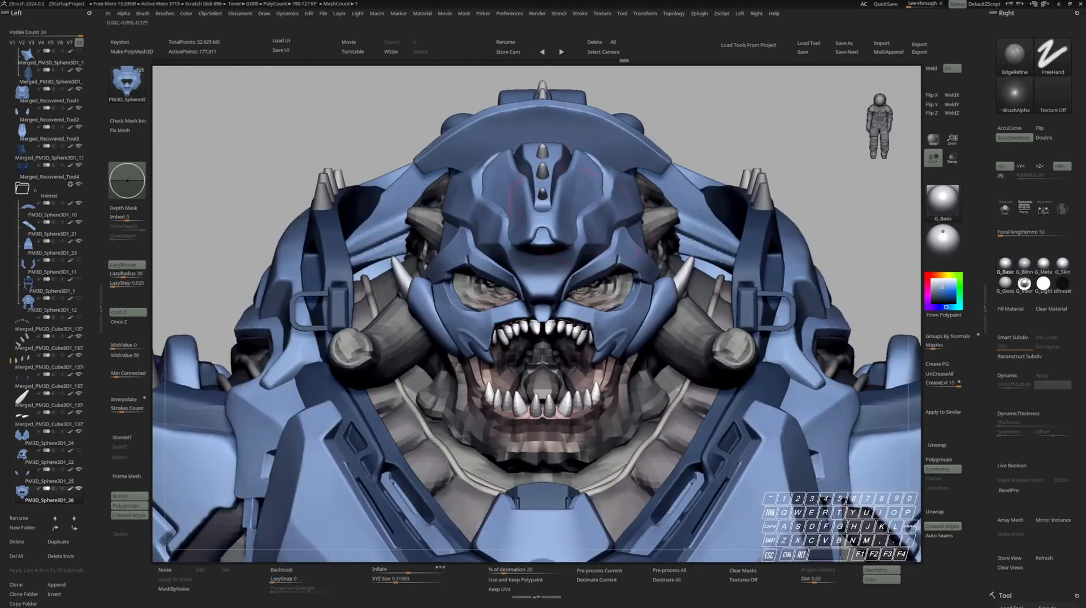
{"action": "key", "text": "h"}
{"action": "mouse_move", "coordinate": [628, 181]}
{"action": "right_mouse_down", "text": "ctrl"}
{"action": "mouse_move", "coordinate": [619, 153]}
{"action": "mouse_move", "coordinate": [707, 161]}
{"action": "mouse_move", "coordinate": [531, 155]}
{"action": "mouse_move", "coordinate": [608, 248]}
{"action": "mouse_move", "coordinate": [610, 278]}
{"action": "right_mouse_up", "text": "ctrl"}
{"action": "key", "text": "space"}
{"action": "key", "text": "3"}
{"action": "right_click_drag", "start_coordinate": [634, 215], "coordinate": [591, 198]}
{"action": "key", "text": "4"}
{"action": "mouse_move", "coordinate": [591, 198]}
{"action": "right_mouse_down", "text": "ctrl"}
{"action": "mouse_move", "coordinate": [587, 218]}
{"action": "mouse_move", "coordinate": [610, 218]}
{"action": "mouse_move", "coordinate": [629, 184]}
{"action": "right_mouse_up", "text": "ctrl"}
Isolate the helmet base and trim its outer side edge with an angled ClipCurve
{"action": "key", "text": "s"}
{"action": "key", "text": "s"}
{"action": "key", "text": "ctrl+shift+b"}
{"action": "key", "text": "s"}
{"action": "right_click_drag", "start_coordinate": [666, 141], "coordinate": [673, 164], "text": "ctrl"}
{"action": "left_click_drag", "start_coordinate": [676, 93], "coordinate": [621, 186], "text": "ctrl+shift"}
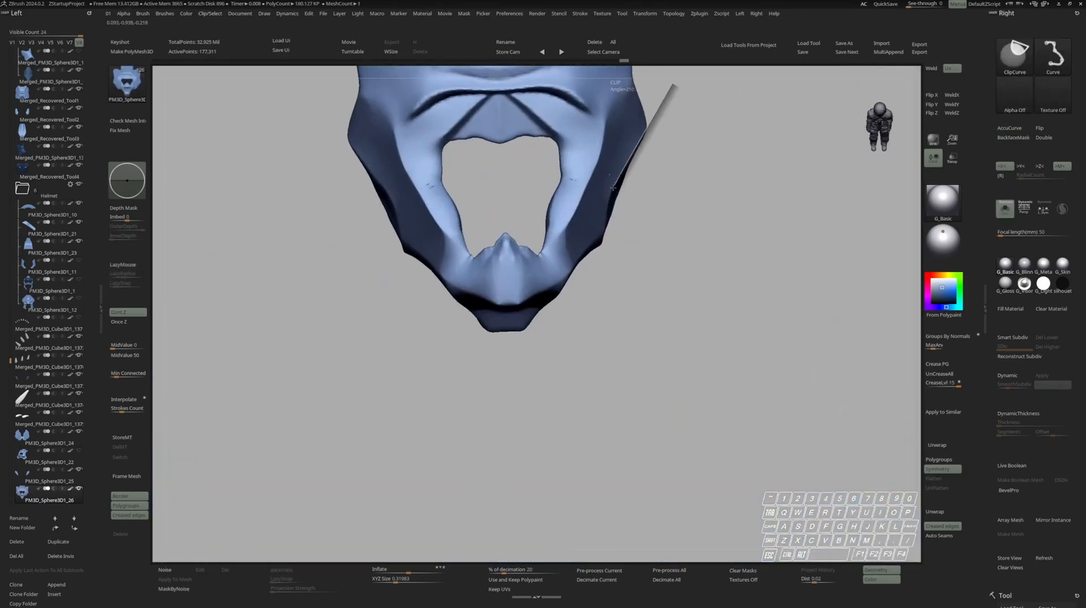
{"action": "mouse_move", "coordinate": [605, 263]}
{"action": "right_mouse_down", "text": "shift"}
{"action": "mouse_move", "coordinate": [614, 178]}
{"action": "mouse_move", "coordinate": [612, 200]}
{"action": "right_mouse_up", "text": "shift"}
Bring back the full model and reshape the helmet base's temple with a resized Move brush
{"action": "key", "text": "s"}
{"action": "key", "text": "m"}
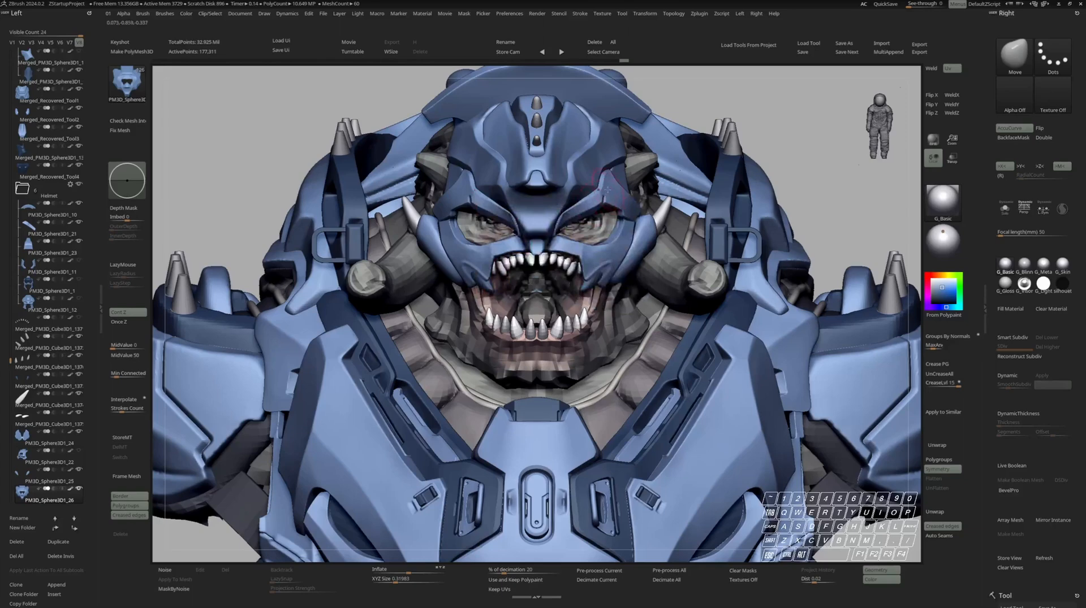
{"action": "mouse_move", "coordinate": [605, 184]}
{"action": "right_mouse_down"}
{"action": "mouse_move", "coordinate": [608, 194]}
{"action": "mouse_move", "coordinate": [578, 178]}
{"action": "mouse_move", "coordinate": [568, 155]}
{"action": "mouse_move", "coordinate": [586, 176]}
{"action": "mouse_move", "coordinate": [585, 164]}
{"action": "mouse_move", "coordinate": [611, 164]}
{"action": "mouse_move", "coordinate": [664, 186]}
{"action": "mouse_move", "coordinate": [646, 180]}
{"action": "right_mouse_up"}
{"action": "key", "text": "space"}
{"action": "right_click", "coordinate": [661, 185]}
{"action": "key", "text": "s"}
{"action": "key", "text": "s"}
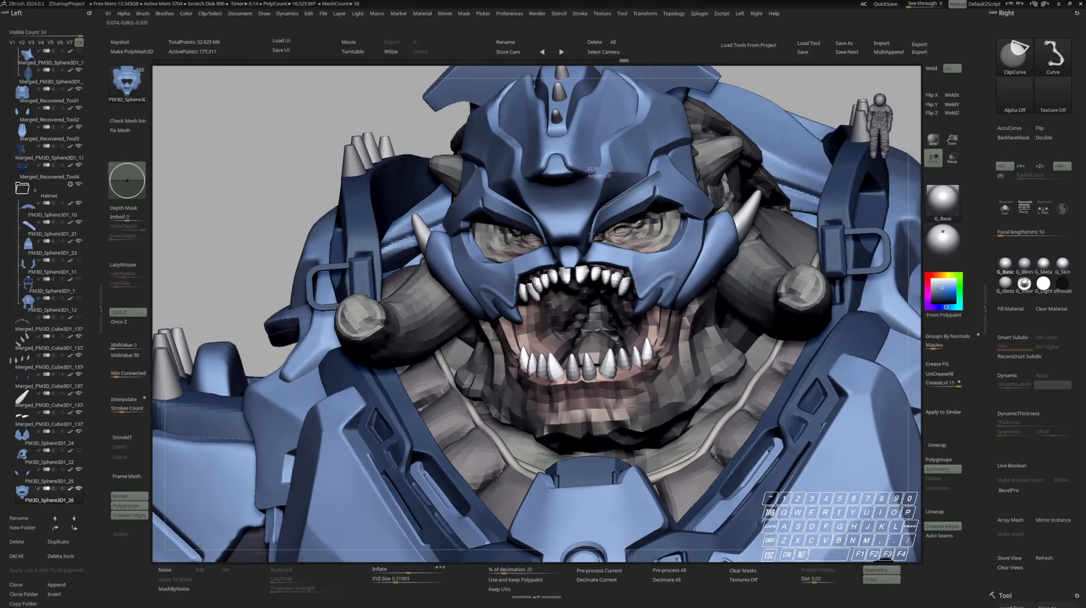
Isolate the helmet base and clean up its trimmed side edges with the EdgeRefine brush at varied sizes
{"action": "mouse_move", "coordinate": [605, 228]}
{"action": "right_mouse_down"}
{"action": "mouse_move", "coordinate": [627, 190]}
{"action": "mouse_move", "coordinate": [591, 242]}
{"action": "right_mouse_up"}
{"action": "key", "text": "s"}
{"action": "key", "text": "s"}
{"action": "key", "text": "s"}
{"action": "left_click_drag", "start_coordinate": [592, 254], "coordinate": [597, 215], "text": "shift"}
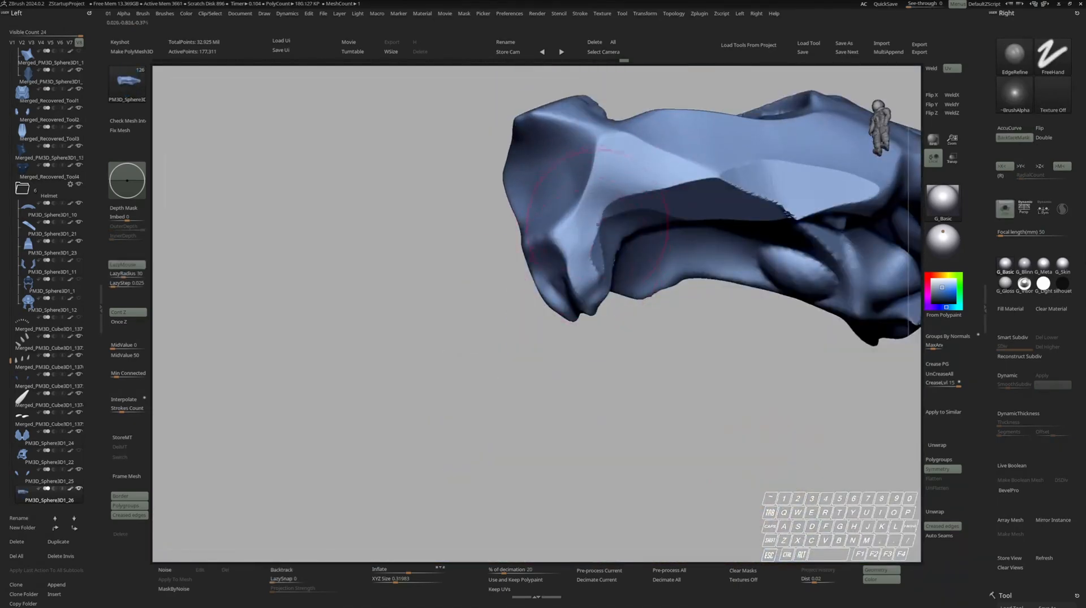
{"action": "key", "text": "s"}
{"action": "mouse_move", "coordinate": [625, 195]}
{"action": "right_mouse_down"}
{"action": "mouse_move", "coordinate": [613, 248]}
{"action": "mouse_move", "coordinate": [660, 213]}
{"action": "mouse_move", "coordinate": [613, 212]}
{"action": "right_mouse_up"}
{"action": "key", "text": "s"}
{"action": "key", "text": "s"}
{"action": "key", "text": "s"}
{"action": "key", "text": "s"}
{"action": "key", "text": "s"}
Show the full model and adjust the helmet base beside the brow with an enlarged Move brush
{"action": "key", "text": "space"}
{"action": "key", "text": "s"}
{"action": "key", "text": "b"}
{"action": "key", "text": "m"}
{"action": "key", "text": "v"}
{"action": "key", "text": "space"}
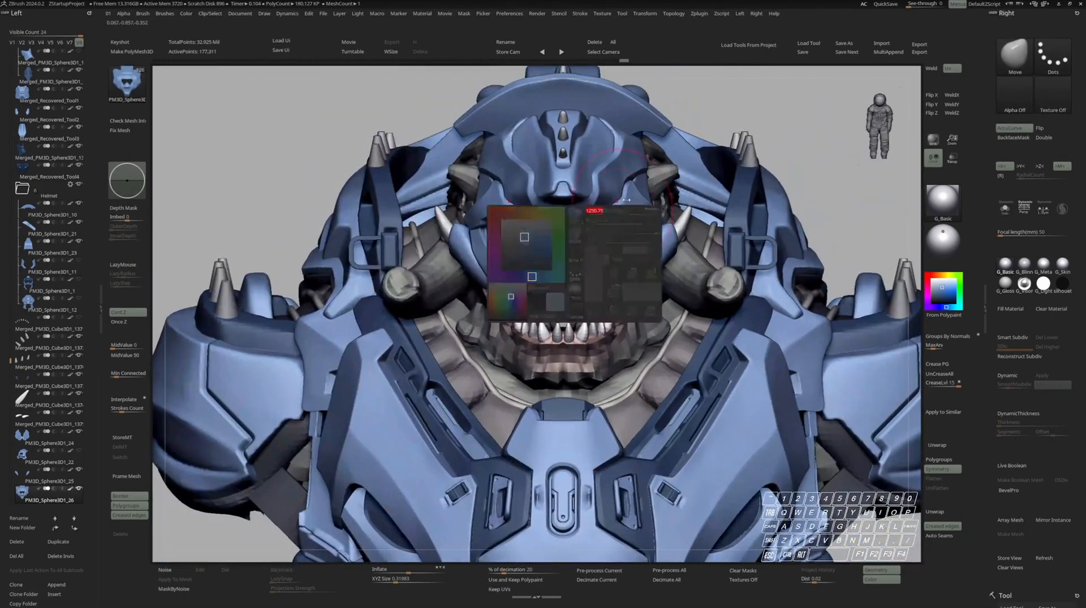
{"action": "mouse_move", "coordinate": [640, 155]}
{"action": "right_mouse_down", "text": "ctrl"}
{"action": "mouse_move", "coordinate": [633, 121]}
{"action": "mouse_move", "coordinate": [630, 186]}
{"action": "mouse_move", "coordinate": [551, 262]}
{"action": "right_mouse_up", "text": "ctrl"}
{"action": "key", "text": "space"}
{"action": "left_click", "coordinate": [594, 210]}
{"action": "right_click_drag", "start_coordinate": [594, 209], "coordinate": [616, 195]}
Isolate the helmet base in side view and trim its upper forehead edge with a ClipCurve
{"action": "mouse_move", "coordinate": [616, 195]}
{"action": "right_mouse_down", "text": "ctrl"}
{"action": "mouse_move", "coordinate": [622, 175]}
{"action": "mouse_move", "coordinate": [599, 170]}
{"action": "right_mouse_up", "text": "ctrl"}
{"action": "key", "text": "s"}
{"action": "right_click_drag", "start_coordinate": [599, 170], "coordinate": [576, 188], "text": "ctrl"}
{"action": "left_click_drag", "start_coordinate": [542, 202], "coordinate": [480, 228], "text": "ctrl+shift"}
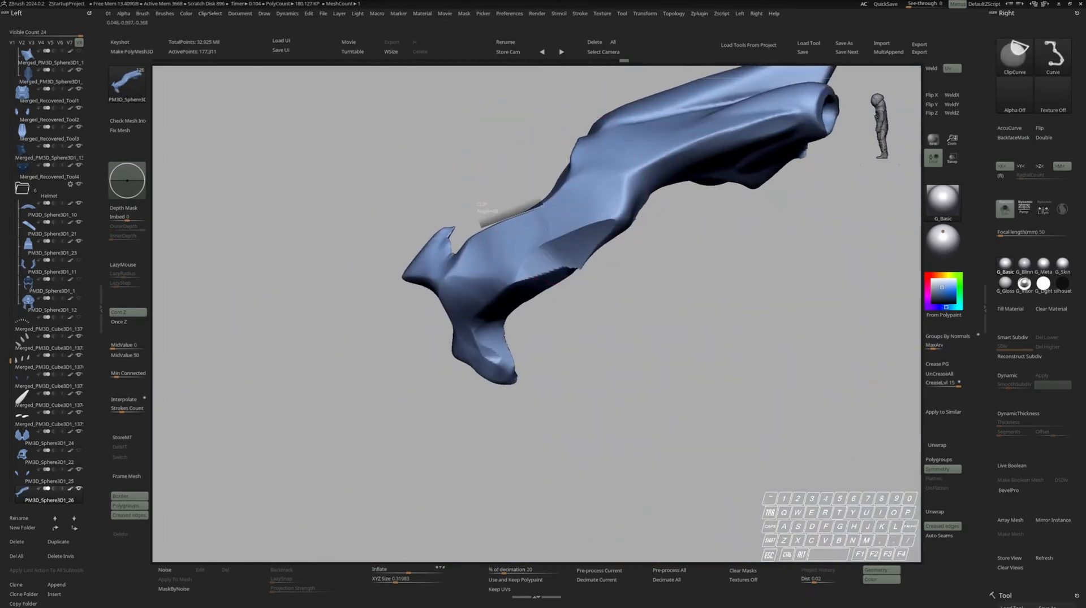
{"action": "right_click_drag", "start_coordinate": [479, 228], "coordinate": [509, 192], "text": "ctrl"}
Flatten the trimmed surface of the helmet base with a resized hPolish brush
{"action": "key", "text": "s"}
{"action": "mouse_move", "coordinate": [508, 193]}
{"action": "right_mouse_down"}
{"action": "mouse_move", "coordinate": [650, 130]}
{"action": "mouse_move", "coordinate": [633, 198]}
{"action": "right_mouse_up"}
{"action": "key", "text": "b"}
{"action": "key", "text": "h"}
{"action": "key", "text": "p"}
{"action": "key", "text": "s"}
{"action": "key", "text": "s"}
{"action": "mouse_move", "coordinate": [634, 198]}
{"action": "right_mouse_down"}
{"action": "mouse_move", "coordinate": [662, 195]}
{"action": "mouse_move", "coordinate": [650, 181]}
{"action": "right_mouse_up"}
Select the plate on the side of the forehead and pull its outline into shape with the Move brush
{"action": "key", "text": "b"}
{"action": "key", "text": "m"}
{"action": "key", "text": "v"}
{"action": "left_click", "coordinate": [581, 173], "text": "alt"}
{"action": "right_click_drag", "start_coordinate": [581, 173], "coordinate": [653, 204]}
{"action": "left_click_drag", "start_coordinate": [650, 192], "coordinate": [655, 186]}
{"action": "right_click_drag", "start_coordinate": [655, 186], "coordinate": [602, 169]}
{"action": "key", "text": "space"}
{"action": "left_click_drag", "start_coordinate": [605, 170], "coordinate": [614, 163]}
Select the adjoining upper forehead piece and stretch it toward the temple with a resized Move brush
{"action": "left_click", "coordinate": [601, 156], "text": "alt"}
{"action": "key", "text": "s"}
{"action": "key", "text": "s"}
{"action": "mouse_move", "coordinate": [601, 156]}
{"action": "right_mouse_down"}
{"action": "mouse_move", "coordinate": [627, 167]}
{"action": "mouse_move", "coordinate": [600, 156]}
{"action": "right_mouse_up"}
{"action": "key", "text": "space"}
{"action": "right_click", "coordinate": [571, 164]}
{"action": "mouse_move", "coordinate": [593, 158]}
{"action": "left_mouse_down"}
{"action": "mouse_move", "coordinate": [593, 186]}
{"action": "mouse_move", "coordinate": [649, 201]}
{"action": "left_mouse_up"}
{"action": "key", "text": "s"}
{"action": "key", "text": "s"}
{"action": "key", "text": "space"}
Select the side forehead plates and adjust their profile in side view with a resized Move brush
{"action": "left_click", "coordinate": [600, 176], "text": "alt"}
{"action": "key", "text": "s"}
{"action": "key", "text": "s"}
{"action": "right_click_drag", "start_coordinate": [625, 173], "coordinate": [815, 135], "text": "ctrl"}
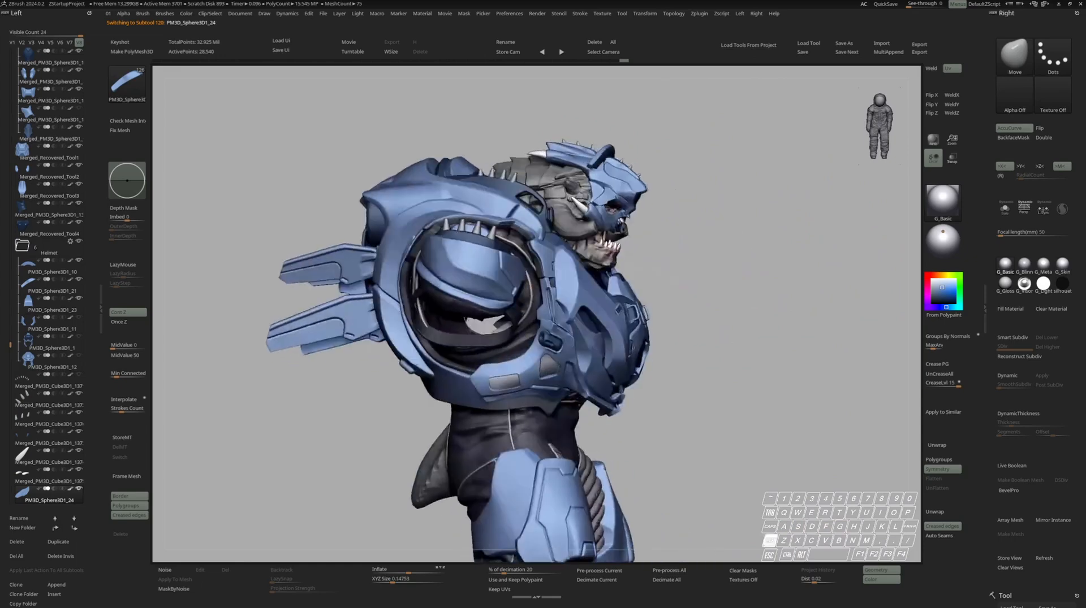
{"action": "right_click_drag", "start_coordinate": [659, 177], "coordinate": [683, 178], "text": "shift"}
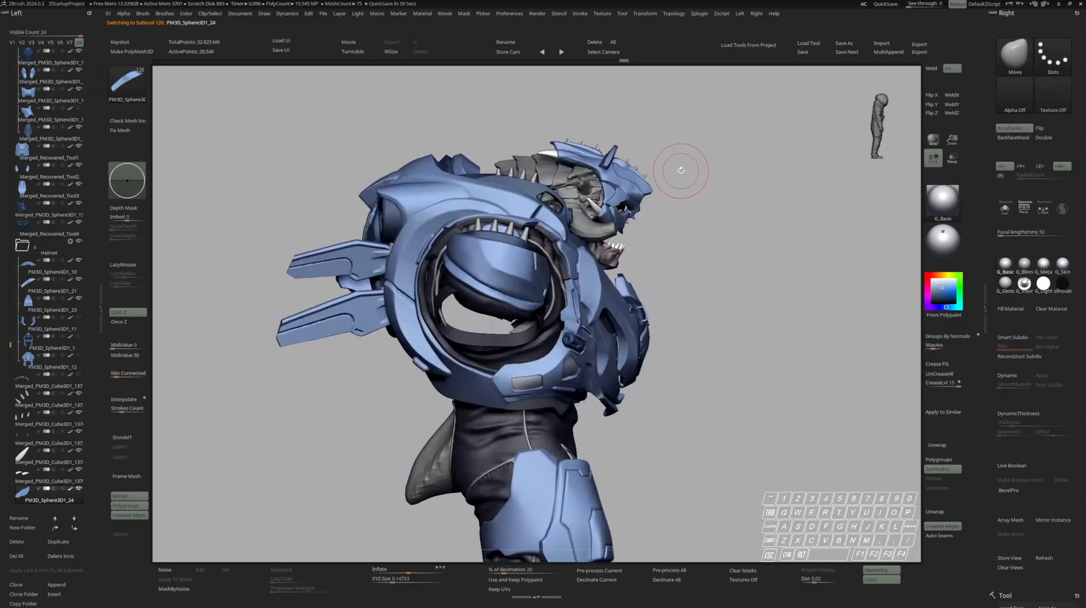
{"action": "right_click_drag", "start_coordinate": [635, 162], "coordinate": [546, 170]}
{"action": "key", "text": "space"}
{"action": "mouse_move", "coordinate": [625, 158]}
{"action": "right_mouse_down", "text": "ctrl"}
{"action": "mouse_move", "coordinate": [633, 223]}
{"action": "mouse_move", "coordinate": [611, 184]}
{"action": "mouse_move", "coordinate": [664, 180]}
{"action": "mouse_move", "coordinate": [656, 195]}
{"action": "mouse_move", "coordinate": [669, 207]}
{"action": "mouse_move", "coordinate": [617, 207]}
{"action": "right_mouse_up", "text": "ctrl"}
{"action": "right_click_drag", "start_coordinate": [790, 176], "coordinate": [720, 191], "text": "alt"}
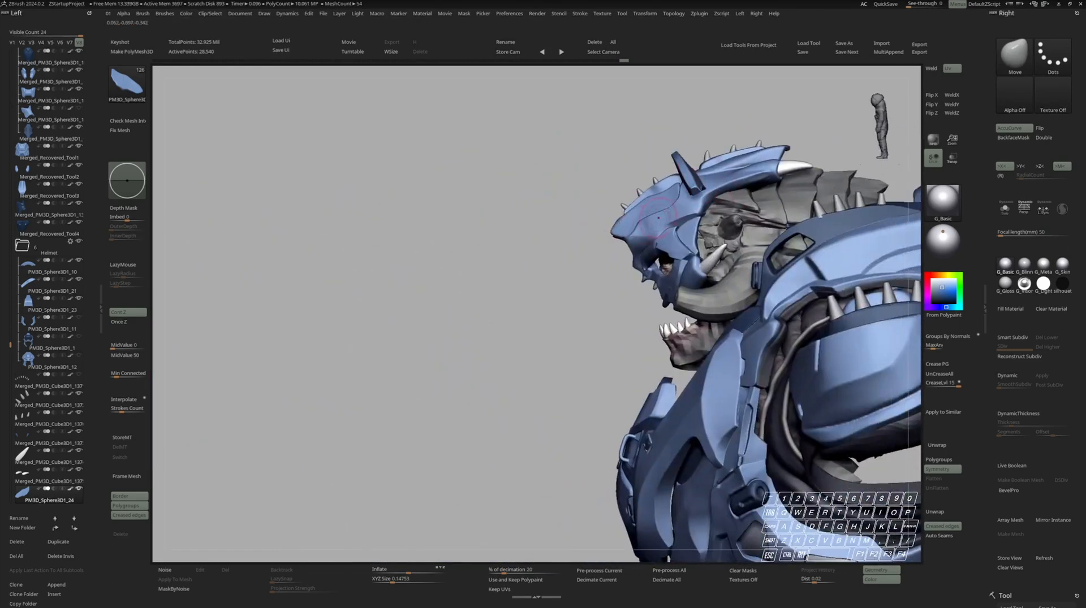
{"action": "mouse_move", "coordinate": [668, 220]}
{"action": "right_mouse_down"}
{"action": "mouse_move", "coordinate": [698, 220]}
{"action": "mouse_move", "coordinate": [591, 220]}
{"action": "mouse_move", "coordinate": [593, 251]}
{"action": "right_mouse_up"}
{"action": "key", "text": "space"}
Fit the overlapping plates at the temple with a resized Move brush and select the helmet base
{"action": "left_click", "coordinate": [640, 246], "text": "alt"}
{"action": "right_click_drag", "start_coordinate": [645, 244], "coordinate": [660, 225]}
{"action": "key", "text": "space"}
{"action": "key", "text": "space"}
{"action": "left_click", "coordinate": [642, 220], "text": "alt"}
{"action": "key", "text": "space"}
{"action": "key", "text": "space"}
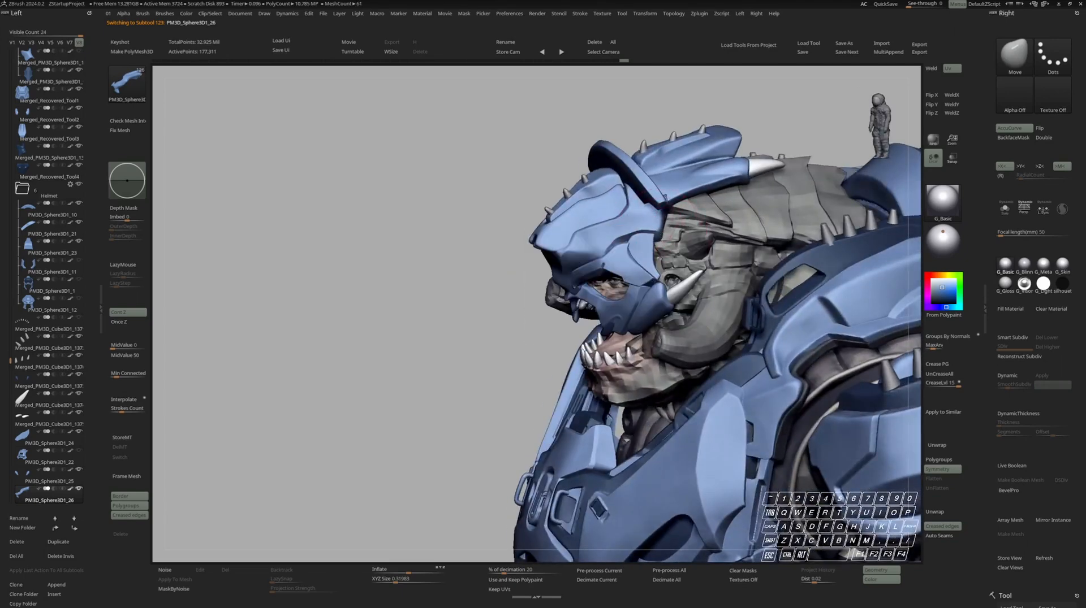
Reshape the helmet base behind the temple and below the crest with the Move brush at varied sizes
{"action": "right_click_drag", "start_coordinate": [653, 229], "coordinate": [643, 236]}
{"action": "key", "text": "space"}
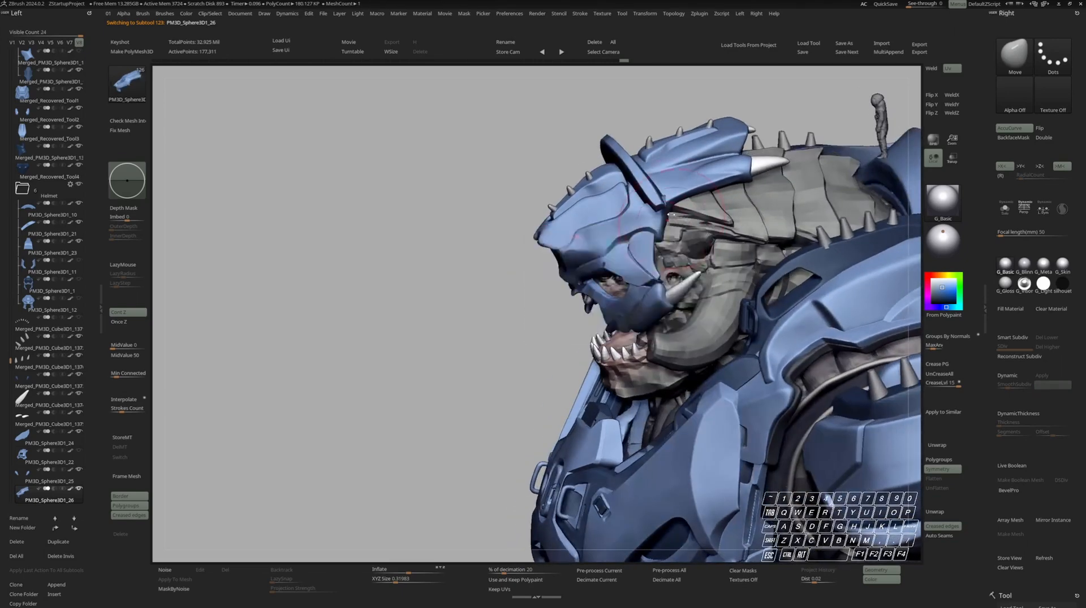
{"action": "key", "text": "s"}
{"action": "key", "text": "s"}
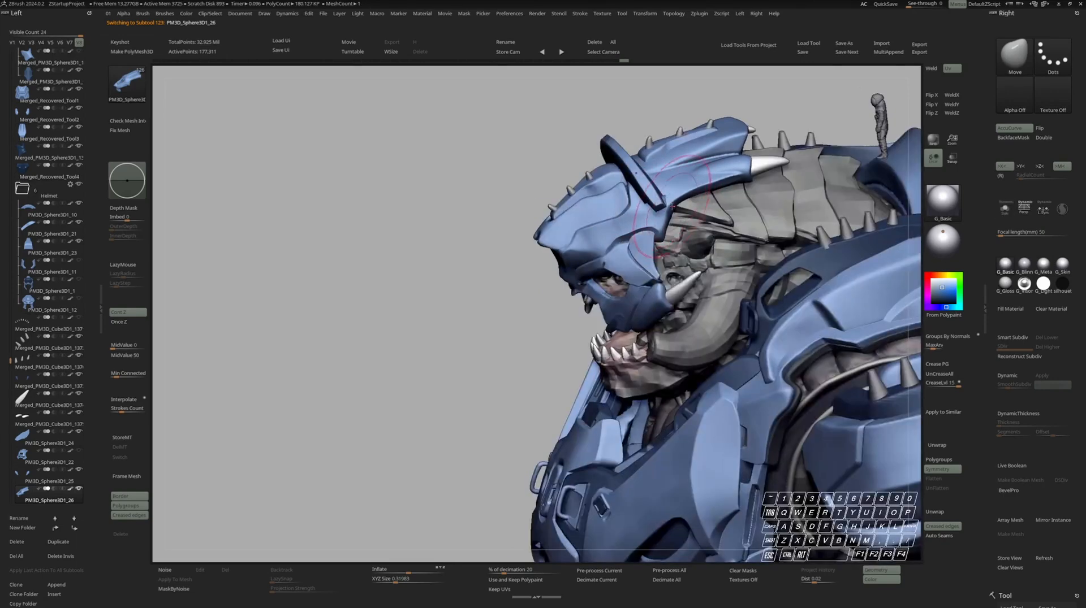
{"action": "right_click_drag", "start_coordinate": [691, 202], "coordinate": [726, 220], "text": "ctrl"}
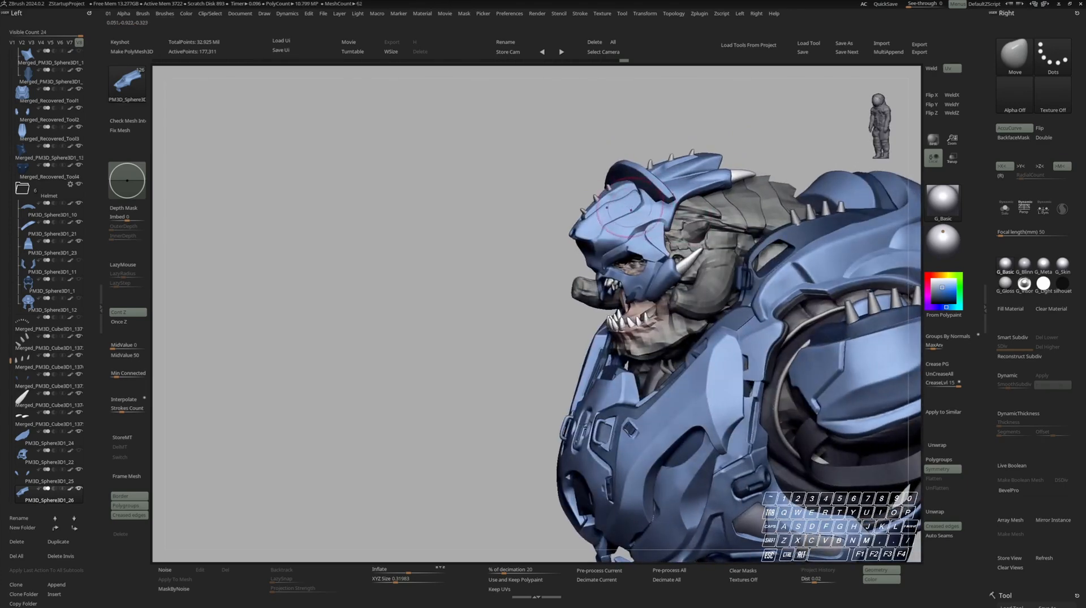
{"action": "key", "text": "space"}
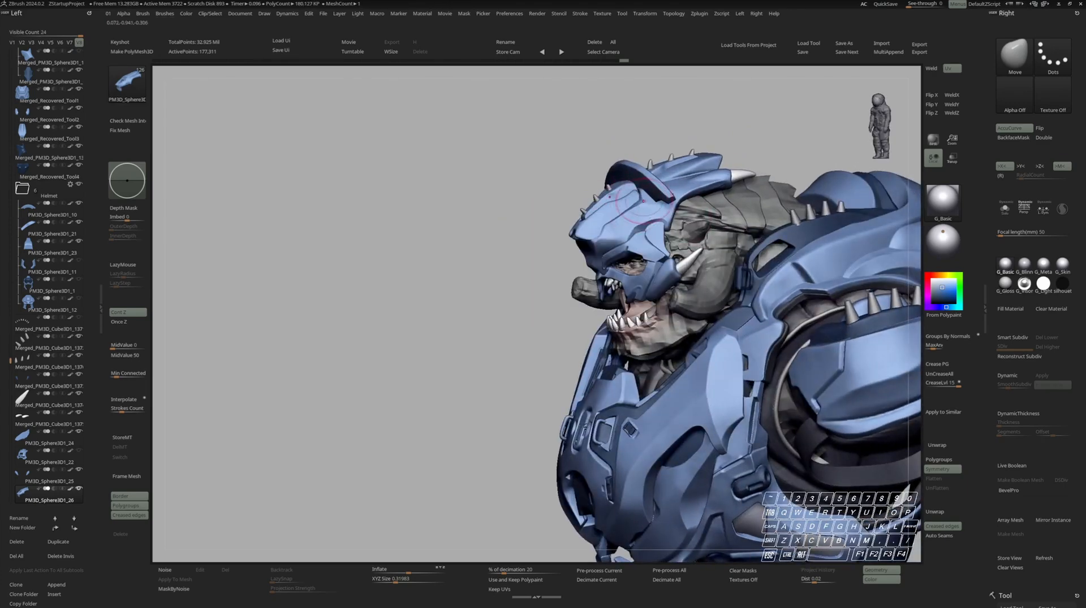
{"action": "right_click_drag", "start_coordinate": [721, 220], "coordinate": [637, 202]}
{"action": "key", "text": "space"}
{"action": "key", "text": "space"}
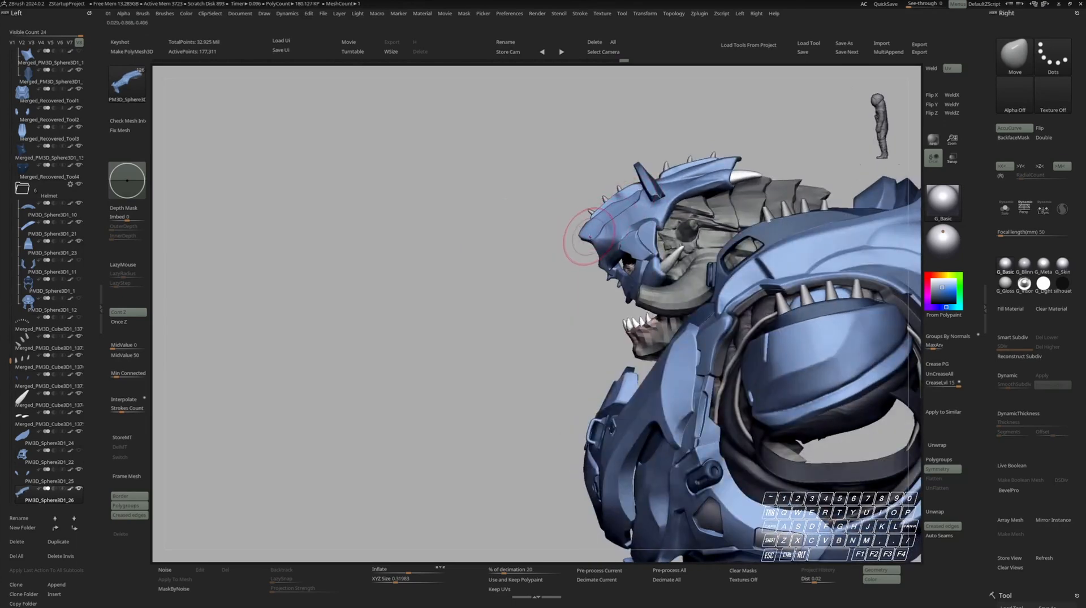
Isolate the helmet base in side view and try trimming its front with a ClipCurve
{"action": "left_click", "coordinate": [599, 235], "text": "ctrl+shift"}
{"action": "key", "text": "space"}
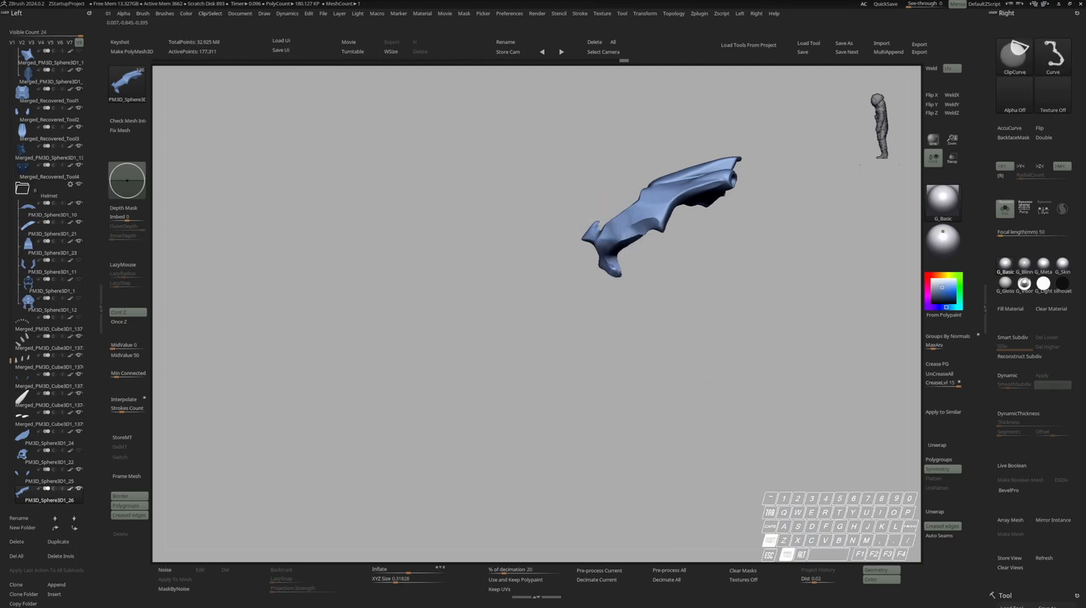
{"action": "key", "text": "s"}
{"action": "right_click_drag", "start_coordinate": [615, 228], "coordinate": [646, 231]}
{"action": "right_click_drag", "start_coordinate": [634, 231], "coordinate": [615, 233]}
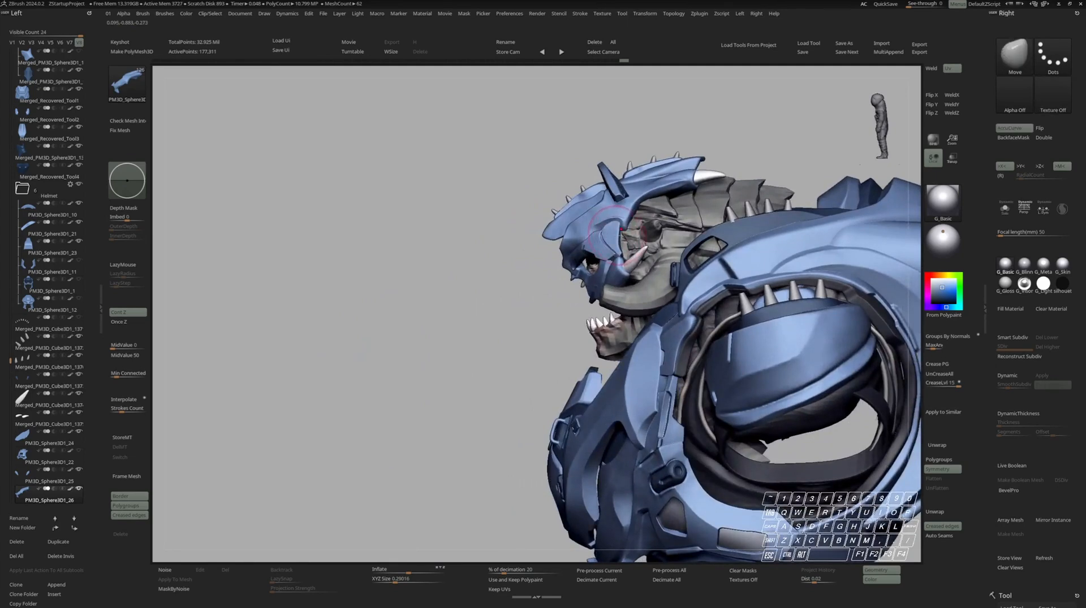
Isolate the helmet base in the front view and duplicate it as a separate subtool
{"action": "key", "text": "s"}
{"action": "right_click_drag", "start_coordinate": [618, 245], "coordinate": [648, 243]}
{"action": "key", "text": "space"}
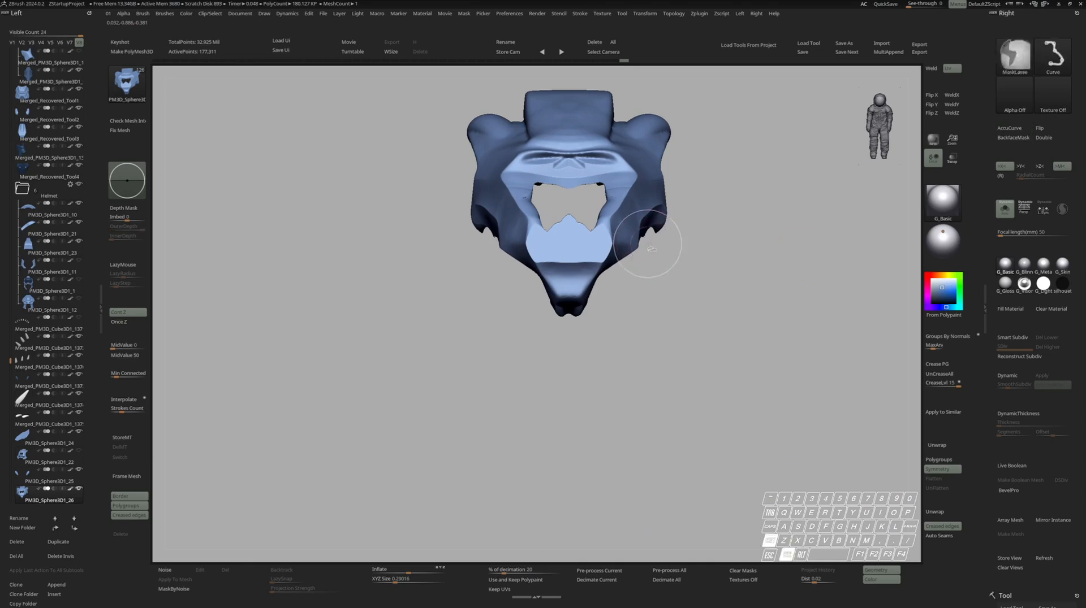
{"action": "key", "text": "ctrl+shift+d"}
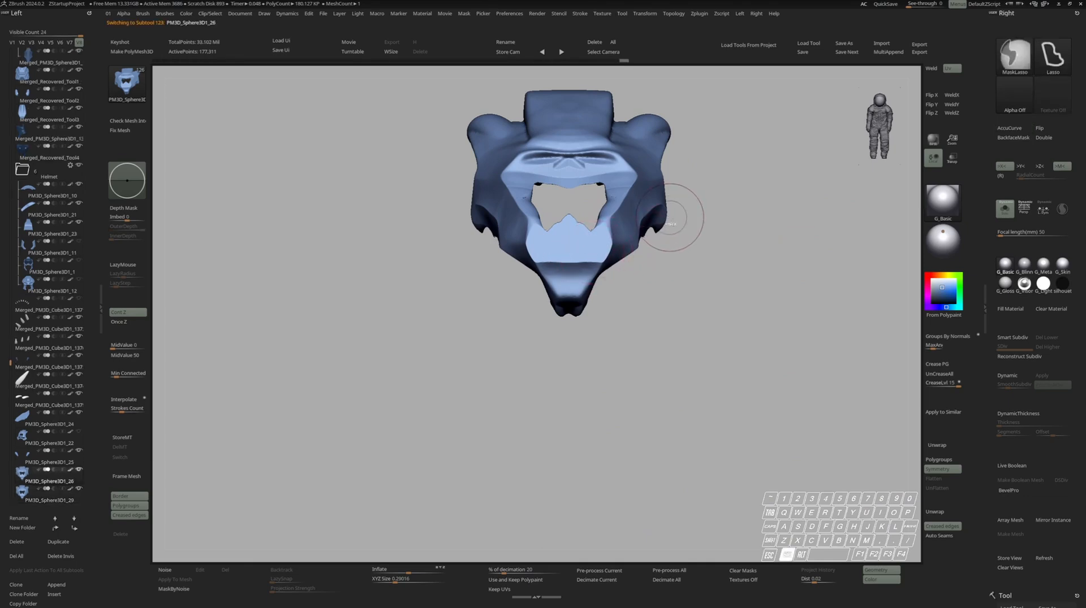
Pull the original helmet base's side beside the eye outward with a resized Move brush
{"action": "key", "text": "s"}
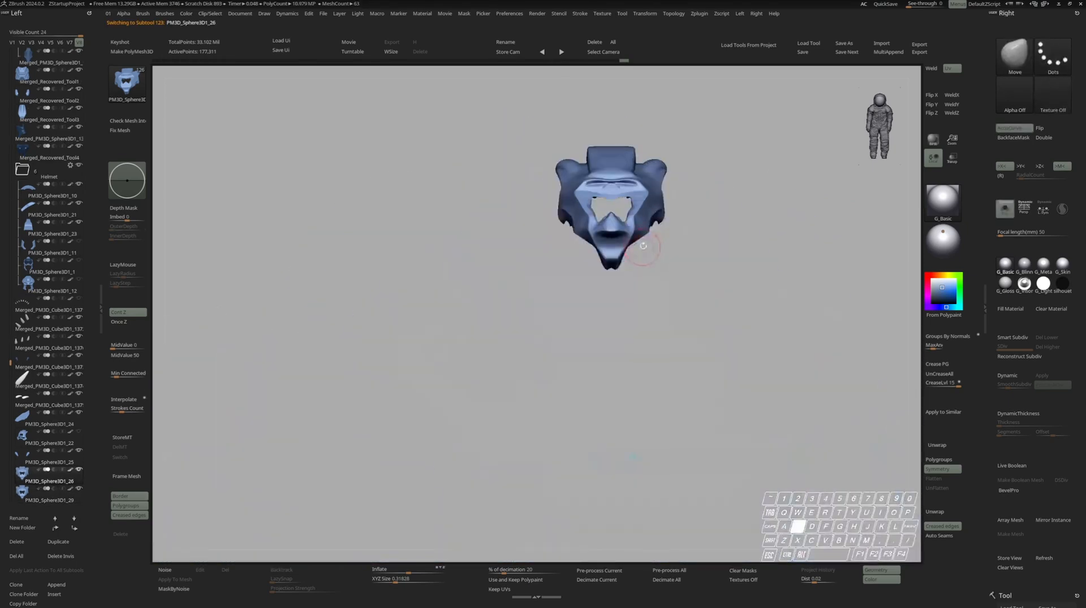
{"action": "key", "text": "m"}
{"action": "key", "text": "space"}
{"action": "key", "text": "space"}
{"action": "left_click_drag", "start_coordinate": [625, 245], "coordinate": [643, 240]}
{"action": "key", "text": "space"}
{"action": "right_click_drag", "start_coordinate": [635, 156], "coordinate": [665, 203]}
Reshape the original helmet base's front between the brow and nose with the Move brush at varied sizes
{"action": "key", "text": "s"}
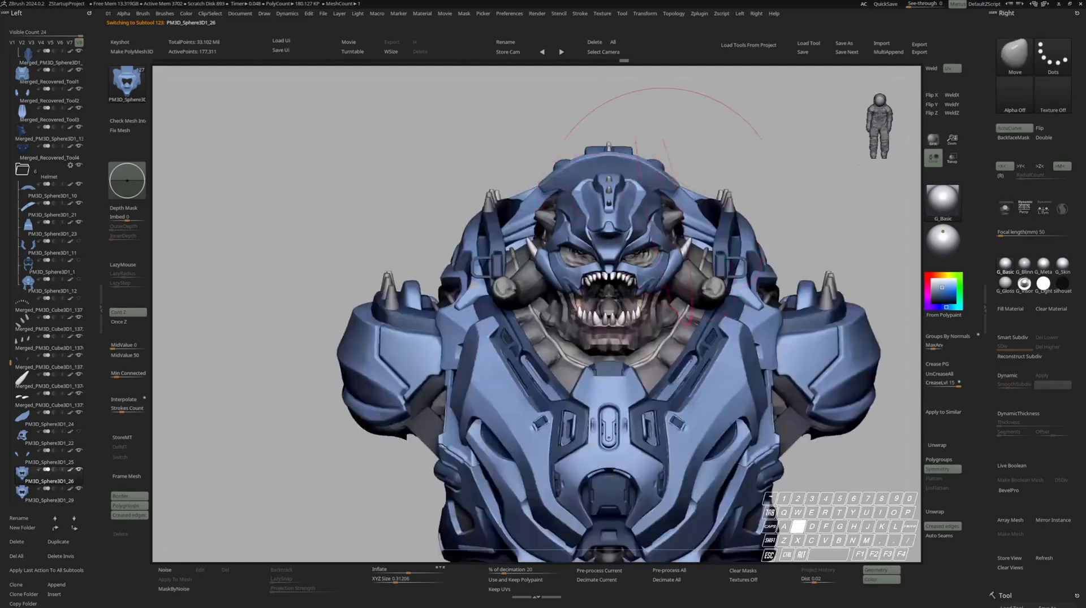
{"action": "key", "text": "space"}
{"action": "mouse_move", "coordinate": [614, 246]}
{"action": "right_mouse_down"}
{"action": "mouse_move", "coordinate": [627, 235]}
{"action": "mouse_move", "coordinate": [620, 204]}
{"action": "mouse_move", "coordinate": [618, 243]}
{"action": "right_mouse_up"}
{"action": "key", "text": "space"}
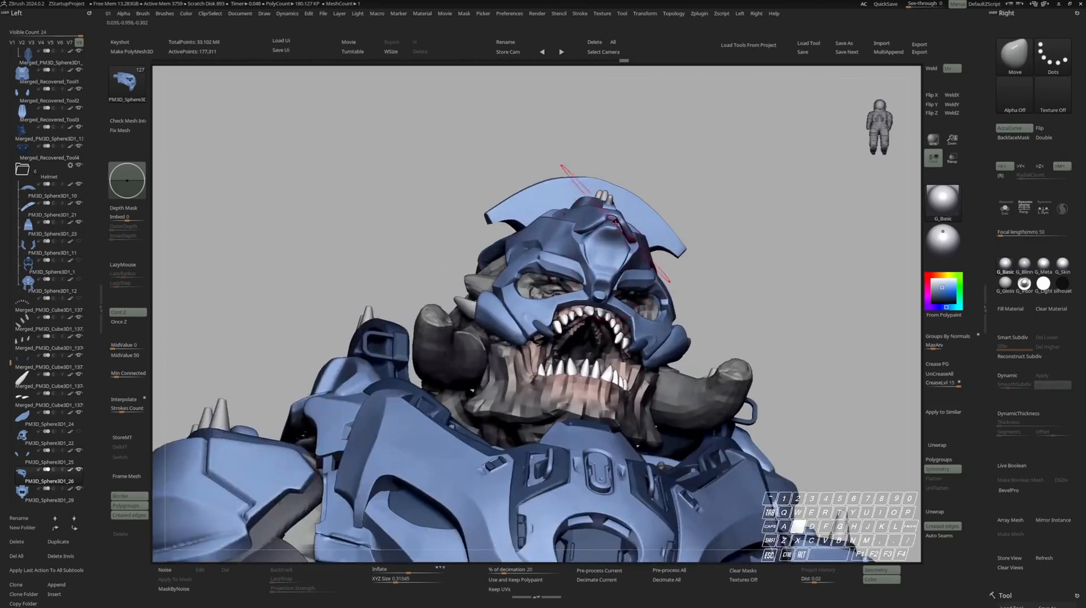
{"action": "key", "text": "s"}
{"action": "right_click_drag", "start_coordinate": [608, 250], "coordinate": [585, 233]}
{"action": "key", "text": "space"}
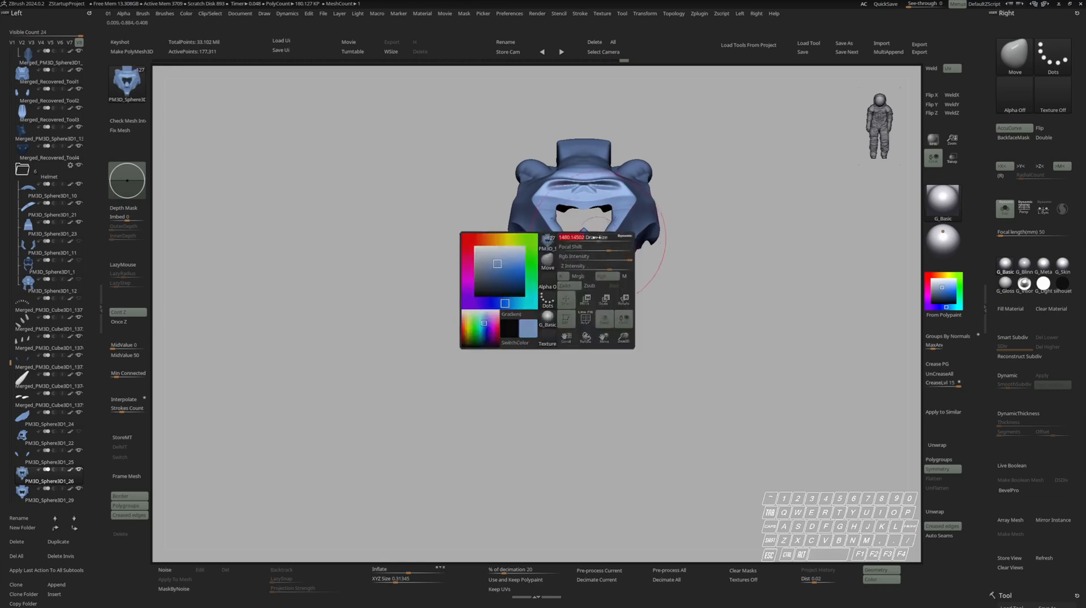
{"action": "key", "text": "s"}
{"action": "right_click_drag", "start_coordinate": [601, 243], "coordinate": [585, 295]}
{"action": "key", "text": "space"}
{"action": "left_click_drag", "start_coordinate": [584, 296], "coordinate": [577, 295]}
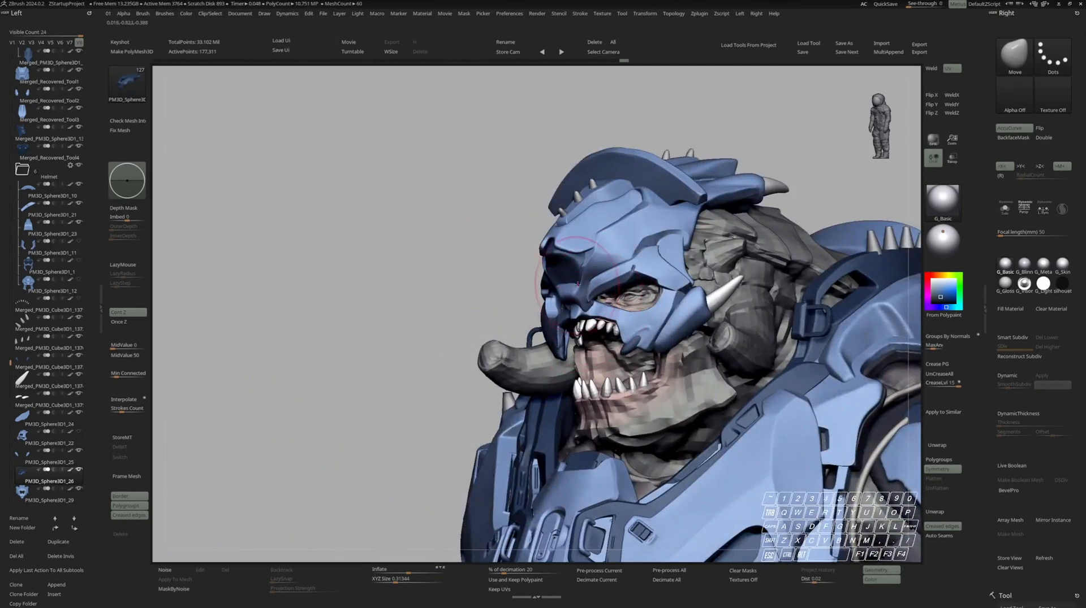
Isolate the original helmet base, remesh it and smooth its front beneath the brow
{"action": "right_click_drag", "start_coordinate": [586, 265], "coordinate": [583, 286]}
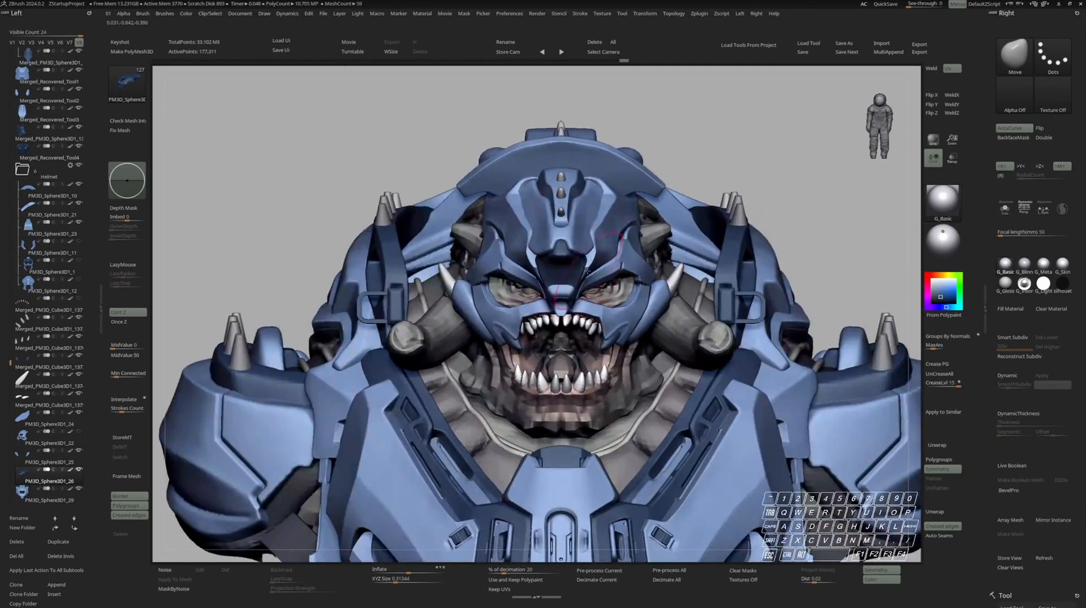
{"action": "right_click_drag", "start_coordinate": [573, 232], "coordinate": [559, 227]}
{"action": "key", "text": "s"}
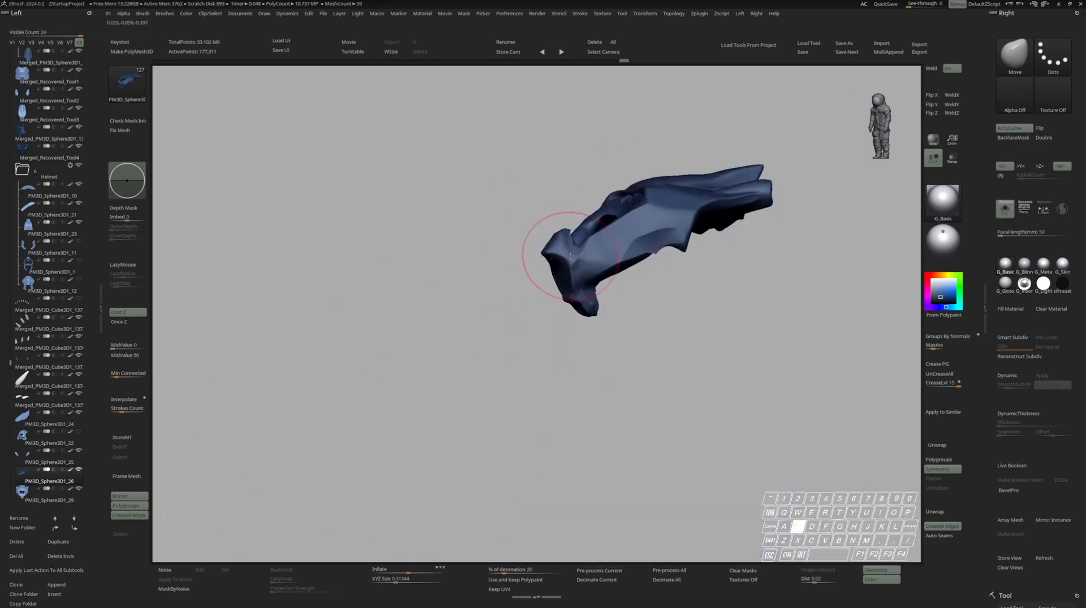
{"action": "key", "text": "alt+r"}
{"action": "right_click_drag", "start_coordinate": [588, 240], "coordinate": [673, 210]}
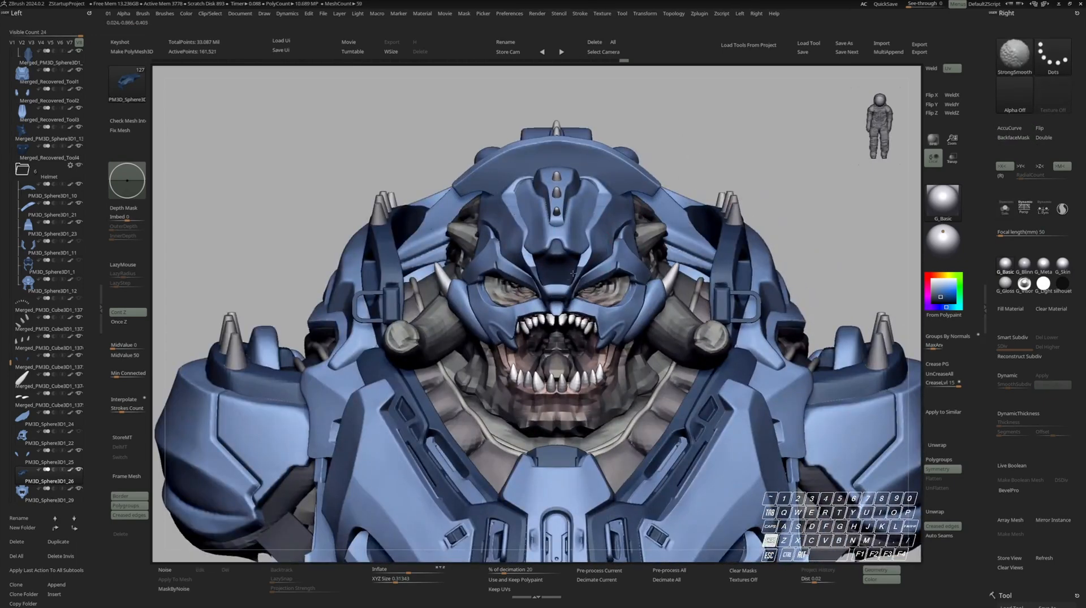
Select the duplicated helmet base and compare it in isolation with its fit in the full helmet
{"action": "left_click", "coordinate": [605, 238], "text": "alt"}
{"action": "key", "text": "s"}
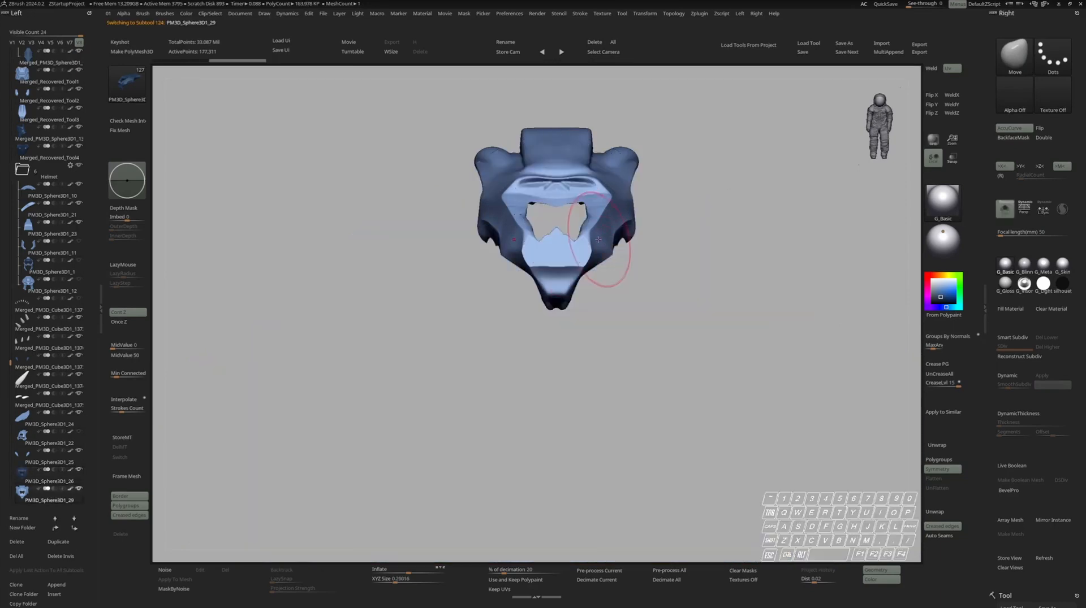
{"action": "key", "text": "s"}
{"action": "key", "text": "s"}
{"action": "key", "text": "s"}
{"action": "mouse_move", "coordinate": [594, 222]}
{"action": "right_mouse_down"}
{"action": "mouse_move", "coordinate": [591, 261]}
{"action": "mouse_move", "coordinate": [580, 210]}
{"action": "right_mouse_up"}
{"action": "key", "text": "s"}
{"action": "key", "text": "s"}
{"action": "key", "text": "s"}
Trim the front of the duplicated helmet base with a ClipCurve in side view
{"action": "mouse_move", "coordinate": [578, 264]}
{"action": "right_mouse_down"}
{"action": "mouse_move", "coordinate": [613, 258]}
{"action": "mouse_move", "coordinate": [633, 299]}
{"action": "mouse_move", "coordinate": [660, 314]}
{"action": "mouse_move", "coordinate": [652, 258]}
{"action": "right_mouse_up"}
{"action": "key", "text": "s"}
{"action": "key", "text": "s"}
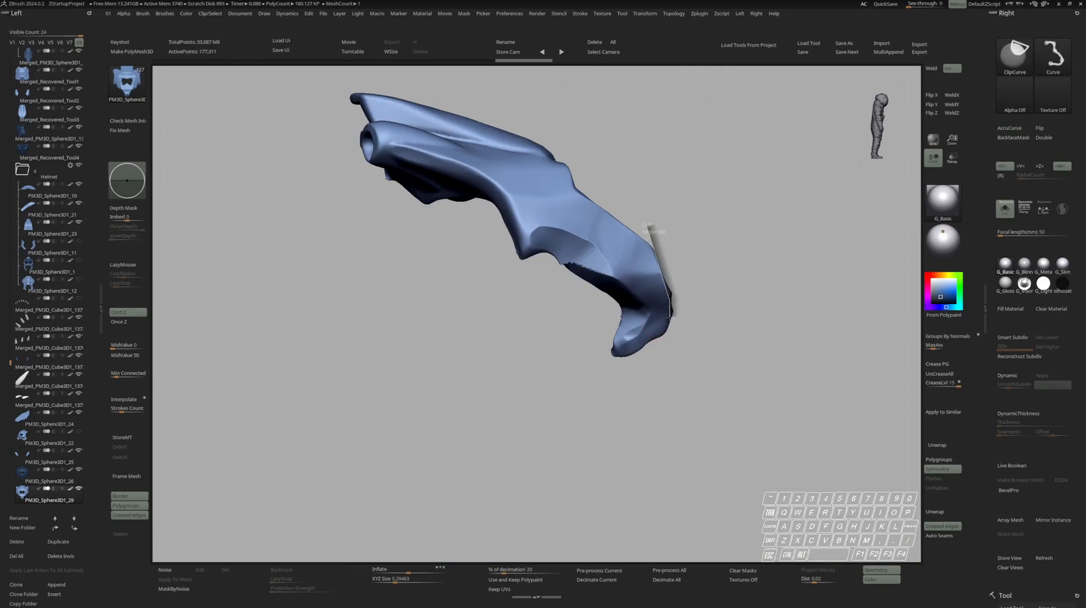
{"action": "left_click_drag", "start_coordinate": [648, 226], "coordinate": [648, 224], "text": "ctrl+shift"}
{"action": "right_click_drag", "start_coordinate": [683, 308], "coordinate": [588, 302], "text": "shift"}
{"action": "key", "text": "s"}
{"action": "right_click_drag", "start_coordinate": [588, 303], "coordinate": [618, 364], "text": "ctrl"}
{"action": "right_click", "coordinate": [618, 366]}
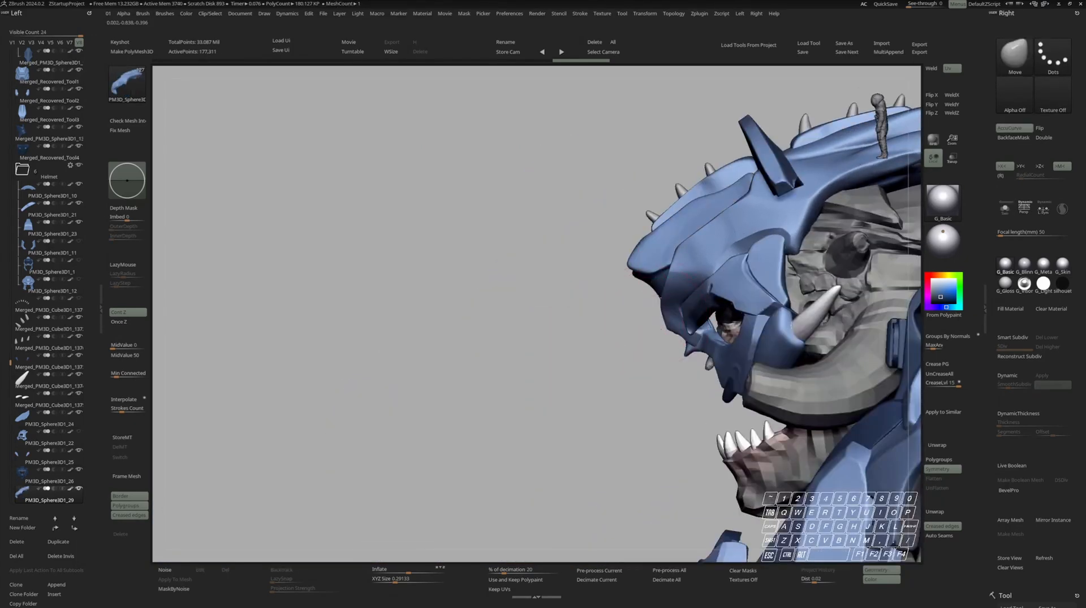
Adjust the duplicated helmet base under the forehead plate with an enlarged Move brush in side view
{"action": "right_click_drag", "start_coordinate": [659, 299], "coordinate": [701, 300]}
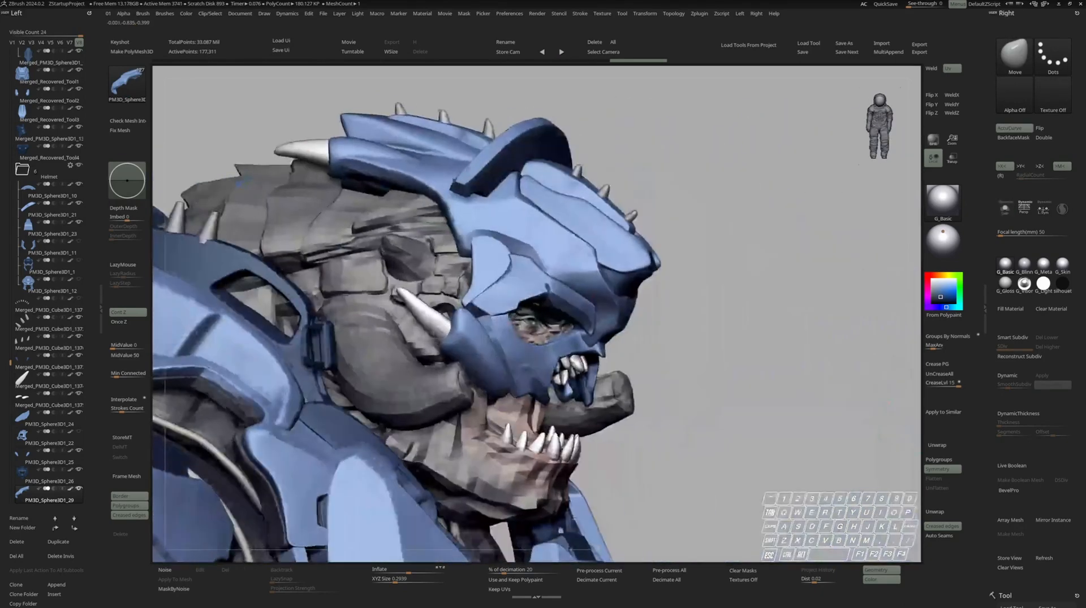
{"action": "right_click_drag", "start_coordinate": [618, 294], "coordinate": [629, 293]}
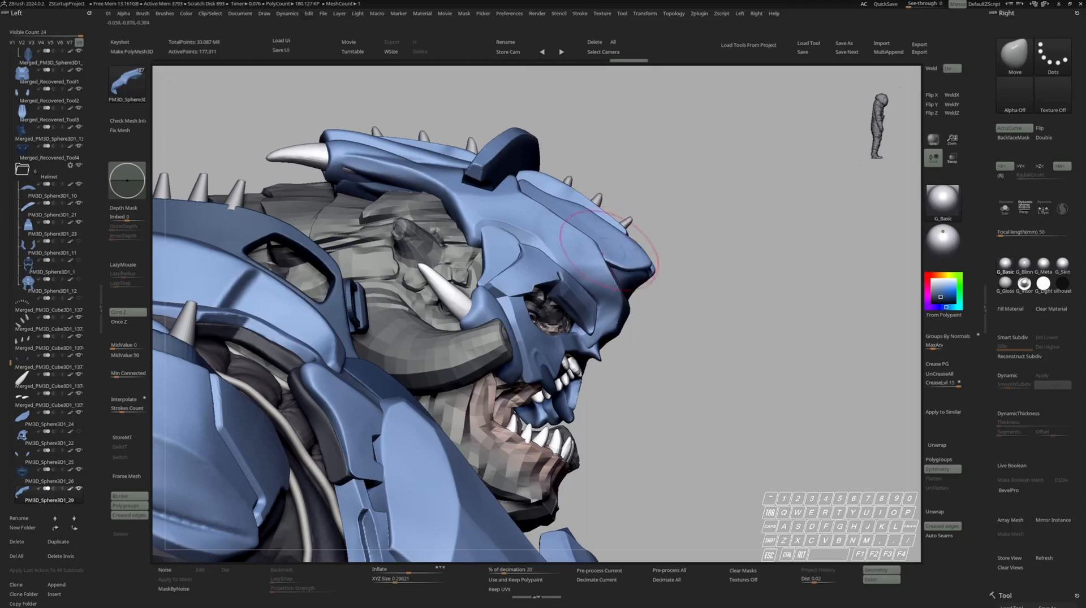
{"action": "right_click", "coordinate": [619, 254]}
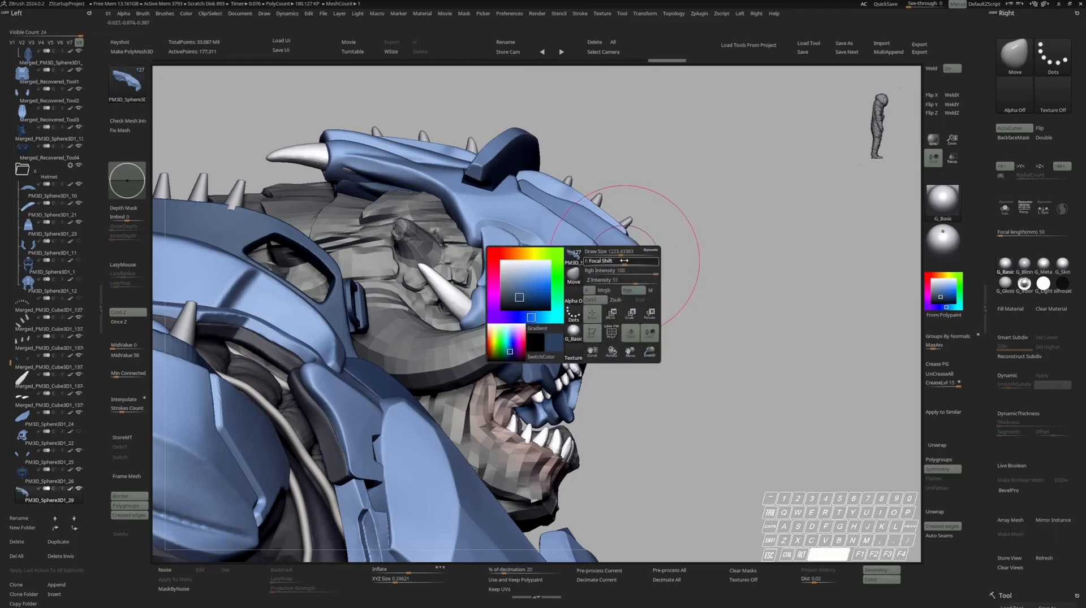
{"action": "key", "text": "s"}
{"action": "key", "text": "s"}
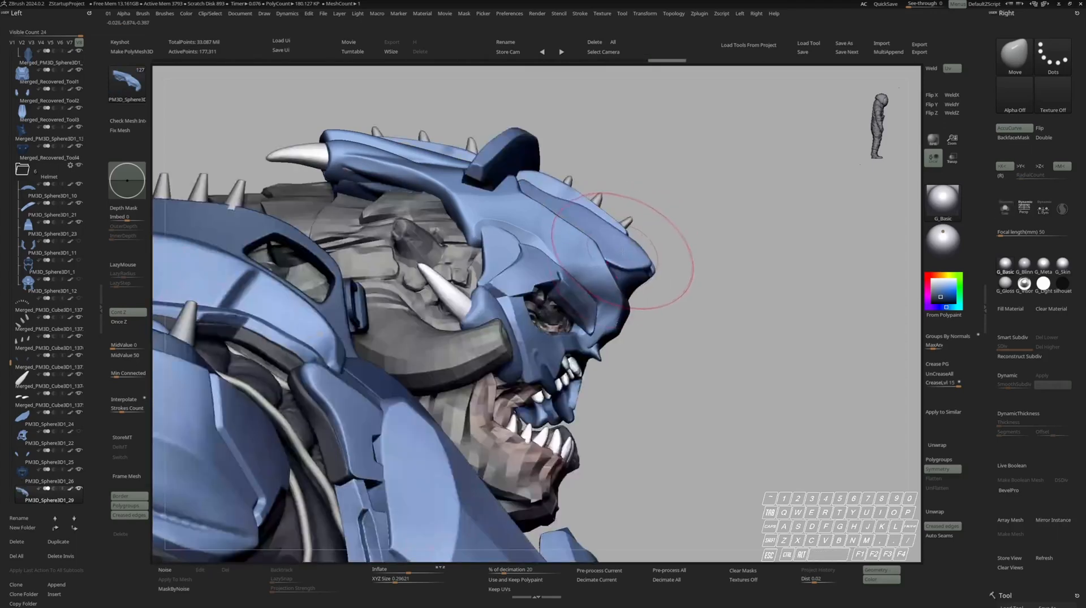
{"action": "left_click_drag", "start_coordinate": [623, 249], "coordinate": [621, 251]}
{"action": "right_click_drag", "start_coordinate": [625, 251], "coordinate": [557, 256]}
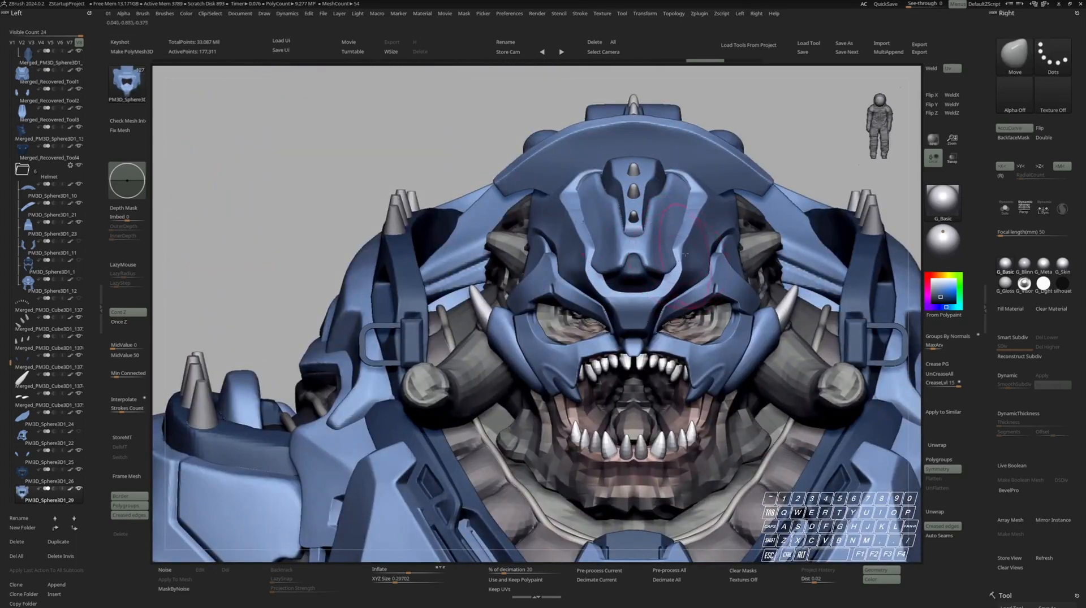
Polish the front of the duplicated helmet base around the brow opening with the MPolish brush
{"action": "key", "text": "3"}
{"action": "key", "text": "s"}
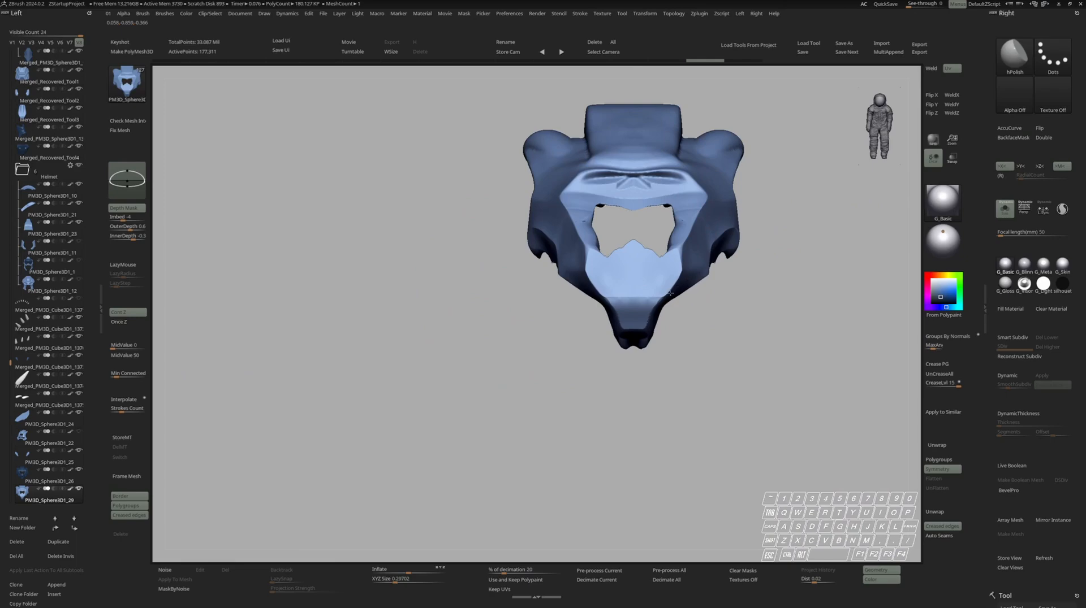
{"action": "key", "text": "s"}
{"action": "mouse_move", "coordinate": [717, 225]}
{"action": "right_mouse_down", "text": "ctrl"}
{"action": "mouse_move", "coordinate": [717, 169]}
{"action": "mouse_move", "coordinate": [497, 173]}
{"action": "mouse_move", "coordinate": [582, 247]}
{"action": "mouse_move", "coordinate": [543, 282]}
{"action": "mouse_move", "coordinate": [699, 294]}
{"action": "right_mouse_up", "text": "ctrl"}
{"action": "mouse_move", "coordinate": [700, 435]}
{"action": "right_mouse_down"}
{"action": "mouse_move", "coordinate": [643, 288]}
{"action": "mouse_move", "coordinate": [614, 292]}
{"action": "right_mouse_up"}
Select the original helmet base, remesh it and readjust its shape with a resized Move brush
{"action": "key", "text": "s"}
{"action": "key", "text": "s"}
{"action": "left_click", "coordinate": [599, 292], "text": "alt"}
{"action": "key", "text": "s"}
{"action": "key", "text": "alt+r"}
{"action": "mouse_move", "coordinate": [616, 291]}
{"action": "right_mouse_down", "text": "ctrl"}
{"action": "mouse_move", "coordinate": [667, 334]}
{"action": "mouse_move", "coordinate": [614, 305]}
{"action": "mouse_move", "coordinate": [659, 282]}
{"action": "mouse_move", "coordinate": [644, 245]}
{"action": "mouse_move", "coordinate": [613, 303]}
{"action": "mouse_move", "coordinate": [645, 336]}
{"action": "right_mouse_up", "text": "ctrl"}
{"action": "key", "text": "space"}
{"action": "key", "text": "b"}
{"action": "key", "text": "m"}
{"action": "key", "text": "v"}
{"action": "key", "text": "space"}
Trim the original helmet base's front with curve cuts from different angles
{"action": "key", "text": "s"}
{"action": "key", "text": "s"}
{"action": "key", "text": "s"}
{"action": "key", "text": "space"}
{"action": "key", "text": "s"}
{"action": "left_click_drag", "start_coordinate": [645, 336], "coordinate": [621, 230], "text": "ctrl+shift"}
{"action": "right_click_drag", "start_coordinate": [621, 222], "coordinate": [659, 268]}
{"action": "left_click_drag", "start_coordinate": [659, 269], "coordinate": [654, 231], "text": "ctrl+shift"}
{"action": "key", "text": "s"}
{"action": "mouse_move", "coordinate": [654, 230]}
{"action": "right_mouse_down", "text": "shift"}
{"action": "mouse_move", "coordinate": [641, 287]}
{"action": "mouse_move", "coordinate": [675, 268]}
{"action": "mouse_move", "coordinate": [649, 260]}
{"action": "mouse_move", "coordinate": [647, 226]}
{"action": "mouse_move", "coordinate": [690, 227]}
{"action": "right_mouse_up", "text": "shift"}
Select the duplicated helmet base, set the hPolish brush and trim it around the nose bridge with curve cuts
{"action": "left_click", "coordinate": [650, 257], "text": "alt"}
{"action": "key", "text": "s"}
{"action": "key", "text": "b"}
{"action": "key", "text": "h"}
{"action": "key", "text": "p"}
{"action": "key", "text": "s"}
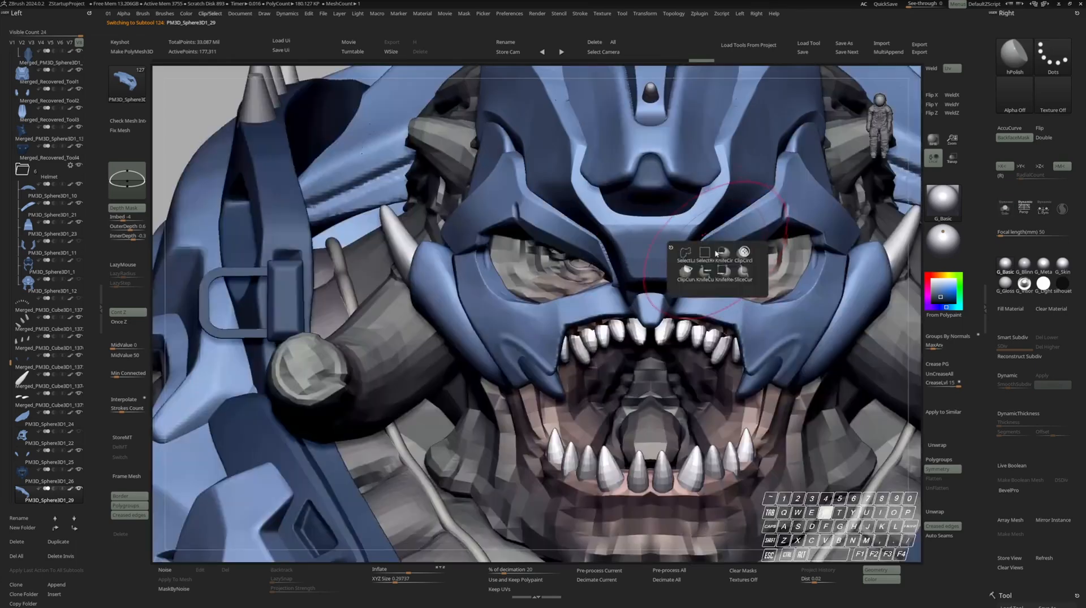
{"action": "key", "text": "s"}
{"action": "left_click_drag", "start_coordinate": [764, 155], "coordinate": [691, 231], "text": "ctrl+shift"}
{"action": "left_click_drag", "start_coordinate": [671, 266], "coordinate": [661, 285], "text": "ctrl+shift"}
{"action": "mouse_move", "coordinate": [660, 285]}
{"action": "right_mouse_down", "text": "shift"}
{"action": "mouse_move", "coordinate": [628, 252]}
{"action": "mouse_move", "coordinate": [639, 249]}
{"action": "right_mouse_up", "text": "shift"}
Select the forehead plate and trim its upper edge with a ClipCurve in side view
{"action": "key", "text": "s"}
{"action": "key", "text": "m"}
{"action": "left_click", "coordinate": [625, 255], "text": "alt"}
{"action": "key", "text": "space"}
{"action": "right_click_drag", "start_coordinate": [639, 248], "coordinate": [713, 233]}
{"action": "right_click_drag", "start_coordinate": [713, 233], "coordinate": [728, 221], "text": "ctrl"}
{"action": "left_click", "coordinate": [650, 153], "text": "alt"}
{"action": "key", "text": "s"}
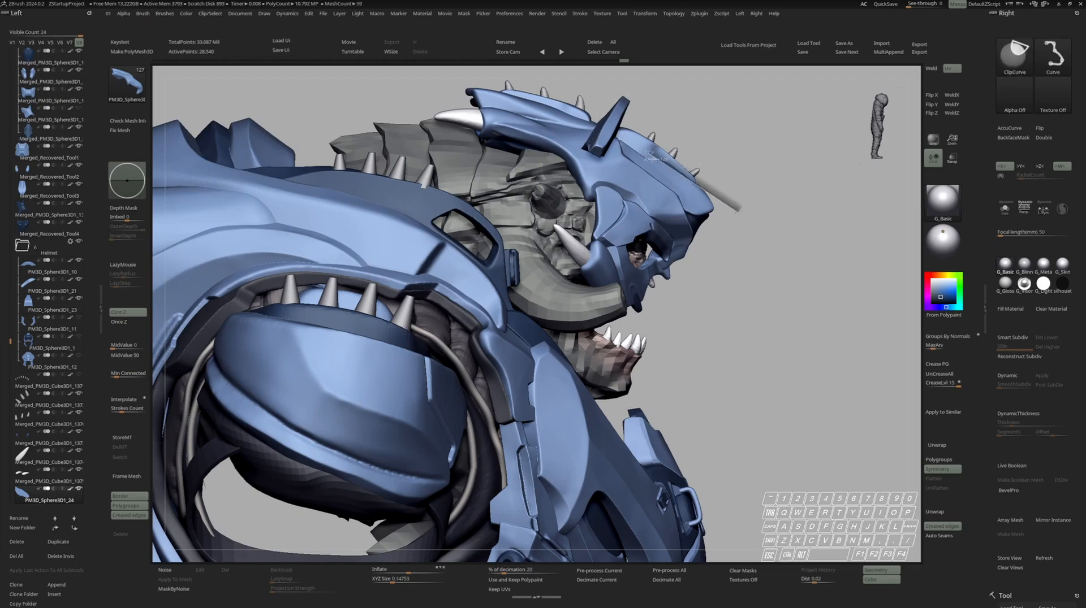
{"action": "mouse_move", "coordinate": [737, 215]}
{"action": "right_mouse_down"}
{"action": "mouse_move", "coordinate": [702, 181]}
{"action": "mouse_move", "coordinate": [717, 171]}
{"action": "mouse_move", "coordinate": [665, 219]}
{"action": "mouse_move", "coordinate": [667, 181]}
{"action": "mouse_move", "coordinate": [715, 153]}
{"action": "mouse_move", "coordinate": [639, 154]}
{"action": "mouse_move", "coordinate": [696, 145]}
{"action": "mouse_move", "coordinate": [757, 164]}
{"action": "right_mouse_up"}
{"action": "key", "text": "s"}
Reselect the duplicated helmet base and check how it sits beneath the forehead plate
{"action": "key", "text": "space"}
{"action": "left_click", "coordinate": [678, 192], "text": "alt"}
{"action": "key", "text": "space"}
{"action": "key", "text": "alt+r"}
{"action": "mouse_move", "coordinate": [653, 119]}
{"action": "right_mouse_down"}
{"action": "mouse_move", "coordinate": [526, 169]}
{"action": "mouse_move", "coordinate": [614, 164]}
{"action": "mouse_move", "coordinate": [633, 175]}
{"action": "mouse_move", "coordinate": [560, 153]}
{"action": "right_mouse_up"}
{"action": "key", "text": "s"}
{"action": "key", "text": "s"}
{"action": "key", "text": "s"}
{"action": "key", "text": "s"}
Reshape the isolated duplicate around its rear lobes with the Move brush and remesh it
{"action": "key", "text": "ctrl+c"}
{"action": "mouse_move", "coordinate": [633, 198]}
{"action": "right_mouse_down"}
{"action": "mouse_move", "coordinate": [674, 222]}
{"action": "mouse_move", "coordinate": [712, 198]}
{"action": "right_mouse_up"}
{"action": "right_click_drag", "start_coordinate": [713, 198], "coordinate": [712, 170], "text": "ctrl"}
{"action": "mouse_move", "coordinate": [639, 198]}
{"action": "right_mouse_down"}
{"action": "mouse_move", "coordinate": [690, 209]}
{"action": "mouse_move", "coordinate": [622, 204]}
{"action": "right_mouse_up"}
{"action": "mouse_move", "coordinate": [729, 198]}
{"action": "right_mouse_down"}
{"action": "mouse_move", "coordinate": [696, 196]}
{"action": "mouse_move", "coordinate": [717, 195]}
{"action": "right_mouse_up"}
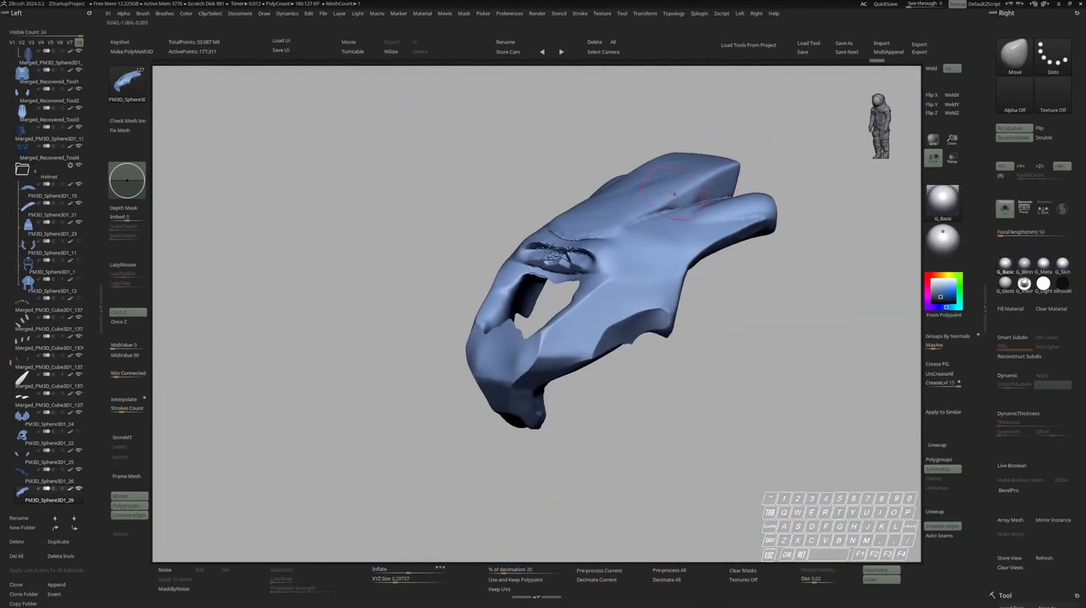
{"action": "left_click_drag", "start_coordinate": [812, 158], "coordinate": [802, 184], "text": "ctrl"}
{"action": "mouse_move", "coordinate": [705, 177]}
{"action": "right_mouse_down"}
{"action": "mouse_move", "coordinate": [700, 197]}
{"action": "mouse_move", "coordinate": [727, 171]}
{"action": "mouse_move", "coordinate": [712, 160]}
{"action": "mouse_move", "coordinate": [688, 175]}
{"action": "mouse_move", "coordinate": [699, 212]}
{"action": "mouse_move", "coordinate": [661, 209]}
{"action": "mouse_move", "coordinate": [688, 205]}
{"action": "mouse_move", "coordinate": [648, 180]}
{"action": "mouse_move", "coordinate": [685, 207]}
{"action": "mouse_move", "coordinate": [660, 207]}
{"action": "mouse_move", "coordinate": [667, 229]}
{"action": "mouse_move", "coordinate": [620, 213]}
{"action": "mouse_move", "coordinate": [650, 218]}
{"action": "mouse_move", "coordinate": [618, 215]}
{"action": "mouse_move", "coordinate": [602, 235]}
{"action": "mouse_move", "coordinate": [636, 272]}
{"action": "mouse_move", "coordinate": [670, 266]}
{"action": "mouse_move", "coordinate": [692, 254]}
{"action": "mouse_move", "coordinate": [591, 233]}
{"action": "right_mouse_up"}
Refine the duplicate's ragged forehead recess and smooth the surface around its central crest
{"action": "key", "text": "c"}
{"action": "left_click", "coordinate": [621, 220]}
{"action": "key", "text": "space"}
{"action": "key", "text": "space"}
{"action": "key", "text": "ctrl+shift+c"}
{"action": "left_click", "coordinate": [591, 234], "text": "ctrl+shift"}
{"action": "key", "text": "space"}
{"action": "right_click_drag", "start_coordinate": [609, 194], "coordinate": [593, 155]}
{"action": "key", "text": "shift"}
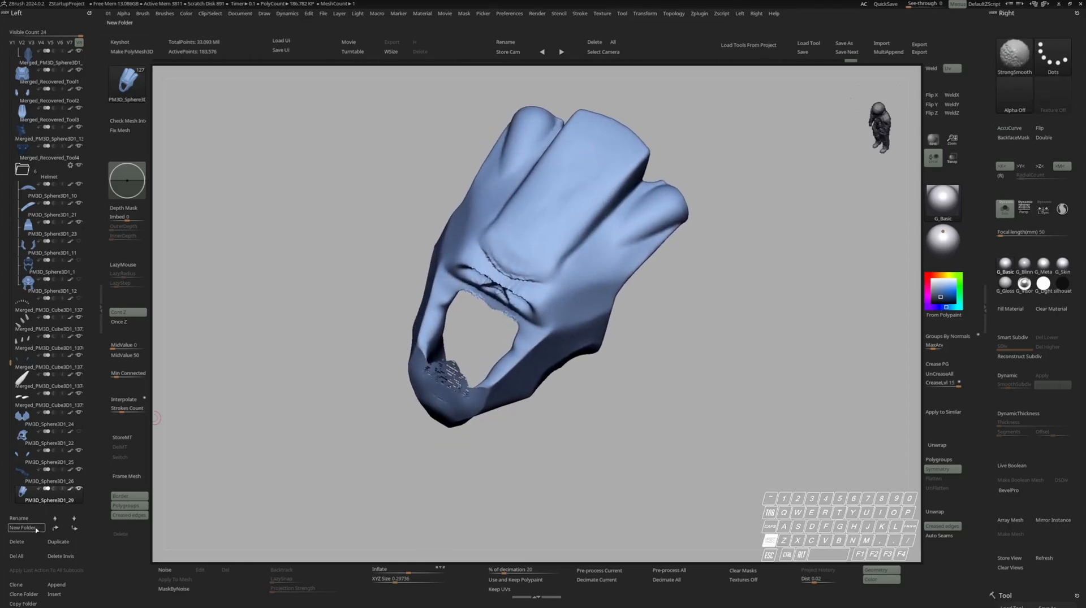
Move the helmet base duplicate lower in the subtool list, duplicate it again and select the upper copy
{"action": "left_click", "coordinate": [73, 529], "text": "shift"}
{"action": "right_click_drag", "start_coordinate": [635, 293], "coordinate": [618, 315], "text": "alt"}
{"action": "left_click", "coordinate": [44, 492]}
{"action": "left_click", "coordinate": [25, 478]}
{"action": "right_click_drag", "start_coordinate": [491, 295], "coordinate": [473, 324], "text": "alt"}
{"action": "right_click_drag", "start_coordinate": [473, 323], "coordinate": [479, 322]}
Cut the central crest panel out of the selected copy with SelectLasso, discarding the surrounding mesh
{"action": "key", "text": "ctrl+shift"}
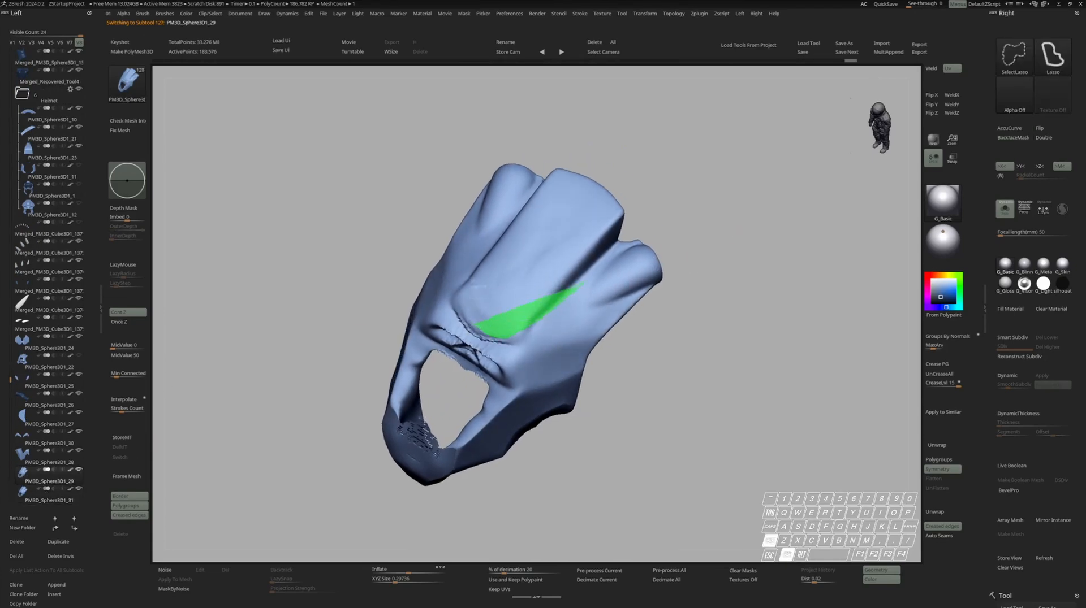
{"action": "left_click_drag", "start_coordinate": [639, 166], "coordinate": [619, 161], "text": "ctrl+shift"}
{"action": "mouse_move", "coordinate": [671, 218]}
{"action": "right_mouse_down"}
{"action": "mouse_move", "coordinate": [642, 194]}
{"action": "mouse_move", "coordinate": [612, 271]}
{"action": "mouse_move", "coordinate": [636, 249]}
{"action": "mouse_move", "coordinate": [610, 294]}
{"action": "right_mouse_up"}
{"action": "key", "text": "alt+c"}
{"action": "left_click", "coordinate": [582, 254]}
{"action": "key", "text": "c"}
{"action": "left_click", "coordinate": [585, 304]}
Trim the outline of the separated crest panel with ClipCurve cuts along its edges
{"action": "right_click_drag", "start_coordinate": [603, 246], "coordinate": [636, 252]}
{"action": "left_click_drag", "start_coordinate": [623, 252], "coordinate": [603, 185], "text": "ctrl+shift"}
{"action": "mouse_move", "coordinate": [632, 308]}
{"action": "right_mouse_down"}
{"action": "mouse_move", "coordinate": [592, 317]}
{"action": "mouse_move", "coordinate": [642, 266]}
{"action": "mouse_move", "coordinate": [666, 303]}
{"action": "right_mouse_up"}
{"action": "mouse_move", "coordinate": [666, 303]}
{"action": "right_mouse_down", "text": "alt"}
{"action": "mouse_move", "coordinate": [605, 265]}
{"action": "mouse_move", "coordinate": [568, 259]}
{"action": "right_mouse_up", "text": "alt"}
{"action": "right_click_drag", "start_coordinate": [627, 232], "coordinate": [623, 211]}
{"action": "left_click_drag", "start_coordinate": [649, 228], "coordinate": [578, 207], "text": "ctrl+shift"}
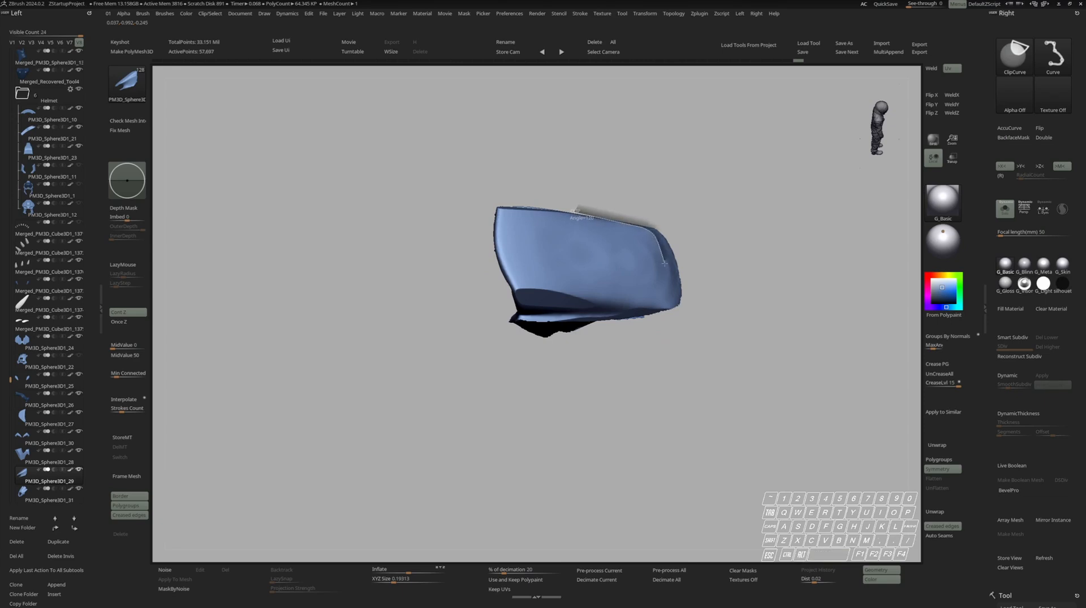
{"action": "left_click_drag", "start_coordinate": [669, 317], "coordinate": [670, 321], "text": "ctrl+shift"}
Adjust the separated crest panel's shape with a resized Move brush
{"action": "key", "text": "space"}
{"action": "left_click", "coordinate": [622, 296]}
{"action": "left_click_drag", "start_coordinate": [629, 268], "coordinate": [520, 268], "text": "shift"}
Isolate the remaining helmet base copy and mask everything except its central crest area
{"action": "key", "text": "alt+s"}
{"action": "left_click", "coordinate": [614, 331], "text": "alt"}
{"action": "key", "text": "alt+s"}
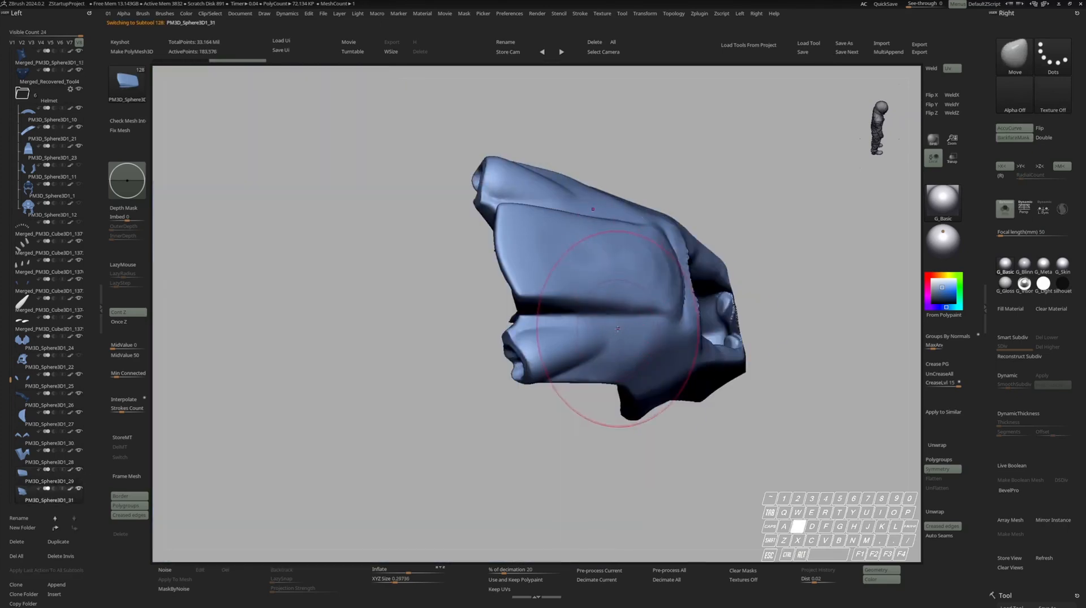
{"action": "right_click_drag", "start_coordinate": [730, 271], "coordinate": [622, 309]}
{"action": "key", "text": "space"}
{"action": "left_click", "coordinate": [615, 315], "text": "ctrl"}
{"action": "mouse_move", "coordinate": [564, 232]}
{"action": "left_mouse_down", "text": "ctrl"}
{"action": "mouse_move", "coordinate": [629, 418]}
{"action": "mouse_move", "coordinate": [672, 329]}
{"action": "mouse_move", "coordinate": [668, 317]}
{"action": "left_mouse_up", "text": "ctrl"}
{"action": "mouse_move", "coordinate": [633, 333]}
{"action": "right_mouse_down"}
{"action": "mouse_move", "coordinate": [707, 272]}
{"action": "mouse_move", "coordinate": [687, 281]}
{"action": "right_mouse_up"}
Lower and shorten the unmasked central crest with ClipCurve cuts from the side and from above
{"action": "left_click_drag", "start_coordinate": [447, 334], "coordinate": [573, 345], "text": "ctrl+shift"}
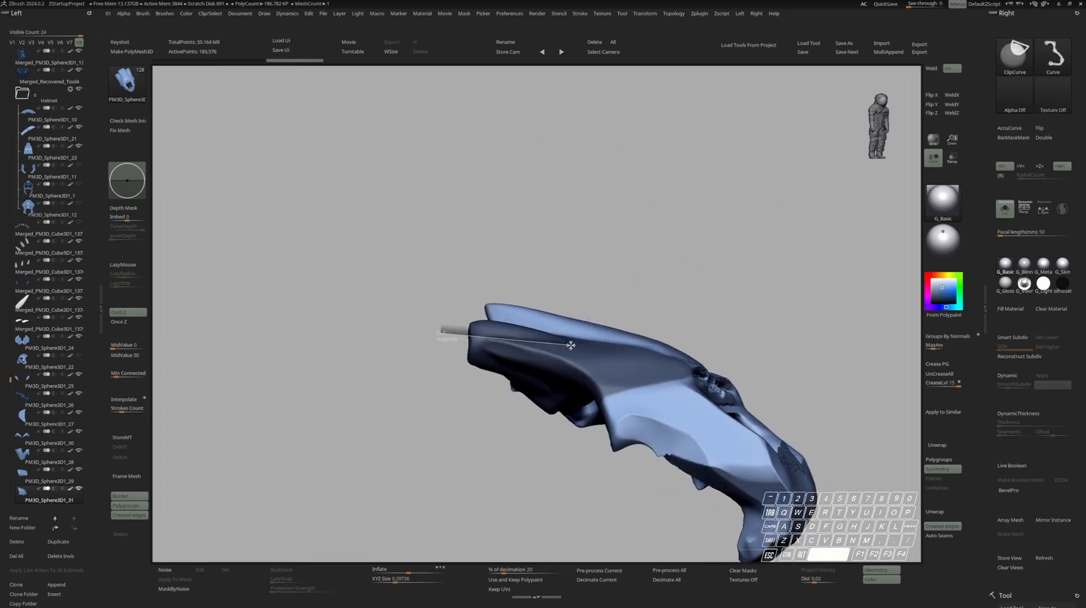
{"action": "left_click_drag", "start_coordinate": [707, 371], "coordinate": [725, 374], "text": "ctrl+shift"}
{"action": "mouse_move", "coordinate": [725, 370]}
{"action": "right_mouse_down"}
{"action": "mouse_move", "coordinate": [625, 315]}
{"action": "mouse_move", "coordinate": [605, 328]}
{"action": "mouse_move", "coordinate": [589, 279]}
{"action": "right_mouse_up"}
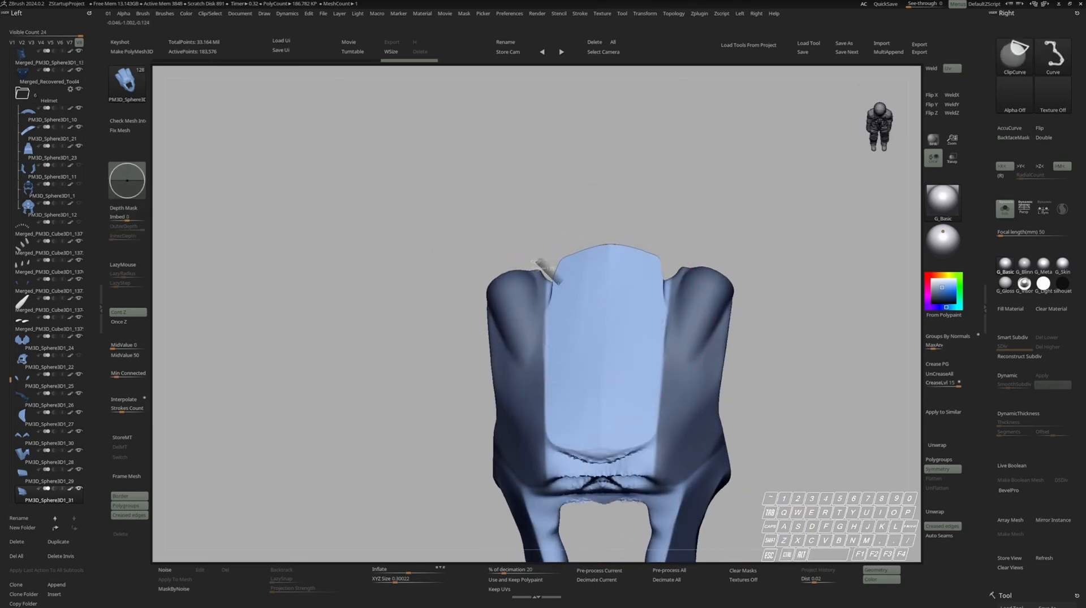
{"action": "left_click_drag", "start_coordinate": [613, 282], "coordinate": [617, 281], "text": "ctrl+shift"}
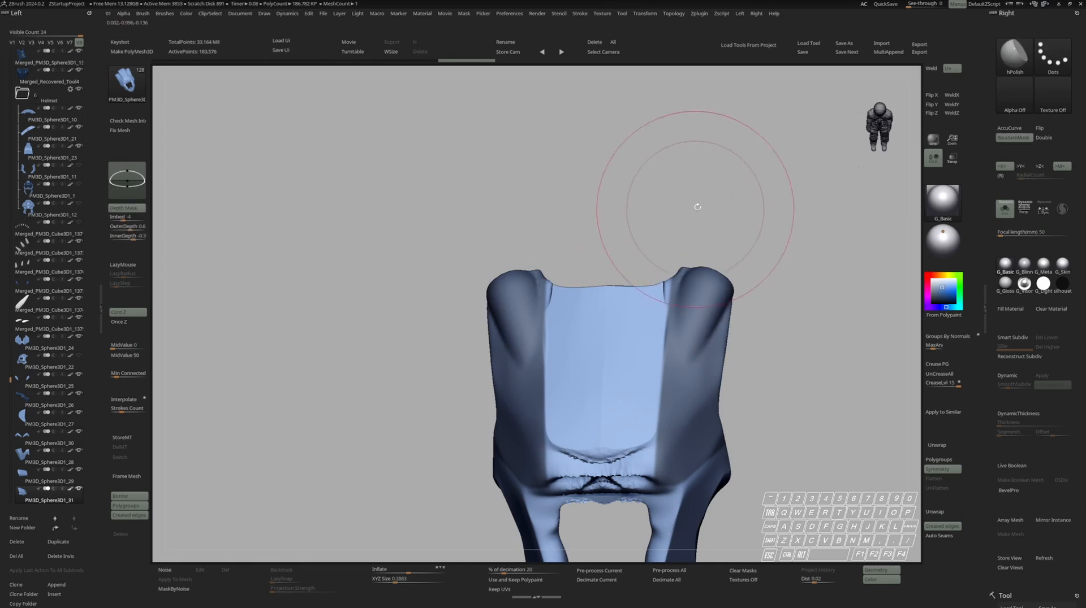
Clear the mask, remesh the helmet base copy and smooth the cut edge of its central crest
{"action": "left_click_drag", "start_coordinate": [696, 205], "coordinate": [701, 235], "text": "ctrl"}
{"action": "mouse_move", "coordinate": [700, 235]}
{"action": "right_mouse_down"}
{"action": "mouse_move", "coordinate": [664, 296]}
{"action": "mouse_move", "coordinate": [608, 341]}
{"action": "right_mouse_up"}
{"action": "key", "text": "c"}
{"action": "key", "text": "space"}
{"action": "mouse_move", "coordinate": [616, 326]}
{"action": "left_mouse_down"}
{"action": "mouse_move", "coordinate": [592, 325]}
{"action": "mouse_move", "coordinate": [611, 303]}
{"action": "left_mouse_up"}
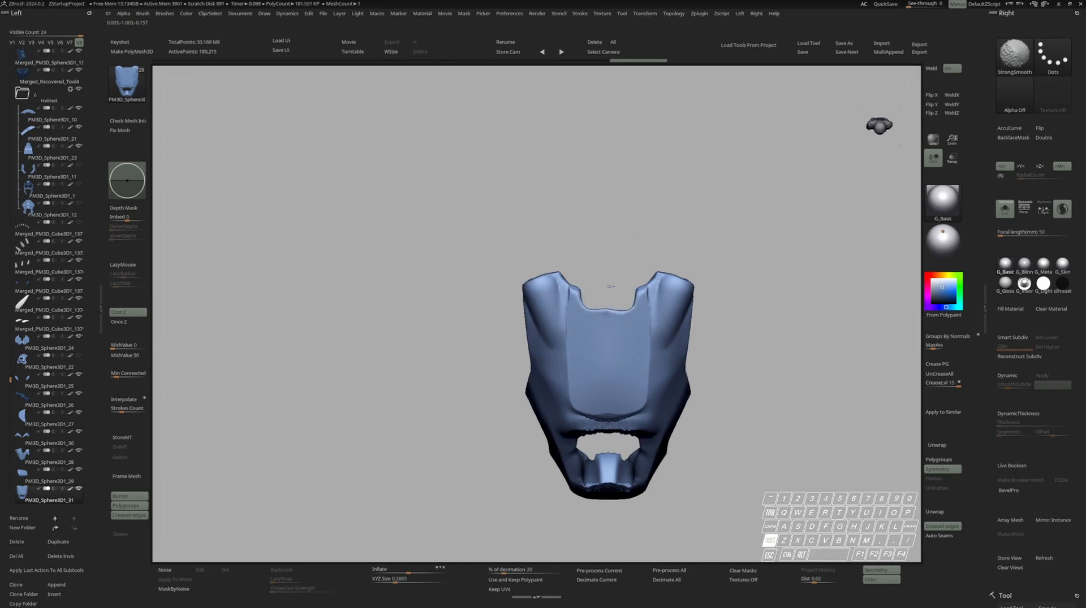
Trim the upper part of the helmet base copy with ClipCurve cuts, then remesh it and smooth the cut edge
{"action": "key", "text": "f"}
{"action": "left_click", "coordinate": [699, 301]}
{"action": "left_click_drag", "start_coordinate": [714, 298], "coordinate": [682, 323], "text": "ctrl+shift"}
{"action": "left_click_drag", "start_coordinate": [705, 305], "coordinate": [737, 280], "text": "ctrl+shift"}
{"action": "key", "text": "space"}
{"action": "left_click_drag", "start_coordinate": [645, 324], "coordinate": [668, 324]}
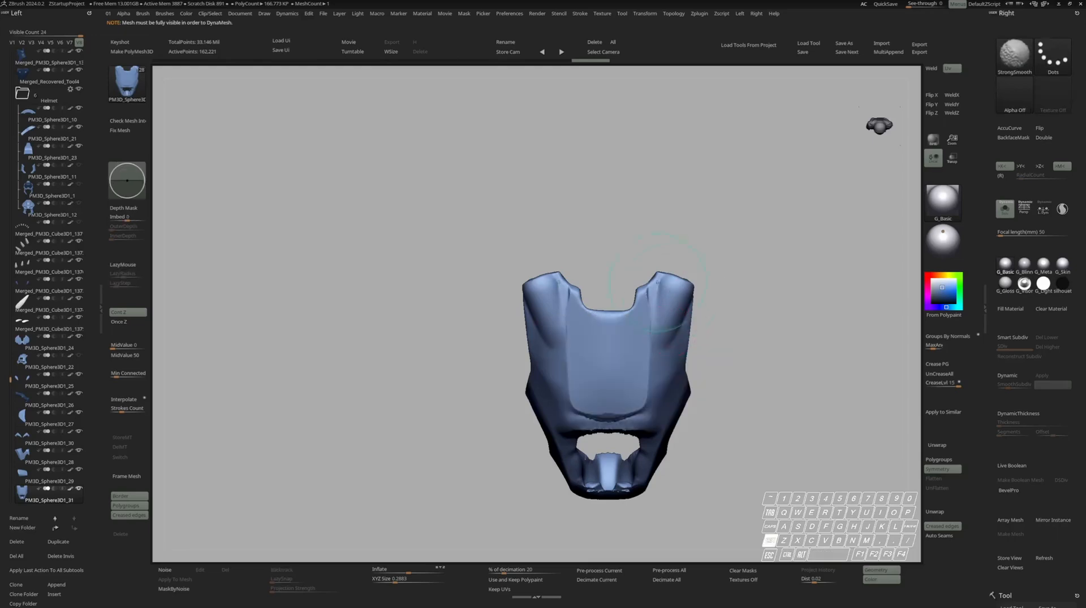
{"action": "left_click_drag", "start_coordinate": [624, 415], "coordinate": [613, 421], "text": "shift"}
Isolate the separated crest panel and work over its rough front edge with the soft_Clay and hPolish brushes
{"action": "mouse_move", "coordinate": [627, 331]}
{"action": "right_mouse_down"}
{"action": "mouse_move", "coordinate": [643, 300]}
{"action": "mouse_move", "coordinate": [633, 254]}
{"action": "right_mouse_up"}
{"action": "right_click", "coordinate": [642, 300]}
{"action": "left_click_drag", "start_coordinate": [667, 233], "coordinate": [682, 280]}
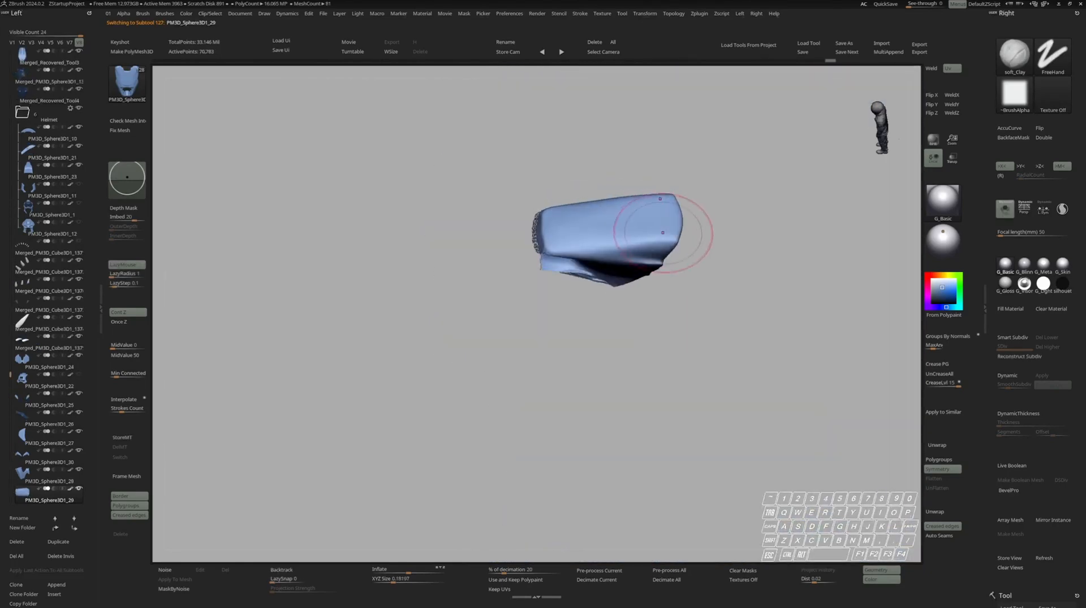
{"action": "mouse_move", "coordinate": [594, 242]}
{"action": "right_mouse_down"}
{"action": "mouse_move", "coordinate": [617, 210]}
{"action": "mouse_move", "coordinate": [666, 266]}
{"action": "mouse_move", "coordinate": [657, 263]}
{"action": "right_mouse_up"}
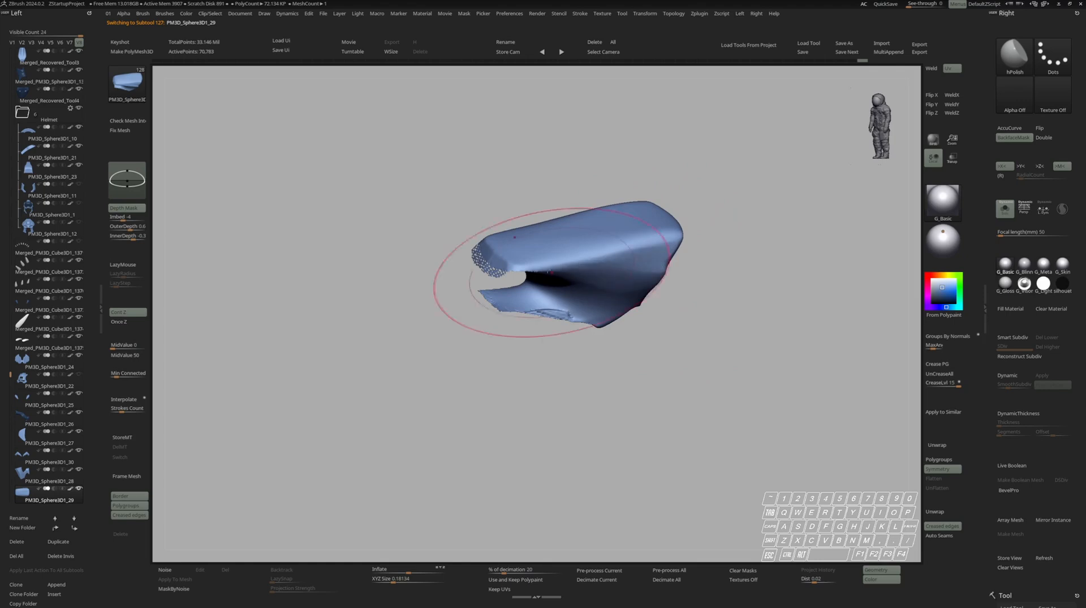
{"action": "right_click_drag", "start_coordinate": [561, 273], "coordinate": [547, 236]}
{"action": "key", "text": "alt+f"}
{"action": "key", "text": "space"}
{"action": "left_click_drag", "start_coordinate": [519, 268], "coordinate": [483, 266]}
Smooth the rough underside of the isolated crest panel
{"action": "right_click_drag", "start_coordinate": [560, 264], "coordinate": [526, 223]}
{"action": "left_click_drag", "start_coordinate": [523, 315], "coordinate": [564, 326], "text": "shift"}
{"action": "right_click_drag", "start_coordinate": [557, 330], "coordinate": [581, 274]}
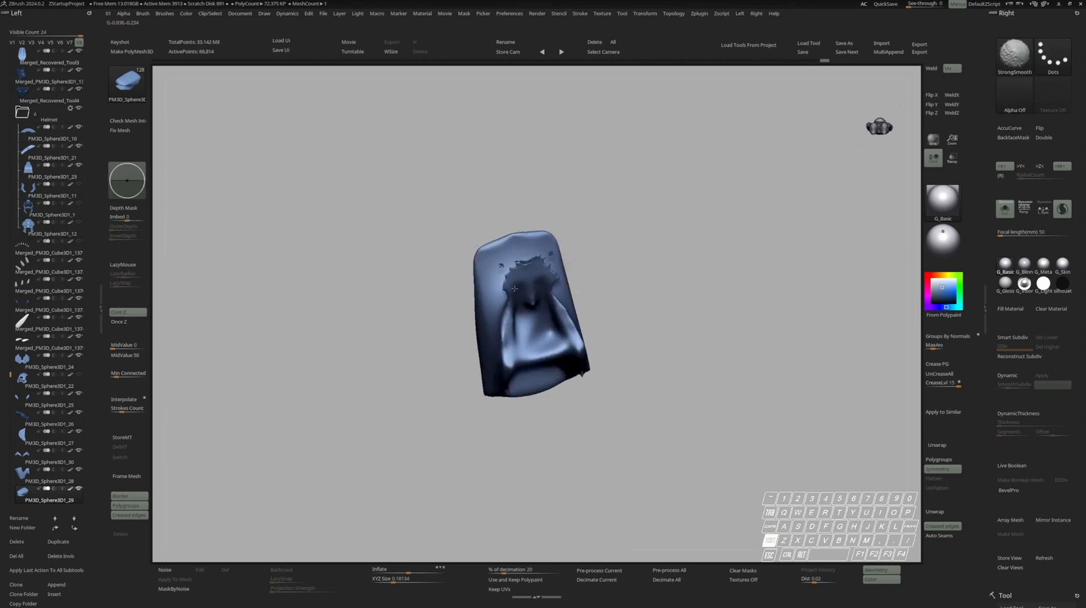
{"action": "mouse_move", "coordinate": [525, 295]}
{"action": "left_mouse_down", "text": "shift"}
{"action": "mouse_move", "coordinate": [533, 305]}
{"action": "mouse_move", "coordinate": [563, 284]}
{"action": "left_mouse_up", "text": "shift"}
Show the full character and fit the crest panel to the surrounding helmet with a resized Move brush
{"action": "key", "text": "ctrl+shift+a"}
{"action": "right_click_drag", "start_coordinate": [625, 242], "coordinate": [636, 198], "text": "alt"}
{"action": "mouse_move", "coordinate": [636, 198]}
{"action": "right_mouse_down"}
{"action": "mouse_move", "coordinate": [582, 265]}
{"action": "mouse_move", "coordinate": [554, 277]}
{"action": "right_mouse_up"}
{"action": "key", "text": "space"}
{"action": "left_click_drag", "start_coordinate": [552, 260], "coordinate": [593, 252]}
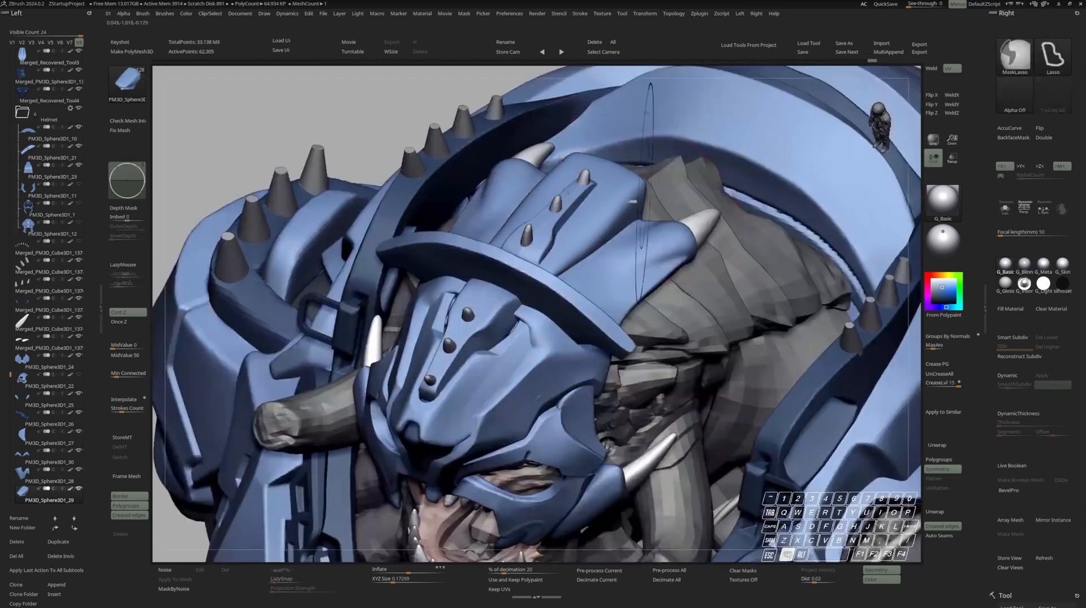
{"action": "mouse_move", "coordinate": [650, 283]}
{"action": "right_mouse_down"}
{"action": "mouse_move", "coordinate": [594, 265]}
{"action": "mouse_move", "coordinate": [541, 269]}
{"action": "right_mouse_up"}
{"action": "key", "text": "b"}
{"action": "key", "text": "m"}
{"action": "key", "text": "v"}
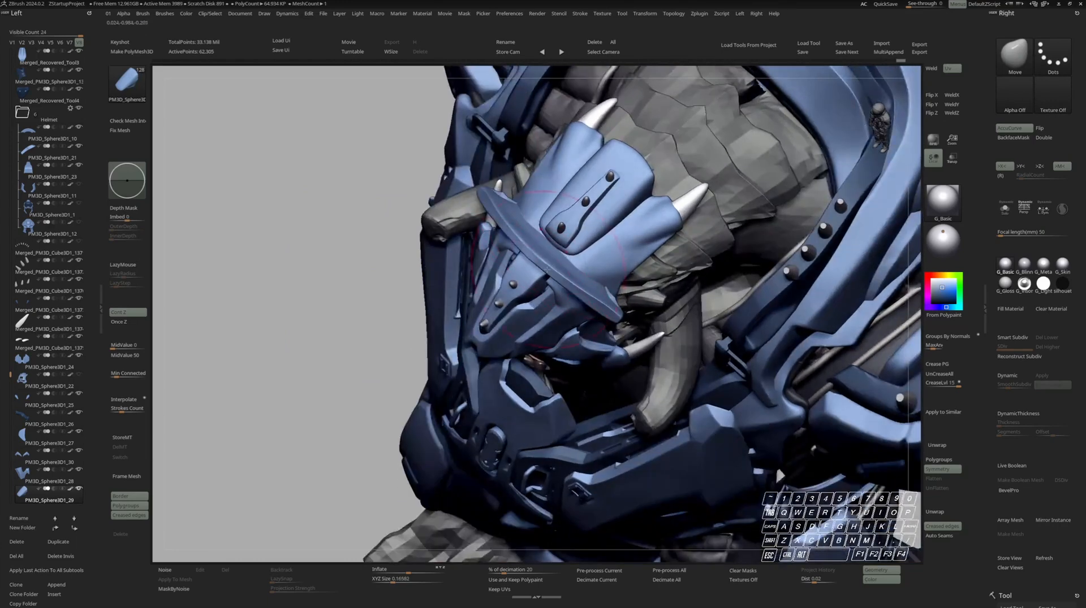
{"action": "key", "text": "space"}
{"action": "key", "text": "space"}
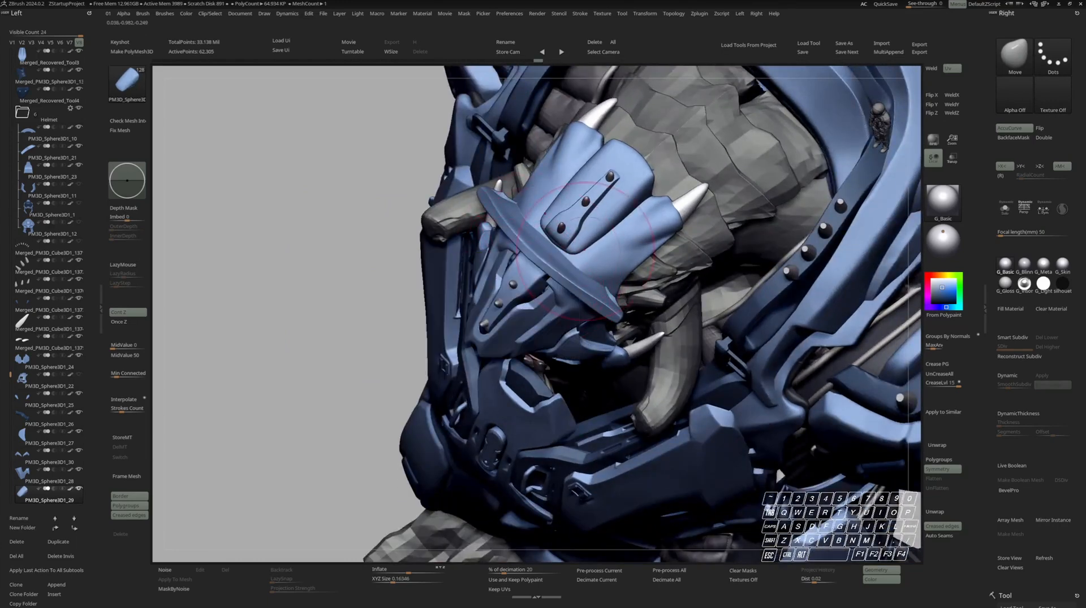
{"action": "right_click_drag", "start_coordinate": [613, 228], "coordinate": [569, 262]}
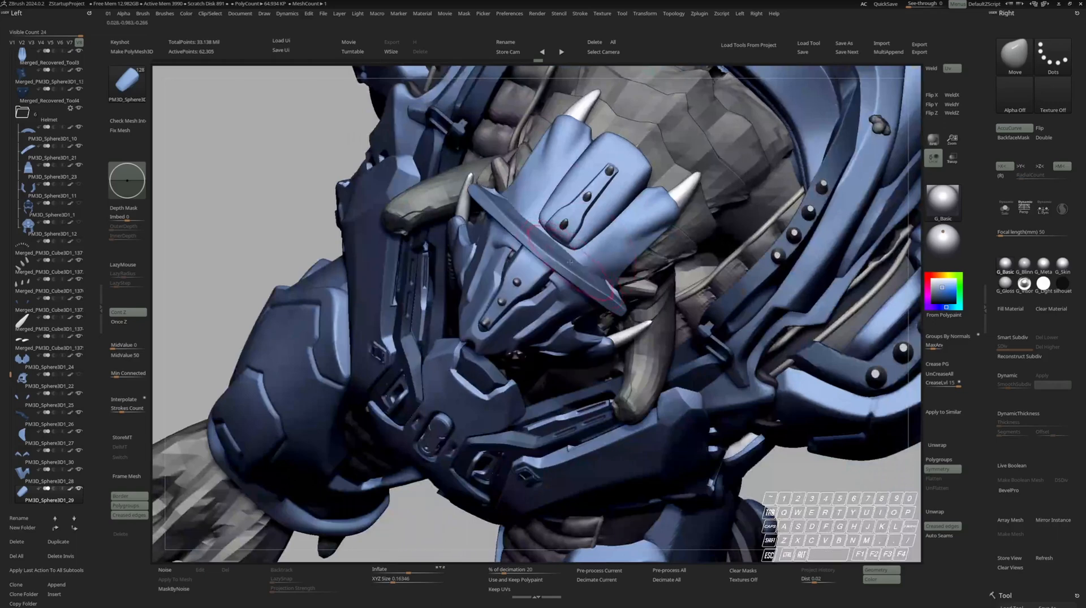
{"action": "key", "text": "space"}
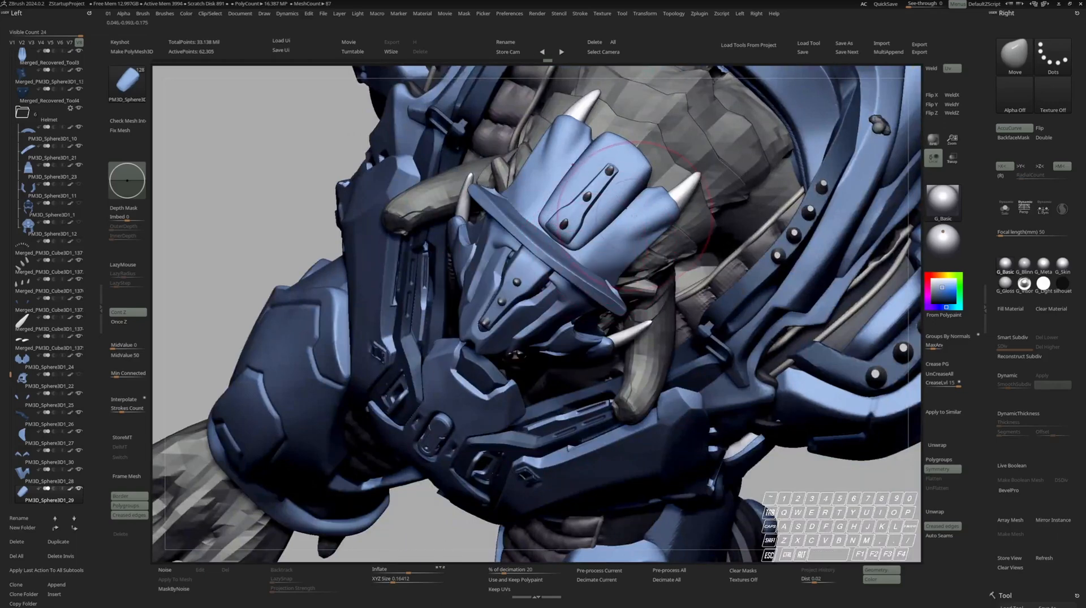
Refine the crest panel's side profile with the Move brush and remesh it
{"action": "right_click_drag", "start_coordinate": [627, 200], "coordinate": [594, 283]}
{"action": "key", "text": "space"}
{"action": "key", "text": "s"}
{"action": "right_click_drag", "start_coordinate": [633, 206], "coordinate": [593, 192]}
{"action": "key", "text": "s"}
{"action": "key", "text": "space"}
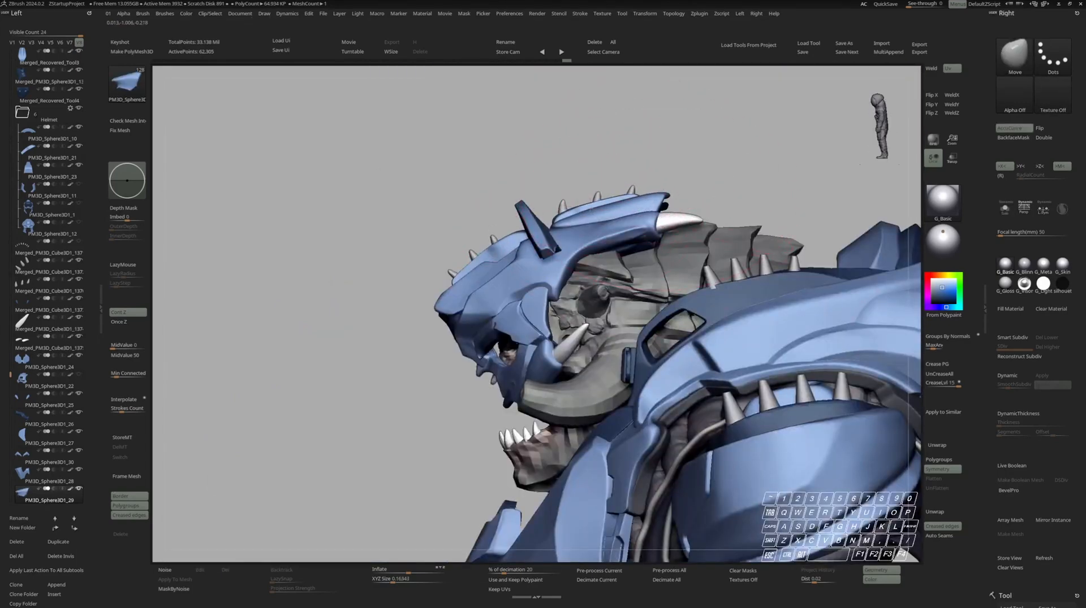
{"action": "left_click_drag", "start_coordinate": [603, 124], "coordinate": [758, 223], "text": "ctrl"}
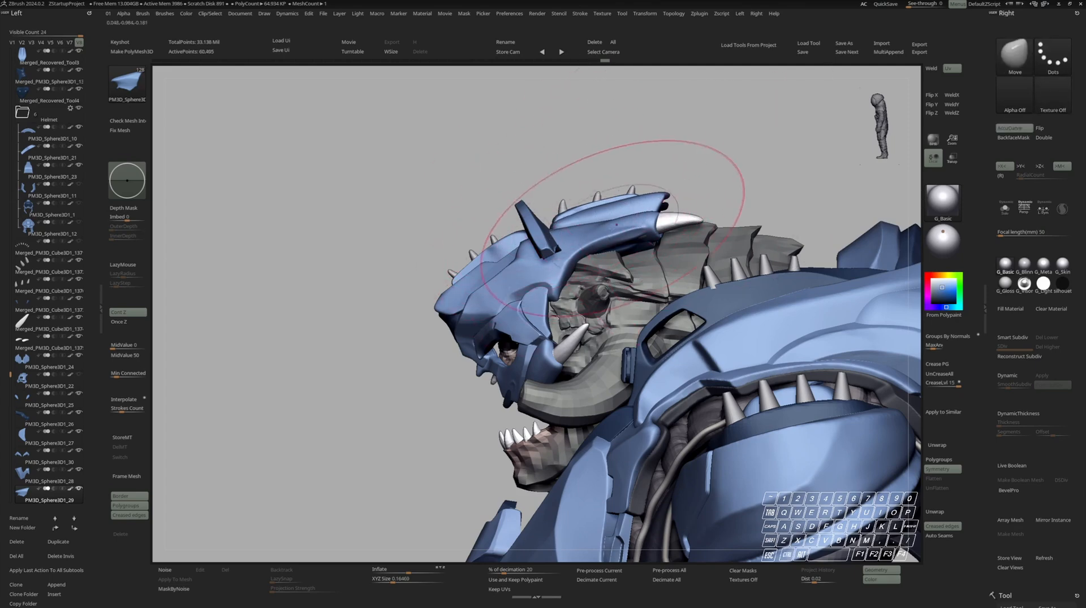
Isolate the helmet base copy and trim the ridge along its upper profile with ClipCurve
{"action": "left_click", "coordinate": [595, 226], "text": "alt"}
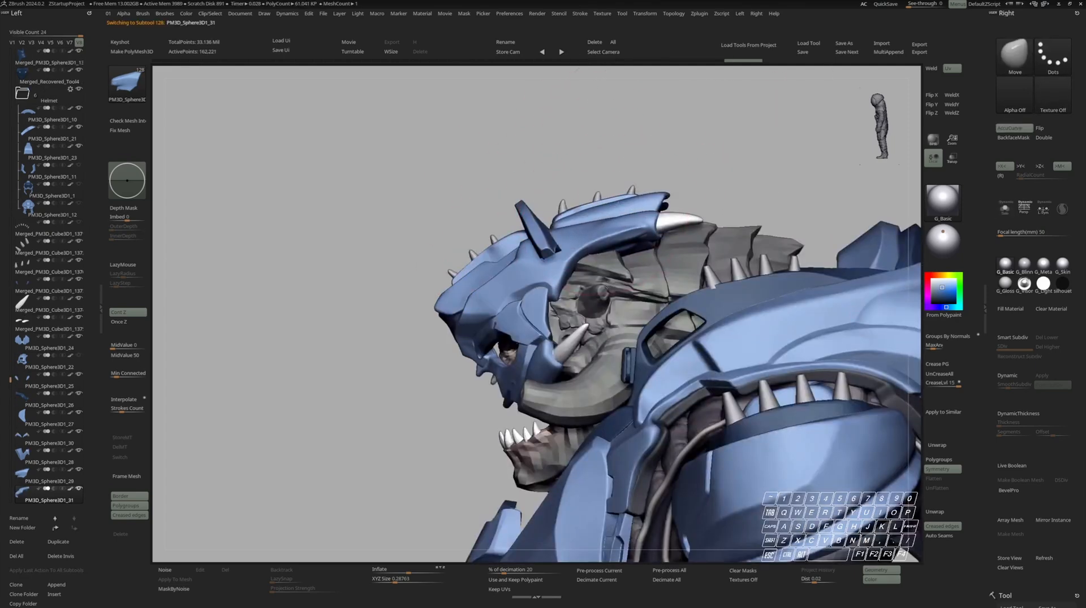
{"action": "key", "text": "s"}
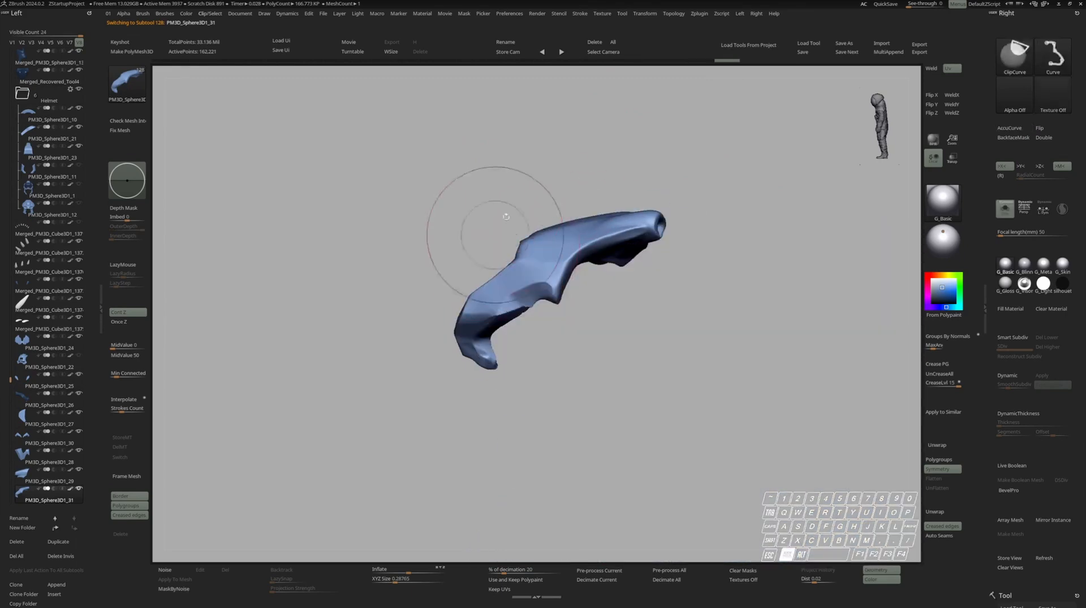
{"action": "left_click", "coordinate": [480, 284], "text": "ctrl+shift"}
{"action": "left_click_drag", "start_coordinate": [455, 248], "coordinate": [576, 221]}
{"action": "key", "text": "s"}
{"action": "key", "text": "s"}
{"action": "right_click_drag", "start_coordinate": [516, 235], "coordinate": [672, 305]}
{"action": "right_click_drag", "start_coordinate": [729, 232], "coordinate": [673, 212]}
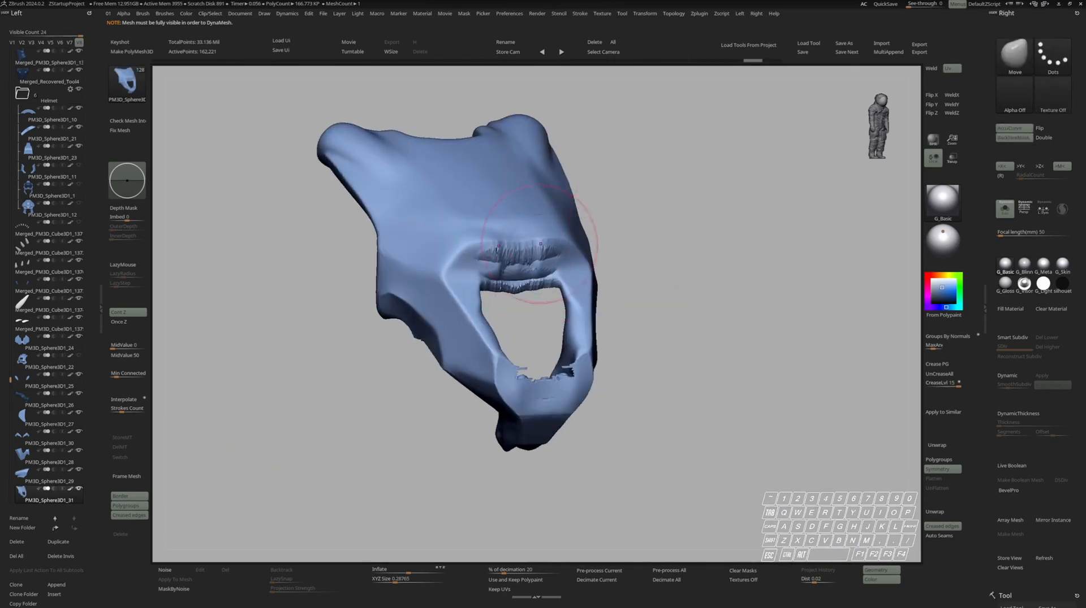
Remesh the helmet base copy and smooth the creased surface above its front opening
{"action": "left_click_drag", "start_coordinate": [628, 252], "coordinate": [656, 277], "text": "ctrl"}
{"action": "right_click_drag", "start_coordinate": [546, 325], "coordinate": [523, 313]}
{"action": "key", "text": "ctrl+z"}
{"action": "key", "text": "y"}
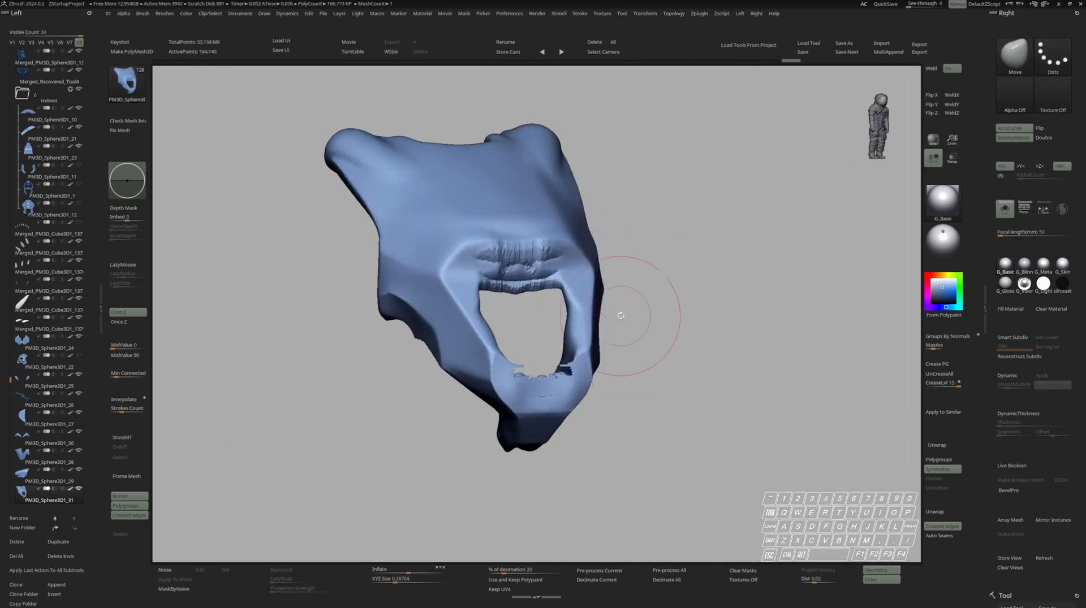
{"action": "left_click_drag", "start_coordinate": [486, 254], "coordinate": [557, 257], "text": "shift"}
{"action": "mouse_move", "coordinate": [667, 266]}
{"action": "right_mouse_down"}
{"action": "mouse_move", "coordinate": [622, 249]}
{"action": "mouse_move", "coordinate": [673, 232]}
{"action": "right_mouse_up"}
{"action": "key", "text": "h"}
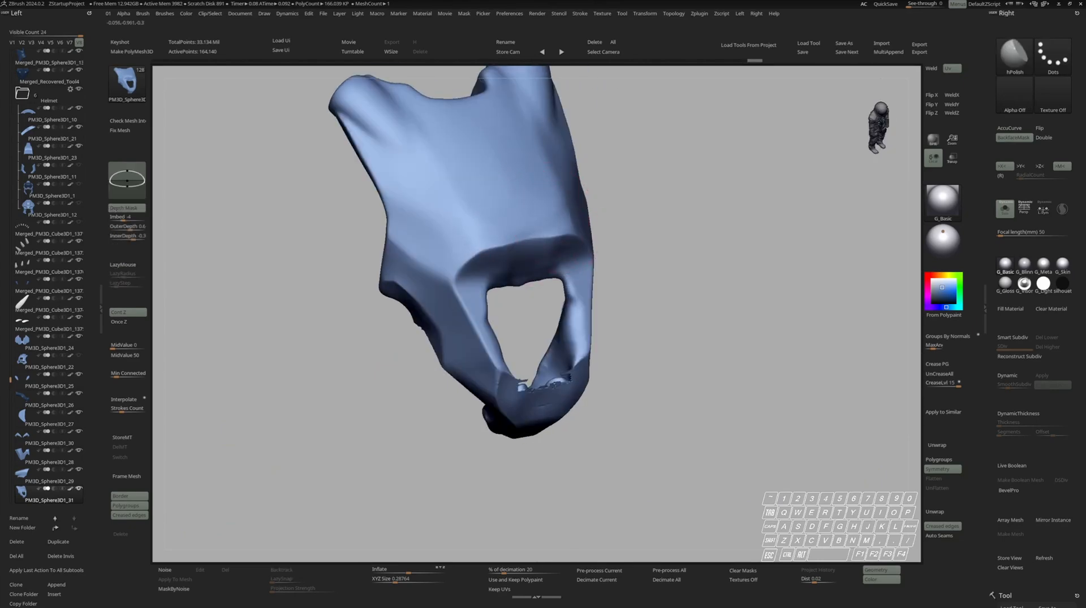
Show the full character and reshape the helmet base copy around the forehead with a resized Move brush
{"action": "right_click_drag", "start_coordinate": [531, 250], "coordinate": [538, 240]}
{"action": "key", "text": "m"}
{"action": "key", "text": "s"}
{"action": "key", "text": "s"}
{"action": "key", "text": "s"}
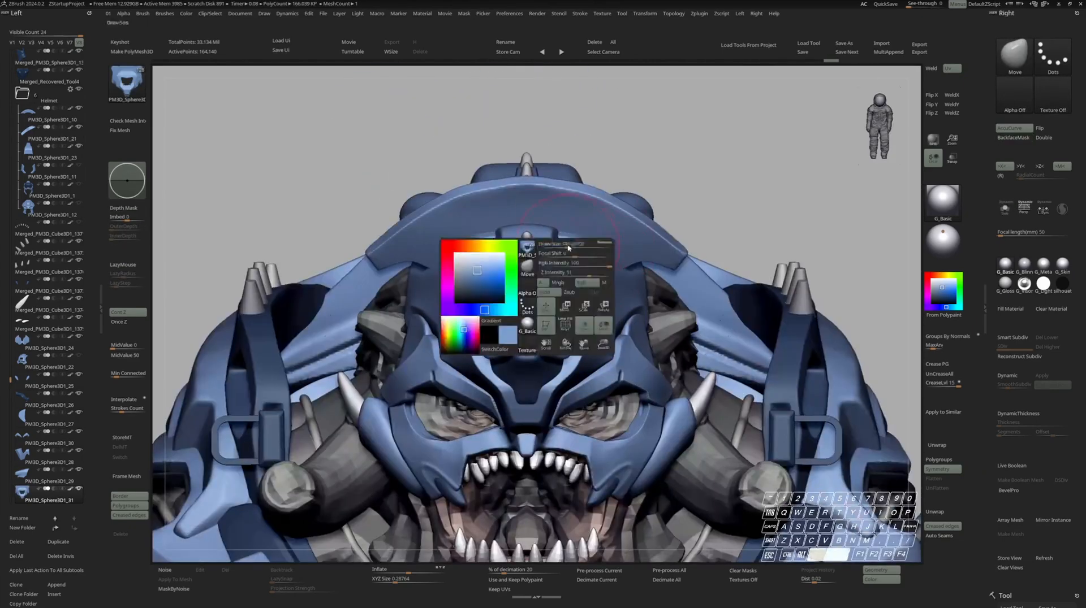
{"action": "mouse_move", "coordinate": [635, 259]}
{"action": "right_mouse_down", "text": "ctrl"}
{"action": "mouse_move", "coordinate": [596, 218]}
{"action": "mouse_move", "coordinate": [596, 238]}
{"action": "right_mouse_up", "text": "ctrl"}
{"action": "mouse_move", "coordinate": [596, 238]}
{"action": "right_mouse_down"}
{"action": "mouse_move", "coordinate": [548, 240]}
{"action": "mouse_move", "coordinate": [585, 238]}
{"action": "mouse_move", "coordinate": [562, 245]}
{"action": "right_mouse_up"}
{"action": "key", "text": "p"}
{"action": "key", "text": "space"}
{"action": "right_click_drag", "start_coordinate": [661, 239], "coordinate": [691, 240]}
{"action": "key", "text": "s"}
{"action": "right_click_drag", "start_coordinate": [622, 239], "coordinate": [622, 271], "text": "ctrl"}
{"action": "key", "text": "s"}
{"action": "right_click_drag", "start_coordinate": [622, 271], "coordinate": [575, 271]}
{"action": "key", "text": "s"}
{"action": "key", "text": "s"}
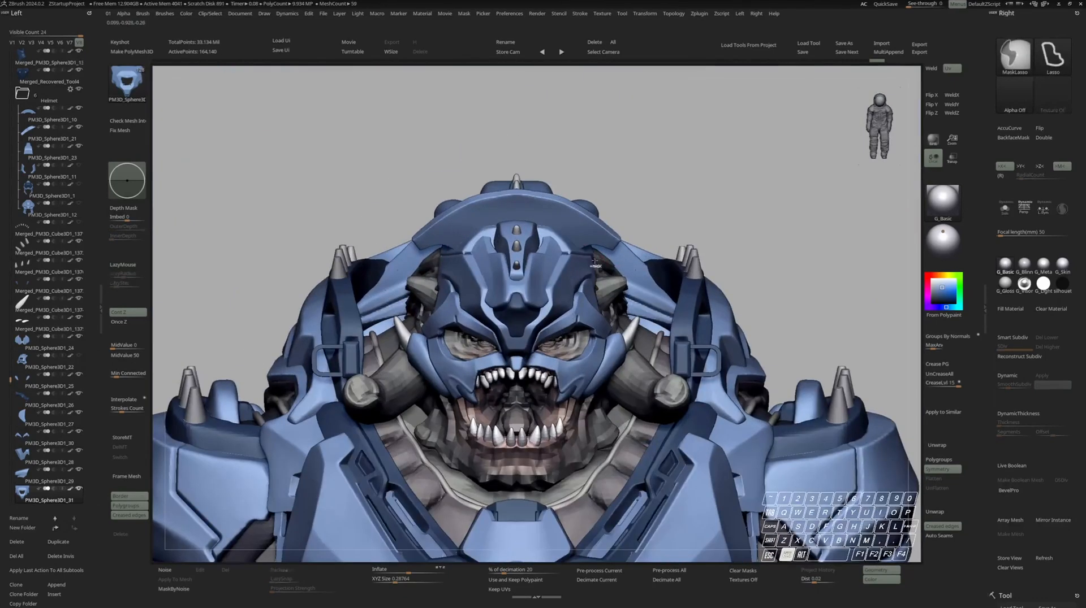
Carve symmetrical grooves around the central forehead plates on the helmet base copy with the PanelCut brush
{"action": "right_click_drag", "start_coordinate": [390, 266], "coordinate": [445, 273]}
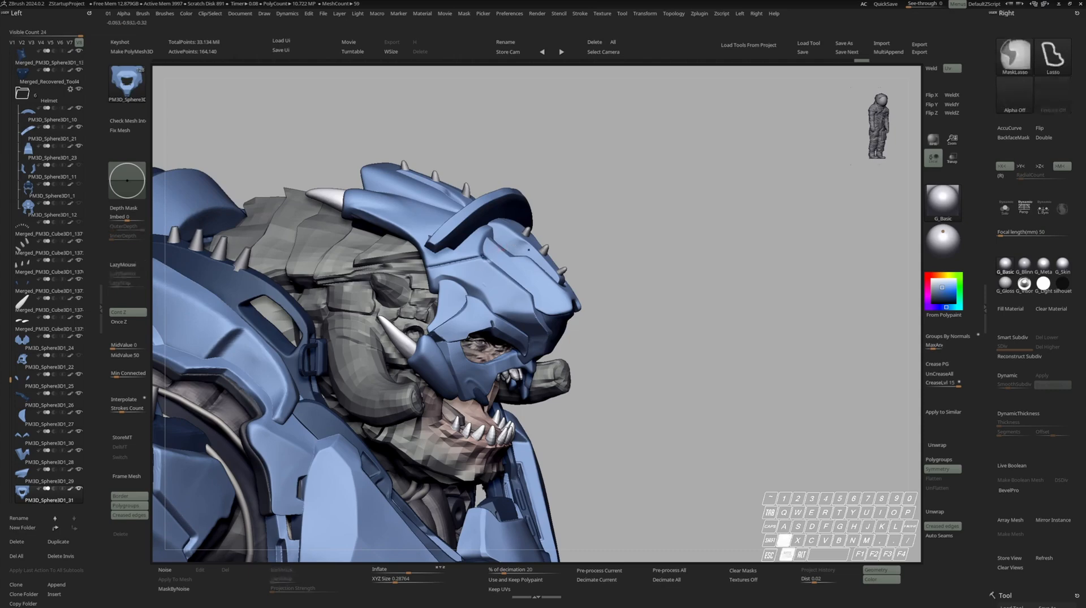
{"action": "right_click_drag", "start_coordinate": [450, 282], "coordinate": [599, 246]}
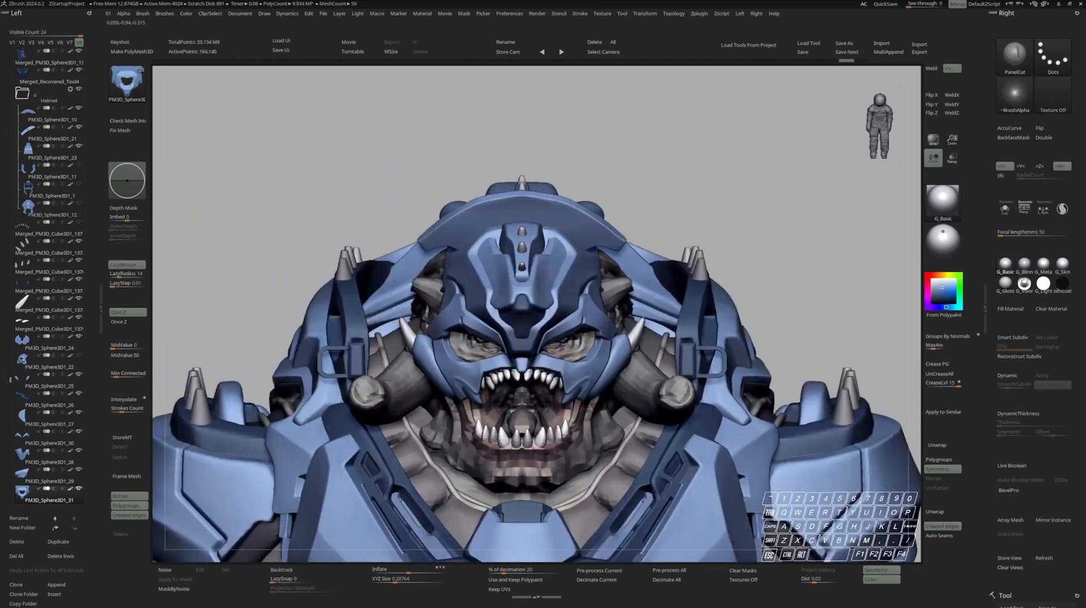
{"action": "key", "text": "s"}
{"action": "key", "text": "s"}
{"action": "mouse_move", "coordinate": [589, 254]}
{"action": "right_mouse_down", "text": "ctrl"}
{"action": "mouse_move", "coordinate": [592, 267]}
{"action": "mouse_move", "coordinate": [607, 194]}
{"action": "right_mouse_up", "text": "ctrl"}
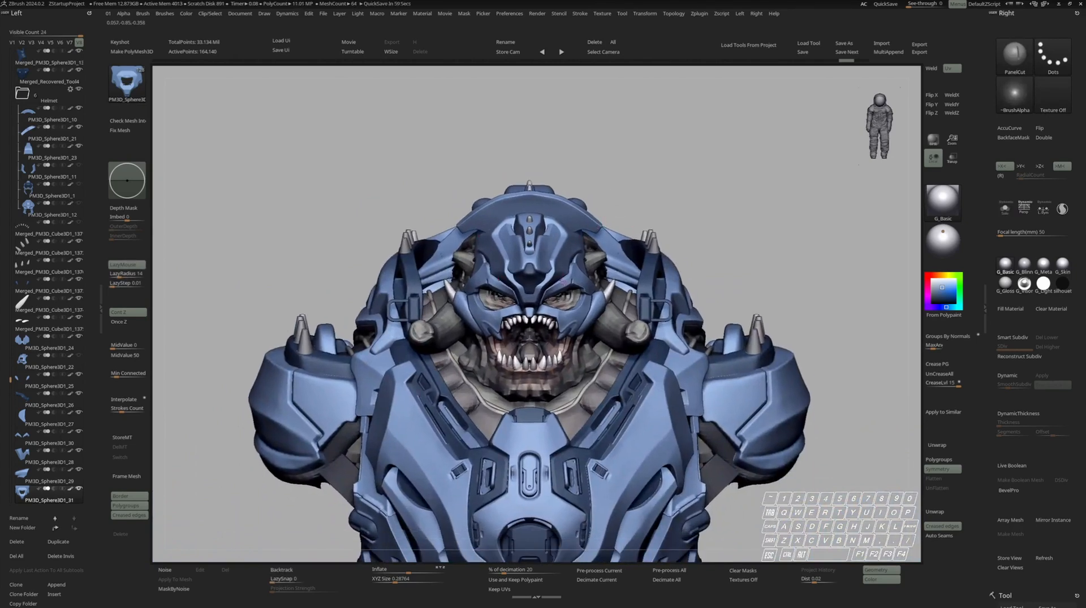
{"action": "right_click_drag", "start_coordinate": [567, 252], "coordinate": [546, 292]}
{"action": "key", "text": "l"}
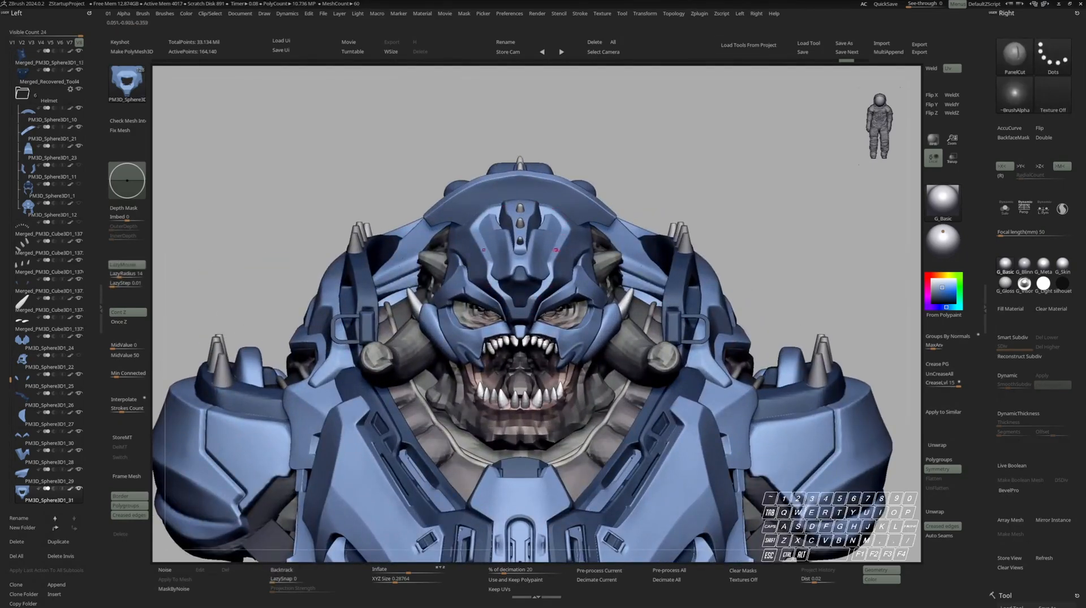
{"action": "key", "text": "s"}
{"action": "right_click_drag", "start_coordinate": [557, 247], "coordinate": [551, 289], "text": "ctrl"}
{"action": "right_click_drag", "start_coordinate": [551, 289], "coordinate": [537, 305]}
{"action": "key", "text": "s"}
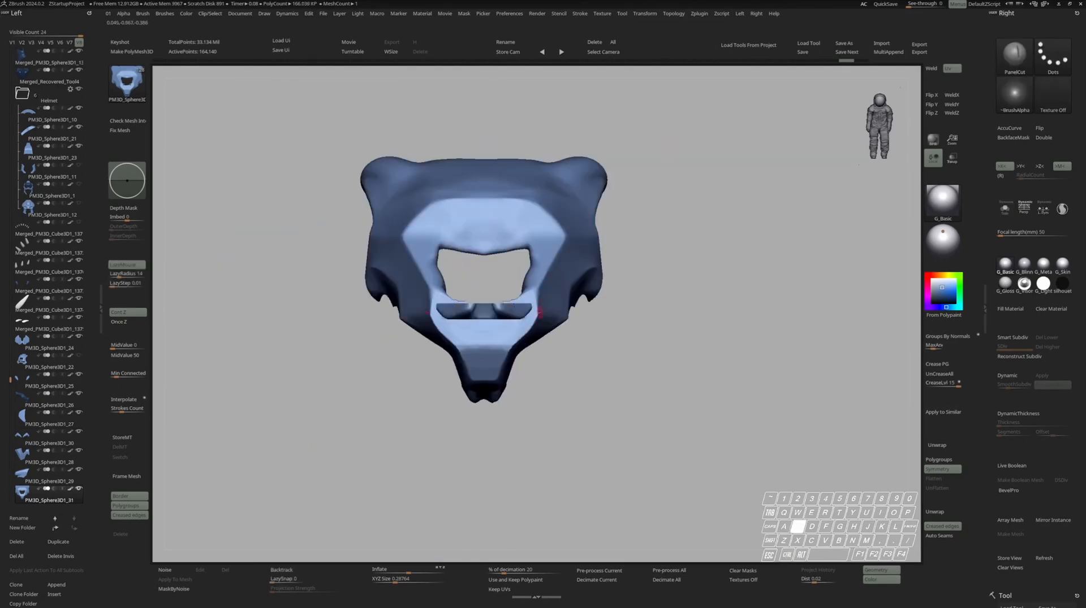
{"action": "mouse_move", "coordinate": [579, 237]}
{"action": "right_mouse_down", "text": "ctrl"}
{"action": "mouse_move", "coordinate": [571, 207]}
{"action": "mouse_move", "coordinate": [562, 226]}
{"action": "right_mouse_up", "text": "ctrl"}
{"action": "right_click", "coordinate": [550, 276]}
{"action": "left_click_drag", "start_coordinate": [540, 255], "coordinate": [559, 215]}
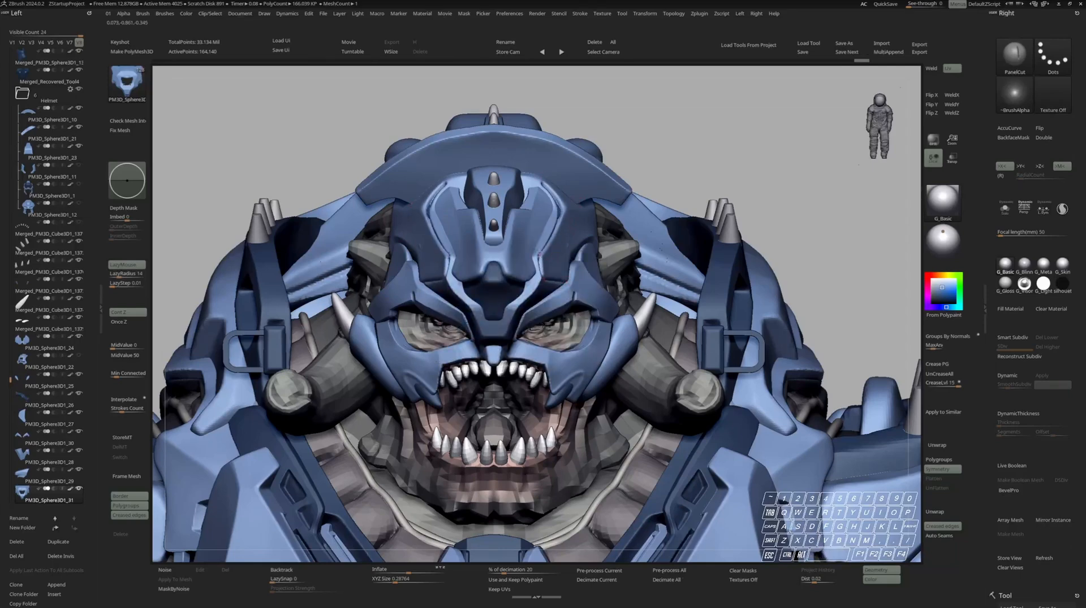
{"action": "mouse_move", "coordinate": [552, 253]}
{"action": "right_mouse_down"}
{"action": "mouse_move", "coordinate": [675, 252]}
{"action": "mouse_move", "coordinate": [470, 255]}
{"action": "mouse_move", "coordinate": [577, 256]}
{"action": "mouse_move", "coordinate": [549, 252]}
{"action": "mouse_move", "coordinate": [545, 317]}
{"action": "mouse_move", "coordinate": [544, 255]}
{"action": "right_mouse_up"}
{"action": "mouse_move", "coordinate": [543, 255]}
{"action": "right_mouse_down", "text": "ctrl"}
{"action": "mouse_move", "coordinate": [540, 215]}
{"action": "mouse_move", "coordinate": [554, 255]}
{"action": "right_mouse_up", "text": "ctrl"}
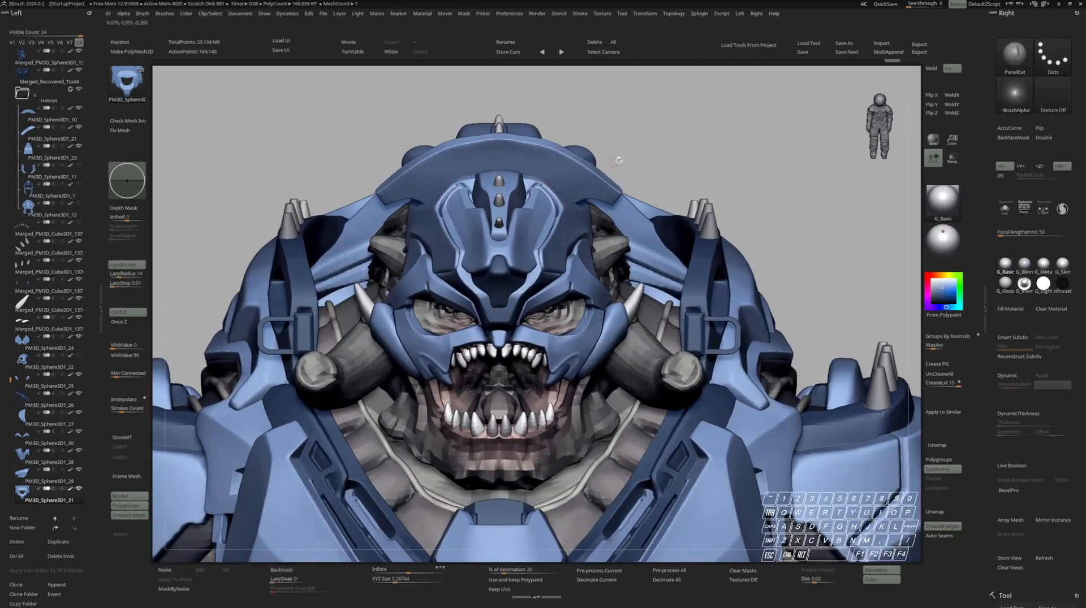
{"action": "right_click_drag", "start_coordinate": [575, 174], "coordinate": [581, 186]}
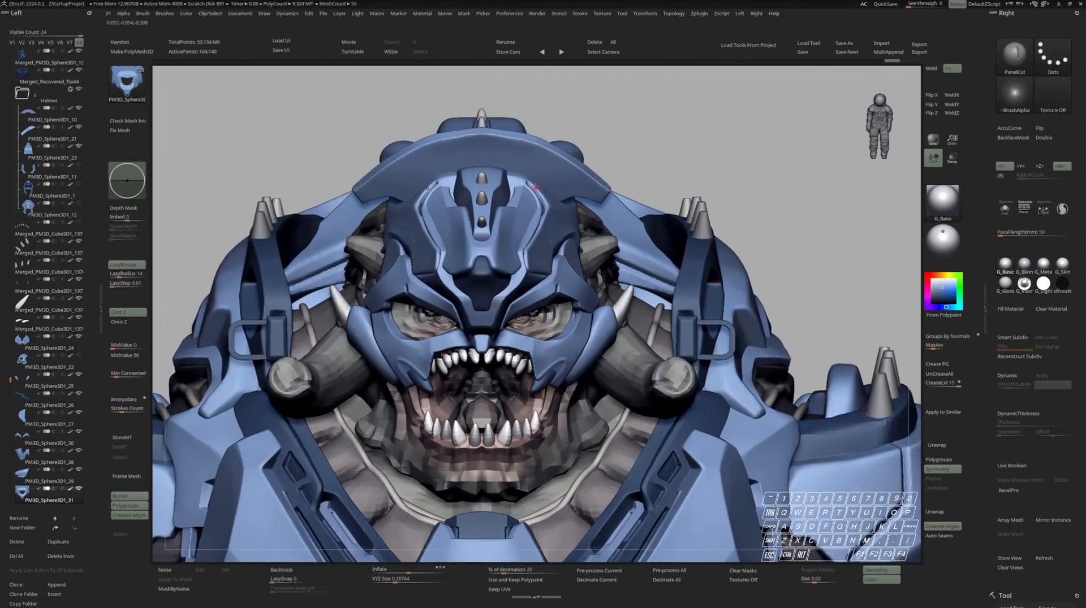
Adjust the helmet base copy around the carved forehead grooves with the Move brush at varying sizes
{"action": "key", "text": "b"}
{"action": "key", "text": "m"}
{"action": "key", "text": "v"}
{"action": "key", "text": "space"}
{"action": "mouse_move", "coordinate": [529, 178]}
{"action": "right_mouse_down"}
{"action": "mouse_move", "coordinate": [524, 192]}
{"action": "mouse_move", "coordinate": [531, 164]}
{"action": "mouse_move", "coordinate": [540, 169]}
{"action": "right_mouse_up"}
{"action": "key", "text": "b"}
{"action": "key", "text": "m"}
{"action": "key", "text": "v"}
{"action": "key", "text": "s"}
{"action": "key", "text": "s"}
{"action": "mouse_move", "coordinate": [581, 230]}
{"action": "right_mouse_down"}
{"action": "mouse_move", "coordinate": [486, 221]}
{"action": "mouse_move", "coordinate": [526, 232]}
{"action": "mouse_move", "coordinate": [491, 237]}
{"action": "mouse_move", "coordinate": [577, 317]}
{"action": "mouse_move", "coordinate": [589, 272]}
{"action": "right_mouse_up"}
{"action": "key", "text": "s"}
{"action": "key", "text": "s"}
{"action": "key", "text": "s"}
Isolate the helmet base copy and trim its side edge with ClipCurve
{"action": "key", "text": "space"}
{"action": "key", "text": "s"}
{"action": "key", "text": "s"}
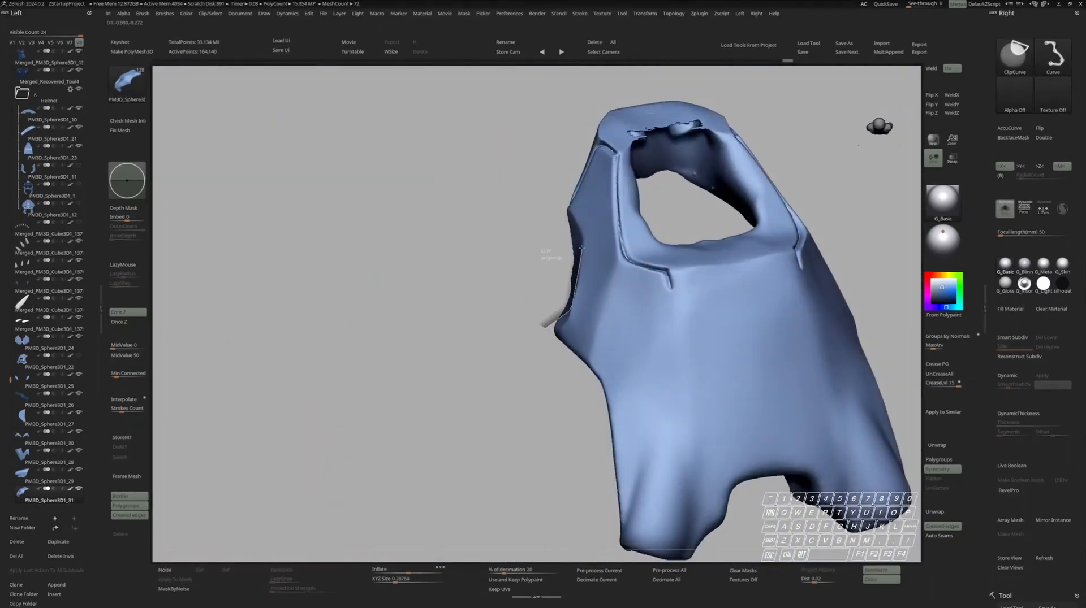
{"action": "left_click_drag", "start_coordinate": [544, 194], "coordinate": [542, 191], "text": "ctrl+shift"}
{"action": "mouse_move", "coordinate": [576, 316]}
{"action": "right_mouse_down"}
{"action": "mouse_move", "coordinate": [673, 236]}
{"action": "mouse_move", "coordinate": [727, 247]}
{"action": "mouse_move", "coordinate": [780, 238]}
{"action": "mouse_move", "coordinate": [657, 245]}
{"action": "mouse_move", "coordinate": [659, 225]}
{"action": "mouse_move", "coordinate": [837, 235]}
{"action": "right_mouse_up"}
Select neighbouring helmet pieces in turn and adjust how they fit together with a resized Move brush
{"action": "key", "text": "s"}
{"action": "left_click", "coordinate": [678, 236], "text": "alt"}
{"action": "key", "text": "space"}
{"action": "left_click", "coordinate": [677, 218], "text": "alt"}
{"action": "left_click", "coordinate": [566, 170], "text": "alt"}
{"action": "key", "text": "s"}
{"action": "right_click_drag", "start_coordinate": [565, 169], "coordinate": [631, 245], "text": "ctrl"}
{"action": "key", "text": "s"}
{"action": "left_click", "coordinate": [621, 263], "text": "alt"}
{"action": "key", "text": "s"}
{"action": "key", "text": "s"}
{"action": "left_click", "coordinate": [571, 212], "text": "alt"}
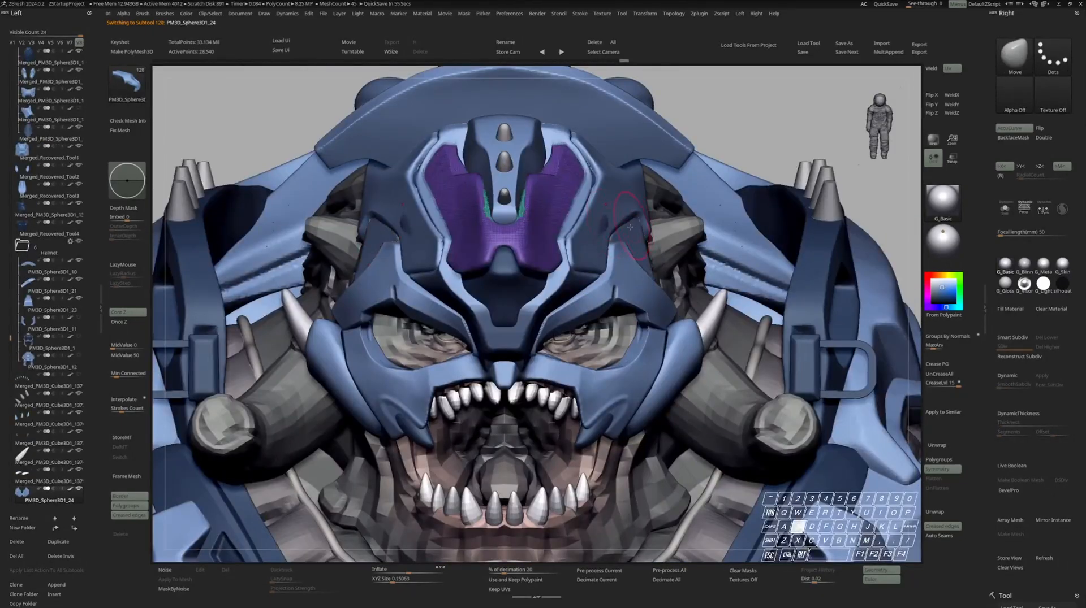
Slice the forehead side plates with KnifeCurve and adjust their edges with the Move brush
{"action": "mouse_move", "coordinate": [577, 215]}
{"action": "right_mouse_down", "text": "ctrl"}
{"action": "mouse_move", "coordinate": [592, 219]}
{"action": "mouse_move", "coordinate": [575, 221]}
{"action": "mouse_move", "coordinate": [594, 208]}
{"action": "right_mouse_up", "text": "ctrl"}
{"action": "key", "text": "space"}
{"action": "key", "text": "space"}
{"action": "left_click_drag", "start_coordinate": [597, 206], "coordinate": [629, 195], "text": "ctrl+shift"}
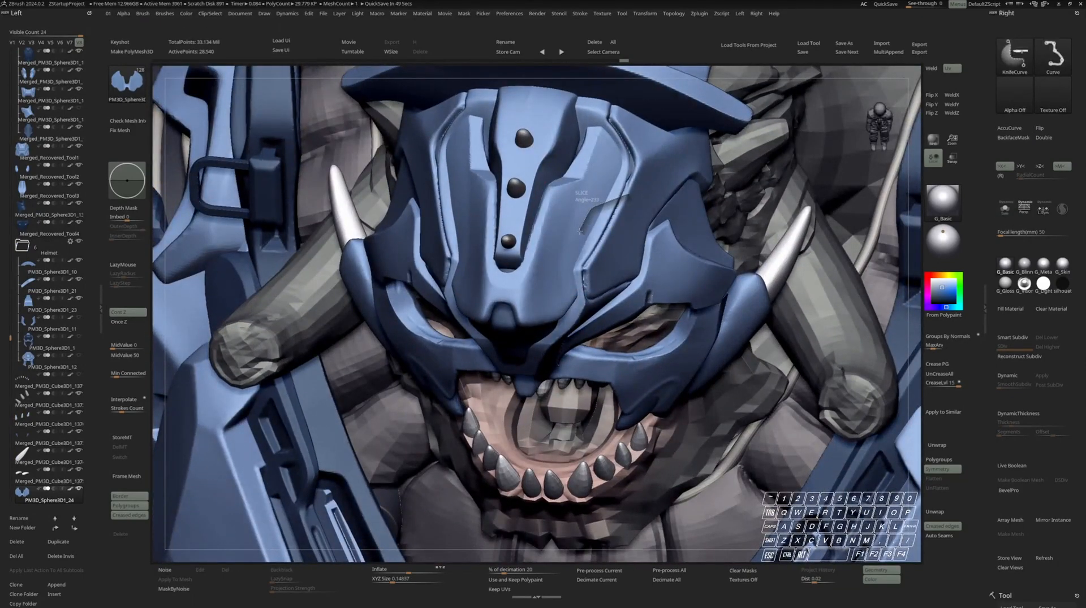
{"action": "left_click_drag", "start_coordinate": [629, 195], "coordinate": [631, 195], "text": "ctrl+shift"}
{"action": "right_click_drag", "start_coordinate": [627, 201], "coordinate": [601, 218]}
{"action": "key", "text": "space"}
{"action": "key", "text": "space"}
{"action": "key", "text": "shift+f"}
{"action": "key", "text": "shift+f"}
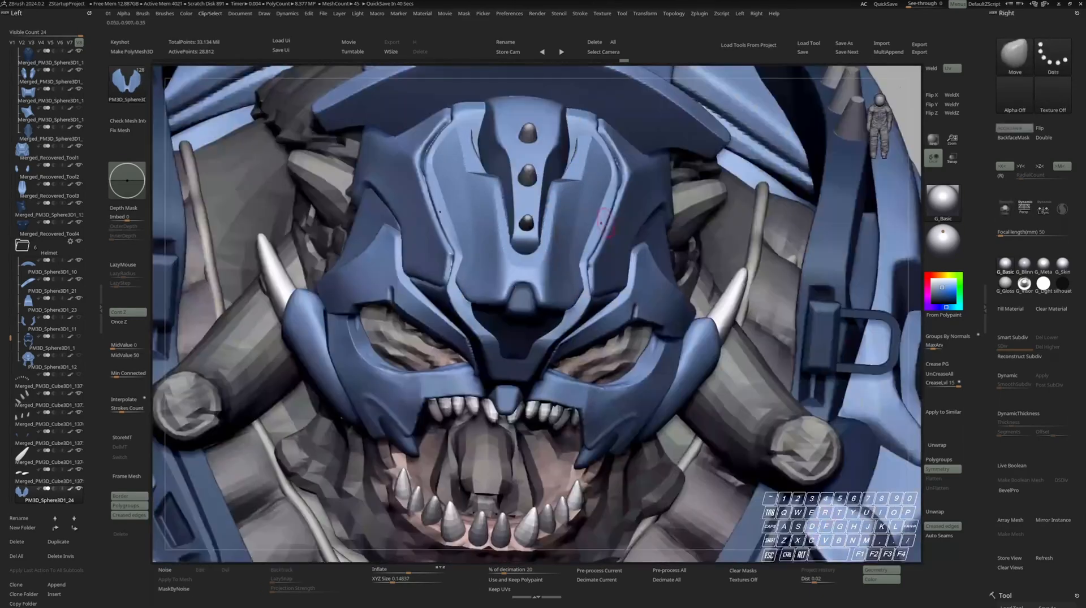
Trim the outer edges of the forehead side plates with repeated ClipCurve cuts from several angles
{"action": "right_click_drag", "start_coordinate": [604, 223], "coordinate": [585, 228]}
{"action": "key", "text": "space"}
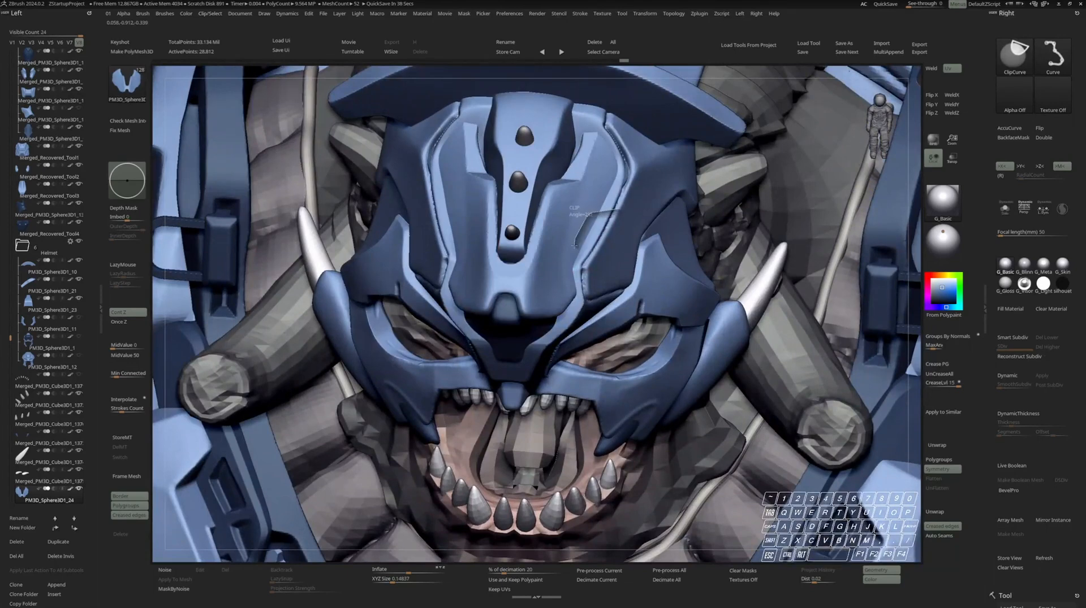
{"action": "left_click_drag", "start_coordinate": [581, 264], "coordinate": [581, 265], "text": "ctrl+shift"}
{"action": "mouse_move", "coordinate": [588, 261]}
{"action": "right_mouse_down"}
{"action": "mouse_move", "coordinate": [611, 231]}
{"action": "mouse_move", "coordinate": [612, 243]}
{"action": "mouse_move", "coordinate": [591, 248]}
{"action": "right_mouse_up"}
{"action": "right_click_drag", "start_coordinate": [615, 159], "coordinate": [620, 175], "text": "ctrl"}
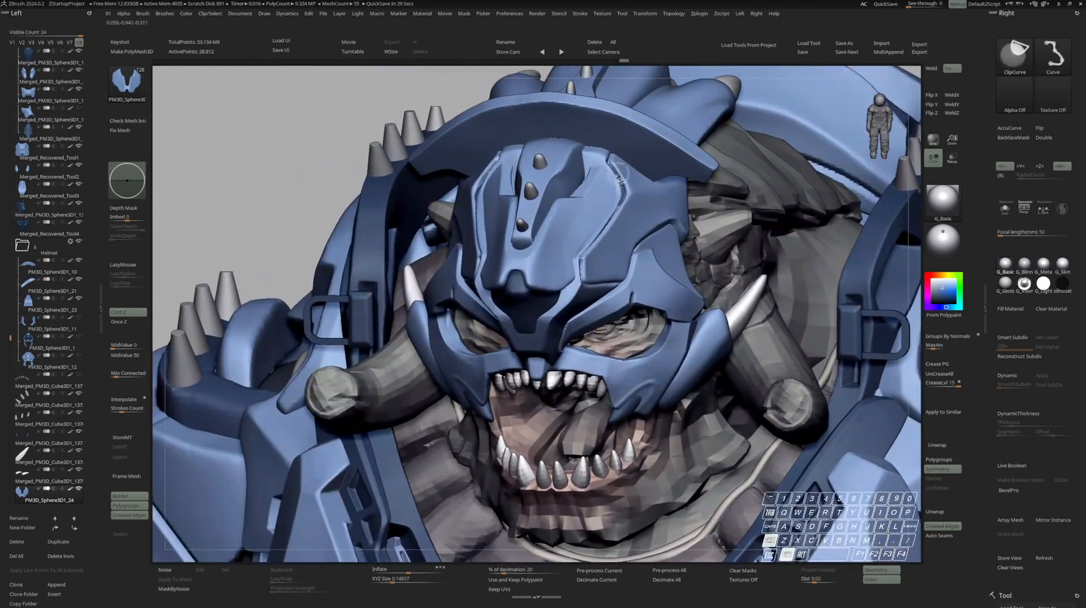
{"action": "left_click_drag", "start_coordinate": [597, 217], "coordinate": [597, 219], "text": "ctrl+shift"}
{"action": "mouse_move", "coordinate": [599, 210]}
{"action": "right_mouse_down"}
{"action": "mouse_move", "coordinate": [613, 227]}
{"action": "mouse_move", "coordinate": [599, 248]}
{"action": "right_mouse_up"}
{"action": "key", "text": "ctrl+shift"}
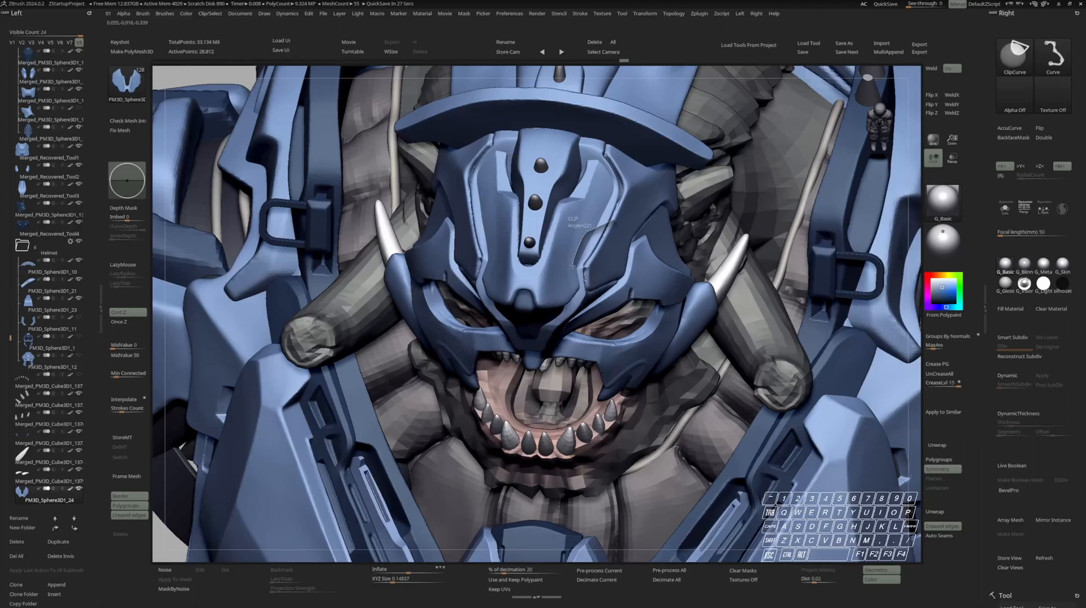
{"action": "left_click_drag", "start_coordinate": [614, 221], "coordinate": [616, 220], "text": "ctrl+shift"}
{"action": "mouse_move", "coordinate": [588, 278]}
{"action": "right_mouse_down"}
{"action": "mouse_move", "coordinate": [598, 265]}
{"action": "mouse_move", "coordinate": [587, 299]}
{"action": "right_mouse_up"}
{"action": "key", "text": "ctrl+shift"}
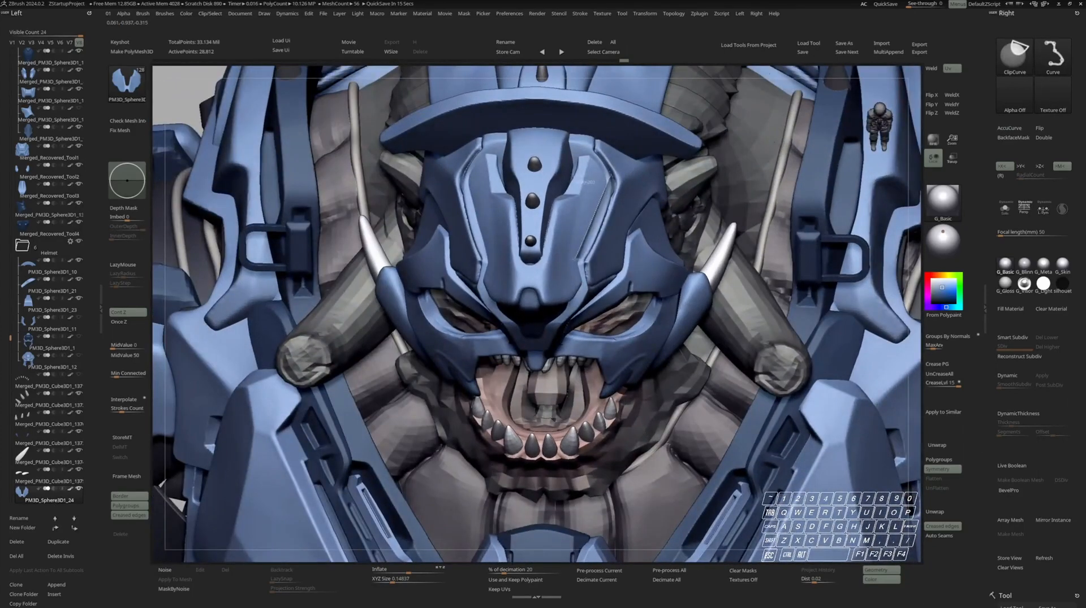
{"action": "left_click_drag", "start_coordinate": [574, 282], "coordinate": [575, 284], "text": "ctrl+shift"}
{"action": "mouse_move", "coordinate": [578, 282]}
{"action": "right_mouse_down"}
{"action": "mouse_move", "coordinate": [588, 251]}
{"action": "mouse_move", "coordinate": [575, 250]}
{"action": "right_mouse_up"}
{"action": "key", "text": "ctrl+shift"}
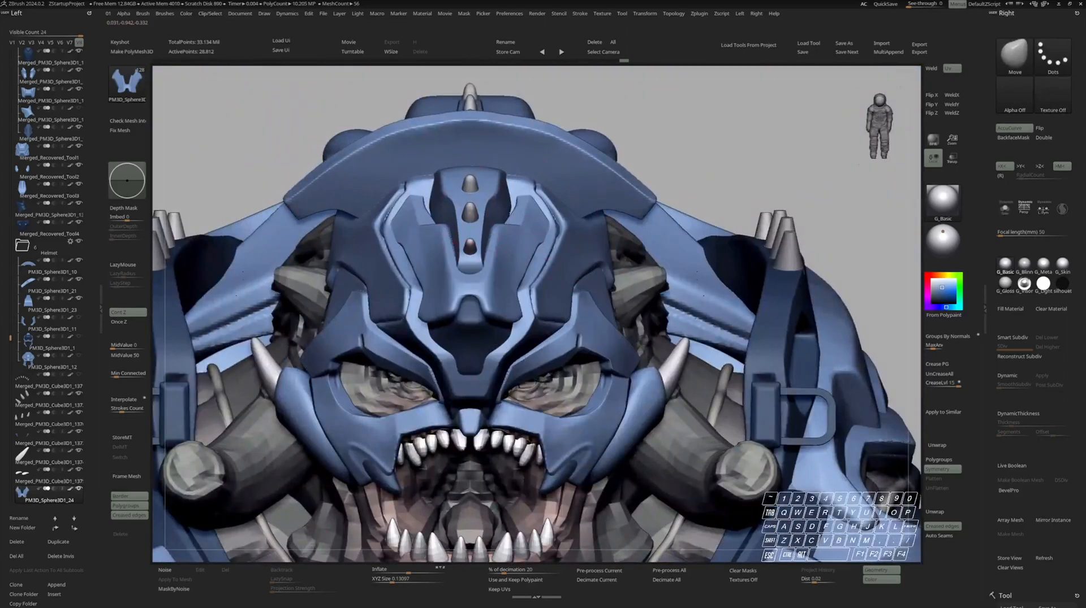
Rework the isolated helmet base copy around its central opening with MaskLasso and the Nash-Fold brush
{"action": "key", "text": "space"}
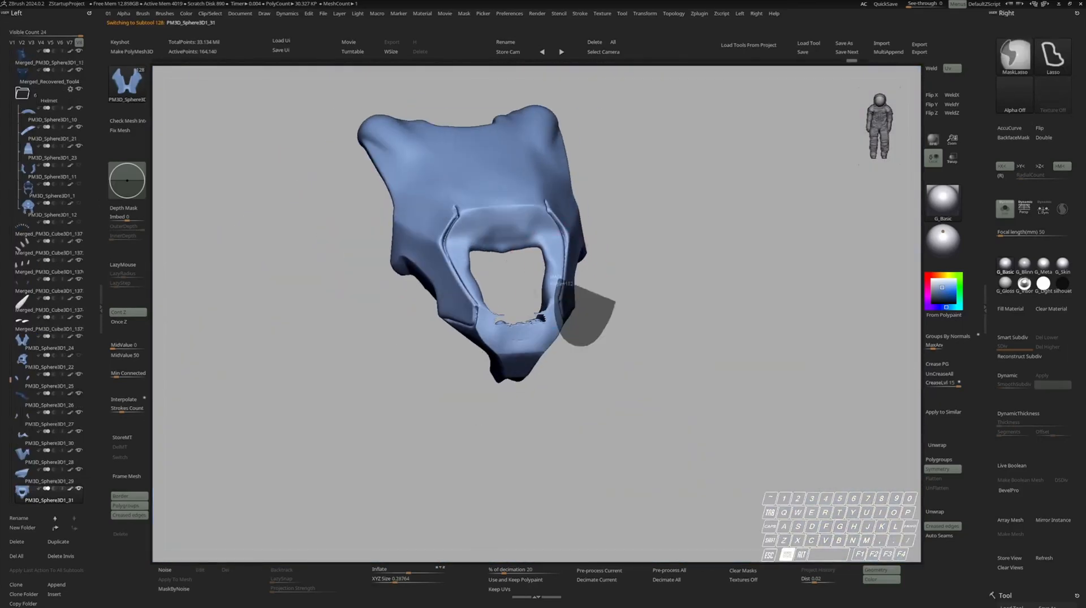
{"action": "key", "text": "space"}
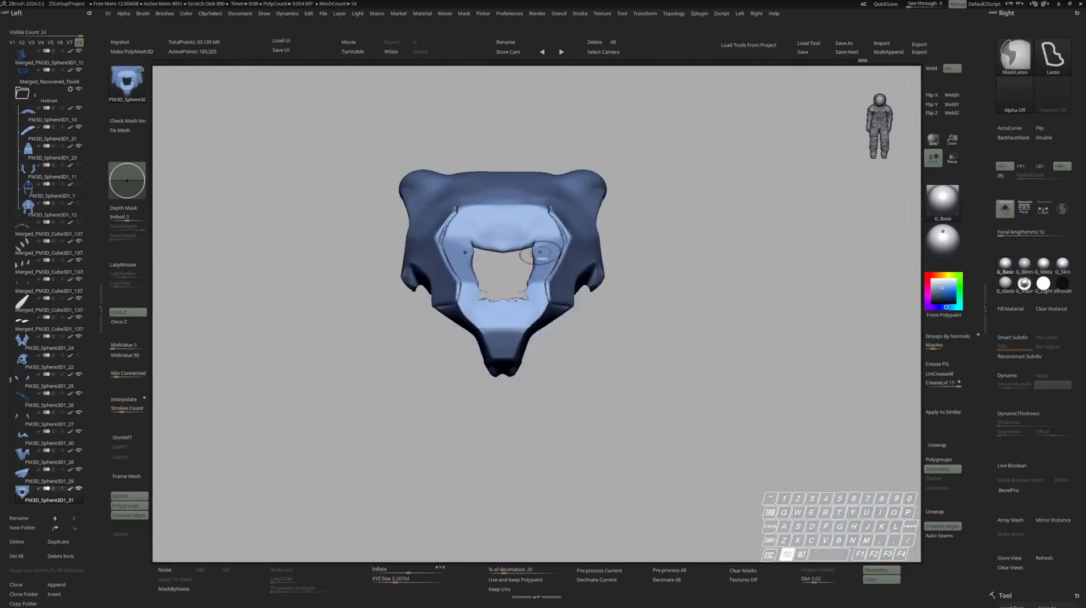
{"action": "key", "text": "b"}
{"action": "left_click", "coordinate": [576, 380]}
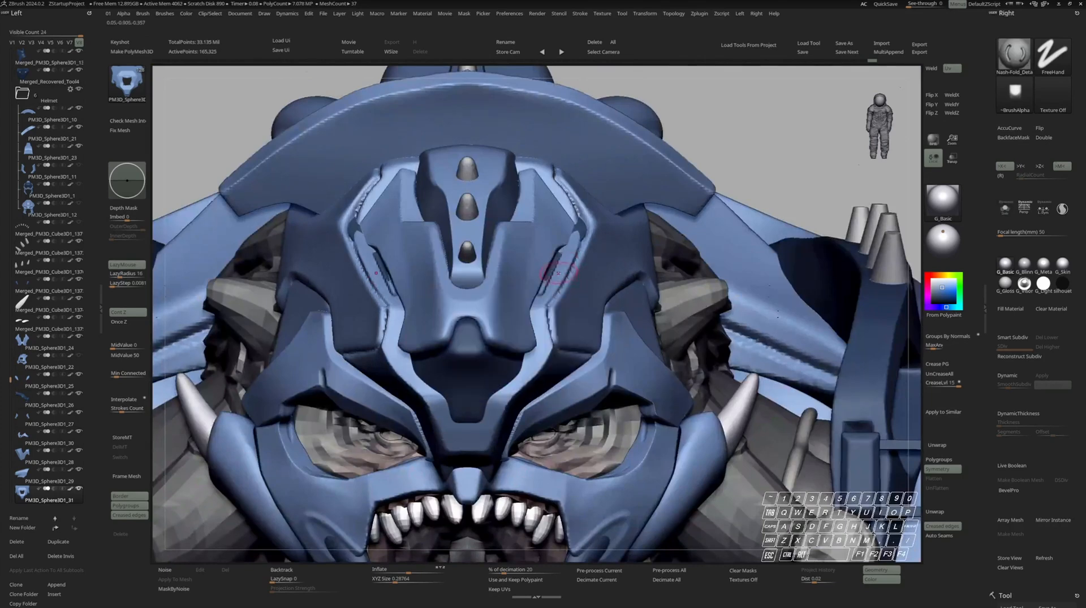
{"action": "key", "text": "m"}
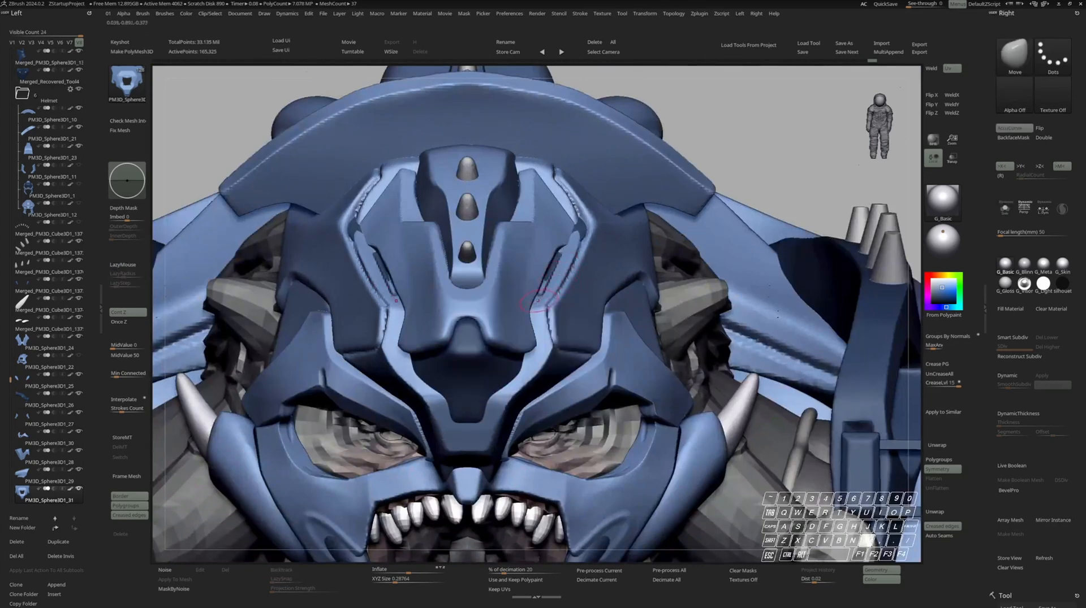
Adjust how the forehead pieces and the helmet base copy fit together with a resized Move brush
{"action": "left_click", "coordinate": [550, 274], "text": "alt"}
{"action": "right_click", "coordinate": [545, 291]}
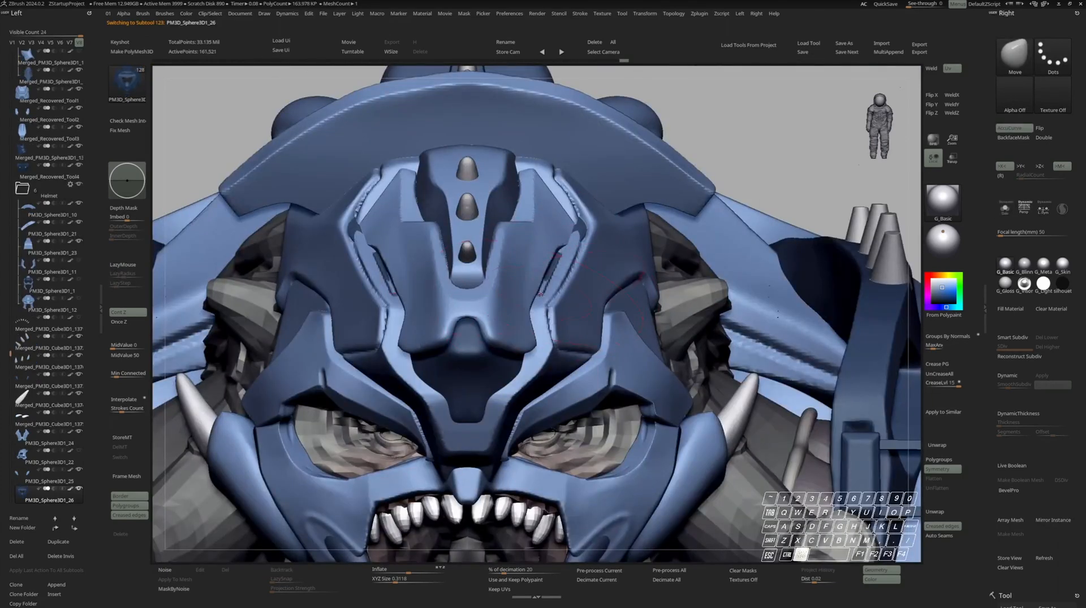
{"action": "key", "text": "space"}
{"action": "key", "text": "space"}
{"action": "right_click_drag", "start_coordinate": [529, 301], "coordinate": [530, 255], "text": "ctrl"}
{"action": "mouse_move", "coordinate": [530, 254]}
{"action": "right_mouse_down"}
{"action": "mouse_move", "coordinate": [594, 261]}
{"action": "mouse_move", "coordinate": [540, 254]}
{"action": "mouse_move", "coordinate": [557, 252]}
{"action": "mouse_move", "coordinate": [567, 319]}
{"action": "right_mouse_up"}
{"action": "key", "text": "space"}
{"action": "left_click_drag", "start_coordinate": [598, 266], "coordinate": [603, 268]}
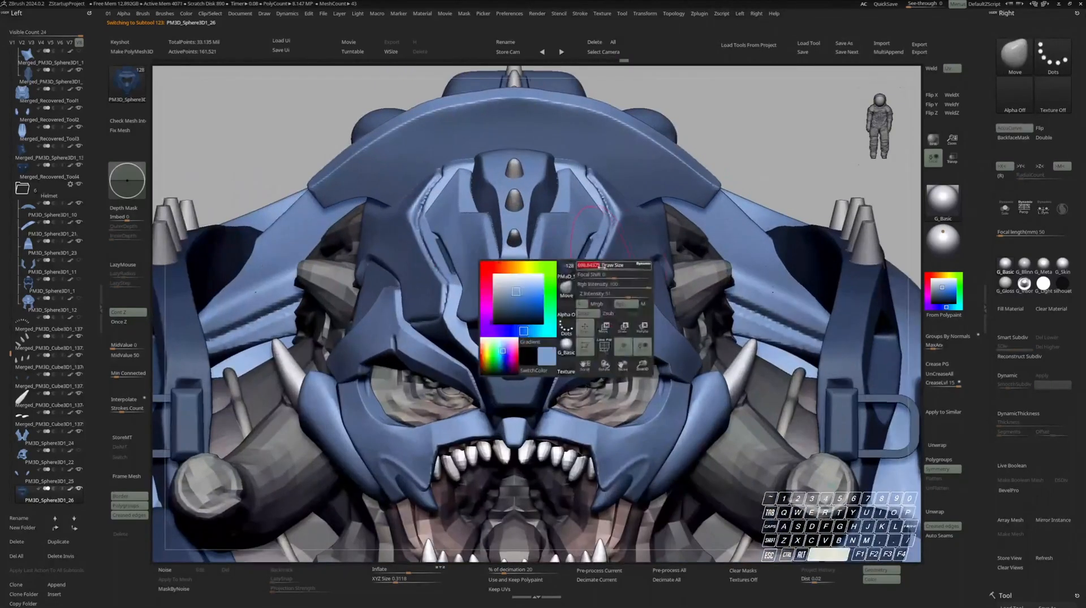
{"action": "key", "text": "space"}
{"action": "mouse_move", "coordinate": [598, 198]}
{"action": "left_mouse_down"}
{"action": "mouse_move", "coordinate": [592, 193]}
{"action": "mouse_move", "coordinate": [600, 202]}
{"action": "left_mouse_up"}
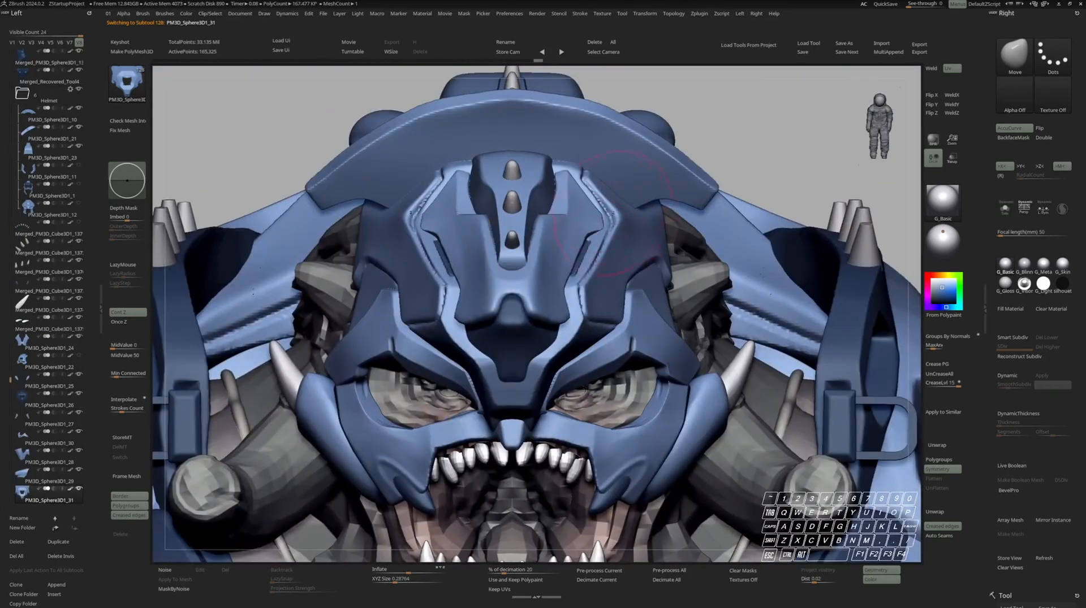
Isolate the helmet base copy and flatten its surfaces with the hPolish brush
{"action": "right_click_drag", "start_coordinate": [573, 150], "coordinate": [666, 169], "text": "ctrl"}
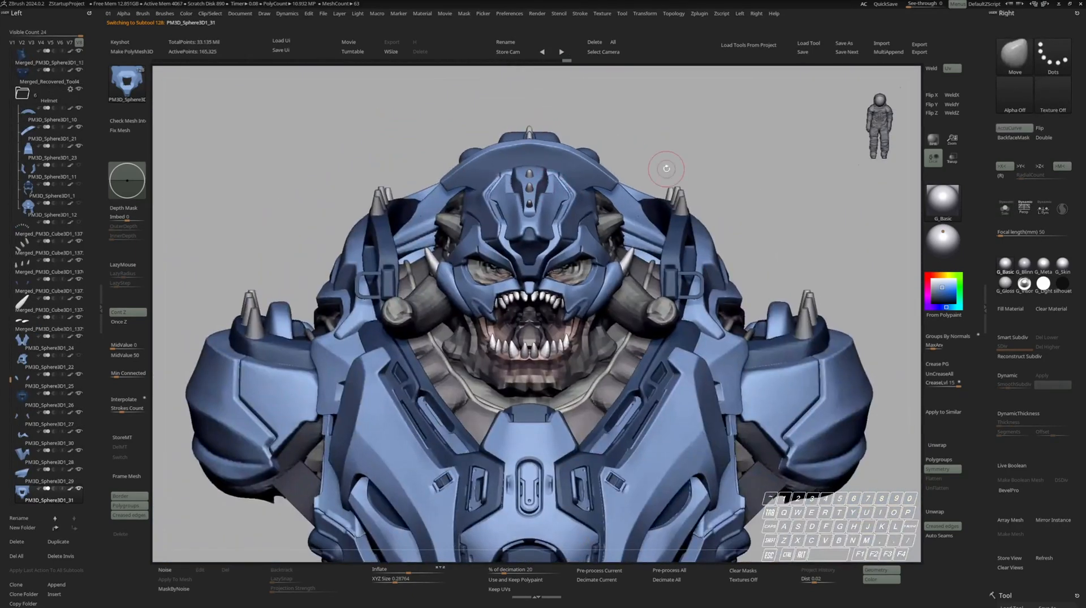
{"action": "right_click_drag", "start_coordinate": [555, 247], "coordinate": [568, 223], "text": "ctrl"}
{"action": "right_click_drag", "start_coordinate": [567, 223], "coordinate": [577, 271]}
{"action": "key", "text": "h"}
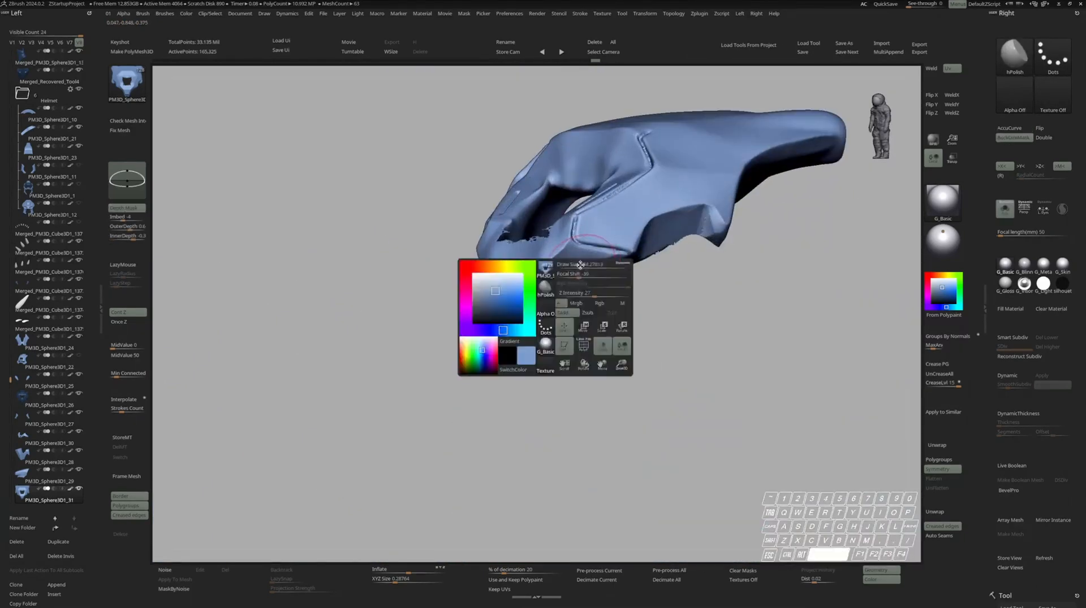
Stamp small round details on both sides of the forehead above the brows with the Alpha_Brush
{"action": "key", "text": "ctrl+a"}
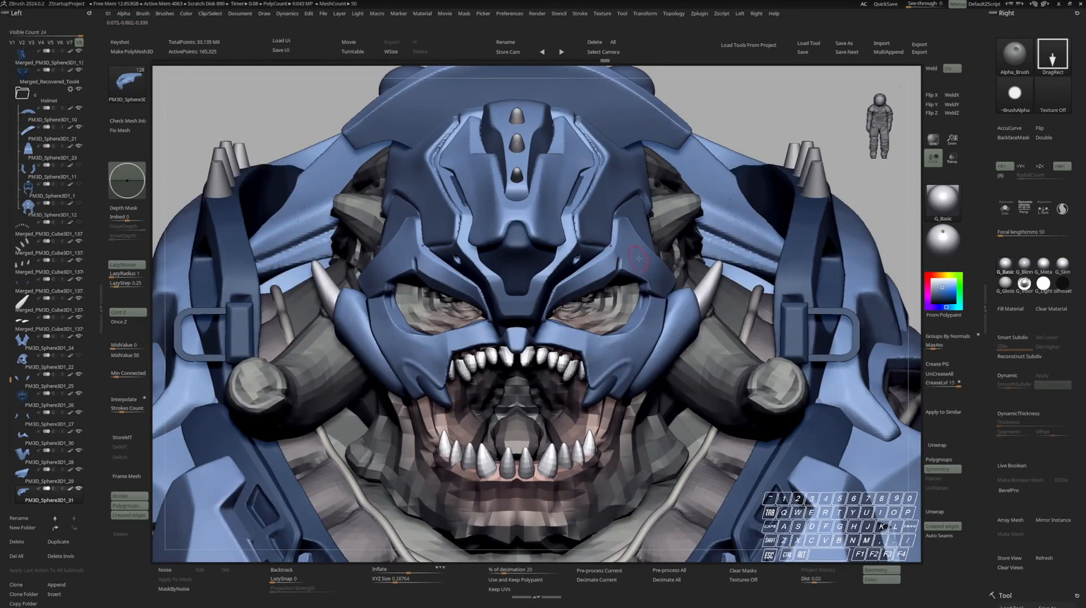
{"action": "right_click_drag", "start_coordinate": [638, 258], "coordinate": [582, 266]}
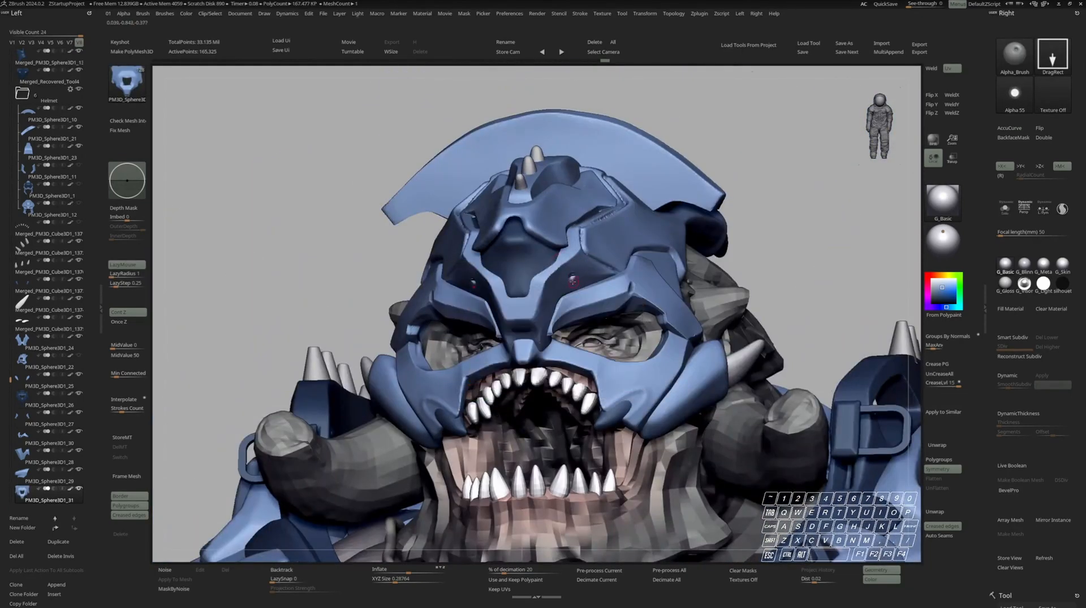
{"action": "right_click_drag", "start_coordinate": [572, 280], "coordinate": [529, 284]}
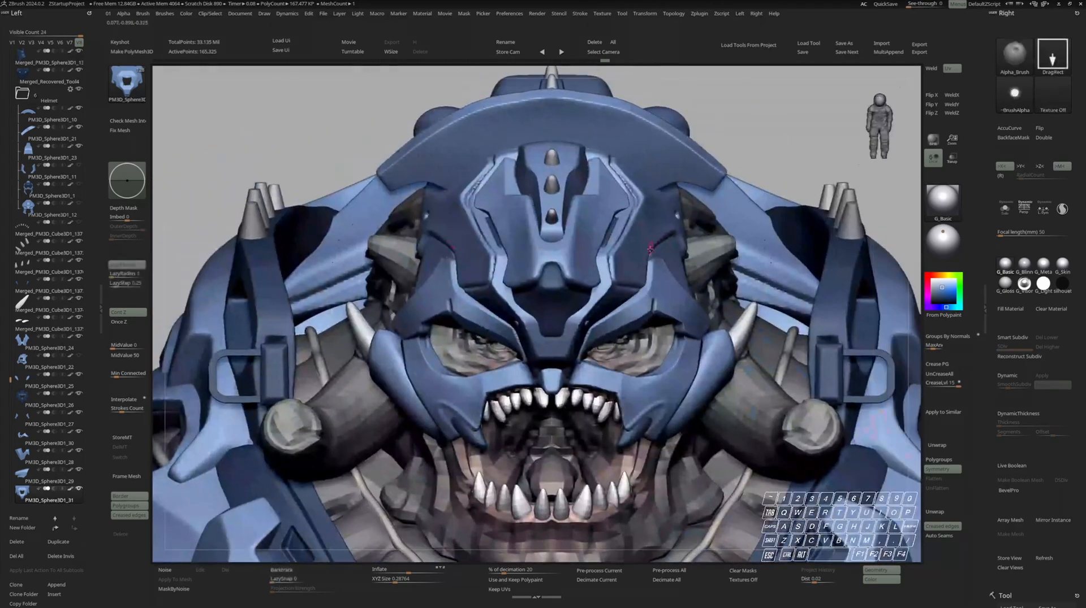
Select the mask plate around the eyes and stamp a small round detail on each cheek with the Alpha_Brush
{"action": "left_click", "coordinate": [645, 367], "text": "alt"}
{"action": "right_click_drag", "start_coordinate": [644, 340], "coordinate": [650, 243], "text": "ctrl"}
{"action": "right_click_drag", "start_coordinate": [565, 255], "coordinate": [636, 339]}
{"action": "key", "text": "s"}
{"action": "left_click_drag", "start_coordinate": [605, 365], "coordinate": [631, 374], "text": "ctrl+shift"}
{"action": "key", "text": "space"}
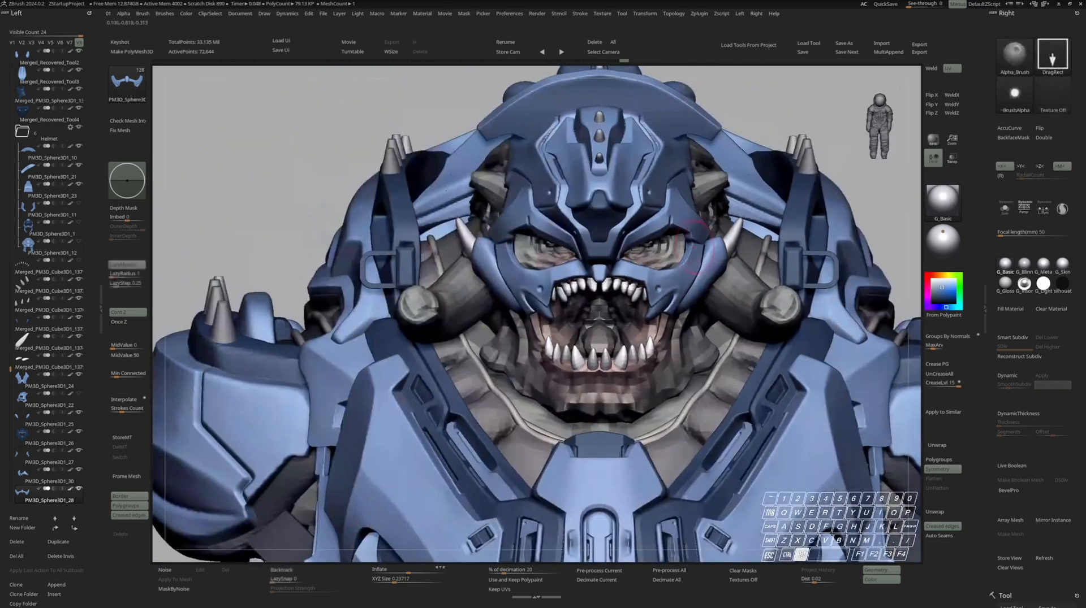
Fill the copied mask plate with a darker blue and adjust its fit around the eyes with the Move brush
{"action": "right_click_drag", "start_coordinate": [697, 247], "coordinate": [673, 247], "text": "alt"}
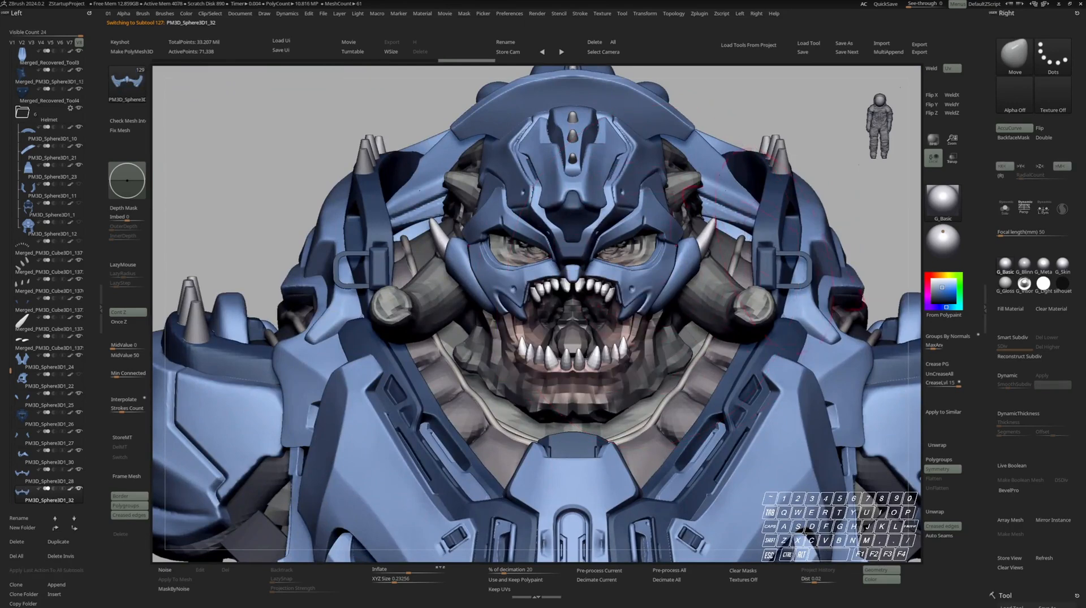
{"action": "key", "text": "c"}
{"action": "key", "text": "ctrl+f"}
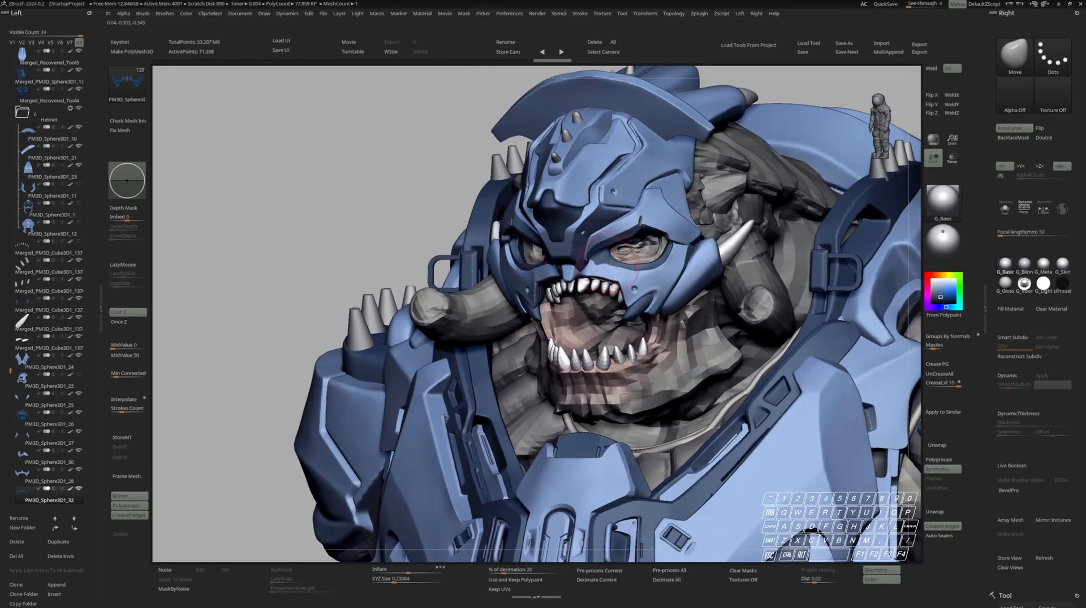
{"action": "mouse_move", "coordinate": [596, 268]}
{"action": "right_mouse_down"}
{"action": "mouse_move", "coordinate": [540, 268]}
{"action": "mouse_move", "coordinate": [645, 272]}
{"action": "mouse_move", "coordinate": [599, 269]}
{"action": "right_mouse_up"}
{"action": "key", "text": "space"}
{"action": "key", "text": "space"}
{"action": "key", "text": "space"}
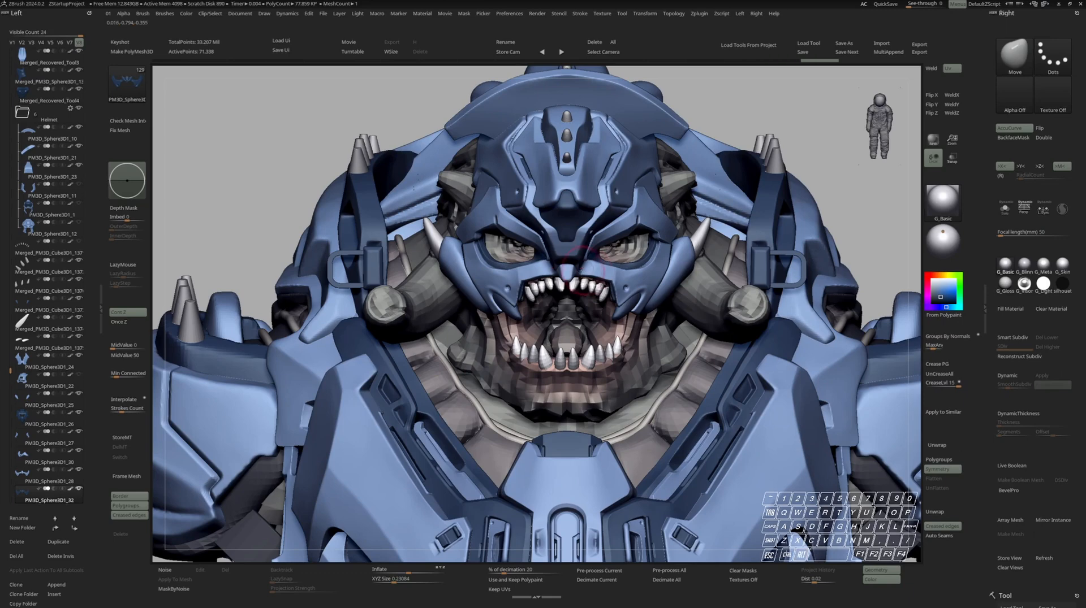
{"action": "key", "text": "ctrl+z"}
Select the outer mask plate and reshape it between the eyes and nose with a resized Move brush
{"action": "left_click", "coordinate": [598, 275], "text": "alt"}
{"action": "key", "text": "s"}
{"action": "key", "text": "grave"}
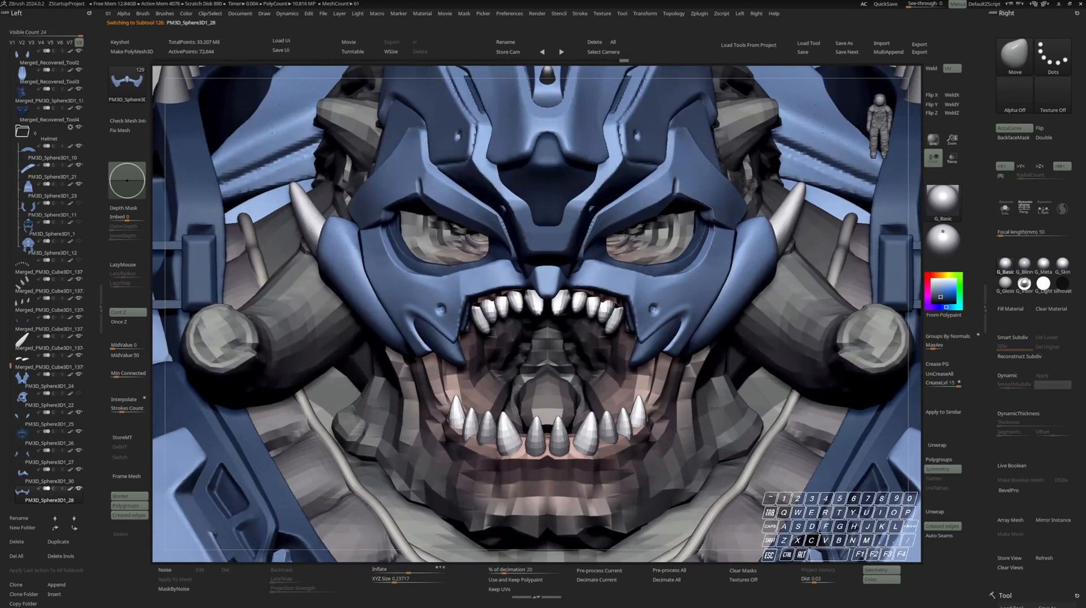
{"action": "right_click_drag", "start_coordinate": [592, 269], "coordinate": [545, 319]}
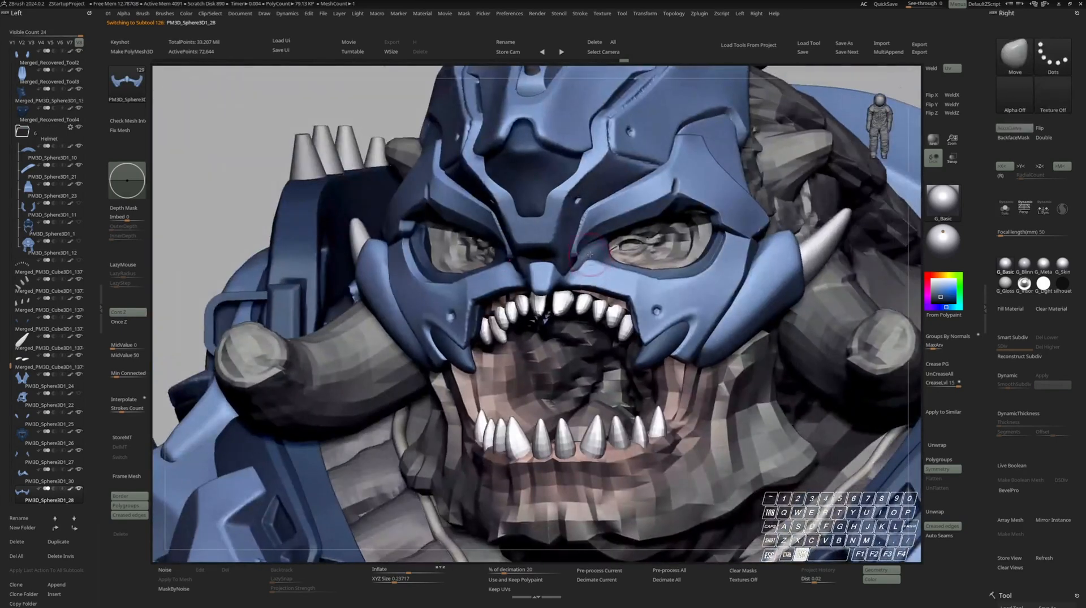
Select the dark inner mask plate and refine its edges around the eye openings with the EdgeRefine brush
{"action": "left_click", "coordinate": [590, 255], "text": "alt"}
{"action": "key", "text": "s"}
{"action": "key", "text": "space"}
{"action": "key", "text": "c"}
{"action": "key", "text": "space"}
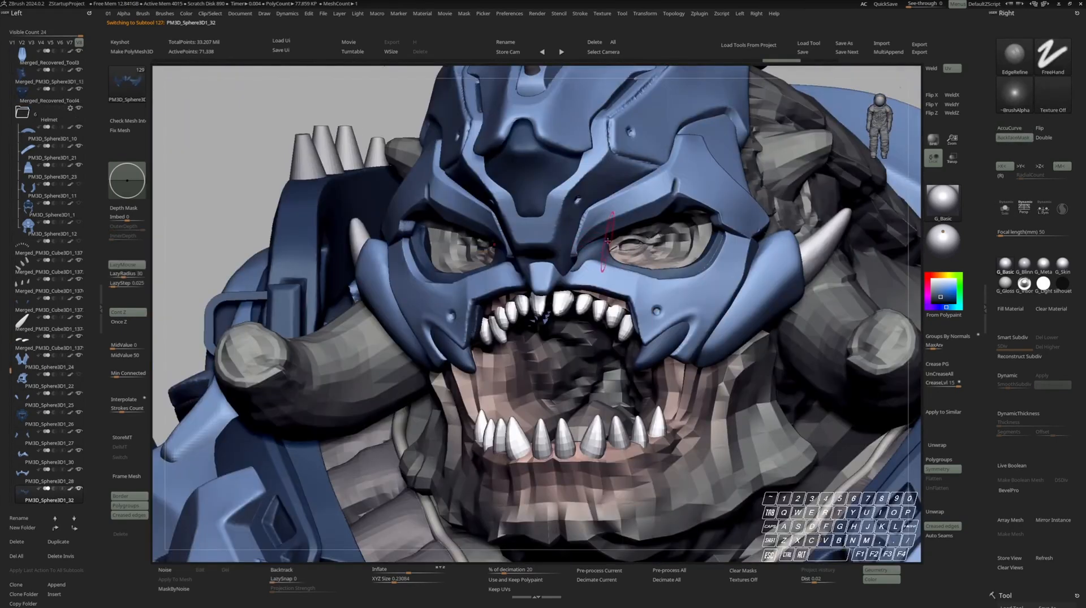
{"action": "mouse_move", "coordinate": [589, 266]}
{"action": "right_mouse_down", "text": "shift"}
{"action": "mouse_move", "coordinate": [628, 269]}
{"action": "mouse_move", "coordinate": [608, 291]}
{"action": "mouse_move", "coordinate": [593, 255]}
{"action": "mouse_move", "coordinate": [599, 273]}
{"action": "right_mouse_up", "text": "shift"}
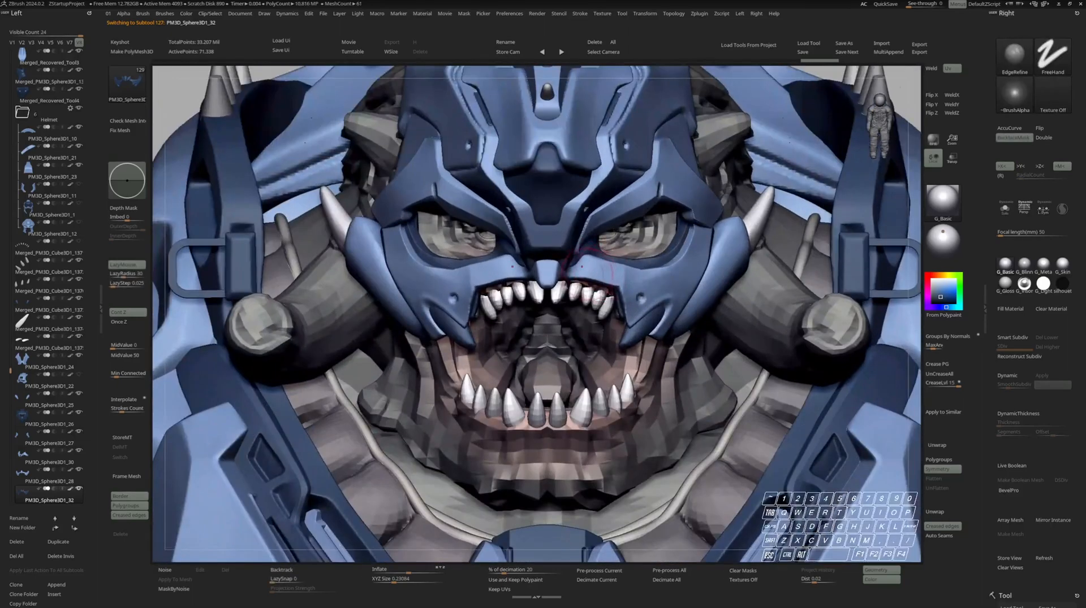
Shape the inner and outer mask plates around the eye corners and cheeks with a resized Move brush
{"action": "key", "text": "s"}
{"action": "key", "text": "space"}
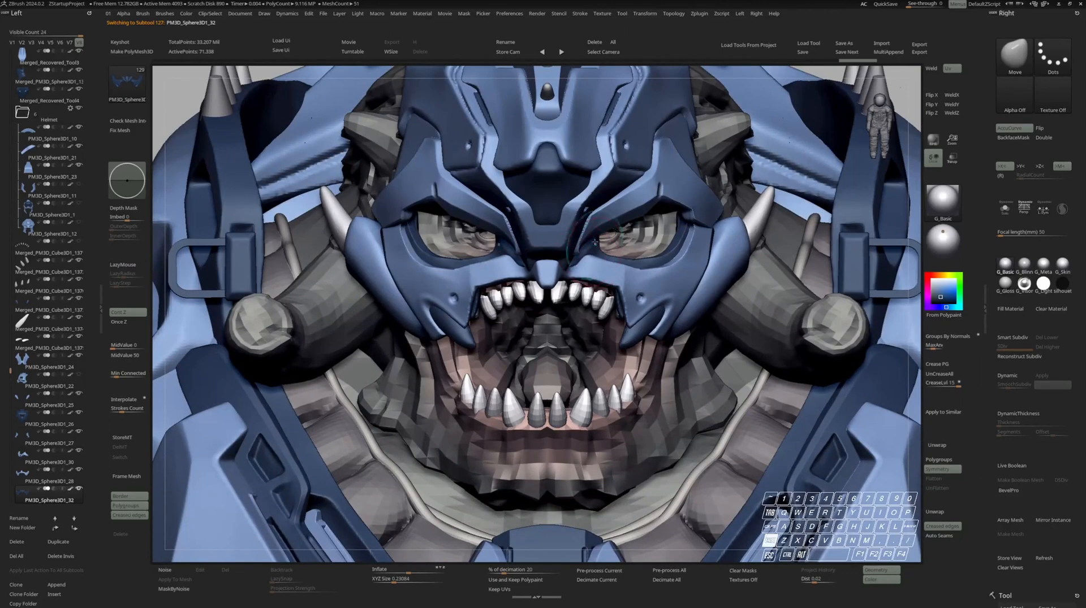
{"action": "left_click", "coordinate": [588, 263], "text": "alt"}
{"action": "key", "text": "space"}
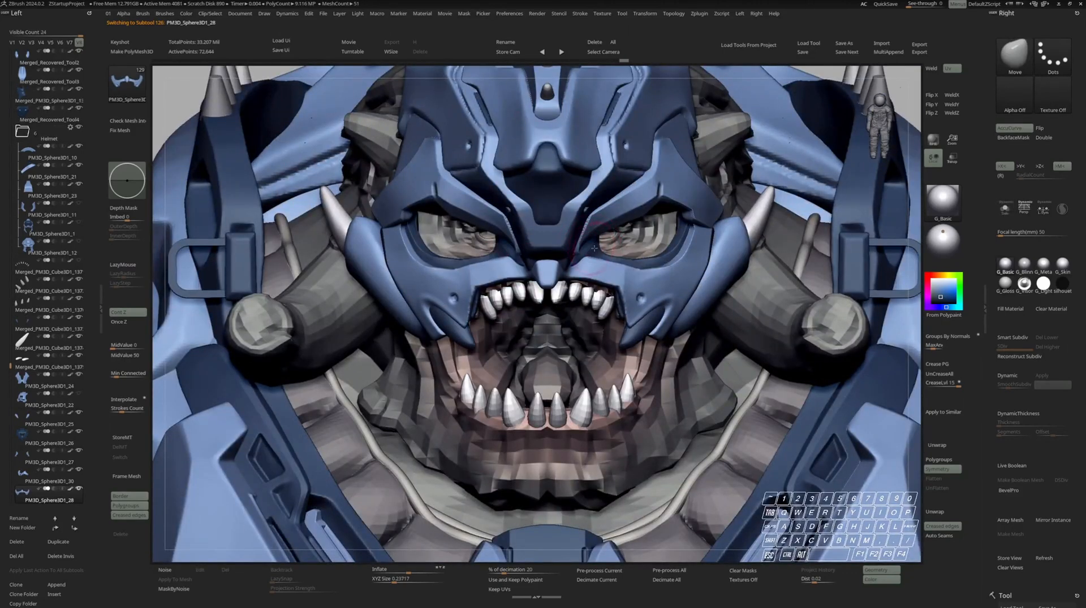
{"action": "mouse_move", "coordinate": [662, 266]}
{"action": "right_mouse_down", "text": "ctrl"}
{"action": "mouse_move", "coordinate": [659, 218]}
{"action": "mouse_move", "coordinate": [681, 238]}
{"action": "mouse_move", "coordinate": [657, 262]}
{"action": "right_mouse_up", "text": "ctrl"}
{"action": "key", "text": "alt+s"}
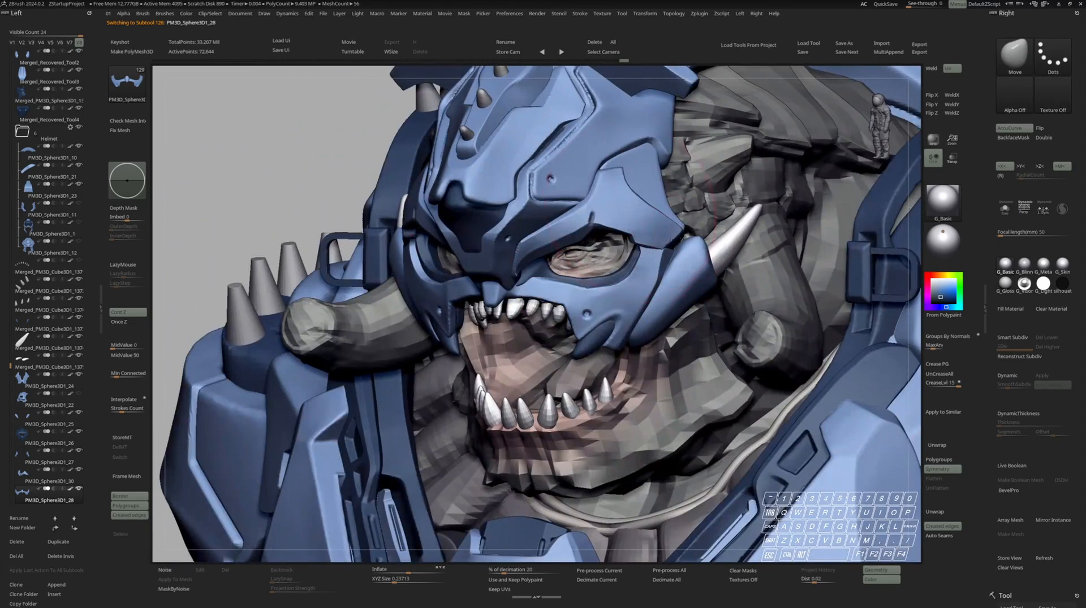
{"action": "key", "text": "space"}
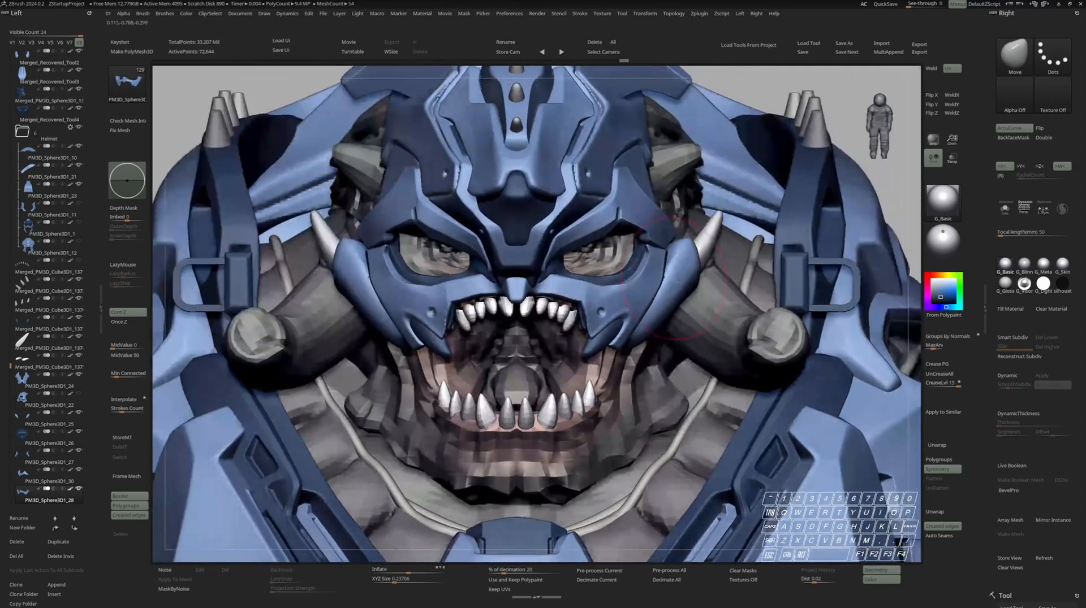
Select the cheek side guards below the tusks and refine their edges with a resized EdgeRefine brush
{"action": "left_click", "coordinate": [656, 328], "text": "alt"}
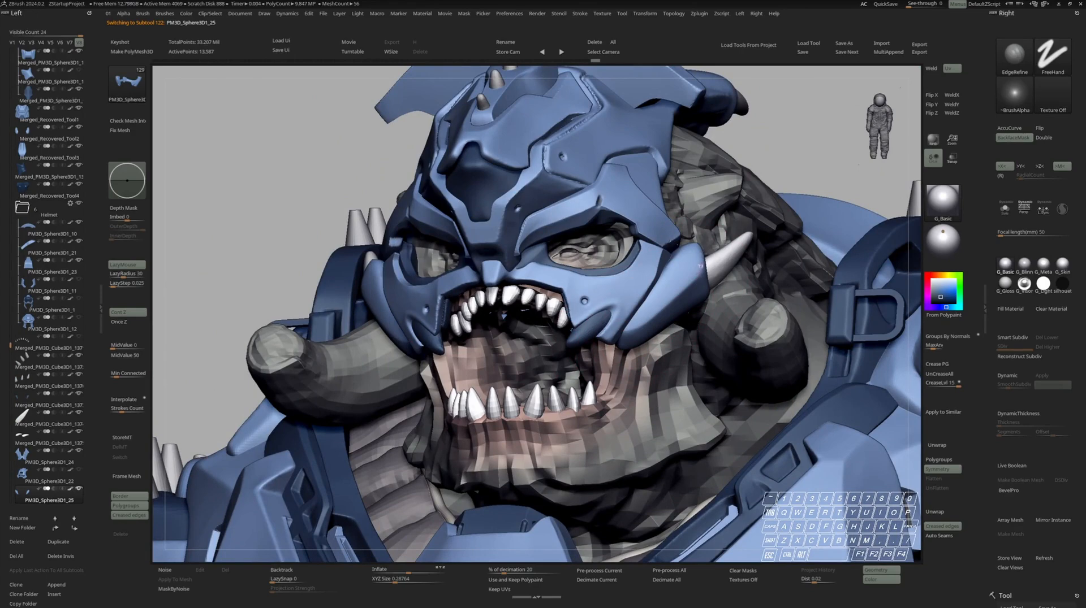
{"action": "key", "text": "s"}
{"action": "right_click_drag", "start_coordinate": [689, 286], "coordinate": [696, 298], "text": "shift"}
{"action": "key", "text": "s"}
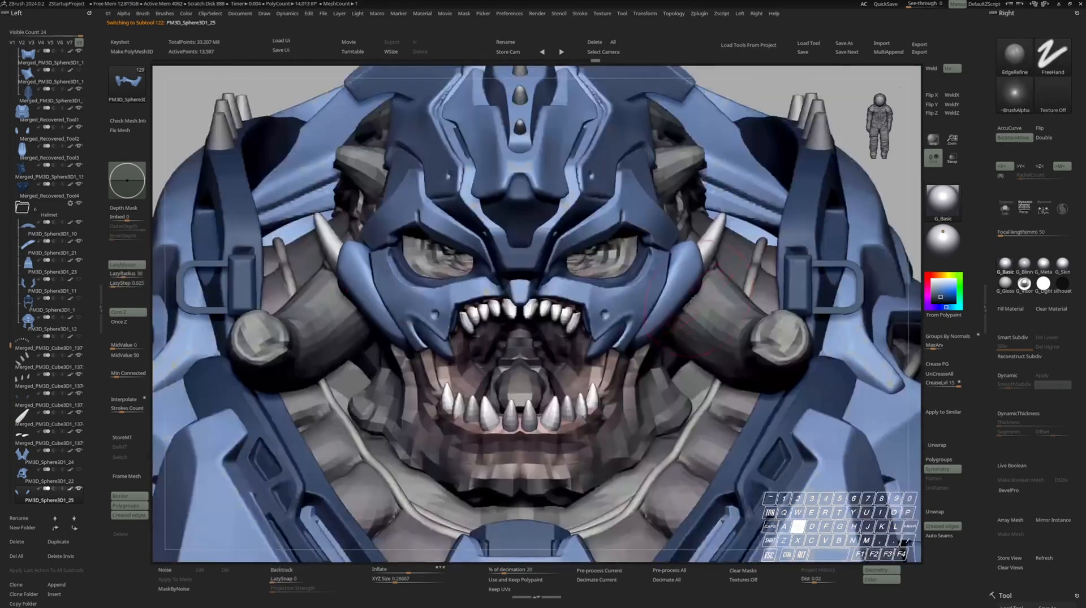
Isolate the cheek side guards and flatten their faces with the hPolish brush from several angles
{"action": "right_click_drag", "start_coordinate": [682, 347], "coordinate": [682, 297], "text": "ctrl"}
{"action": "key", "text": "s"}
{"action": "mouse_move", "coordinate": [681, 297]}
{"action": "right_mouse_down", "text": "shift"}
{"action": "mouse_move", "coordinate": [701, 292]}
{"action": "mouse_move", "coordinate": [684, 271]}
{"action": "mouse_move", "coordinate": [678, 286]}
{"action": "right_mouse_up", "text": "shift"}
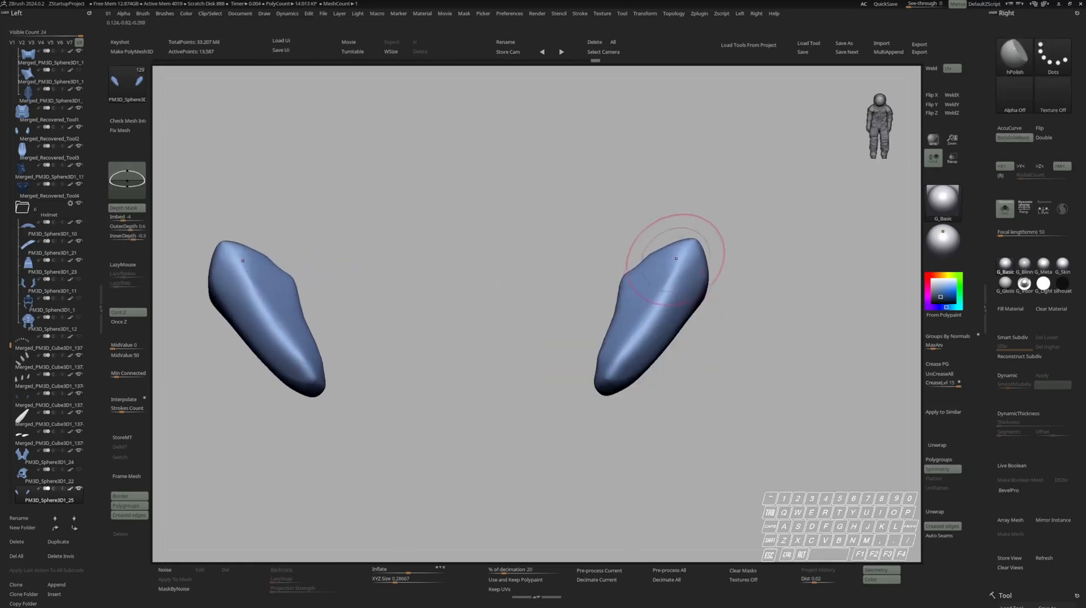
{"action": "key", "text": "s"}
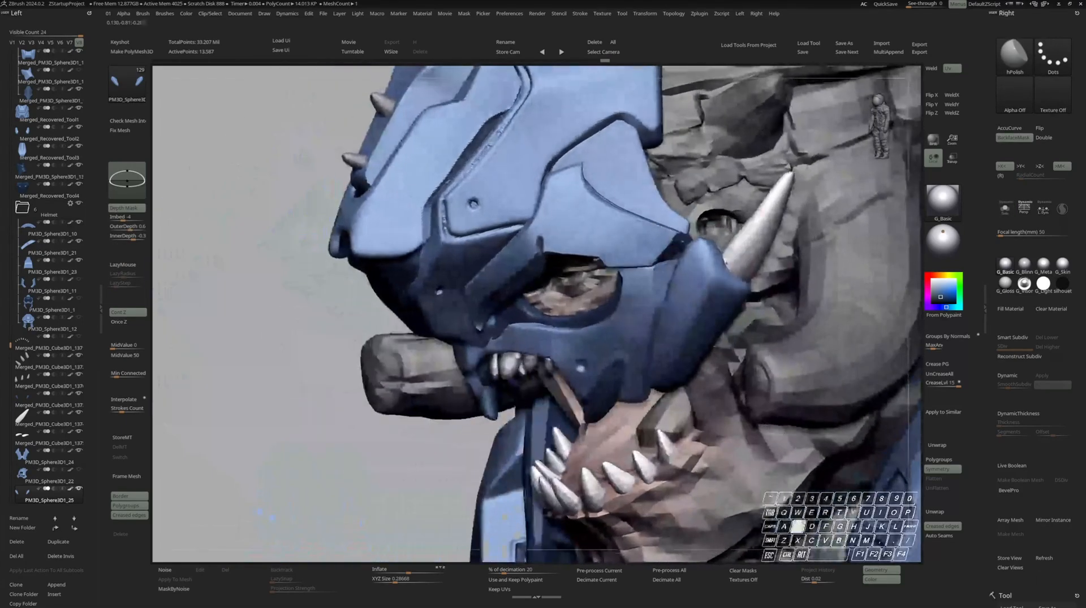
{"action": "key", "text": "s"}
{"action": "right_click", "coordinate": [742, 243], "text": "ctrl"}
{"action": "right_click_drag", "start_coordinate": [742, 243], "coordinate": [722, 239]}
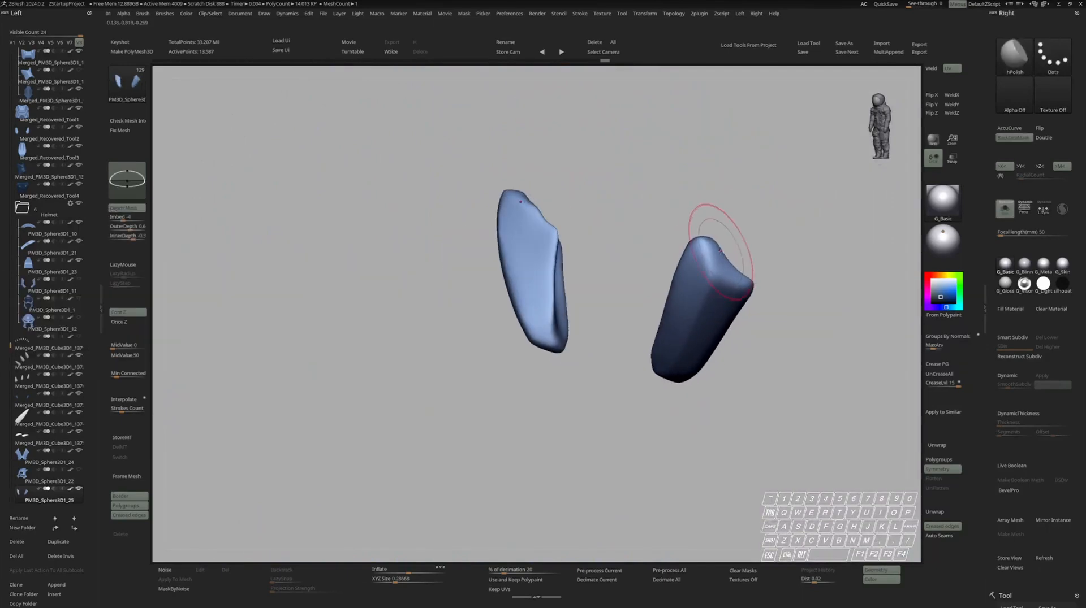
Trim the upper end of the cheek side guards with a ClipCurve cut
{"action": "left_click_drag", "start_coordinate": [709, 222], "coordinate": [717, 262], "text": "ctrl+shift"}
{"action": "key", "text": "space"}
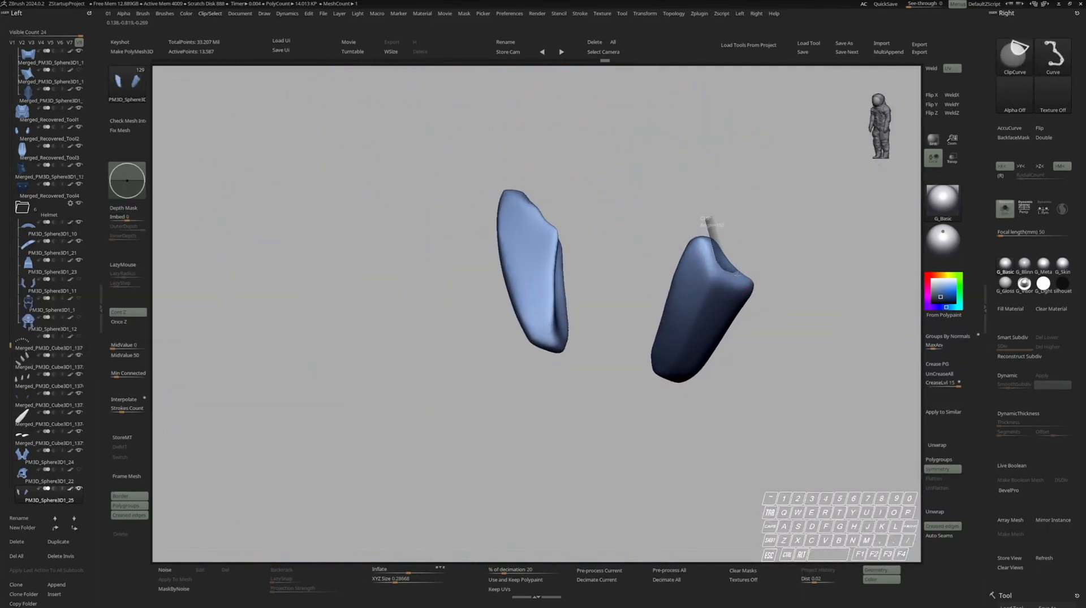
{"action": "right_click_drag", "start_coordinate": [766, 260], "coordinate": [848, 277]}
Sculpt along the concave inner side of the cheek side guards with a resized Nash-Tube_Soft brush
{"action": "right_click_drag", "start_coordinate": [719, 275], "coordinate": [711, 291], "text": "ctrl"}
{"action": "key", "text": "space"}
{"action": "right_click_drag", "start_coordinate": [711, 291], "coordinate": [706, 263]}
{"action": "key", "text": "space"}
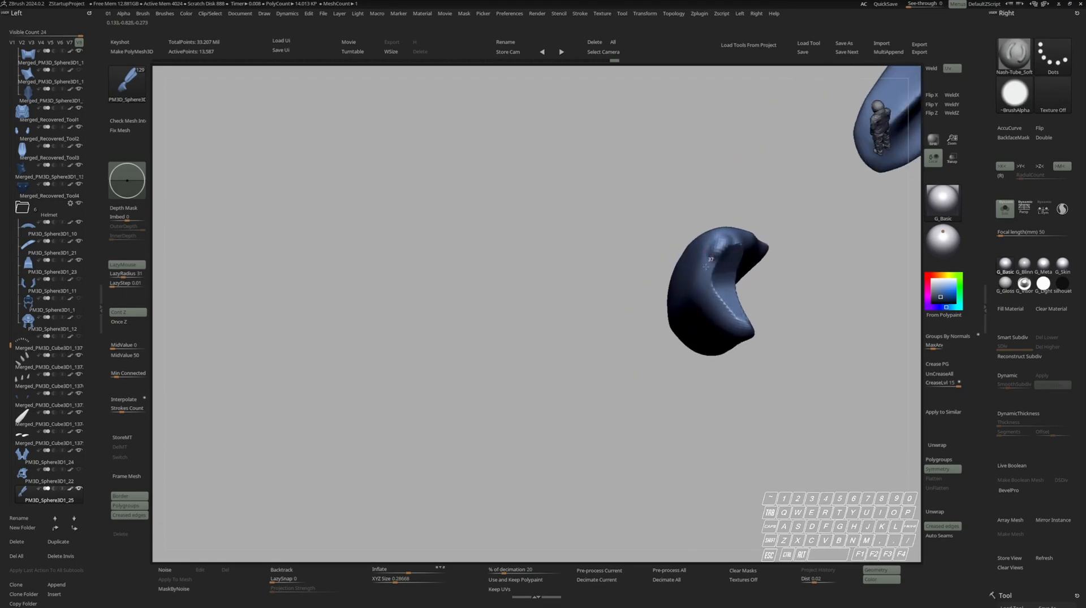
{"action": "right_click_drag", "start_coordinate": [735, 322], "coordinate": [746, 272], "text": "ctrl"}
Cut panel lines into the cheek side guards near their edges with a resized PanelCut brush
{"action": "key", "text": "s"}
{"action": "mouse_move", "coordinate": [777, 237]}
{"action": "right_mouse_down"}
{"action": "mouse_move", "coordinate": [755, 226]}
{"action": "mouse_move", "coordinate": [782, 240]}
{"action": "mouse_move", "coordinate": [771, 249]}
{"action": "mouse_move", "coordinate": [791, 275]}
{"action": "right_mouse_up"}
{"action": "key", "text": "s"}
{"action": "key", "text": "s"}
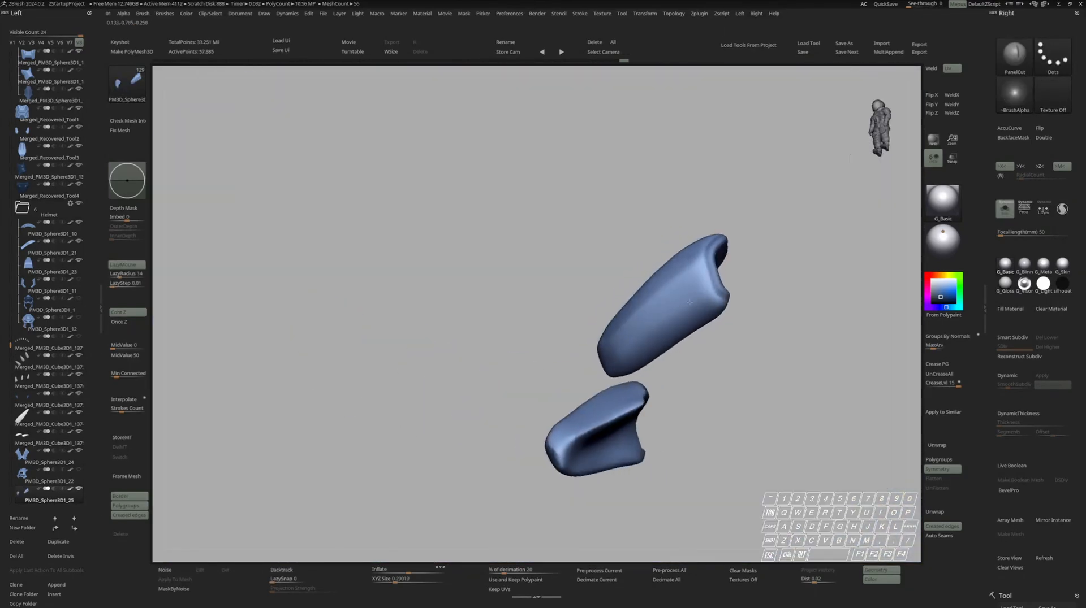
{"action": "right_click_drag", "start_coordinate": [678, 272], "coordinate": [706, 302]}
{"action": "key", "text": "s"}
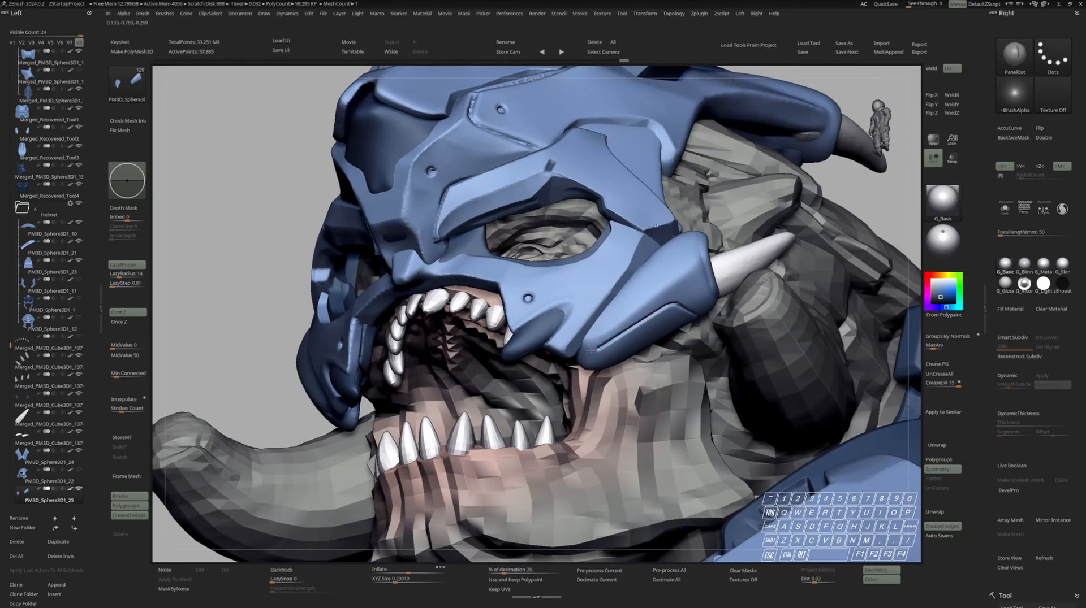
Reshape the cheek side guards around the tusk bases with a resized Move brush
{"action": "mouse_move", "coordinate": [566, 337]}
{"action": "right_mouse_down"}
{"action": "mouse_move", "coordinate": [616, 338]}
{"action": "mouse_move", "coordinate": [615, 293]}
{"action": "mouse_move", "coordinate": [671, 295]}
{"action": "mouse_move", "coordinate": [621, 293]}
{"action": "mouse_move", "coordinate": [654, 292]}
{"action": "mouse_move", "coordinate": [656, 260]}
{"action": "mouse_move", "coordinate": [653, 312]}
{"action": "right_mouse_up"}
{"action": "key", "text": "b"}
{"action": "key", "text": "m"}
{"action": "key", "text": "v"}
{"action": "key", "text": "s"}
{"action": "key", "text": "space"}
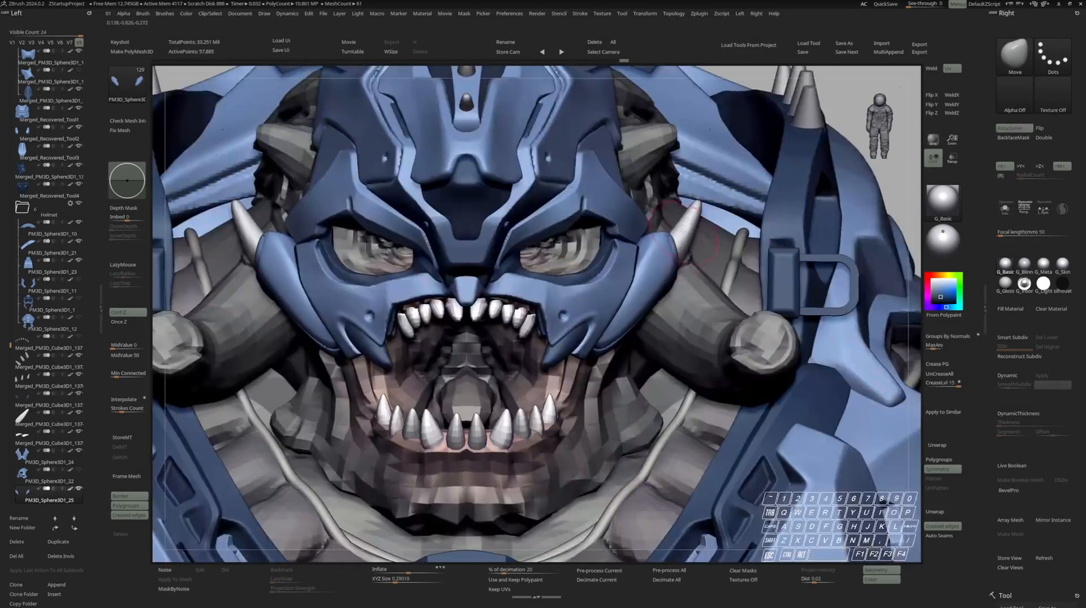
{"action": "right_click_drag", "start_coordinate": [678, 208], "coordinate": [671, 238]}
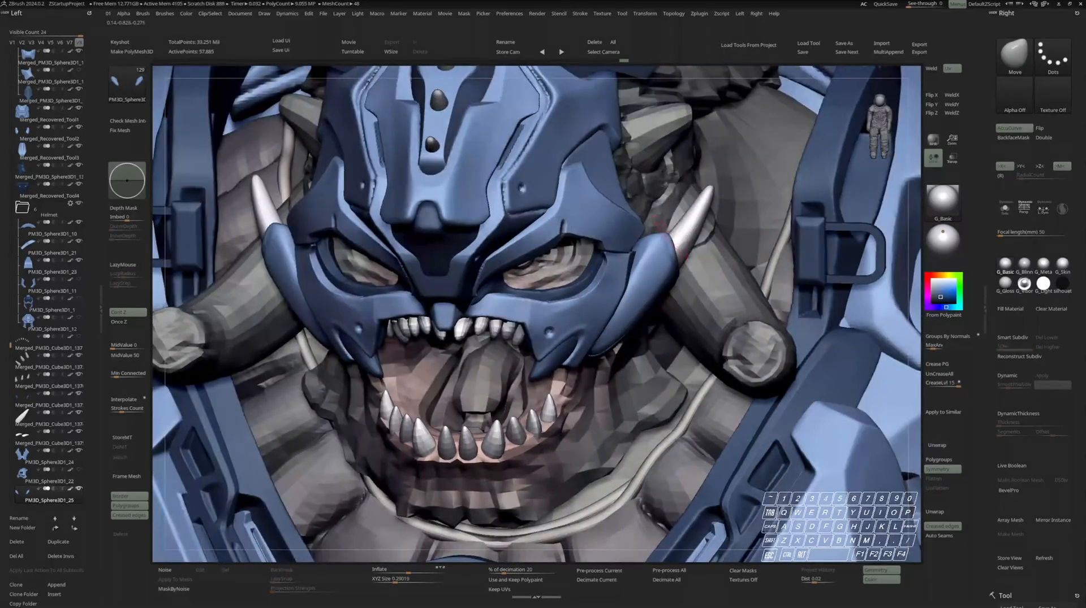
Refine the outer profile of the cheek side guards in side view with a resized Move brush
{"action": "key", "text": "space"}
{"action": "key", "text": "s"}
{"action": "right_click_drag", "start_coordinate": [761, 255], "coordinate": [681, 264]}
{"action": "key", "text": "s"}
{"action": "left_click_drag", "start_coordinate": [681, 259], "coordinate": [691, 257]}
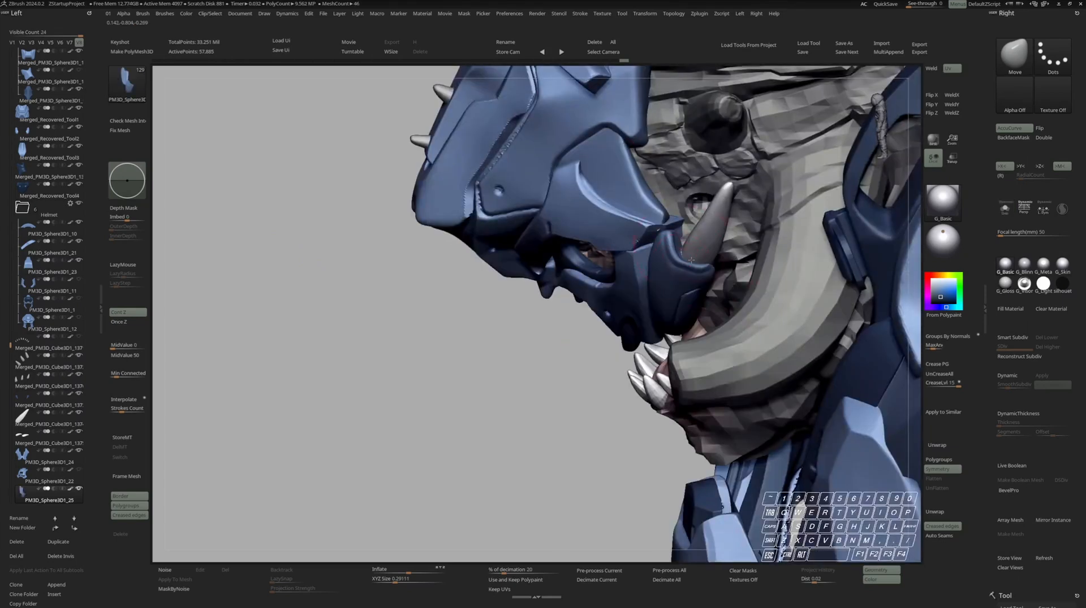
Select the tusks rising from the cheek side guards and reshape them with a resized Move brush
{"action": "left_click", "coordinate": [701, 249], "text": "alt"}
{"action": "key", "text": "s"}
{"action": "key", "text": "s"}
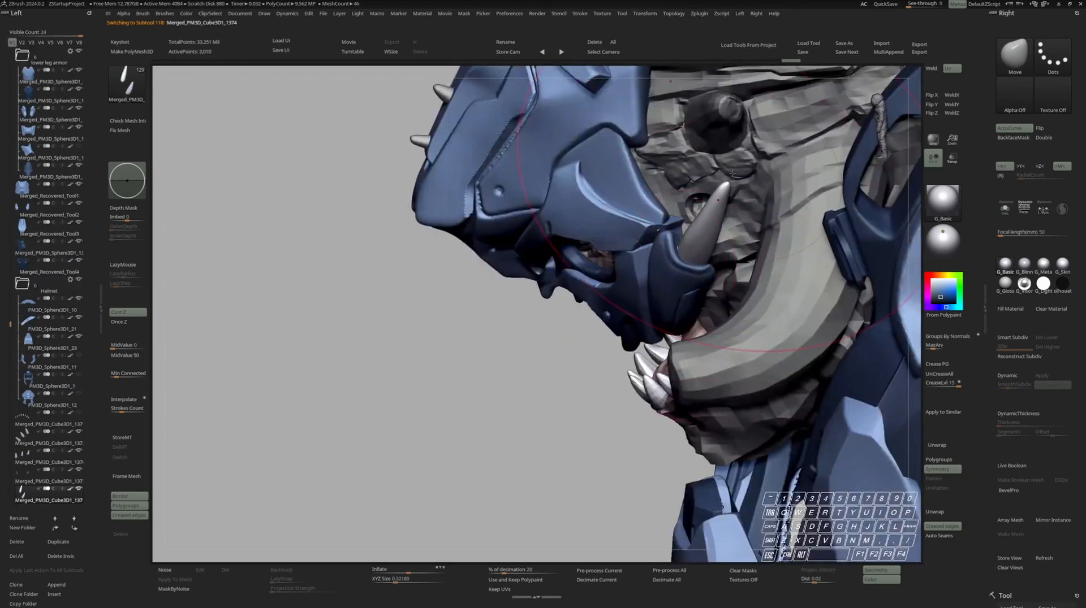
{"action": "mouse_move", "coordinate": [735, 170]}
{"action": "right_mouse_down", "text": "ctrl"}
{"action": "mouse_move", "coordinate": [737, 127]}
{"action": "mouse_move", "coordinate": [741, 138]}
{"action": "right_mouse_up", "text": "ctrl"}
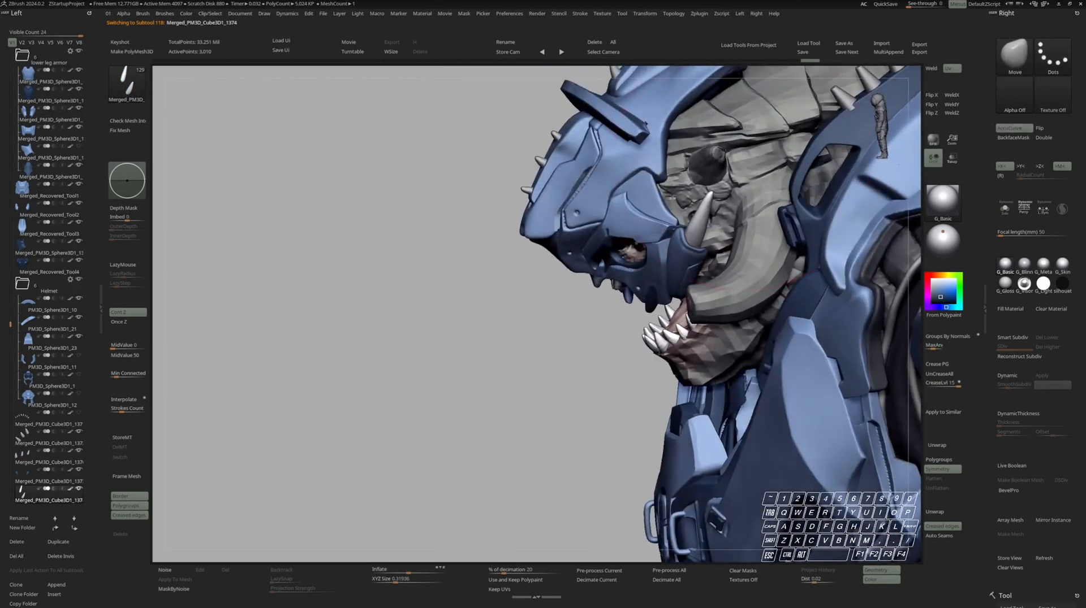
{"action": "left_click_drag", "start_coordinate": [694, 243], "coordinate": [696, 242]}
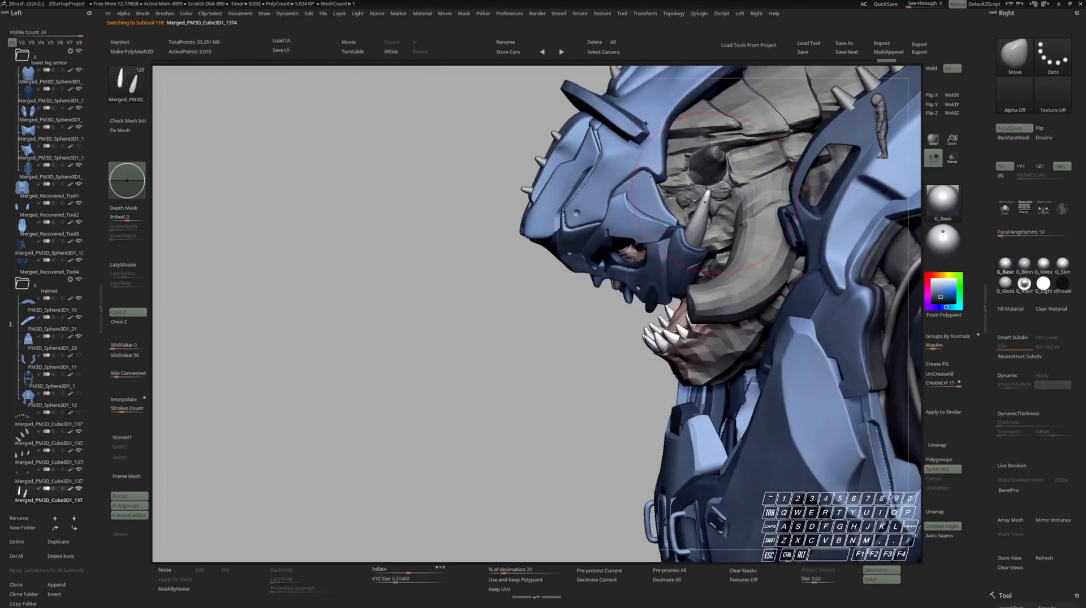
{"action": "mouse_move", "coordinate": [702, 195]}
{"action": "right_mouse_down"}
{"action": "mouse_move", "coordinate": [768, 148]}
{"action": "mouse_move", "coordinate": [760, 96]}
{"action": "mouse_move", "coordinate": [837, 101]}
{"action": "mouse_move", "coordinate": [741, 116]}
{"action": "mouse_move", "coordinate": [755, 114]}
{"action": "mouse_move", "coordinate": [695, 221]}
{"action": "right_mouse_up"}
Adjust the crest plate and its central strip behind the helmet's brim with the Move brush
{"action": "right_click_drag", "start_coordinate": [628, 130], "coordinate": [619, 221]}
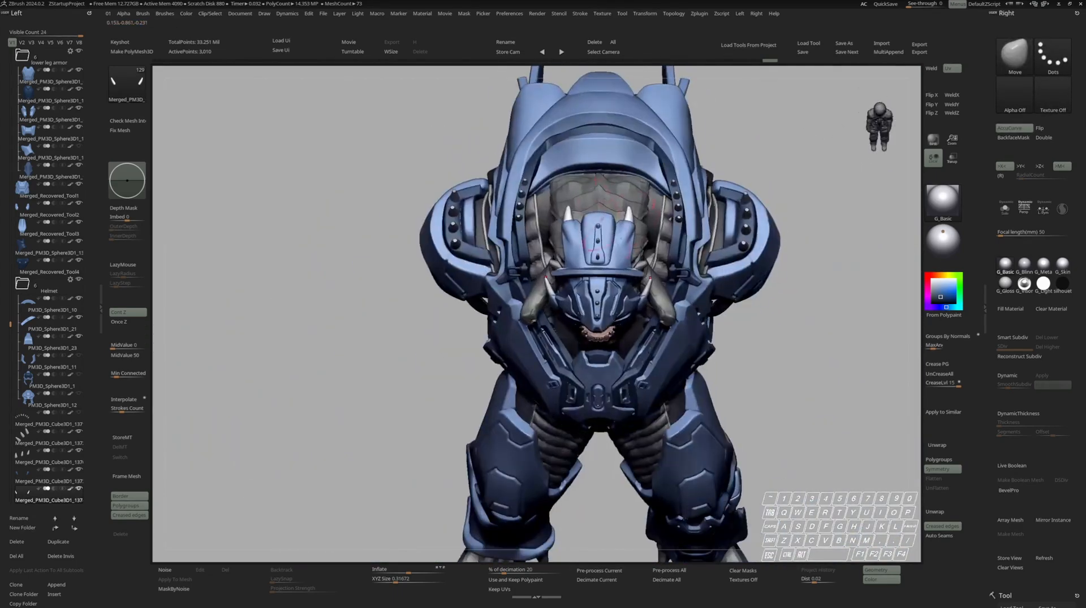
{"action": "left_click", "coordinate": [619, 221], "text": "alt"}
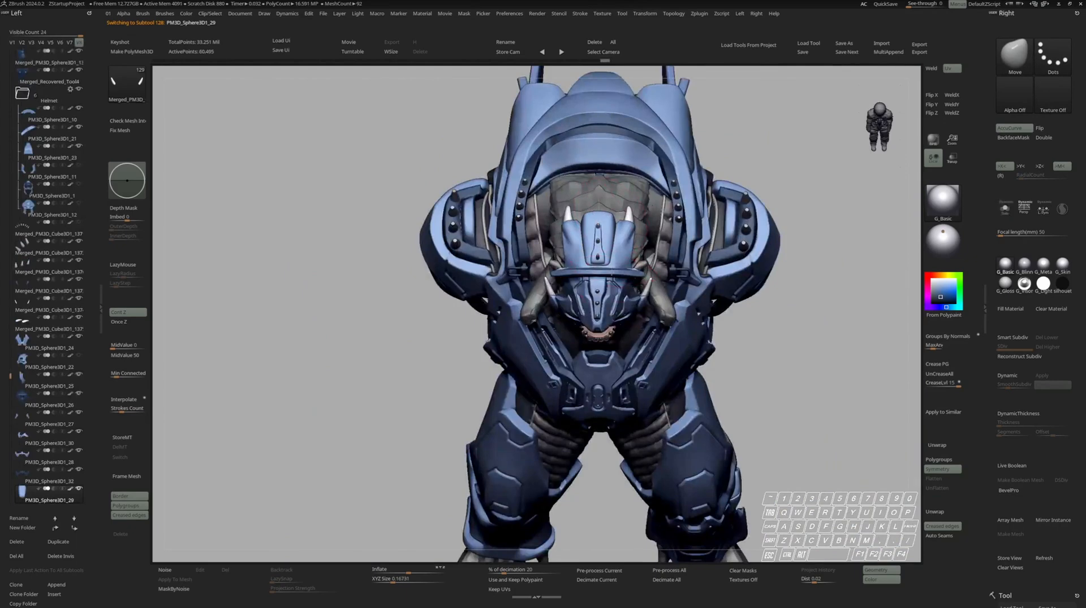
{"action": "left_click", "coordinate": [608, 266], "text": "alt"}
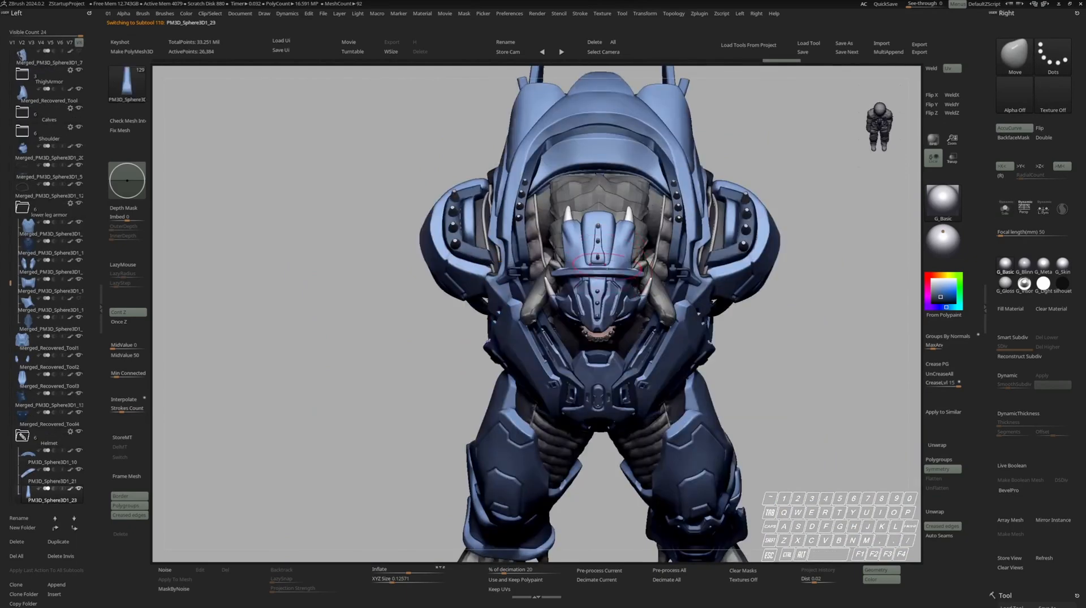
{"action": "left_click", "coordinate": [619, 270], "text": "alt"}
{"action": "right_click_drag", "start_coordinate": [621, 322], "coordinate": [611, 284]}
{"action": "left_click", "coordinate": [620, 255], "text": "alt"}
{"action": "key", "text": "s"}
{"action": "key", "text": "s"}
{"action": "key", "text": "space"}
Stamp a rounded slot on both upper sides of the helmet shell with a resized Alpha_Brush
{"action": "left_click", "coordinate": [678, 272], "text": "alt"}
{"action": "key", "text": "s"}
{"action": "key", "text": "s"}
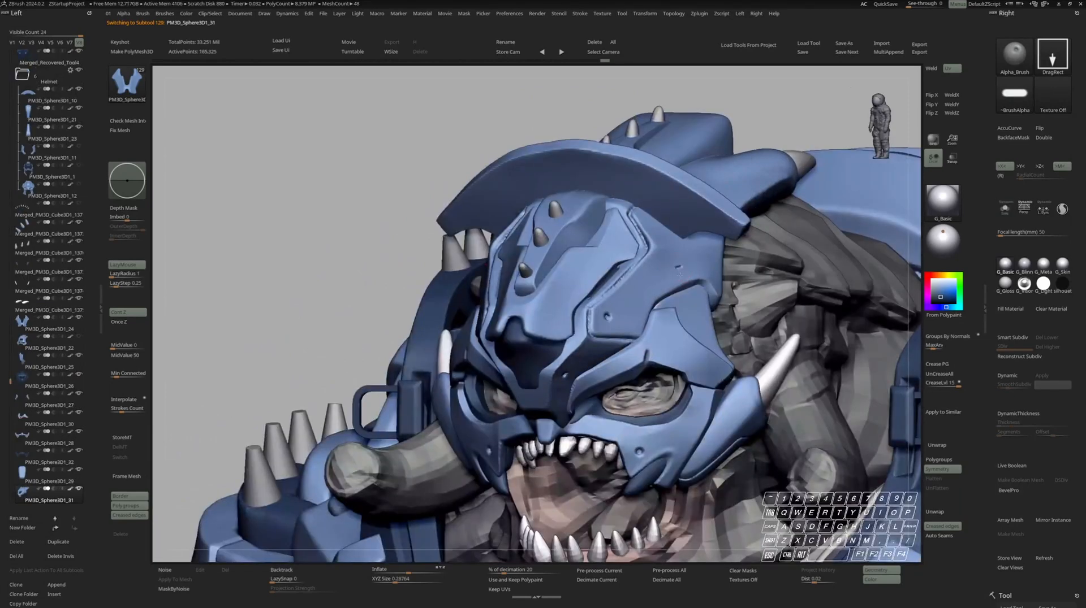
{"action": "right_click_drag", "start_coordinate": [669, 262], "coordinate": [688, 220]}
{"action": "mouse_move", "coordinate": [688, 219]}
{"action": "right_mouse_down", "text": "ctrl"}
{"action": "mouse_move", "coordinate": [701, 252]}
{"action": "mouse_move", "coordinate": [693, 211]}
{"action": "mouse_move", "coordinate": [742, 222]}
{"action": "mouse_move", "coordinate": [639, 210]}
{"action": "mouse_move", "coordinate": [649, 221]}
{"action": "right_mouse_up", "text": "ctrl"}
Select the inner forehead plate and choose the round Alpha 55 for the Alpha_Brush
{"action": "left_click", "coordinate": [635, 205], "text": "alt"}
{"action": "key", "text": "s"}
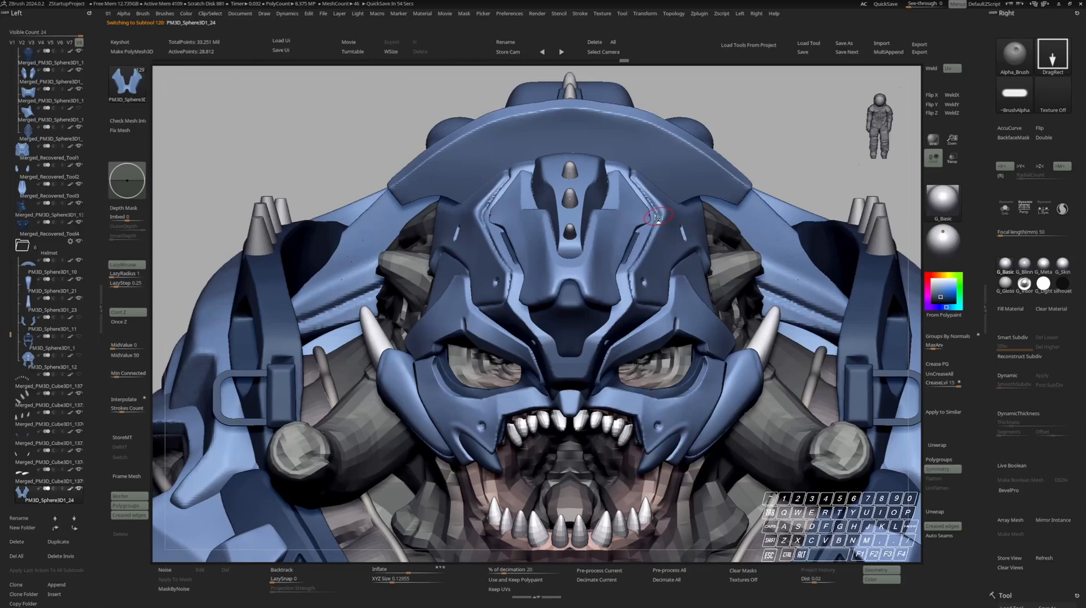
{"action": "key", "text": "F4"}
{"action": "left_click", "coordinate": [632, 243]}
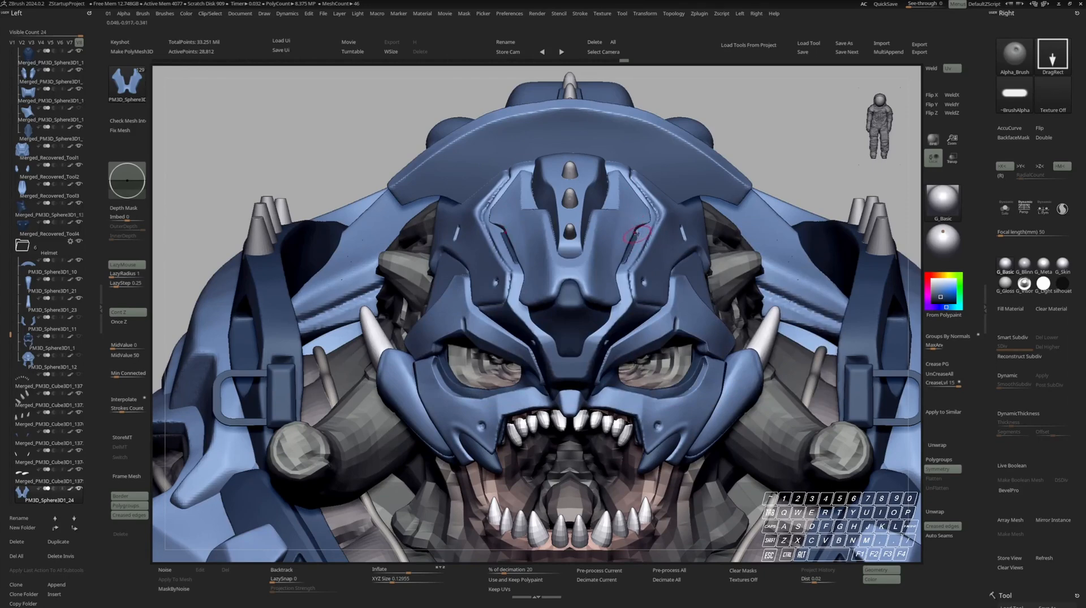
{"action": "key", "text": "F4"}
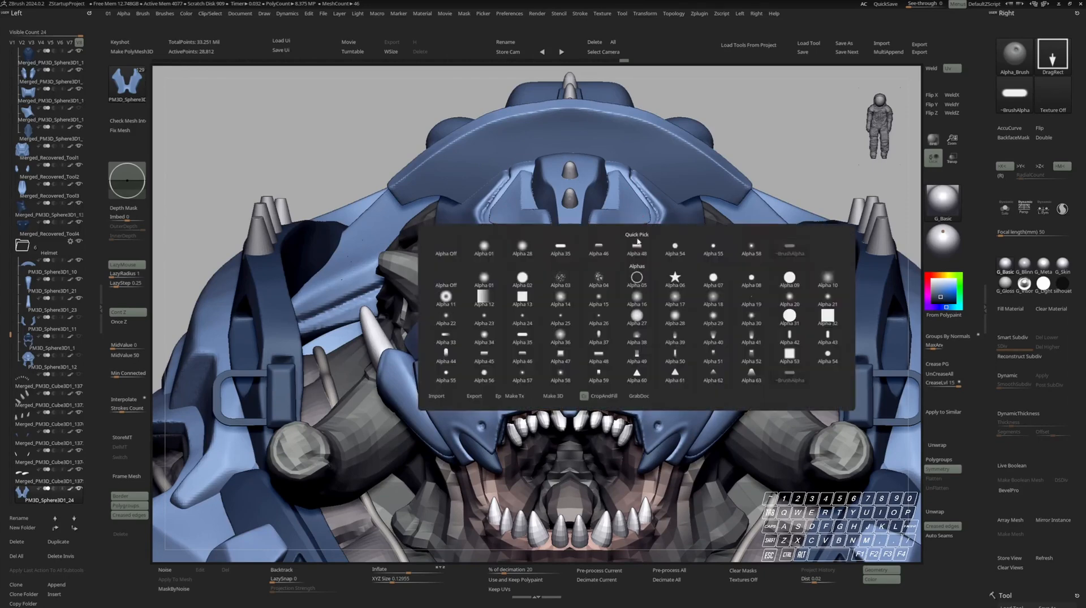
{"action": "left_click", "coordinate": [446, 376]}
Isolate the inner forehead plate and rebuild its mesh with DynaMesh
{"action": "mouse_move", "coordinate": [639, 203]}
{"action": "right_mouse_down"}
{"action": "mouse_move", "coordinate": [632, 212]}
{"action": "mouse_move", "coordinate": [654, 207]}
{"action": "right_mouse_up"}
{"action": "key", "text": "shift+s"}
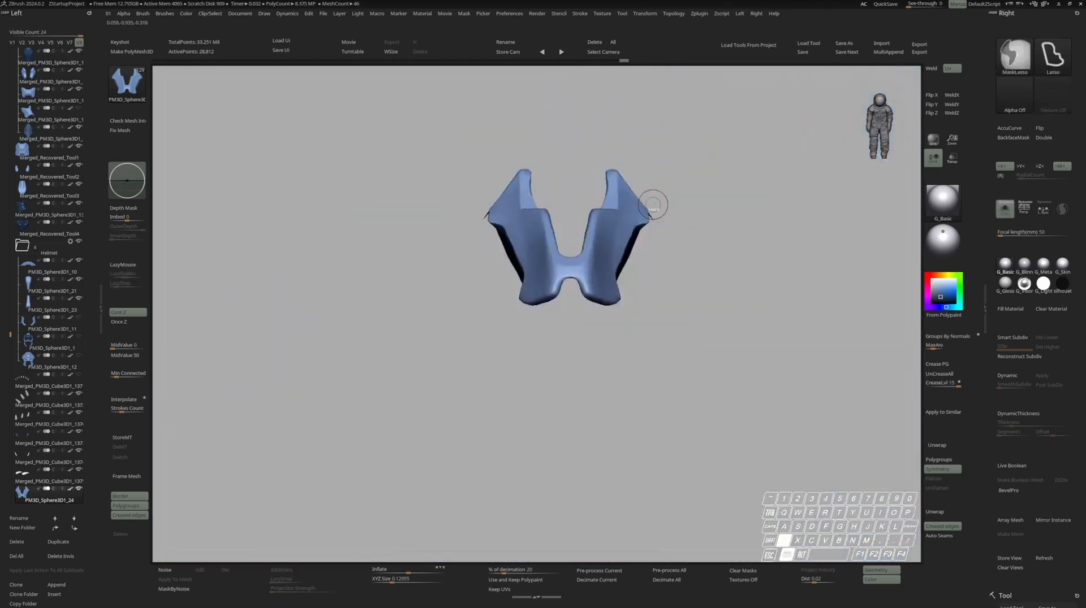
{"action": "key", "text": "ctrl+shift+d"}
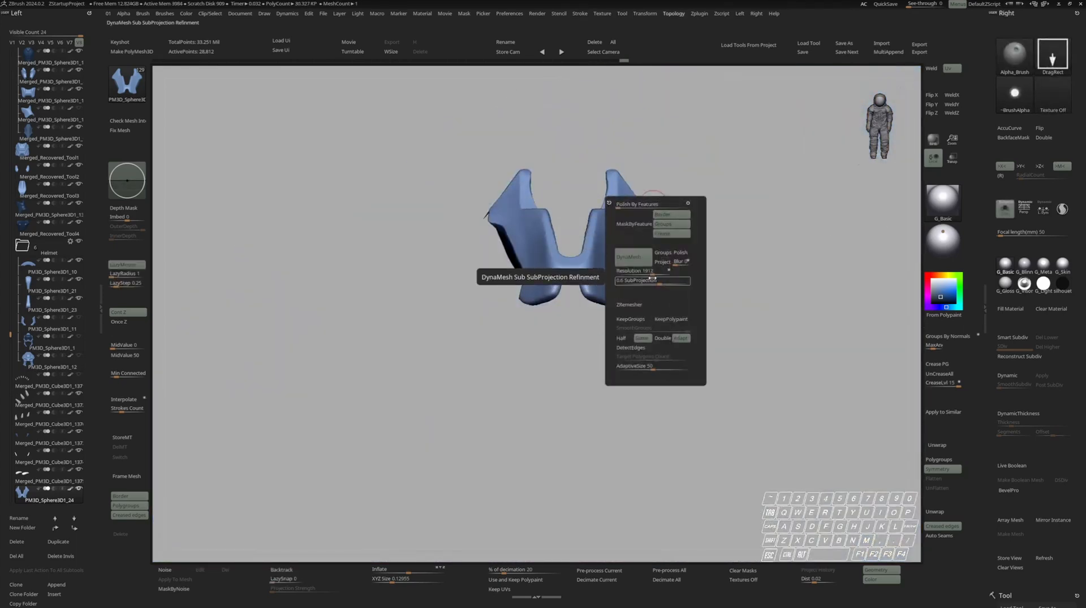
{"action": "key", "text": "ctrl"}
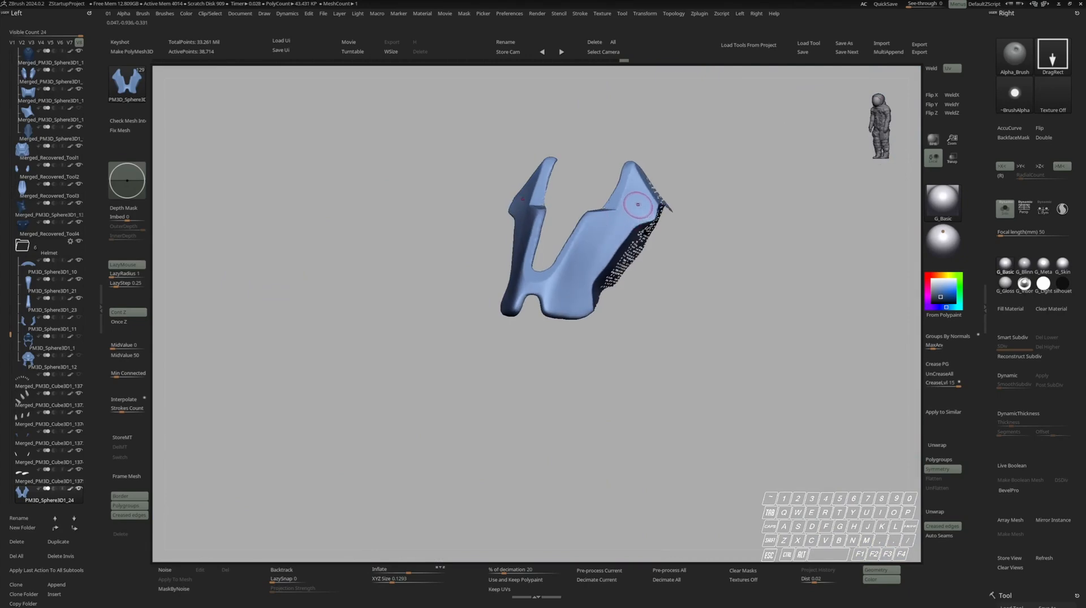
Try stamping round details near the upper corners of the inner forehead plate with a resized Alpha_Brush
{"action": "key", "text": "s"}
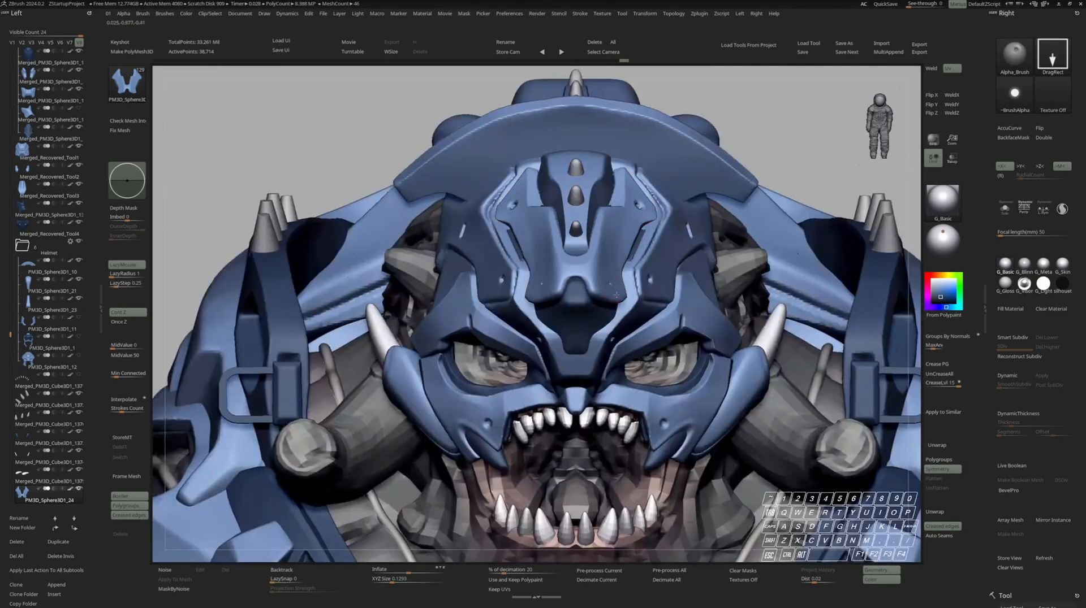
{"action": "right_click_drag", "start_coordinate": [639, 263], "coordinate": [722, 224], "text": "ctrl"}
{"action": "key", "text": "ctrl+z"}
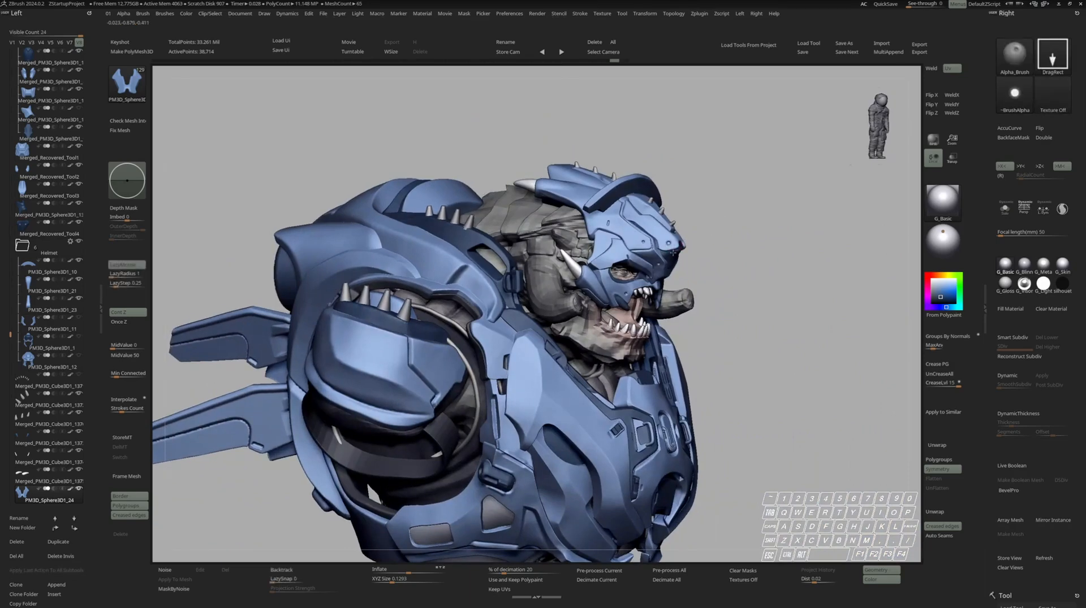
Sculpt fold detail along the inner forehead plate with a resized Nash-Fold_Detail brush
{"action": "right_click_drag", "start_coordinate": [689, 237], "coordinate": [622, 228]}
{"action": "right_click_drag", "start_coordinate": [639, 215], "coordinate": [673, 266], "text": "ctrl"}
{"action": "key", "text": "b"}
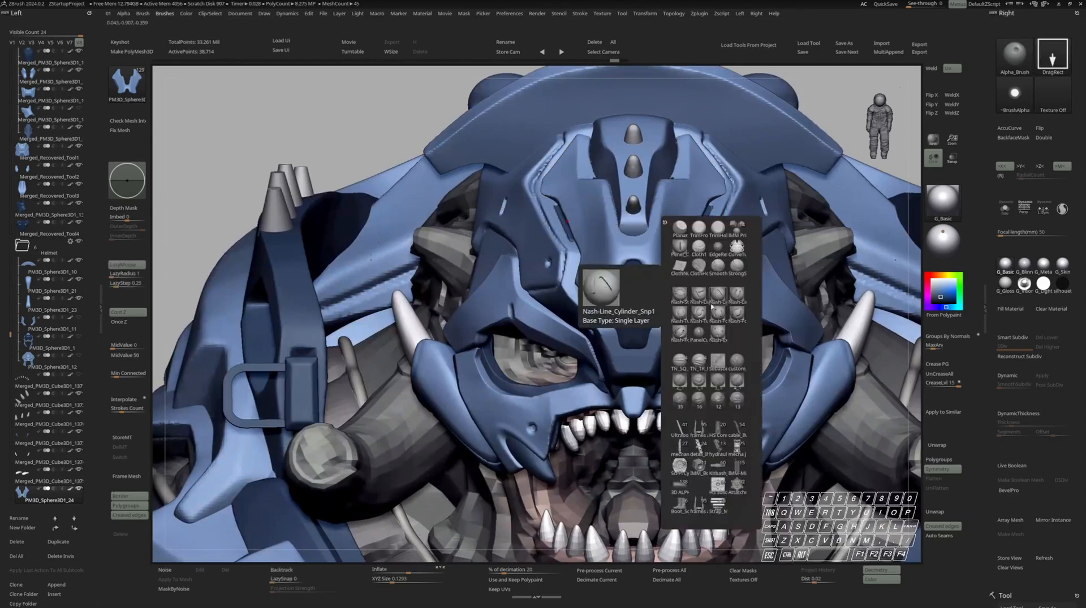
{"action": "left_click", "coordinate": [721, 317]}
{"action": "right_click_drag", "start_coordinate": [715, 308], "coordinate": [631, 278]}
{"action": "key", "text": "space"}
{"action": "key", "text": "space"}
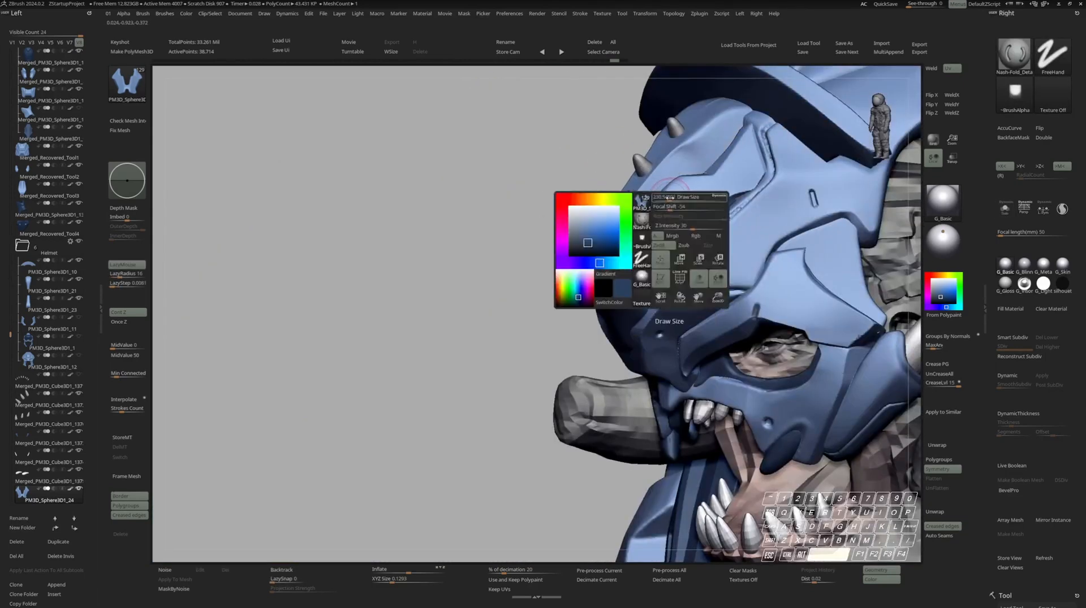
{"action": "right_click_drag", "start_coordinate": [622, 229], "coordinate": [642, 169]}
{"action": "right_click_drag", "start_coordinate": [642, 249], "coordinate": [639, 206], "text": "ctrl"}
{"action": "mouse_move", "coordinate": [639, 207]}
{"action": "right_mouse_down"}
{"action": "mouse_move", "coordinate": [774, 211]}
{"action": "mouse_move", "coordinate": [769, 198]}
{"action": "mouse_move", "coordinate": [581, 180]}
{"action": "mouse_move", "coordinate": [659, 186]}
{"action": "mouse_move", "coordinate": [660, 237]}
{"action": "mouse_move", "coordinate": [621, 235]}
{"action": "mouse_move", "coordinate": [678, 227]}
{"action": "mouse_move", "coordinate": [659, 243]}
{"action": "mouse_move", "coordinate": [638, 197]}
{"action": "right_mouse_up"}
Smooth and refine the sculpted areas of the inner forehead plate with a resized brush
{"action": "key", "text": "s"}
{"action": "key", "text": "shift"}
{"action": "key", "text": "s"}
{"action": "mouse_move", "coordinate": [639, 198]}
{"action": "right_mouse_down", "text": "alt"}
{"action": "mouse_move", "coordinate": [642, 226]}
{"action": "mouse_move", "coordinate": [601, 245]}
{"action": "mouse_move", "coordinate": [621, 278]}
{"action": "mouse_move", "coordinate": [671, 232]}
{"action": "mouse_move", "coordinate": [664, 221]}
{"action": "mouse_move", "coordinate": [656, 246]}
{"action": "right_mouse_up", "text": "alt"}
{"action": "key", "text": "s"}
{"action": "key", "text": "s"}
Reshape the upper end of the tapered central forehead strip with a resized Move brush
{"action": "left_click", "coordinate": [650, 217], "text": "alt"}
{"action": "key", "text": "s"}
{"action": "key", "text": "s"}
{"action": "key", "text": "m"}
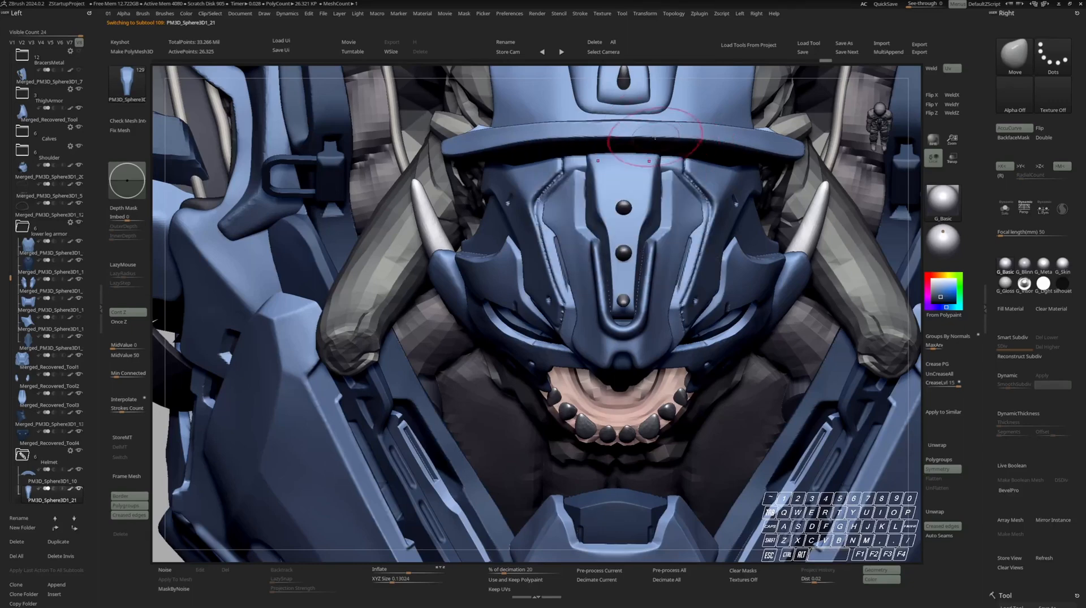
{"action": "key", "text": "s"}
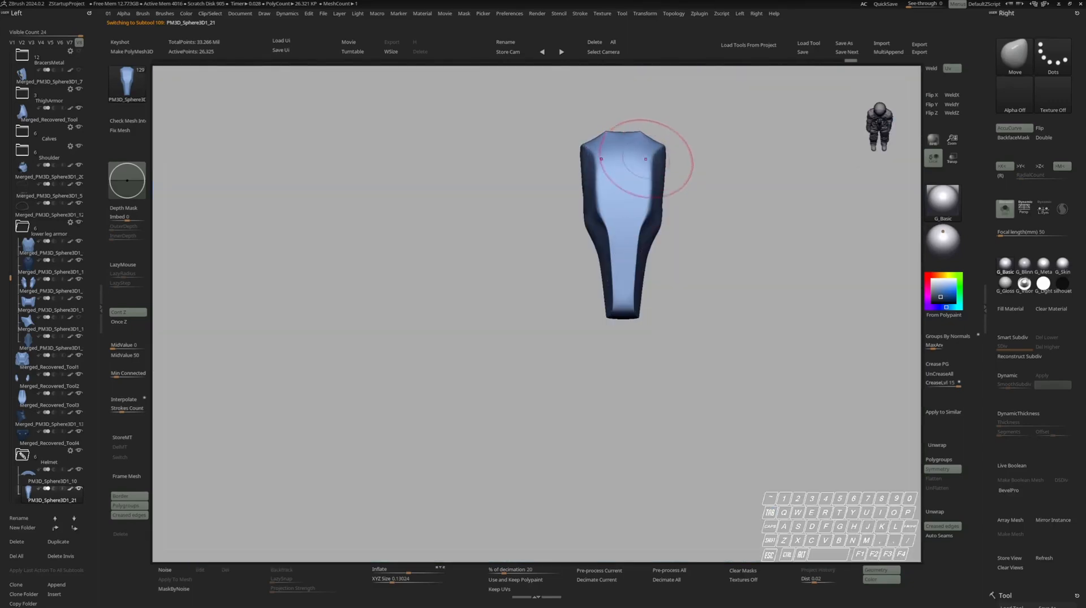
{"action": "key", "text": "s"}
Adjust the forehead shell beneath the brim with a resized Move brush
{"action": "left_click", "coordinate": [670, 181], "text": "alt"}
{"action": "key", "text": "space"}
{"action": "right_click_drag", "start_coordinate": [608, 299], "coordinate": [605, 218]}
{"action": "left_click", "coordinate": [663, 164], "text": "alt"}
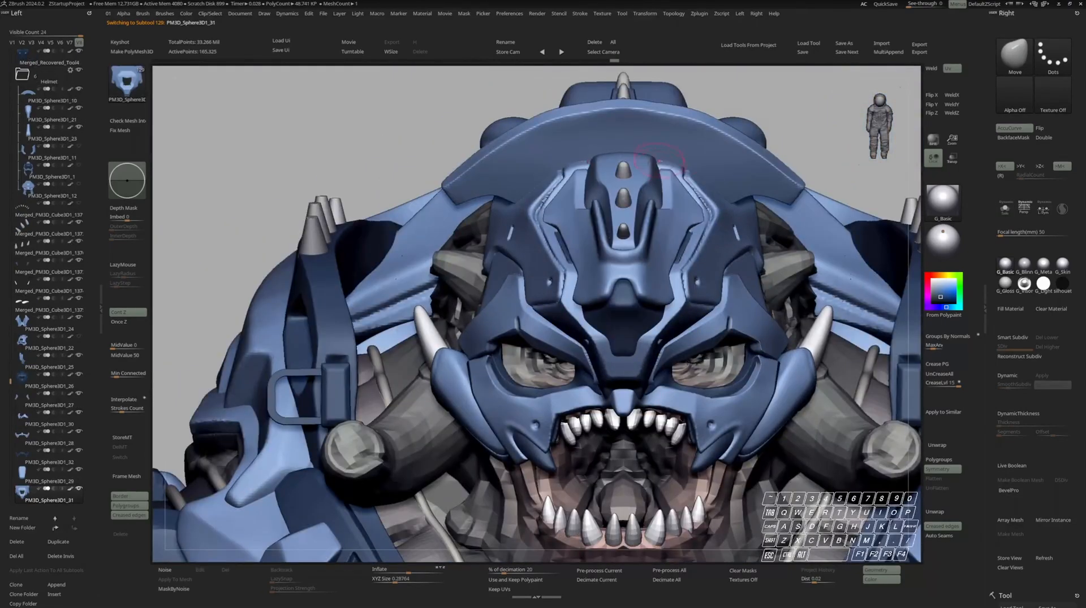
{"action": "right_click_drag", "start_coordinate": [667, 164], "coordinate": [639, 113], "text": "ctrl"}
Adjust the triangular side plates and the neighbouring helmet shell in side view with a resized Move brush
{"action": "mouse_move", "coordinate": [481, 192]}
{"action": "right_mouse_down"}
{"action": "mouse_move", "coordinate": [599, 201]}
{"action": "mouse_move", "coordinate": [583, 254]}
{"action": "right_mouse_up"}
{"action": "left_click", "coordinate": [570, 202], "text": "alt"}
{"action": "right_click_drag", "start_coordinate": [583, 254], "coordinate": [605, 254]}
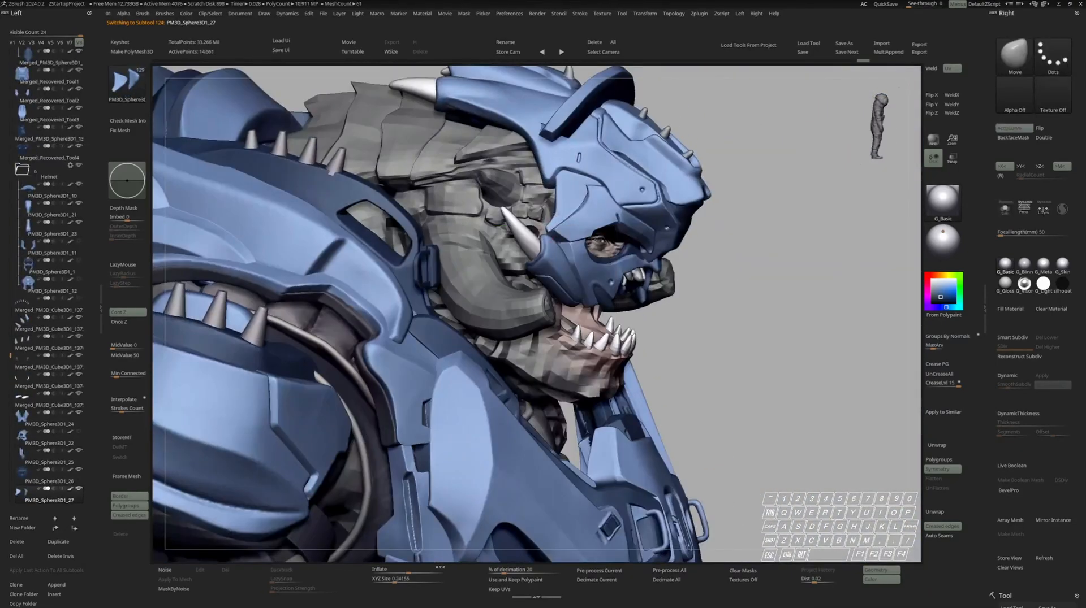
{"action": "left_click", "coordinate": [594, 191], "text": "alt"}
{"action": "mouse_move", "coordinate": [570, 173]}
{"action": "right_mouse_down"}
{"action": "mouse_move", "coordinate": [551, 176]}
{"action": "mouse_move", "coordinate": [673, 220]}
{"action": "mouse_move", "coordinate": [735, 220]}
{"action": "mouse_move", "coordinate": [684, 198]}
{"action": "mouse_move", "coordinate": [724, 186]}
{"action": "right_mouse_up"}
{"action": "key", "text": "space"}
{"action": "mouse_move", "coordinate": [610, 187]}
{"action": "right_mouse_down"}
{"action": "mouse_move", "coordinate": [701, 192]}
{"action": "mouse_move", "coordinate": [605, 178]}
{"action": "right_mouse_up"}
{"action": "left_click", "coordinate": [589, 175], "text": "alt"}
{"action": "key", "text": "ctrl+f"}
Select the curved helmet brim and fit it over the forehead plates with a resized Move brush
{"action": "right_click_drag", "start_coordinate": [695, 153], "coordinate": [814, 156]}
{"action": "left_click", "coordinate": [646, 131], "text": "alt"}
{"action": "left_click", "coordinate": [655, 122], "text": "alt"}
{"action": "left_click", "coordinate": [622, 331], "text": "alt"}
{"action": "mouse_move", "coordinate": [634, 334]}
{"action": "right_mouse_down"}
{"action": "mouse_move", "coordinate": [509, 334]}
{"action": "mouse_move", "coordinate": [512, 317]}
{"action": "mouse_move", "coordinate": [628, 325]}
{"action": "mouse_move", "coordinate": [531, 325]}
{"action": "right_mouse_up"}
{"action": "left_click", "coordinate": [594, 136], "text": "alt"}
{"action": "key", "text": "s"}
{"action": "key", "text": "s"}
{"action": "key", "text": "s"}
Isolate the helmet brim and flatten its outer edge with the hPolish brush
{"action": "key", "text": "b"}
{"action": "key", "text": "h"}
{"action": "key", "text": "p"}
{"action": "right_click_drag", "start_coordinate": [508, 135], "coordinate": [503, 157], "text": "ctrl"}
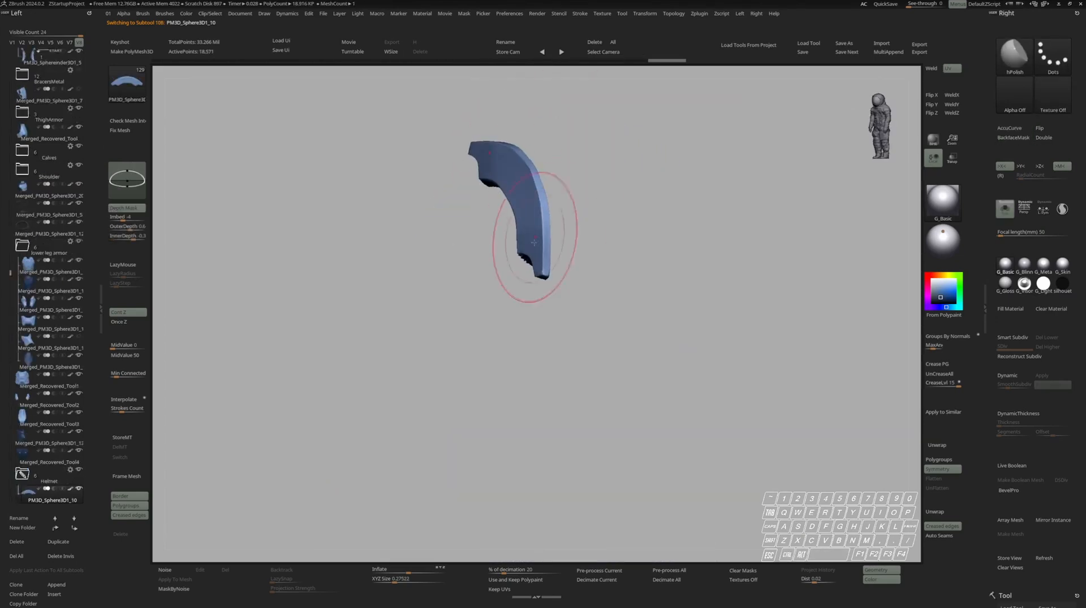
{"action": "right_click_drag", "start_coordinate": [514, 175], "coordinate": [509, 213], "text": "ctrl"}
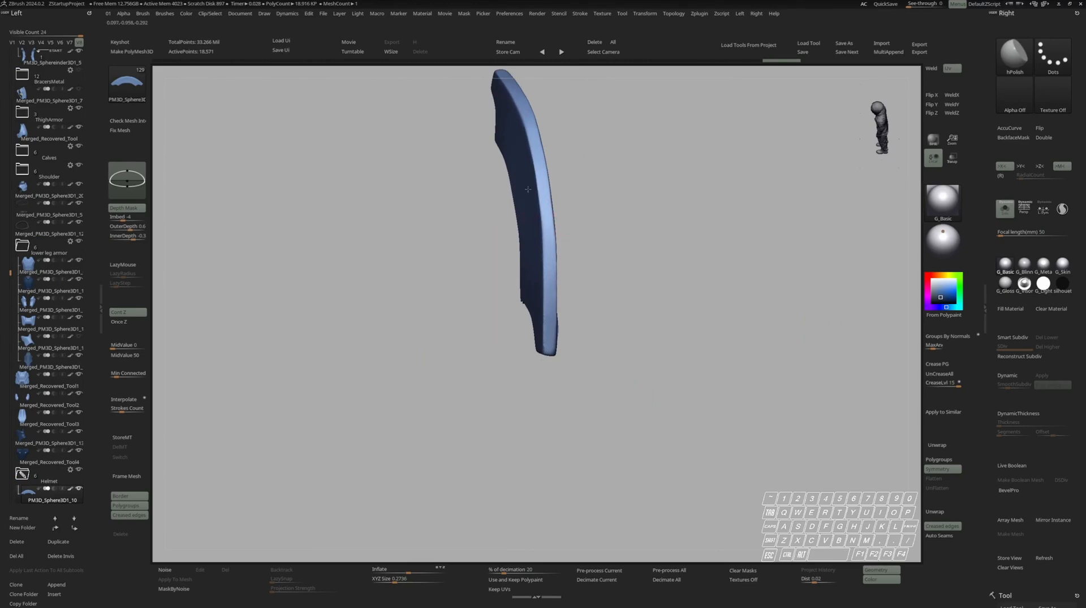
{"action": "right_click_drag", "start_coordinate": [518, 143], "coordinate": [510, 210]}
{"action": "right_click_drag", "start_coordinate": [529, 321], "coordinate": [579, 164], "text": "ctrl"}
Smooth the brim's upper edge with a resized StrongSmooth brush
{"action": "key", "text": "s"}
{"action": "right_click_drag", "start_coordinate": [623, 209], "coordinate": [622, 184]}
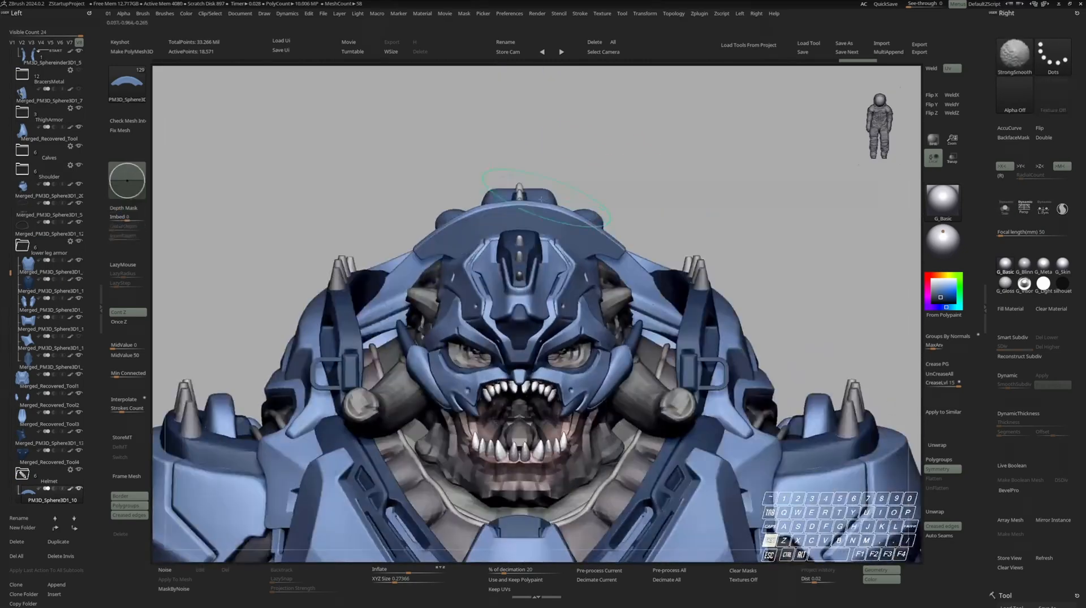
{"action": "key", "text": "s"}
{"action": "right_click_drag", "start_coordinate": [507, 222], "coordinate": [563, 229]}
{"action": "key", "text": "s"}
{"action": "key", "text": "s"}
Duplicate the helmet brim and reposition the copy as a second layer
{"action": "key", "text": "ctrl+shift+d"}
{"action": "key", "text": "w"}
{"action": "key", "text": "s"}
{"action": "key", "text": "s"}
{"action": "right_click_drag", "start_coordinate": [621, 208], "coordinate": [566, 214]}
{"action": "mouse_move", "coordinate": [565, 214]}
{"action": "right_mouse_down", "text": "ctrl"}
{"action": "mouse_move", "coordinate": [529, 230]}
{"action": "mouse_move", "coordinate": [614, 224]}
{"action": "mouse_move", "coordinate": [606, 177]}
{"action": "right_mouse_up", "text": "ctrl"}
{"action": "key", "text": "q"}
{"action": "key", "text": "s"}
{"action": "key", "text": "s"}
{"action": "key", "text": "r"}
{"action": "left_click", "coordinate": [591, 229]}
{"action": "key", "text": "s"}
Try cutting notches into the upper sides of the duplicated brim with ClipCurve, and undo the cuts
{"action": "key", "text": "space"}
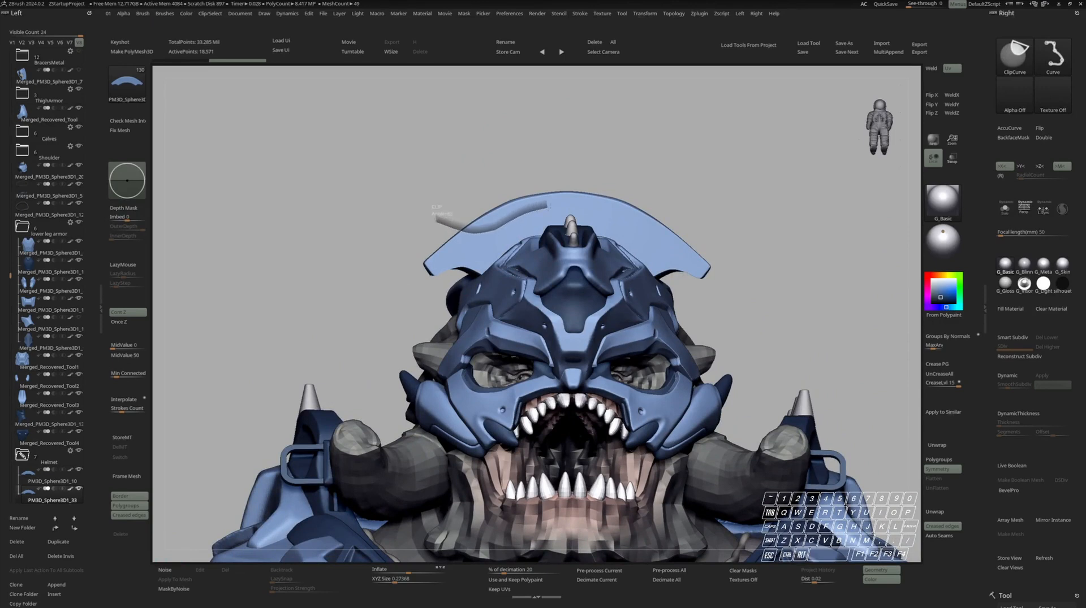
{"action": "left_click_drag", "start_coordinate": [548, 206], "coordinate": [549, 206], "text": "ctrl+shift"}
{"action": "left_click_drag", "start_coordinate": [438, 231], "coordinate": [467, 234], "text": "ctrl+shift"}
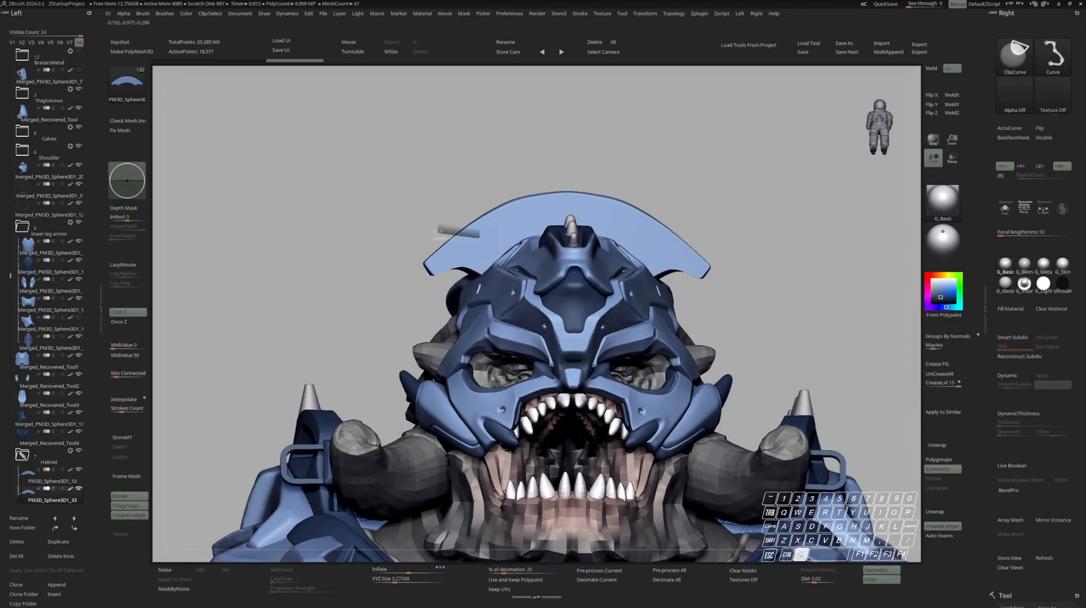
{"action": "left_click_drag", "start_coordinate": [521, 208], "coordinate": [510, 206], "text": "ctrl+shift"}
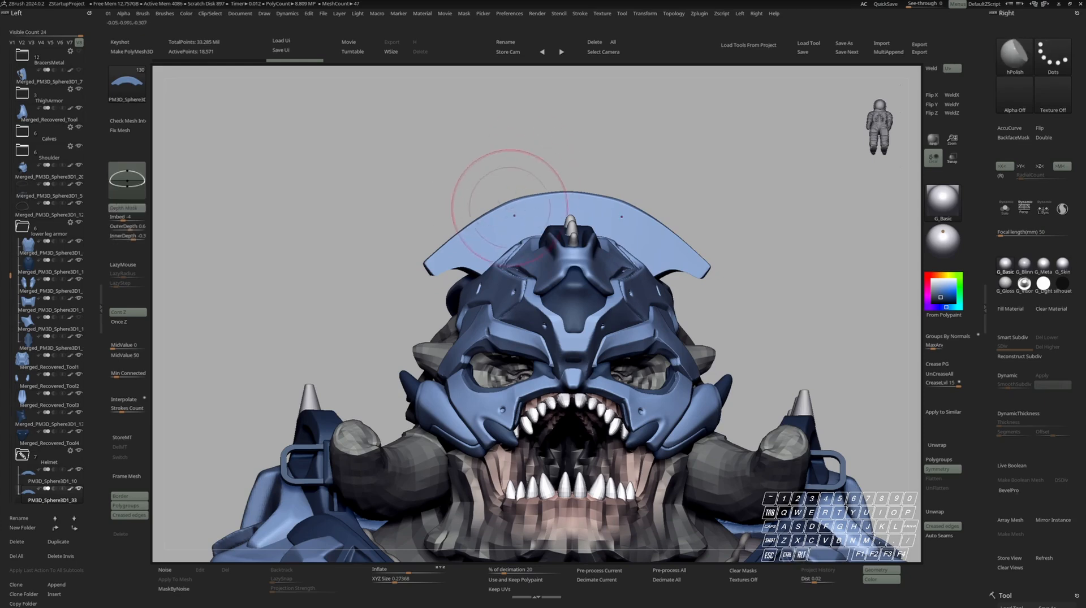
{"action": "key", "text": "n"}
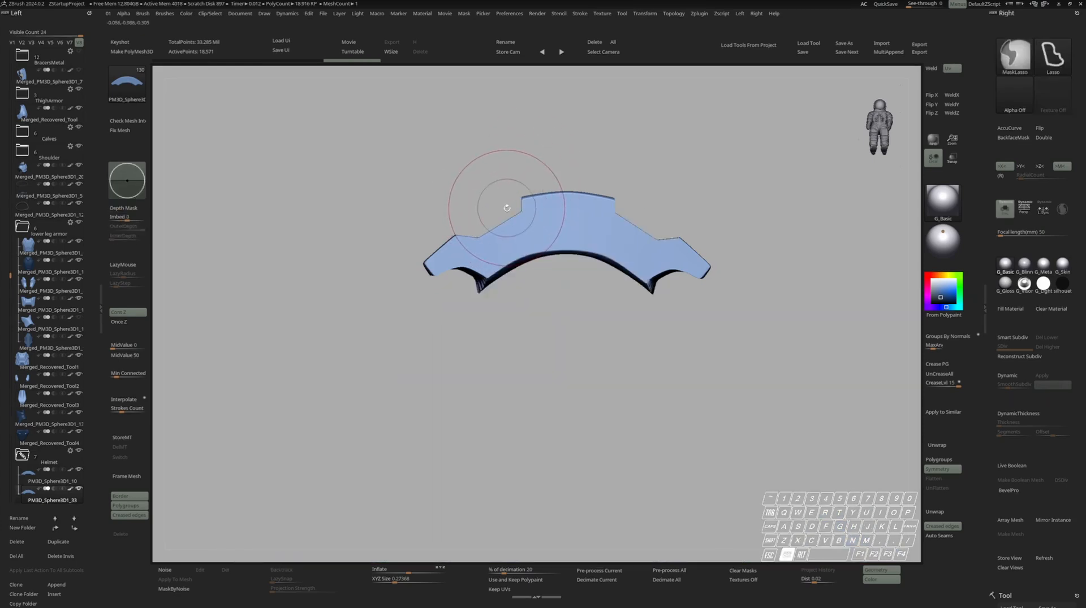
{"action": "key", "text": "ctrl+z"}
{"action": "key", "text": "ctrl+z"}
Reselect the duplicated brim and clip its upper sides to an angled stepped outline with ClipCurve
{"action": "key", "text": "n"}
{"action": "key", "text": "n"}
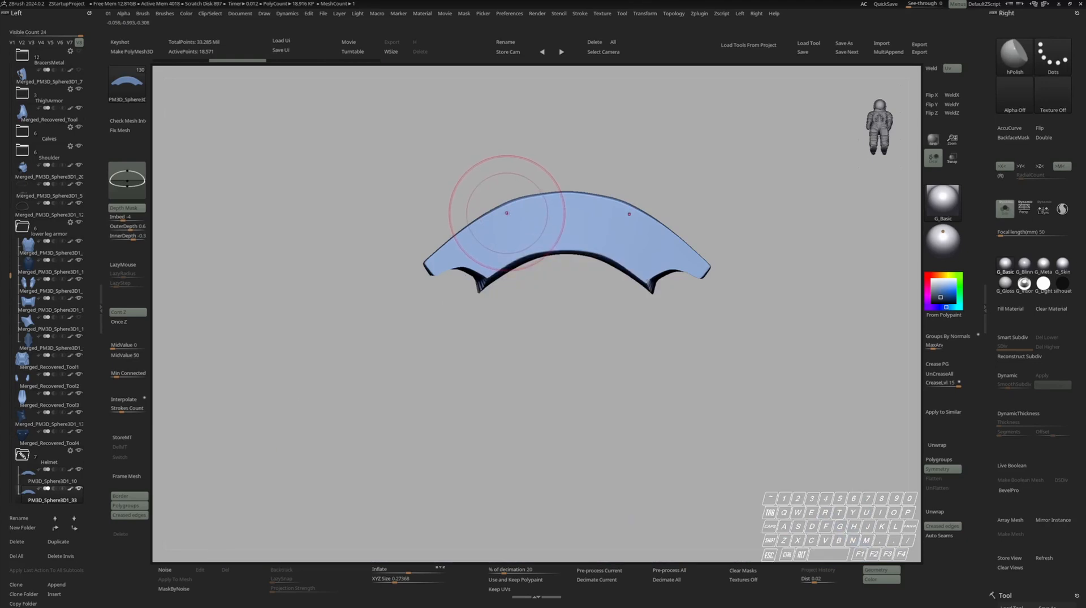
{"action": "key", "text": "n"}
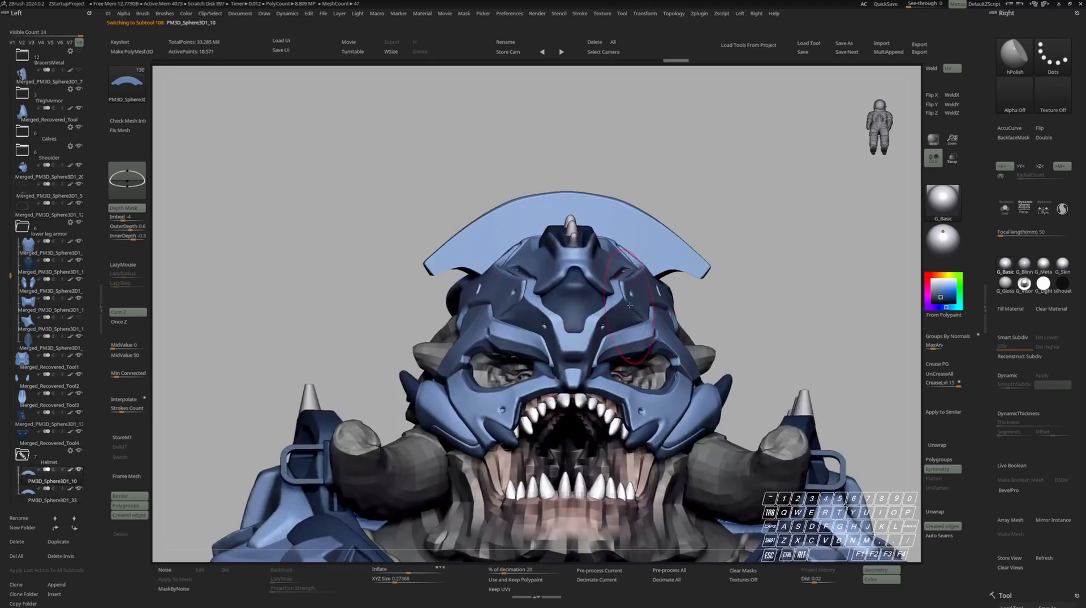
{"action": "left_click_drag", "start_coordinate": [513, 276], "coordinate": [575, 183], "text": "ctrl+shift"}
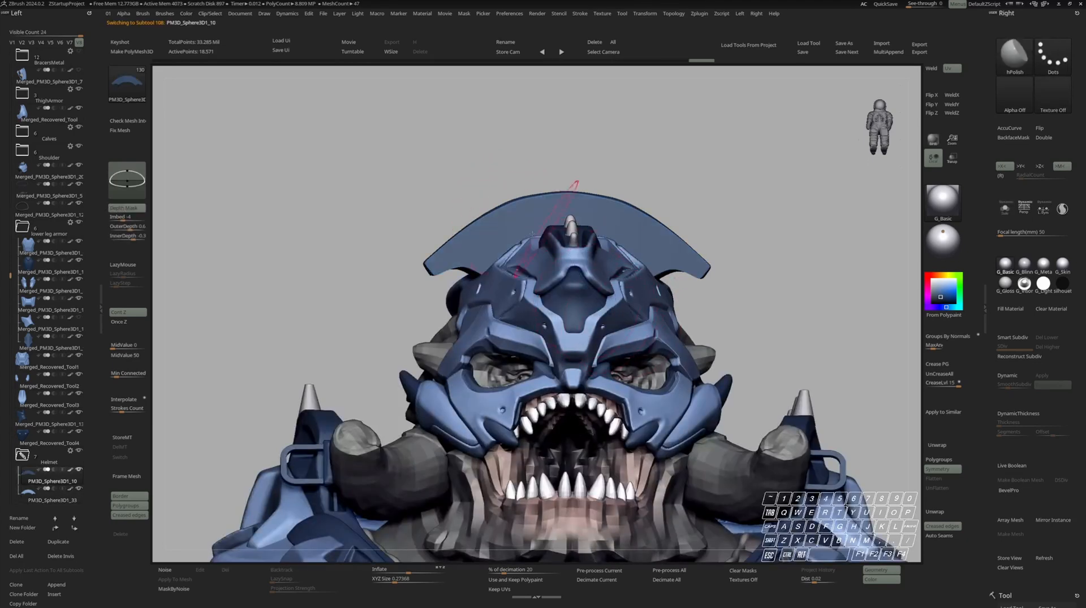
{"action": "left_click", "coordinate": [465, 253], "text": "alt"}
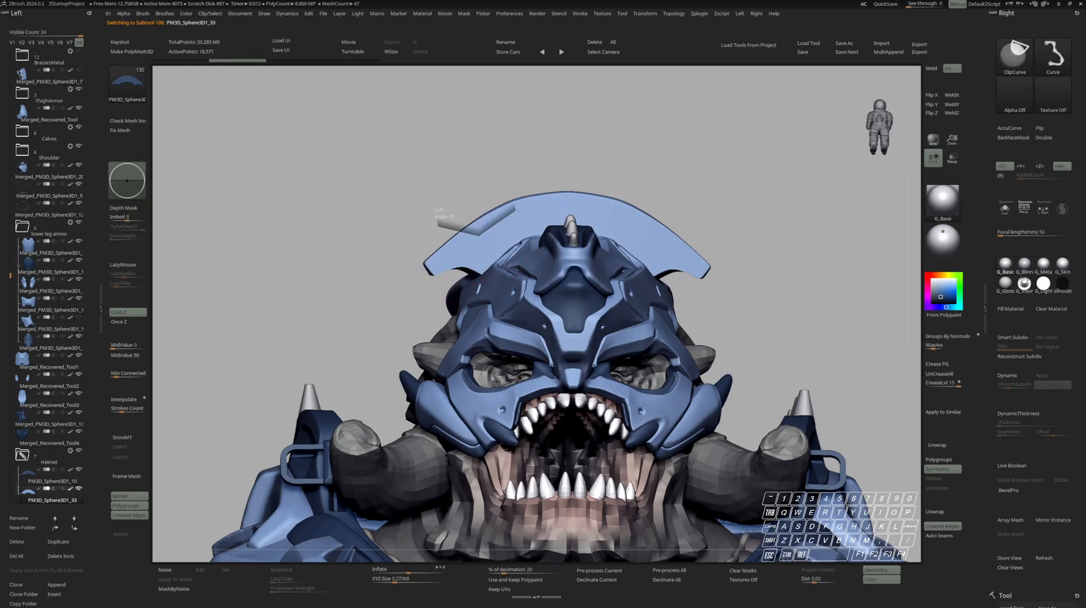
{"action": "left_click_drag", "start_coordinate": [438, 223], "coordinate": [434, 223], "text": "ctrl+shift"}
Isolate the clipped brim layer and adjust its placement against the original brim
{"action": "mouse_move", "coordinate": [589, 165]}
{"action": "right_mouse_down"}
{"action": "mouse_move", "coordinate": [565, 209]}
{"action": "mouse_move", "coordinate": [580, 198]}
{"action": "mouse_move", "coordinate": [583, 233]}
{"action": "mouse_move", "coordinate": [650, 238]}
{"action": "mouse_move", "coordinate": [622, 233]}
{"action": "mouse_move", "coordinate": [680, 218]}
{"action": "mouse_move", "coordinate": [599, 220]}
{"action": "right_mouse_up"}
{"action": "key", "text": "s"}
{"action": "key", "text": "w"}
{"action": "key", "text": "q"}
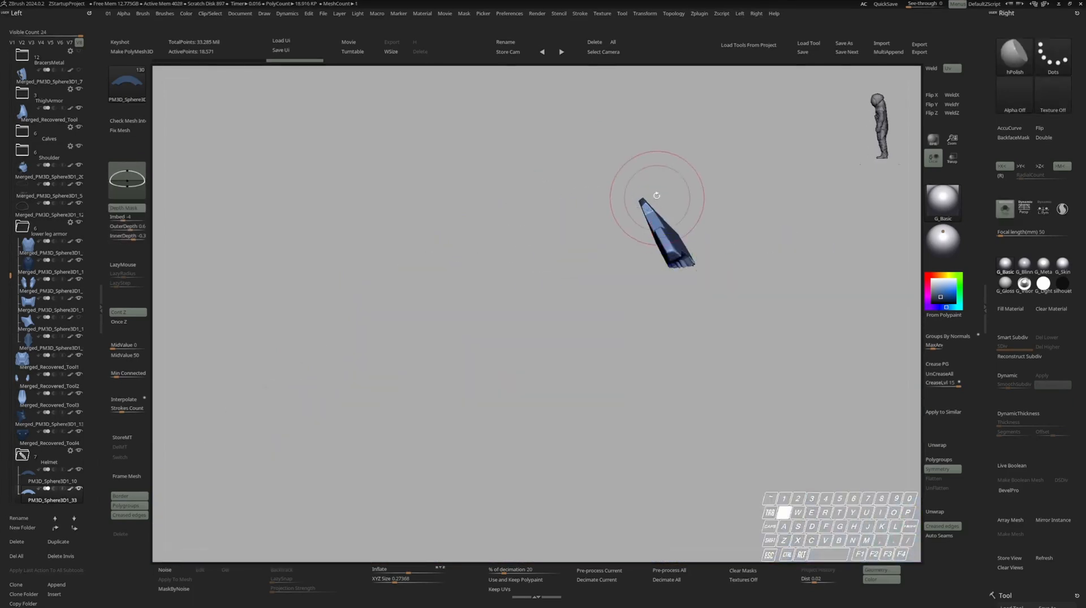
{"action": "key", "text": "s"}
{"action": "key", "text": "s"}
{"action": "key", "text": "s"}
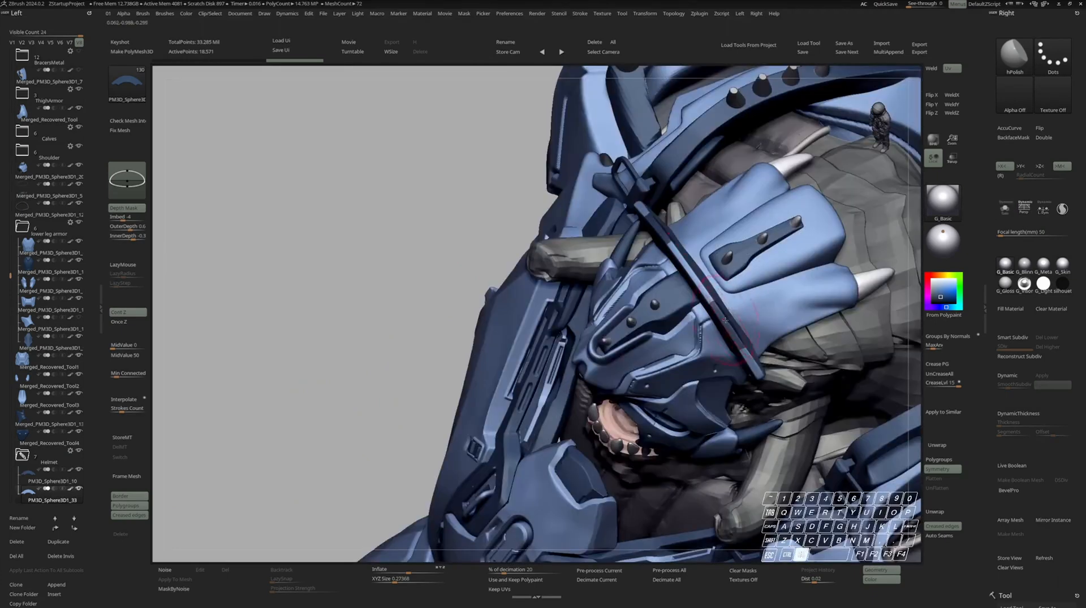
Isolate the original helmet brim and polish its surface and edges with hPolish, adjusting the brush size
{"action": "left_click", "coordinate": [735, 346], "text": "alt"}
{"action": "key", "text": "s"}
{"action": "mouse_move", "coordinate": [735, 306]}
{"action": "right_mouse_down"}
{"action": "mouse_move", "coordinate": [714, 264]}
{"action": "mouse_move", "coordinate": [672, 246]}
{"action": "right_mouse_up"}
{"action": "right_click_drag", "start_coordinate": [673, 246], "coordinate": [707, 288]}
{"action": "key", "text": "space"}
{"action": "left_click_drag", "start_coordinate": [696, 291], "coordinate": [704, 291]}
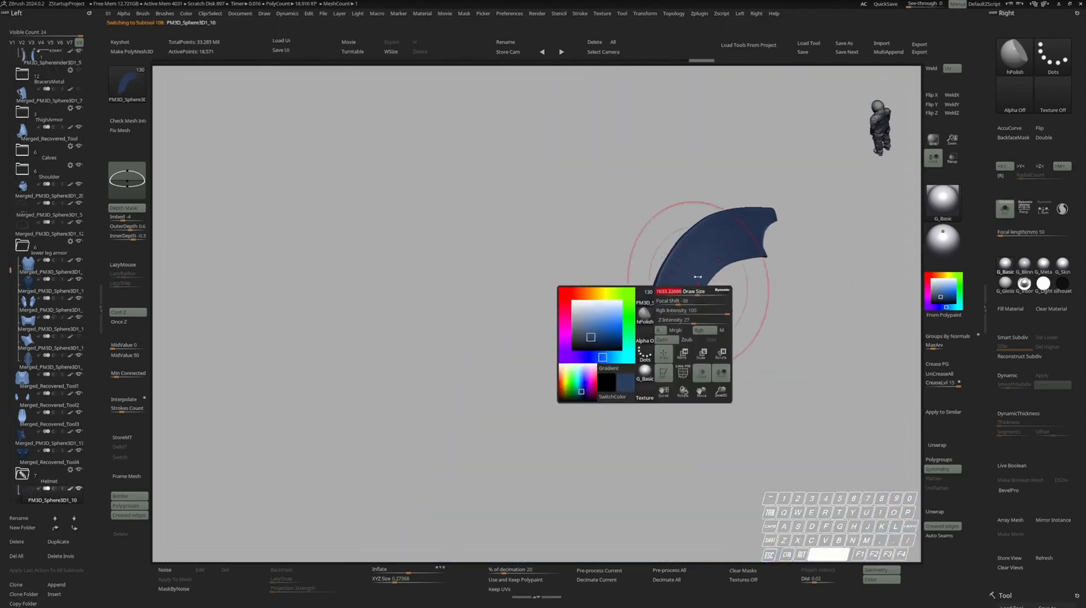
{"action": "right_click_drag", "start_coordinate": [704, 292], "coordinate": [695, 278]}
{"action": "key", "text": "space"}
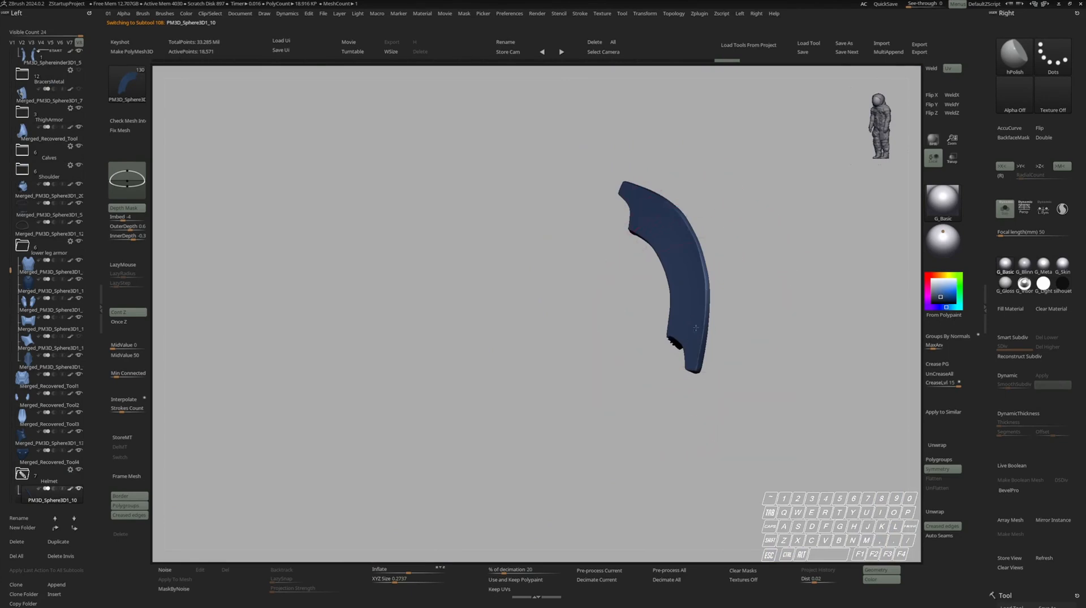
{"action": "key", "text": "s"}
{"action": "right_click_drag", "start_coordinate": [704, 277], "coordinate": [755, 221]}
{"action": "key", "text": "s"}
{"action": "key", "text": "s"}
{"action": "key", "text": "s"}
{"action": "key", "text": "s"}
Adjust the fit of the clipped and original brim layers against each other with the Move brush
{"action": "left_click", "coordinate": [675, 220], "text": "alt"}
{"action": "key", "text": "s"}
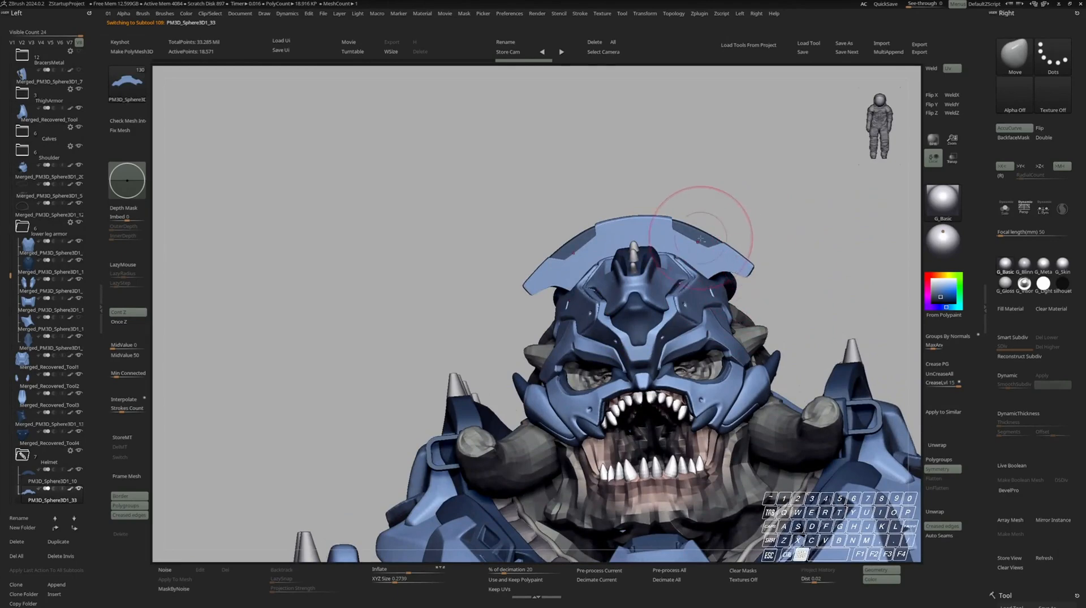
{"action": "left_click", "coordinate": [700, 237], "text": "alt"}
{"action": "mouse_move", "coordinate": [739, 271]}
{"action": "right_mouse_down", "text": "ctrl"}
{"action": "mouse_move", "coordinate": [729, 198]}
{"action": "mouse_move", "coordinate": [667, 238]}
{"action": "mouse_move", "coordinate": [637, 152]}
{"action": "mouse_move", "coordinate": [624, 237]}
{"action": "right_mouse_up", "text": "ctrl"}
{"action": "left_click", "coordinate": [637, 227], "text": "alt"}
{"action": "mouse_move", "coordinate": [624, 238]}
{"action": "right_mouse_down"}
{"action": "mouse_move", "coordinate": [628, 186]}
{"action": "mouse_move", "coordinate": [616, 209]}
{"action": "mouse_move", "coordinate": [594, 215]}
{"action": "right_mouse_up"}
{"action": "left_click", "coordinate": [612, 164], "text": "alt"}
{"action": "right_click", "coordinate": [611, 178]}
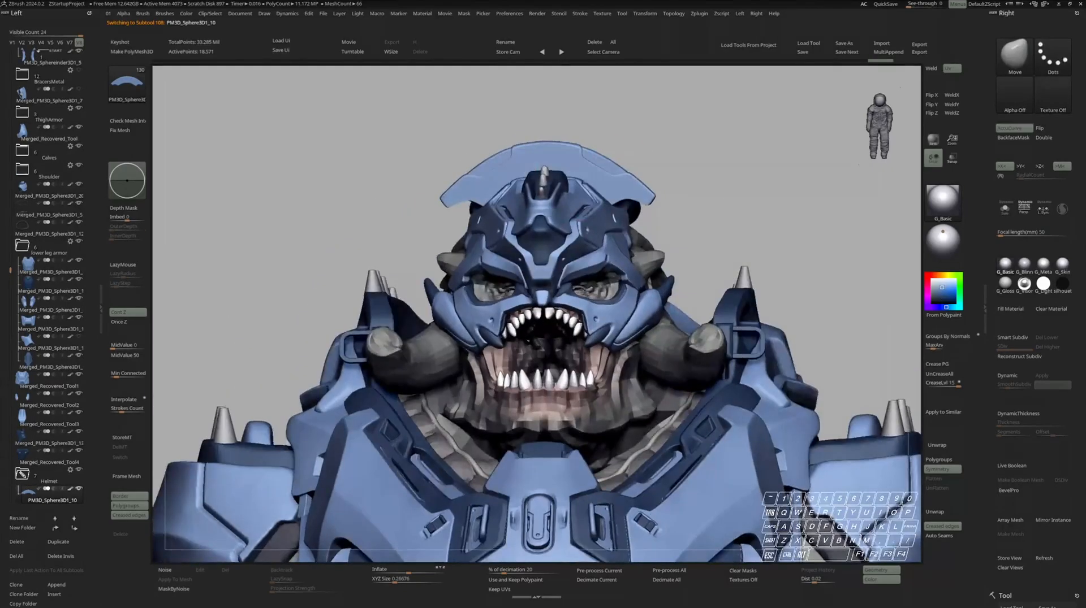
Reselect the clipped brim layer and refine its shape above the helmet with a resized Move brush
{"action": "left_click", "coordinate": [584, 153], "text": "alt"}
{"action": "key", "text": "s"}
{"action": "key", "text": "s"}
{"action": "mouse_move", "coordinate": [584, 148]}
{"action": "right_mouse_down", "text": "ctrl"}
{"action": "mouse_move", "coordinate": [582, 102]}
{"action": "mouse_move", "coordinate": [627, 122]}
{"action": "mouse_move", "coordinate": [559, 119]}
{"action": "mouse_move", "coordinate": [588, 107]}
{"action": "right_mouse_up", "text": "ctrl"}
{"action": "mouse_move", "coordinate": [588, 107]}
{"action": "right_mouse_down", "text": "ctrl"}
{"action": "mouse_move", "coordinate": [560, 143]}
{"action": "mouse_move", "coordinate": [560, 94]}
{"action": "mouse_move", "coordinate": [540, 116]}
{"action": "mouse_move", "coordinate": [537, 161]}
{"action": "mouse_move", "coordinate": [553, 123]}
{"action": "right_mouse_up", "text": "ctrl"}
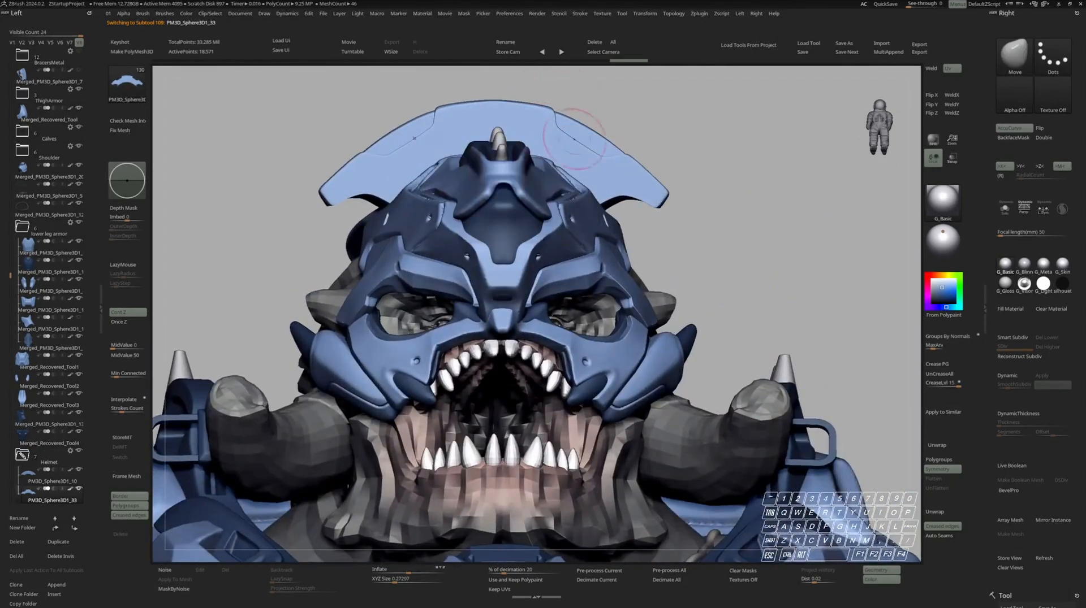
{"action": "mouse_move", "coordinate": [613, 157]}
{"action": "right_mouse_down"}
{"action": "mouse_move", "coordinate": [632, 146]}
{"action": "mouse_move", "coordinate": [595, 148]}
{"action": "mouse_move", "coordinate": [582, 135]}
{"action": "mouse_move", "coordinate": [604, 113]}
{"action": "mouse_move", "coordinate": [687, 133]}
{"action": "right_mouse_up"}
{"action": "right_click_drag", "start_coordinate": [687, 133], "coordinate": [676, 96], "text": "ctrl"}
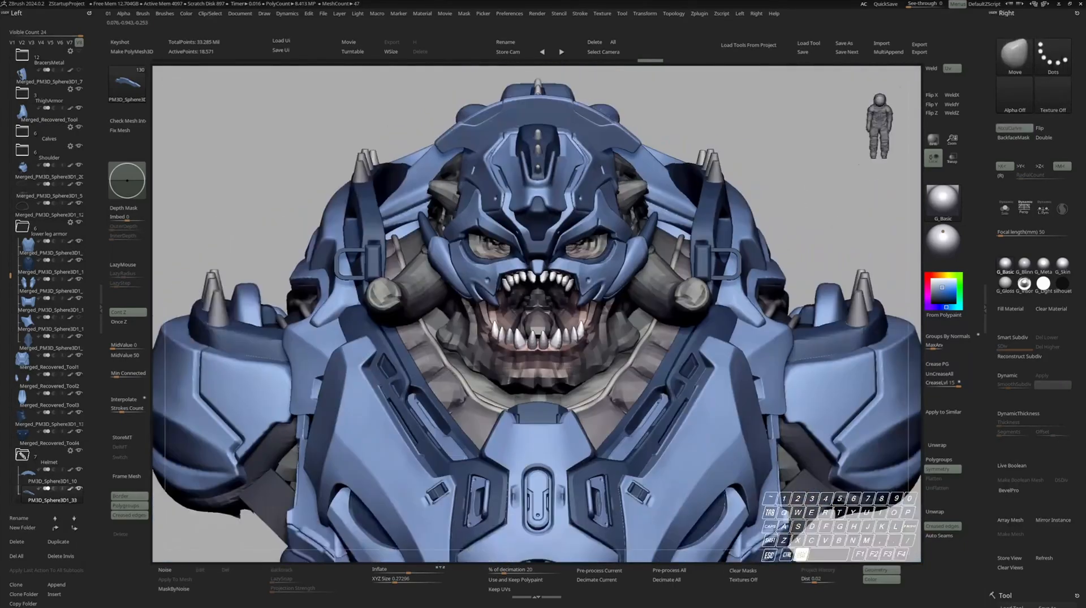
{"action": "right_click_drag", "start_coordinate": [620, 177], "coordinate": [608, 166], "text": "alt"}
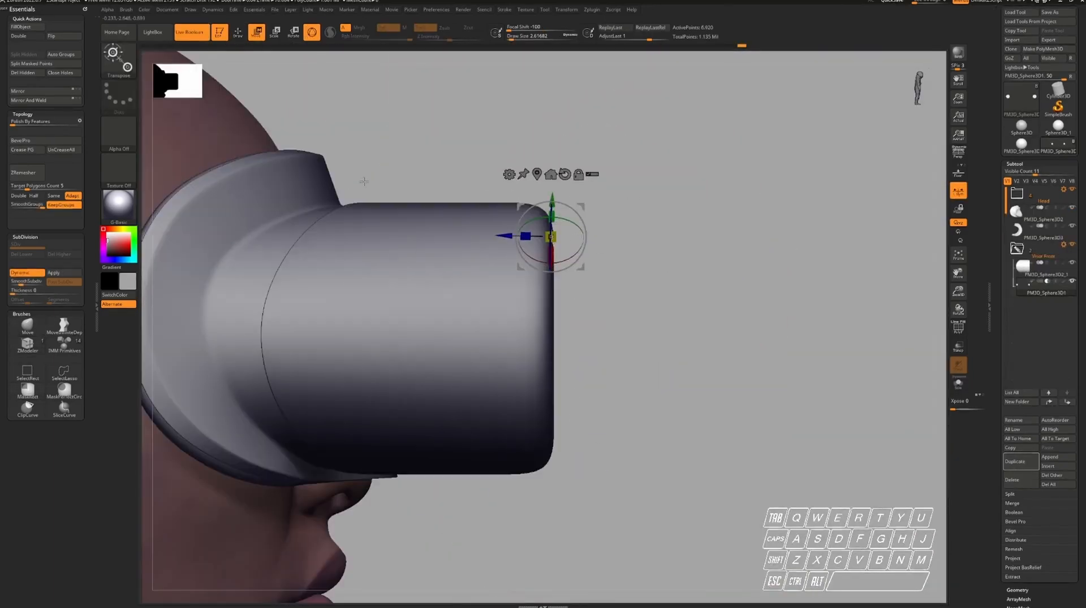
{"action": "key", "text": "space"}
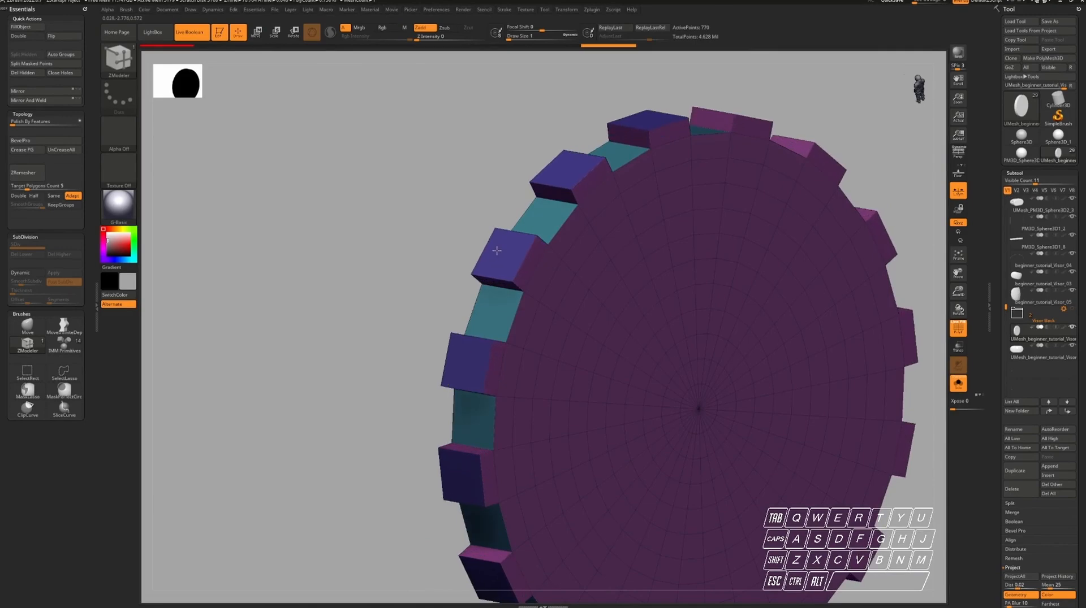